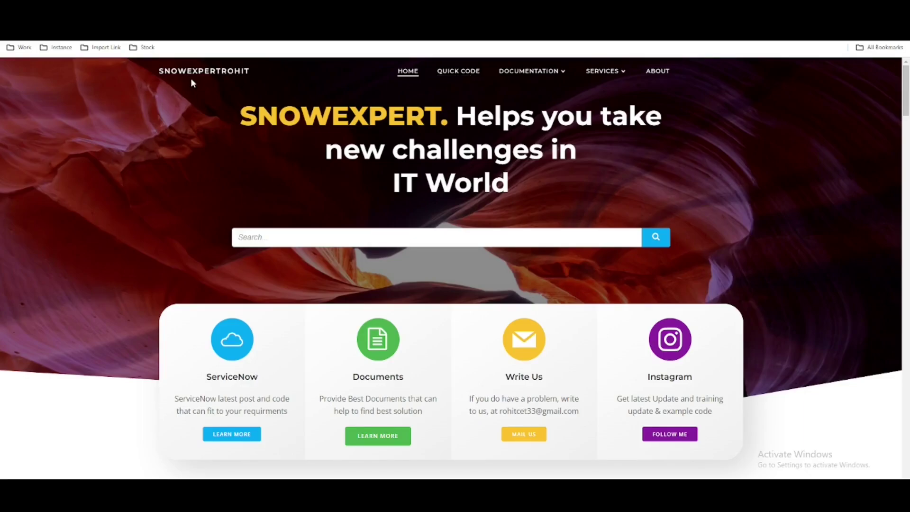
Open the All Topics documentation page and go to the Report in ServiceNow article.
mouse_move(521, 76)
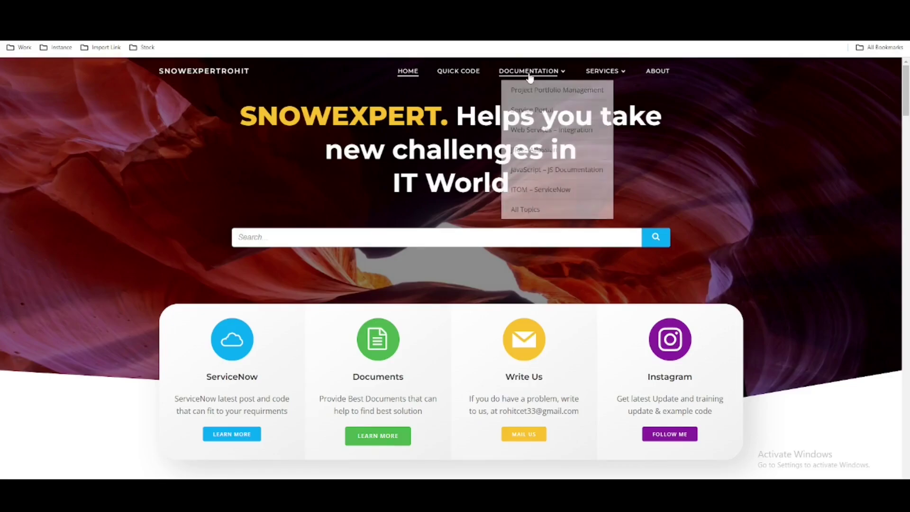
click(517, 211)
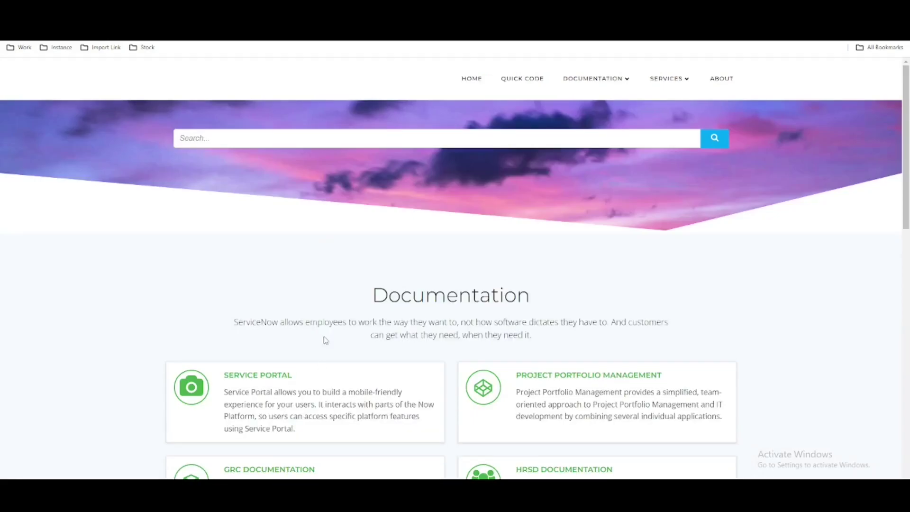
scroll(321, 364, down, 10)
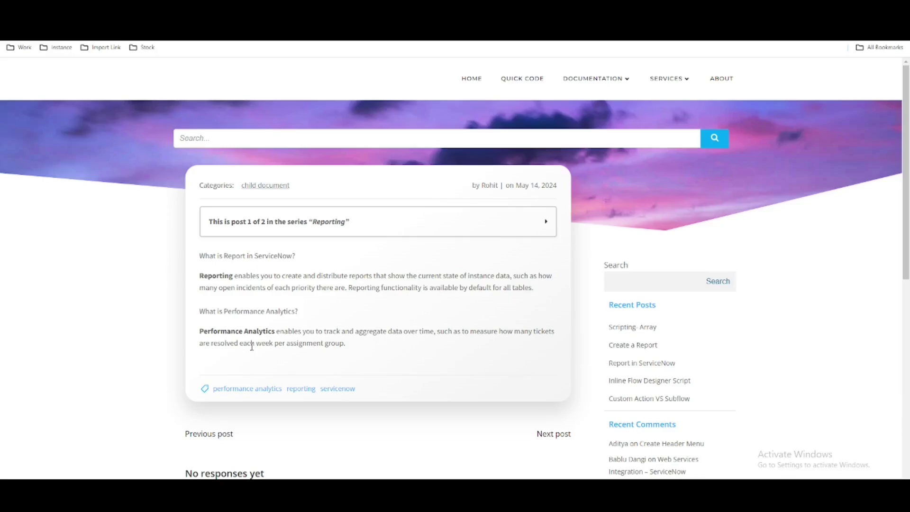
Expand the Reporting series list in the article and open its Create a Report post.
click(320, 228)
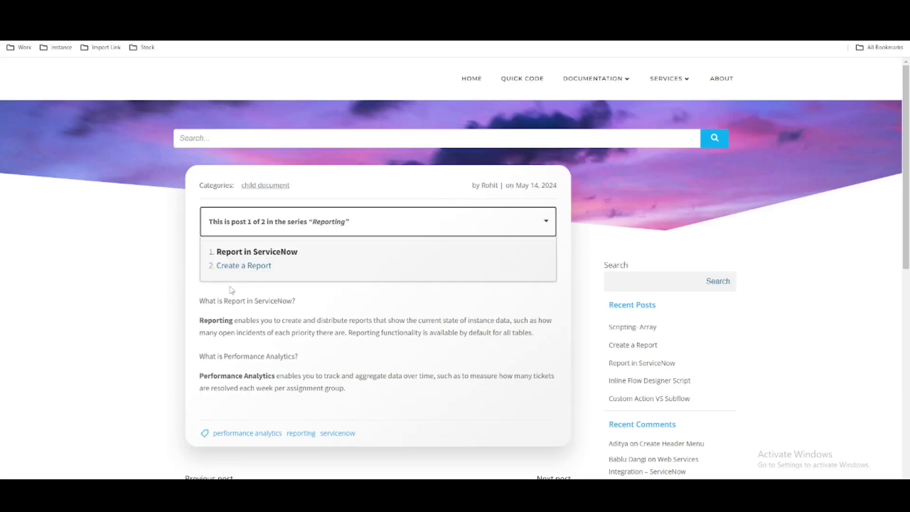
click(308, 227)
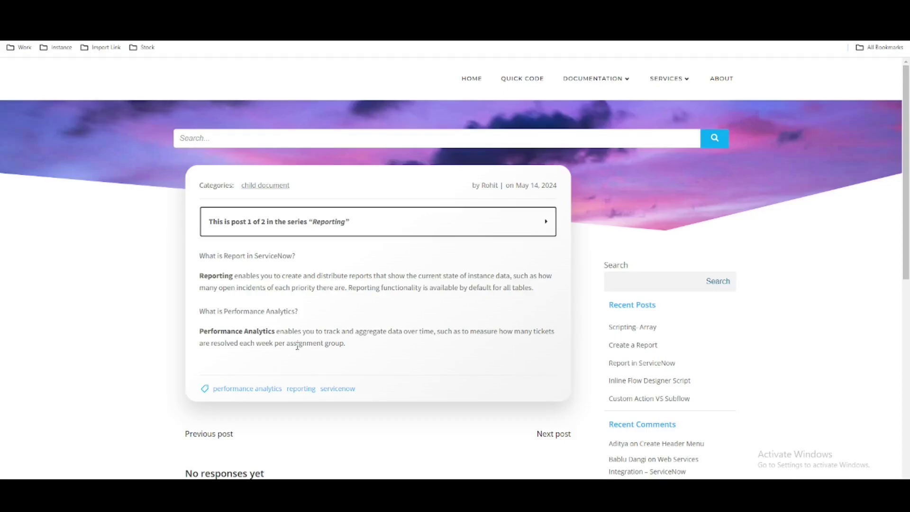
click(280, 235)
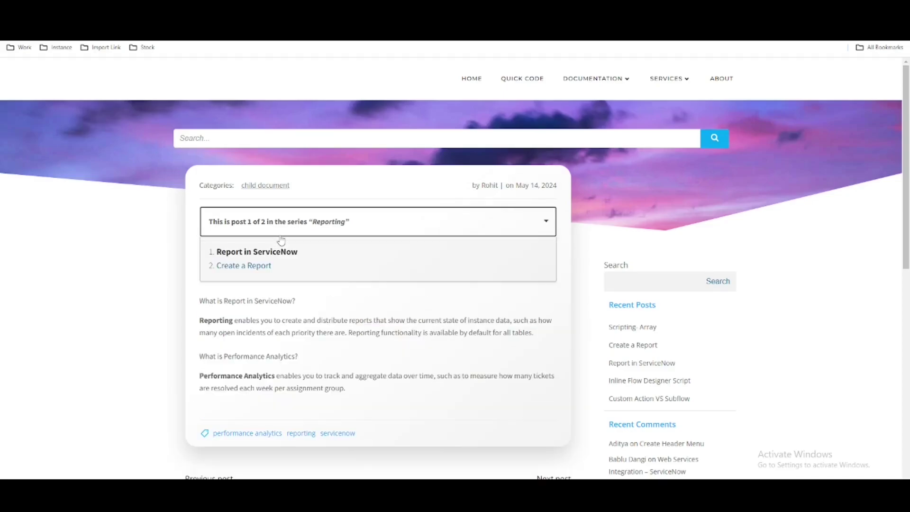
click(245, 268)
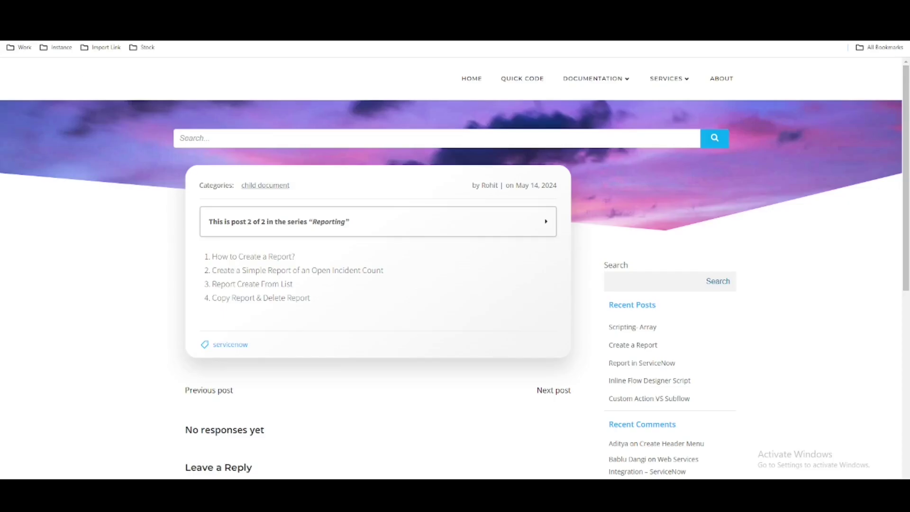
Switch to the ServiceNow instance, filter the application navigator by "Report" and open View / Run under Reports.
key(ctrl+Tab)
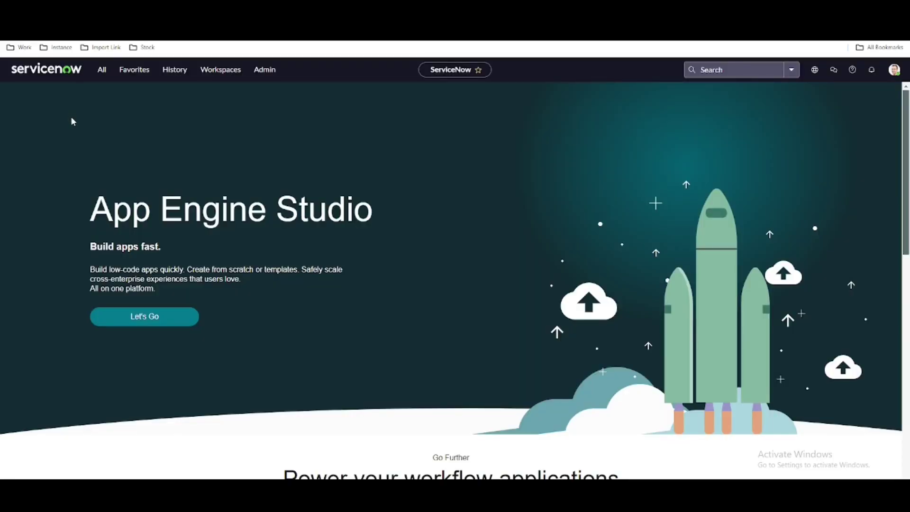
click(99, 72)
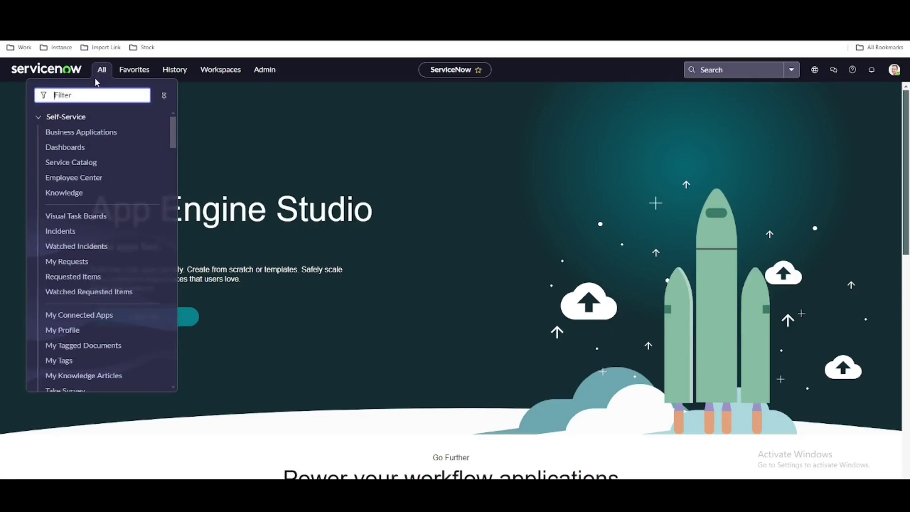
text(Repo)
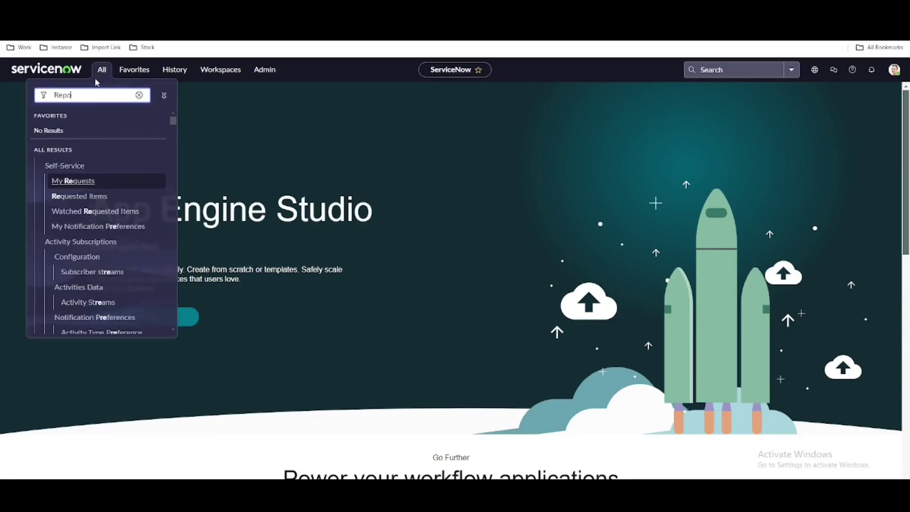
text(rt)
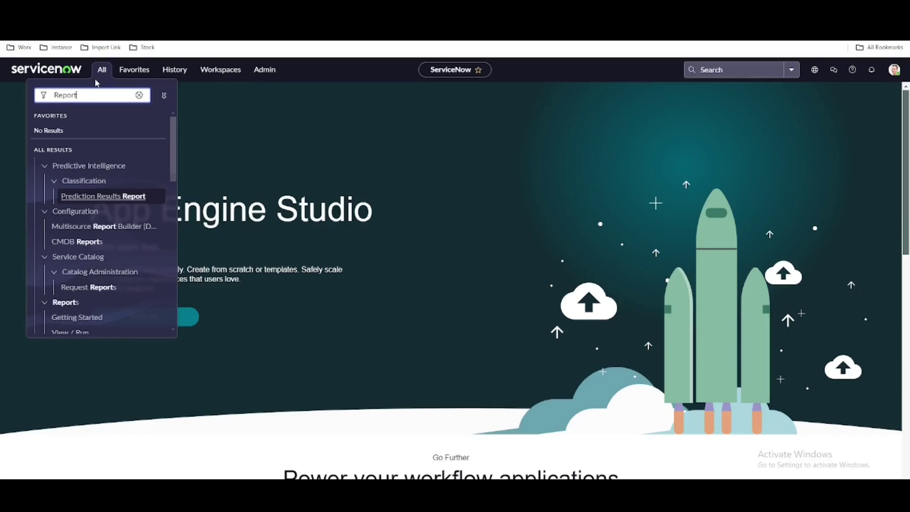
scroll(72, 259, down, 1)
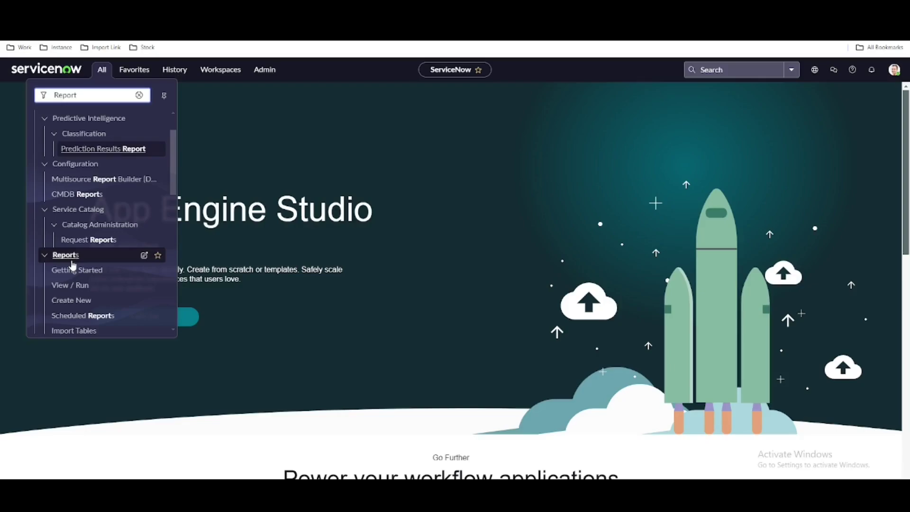
scroll(88, 262, down, 1)
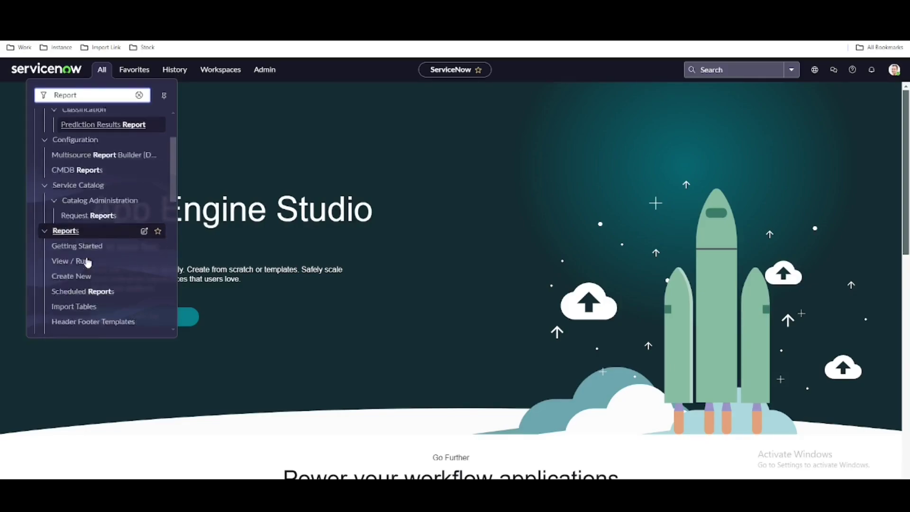
scroll(88, 263, down, 1)
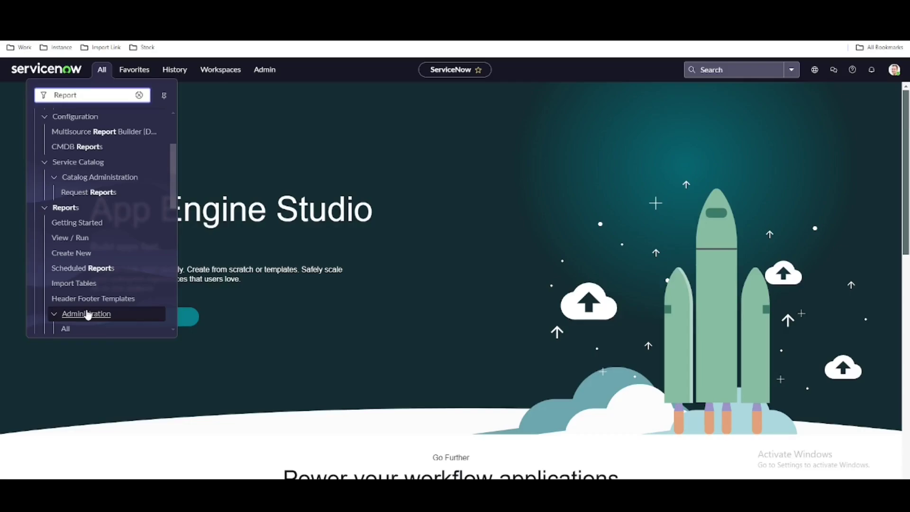
scroll(88, 315, down, 1)
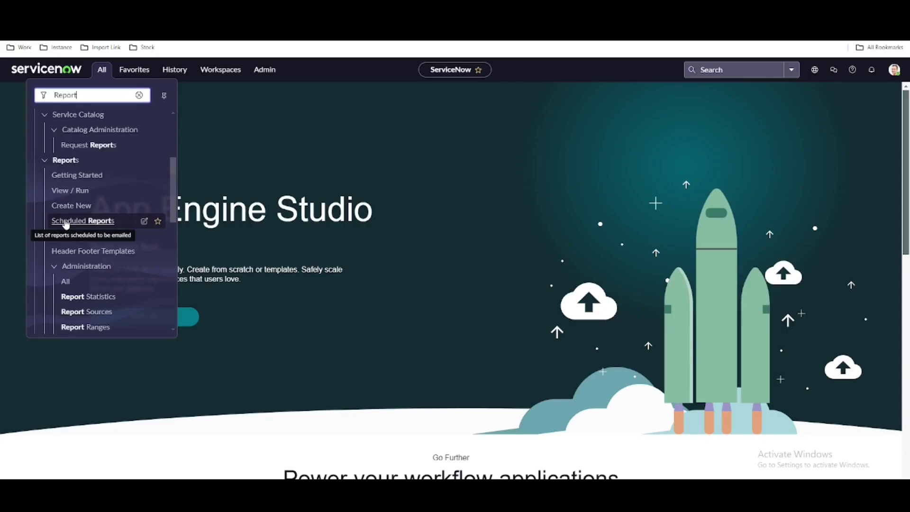
click(70, 191)
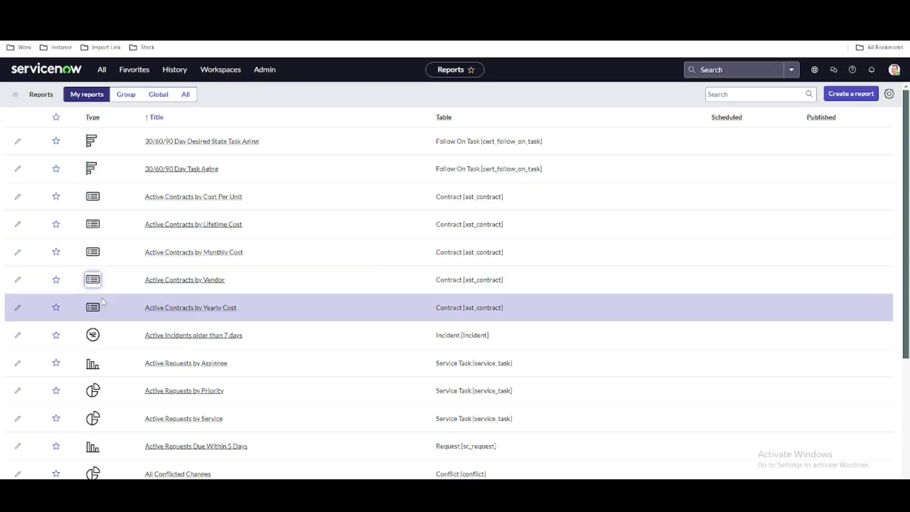
Browse the reports and compare the My reports, Group, Global and All views, finishing on All.
scroll(102, 303, down, 4)
scroll(104, 302, up, 3)
scroll(104, 302, up, 1)
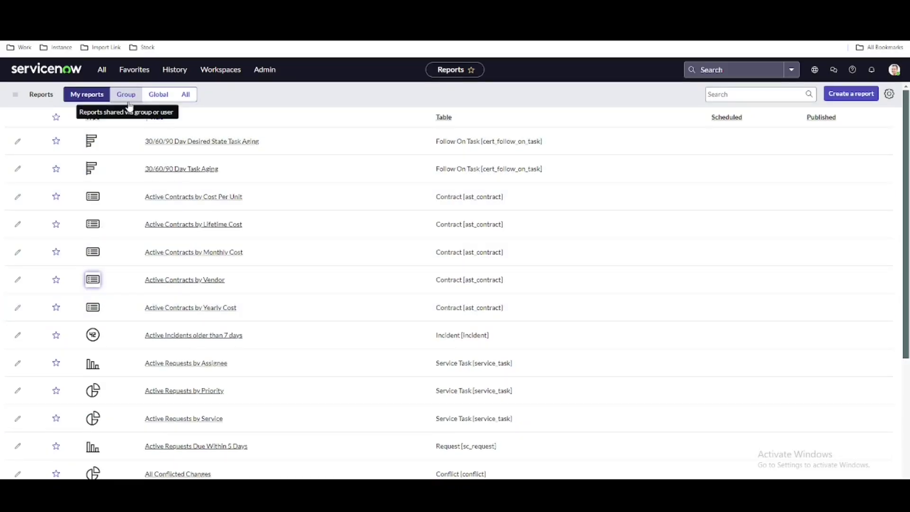
click(128, 102)
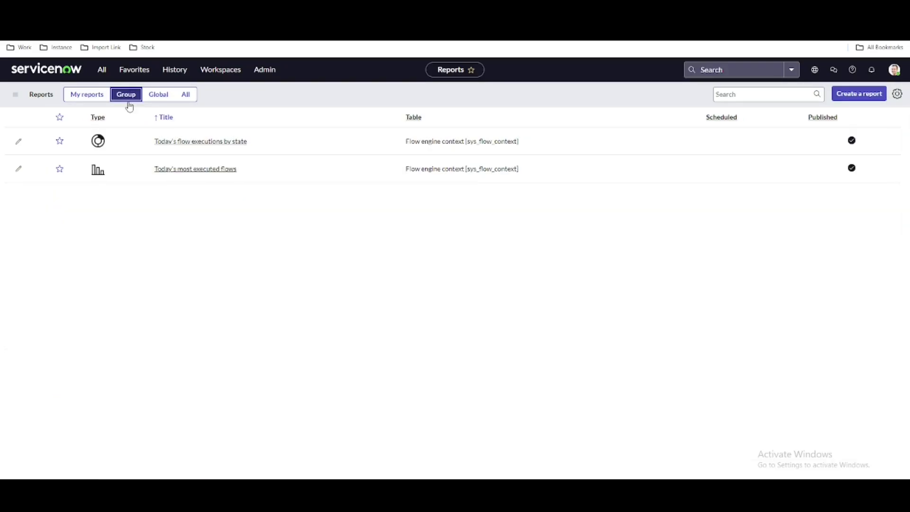
click(159, 96)
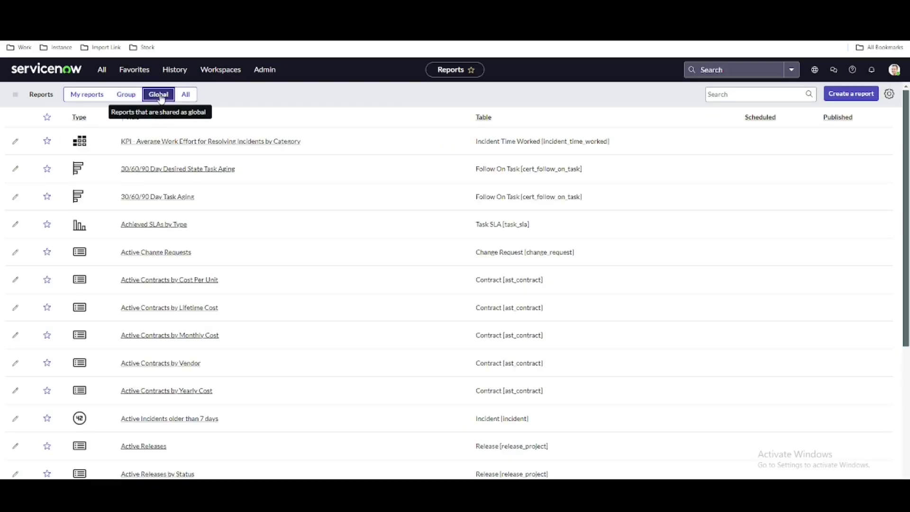
click(194, 95)
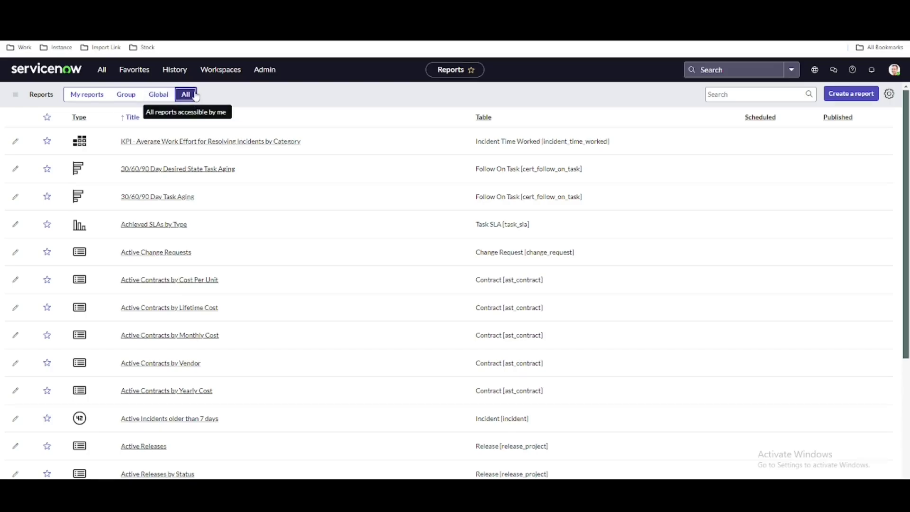
click(95, 101)
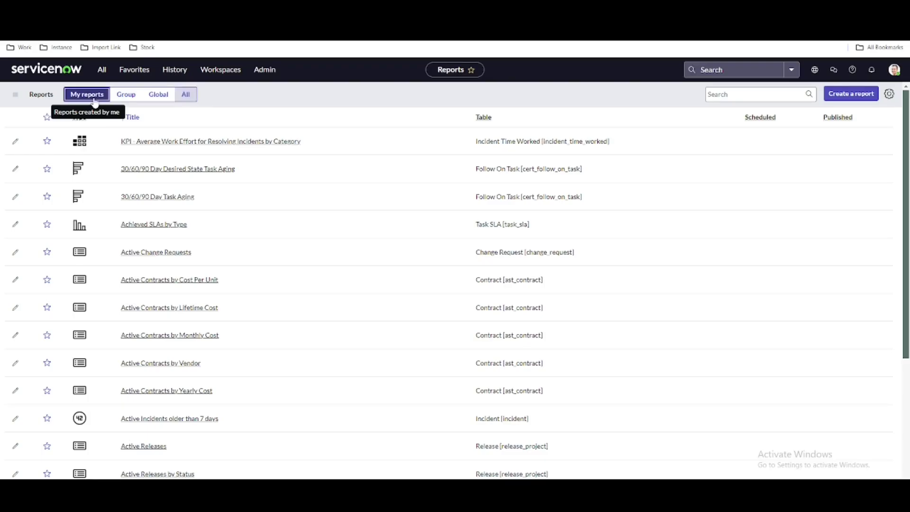
click(131, 96)
click(160, 96)
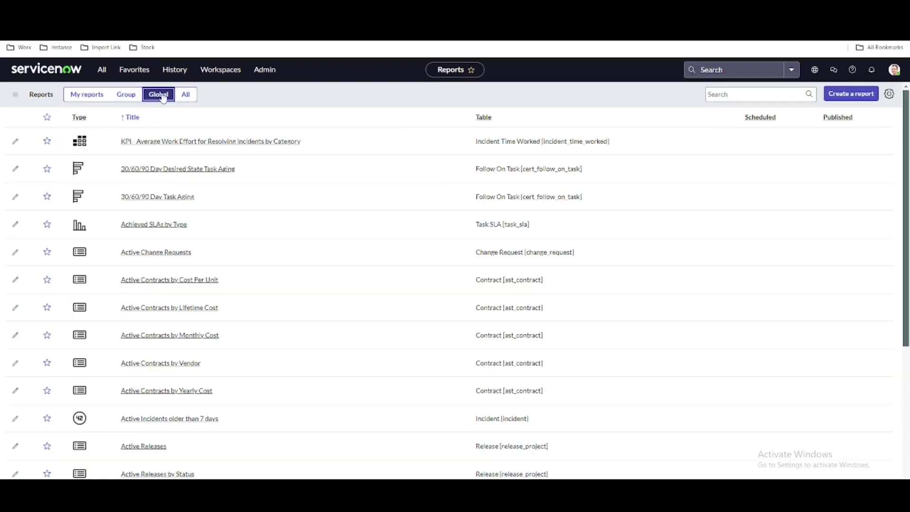
click(185, 95)
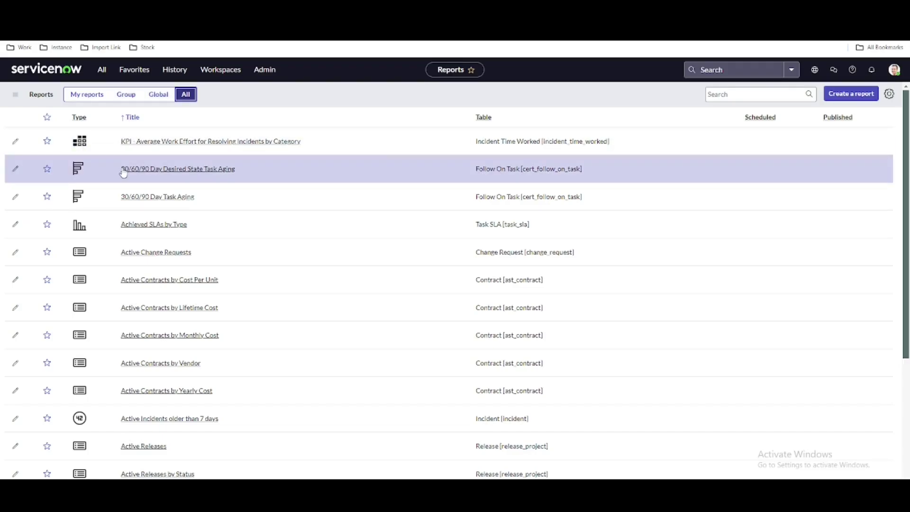
Add the Created by and Last modified columns to the report list.
click(889, 94)
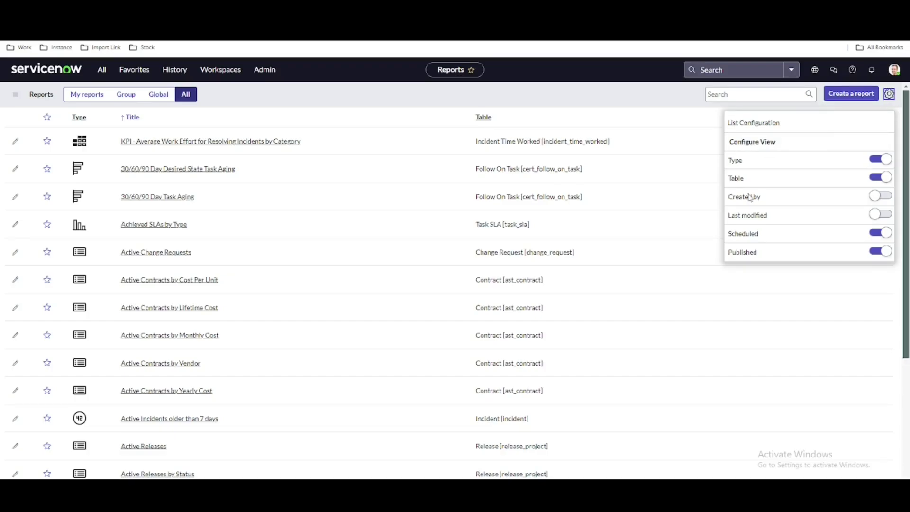
click(556, 89)
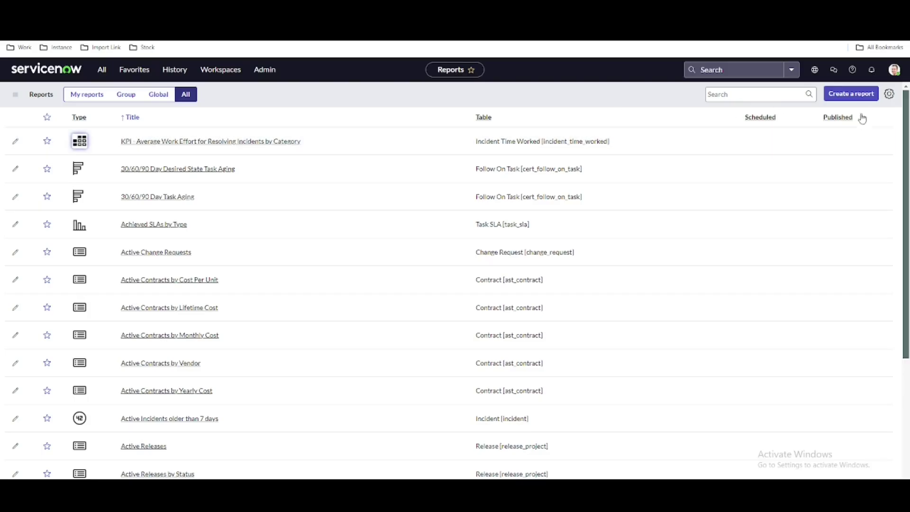
click(890, 95)
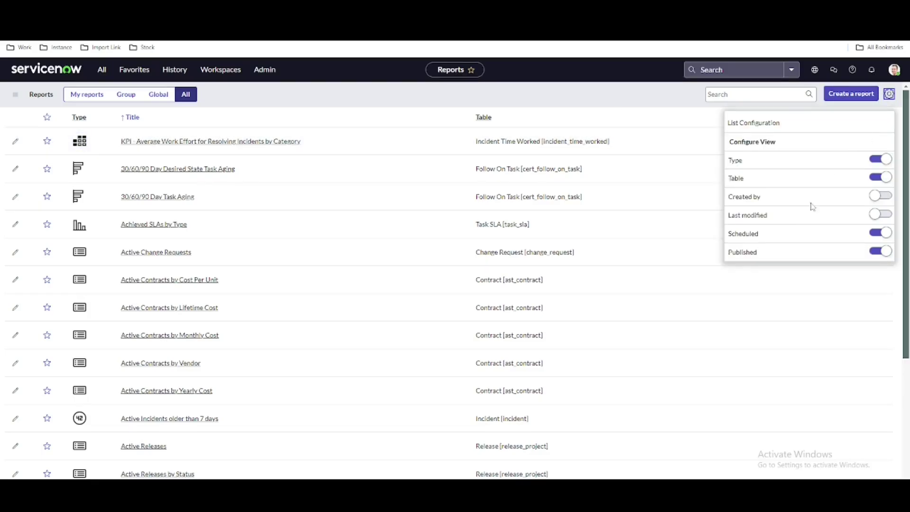
scroll(795, 223, down, 2)
scroll(794, 222, up, 2)
click(881, 196)
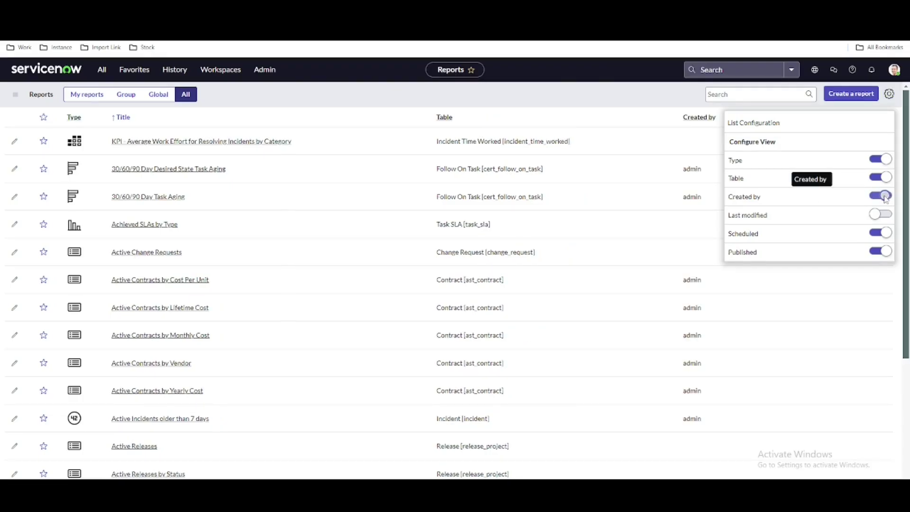
click(880, 214)
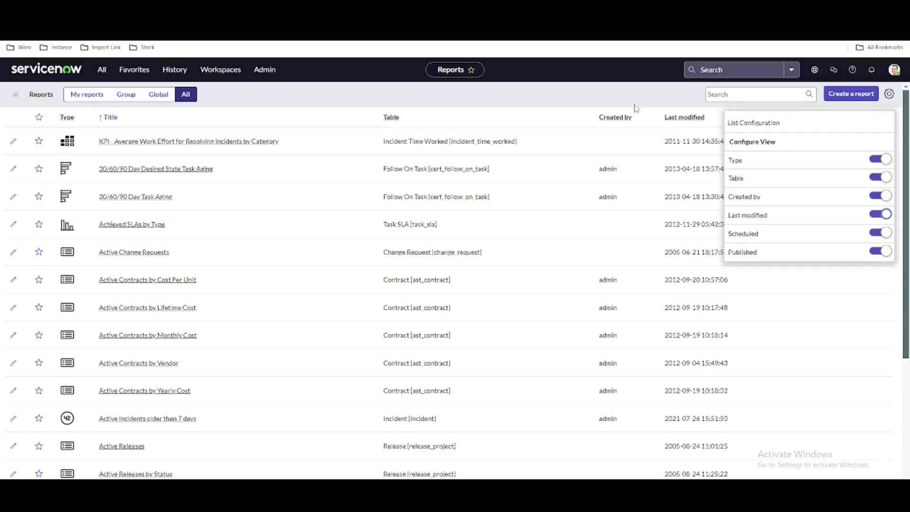
click(610, 89)
Hide the Scheduled column in the report list.
click(890, 94)
click(876, 236)
click(508, 97)
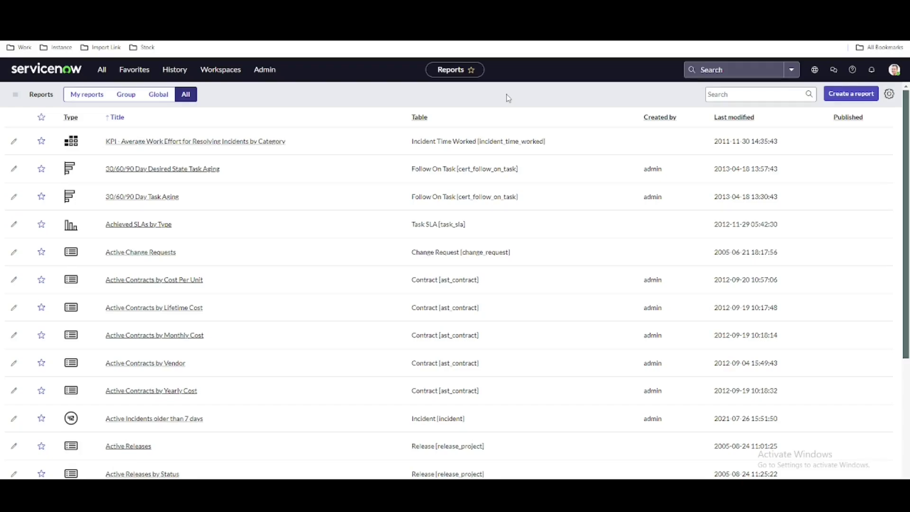
Examine the rows-per-page options for the report list and close them without choosing one.
click(14, 96)
mouse_move(37, 110)
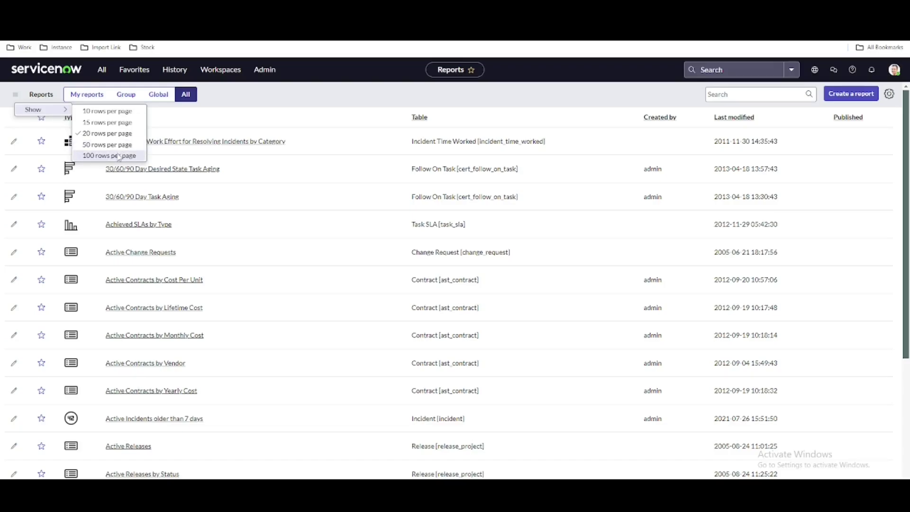
click(392, 101)
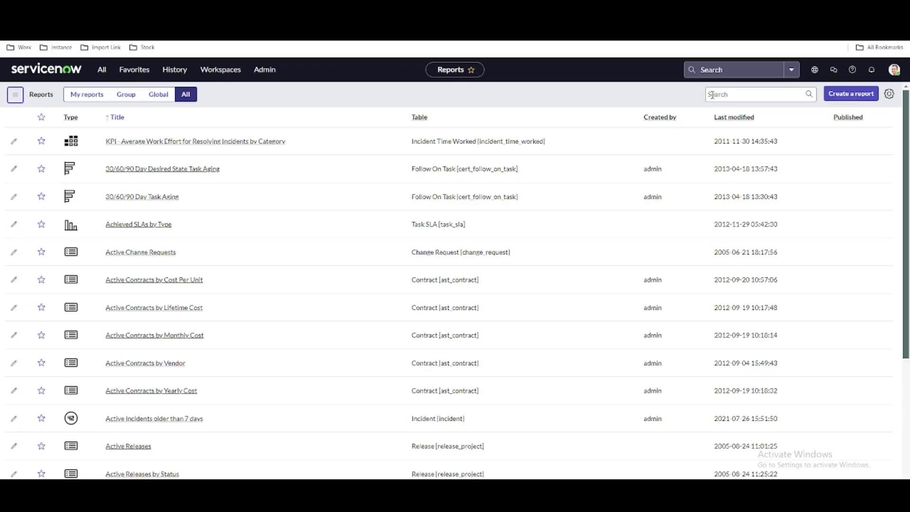
Look through the listed reports and sort them by title in descending order.
click(757, 97)
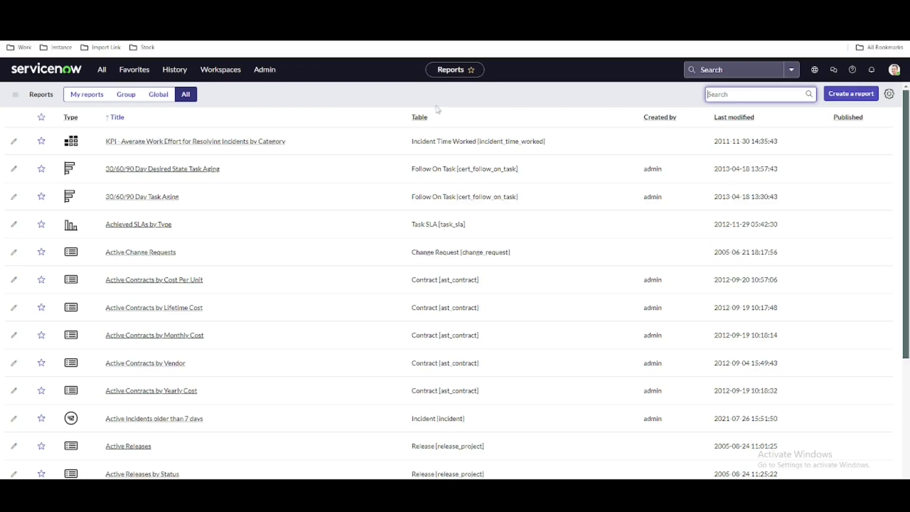
scroll(402, 331, down, 4)
scroll(403, 327, up, 4)
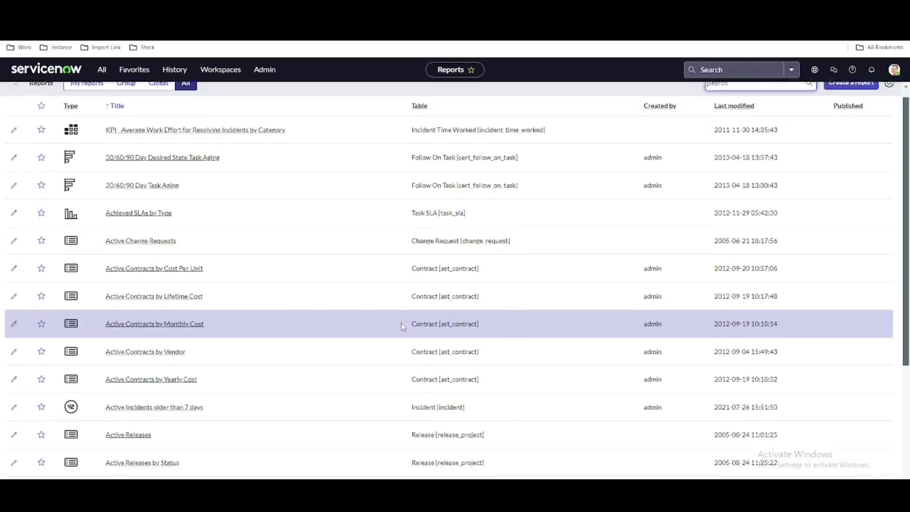
scroll(404, 325, down, 3)
scroll(405, 326, up, 3)
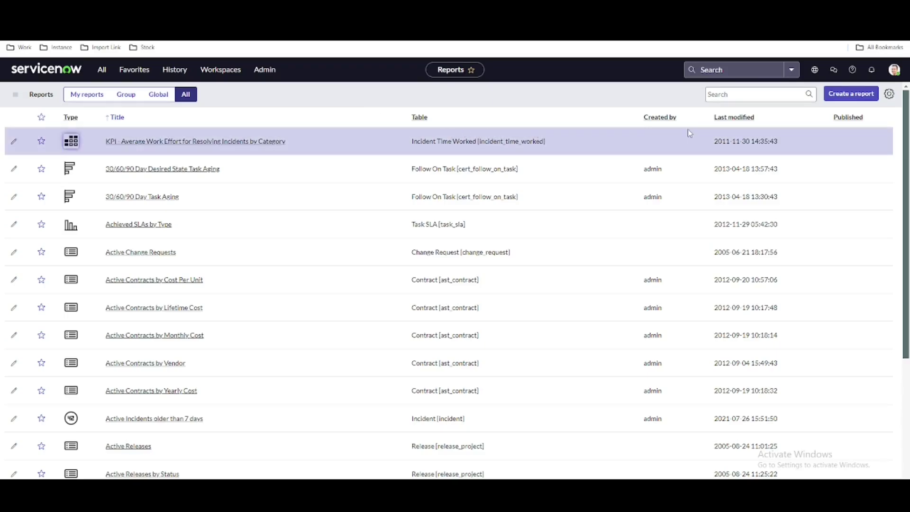
click(118, 119)
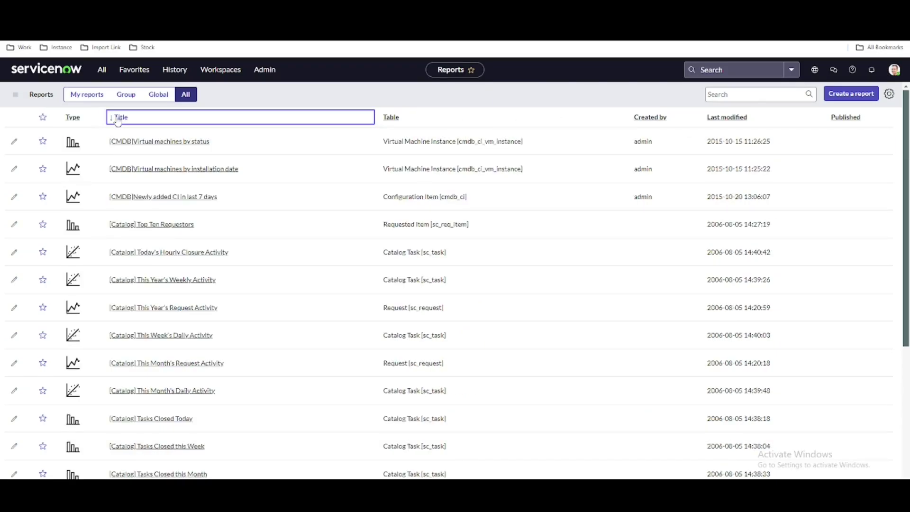
Sort the report list by last modified date in ascending order.
click(735, 118)
click(737, 121)
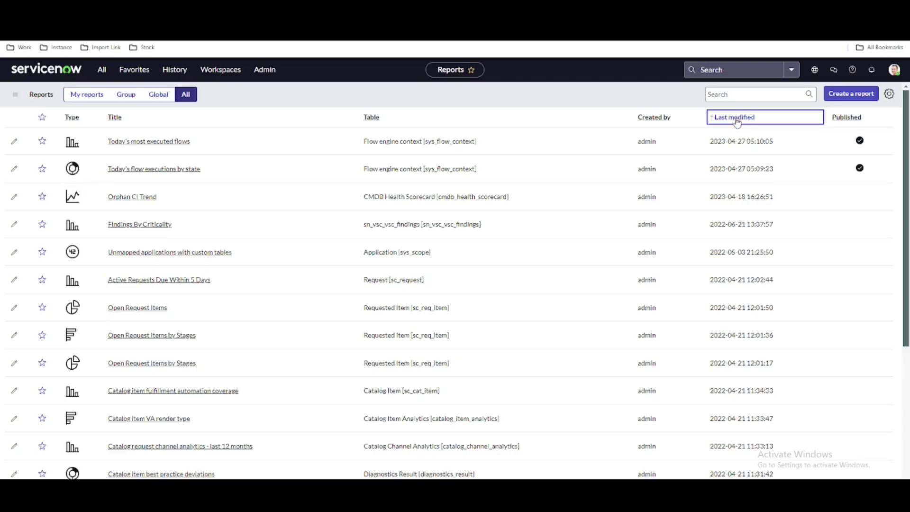
click(737, 121)
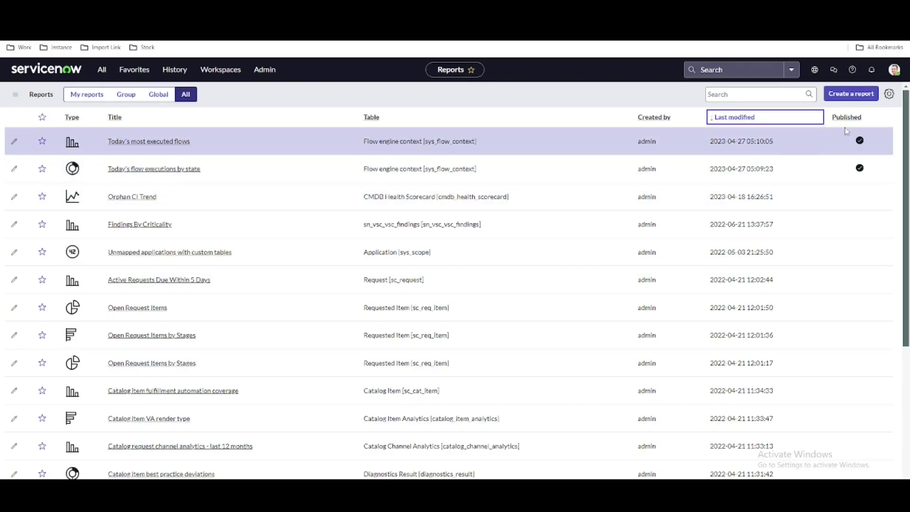
click(716, 123)
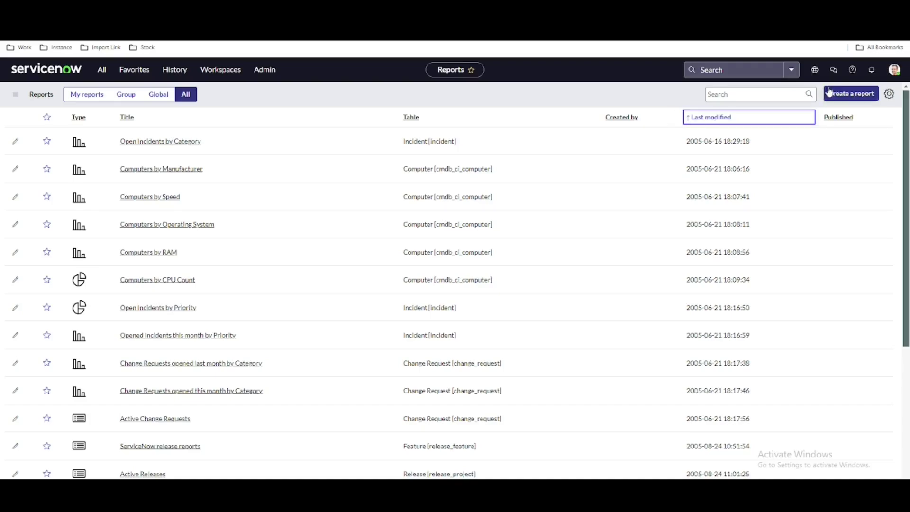
Start a new report, check the available source types without changing the selection, and name the report Open Incident.
click(842, 94)
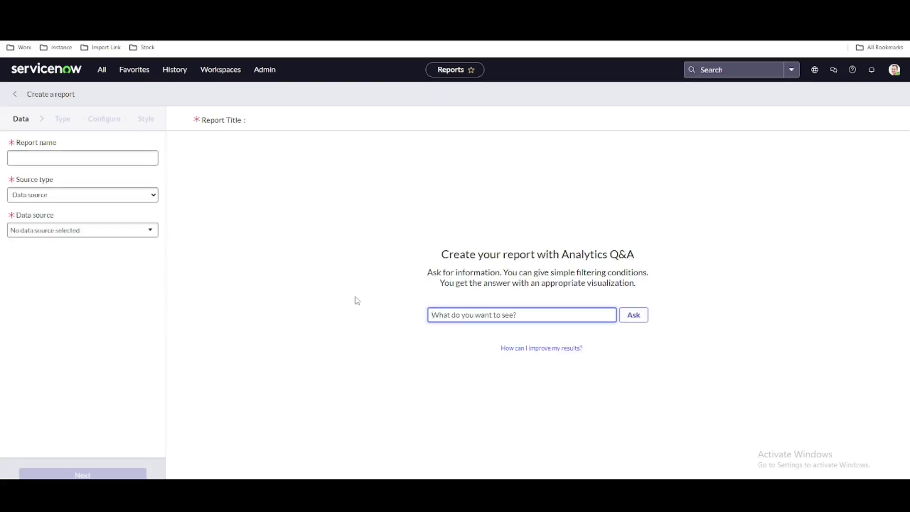
click(67, 159)
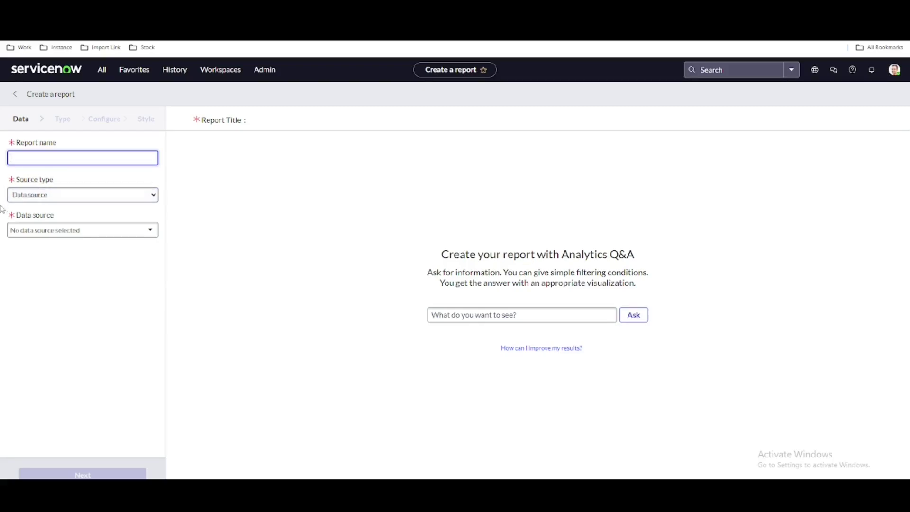
click(50, 202)
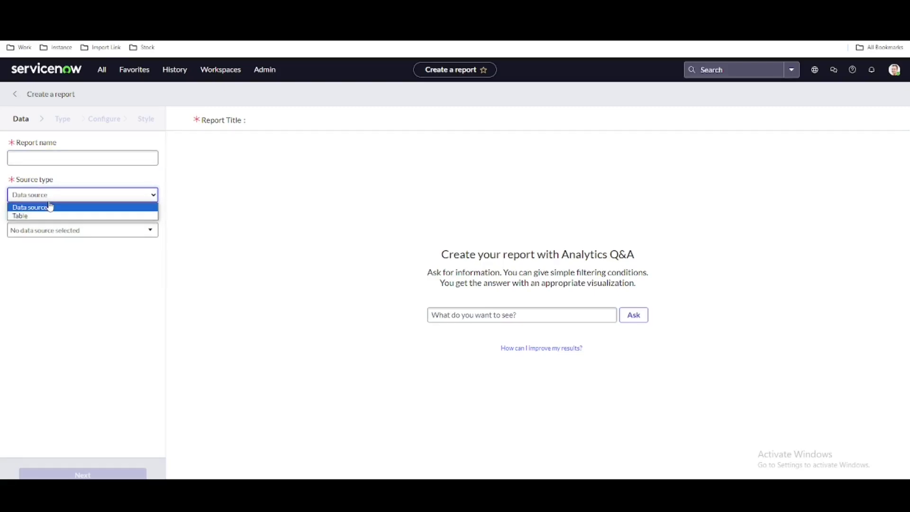
click(268, 182)
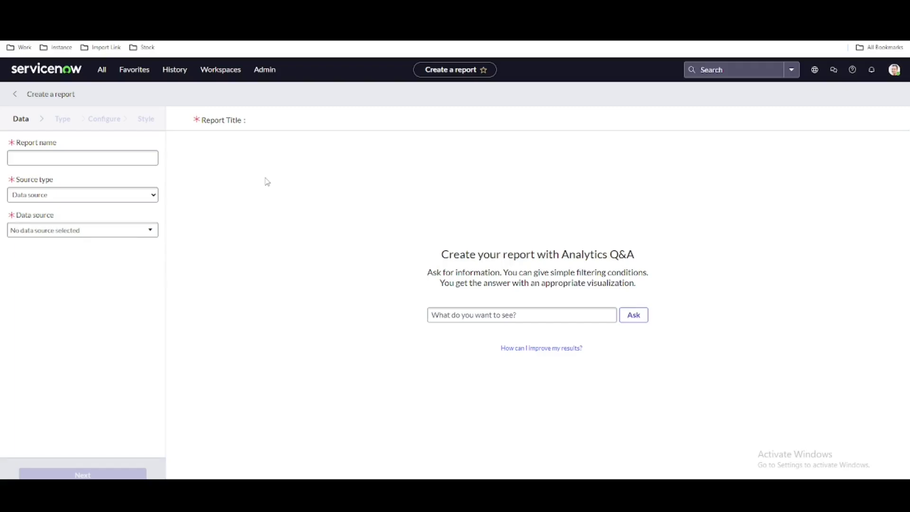
click(120, 159)
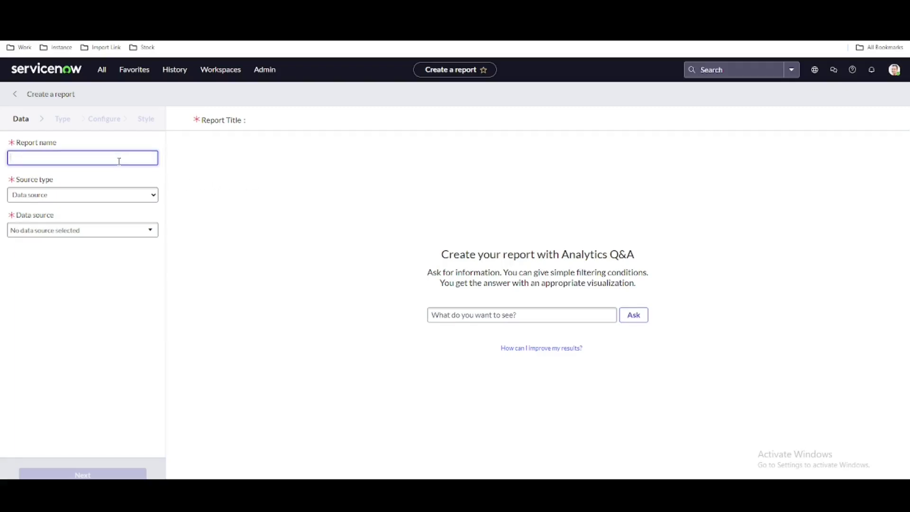
text(Open Incident)
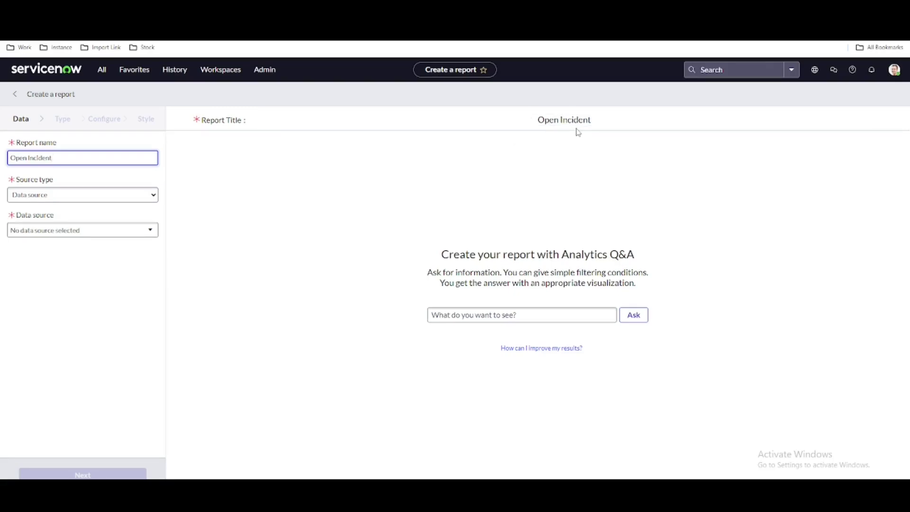
Set the report's source type to Table and choose the Incident [incident] table.
click(49, 195)
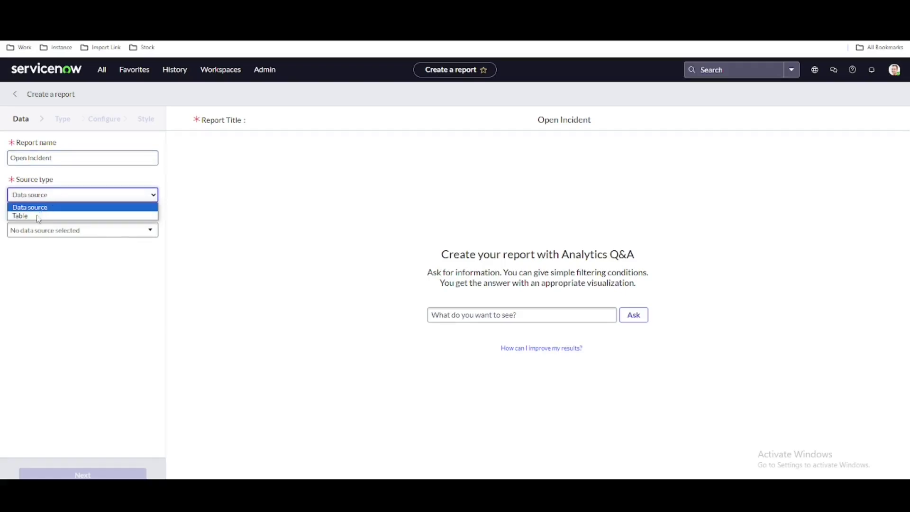
click(36, 216)
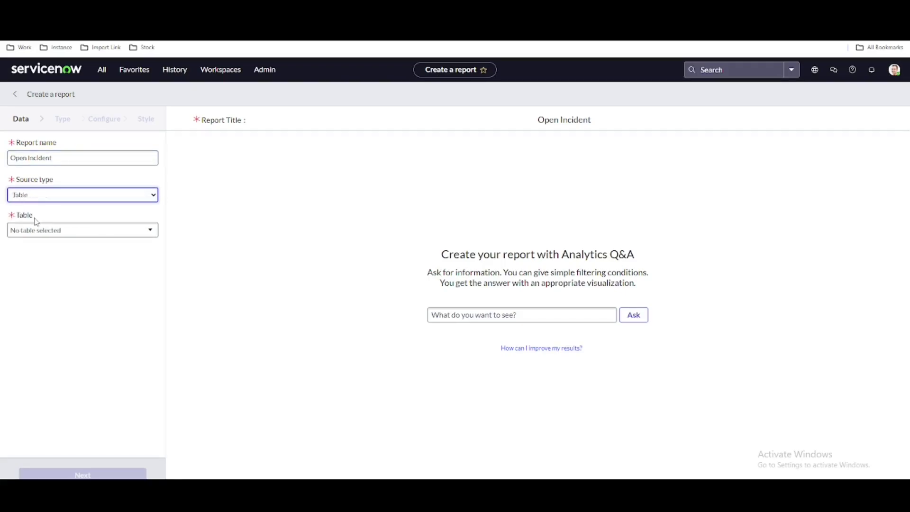
click(57, 234)
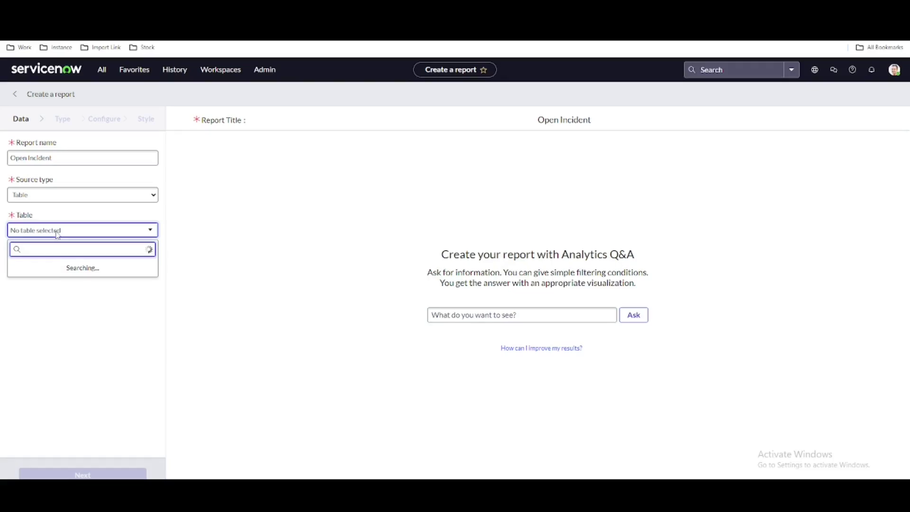
text(incident)
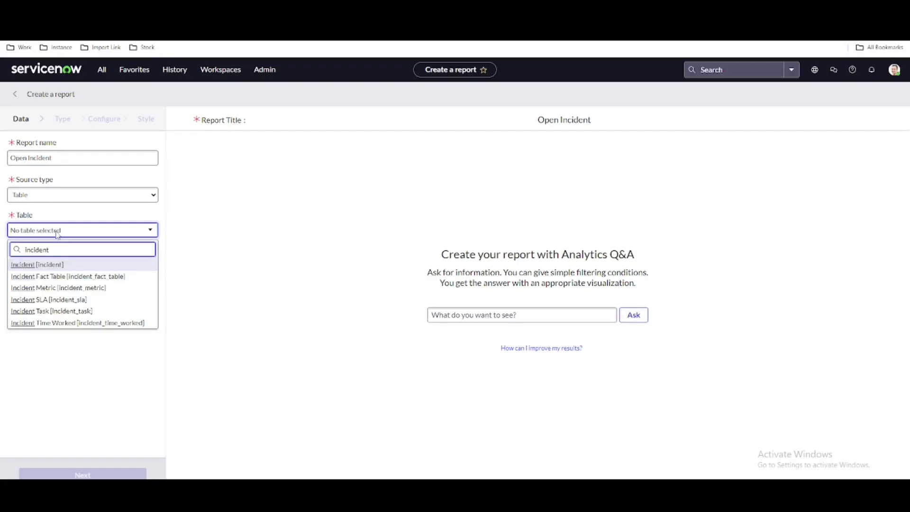
click(57, 268)
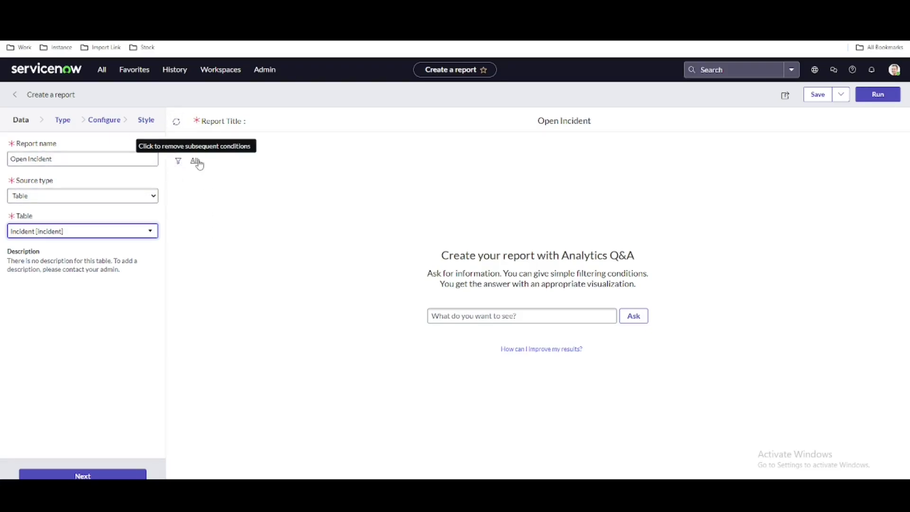
Filter the report to incidents whose State is New, and run it to view the matching records.
click(179, 164)
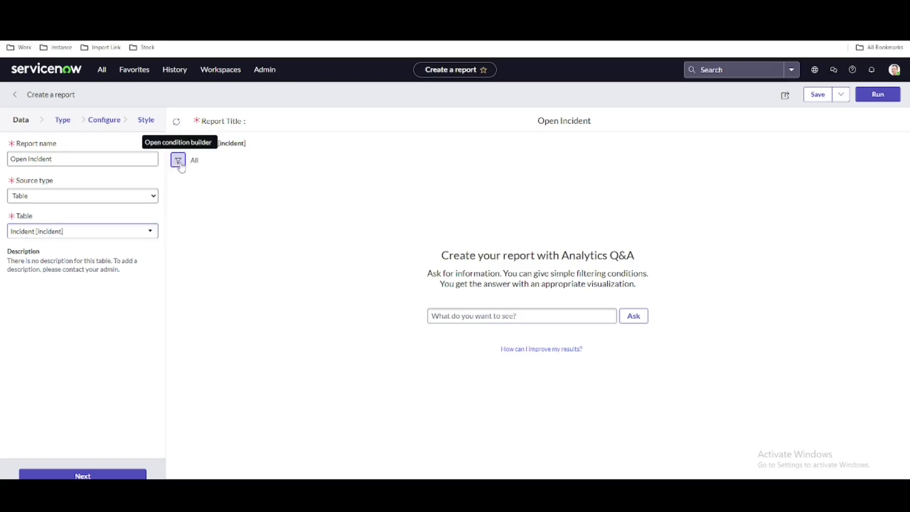
click(268, 232)
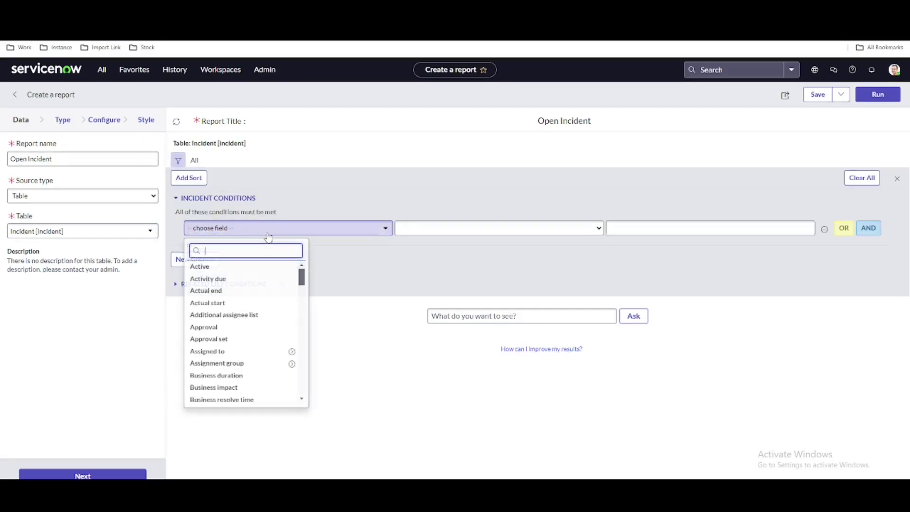
text(st)
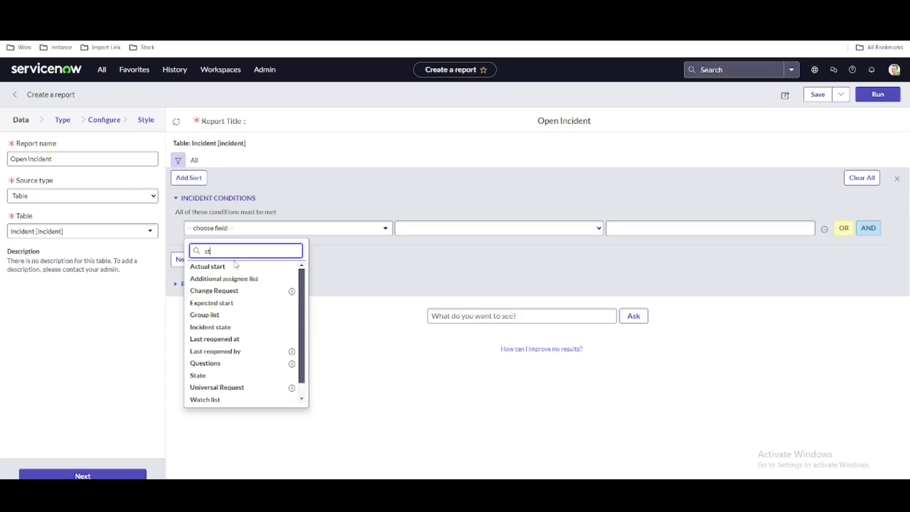
text(a)
click(217, 303)
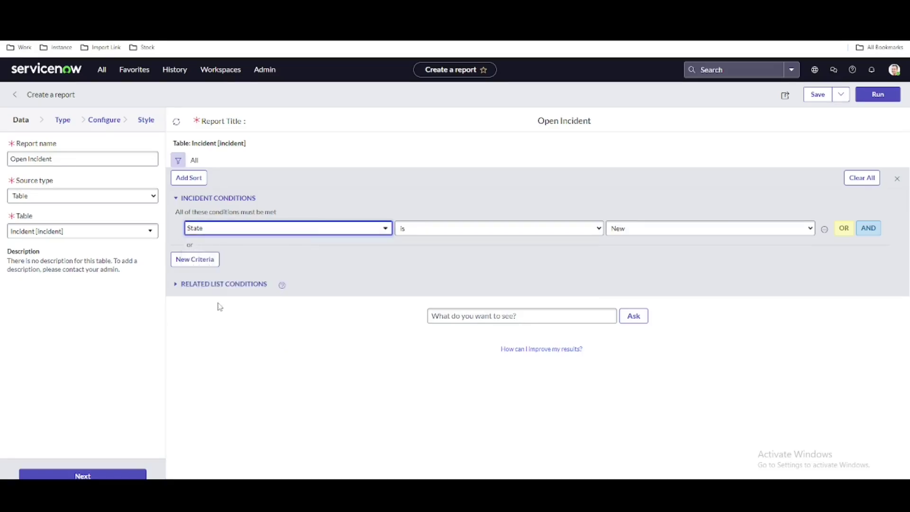
click(642, 230)
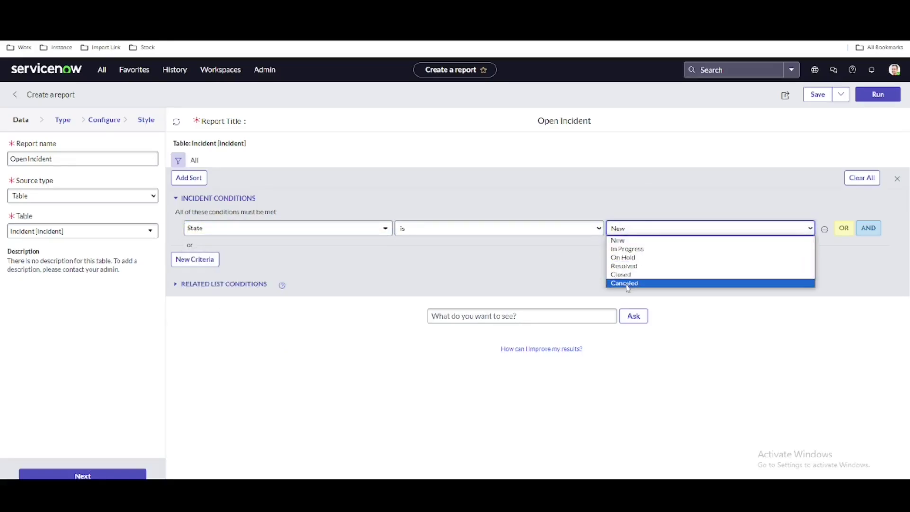
click(620, 240)
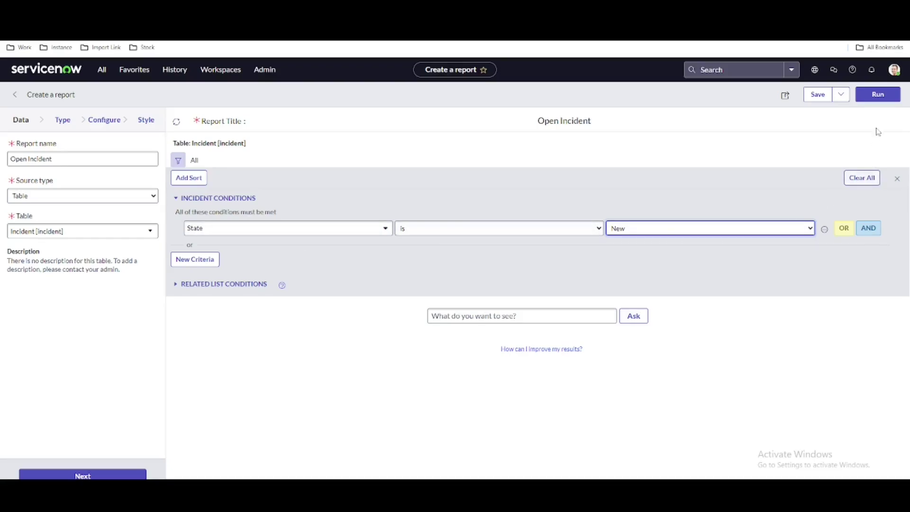
click(882, 103)
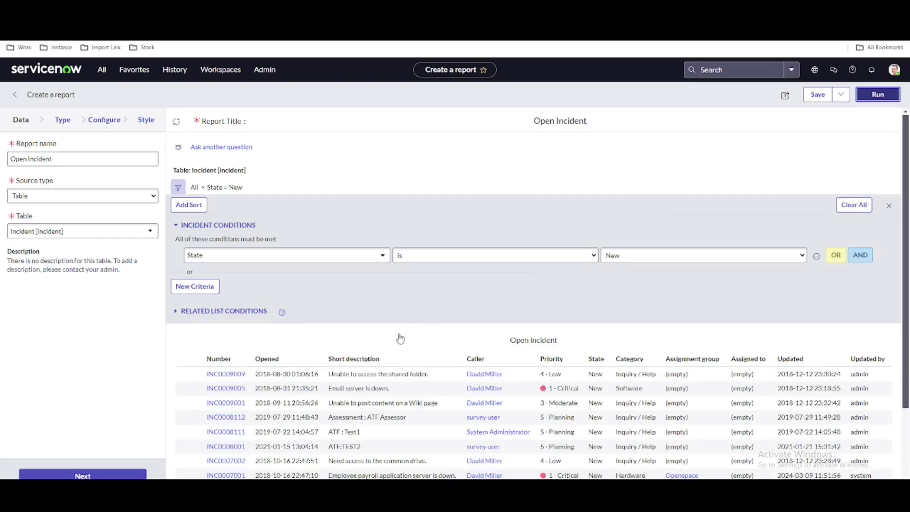
scroll(330, 329, down, 2)
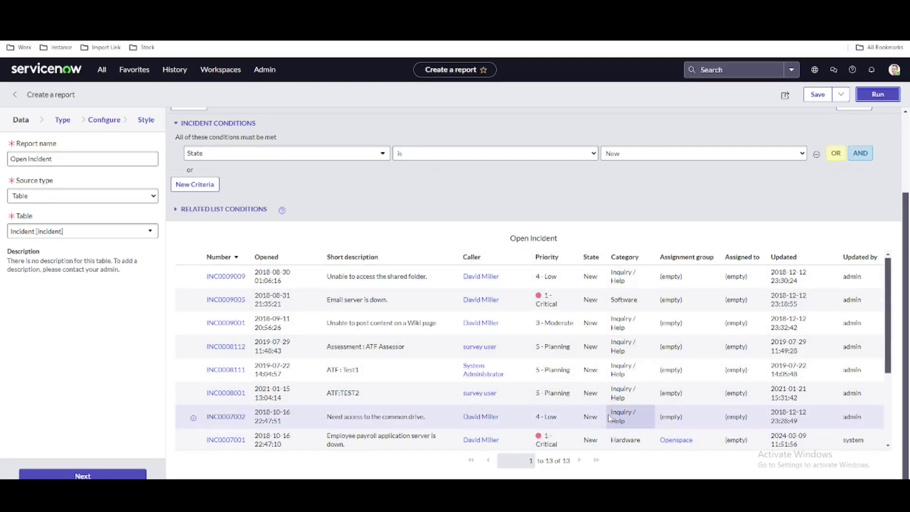
Replace the State condition with Active is true and run the report again.
click(860, 153)
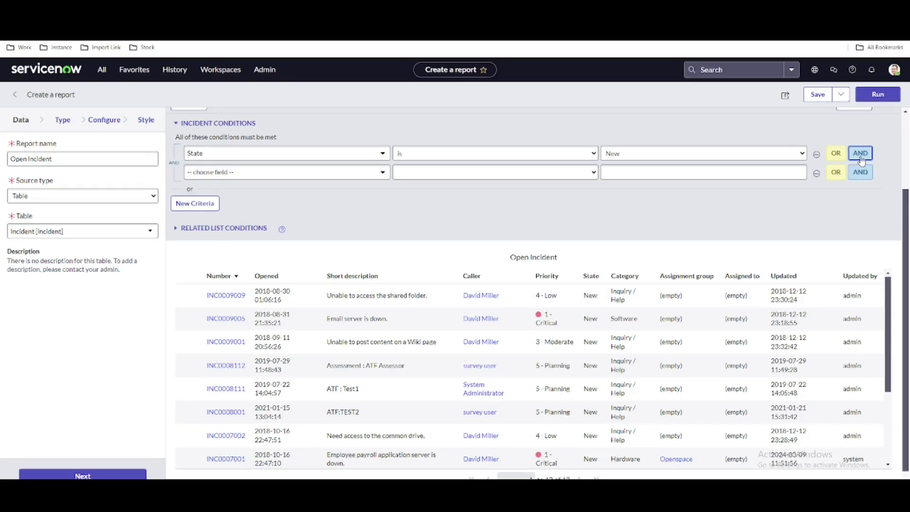
click(362, 173)
text(ac)
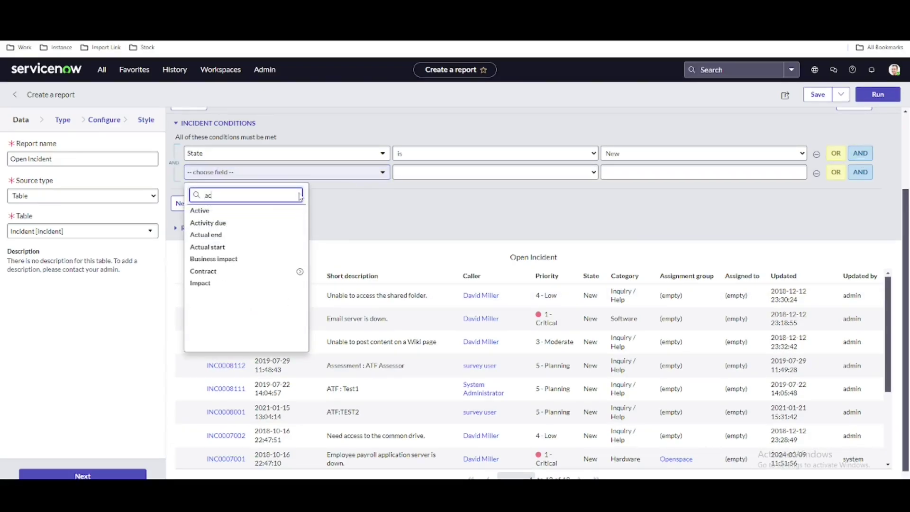
click(249, 211)
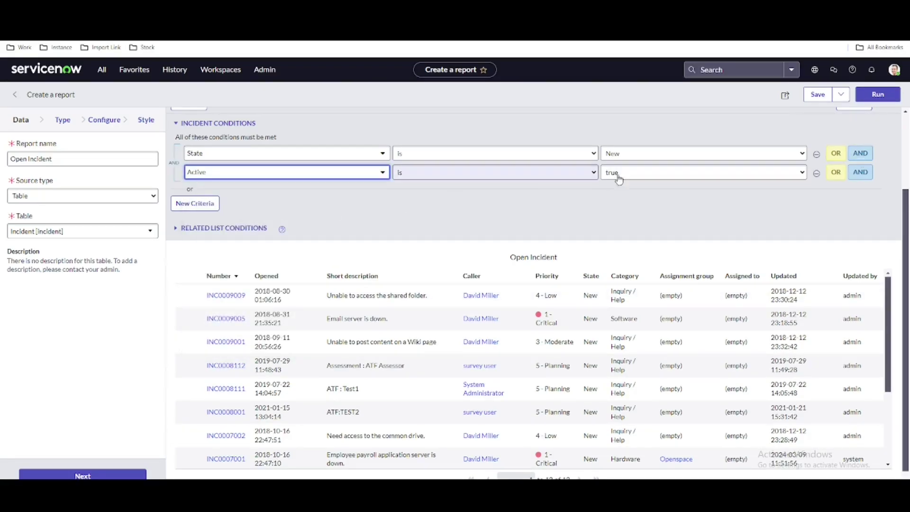
click(815, 155)
click(875, 95)
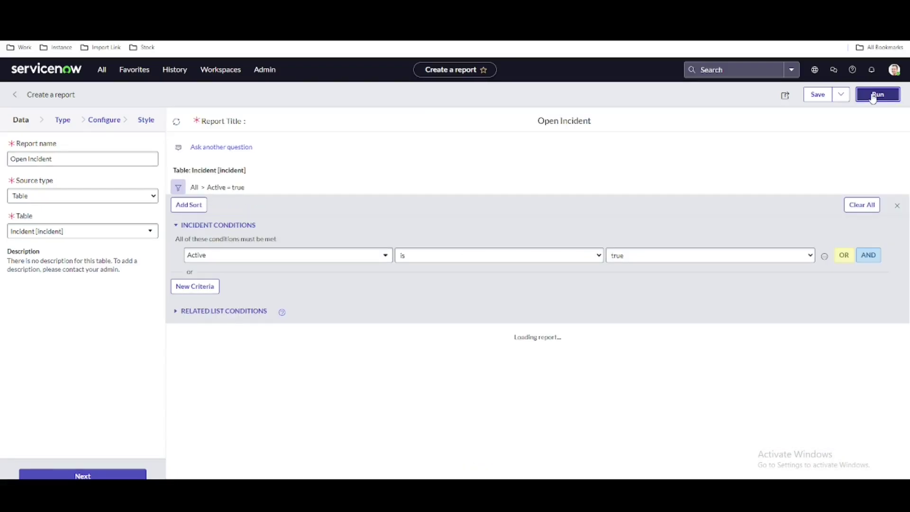
scroll(494, 272, down, 1)
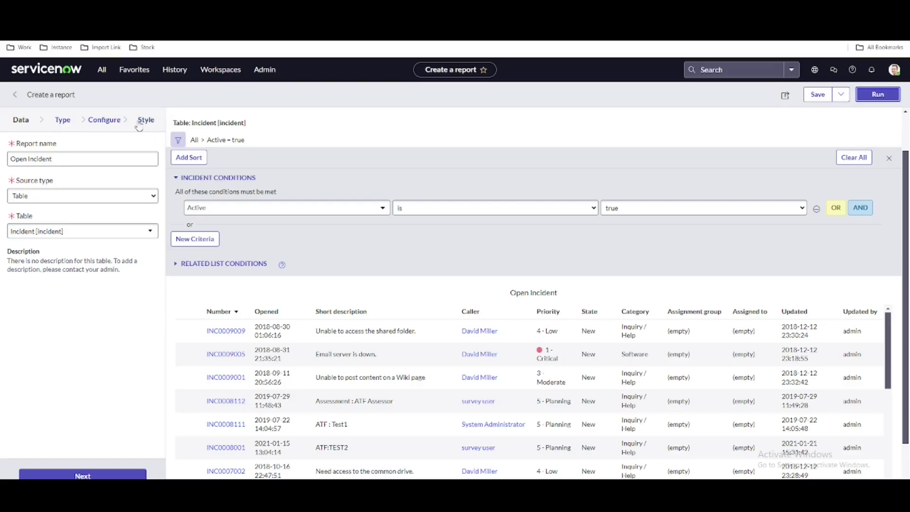
Proceed to the report type stage and examine the available visualizations, from bars, pies and time series to scores and other types.
click(82, 475)
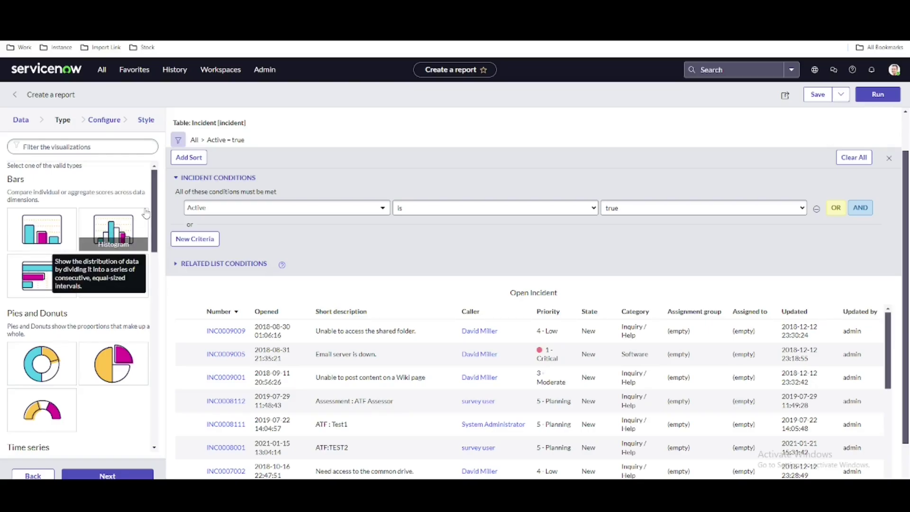
scroll(149, 207, down, 3)
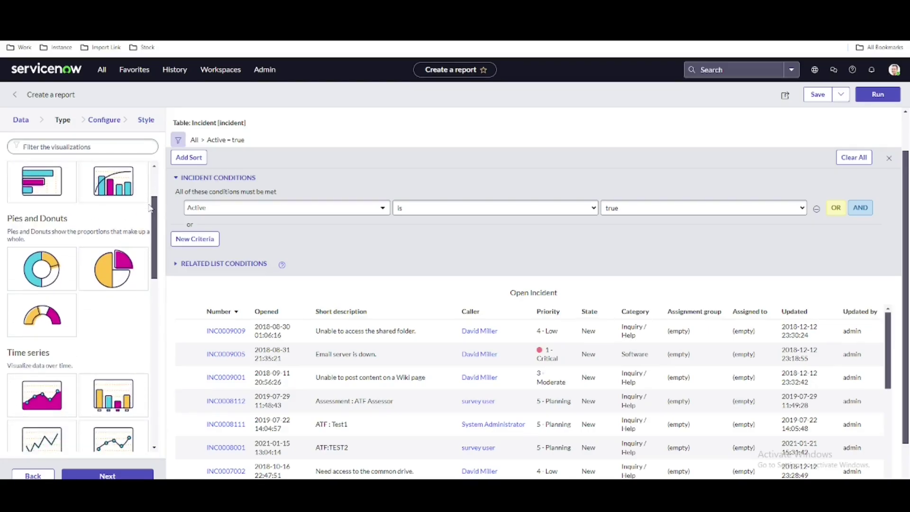
scroll(150, 207, down, 15)
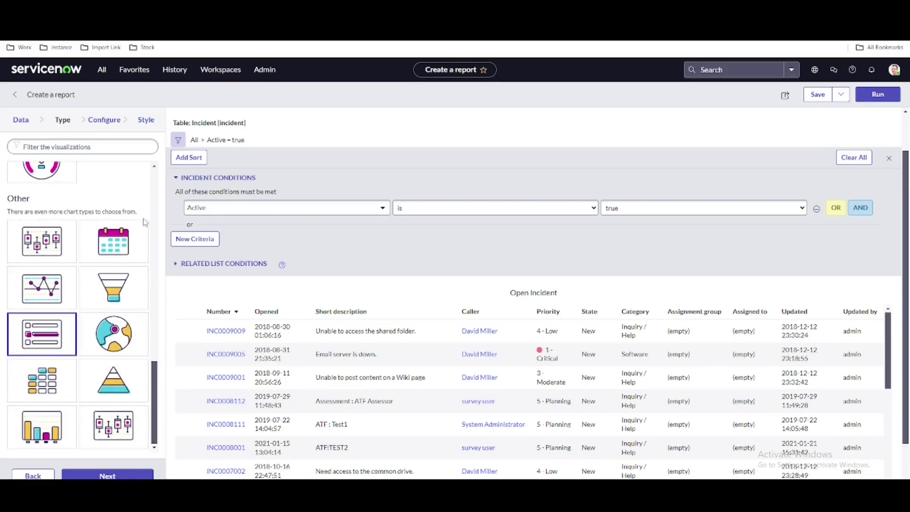
scroll(144, 222, up, 6)
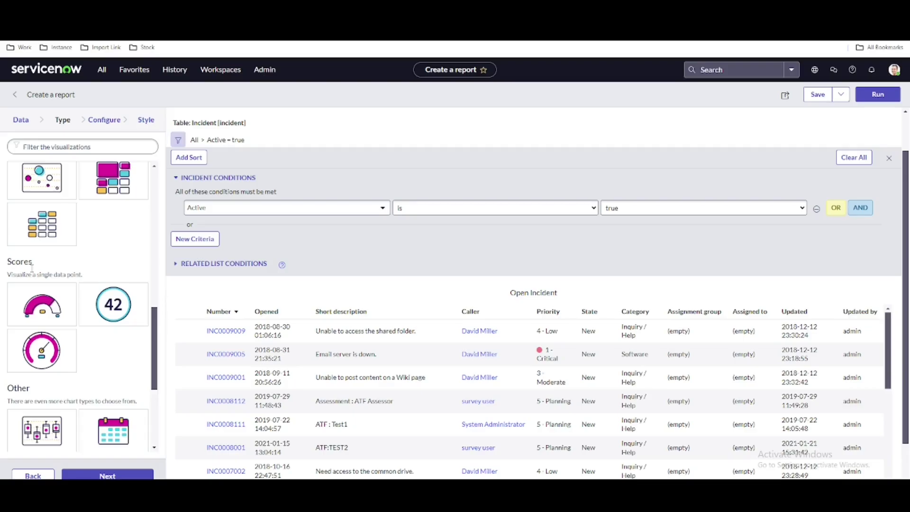
drag(32, 269, 59, 274)
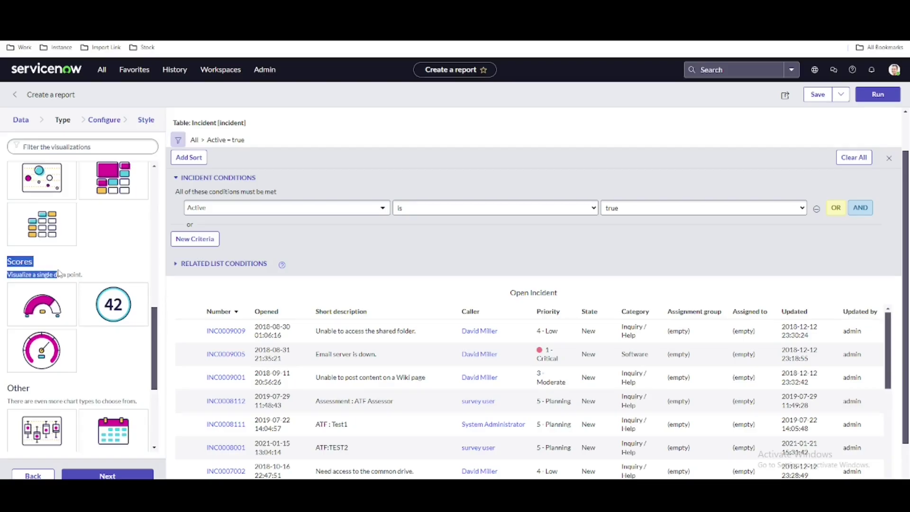
click(116, 269)
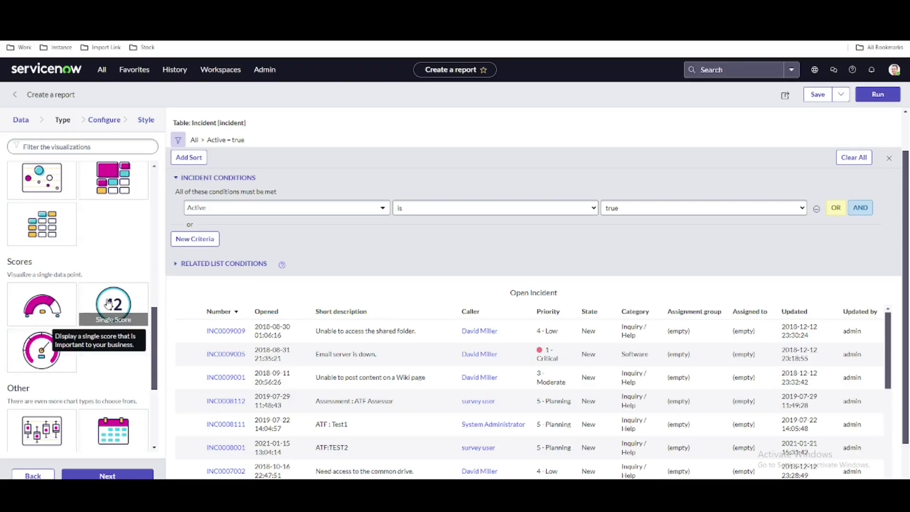
scroll(95, 253, up, 5)
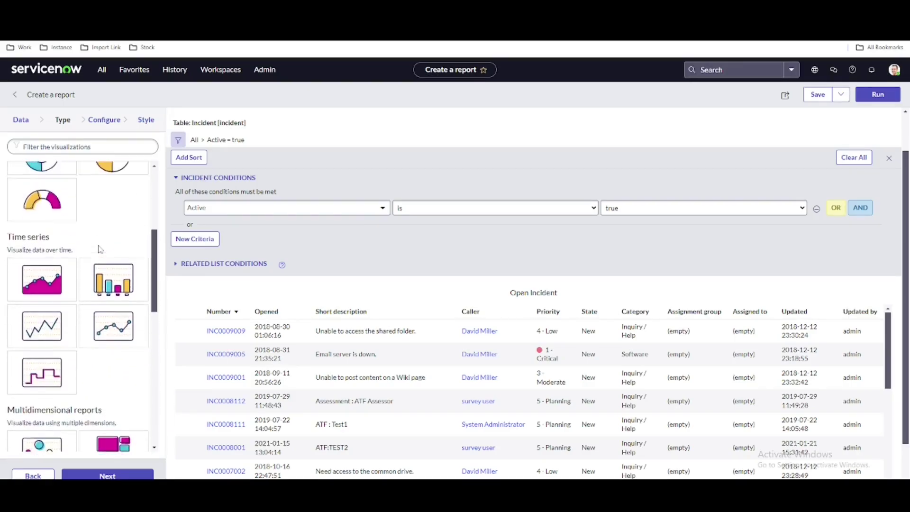
scroll(87, 257, up, 3)
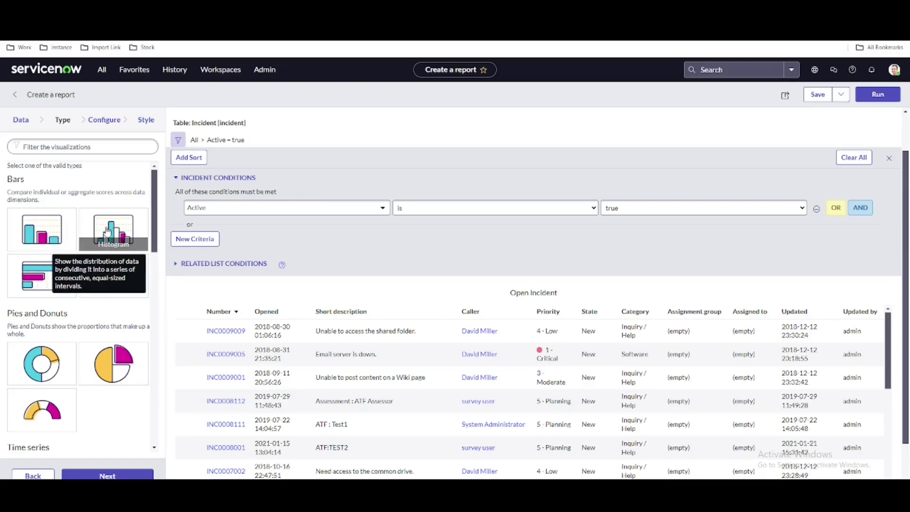
Choose the Single Score visualization for the Open Incident report and run it.
scroll(102, 321, down, 4)
scroll(103, 322, down, 5)
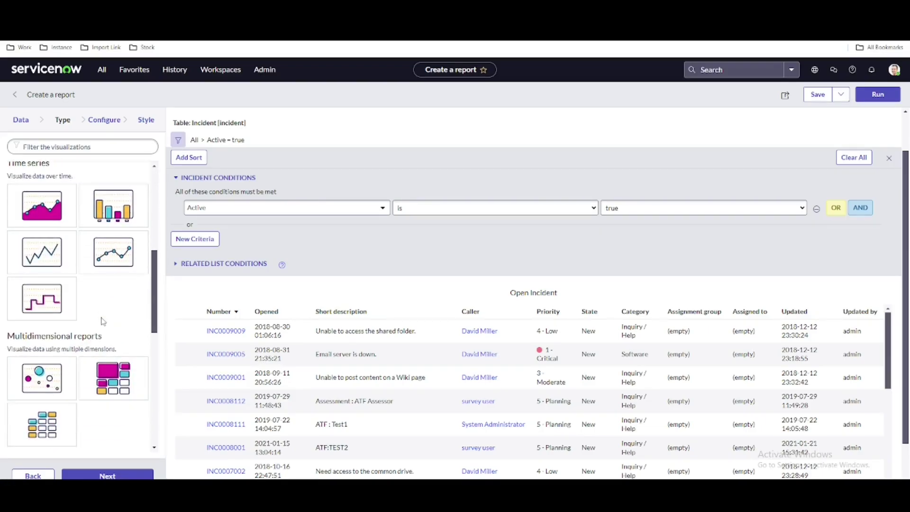
click(122, 317)
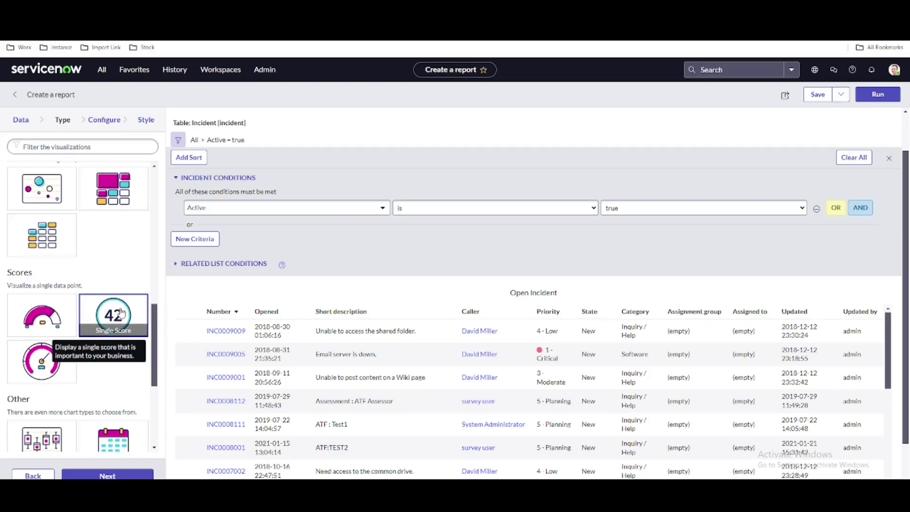
click(888, 101)
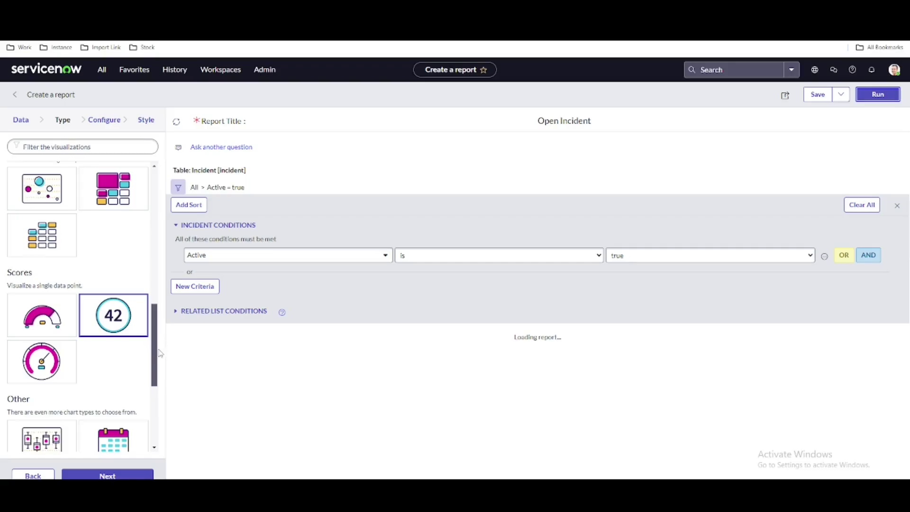
click(875, 99)
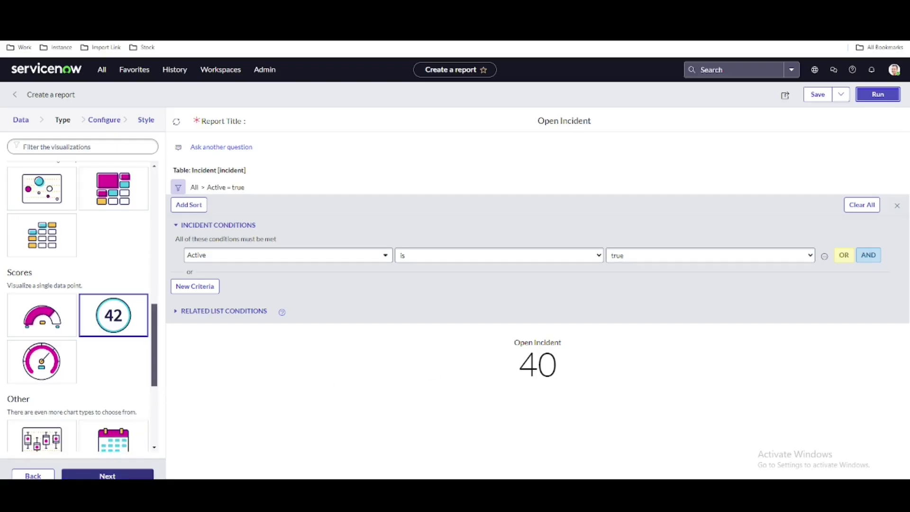
Configure the score with Count aggregation, proceed to the style stage, and save the Open Incident report.
click(107, 475)
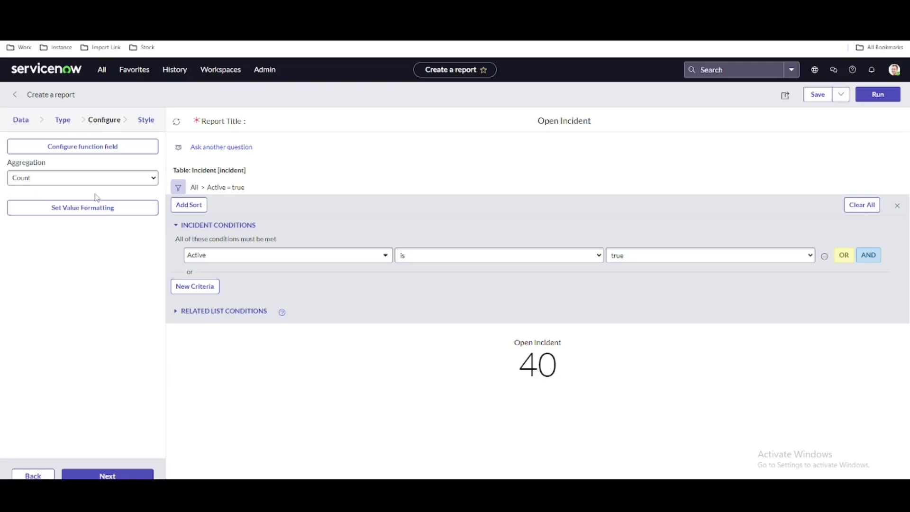
click(83, 185)
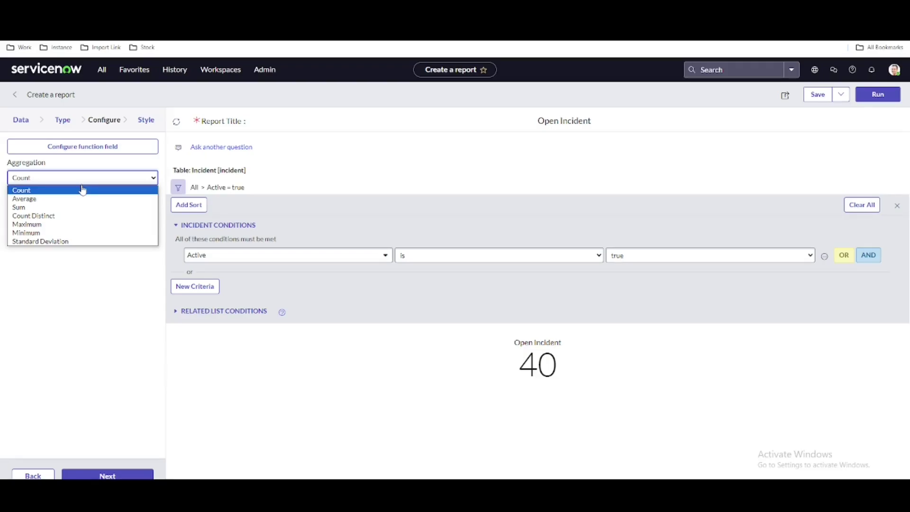
click(82, 190)
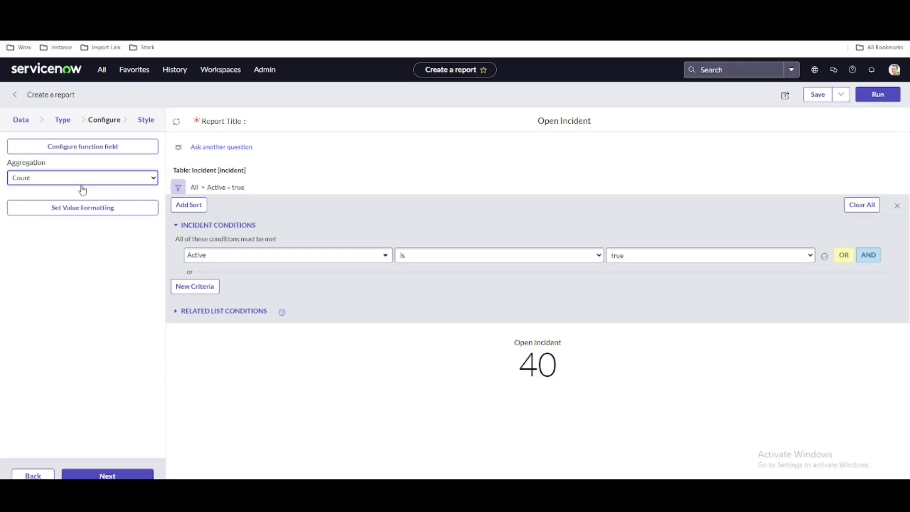
click(124, 475)
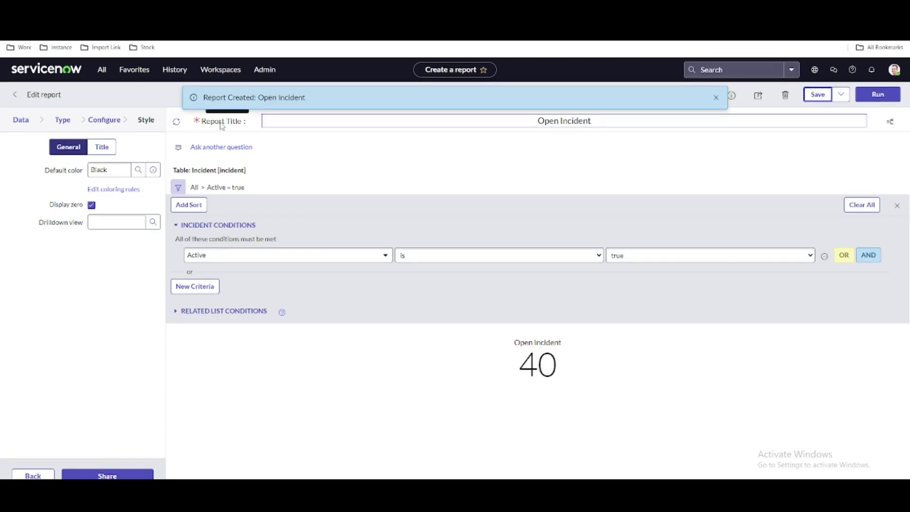
drag(256, 97, 325, 98)
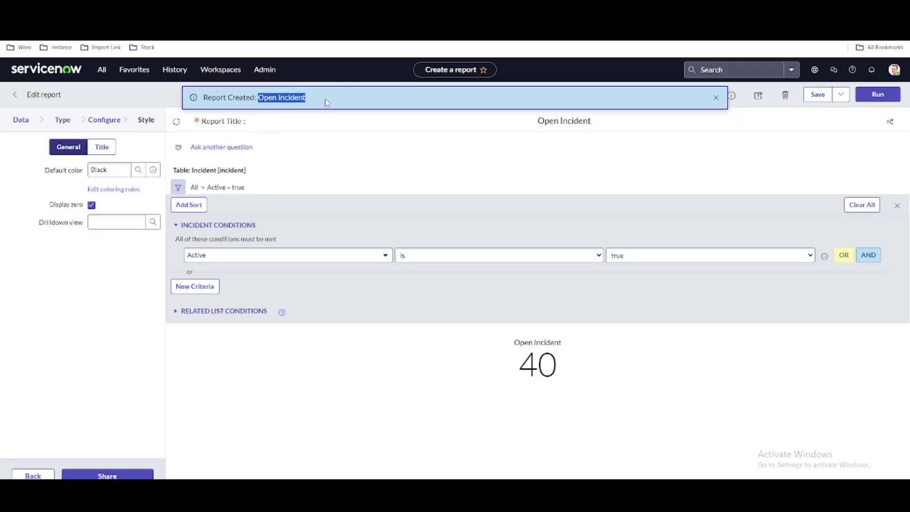
Reopen the saved Open Incident report from the Reports list sorted by newest last-modified date, and run it.
click(59, 72)
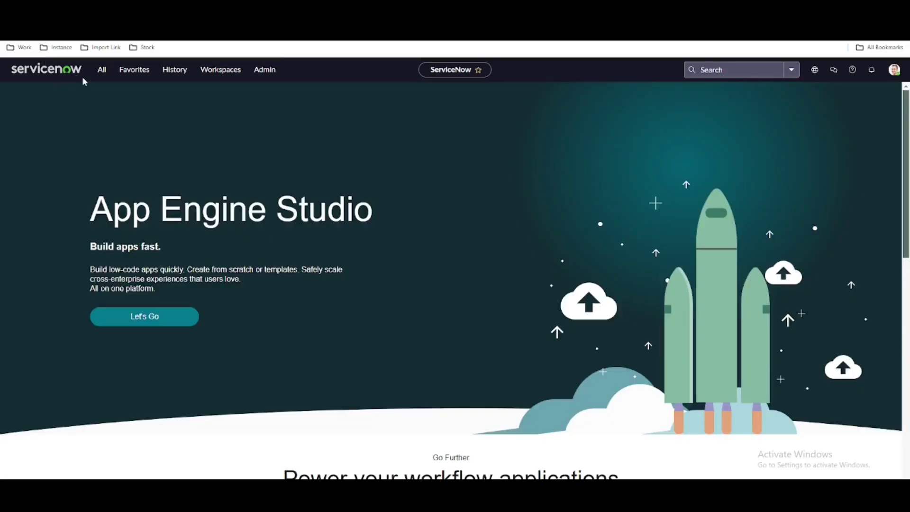
click(102, 70)
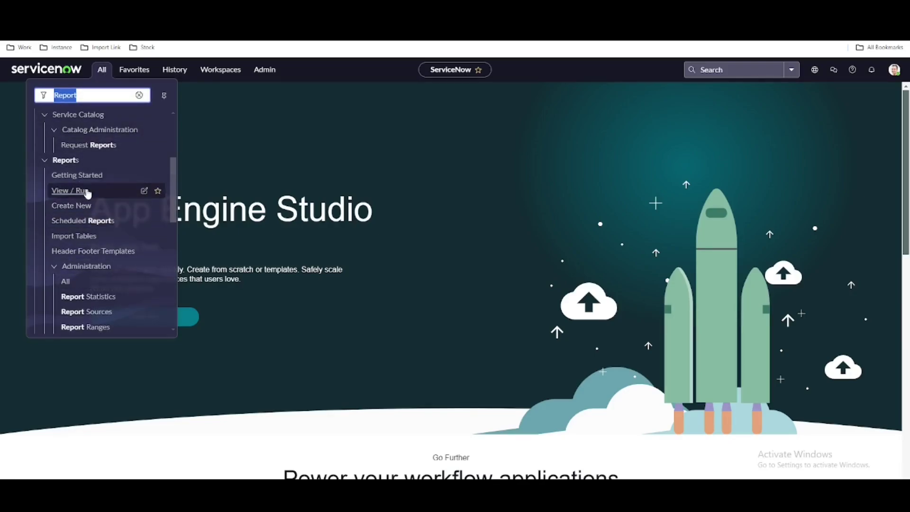
click(84, 191)
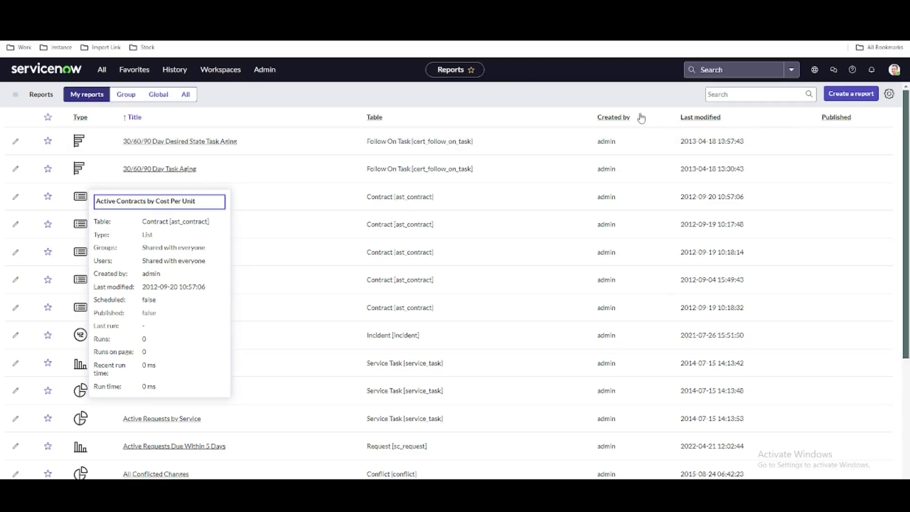
click(699, 119)
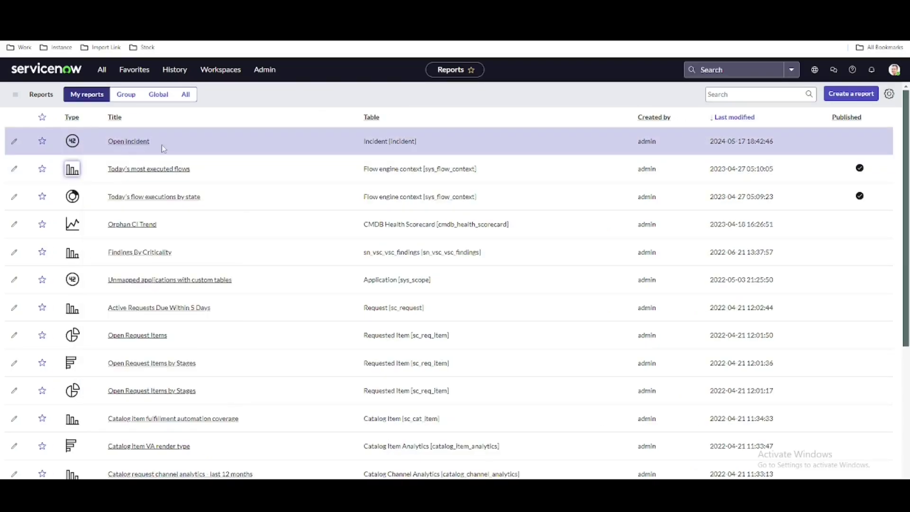
click(123, 149)
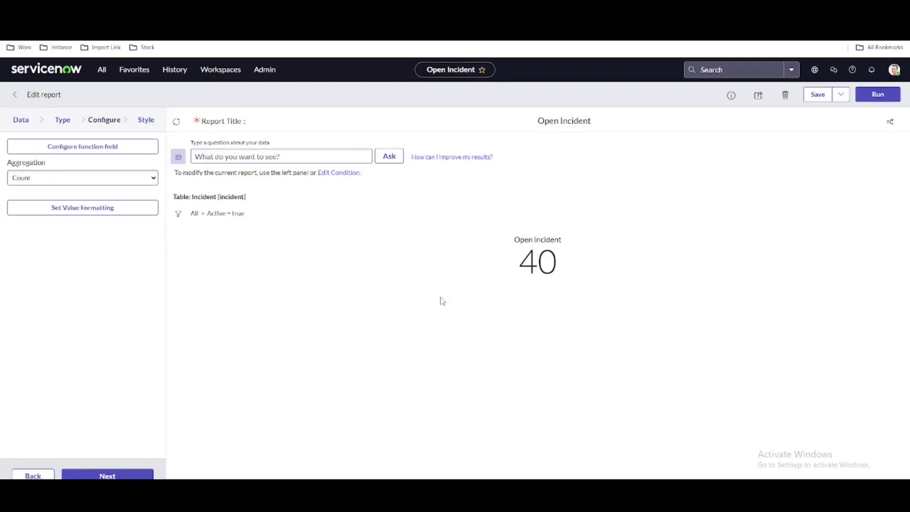
mouse_move(540, 271)
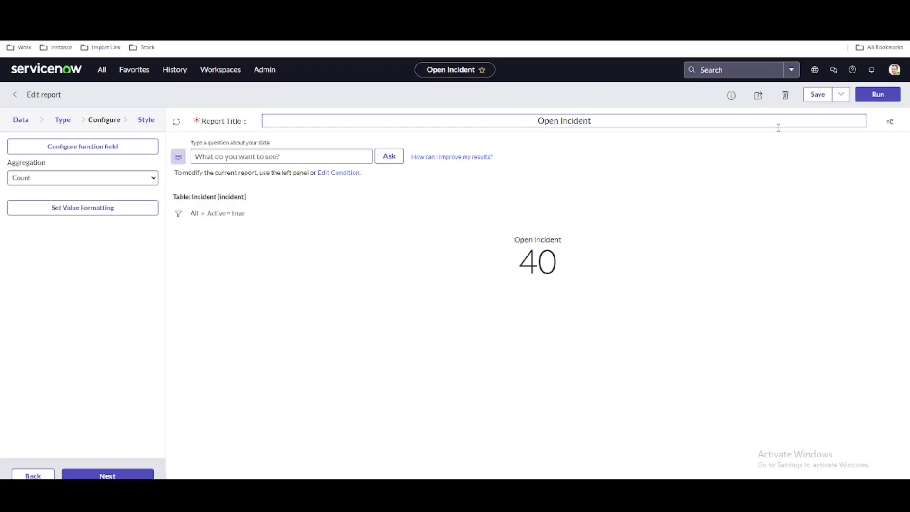
click(884, 102)
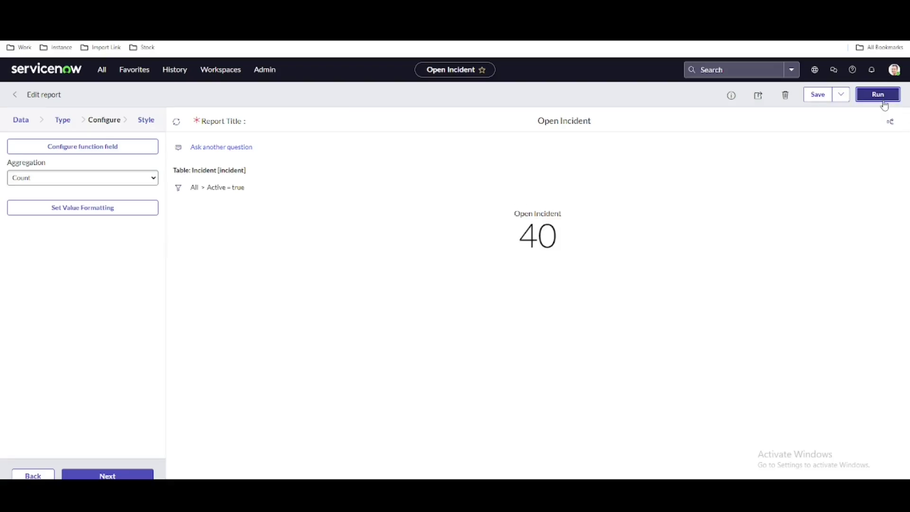
Open the report's sharing settings and examine the Everyone visibility option with its required role field.
click(760, 97)
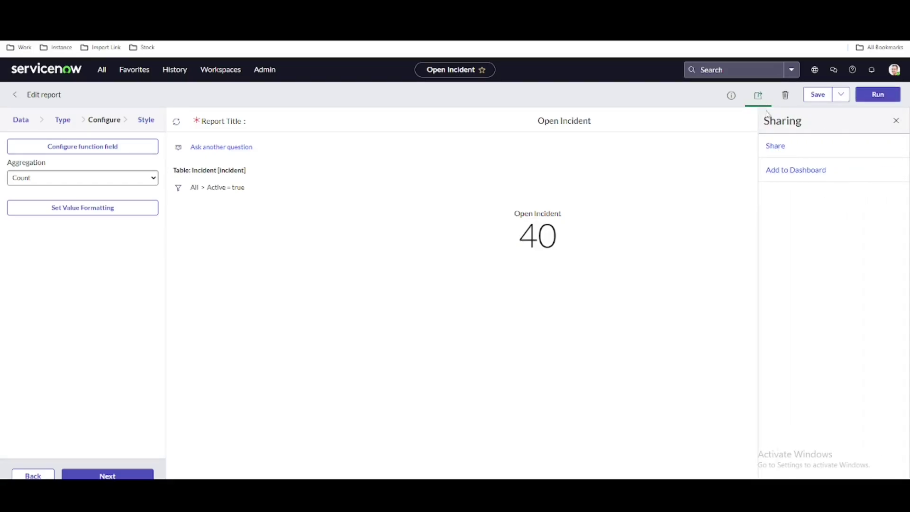
click(801, 152)
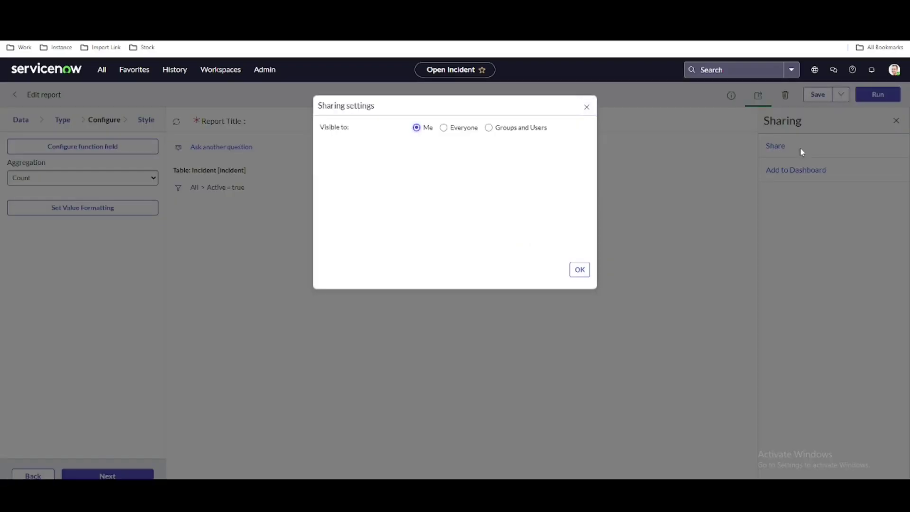
click(445, 131)
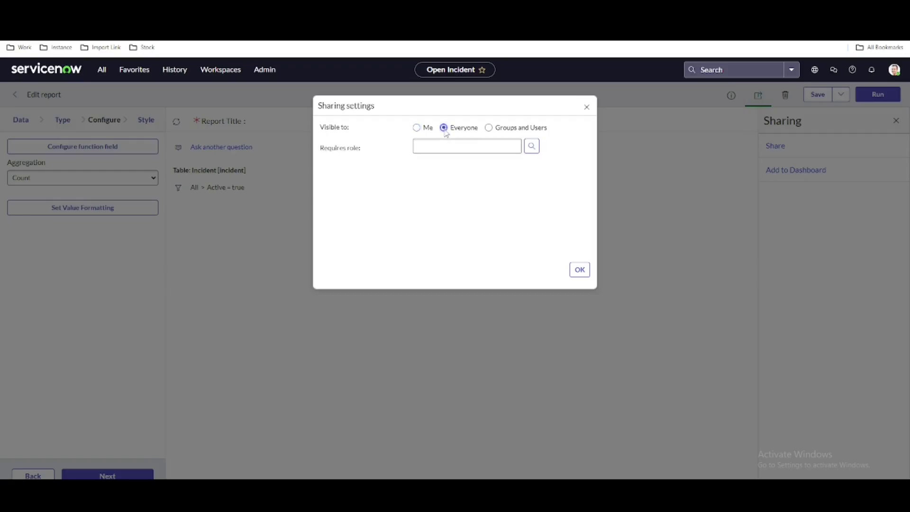
click(463, 148)
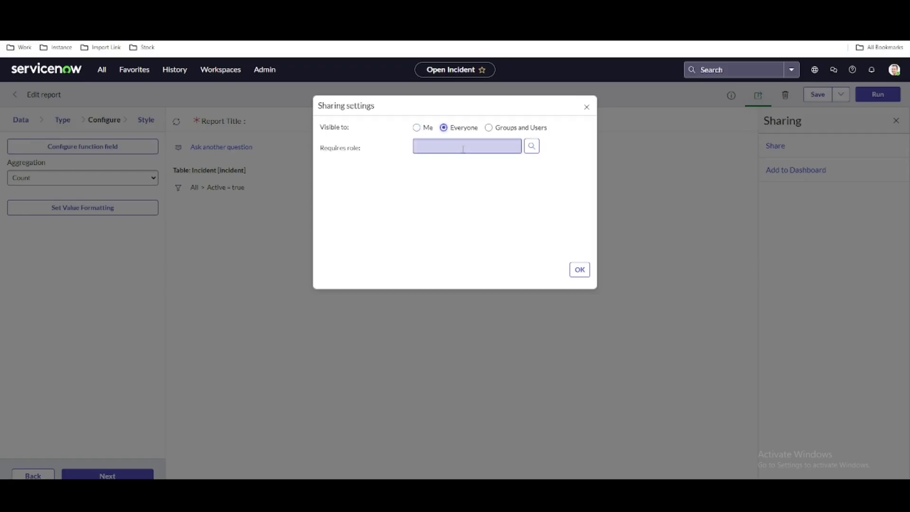
Try limiting the report's visibility to Groups and Users, adding a specific person to the users list.
click(488, 128)
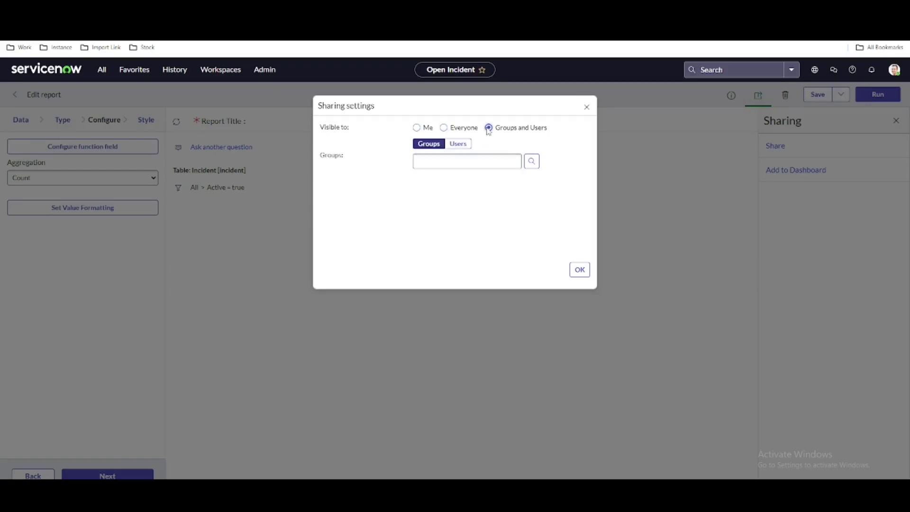
click(458, 143)
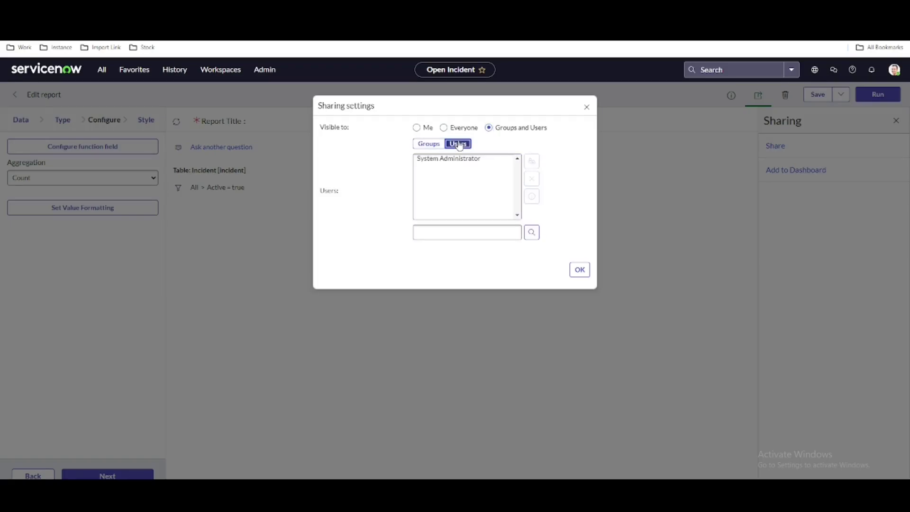
click(441, 232)
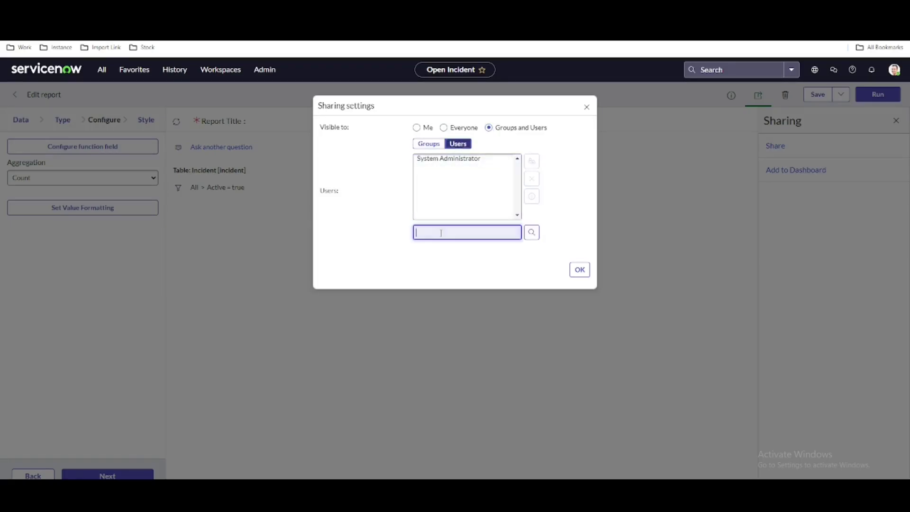
text(abe)
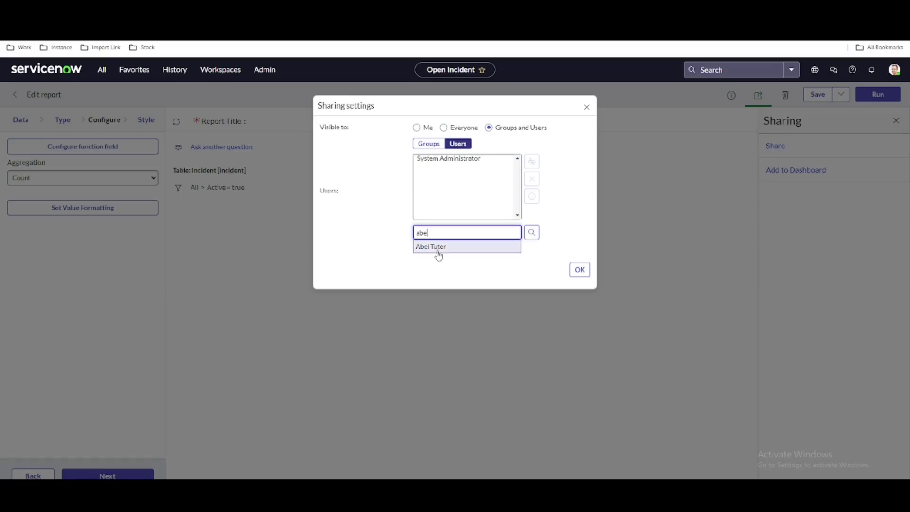
click(436, 252)
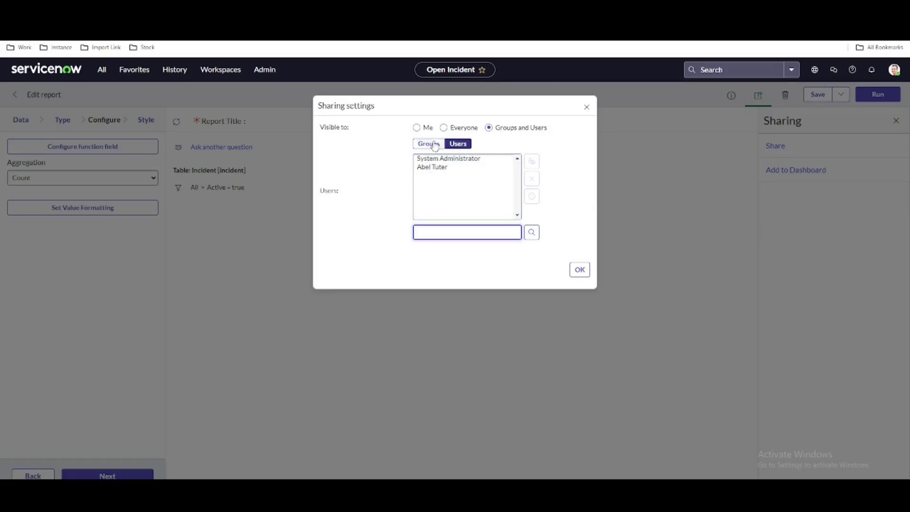
Return the report's visibility selection to Me and close the sharing settings without applying them.
click(453, 131)
click(417, 129)
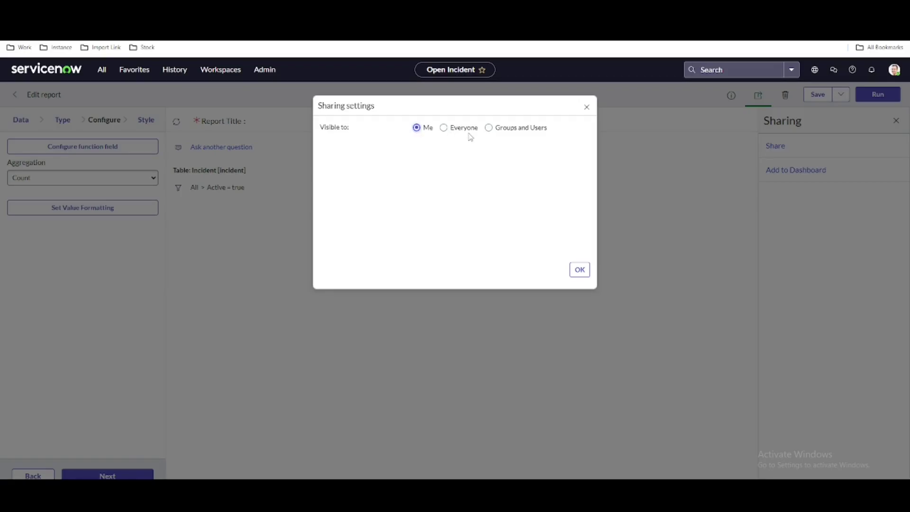
click(587, 108)
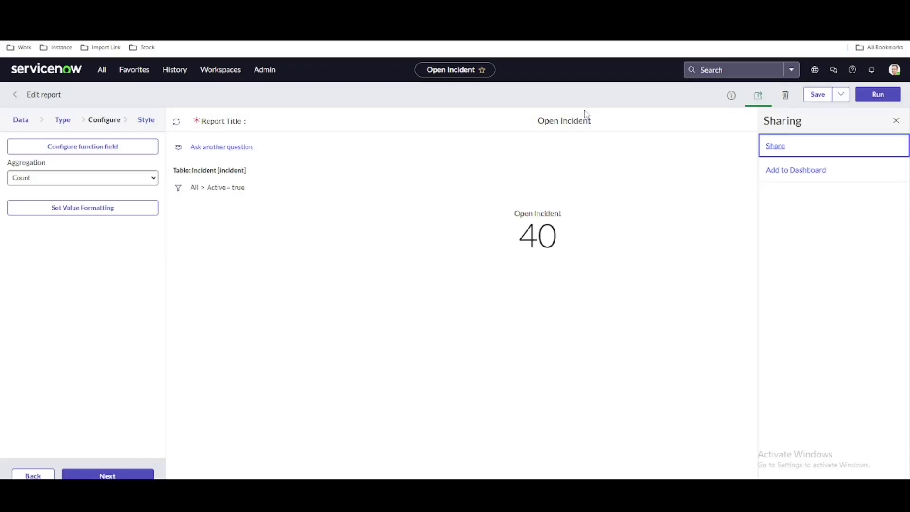
click(894, 122)
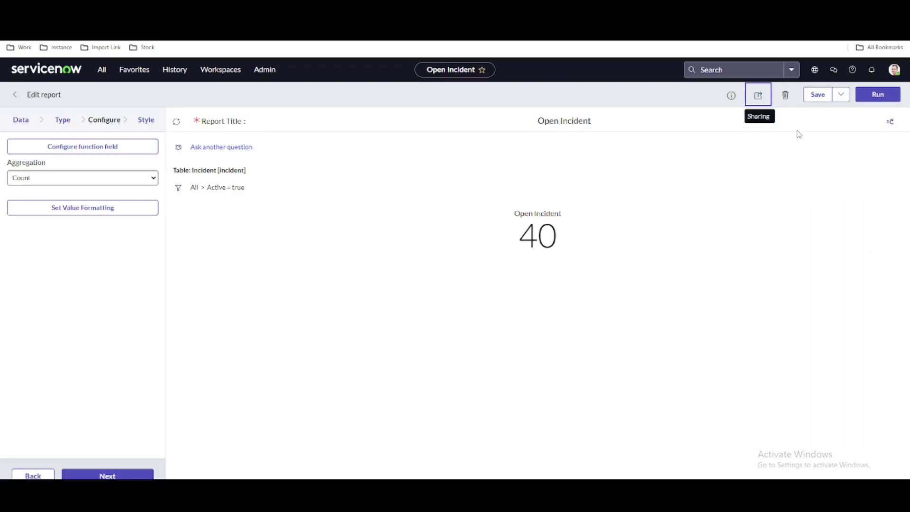
Examine the report's additional save options, delete confirmation and information details, cancelling the deletion.
click(837, 99)
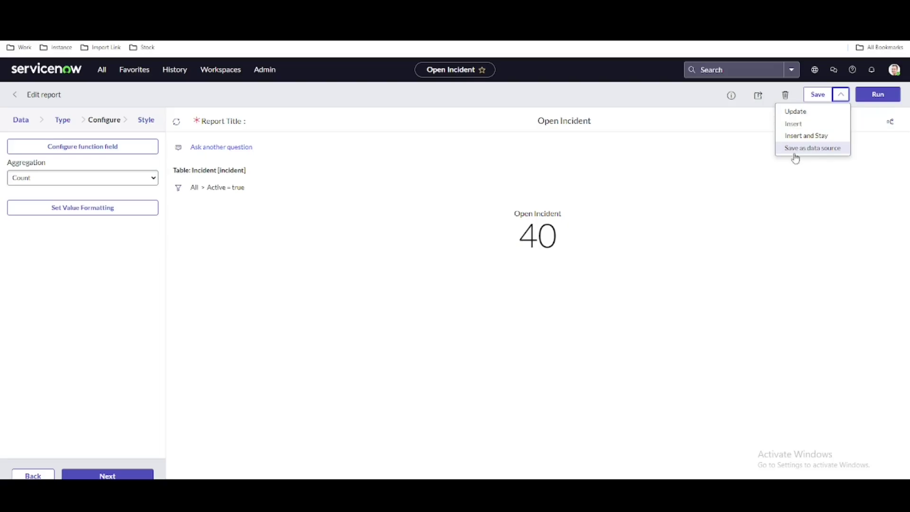
click(697, 104)
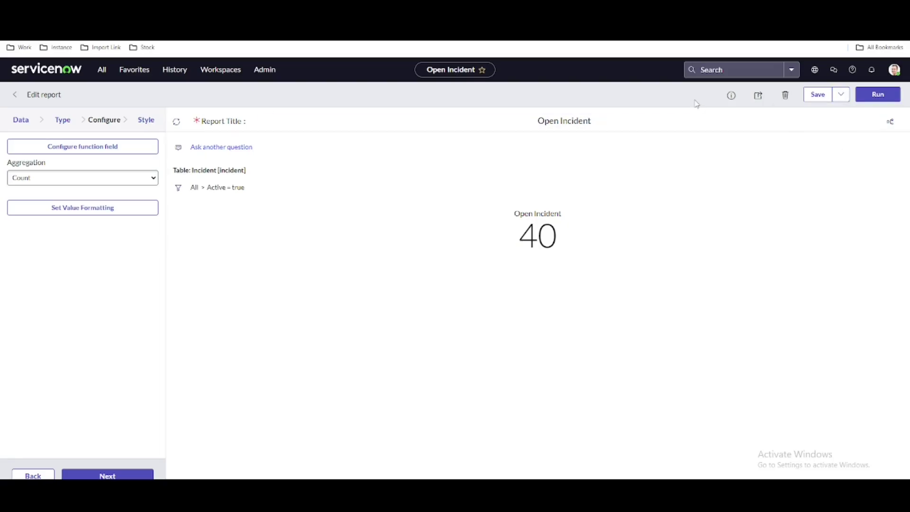
click(791, 101)
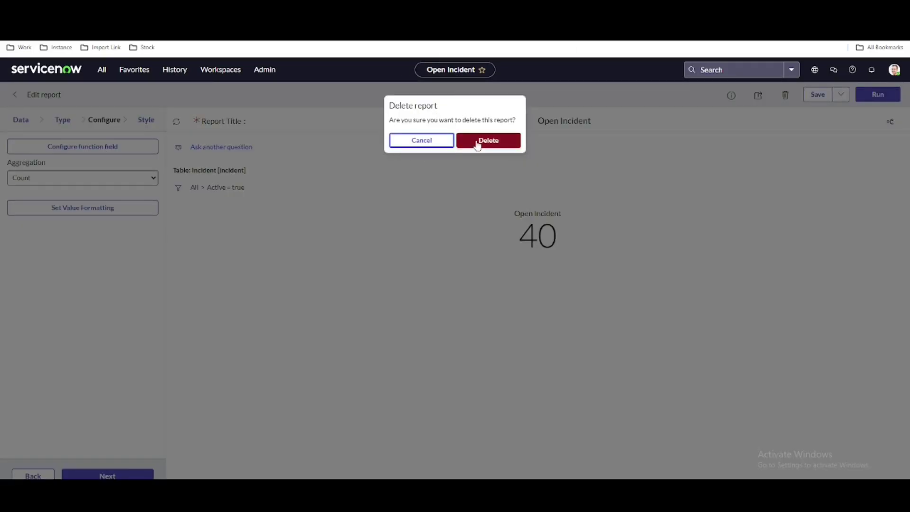
click(411, 142)
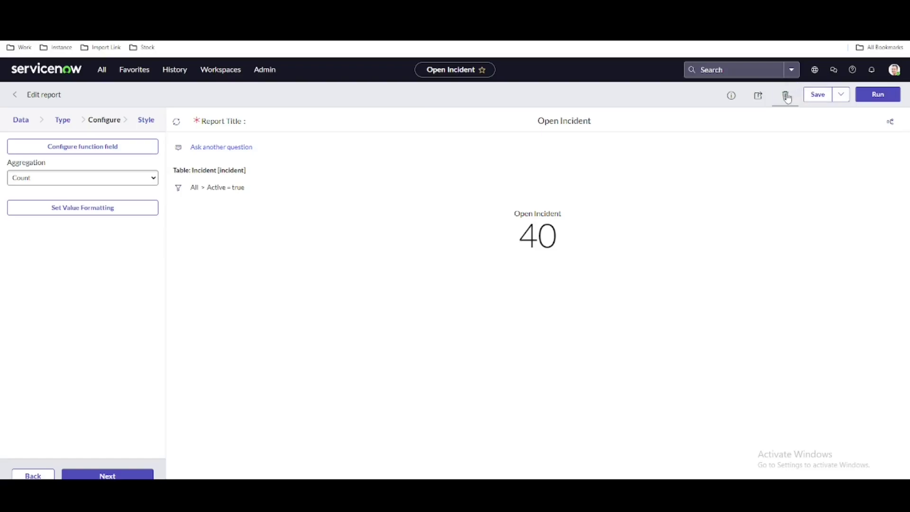
click(842, 95)
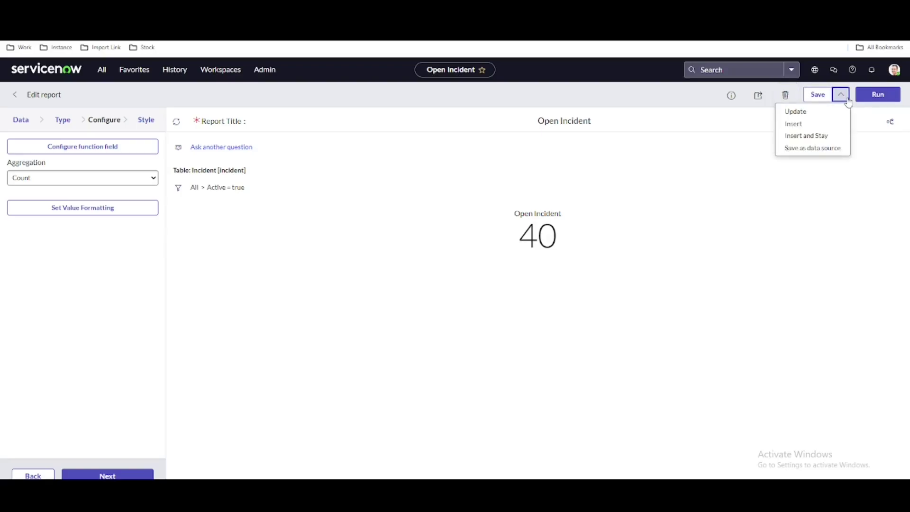
click(687, 99)
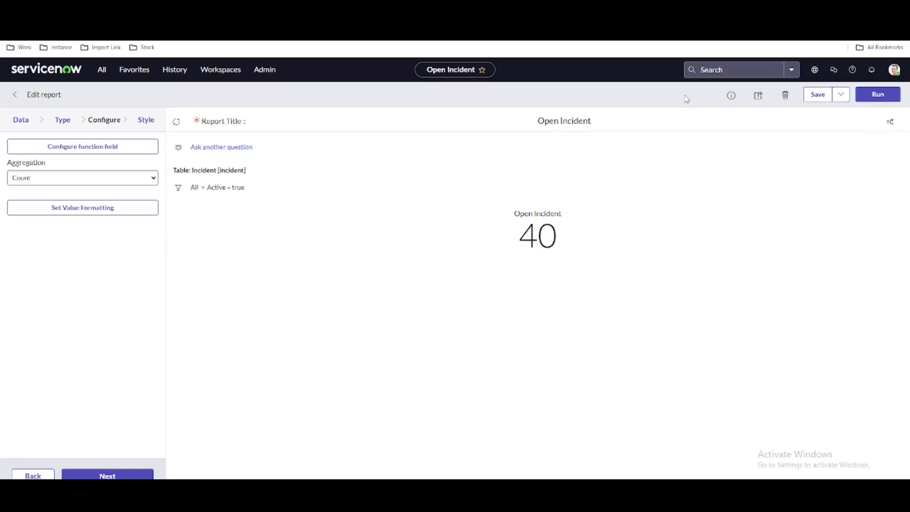
click(732, 96)
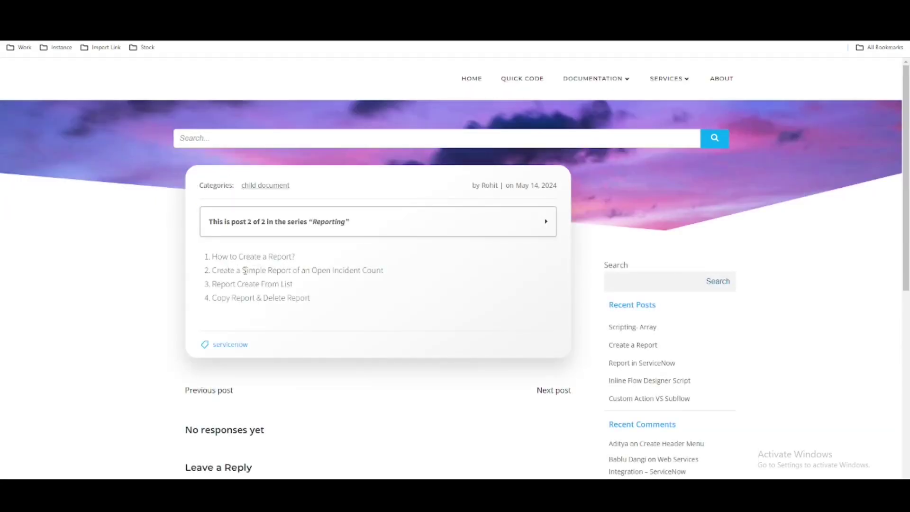
Review the Open Incident Count and Report Create From List topics on the tutorial page.
drag(218, 272, 396, 273)
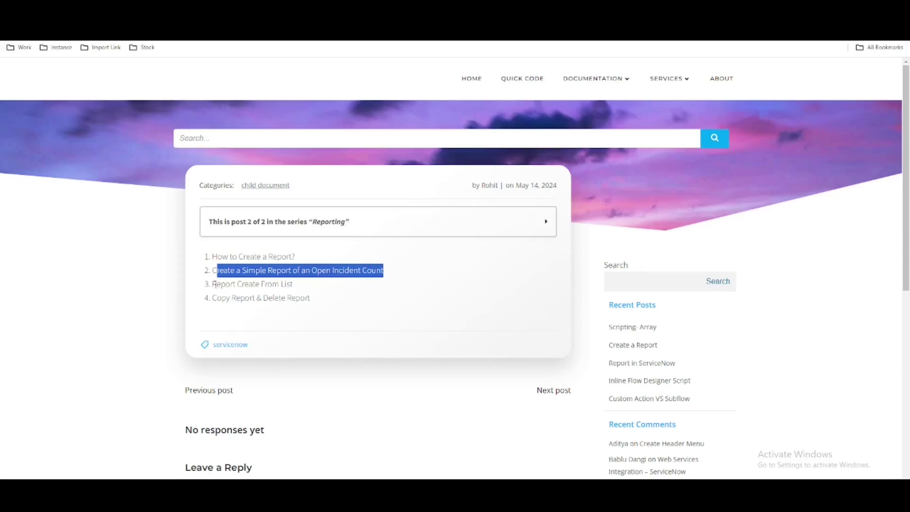
drag(213, 285, 291, 285)
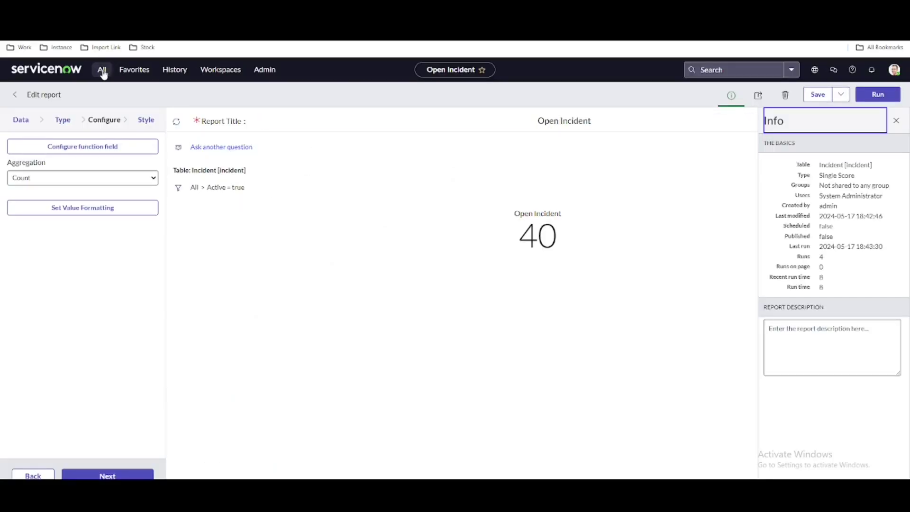
Open the blank report creation form, and switch from it to the Incident table's list using incident.list.
click(101, 70)
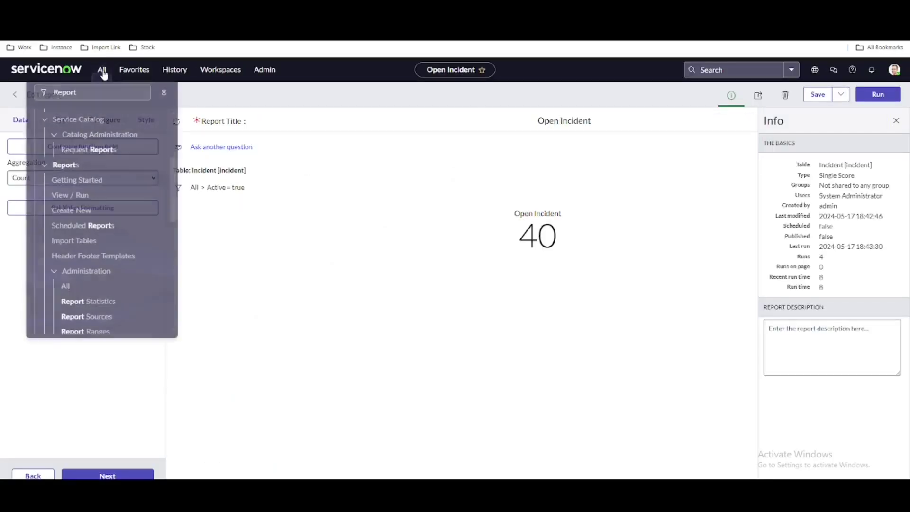
click(75, 206)
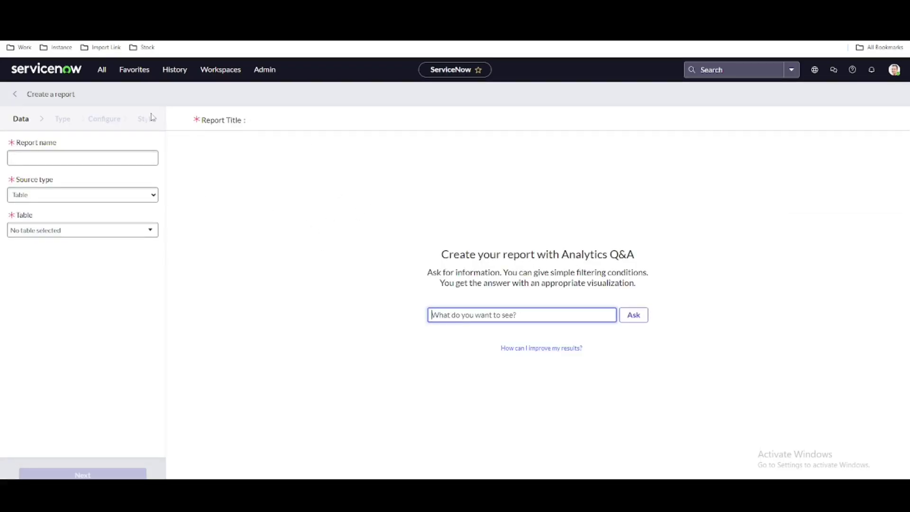
click(100, 71)
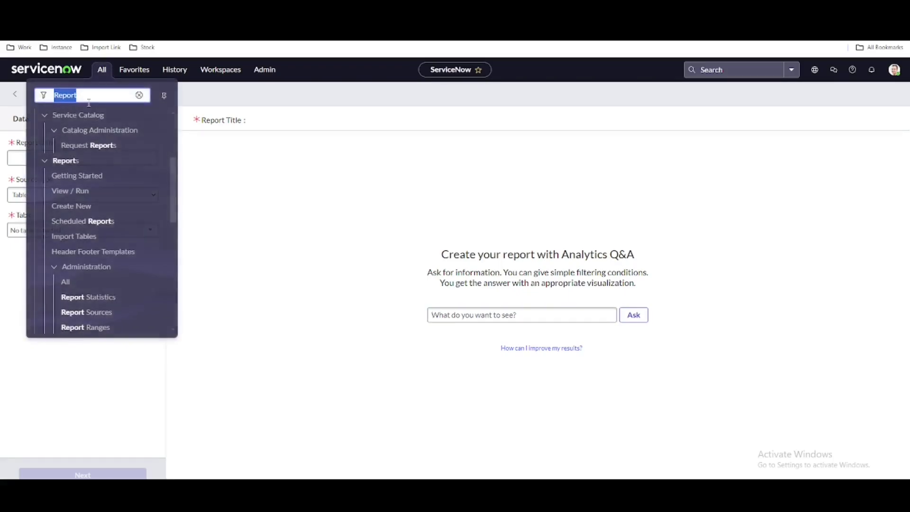
text(in)
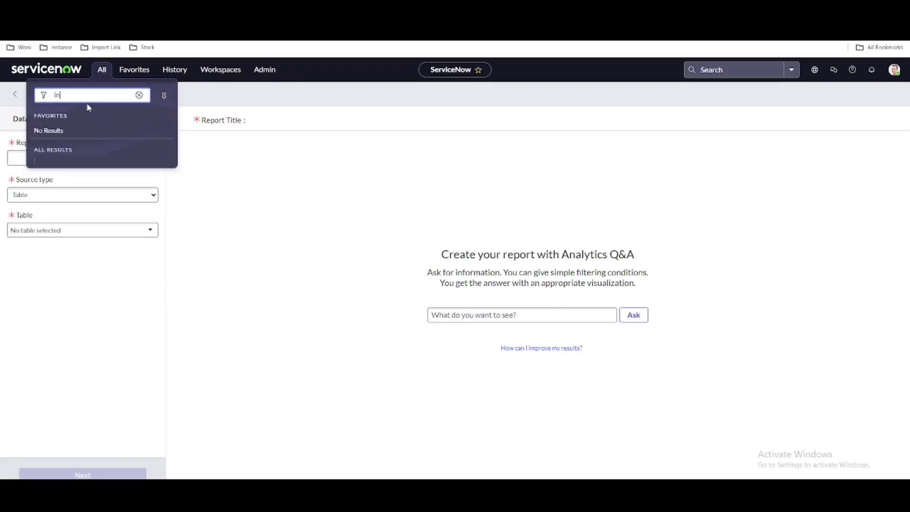
text(cide)
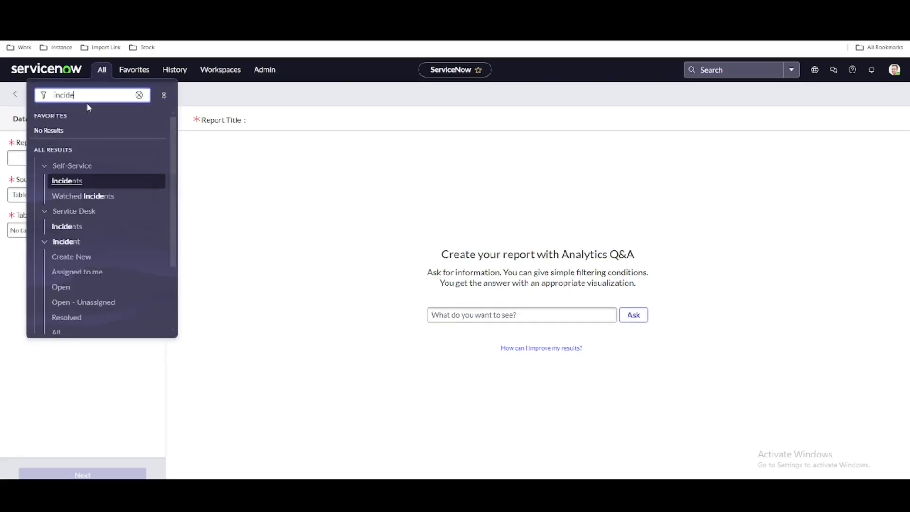
text(nt.li)
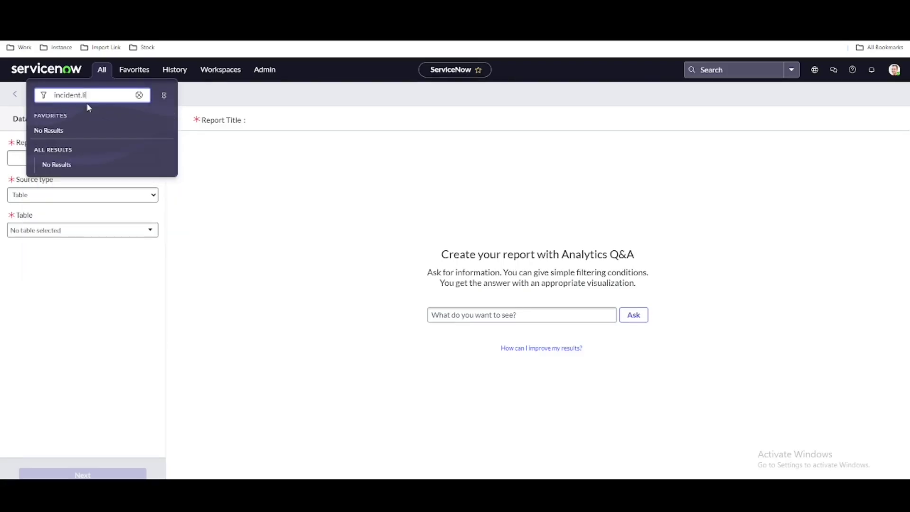
text(sy)
key(Return)
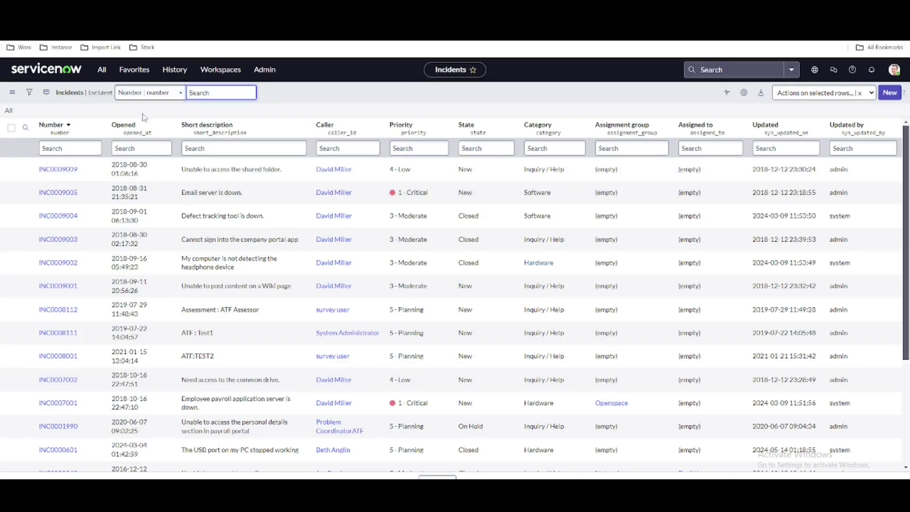
Filter the incident list to records with State New and generate a pie chart report from the Priority column.
right_click(487, 167)
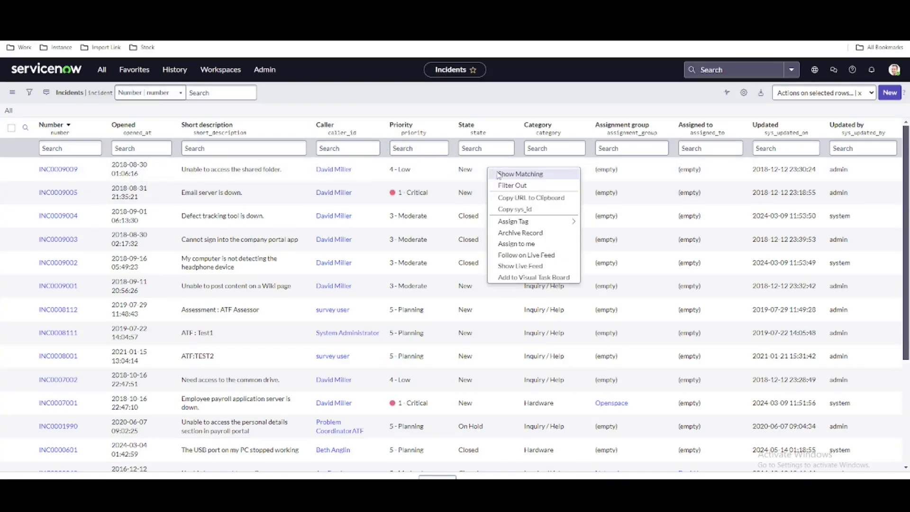
click(501, 176)
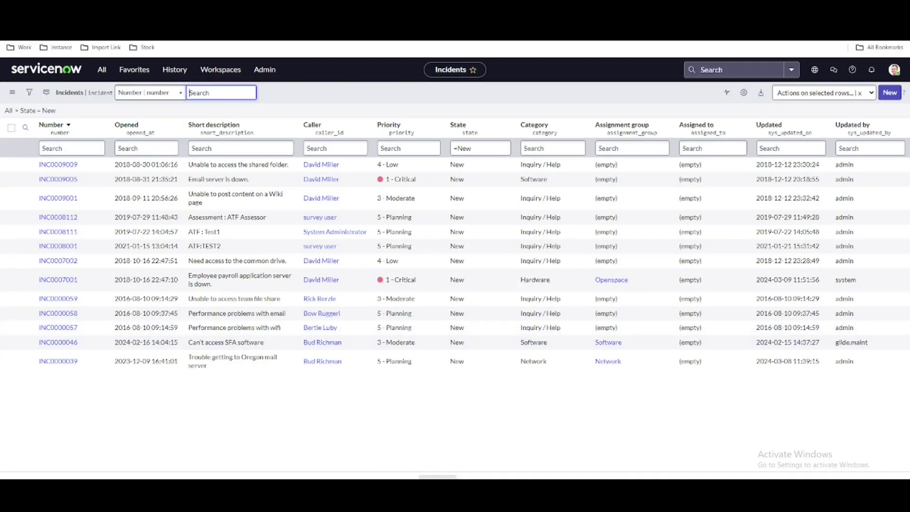
right_click(397, 132)
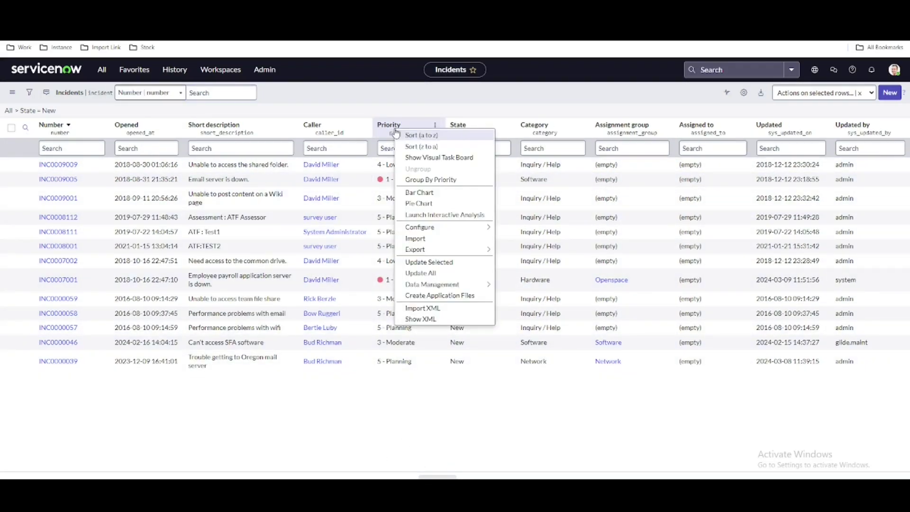
click(443, 204)
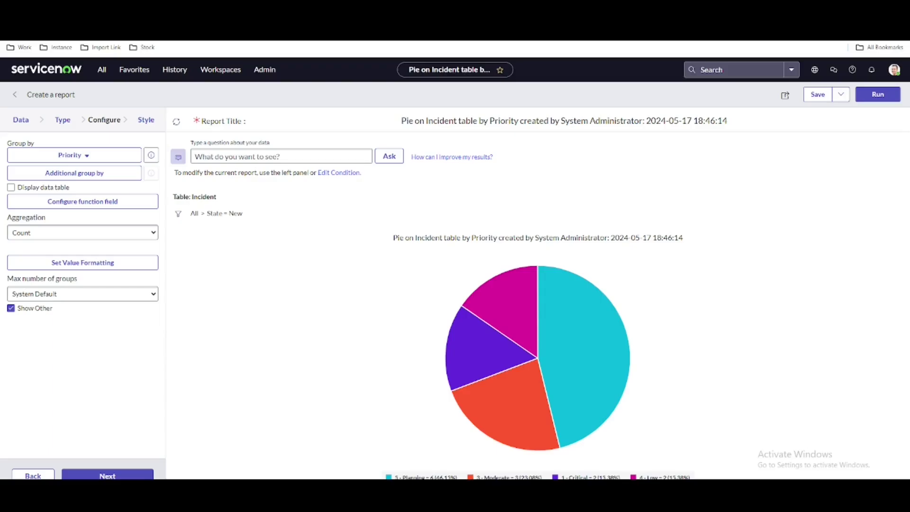
Return to the filtered incident list and generate a pie chart report from the Category column.
click(14, 33)
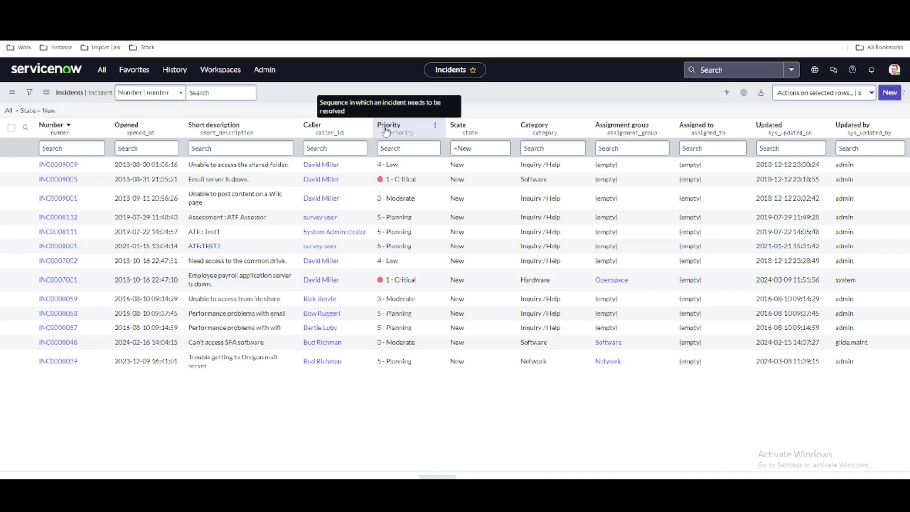
right_click(542, 135)
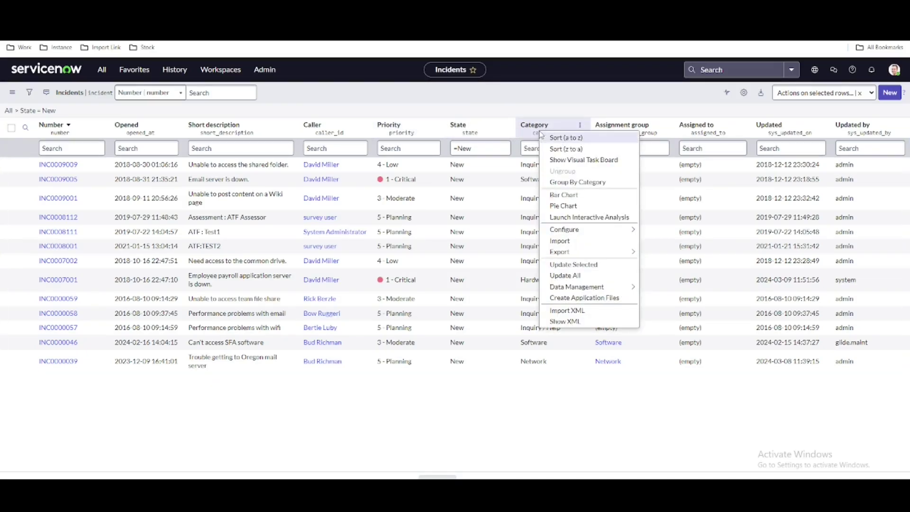
click(562, 205)
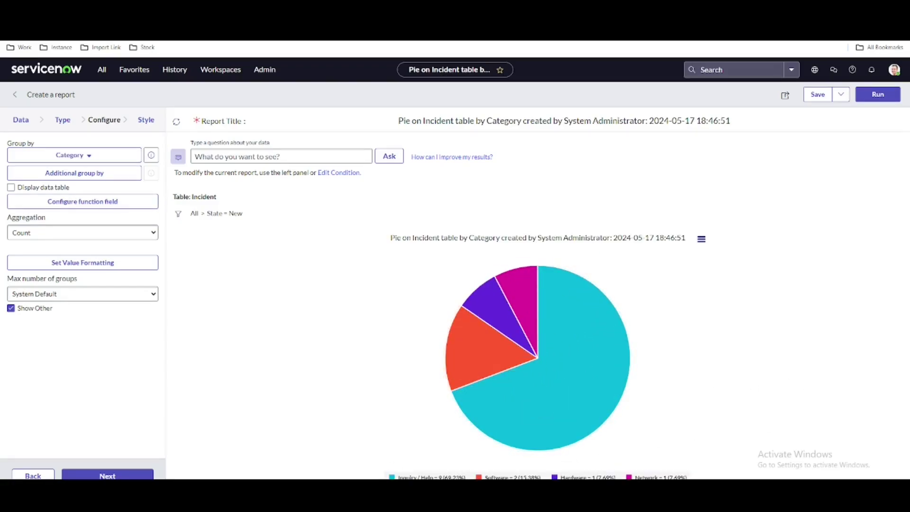
mouse_move(593, 327)
click(224, 213)
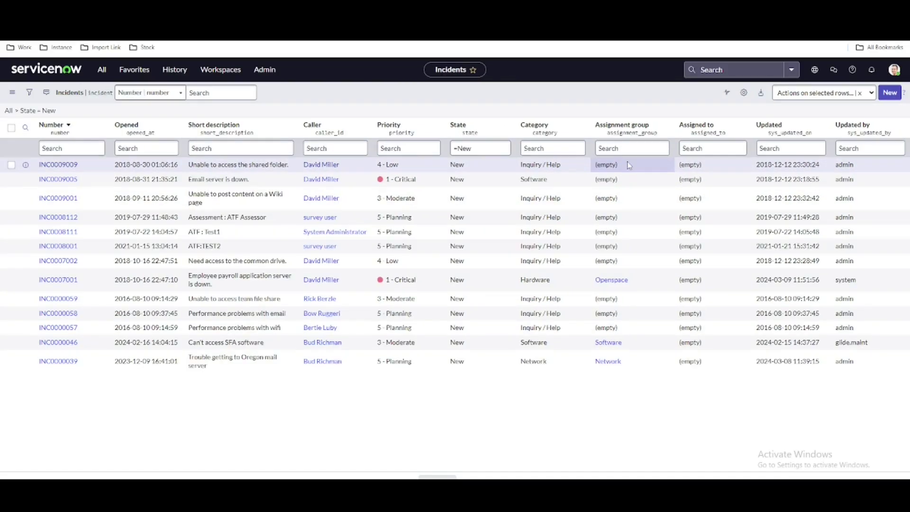
Generate a bar chart report from the Priority column of the incident list filtered to State New.
click(422, 151)
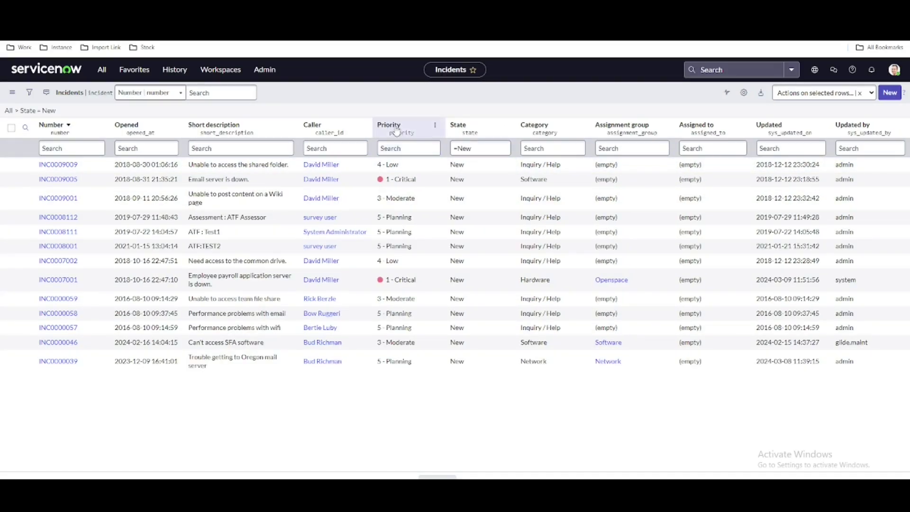
right_click(404, 131)
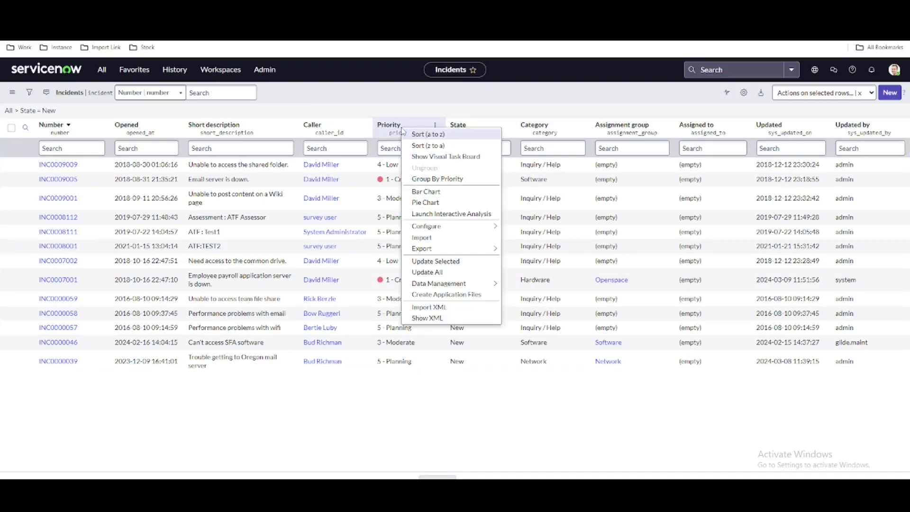
click(422, 194)
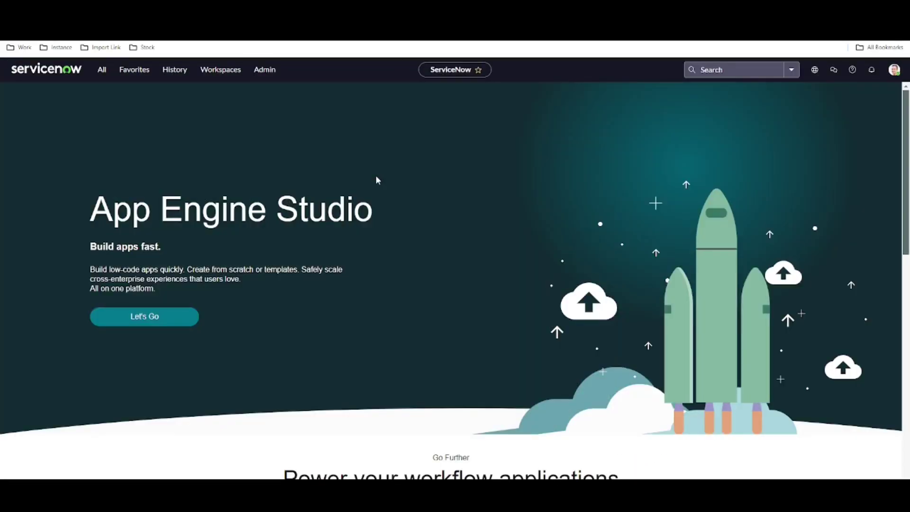
Search the application navigator for "dash" and open the Self-Service Dashboards overview.
click(102, 71)
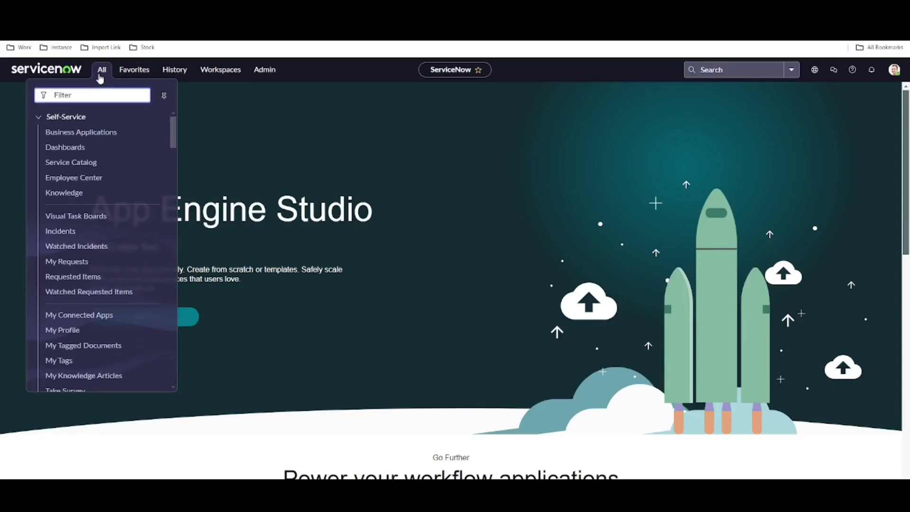
text(dash)
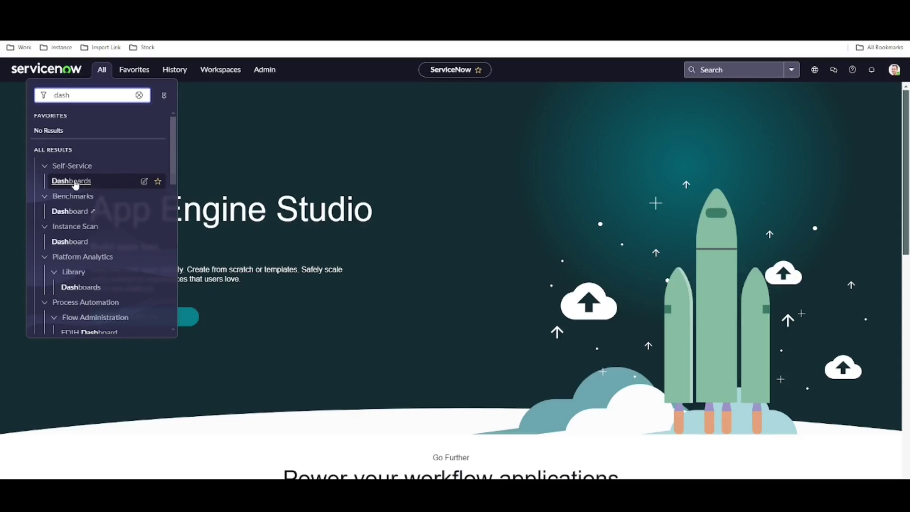
click(73, 183)
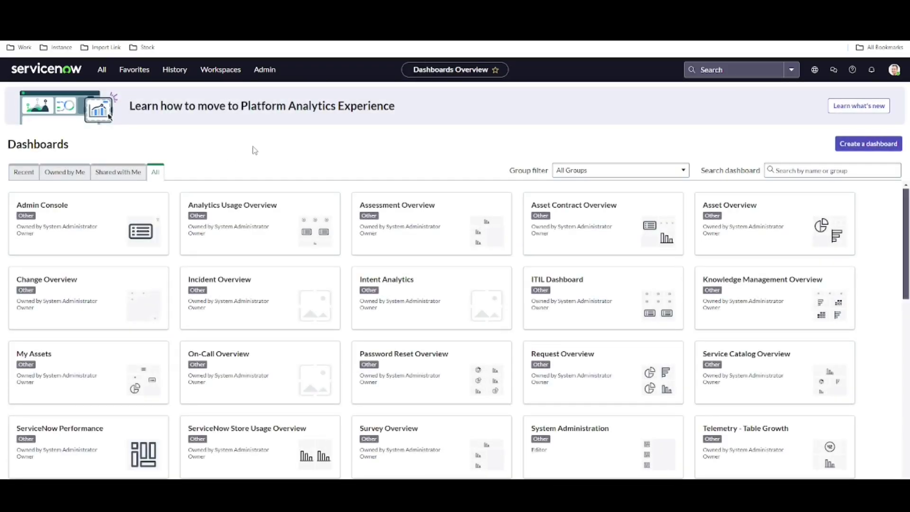
Examine the Recent, Owned by Me and Shared with Me dashboard lists and the group filter.
click(29, 175)
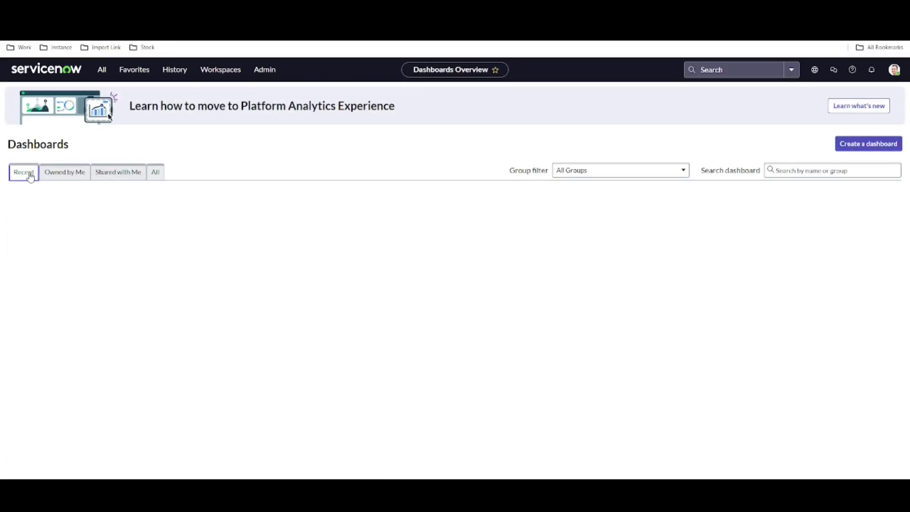
click(61, 175)
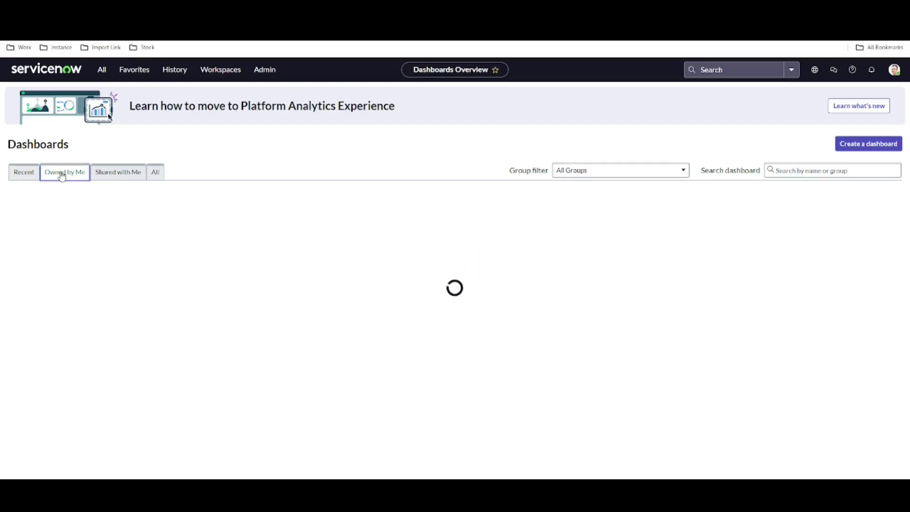
click(113, 175)
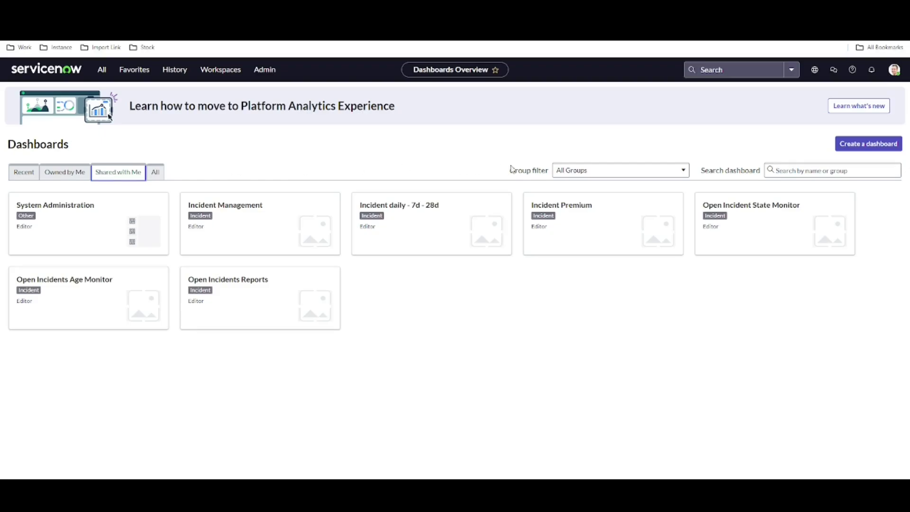
click(596, 177)
click(459, 148)
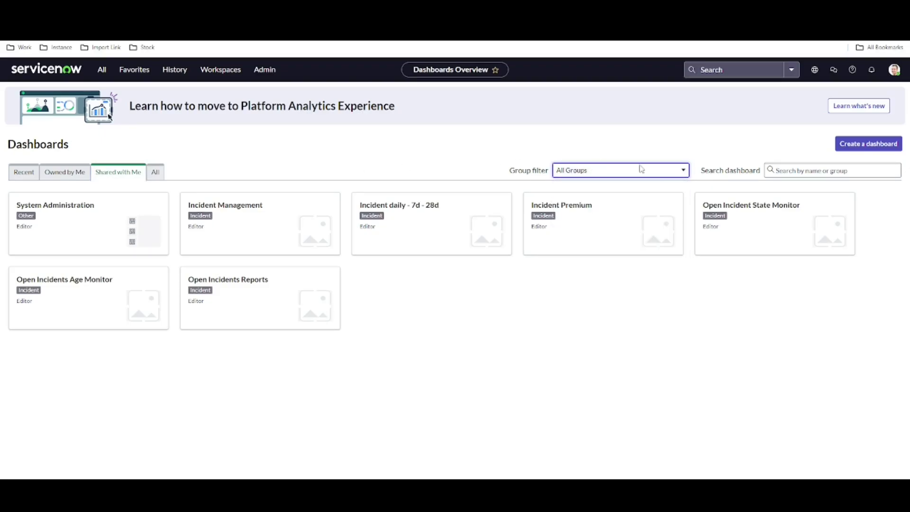
click(533, 148)
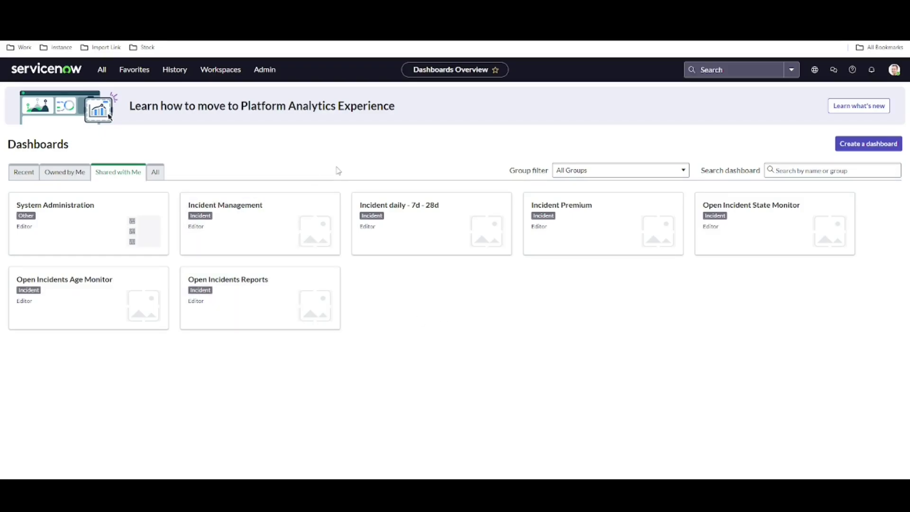
Create a new dashboard record named "My Dashboard Training" and save it.
click(855, 150)
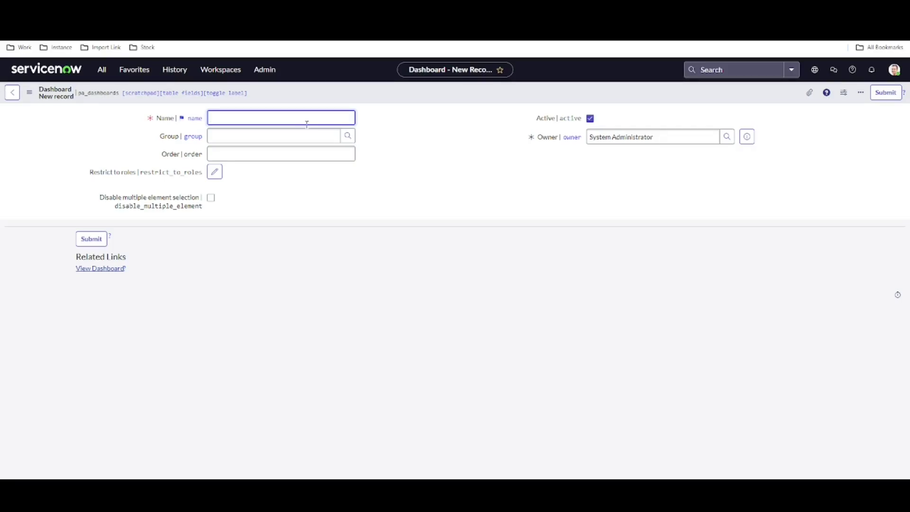
text(My Dashboard Training)
right_click(409, 95)
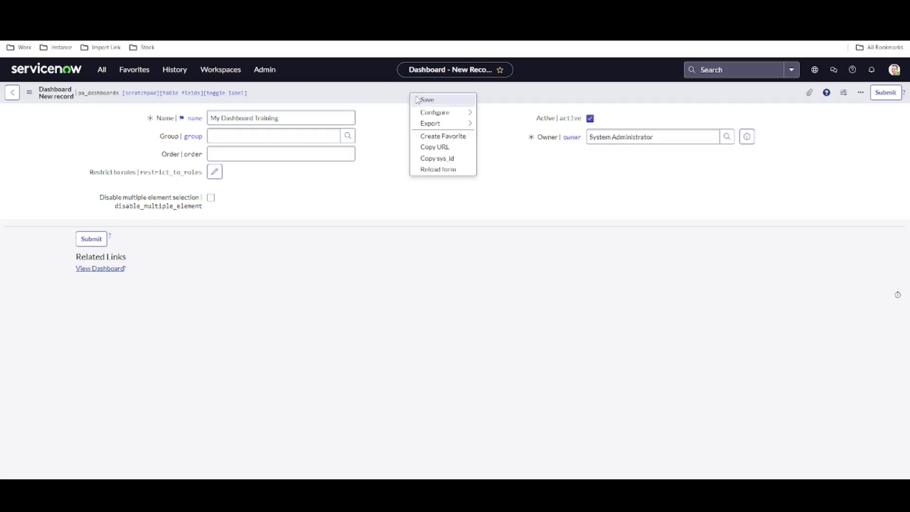
click(417, 100)
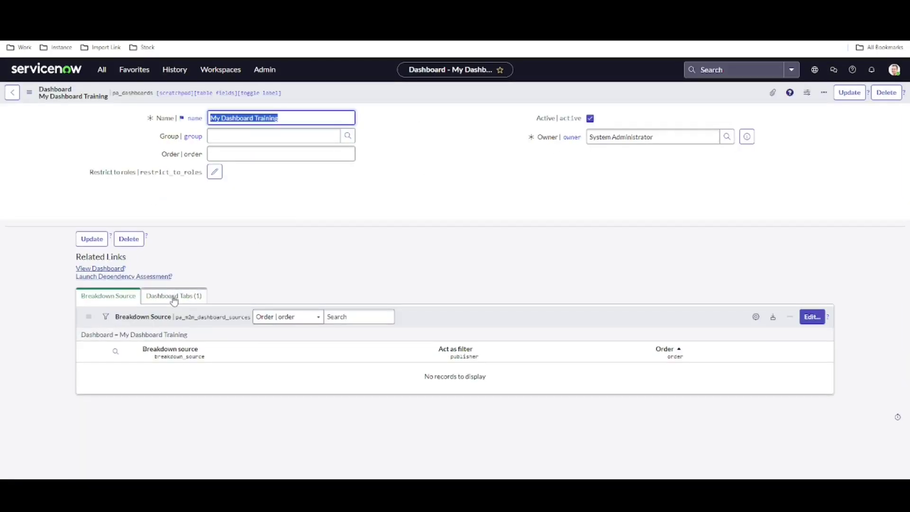
Check the new dashboard record's dashboard tabs and breakdown sources, and open the dashboard itself for viewing.
click(174, 299)
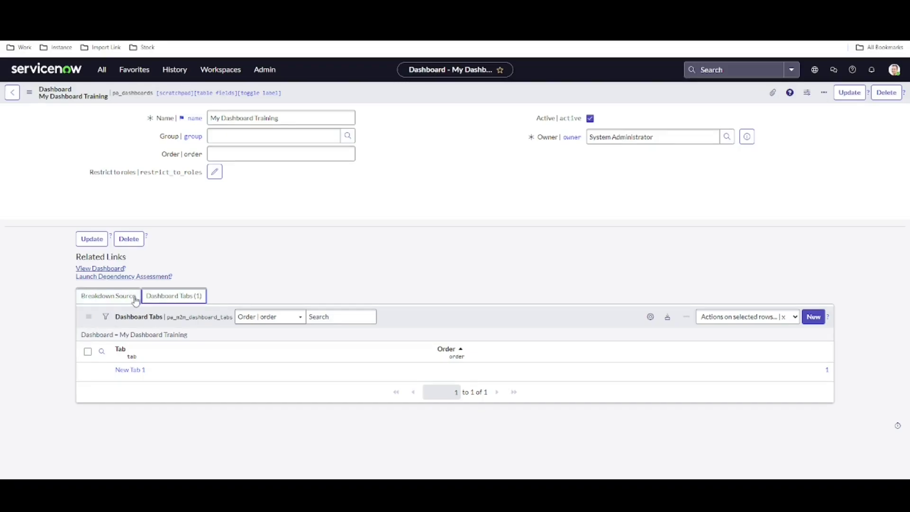
click(116, 299)
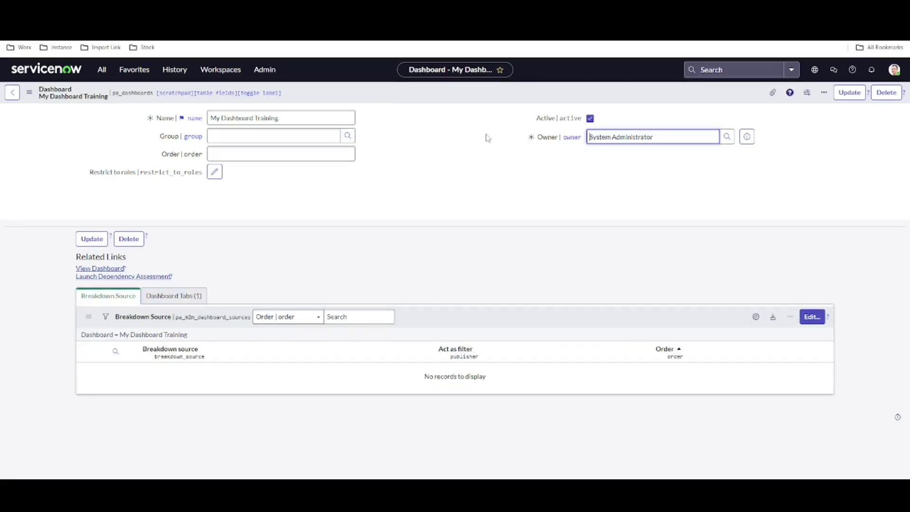
click(100, 269)
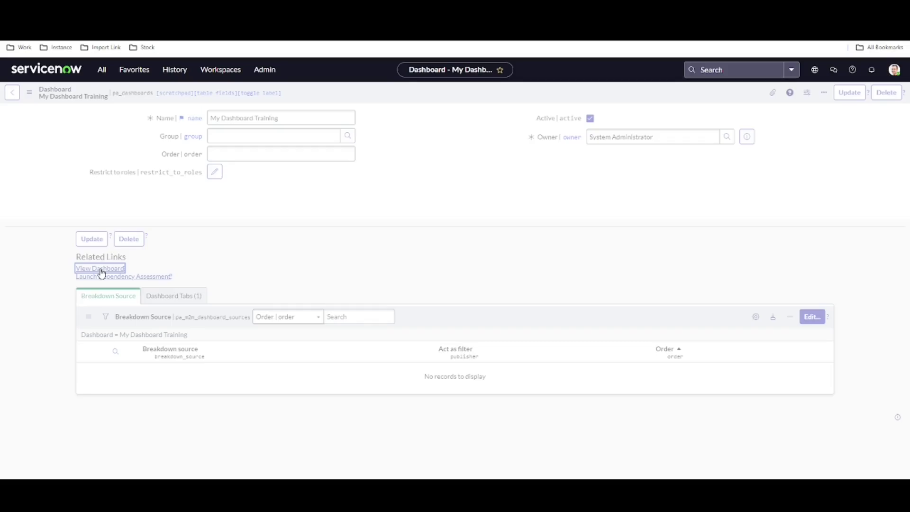
click(101, 273)
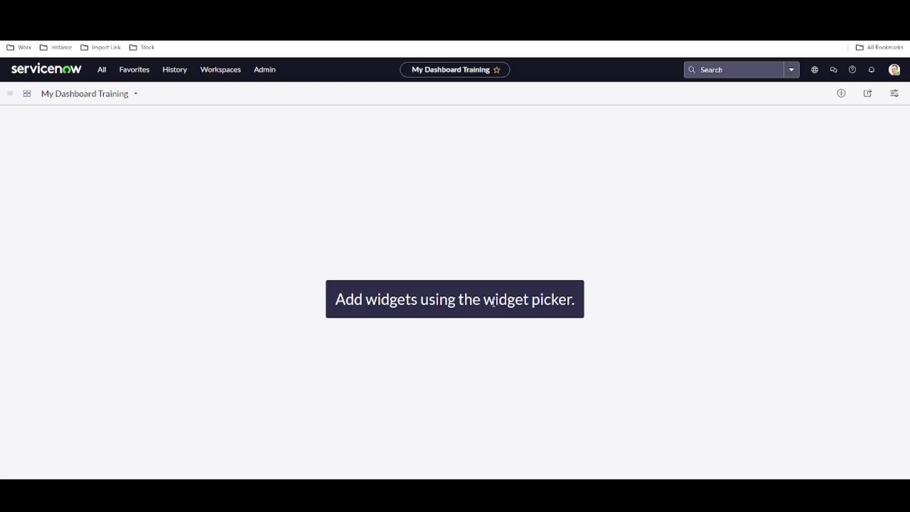
Browse the widget categories available for the dashboard, dismiss the connection notice and refresh the page.
click(843, 95)
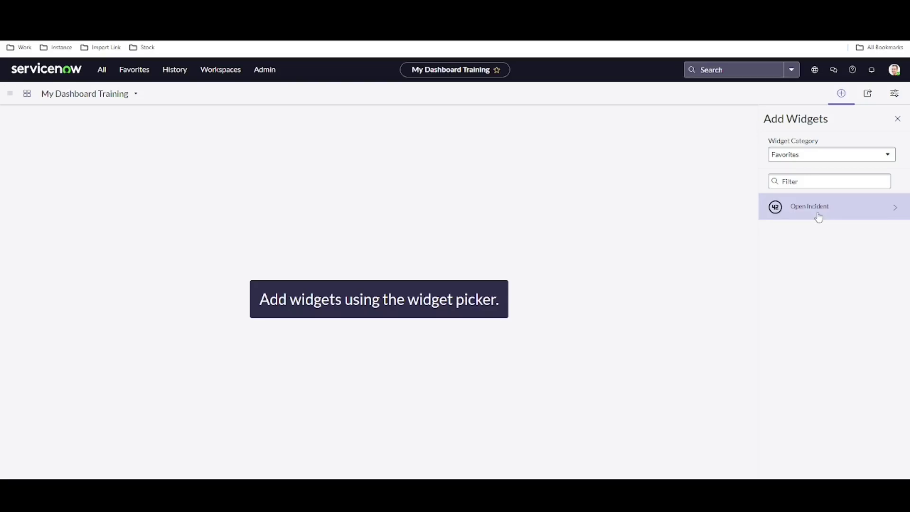
click(815, 163)
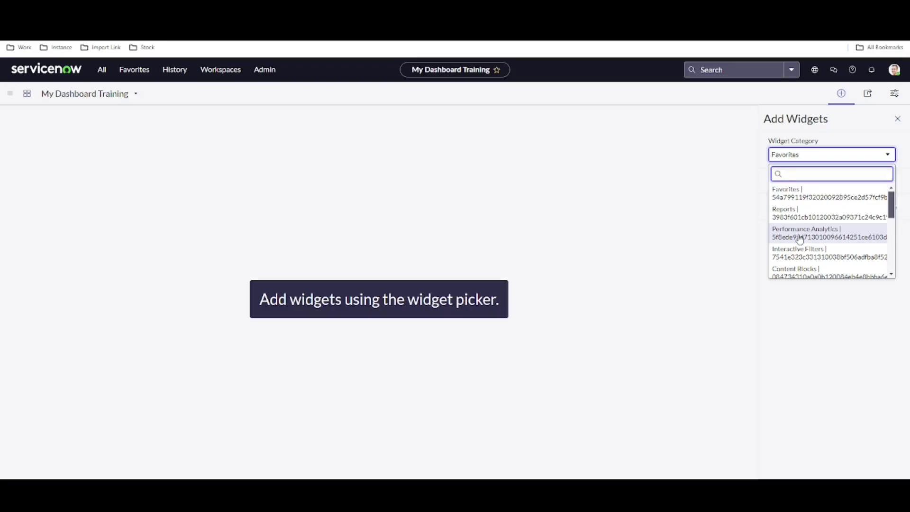
scroll(798, 262, down, 1)
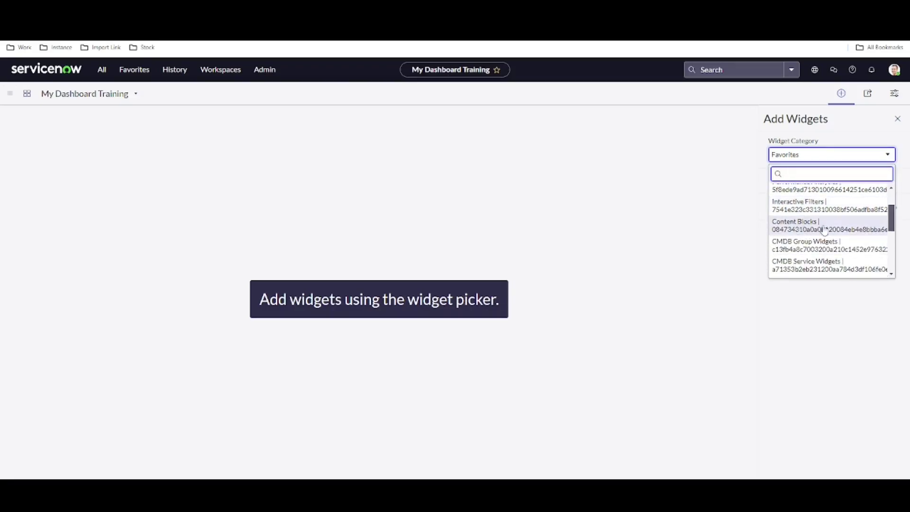
scroll(827, 236, down, 1)
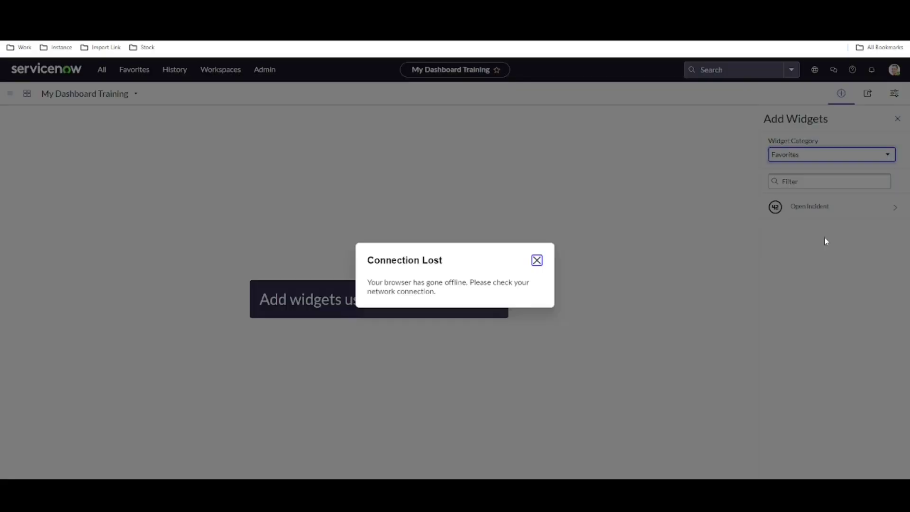
click(537, 260)
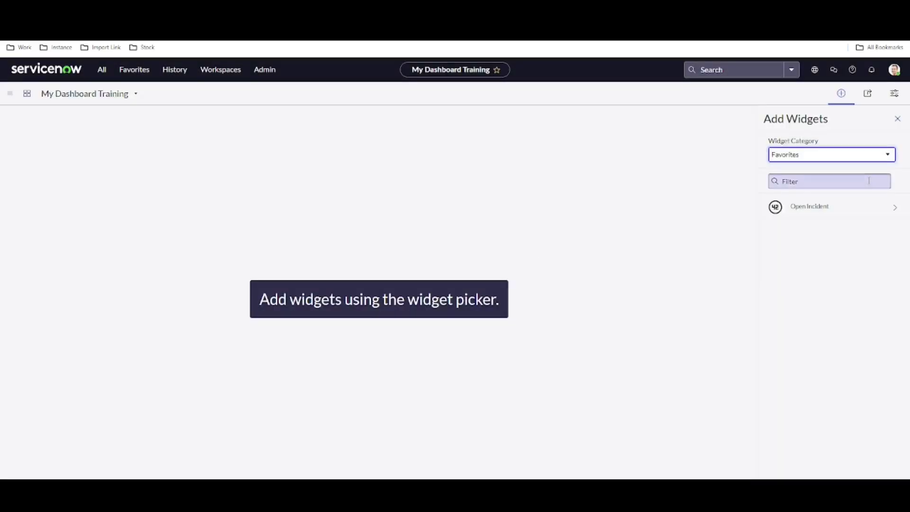
click(853, 154)
drag(889, 195, 890, 260)
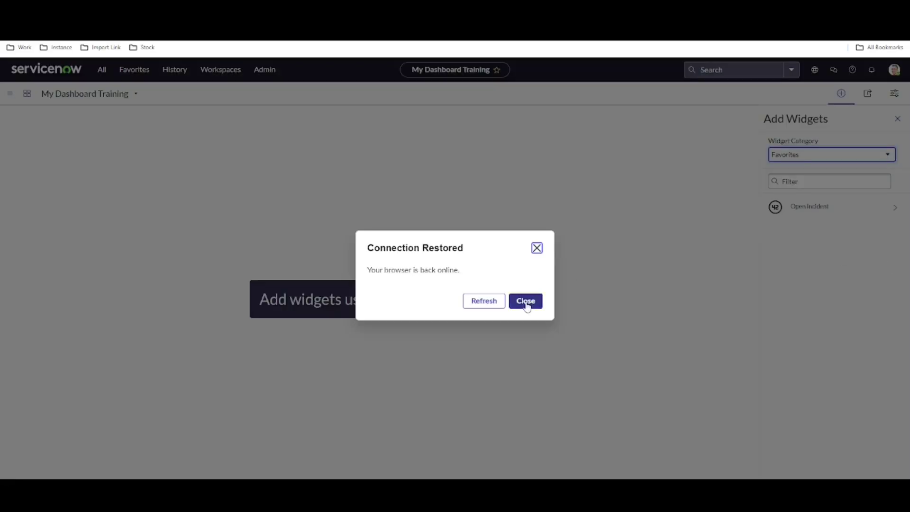
click(499, 304)
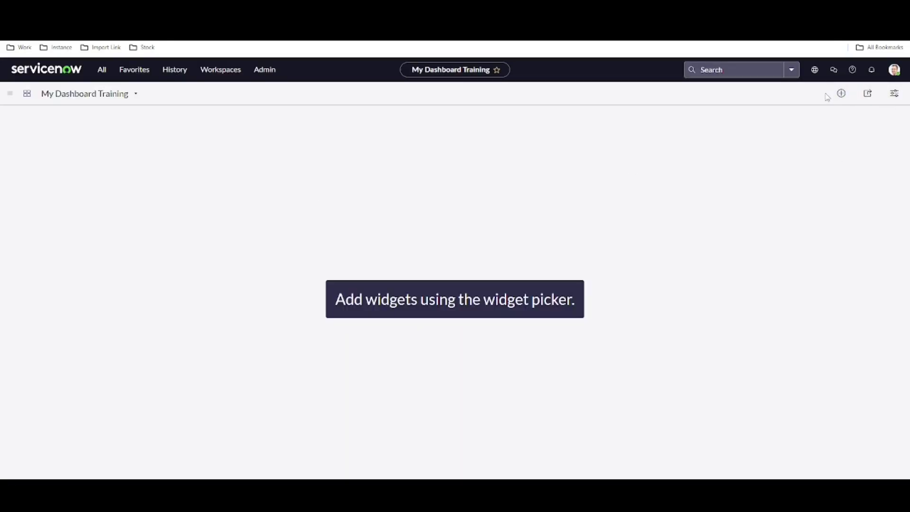
Add the favorite Open Incident widget to the dashboard and close the widget picker.
click(841, 93)
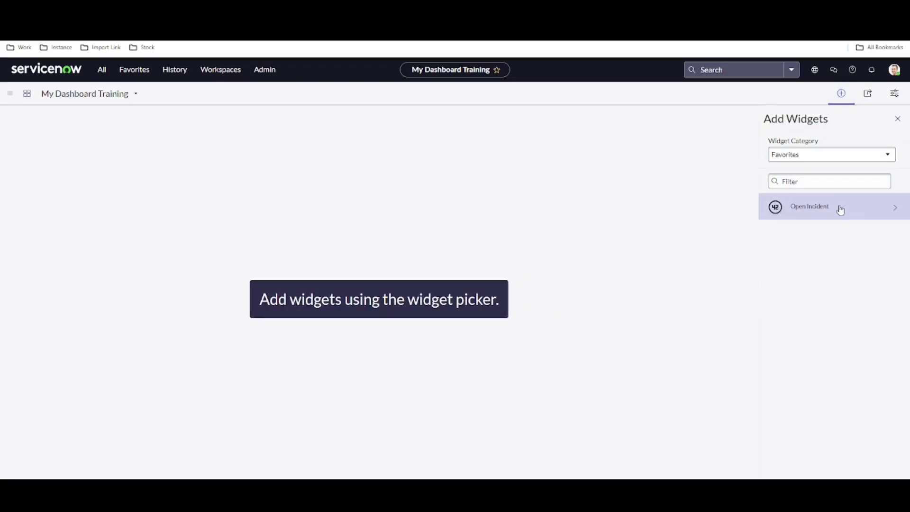
click(840, 210)
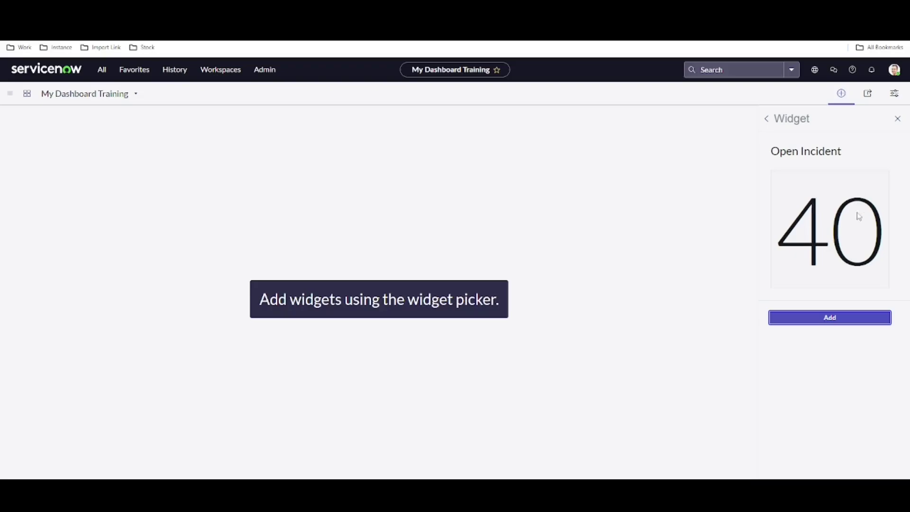
click(835, 323)
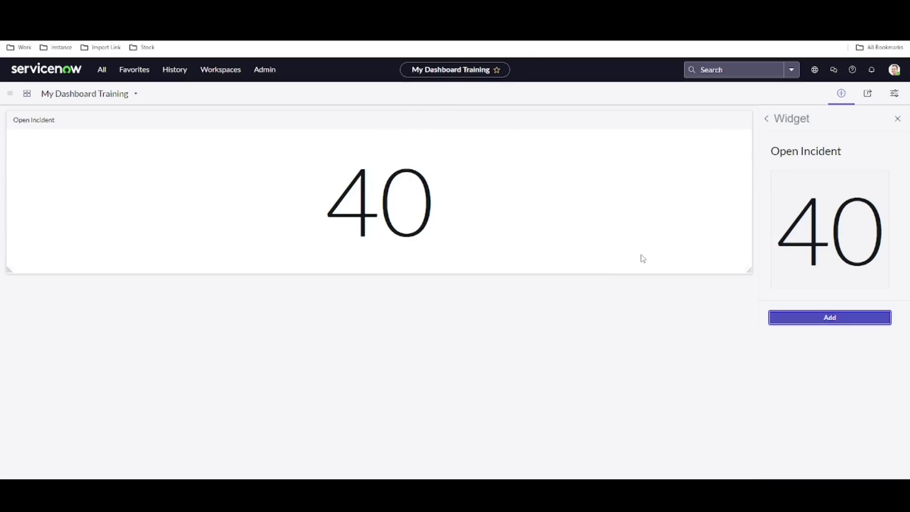
click(897, 120)
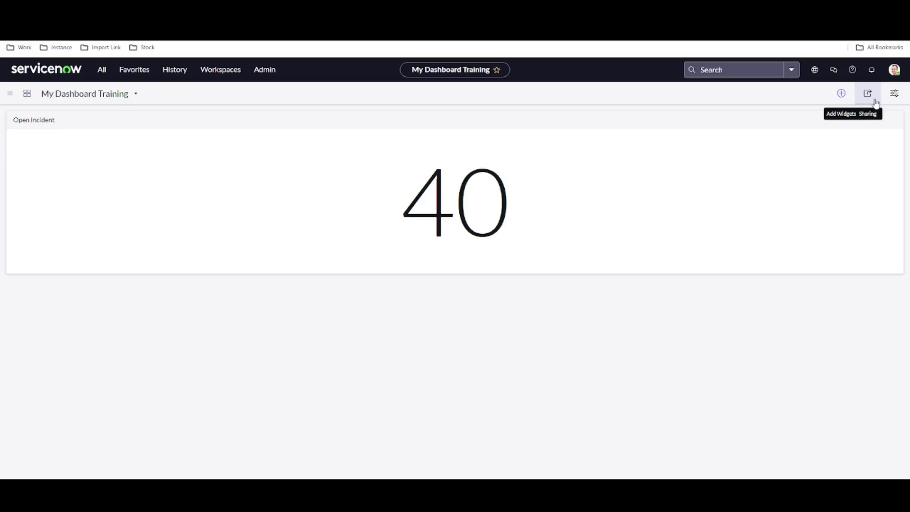
Open the full Incidents list through the application navigator.
click(102, 71)
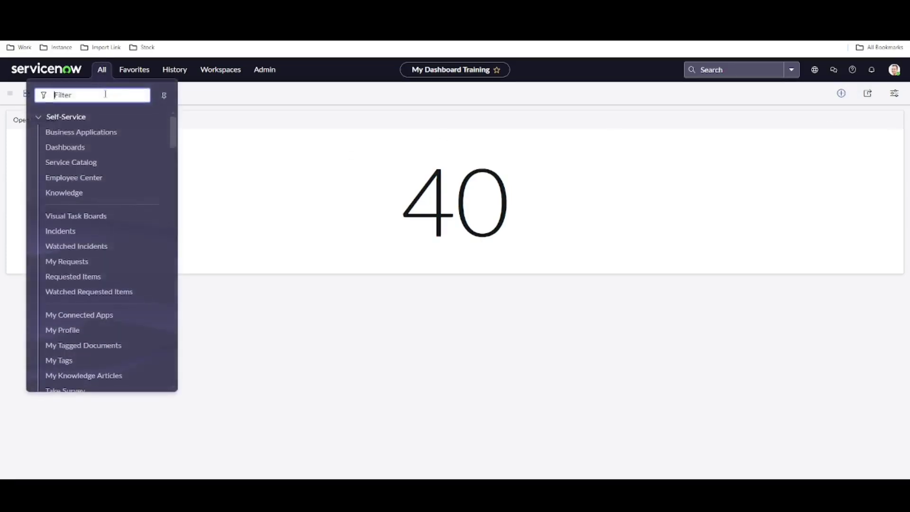
text(incident.l)
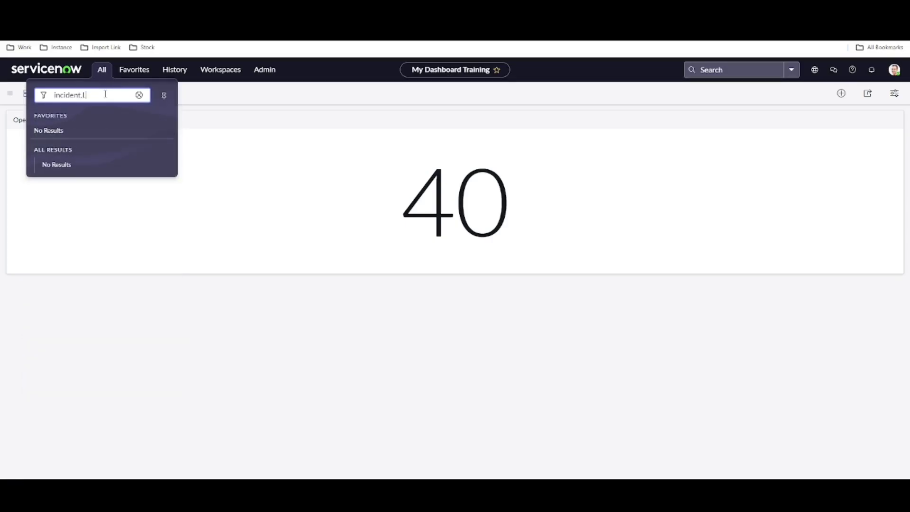
key(Return)
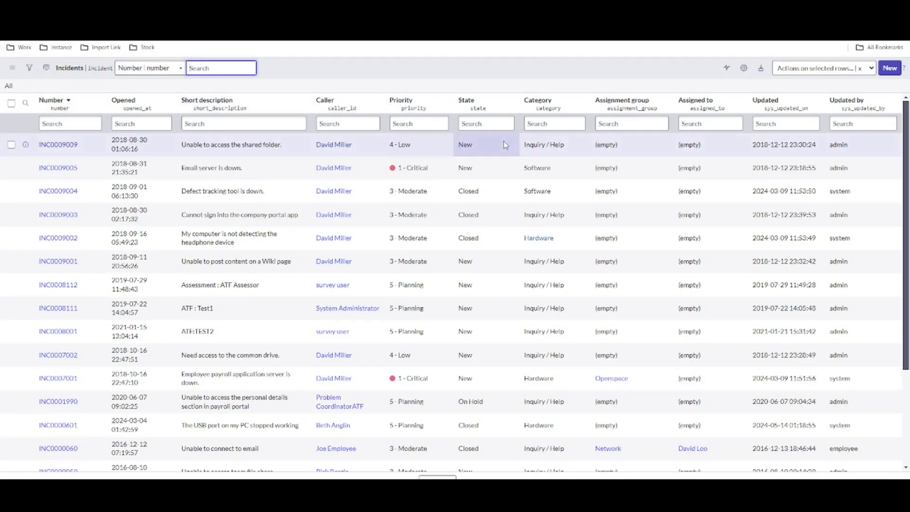
click(29, 67)
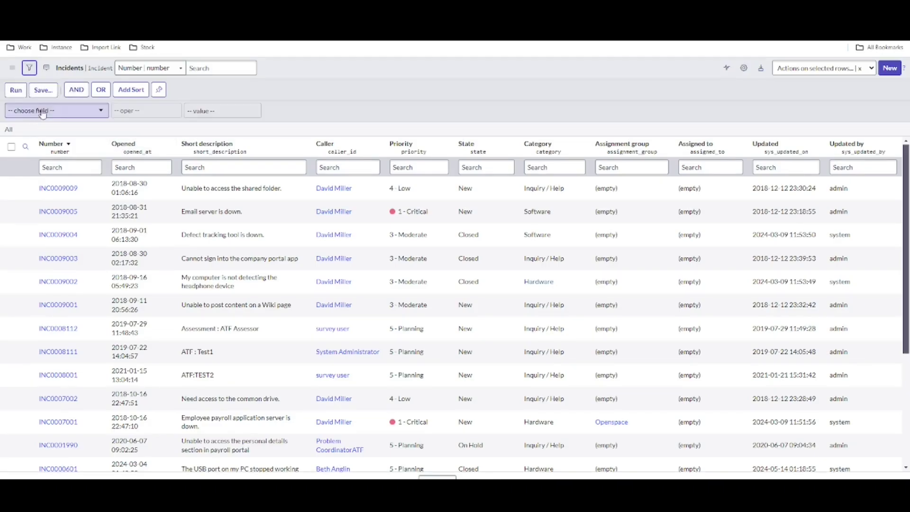
click(97, 113)
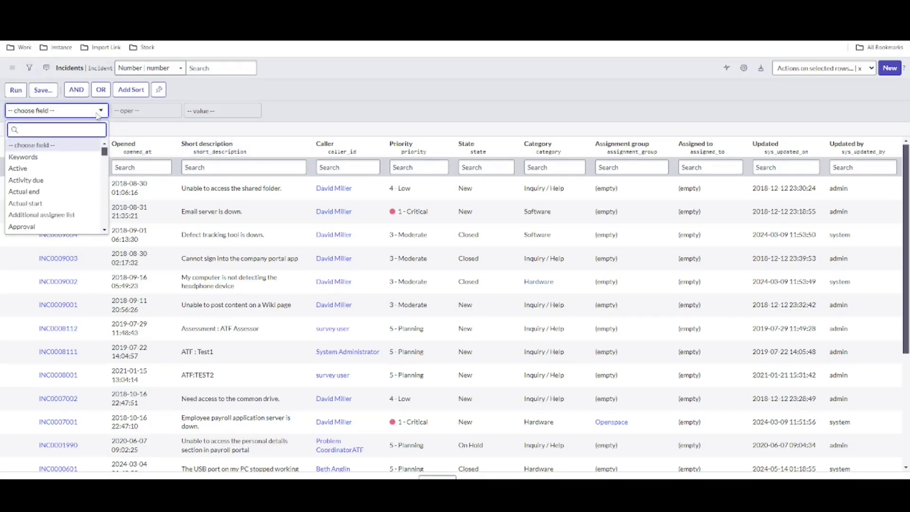
text(act)
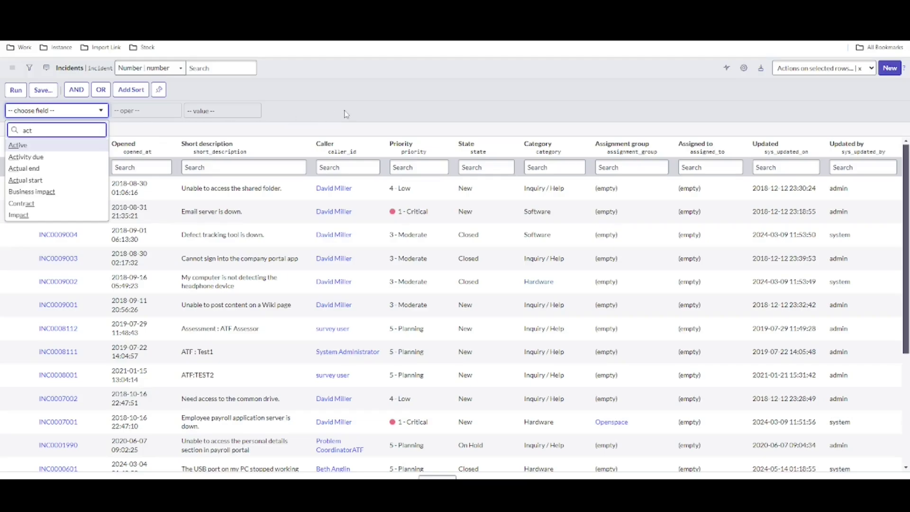
key(Escape)
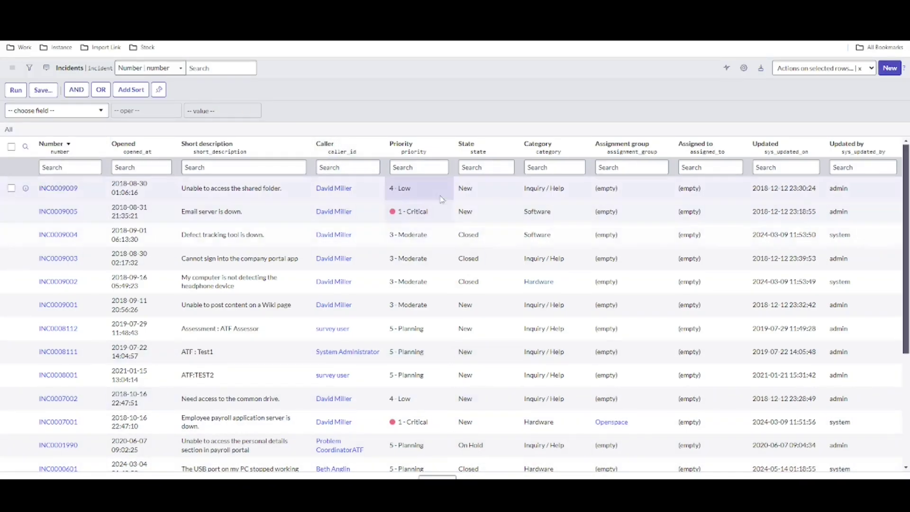
Create a pie chart report from the Priority column of the incident list and save it with the title "Pie on Incident".
right_click(408, 150)
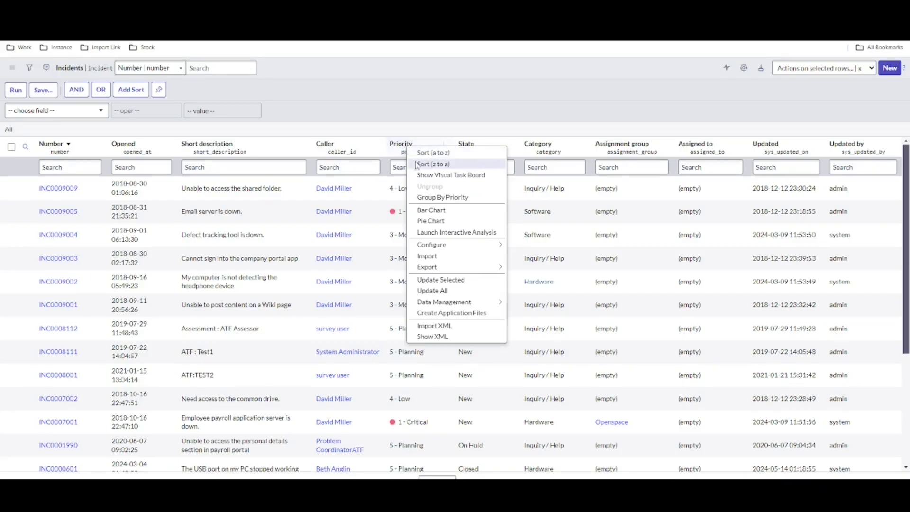
click(434, 224)
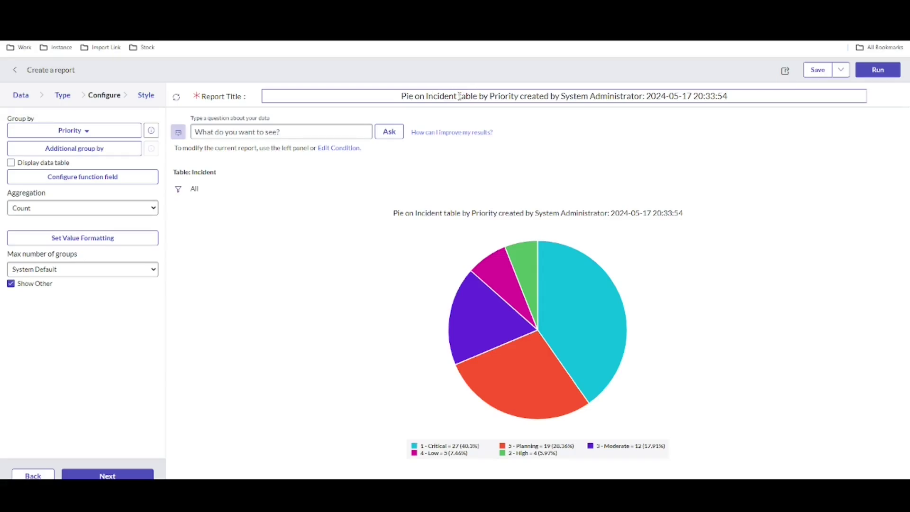
drag(459, 97, 757, 100)
key(BackSpace)
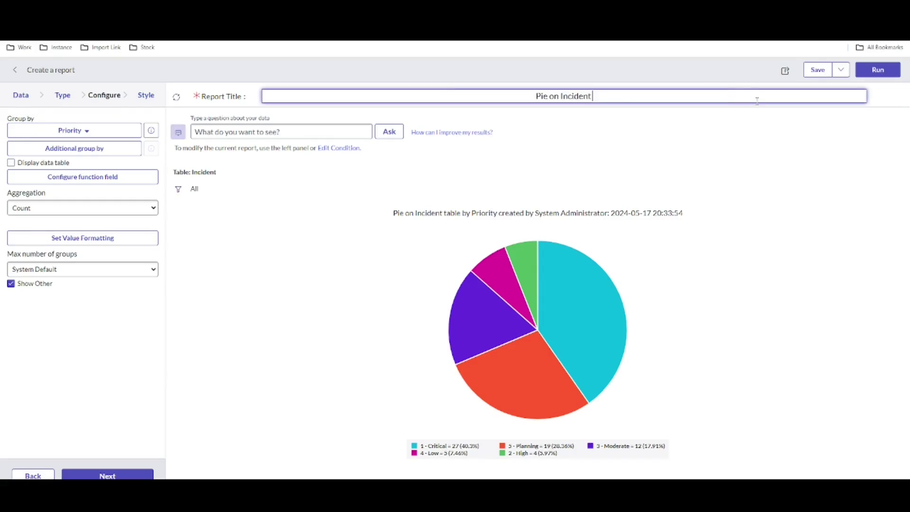
key(BackSpace)
triple_click(710, 94)
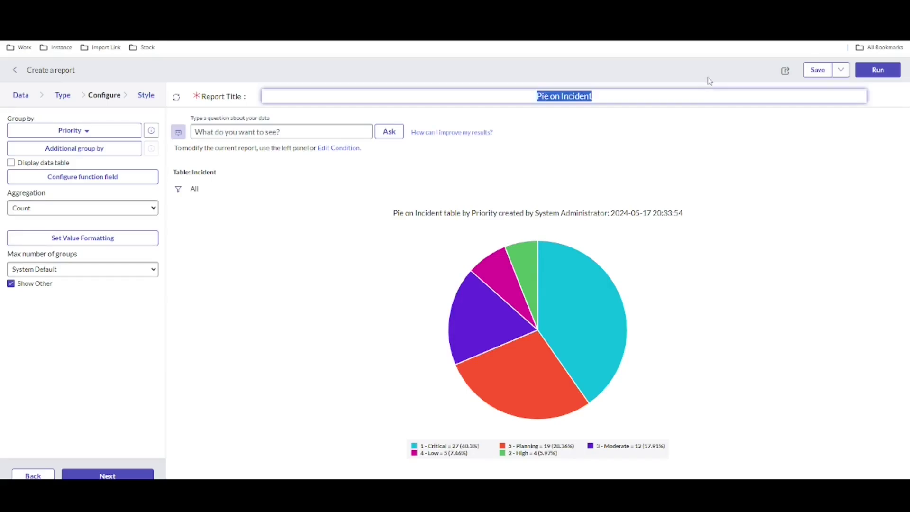
click(714, 77)
click(809, 71)
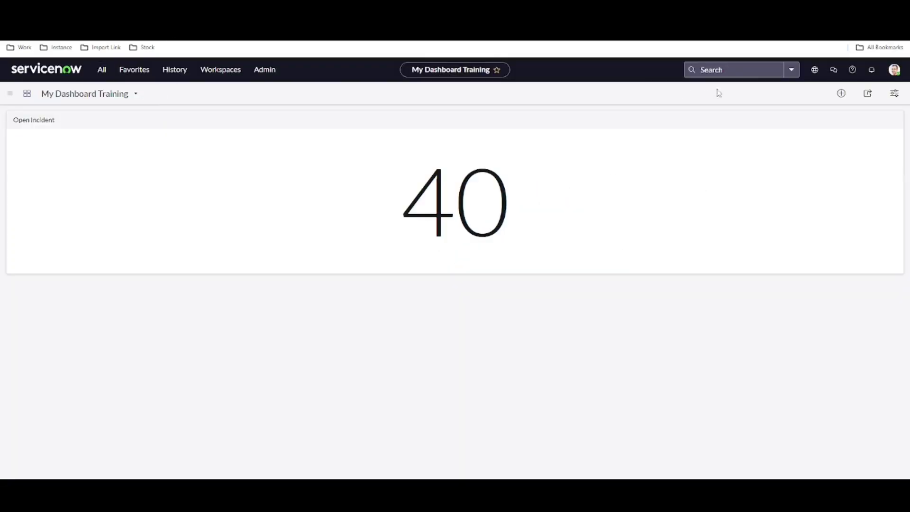
click(842, 93)
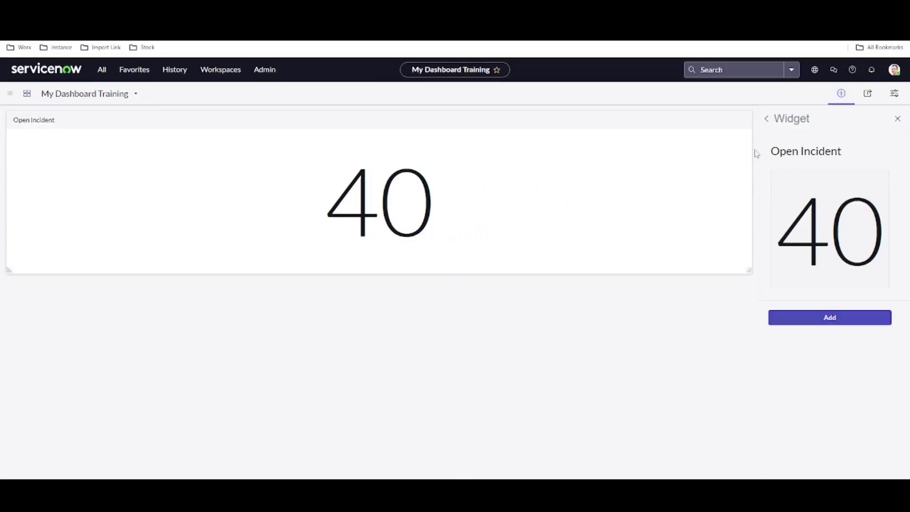
click(766, 118)
click(828, 156)
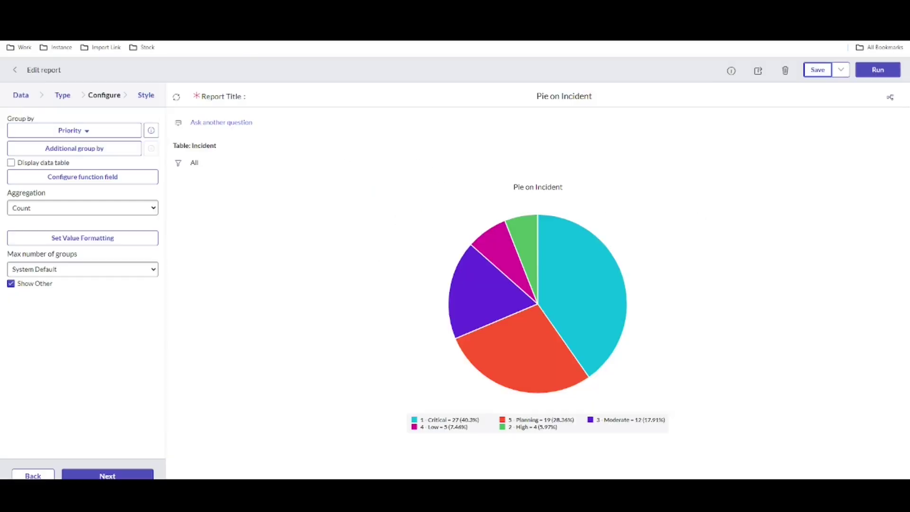
Add the Pie on Incident report to New Tab 1 of the My Dashboard Training dashboard.
click(842, 70)
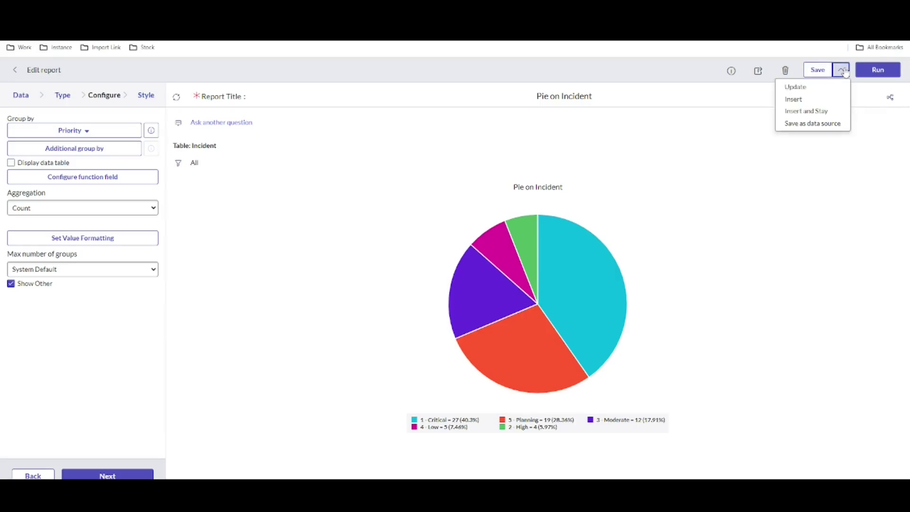
click(759, 71)
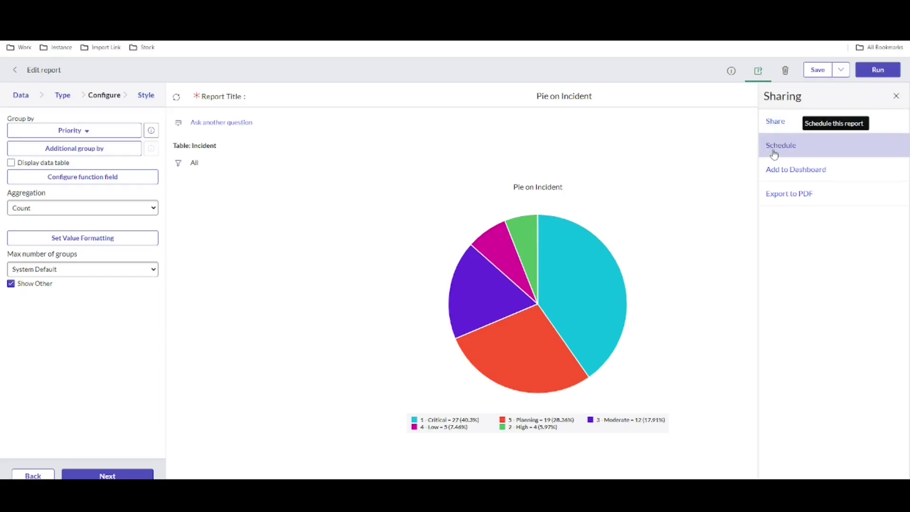
click(777, 170)
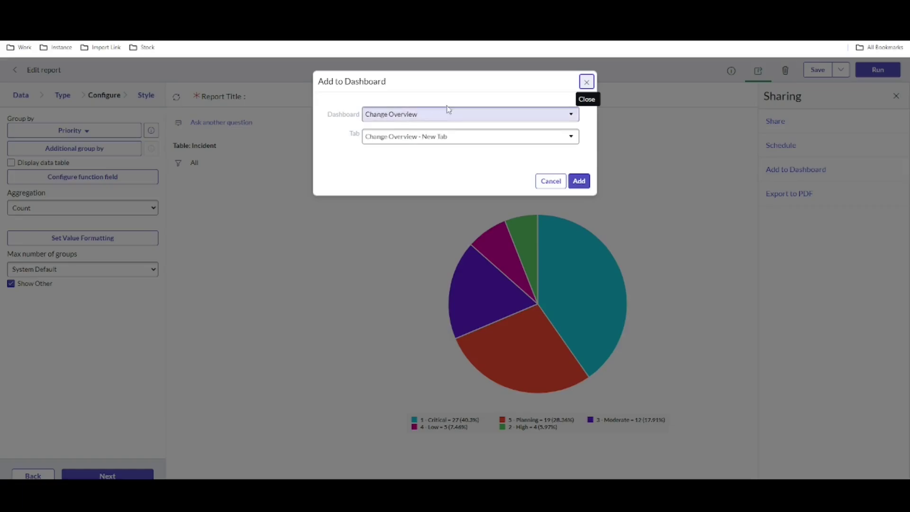
click(489, 120)
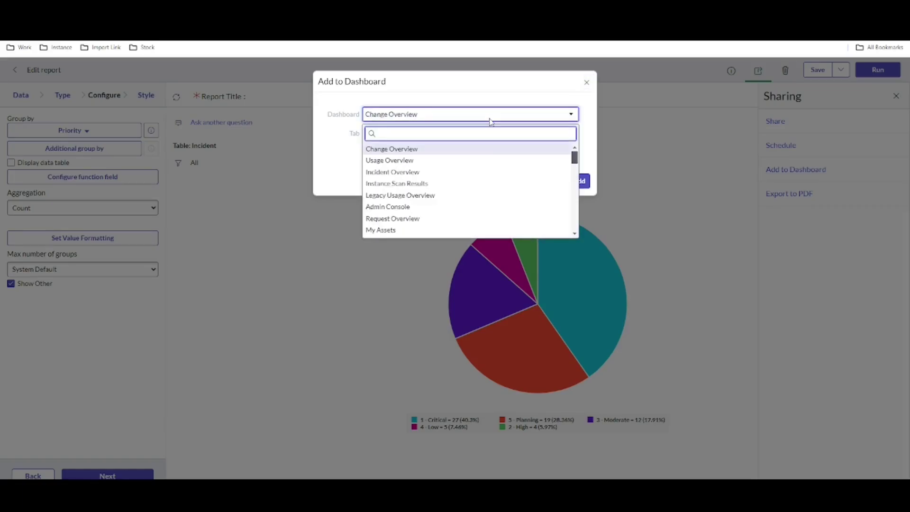
text(my d)
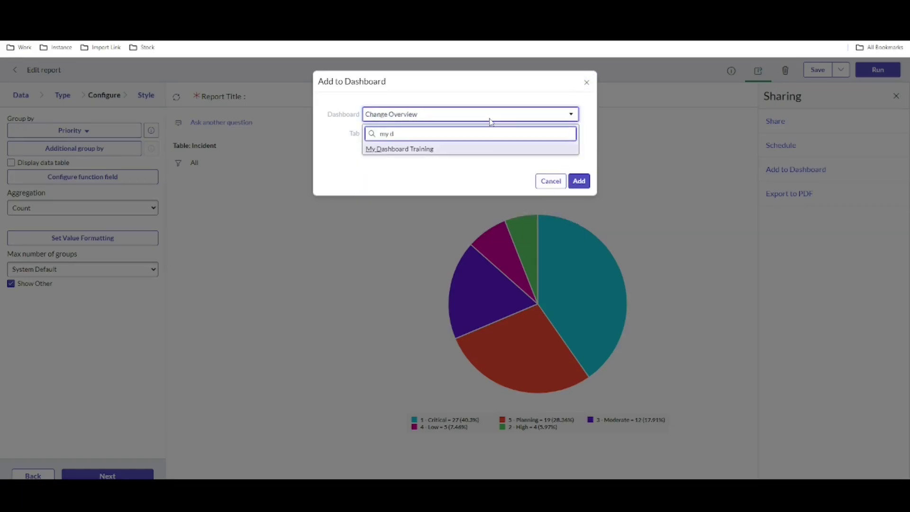
click(456, 152)
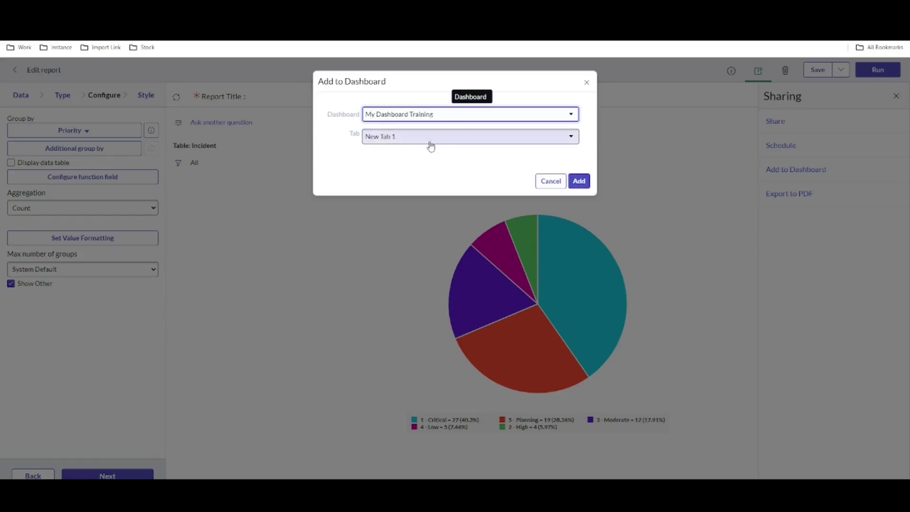
click(414, 142)
click(414, 142)
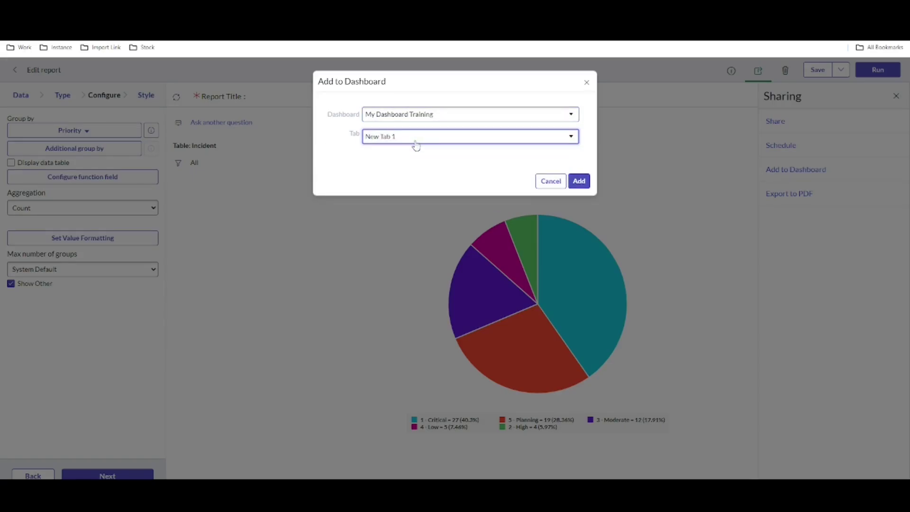
click(580, 185)
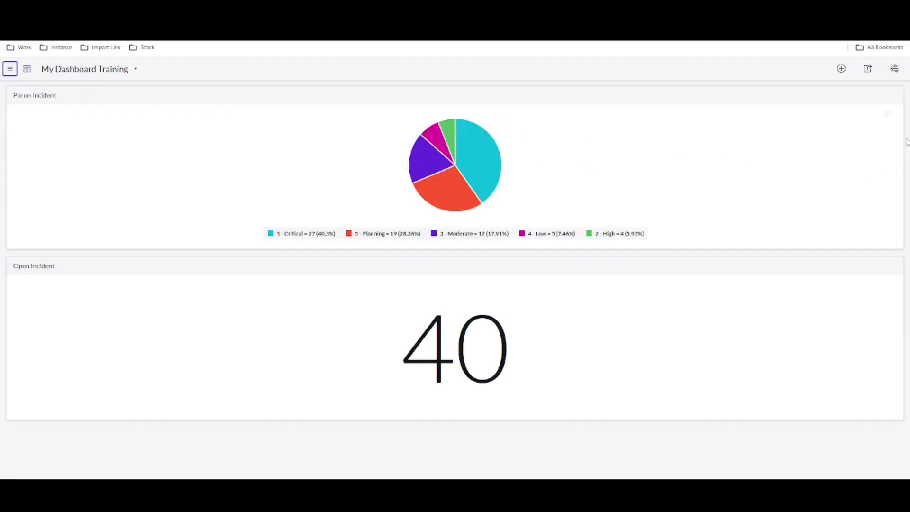
Shrink the Pie on Incident widget to about half the dashboard width and the Open Incident widget to about a quarter.
click(855, 73)
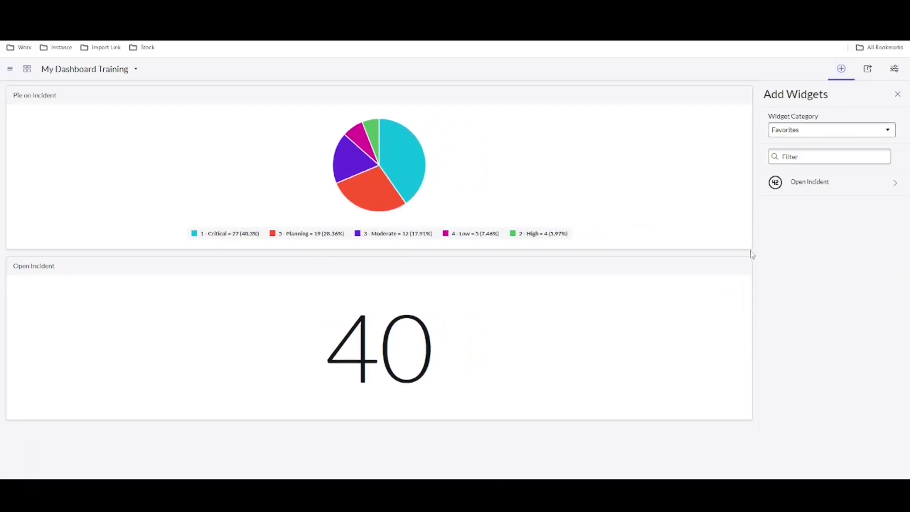
drag(750, 246, 342, 187)
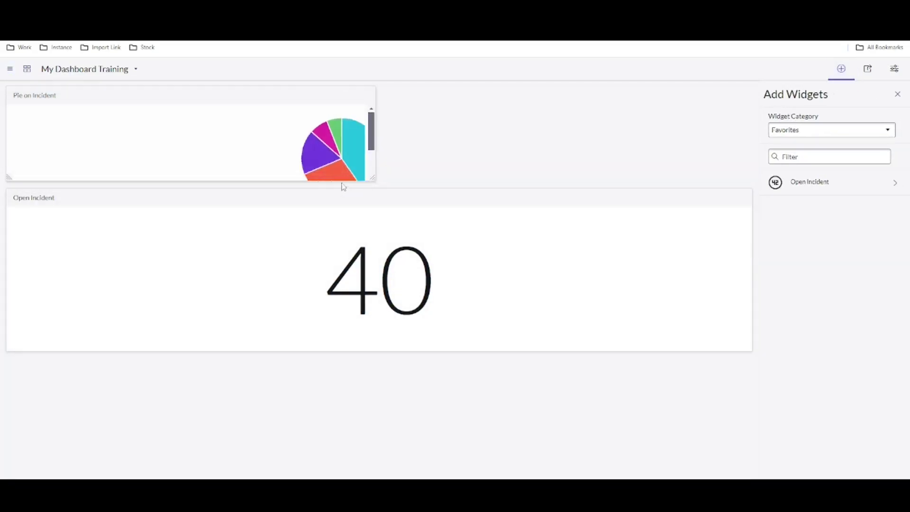
click(8, 189)
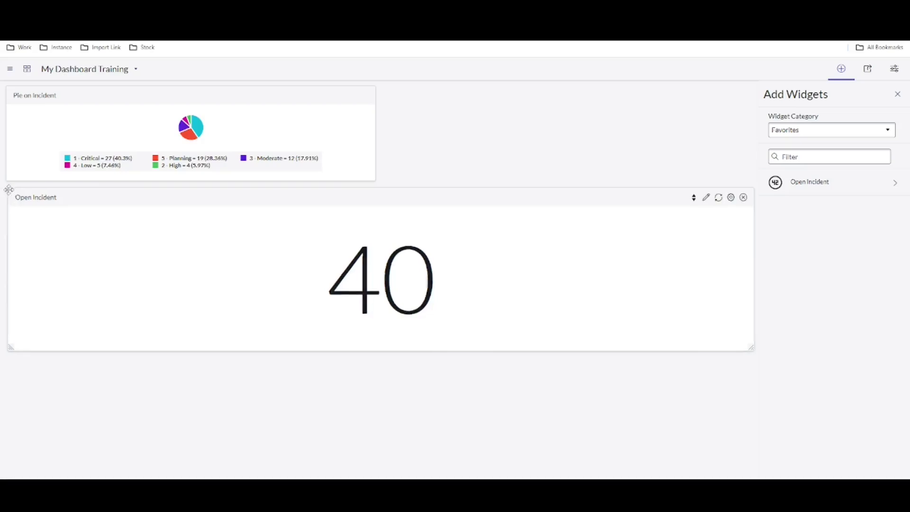
drag(749, 349, 203, 247)
Place the Pie on Incident widget beside the Open Incident widget and enlarge Open Incident to match its height.
drag(185, 94, 481, 111)
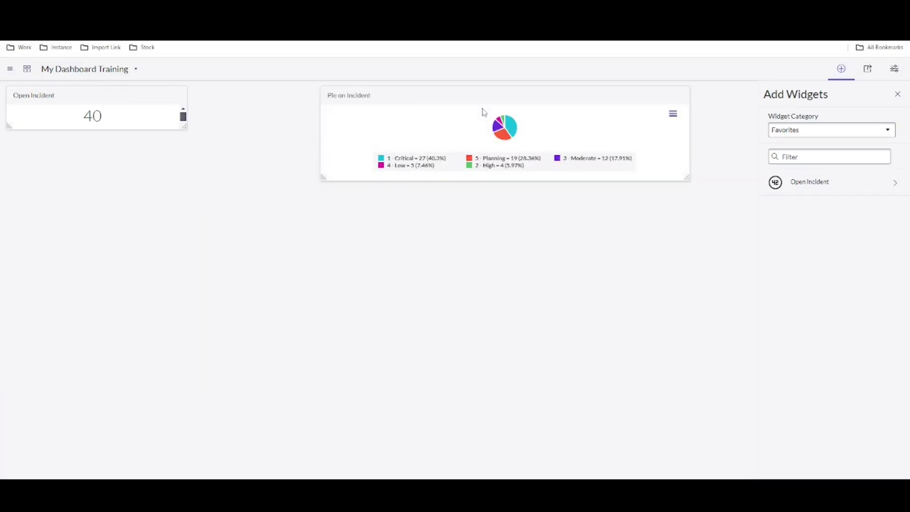
drag(187, 126, 266, 183)
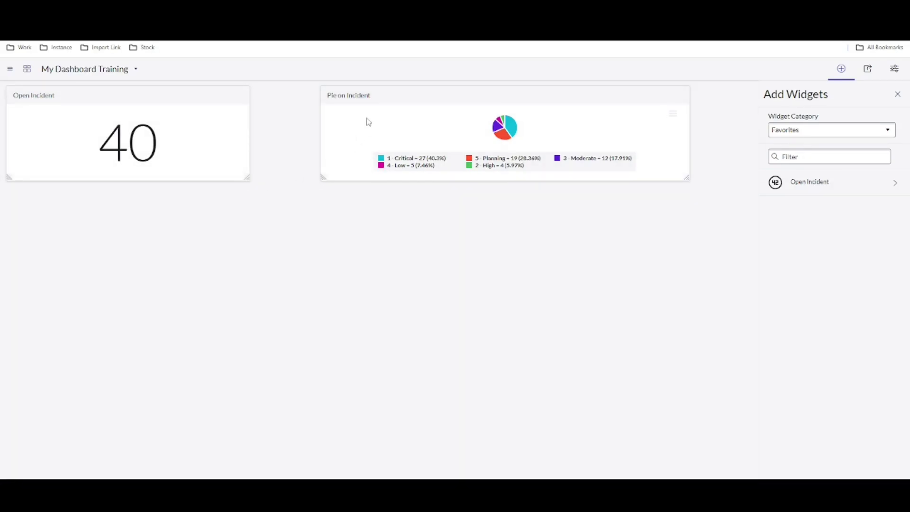
drag(392, 94, 340, 92)
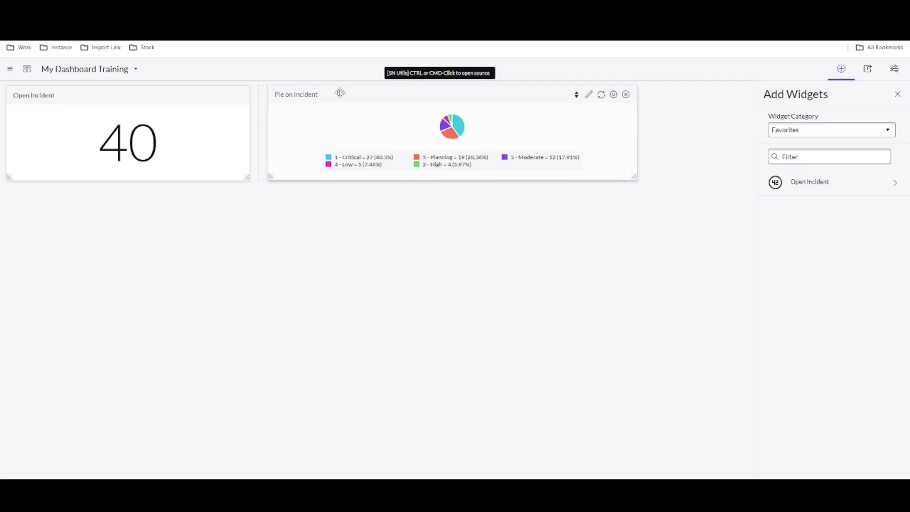
click(898, 94)
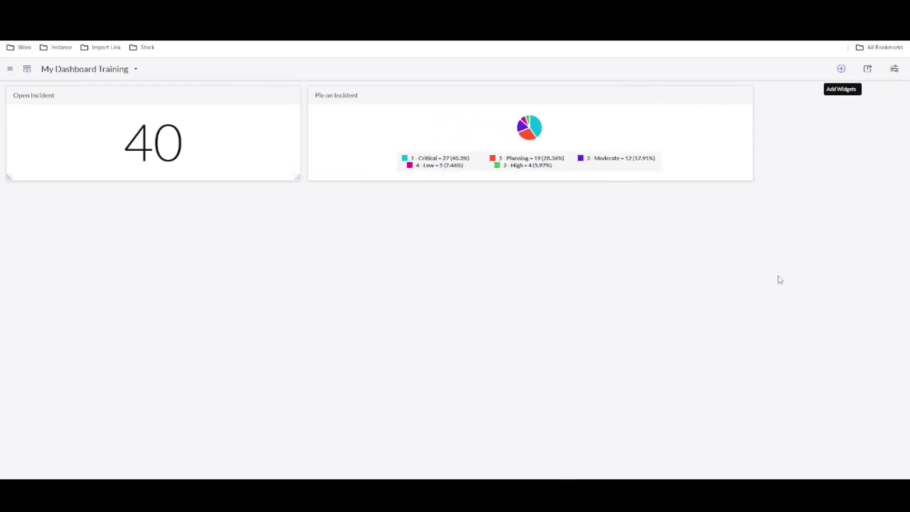
Make the Pie on Incident widget taller while the dashboard is editable, and close the Share pane.
click(868, 69)
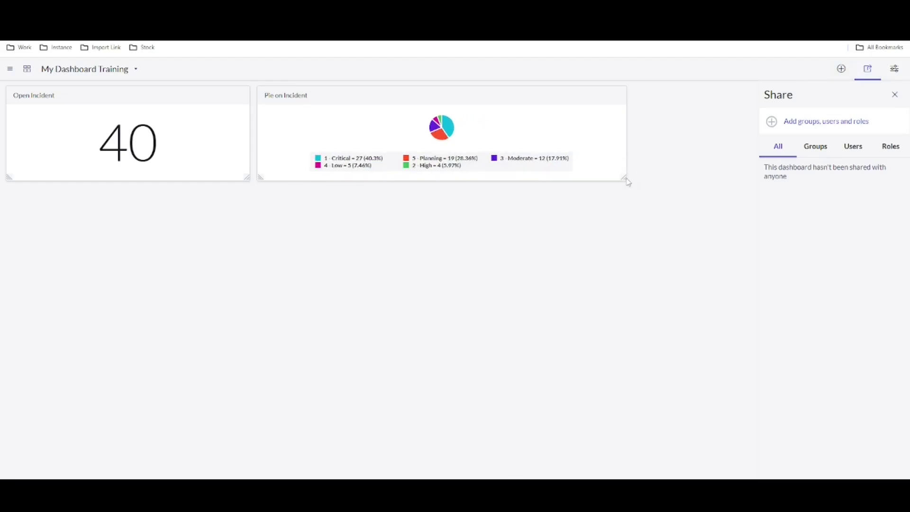
drag(625, 178, 622, 228)
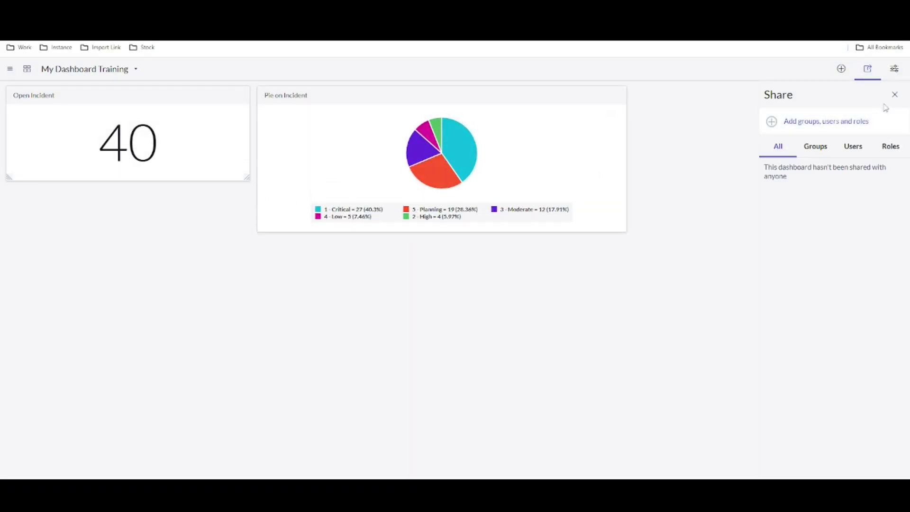
click(895, 94)
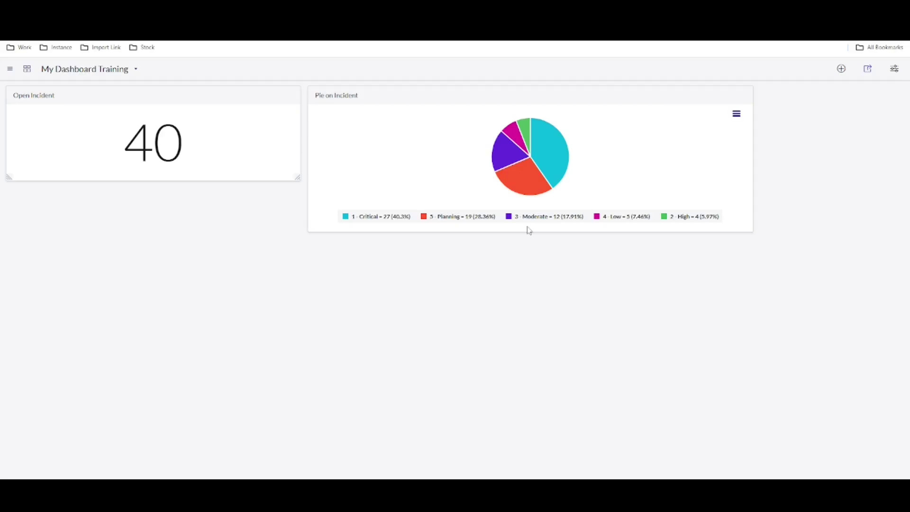
Examine the Pie on Incident widget's edit option and highlight the Report Share topic in the tutorial article.
mouse_move(560, 182)
click(870, 70)
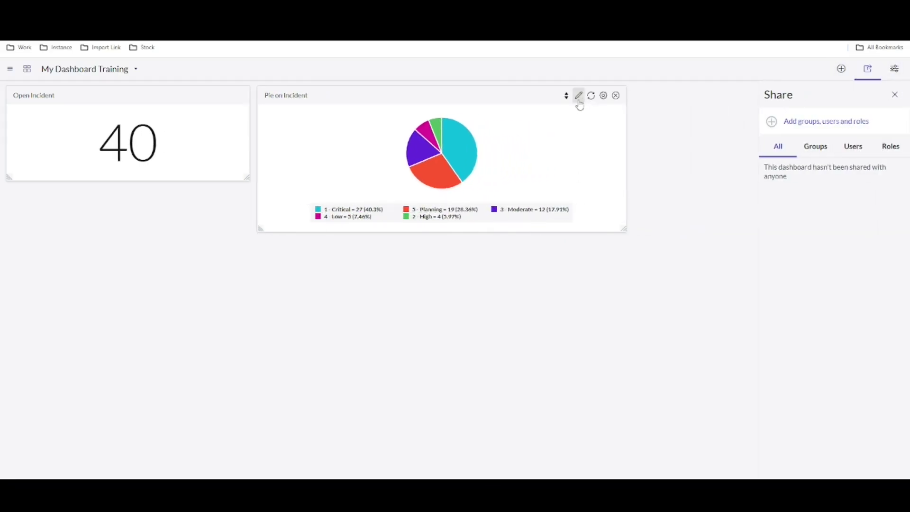
click(579, 100)
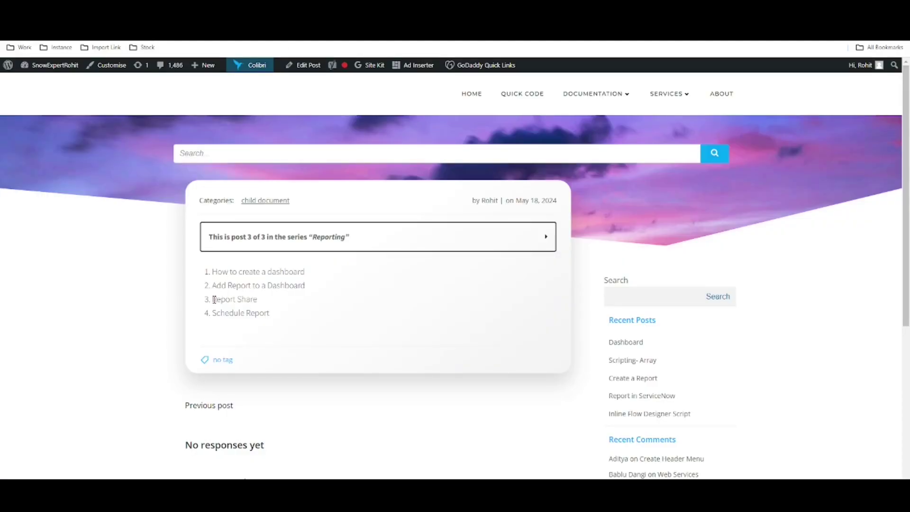
drag(215, 298, 263, 301)
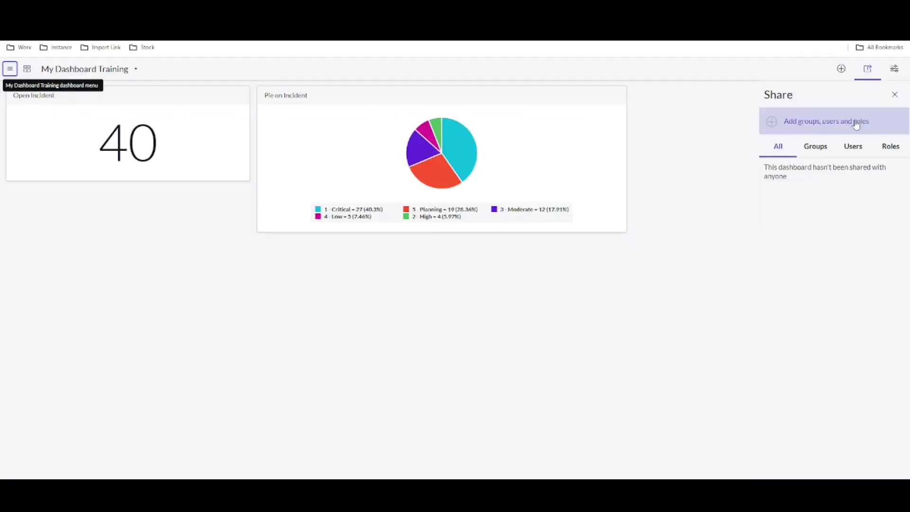
Start sharing the dashboard and add a user by full name, the itil role and the CAB Approval group as recipients.
click(895, 97)
click(867, 70)
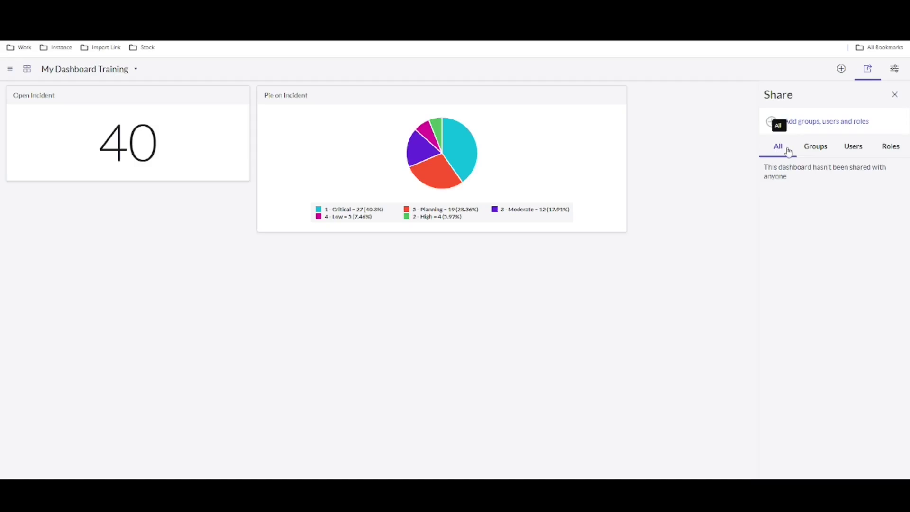
click(807, 133)
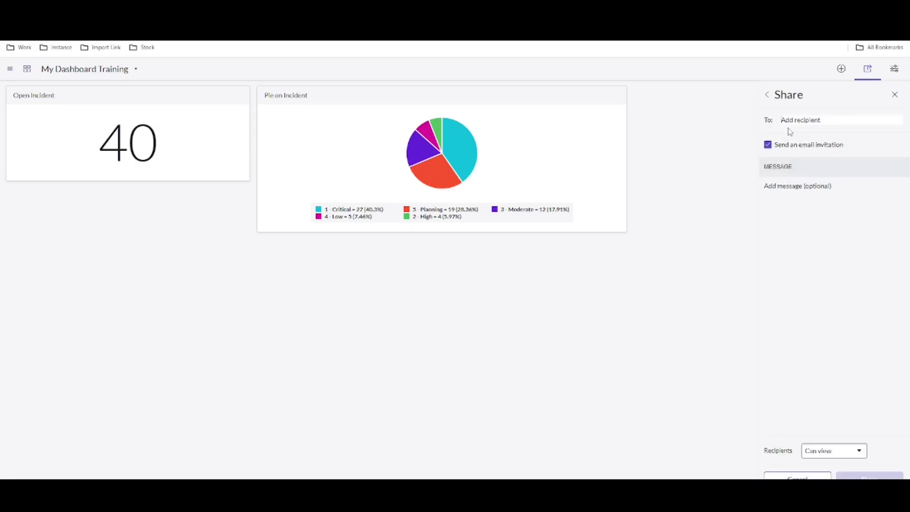
text(abel Tuter)
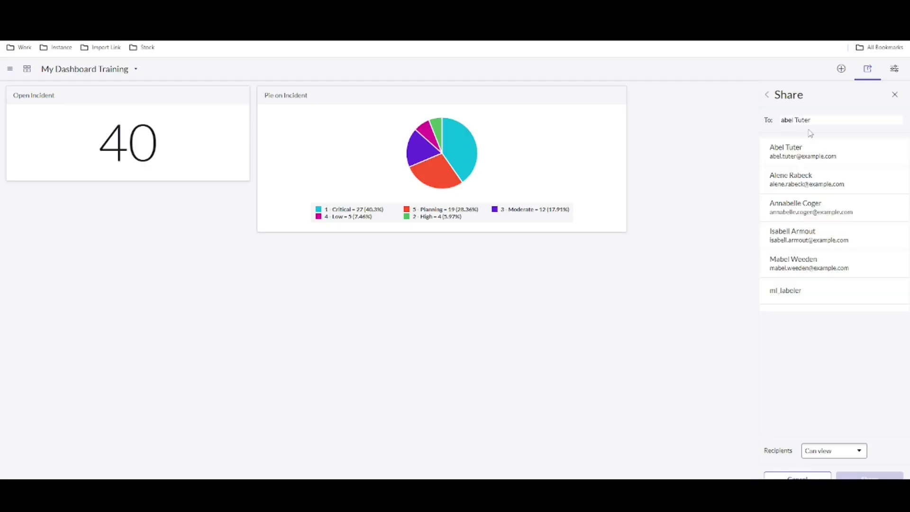
click(806, 147)
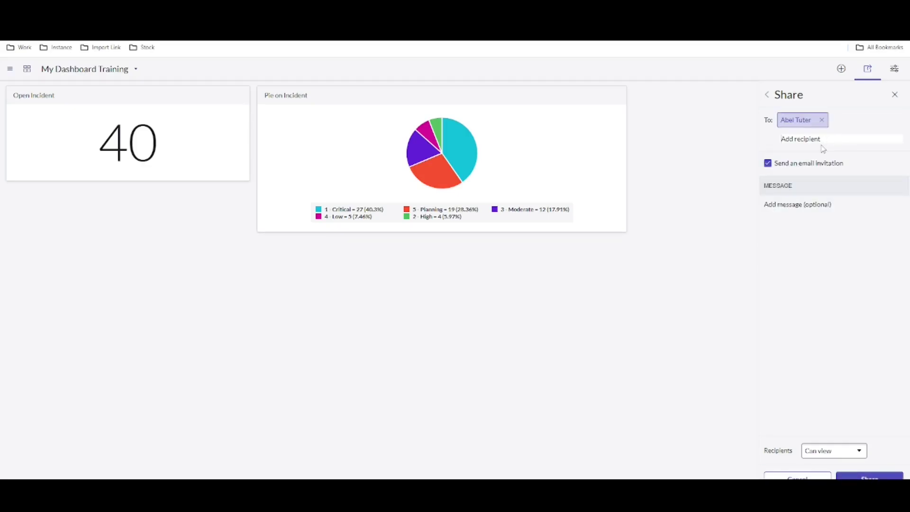
text(iti)
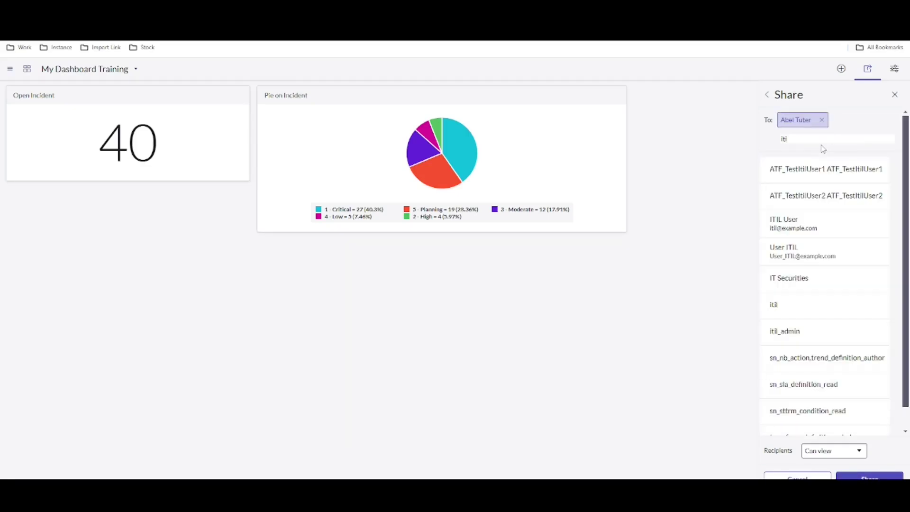
click(796, 304)
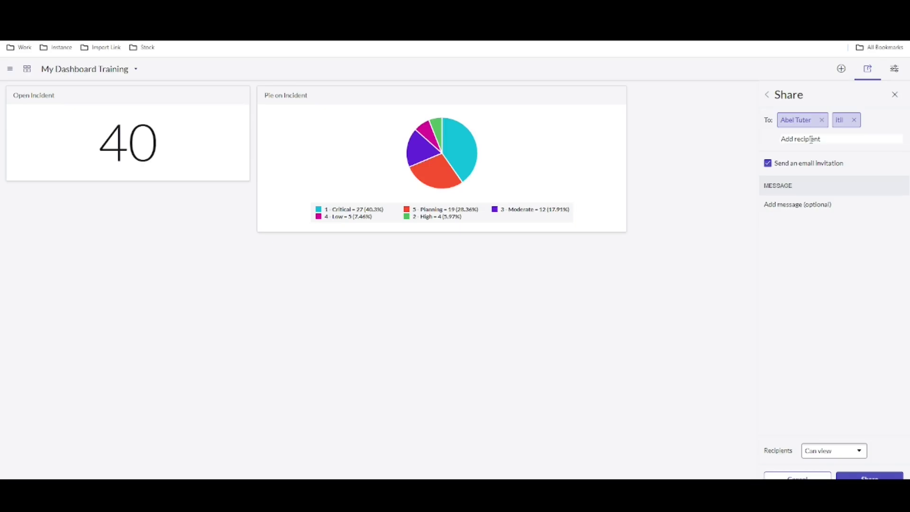
text(cab approver)
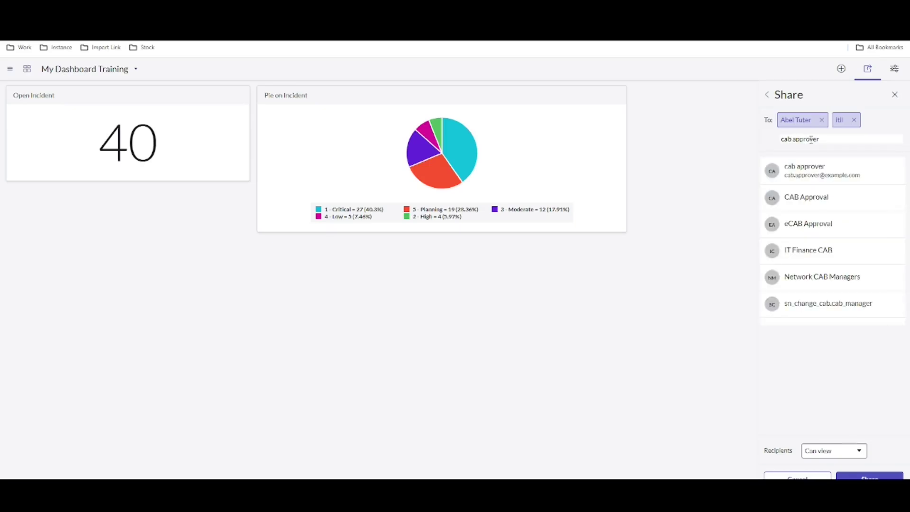
click(806, 215)
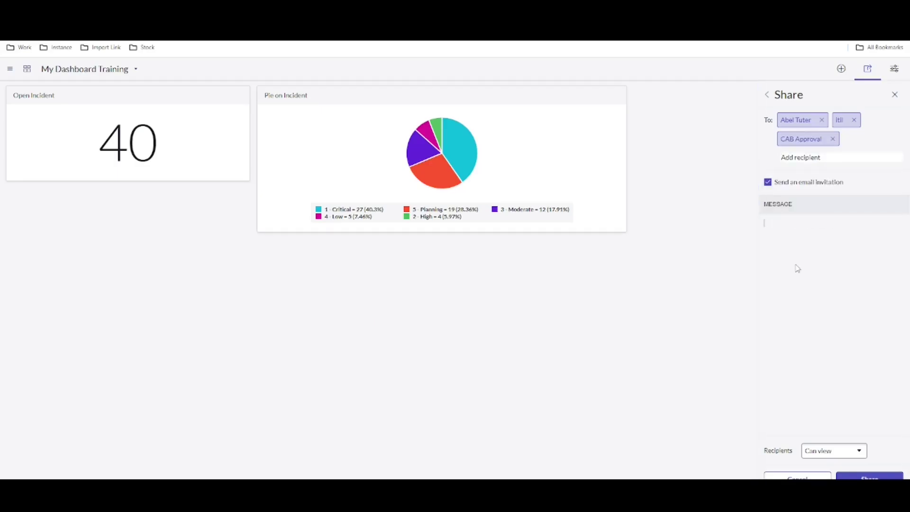
Share the dashboard with the chosen recipients, keeping Can view access and leaving the optional message empty.
click(842, 241)
click(830, 451)
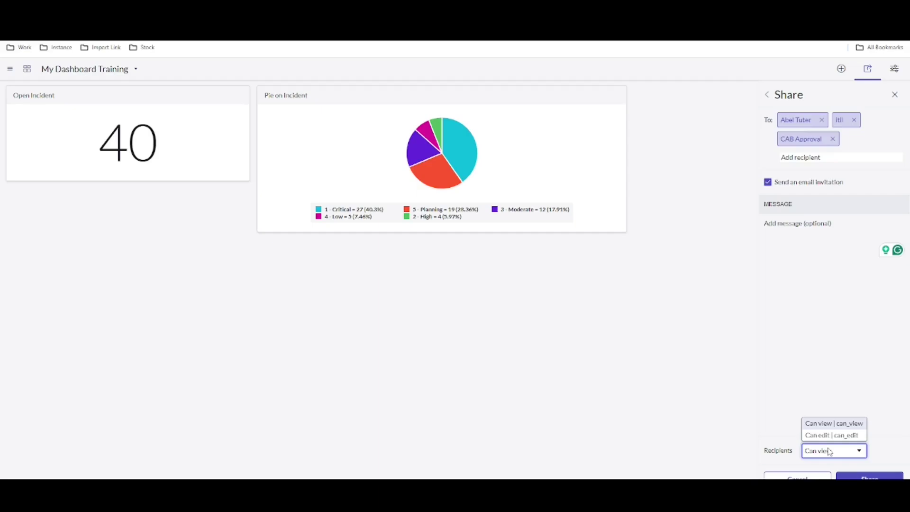
click(810, 363)
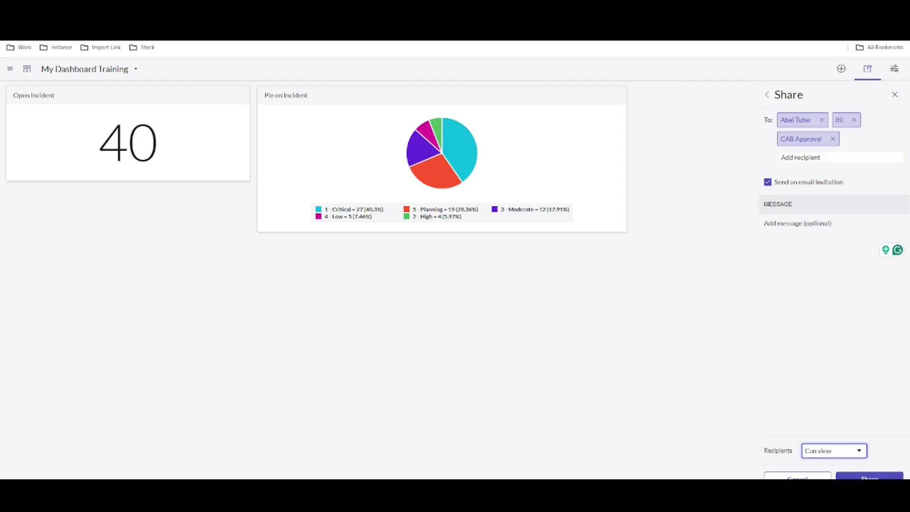
click(869, 476)
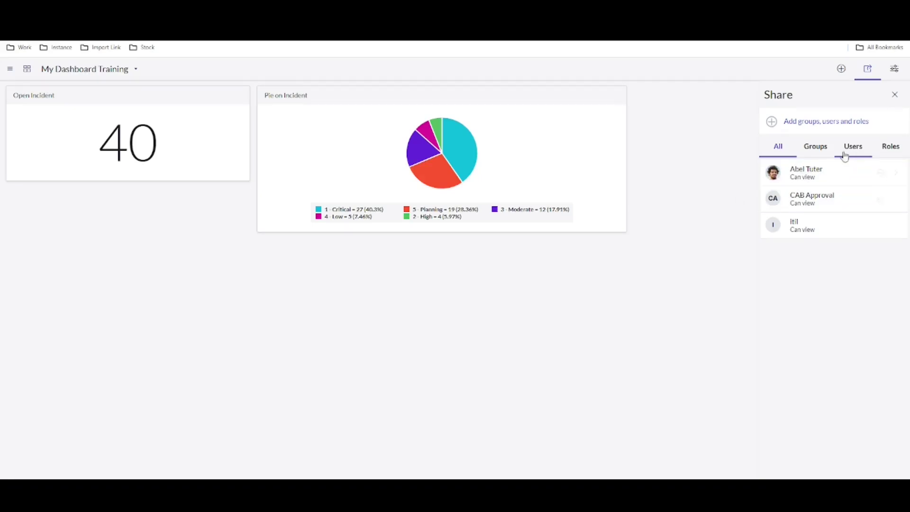
Examine the groups, users and roles the dashboard is shared with.
click(815, 147)
click(851, 151)
click(892, 148)
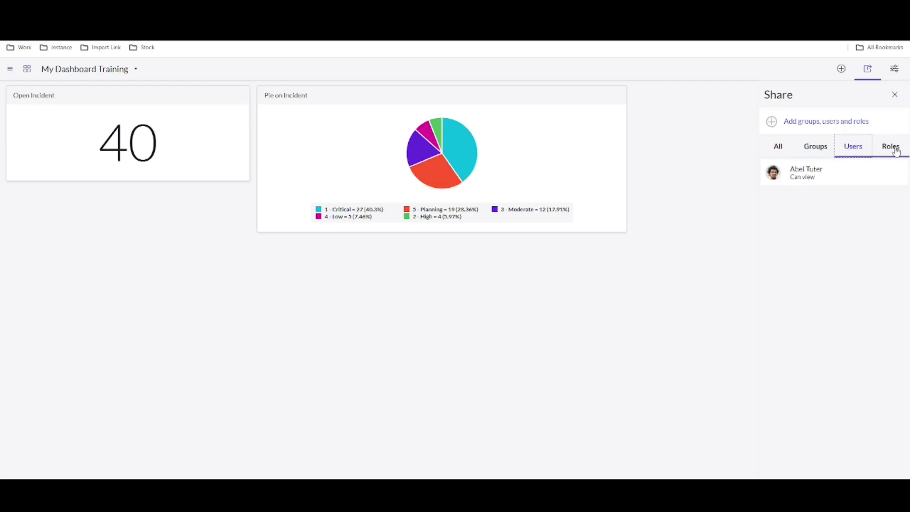
click(853, 149)
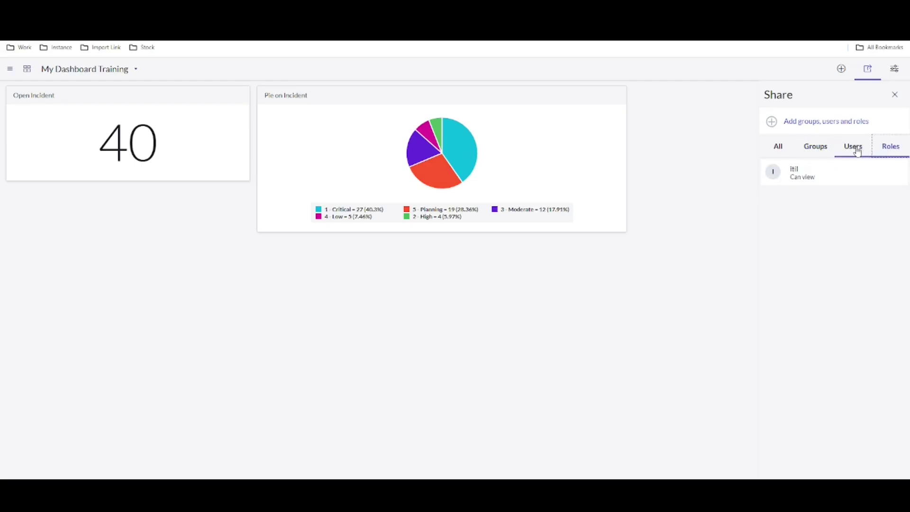
click(811, 148)
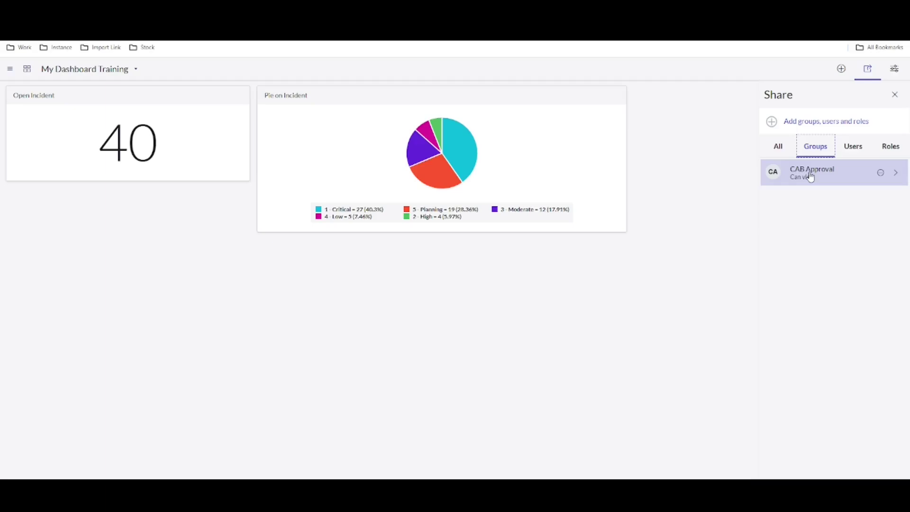
click(857, 148)
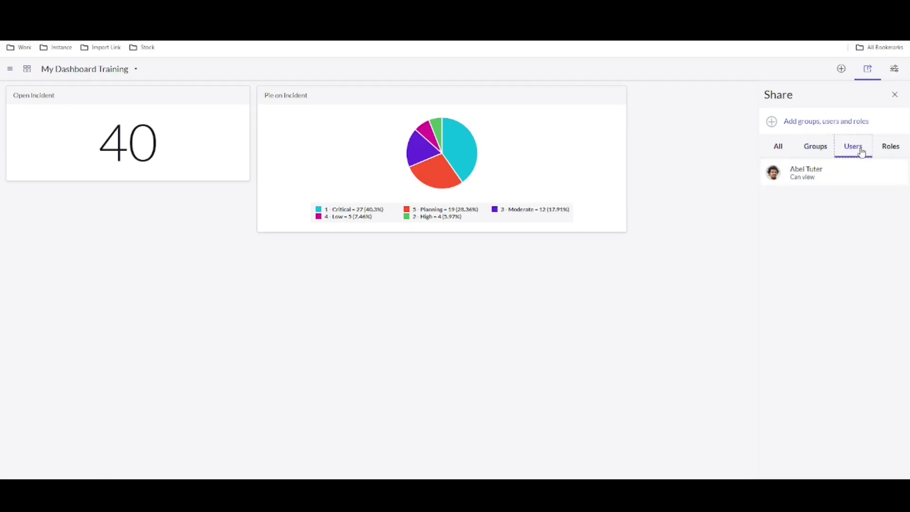
Remove the itil role's access to the dashboard.
click(895, 151)
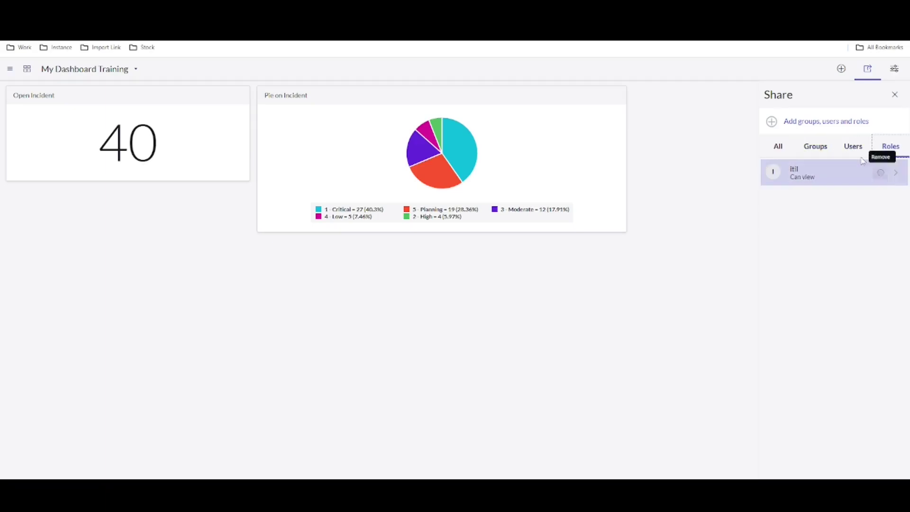
click(880, 175)
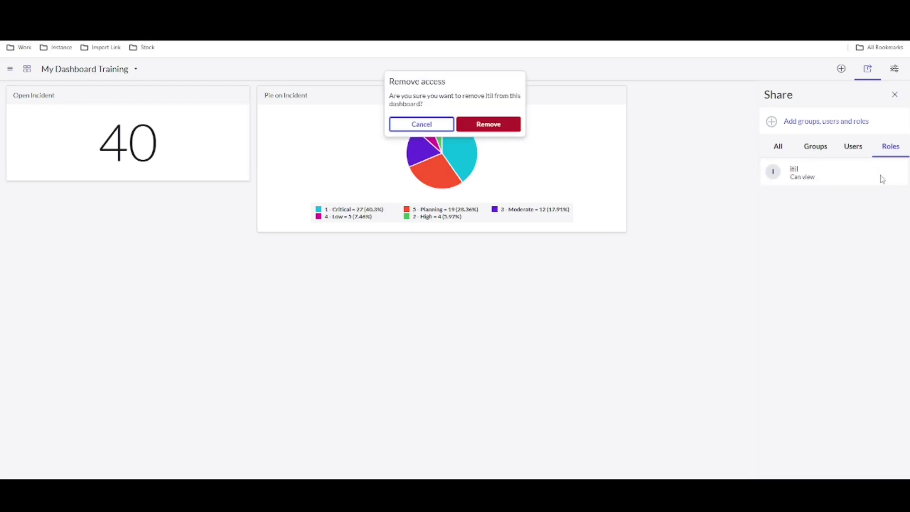
click(510, 126)
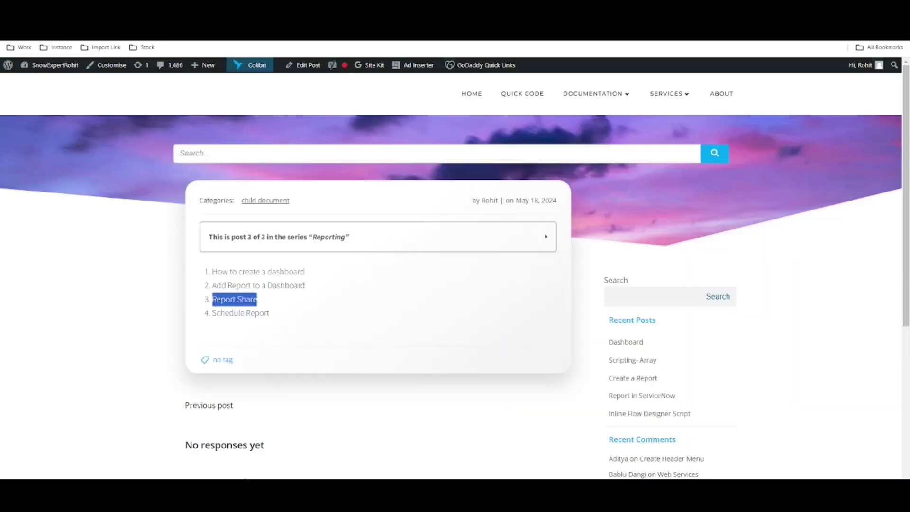
Highlight the Schedule Report topic in the article and start a new Scheduled Email of Report record from Scheduled Reports.
drag(213, 313, 284, 317)
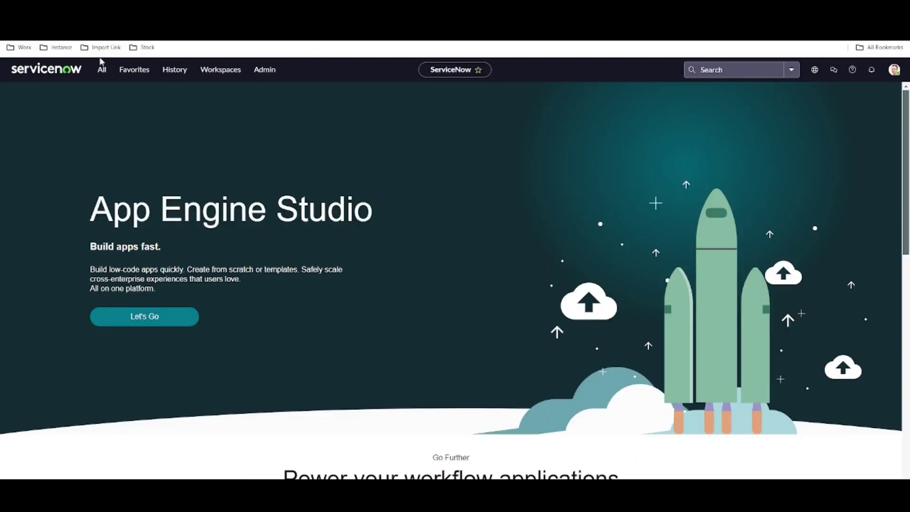
click(102, 69)
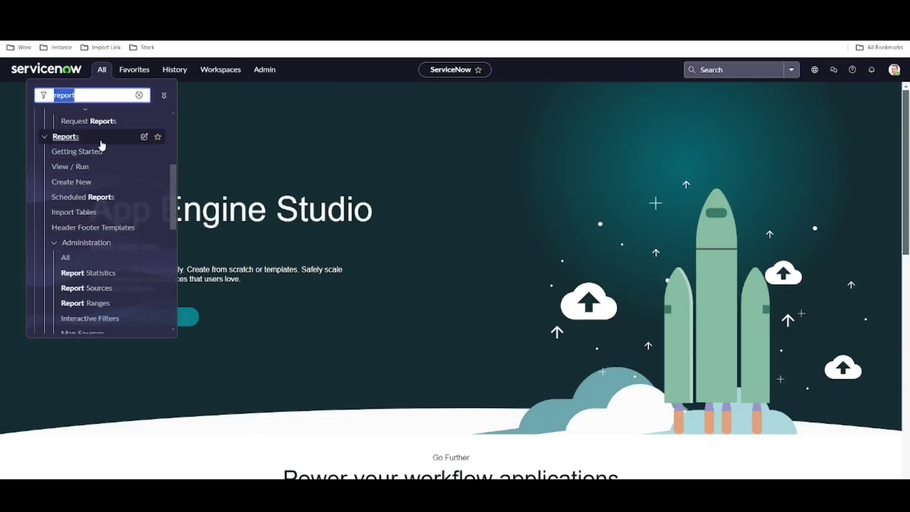
click(76, 197)
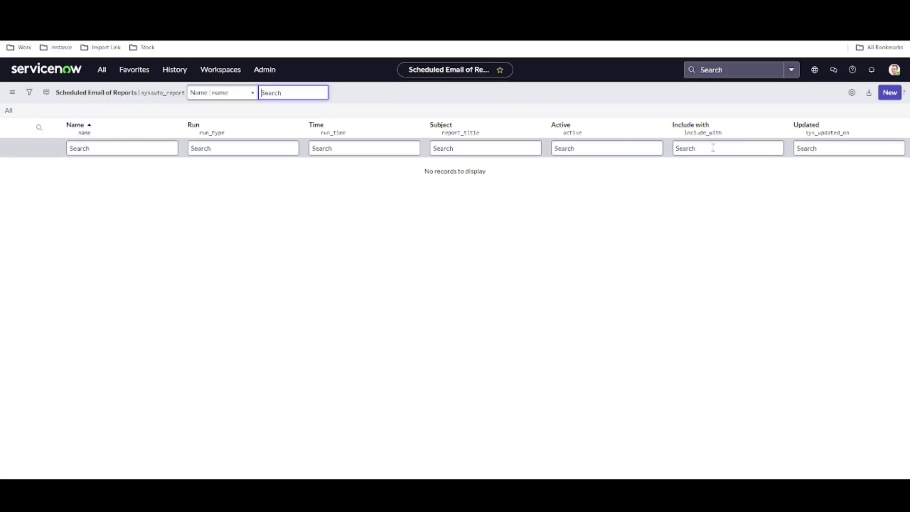
click(895, 101)
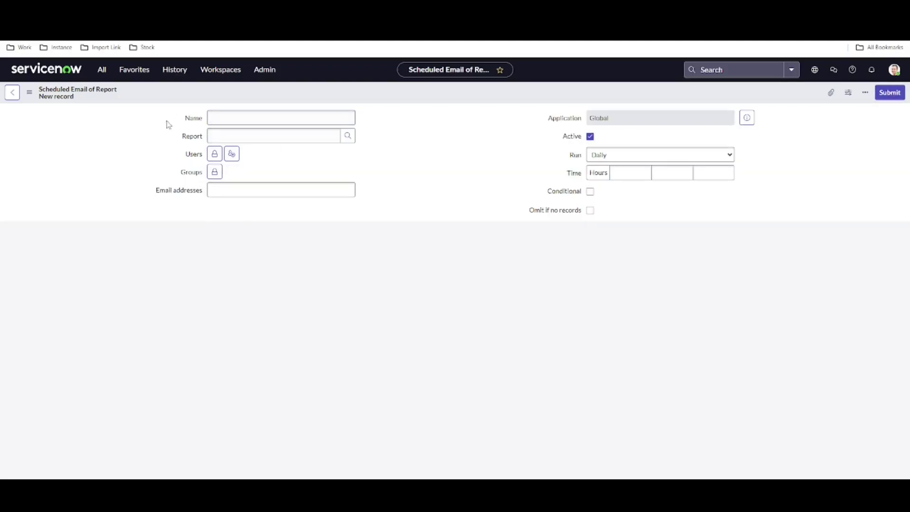
Look over the available Run frequencies and name the scheduled report email Test Report.
click(236, 122)
click(636, 155)
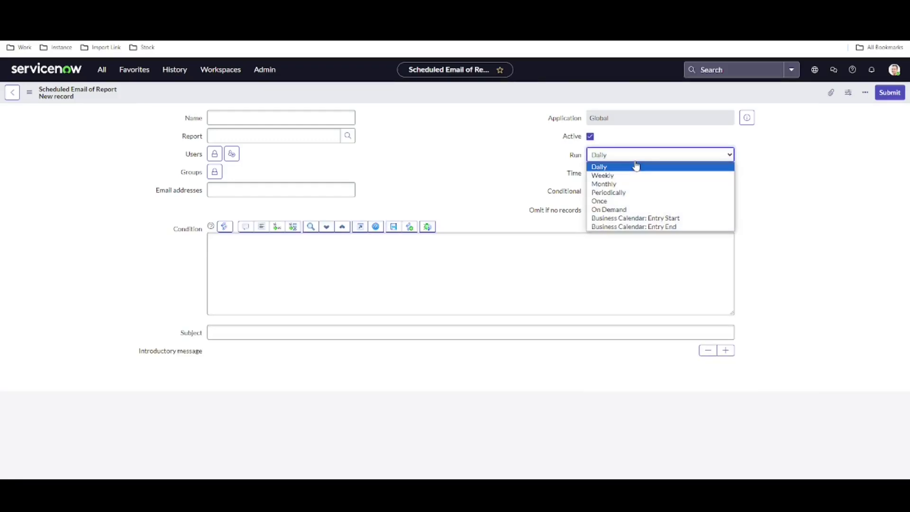
click(454, 171)
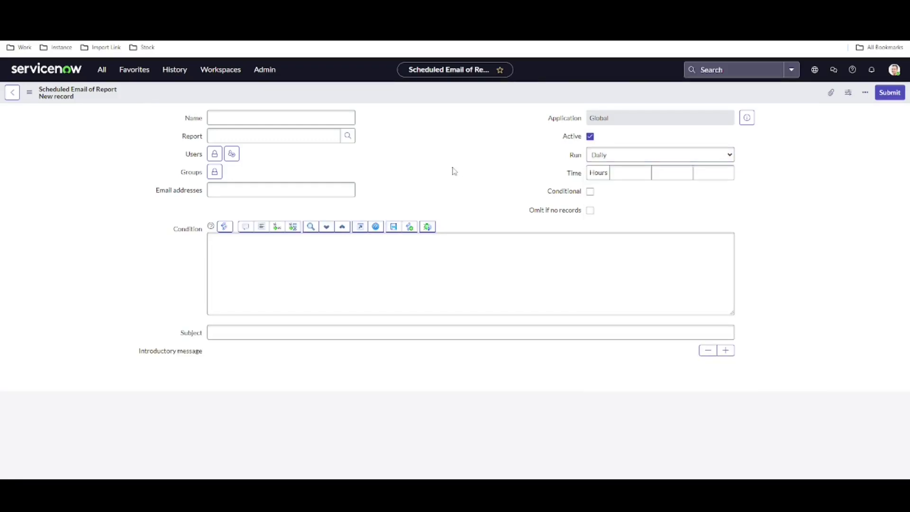
click(640, 158)
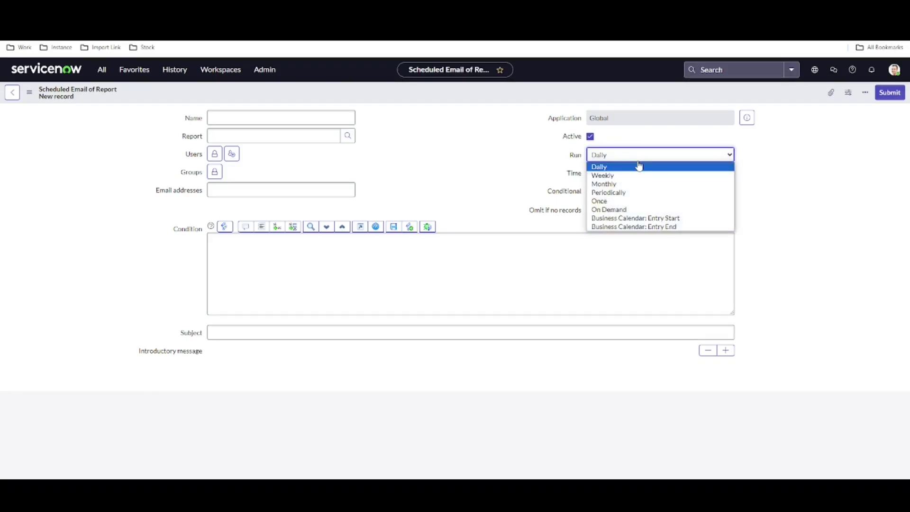
click(279, 120)
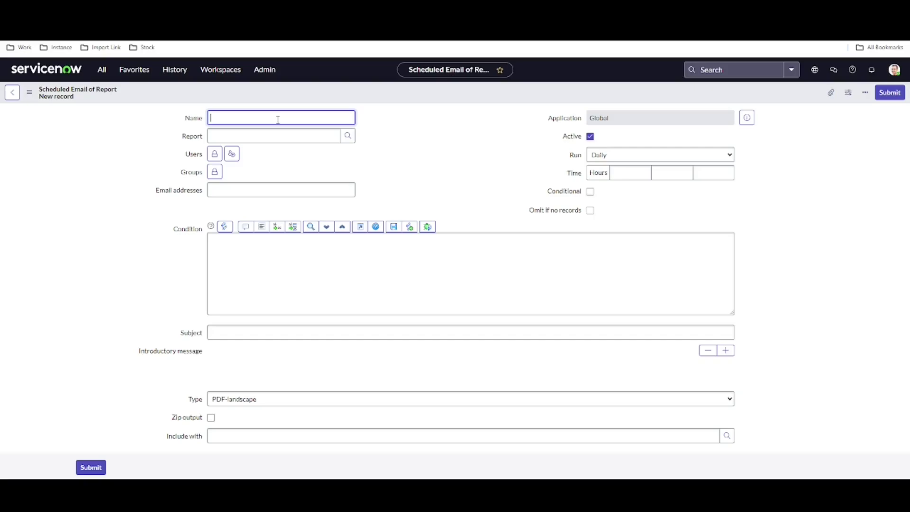
text(Test Repo)
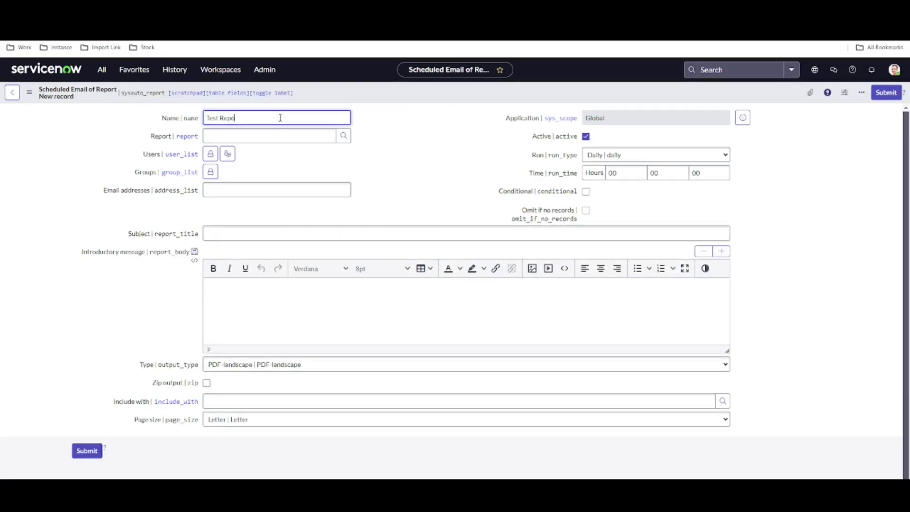
text(rt)
click(418, 132)
Open the lookup for the Report field and filter it to titles starting with "open in".
click(306, 138)
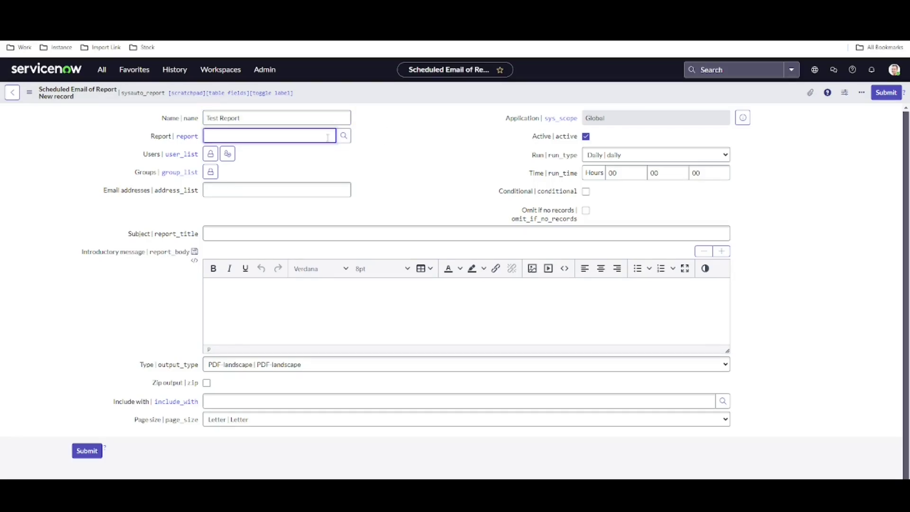
click(343, 136)
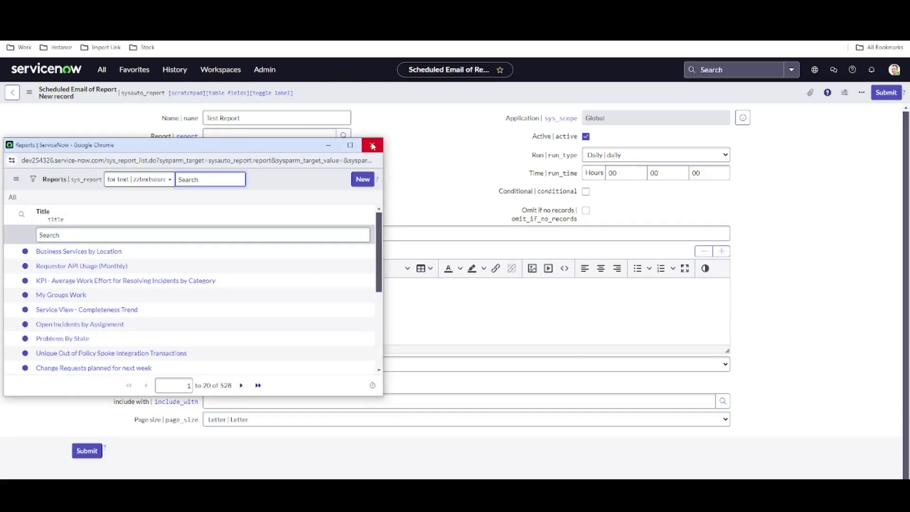
click(119, 234)
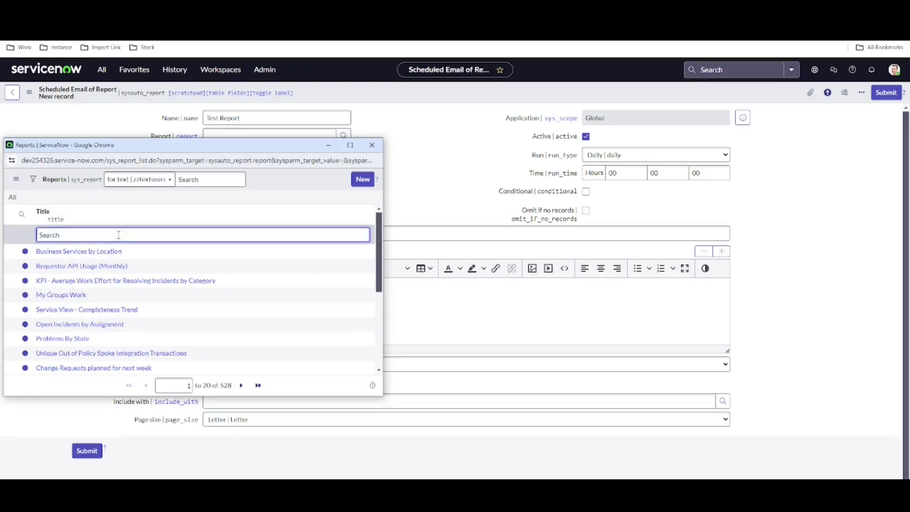
text(open)
key(Return)
click(120, 232)
text(in)
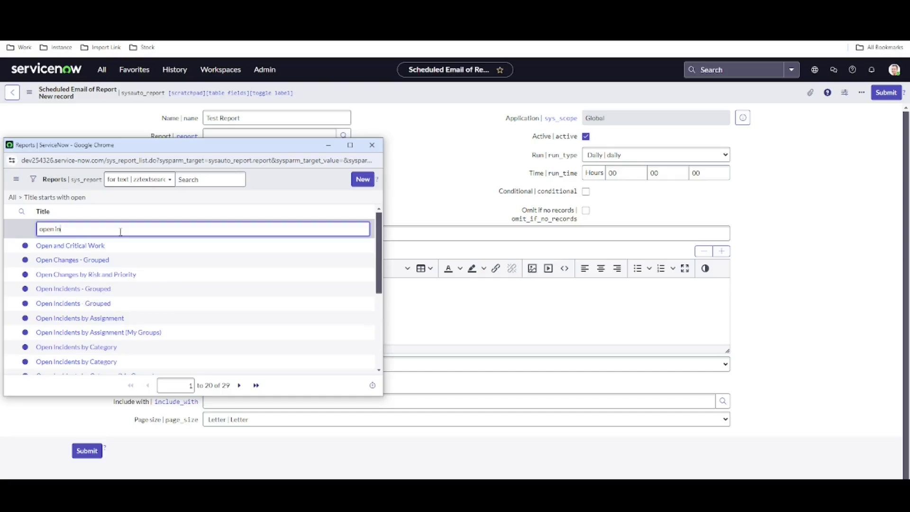
key(Return)
Choose Open Incidents - Grouped as the report to email and make the Email addresses field ready for entry.
scroll(144, 270, down, 3)
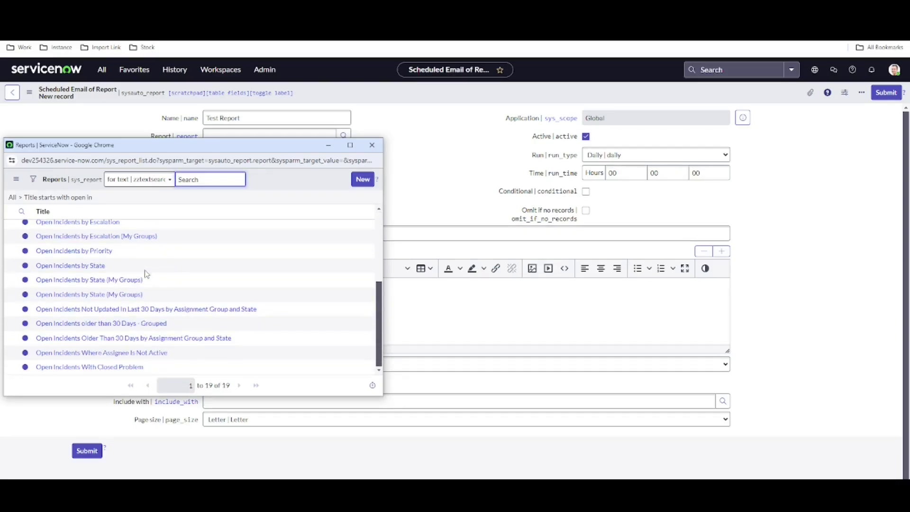
scroll(146, 274, up, 5)
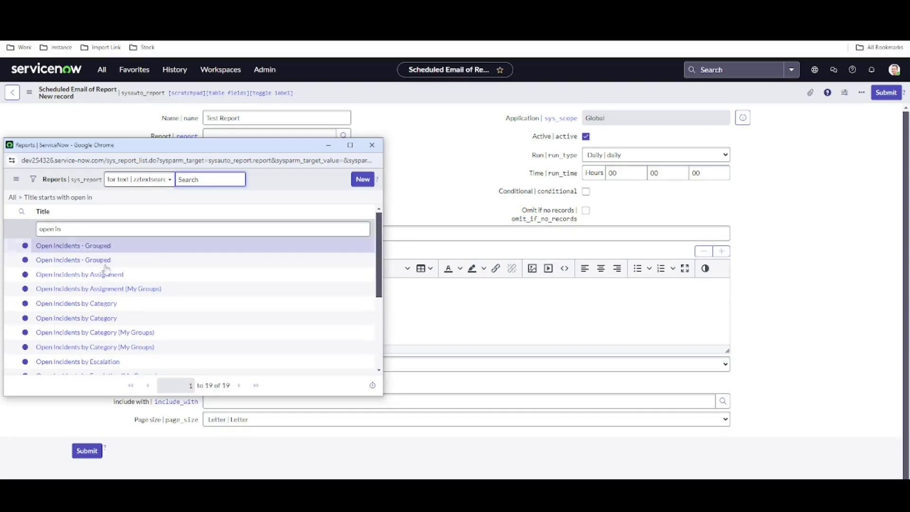
scroll(88, 309, down, 3)
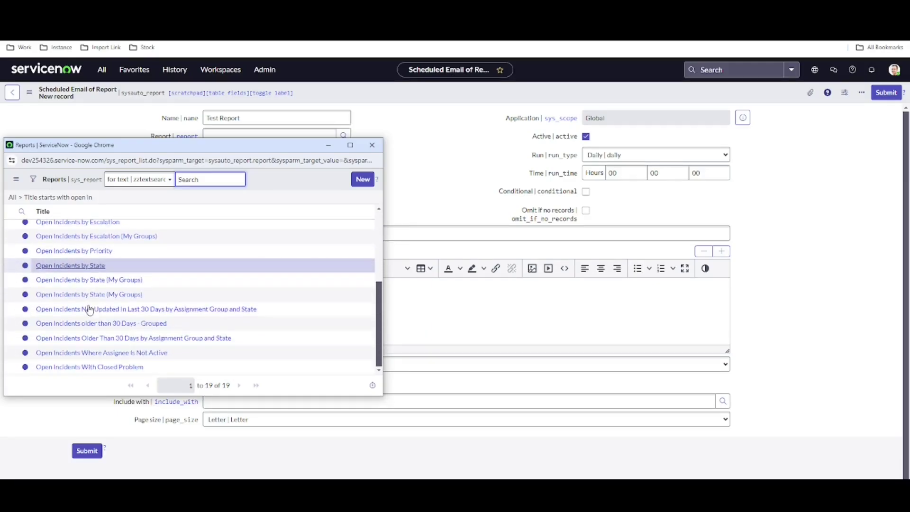
scroll(109, 317, up, 6)
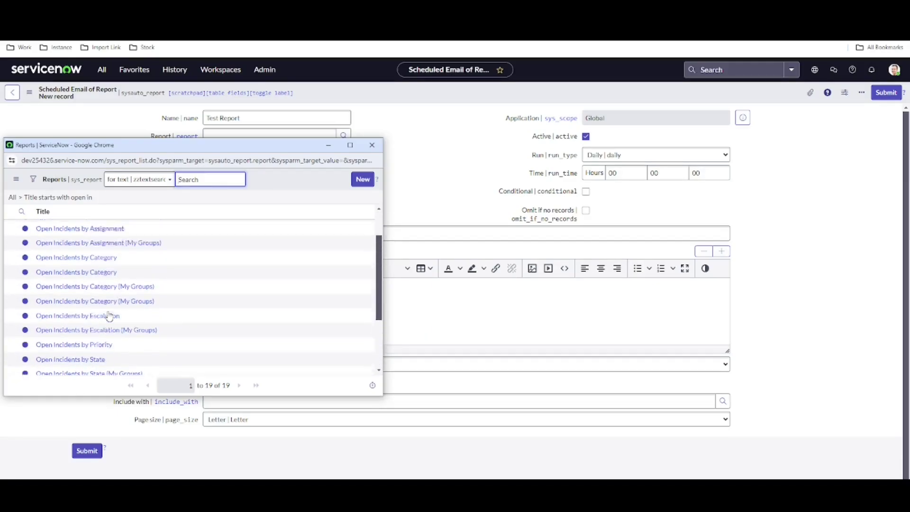
click(74, 248)
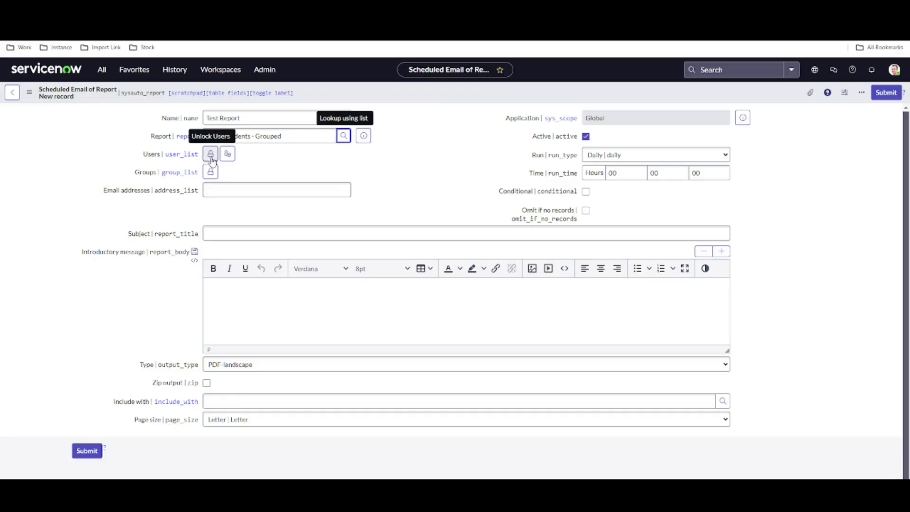
click(239, 189)
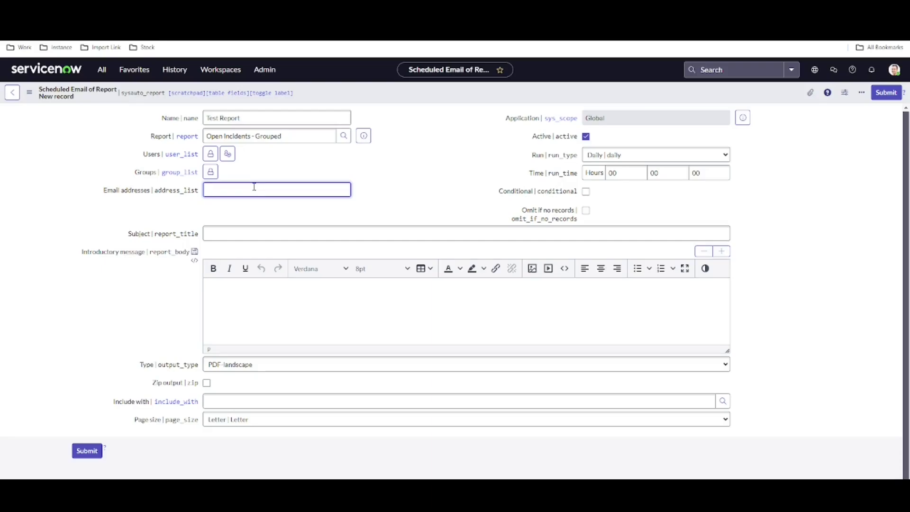
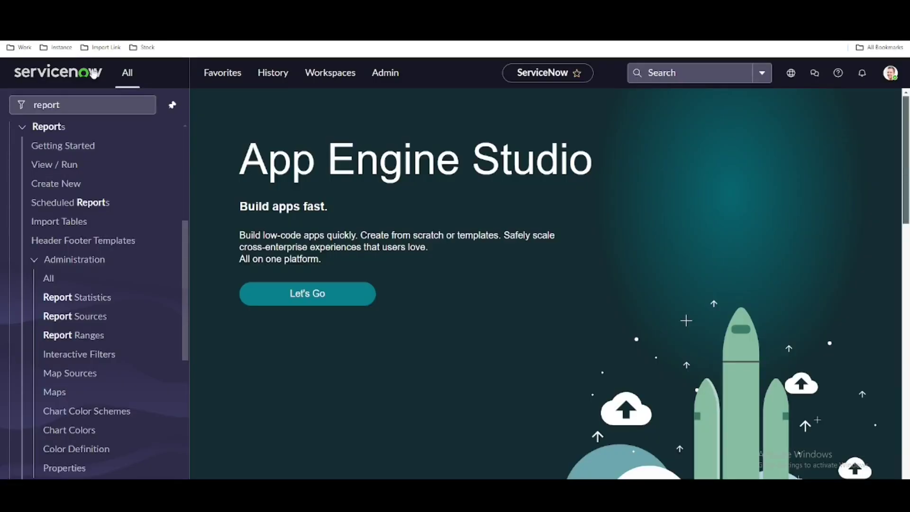
Find the Self-Service Dashboards module, open My Dashboard Training and inspect the Critical slice of the Test Pie on Incident chart.
drag(92, 104, 4, 108)
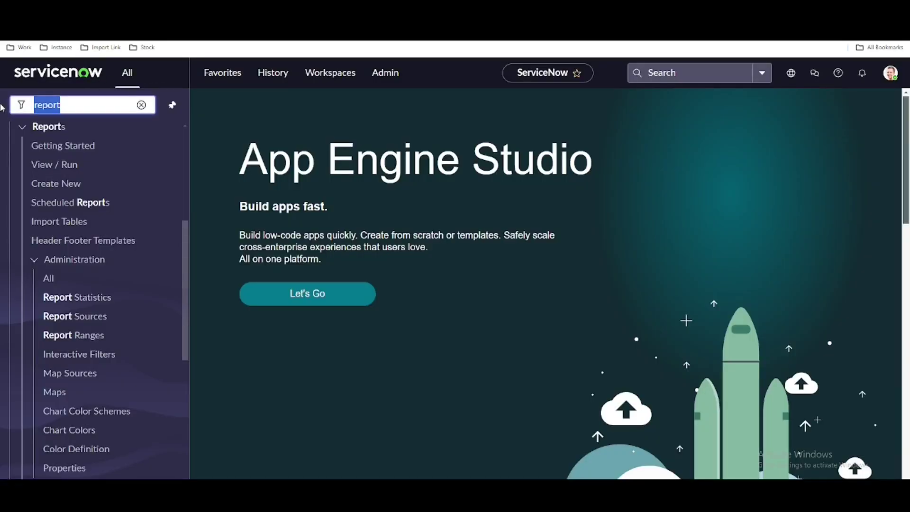
text(dash)
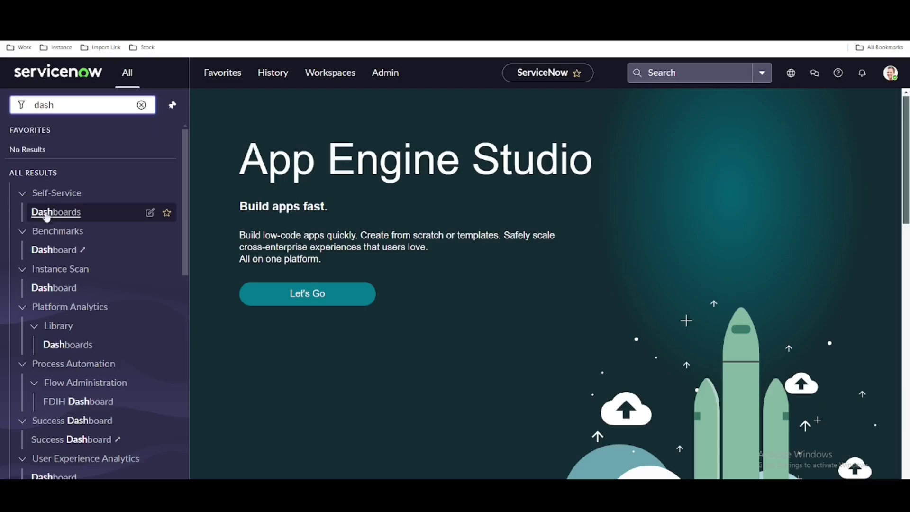
click(54, 213)
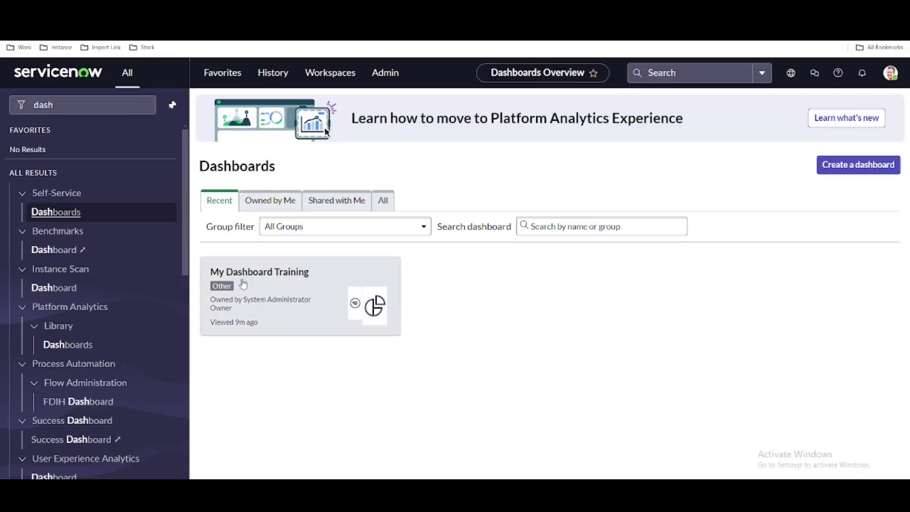
click(243, 284)
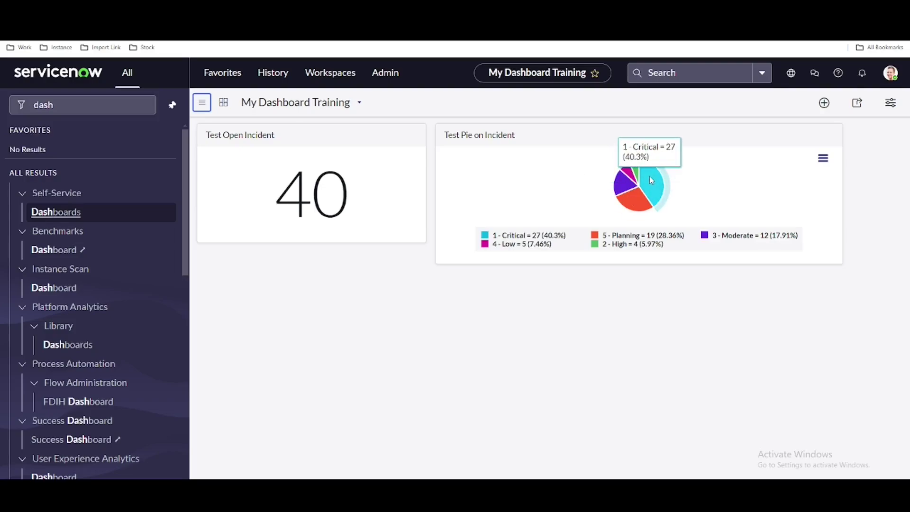
mouse_move(639, 178)
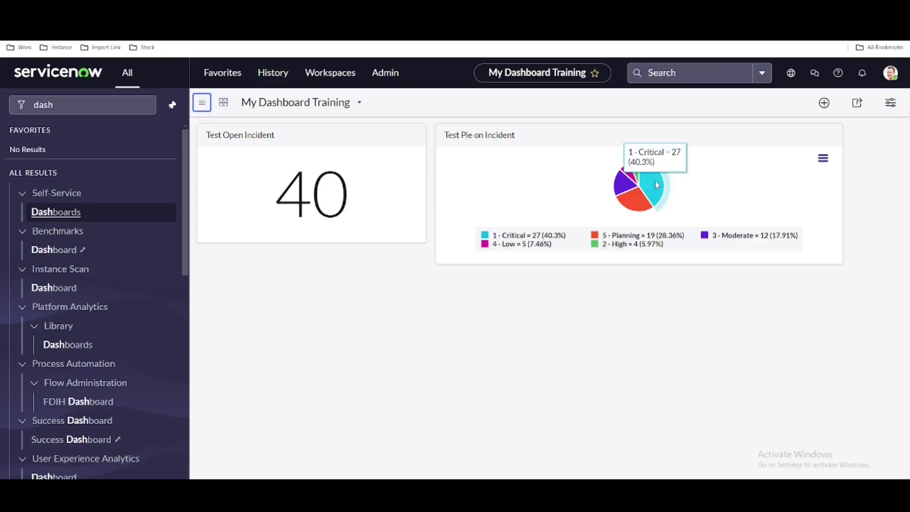
Check the article's list of practice reports and start creating a new report from the Reports application.
click(265, 10)
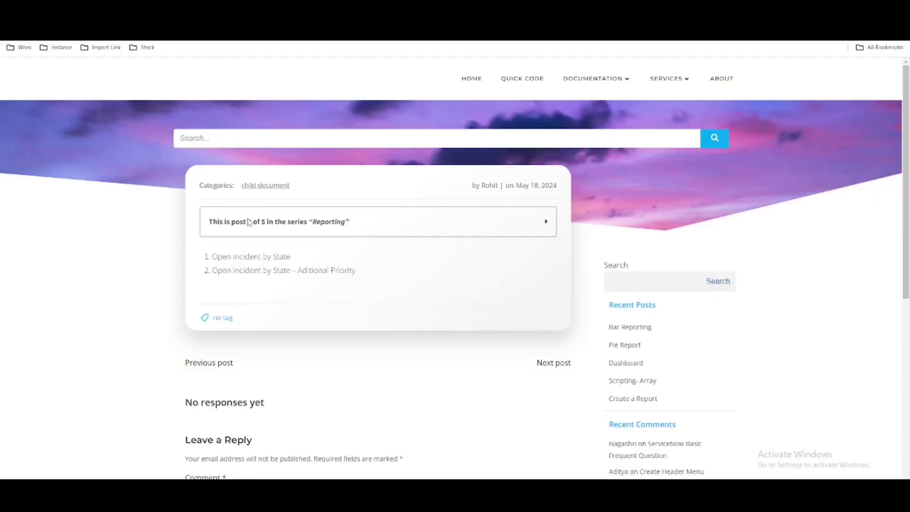
click(76, 10)
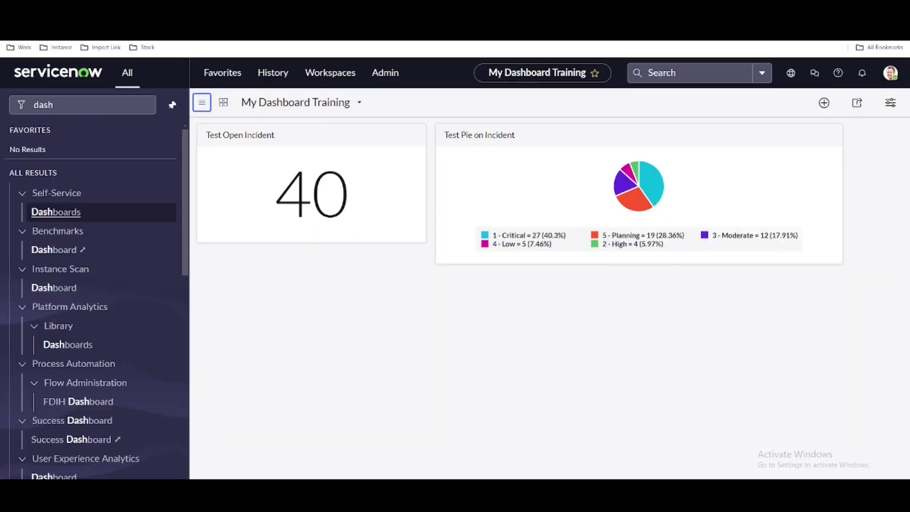
drag(59, 109, 19, 109)
text(report)
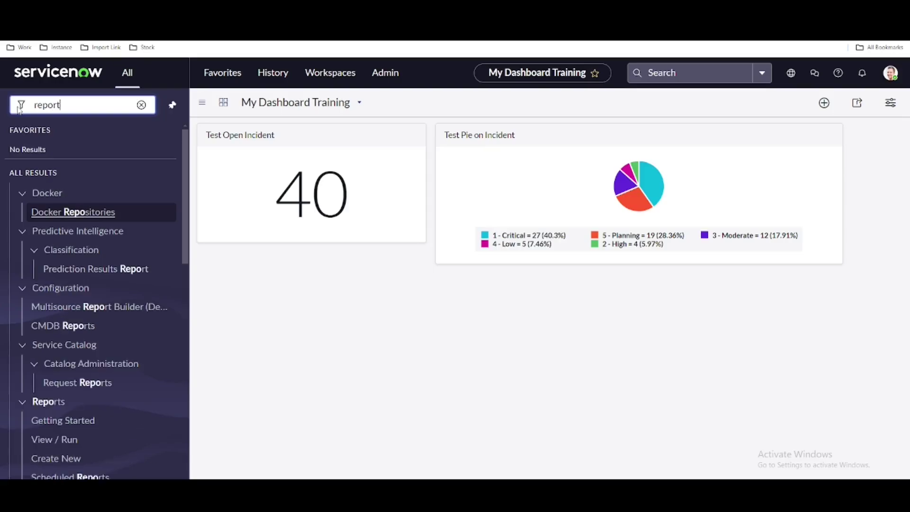
scroll(57, 299, down, 4)
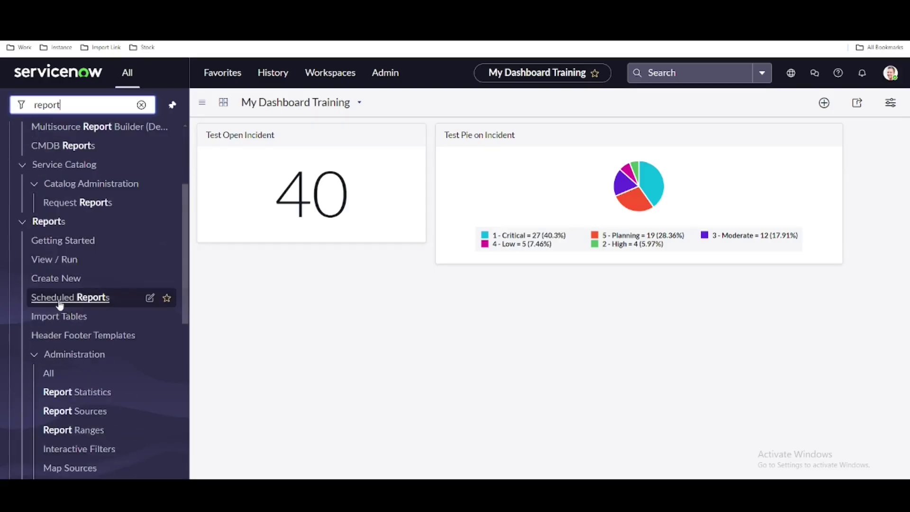
click(66, 278)
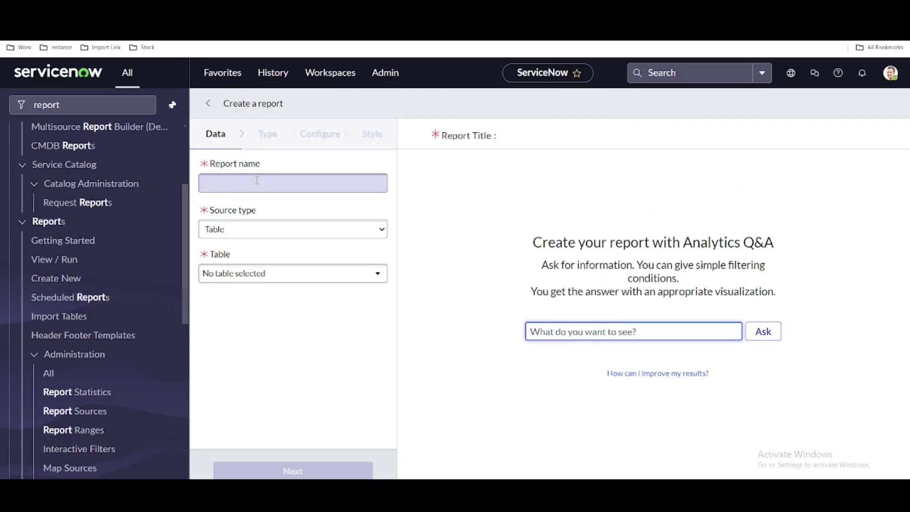
click(242, 181)
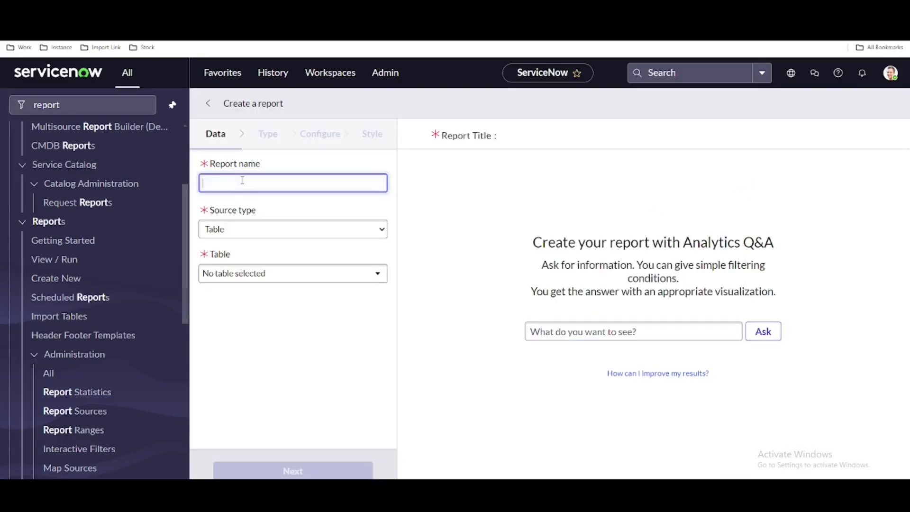
Name the report Test Open Incident by State, copying the title Open Incident by State from the article.
click(211, 28)
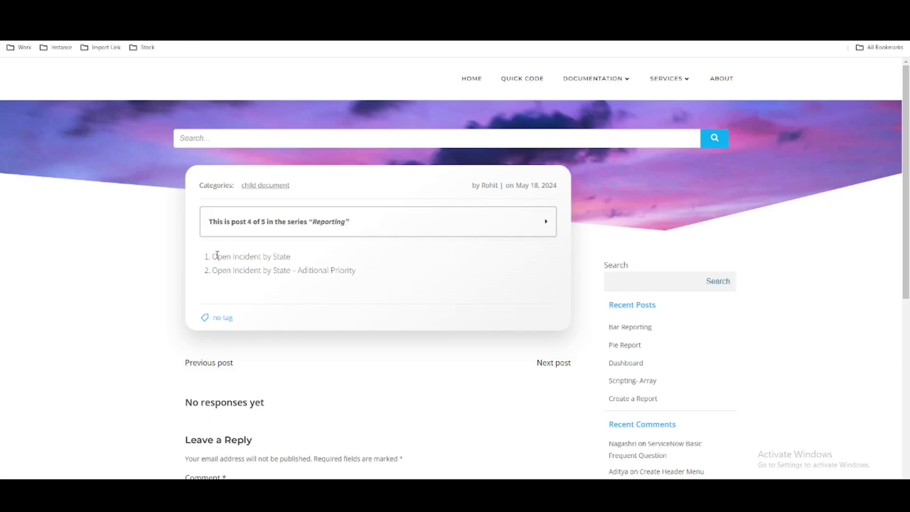
drag(215, 256, 291, 255)
key(ctrl+c)
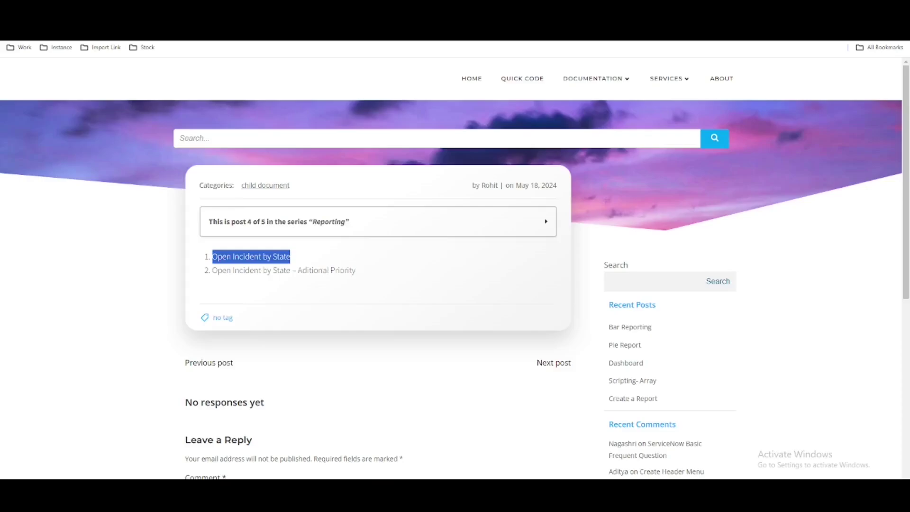
click(152, 26)
text(Te)
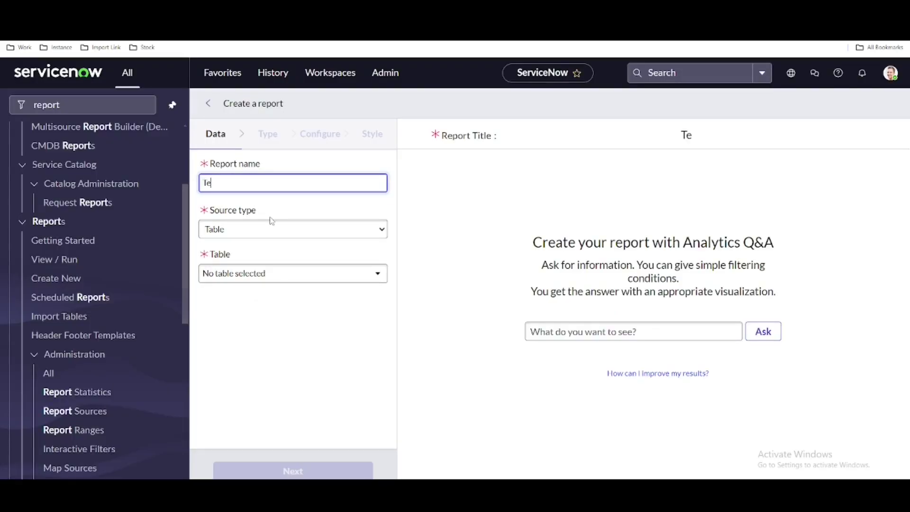
text(st)
key(ctrl+v)
click(370, 160)
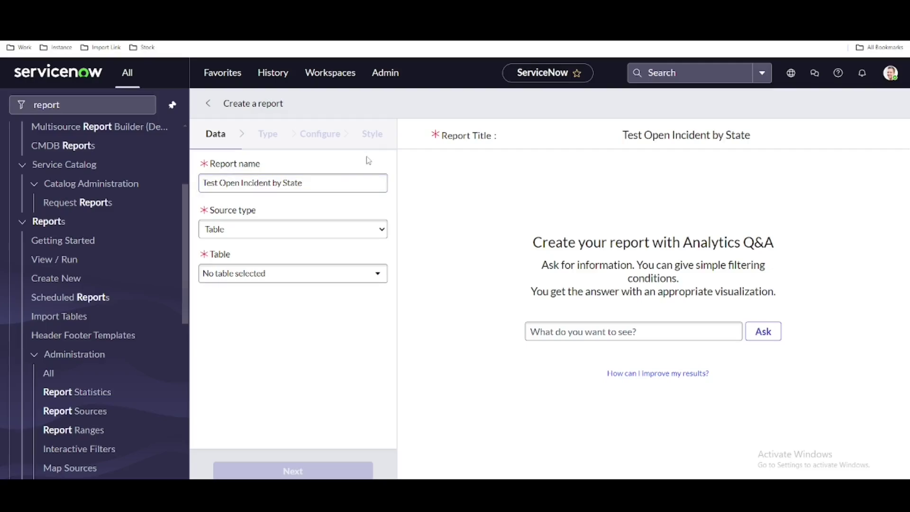
Use the Incident [incident] table as the report's data source and choose the Pie visualization.
click(277, 277)
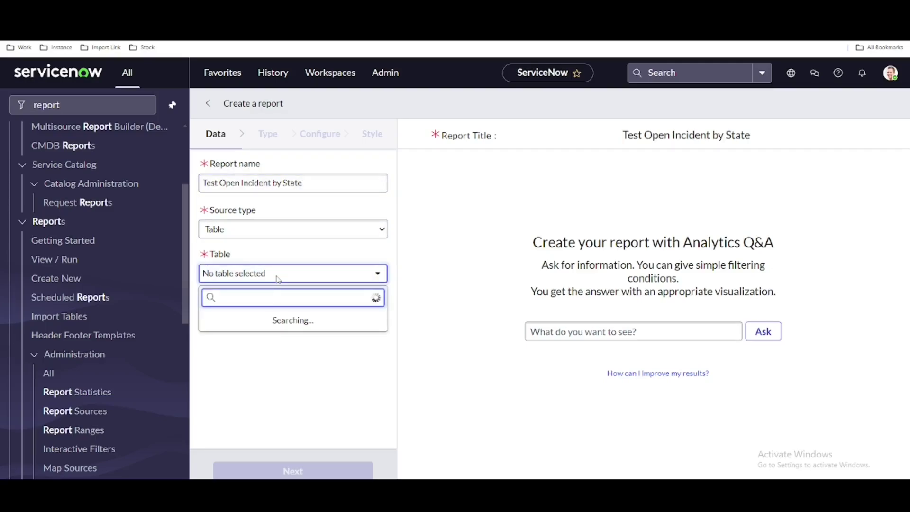
text(inc)
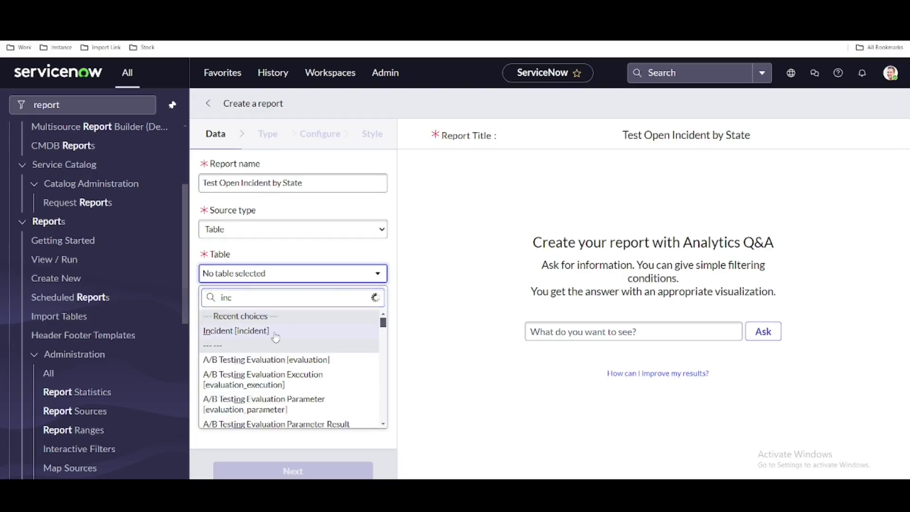
click(275, 328)
click(266, 135)
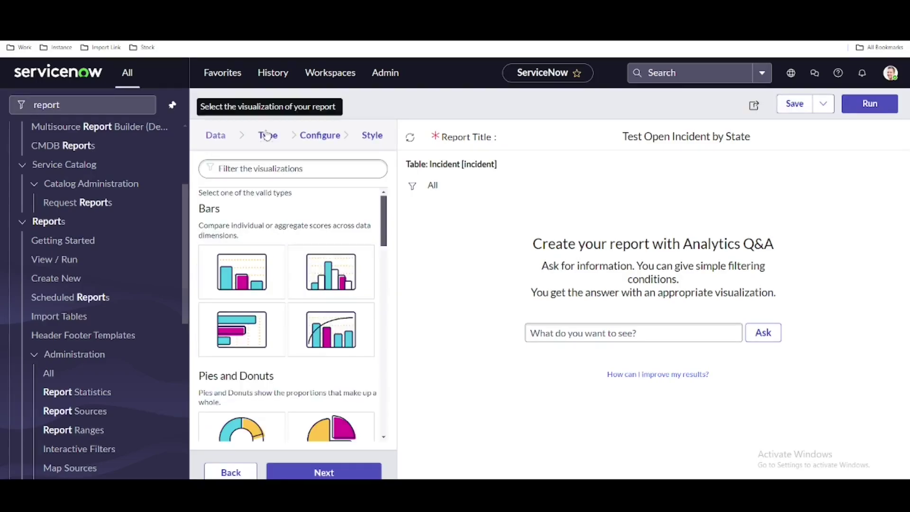
scroll(342, 341, down, 2)
click(344, 347)
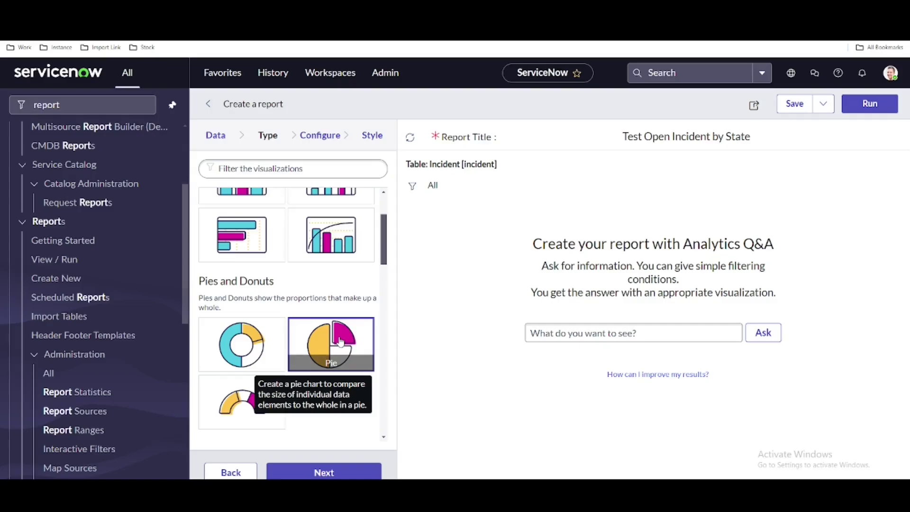
Group the pie report by State with the Count aggregation and run it to view the chart.
click(330, 474)
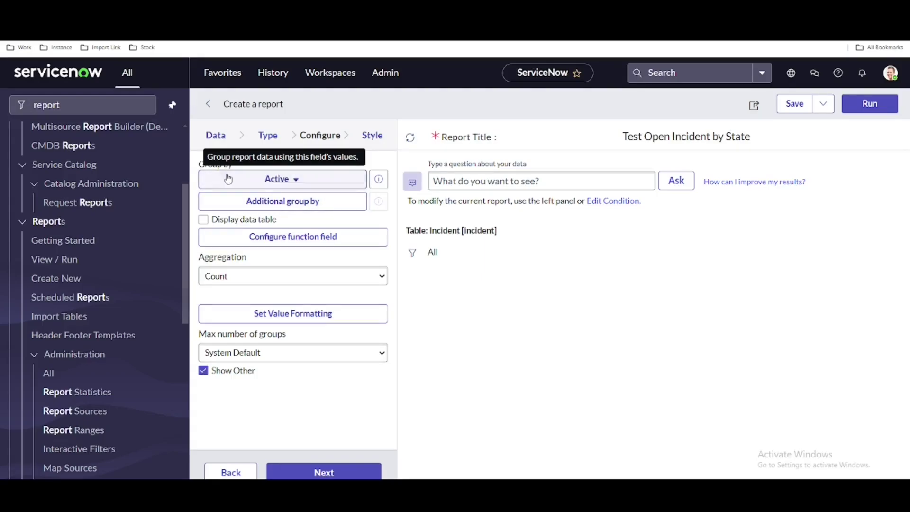
click(289, 179)
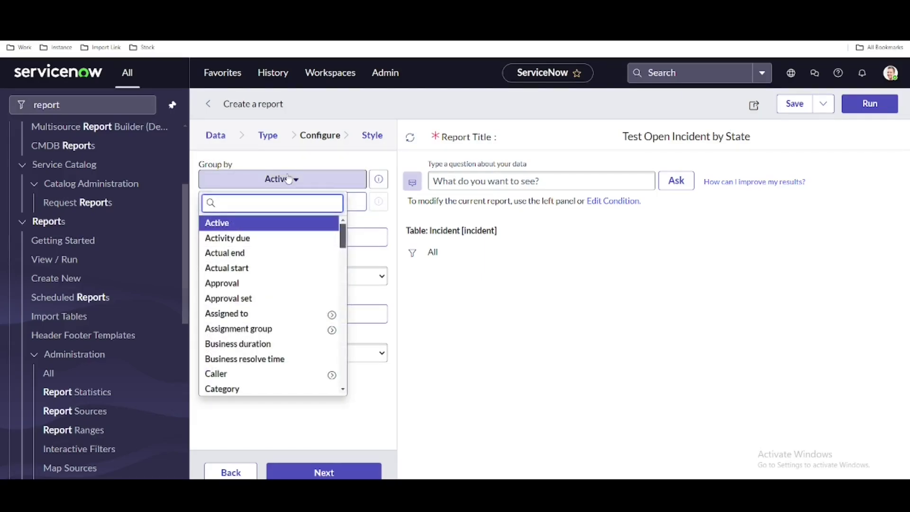
text(st)
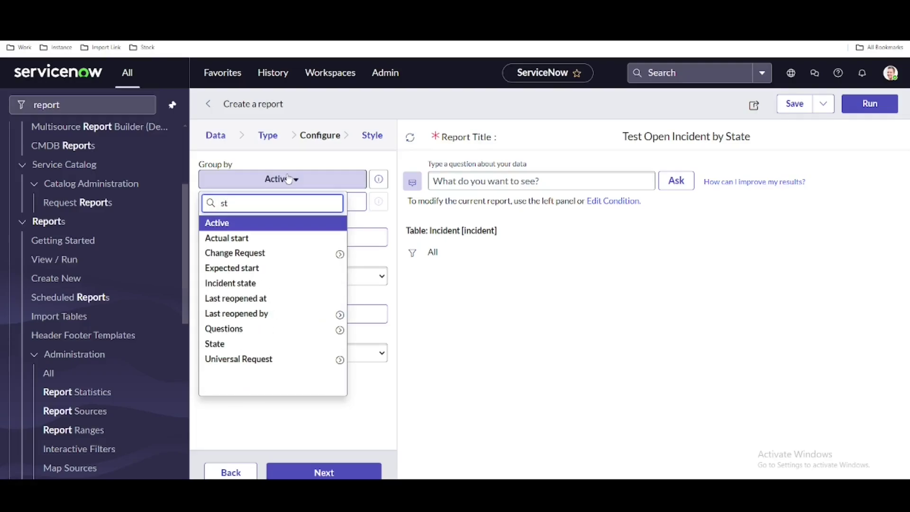
text(a)
click(244, 283)
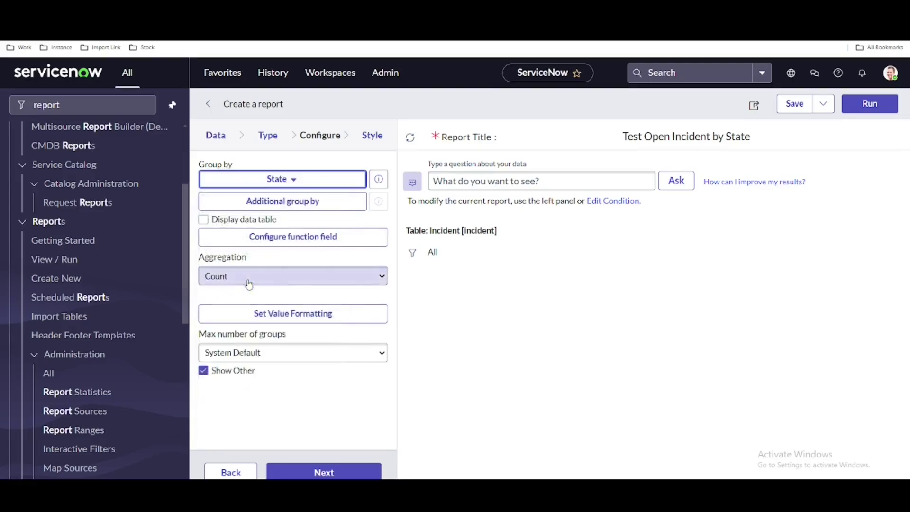
click(850, 109)
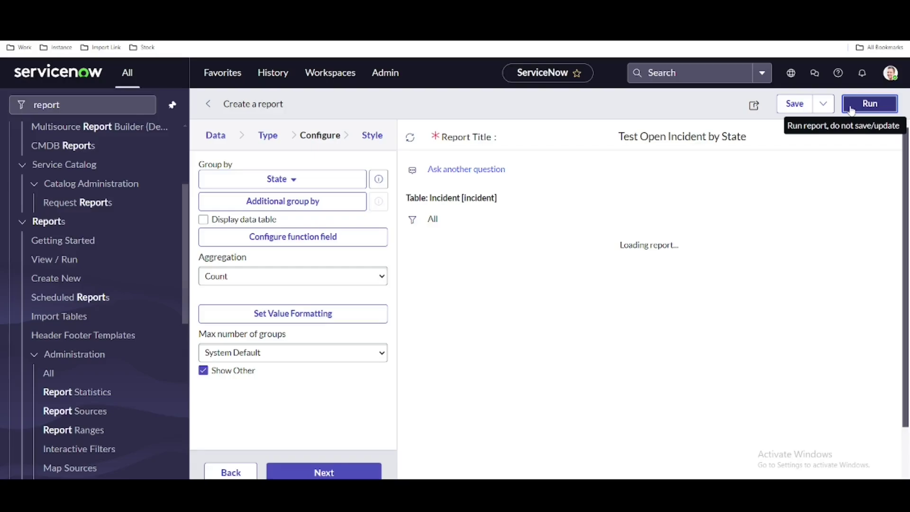
scroll(792, 235, down, 2)
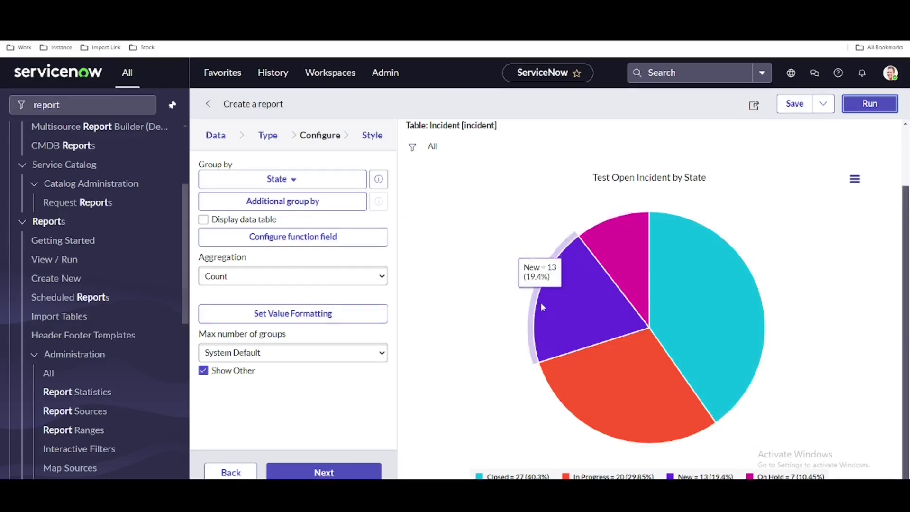
Filter the report to incidents where Active is true, rerun it to check the chart and save the report.
click(412, 147)
click(452, 234)
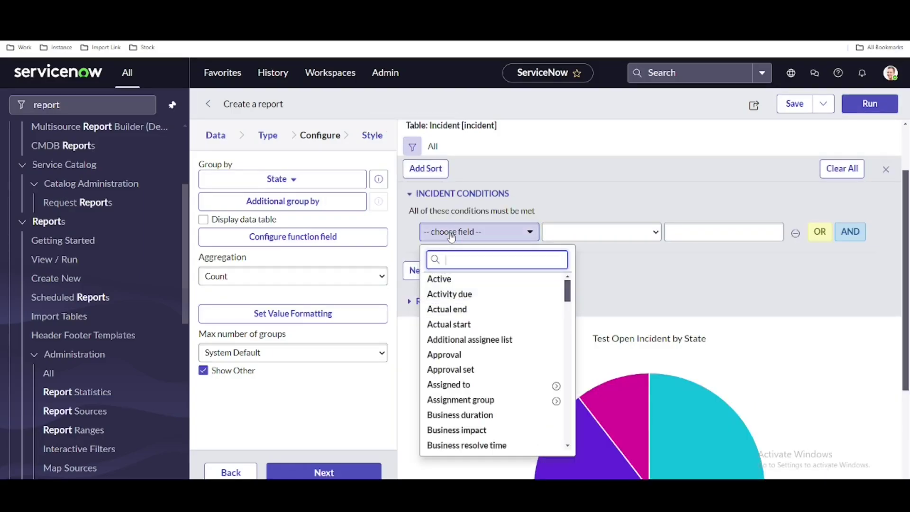
click(440, 279)
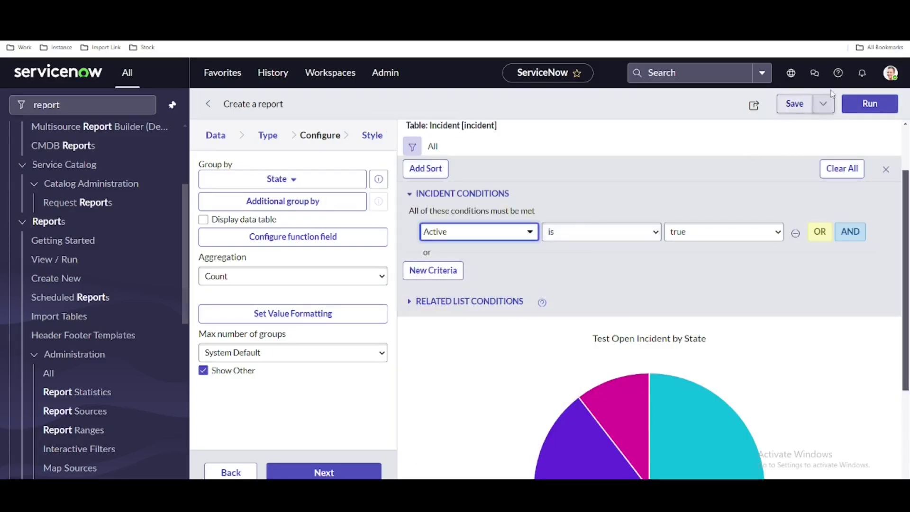
click(866, 108)
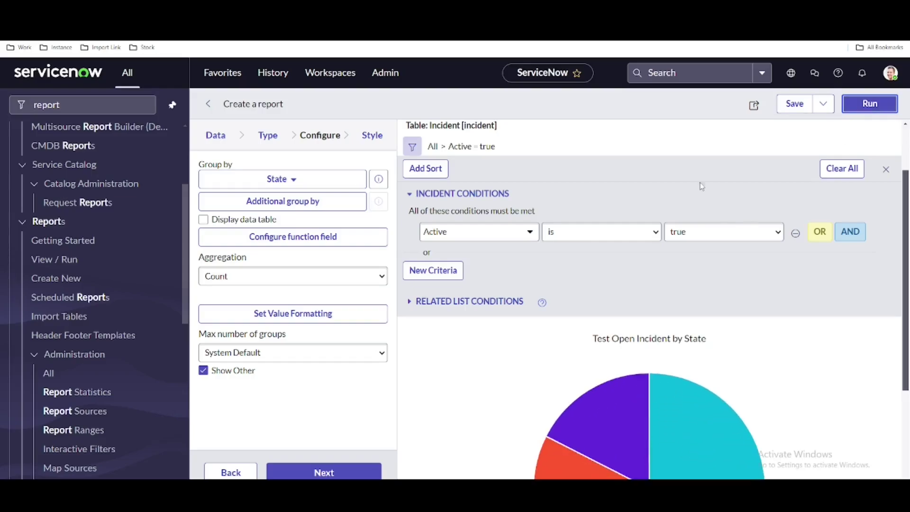
scroll(556, 188, down, 1)
scroll(556, 188, down, 2)
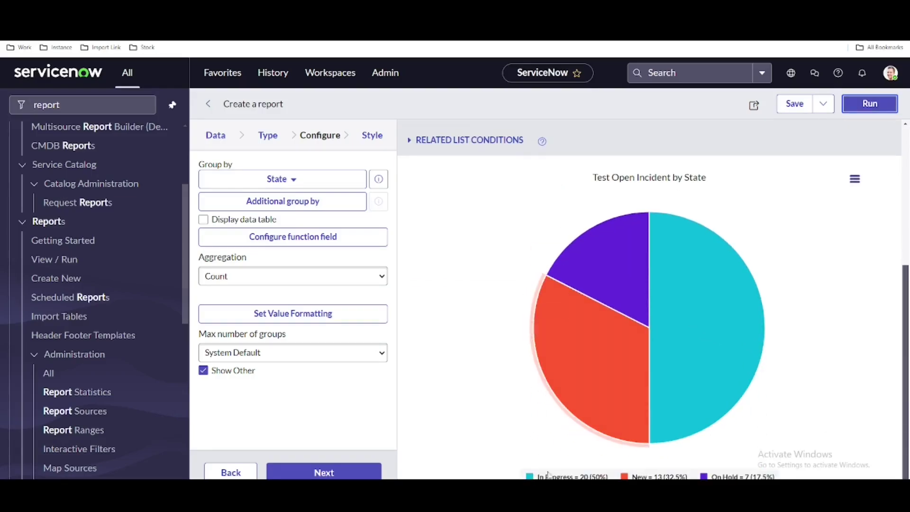
click(794, 103)
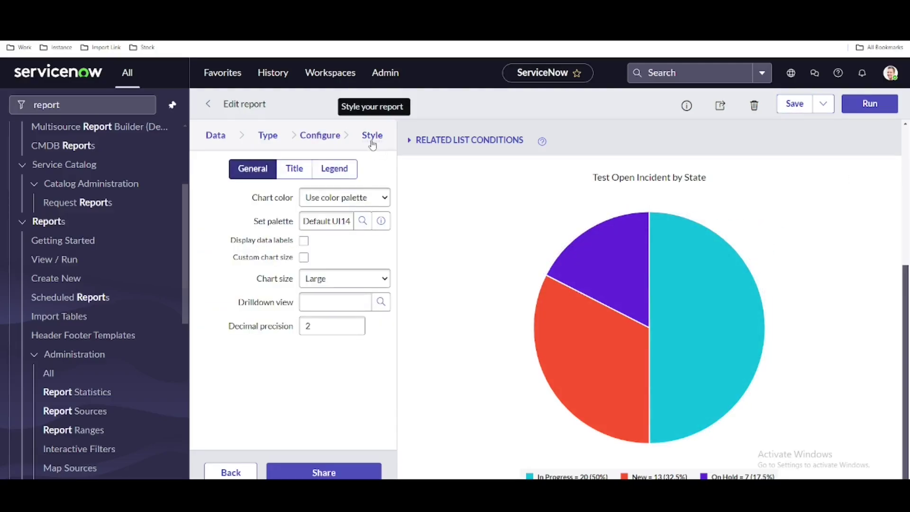
Try the Medium chart size in the report's style settings and rerun the report.
click(319, 279)
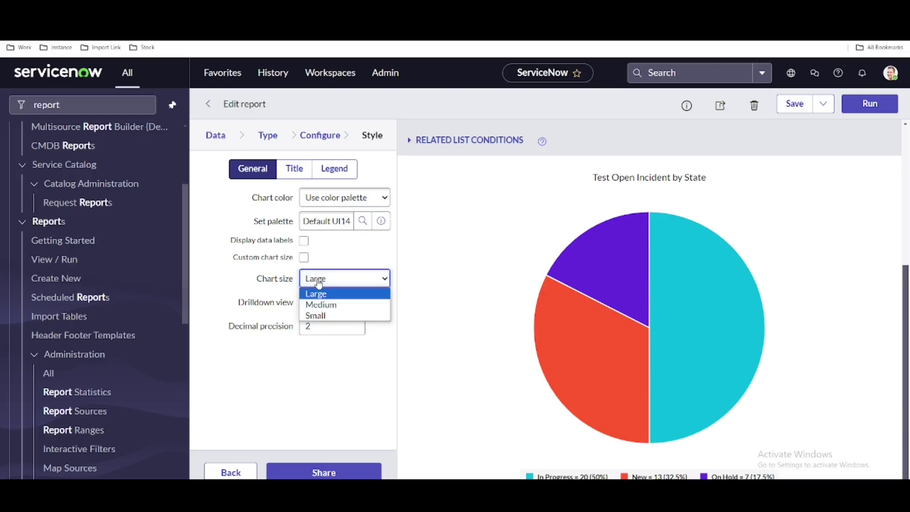
click(321, 304)
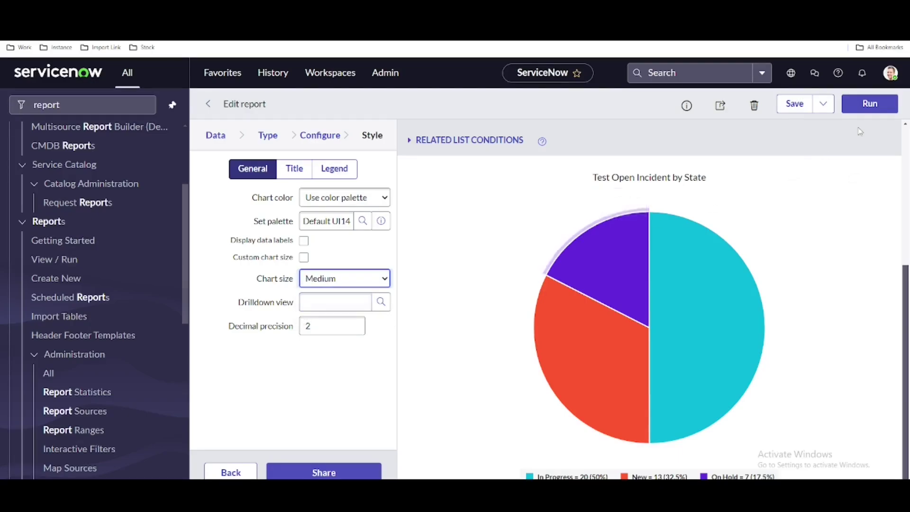
click(870, 105)
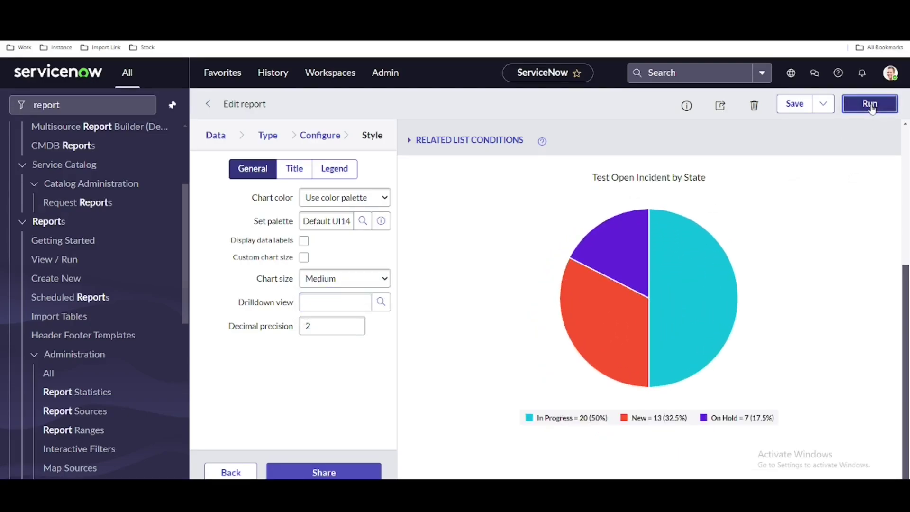
Set the report's chart size to Small, rerun it and save the report.
click(373, 278)
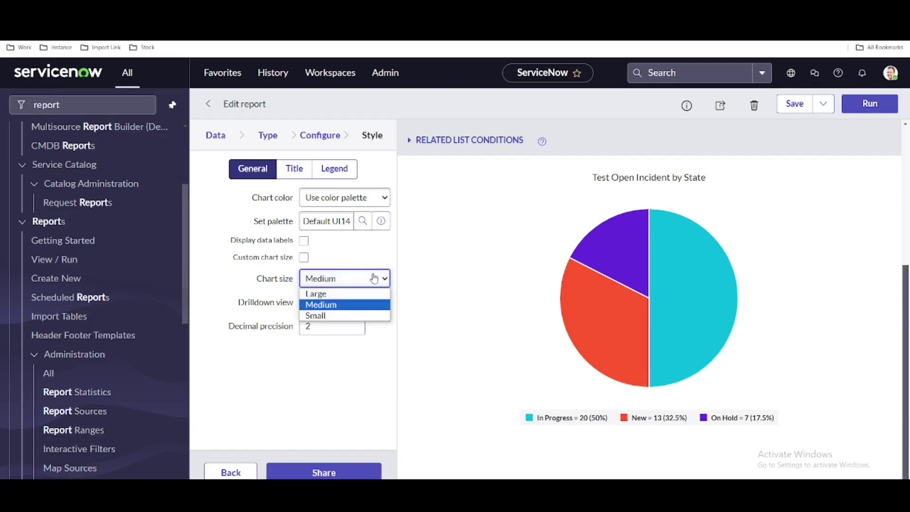
click(325, 316)
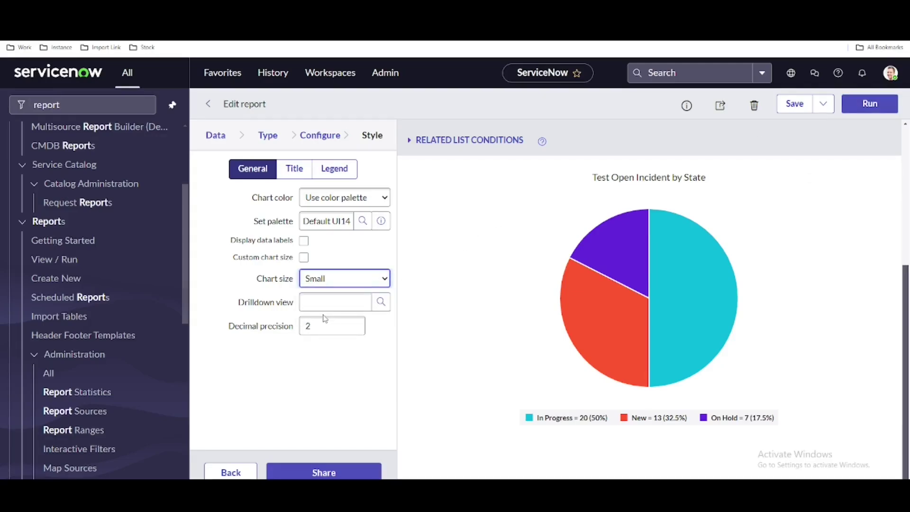
click(870, 104)
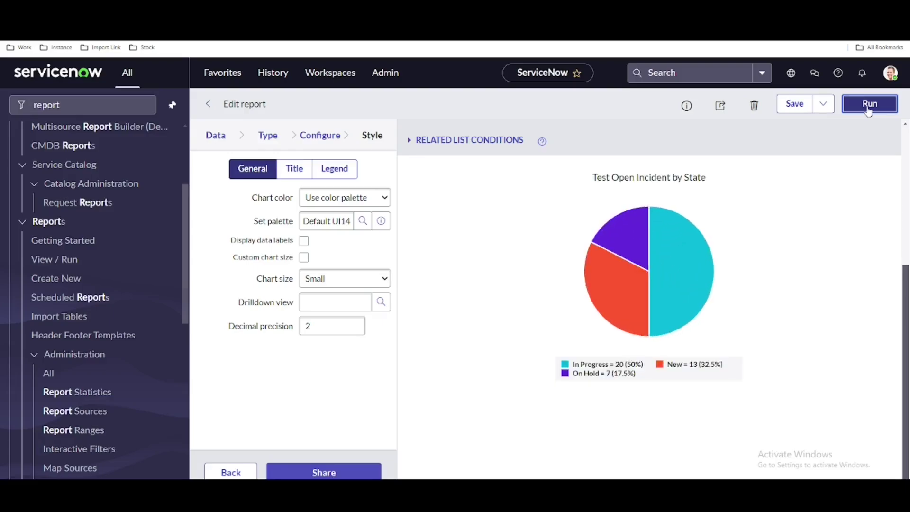
click(788, 109)
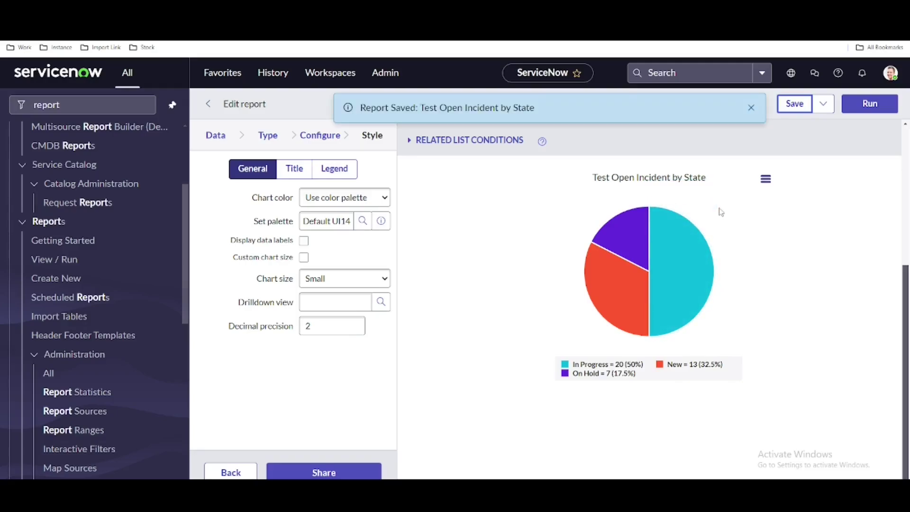
click(824, 106)
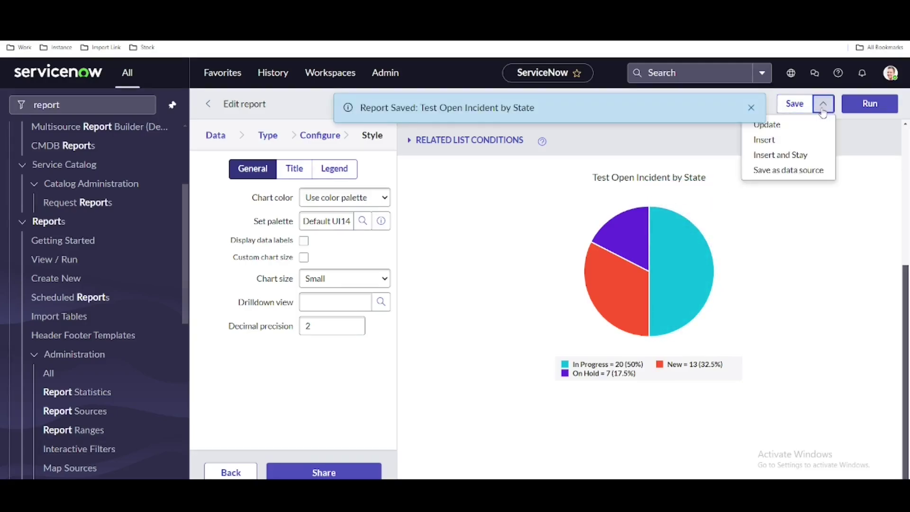
click(751, 107)
click(748, 108)
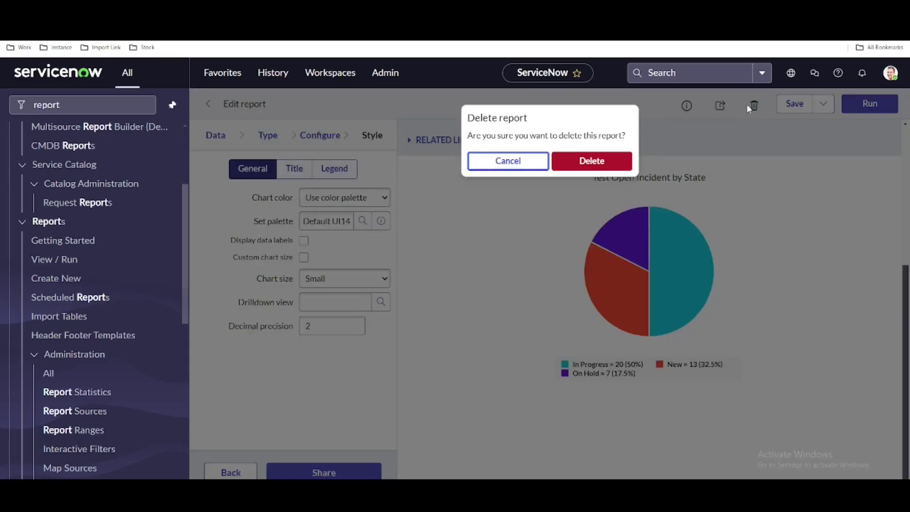
click(530, 164)
Add the Test Open Incident by State report to the My Dashboard Training dashboard.
click(720, 105)
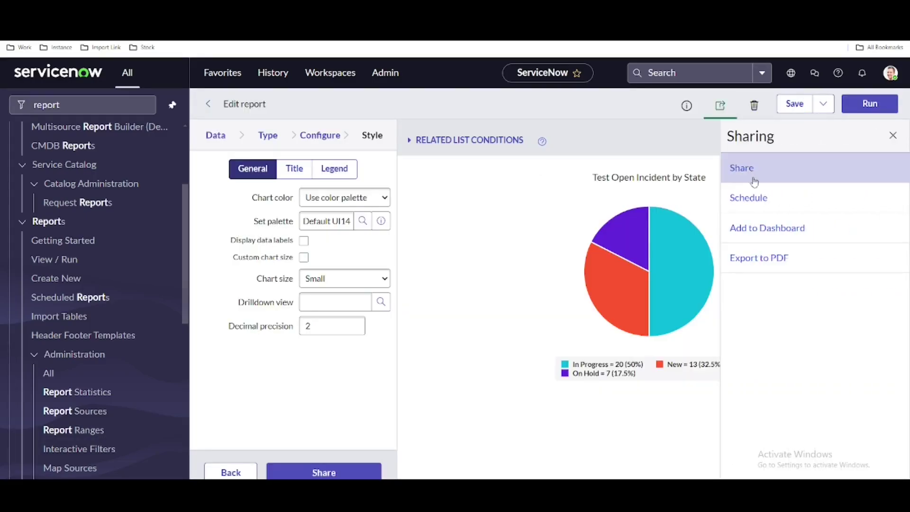
click(761, 229)
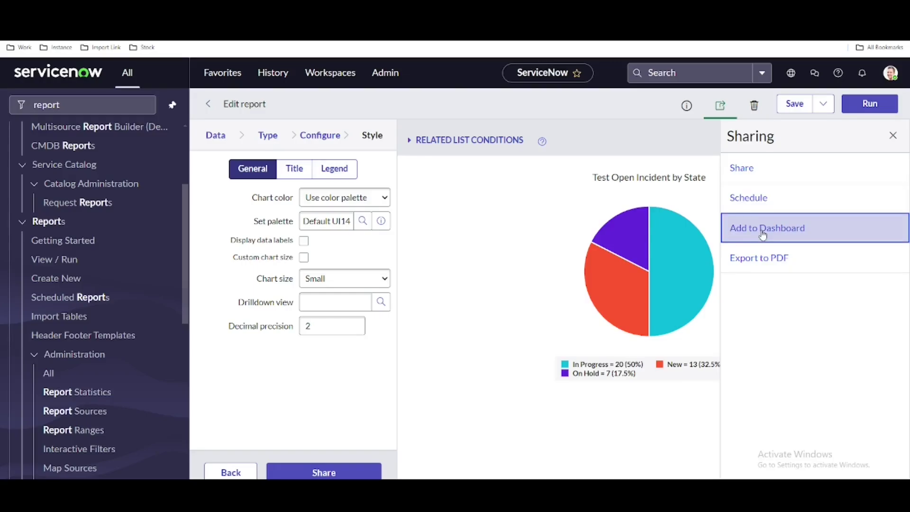
click(585, 158)
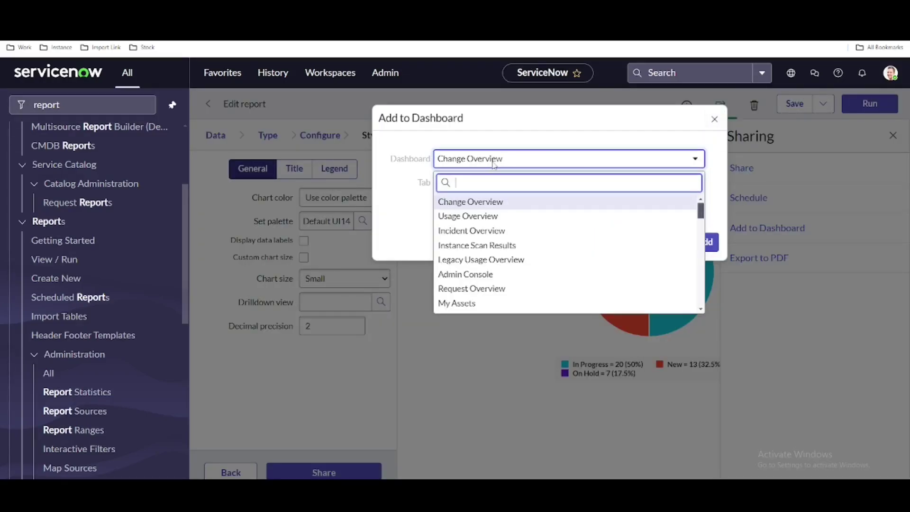
text(my)
click(488, 218)
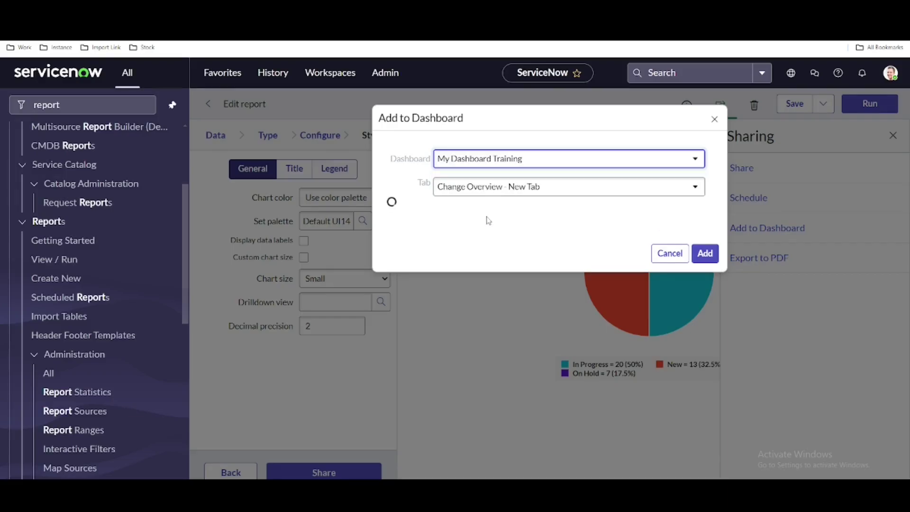
click(704, 242)
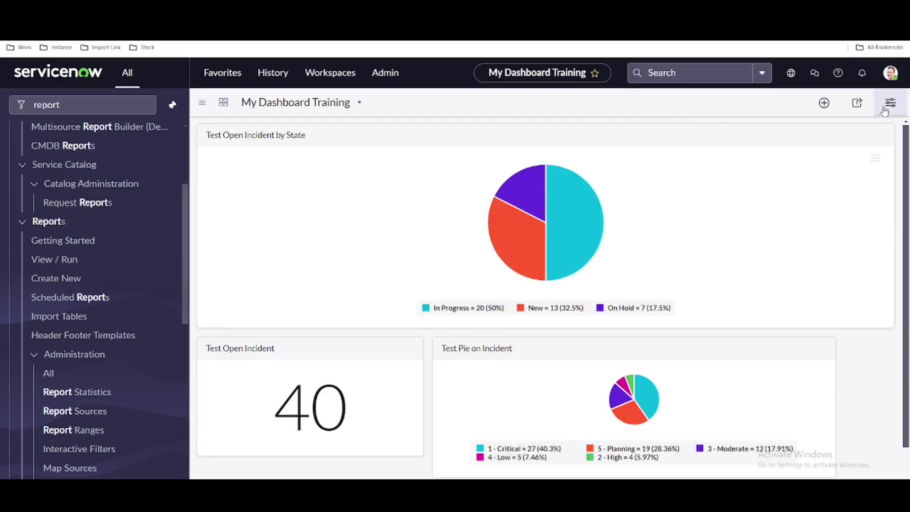
Make the dashboard editable and shrink the Test Open Incident by State and Test Pie on Incident widgets.
click(824, 103)
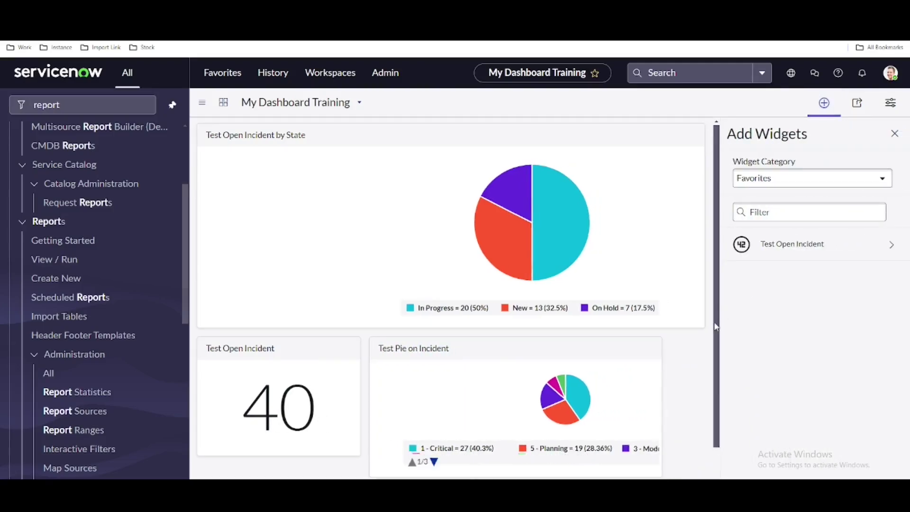
drag(717, 327, 448, 255)
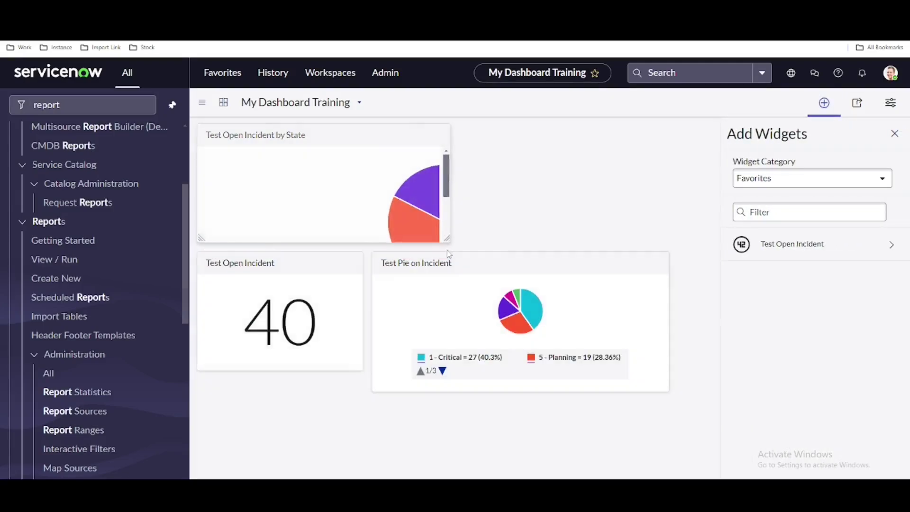
drag(667, 390, 539, 334)
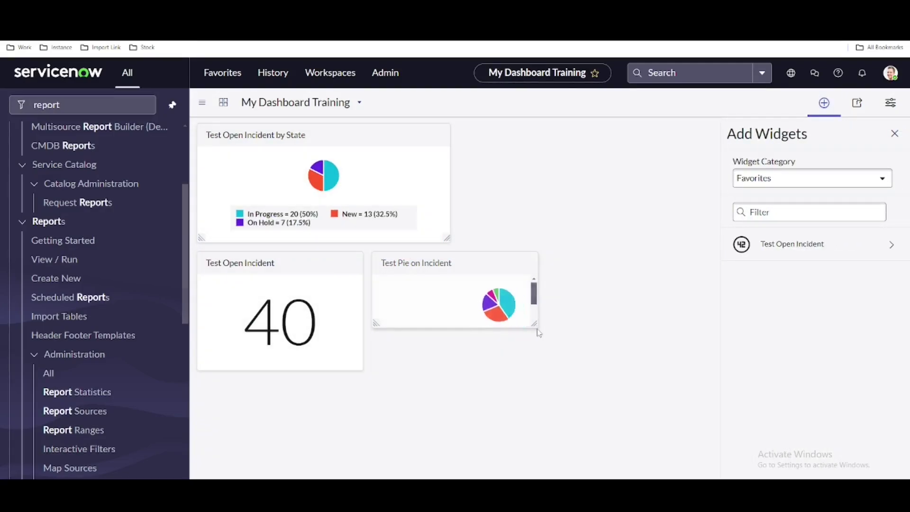
Arrange the widgets in one row as Test Open Incident, Test Pie on Incident and a narrowed Test Open Incident by State.
drag(331, 137, 453, 202)
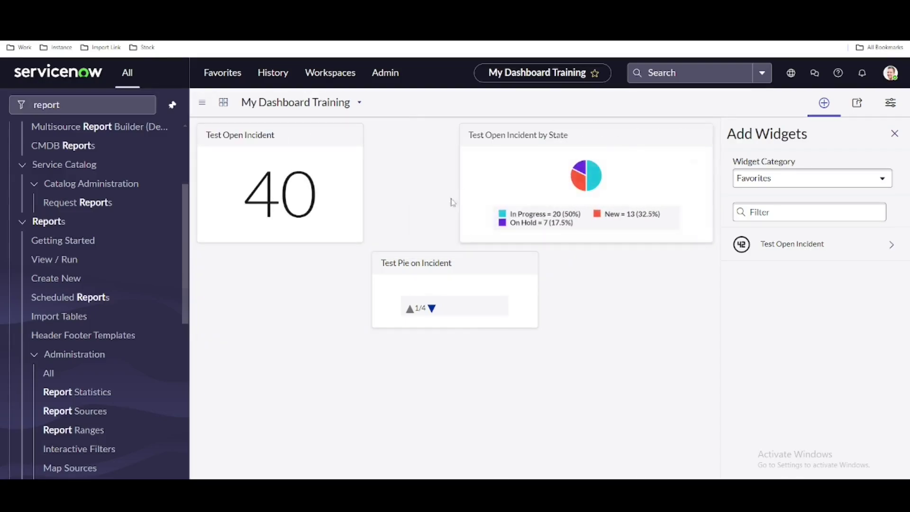
drag(427, 260, 422, 184)
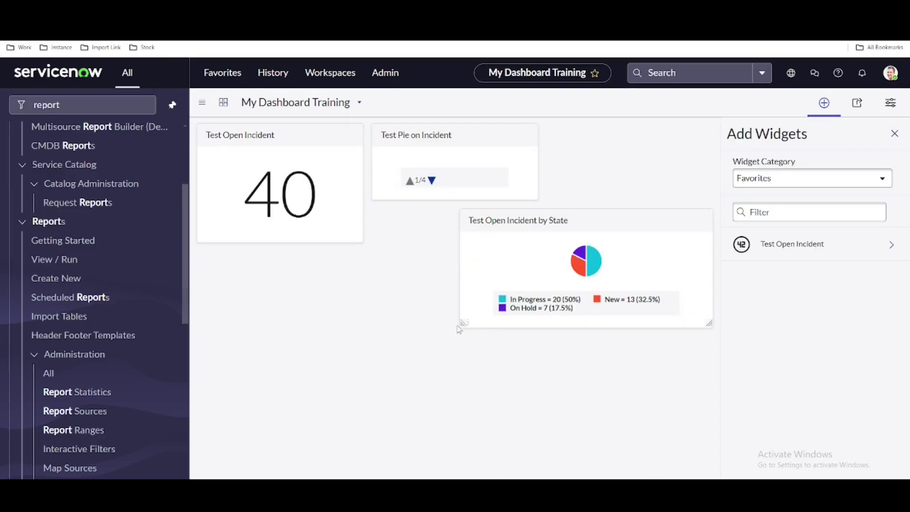
drag(460, 324, 535, 294)
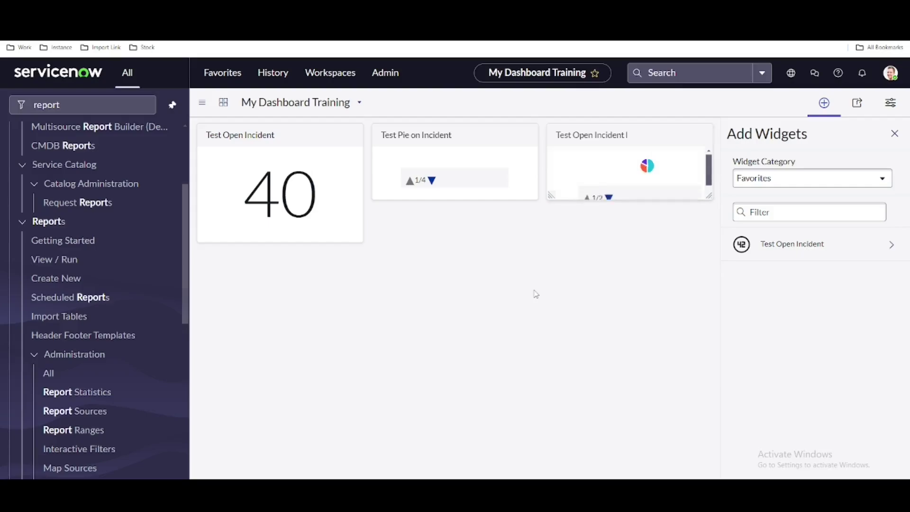
click(894, 134)
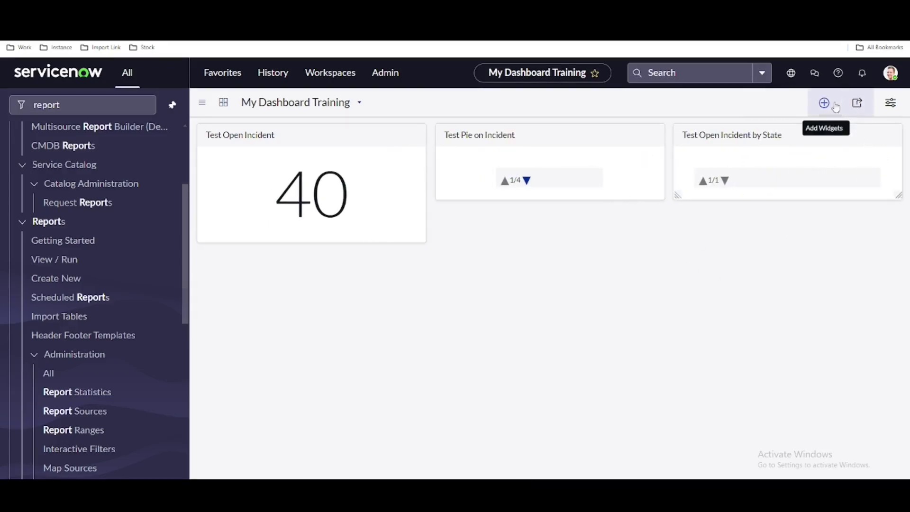
Open the dashboard configuration and make the two pie chart widgets equally taller so their charts fit.
click(886, 106)
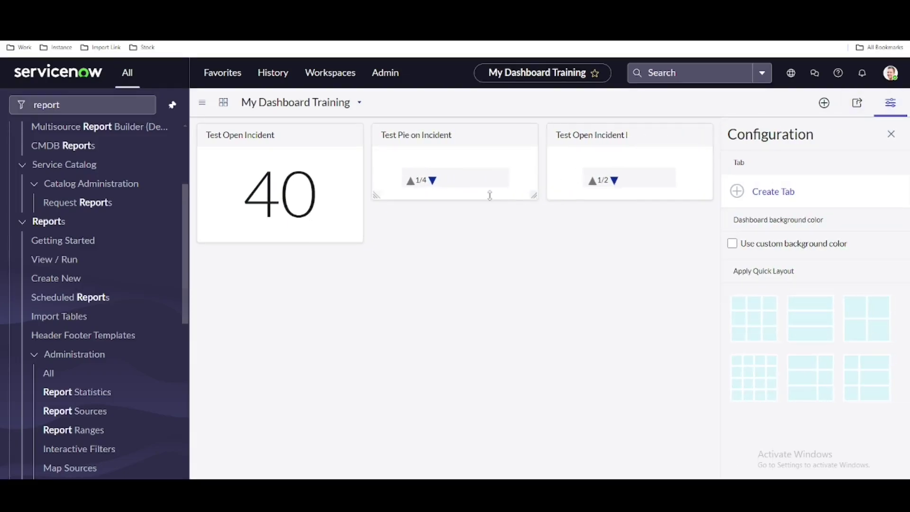
drag(489, 198, 491, 302)
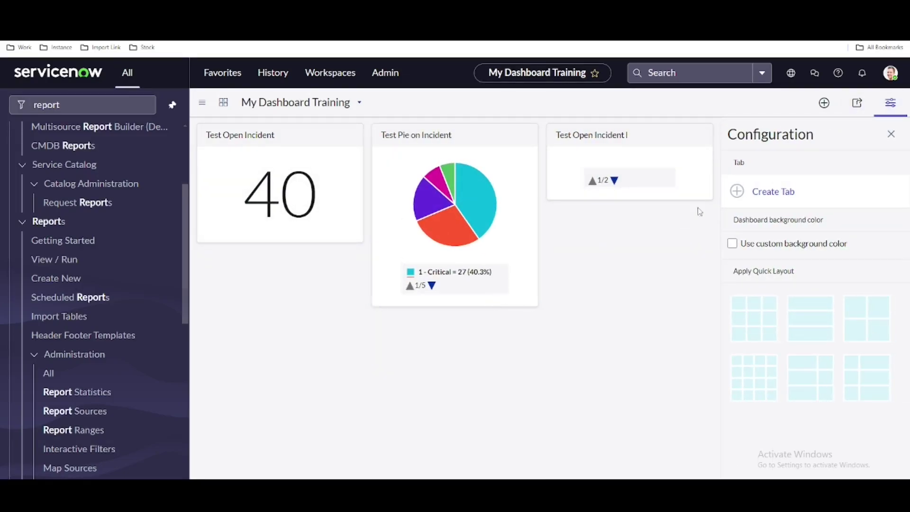
drag(671, 199, 654, 300)
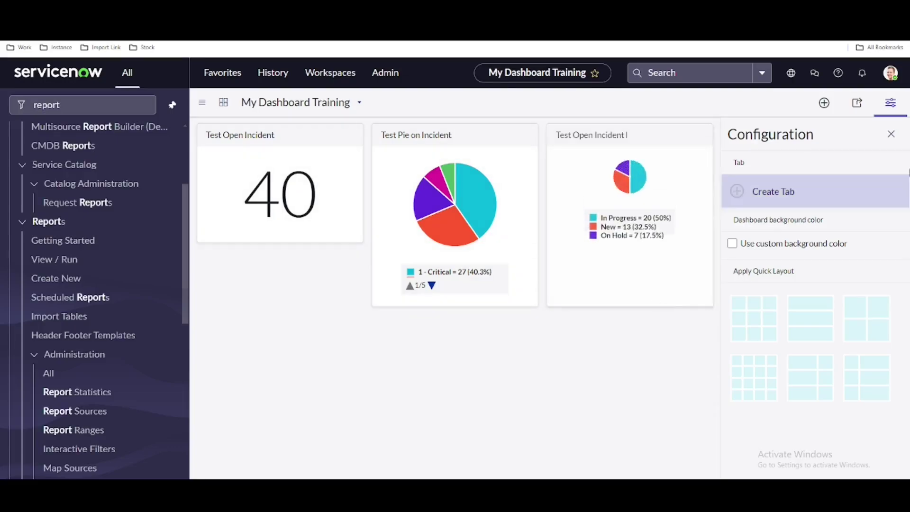
Make both pie chart widgets taller, close the dashboard configuration, and page through the Test Pie on Incident legend.
click(891, 135)
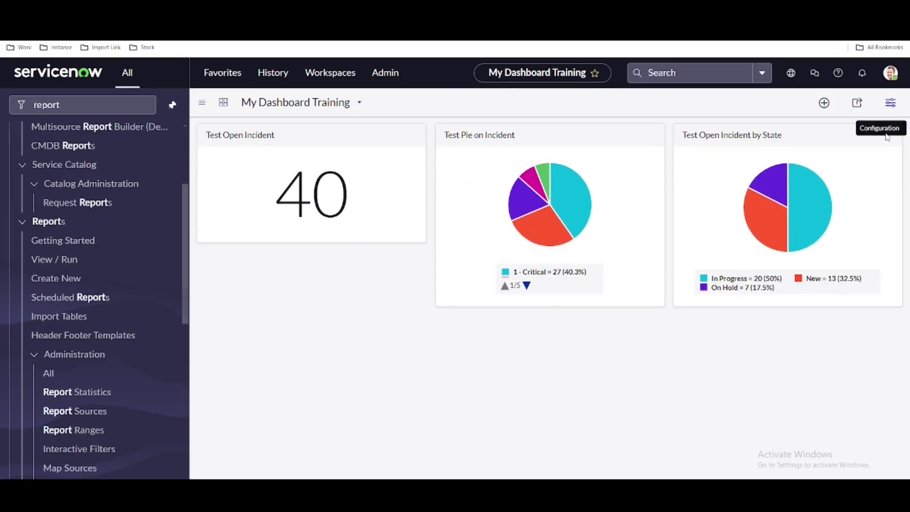
click(887, 106)
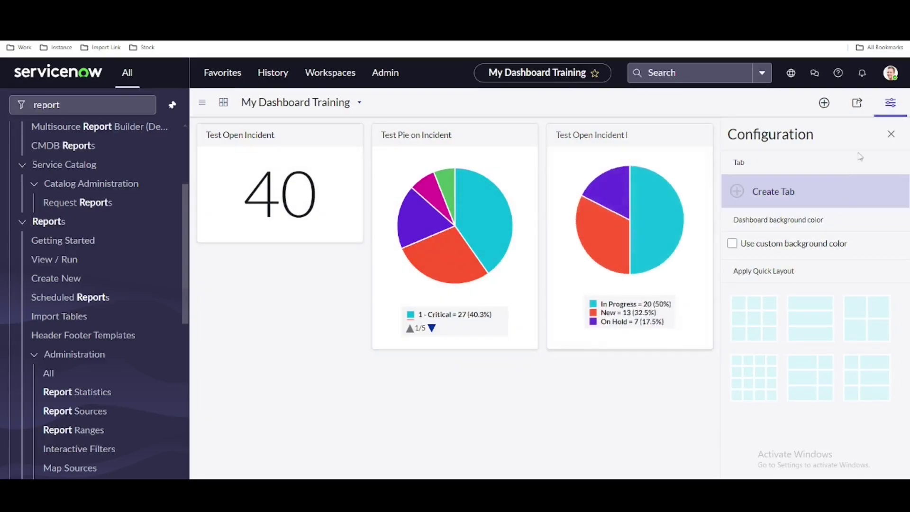
click(892, 133)
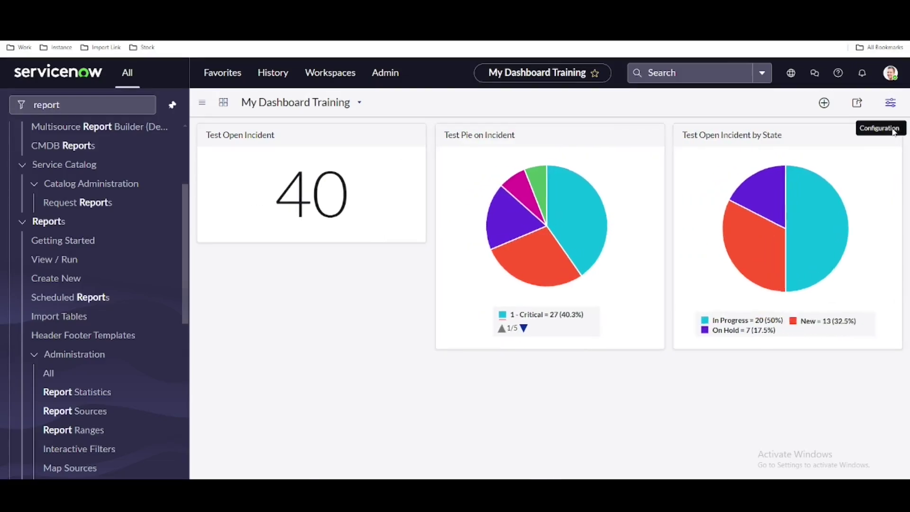
click(526, 328)
click(527, 328)
click(527, 329)
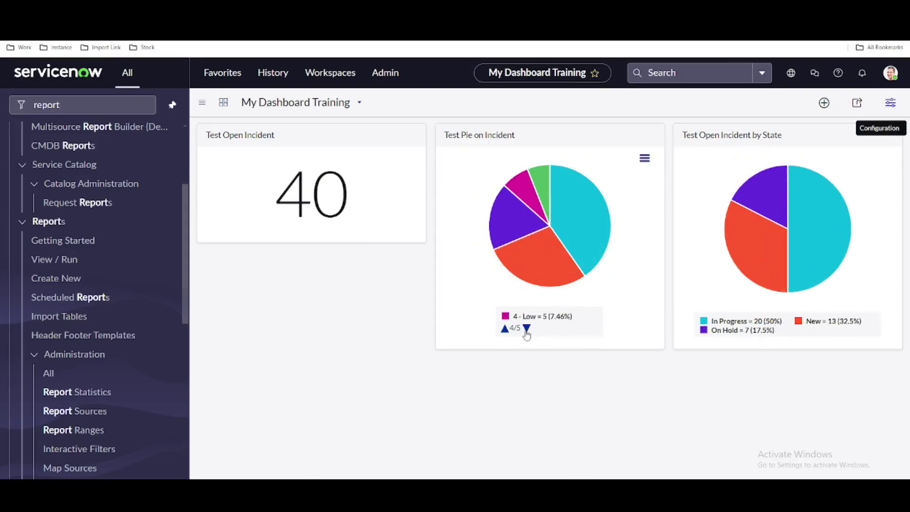
click(527, 329)
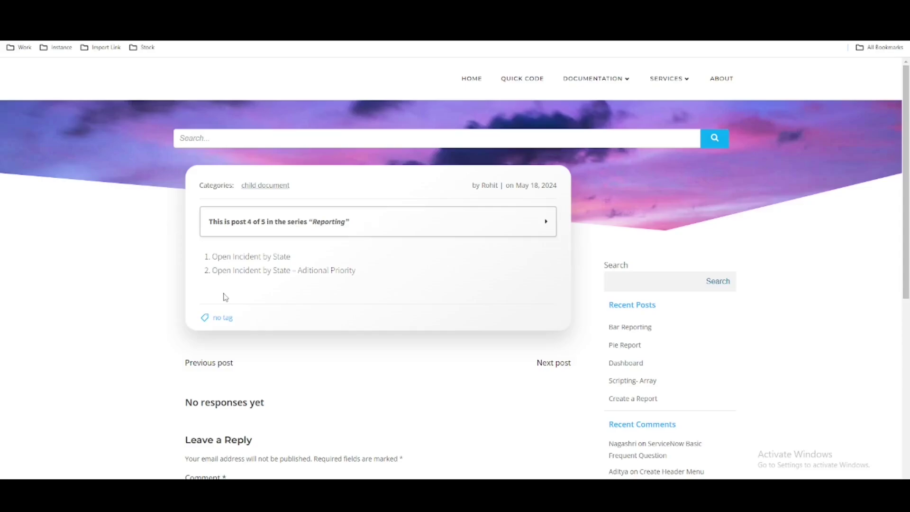
Switch to the Reporting notes website, open the Bar Reporting post and copy the title "Test Open Incident by assignee".
click(279, 225)
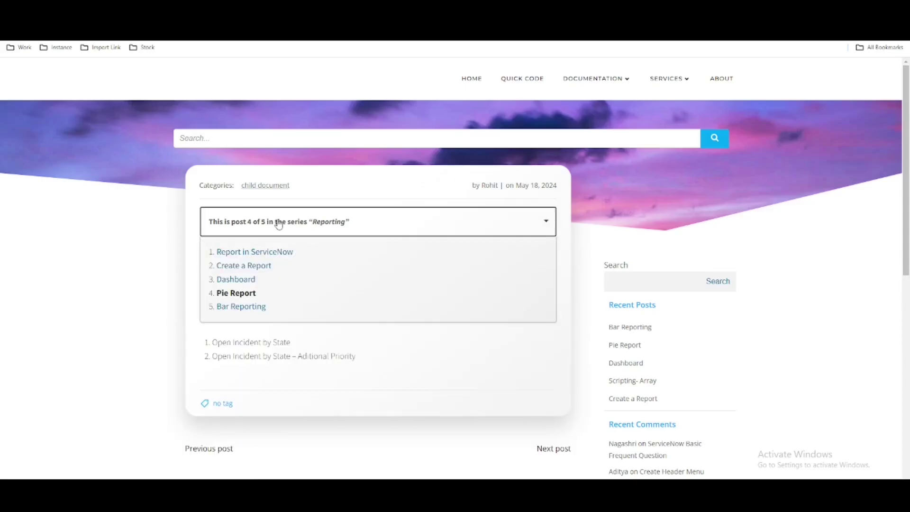
click(242, 307)
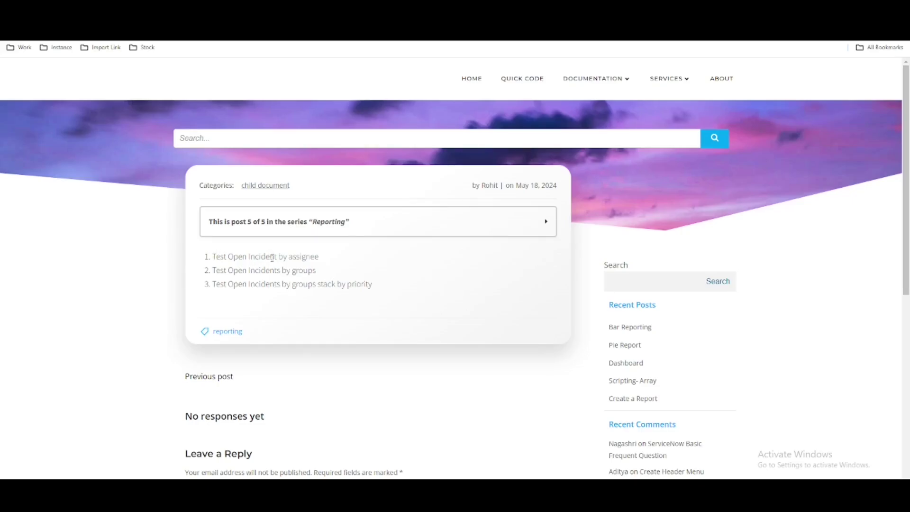
drag(320, 260, 209, 261)
key(ctrl+c)
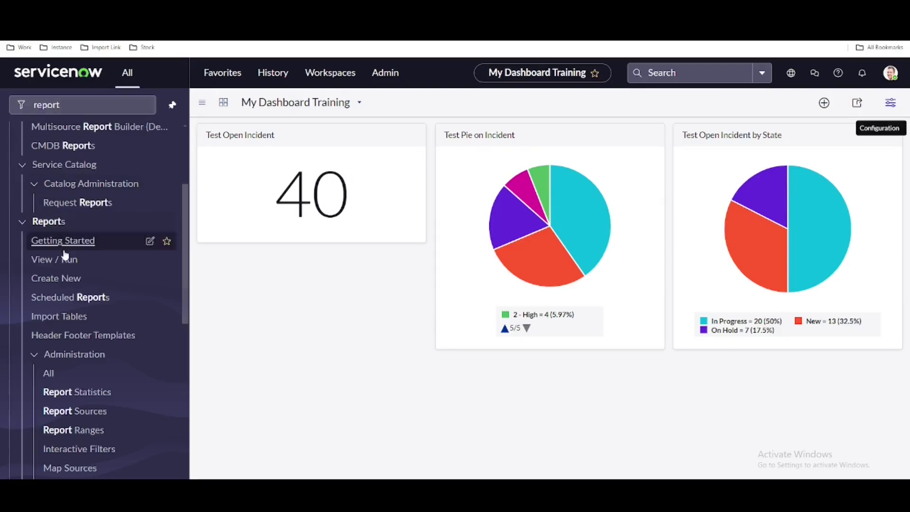
Return to ServiceNow and create a report named "Test Open Incident by assignee" on the Incident [incident] table.
click(61, 279)
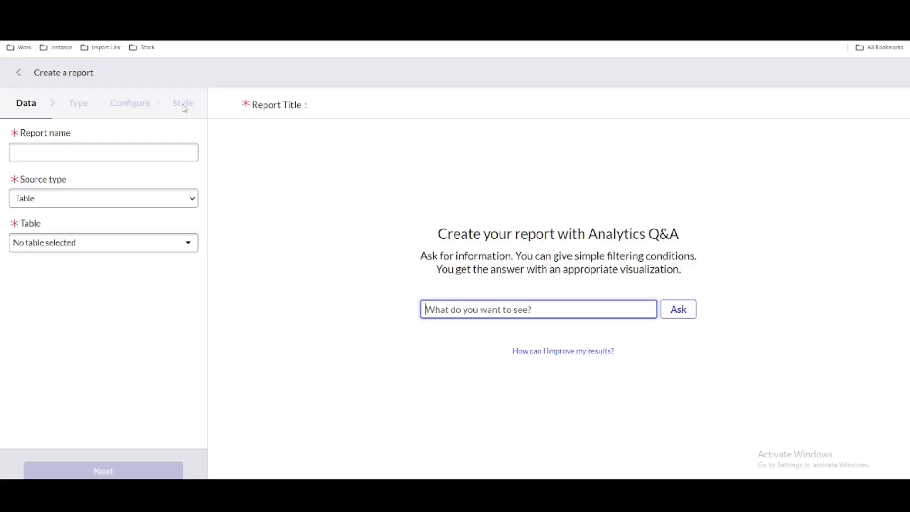
click(133, 150)
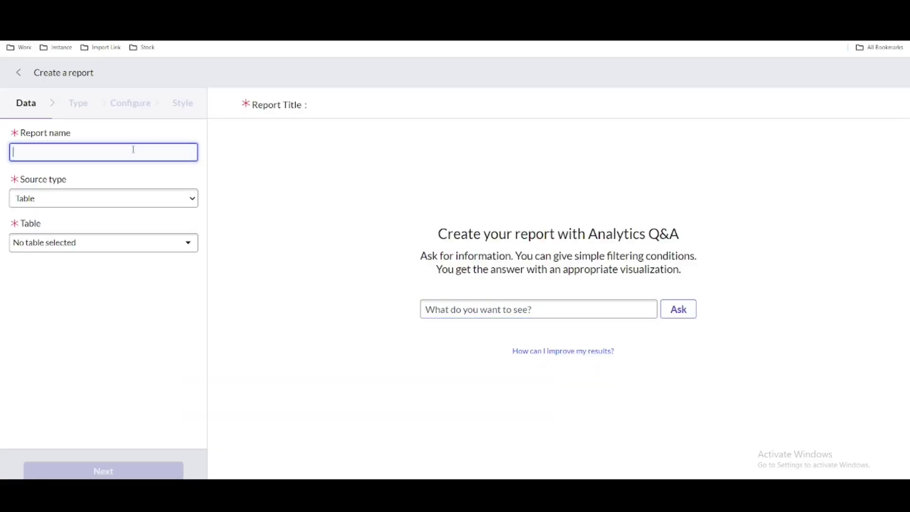
key(ctrl+v)
click(134, 251)
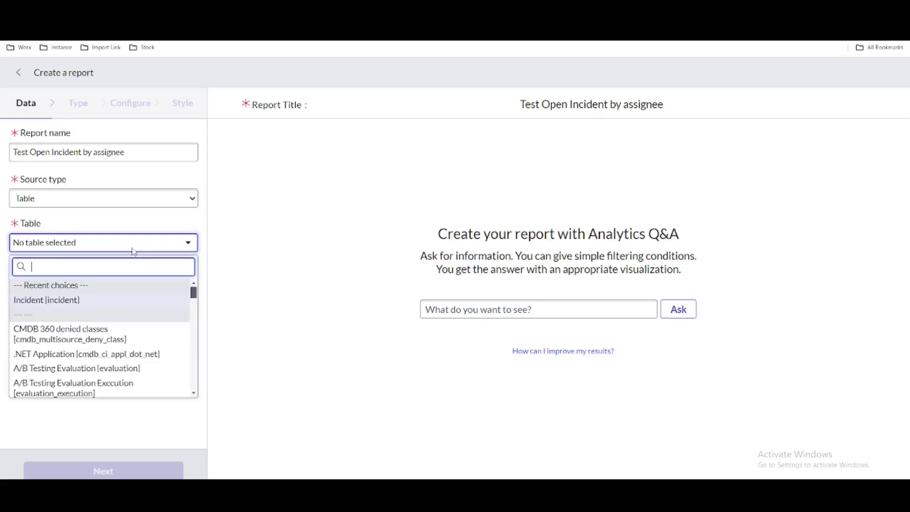
click(122, 299)
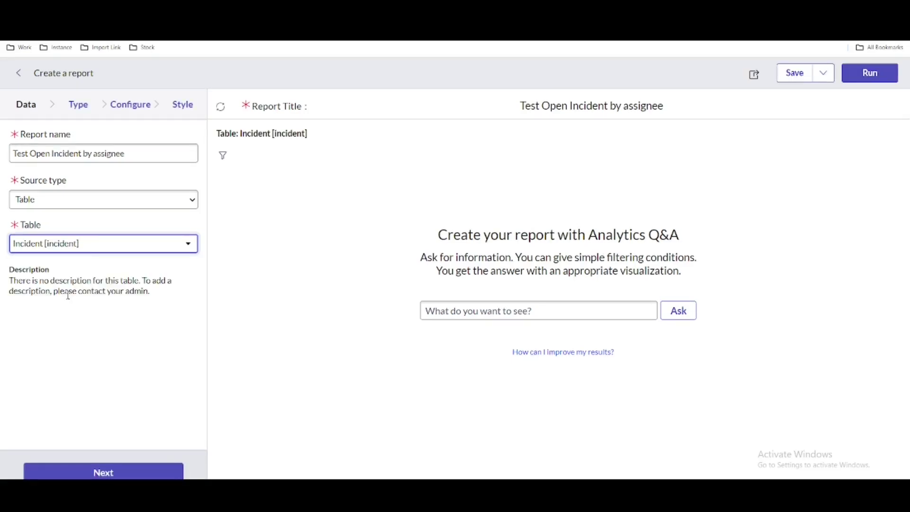
Choose the Bar visualization for the report and continue to its configuration.
click(84, 111)
scroll(120, 201, down, 2)
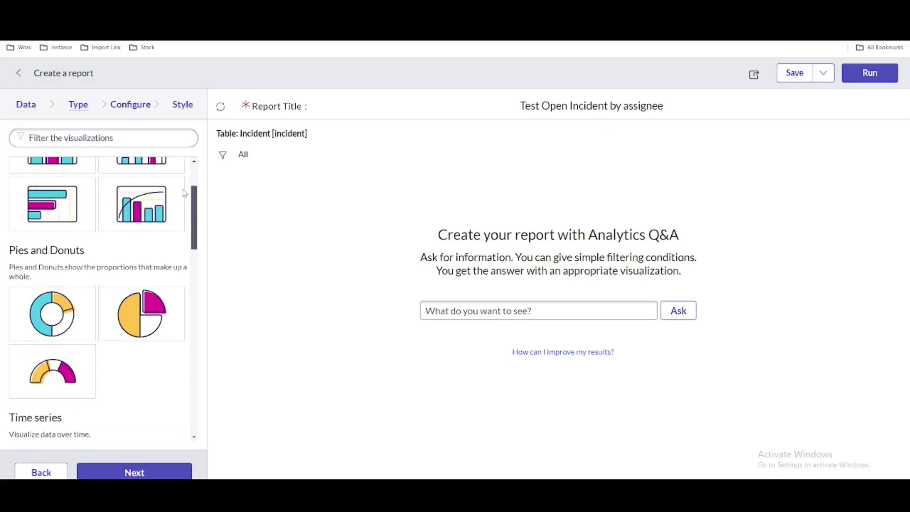
scroll(120, 201, up, 2)
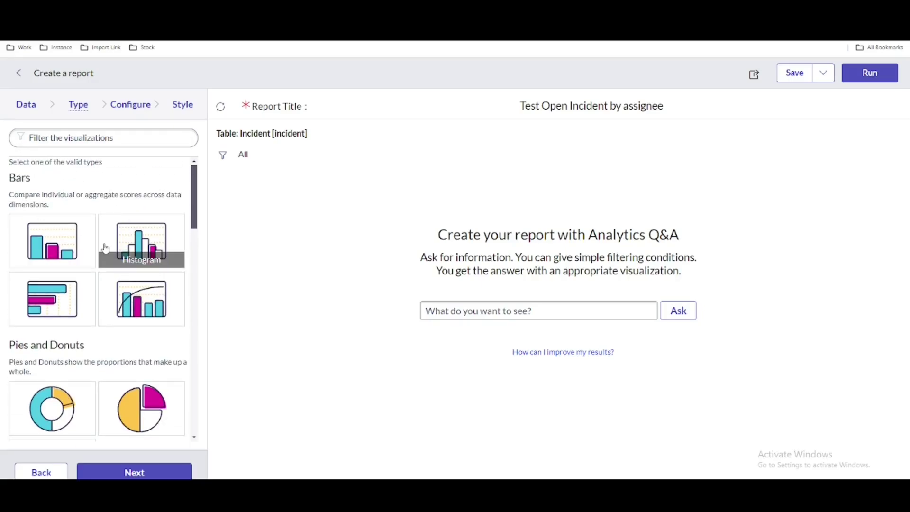
click(43, 244)
scroll(166, 178, down, 2)
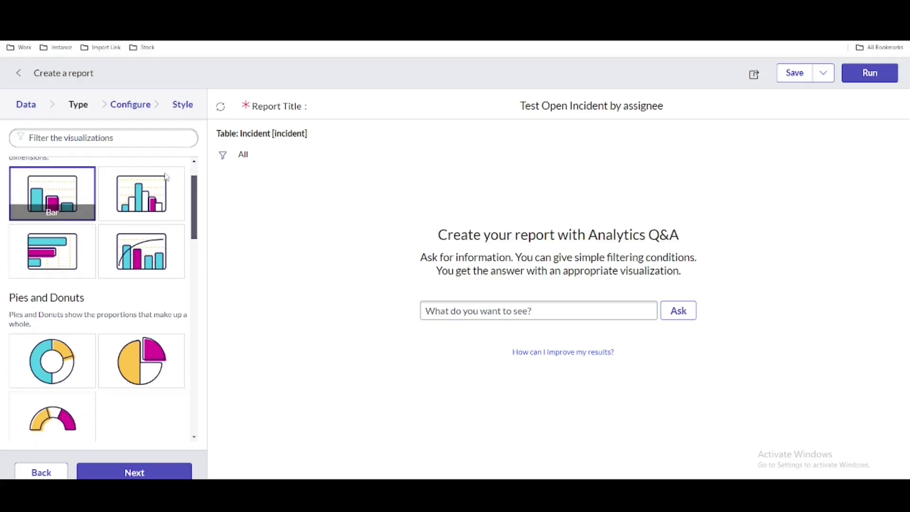
click(138, 471)
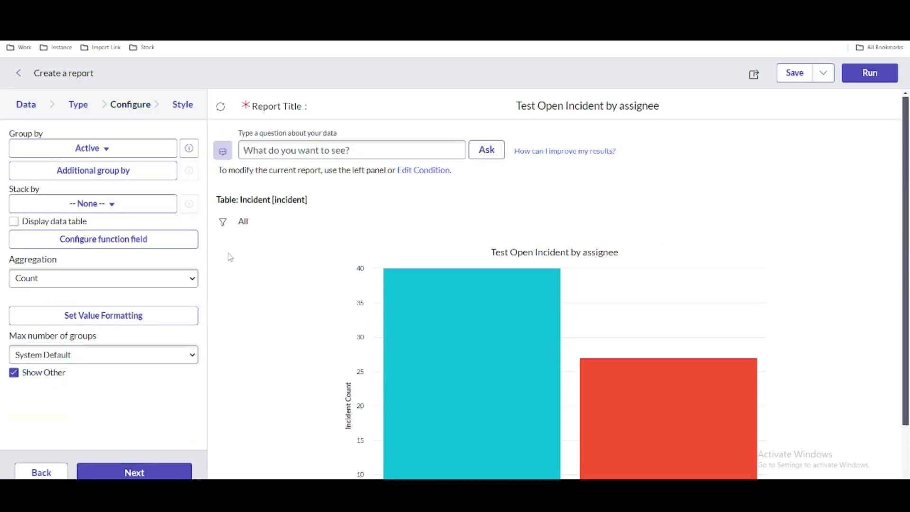
Filter the report with the condition Active is true and run it.
click(223, 221)
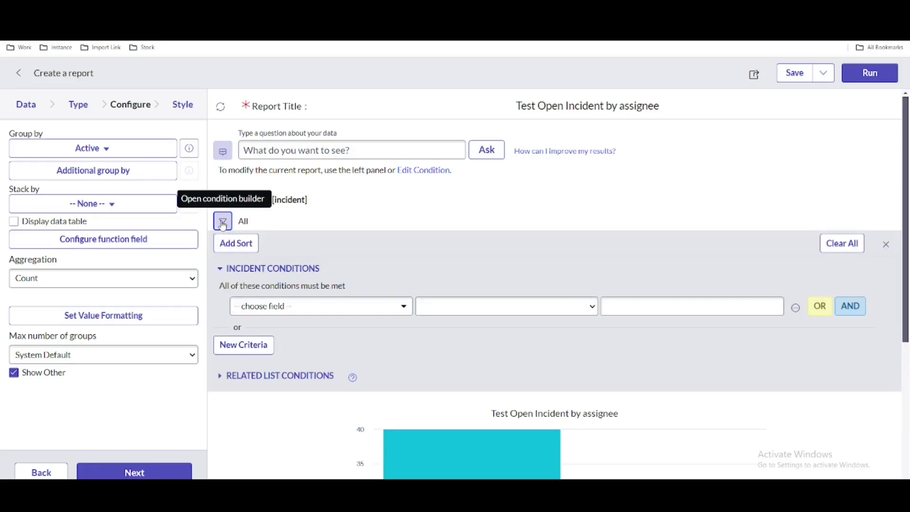
click(334, 312)
text(ac)
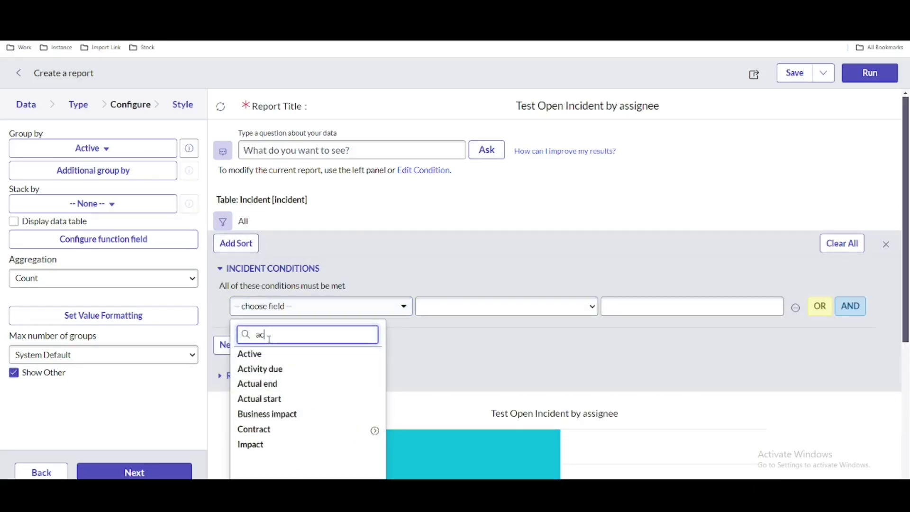
click(258, 360)
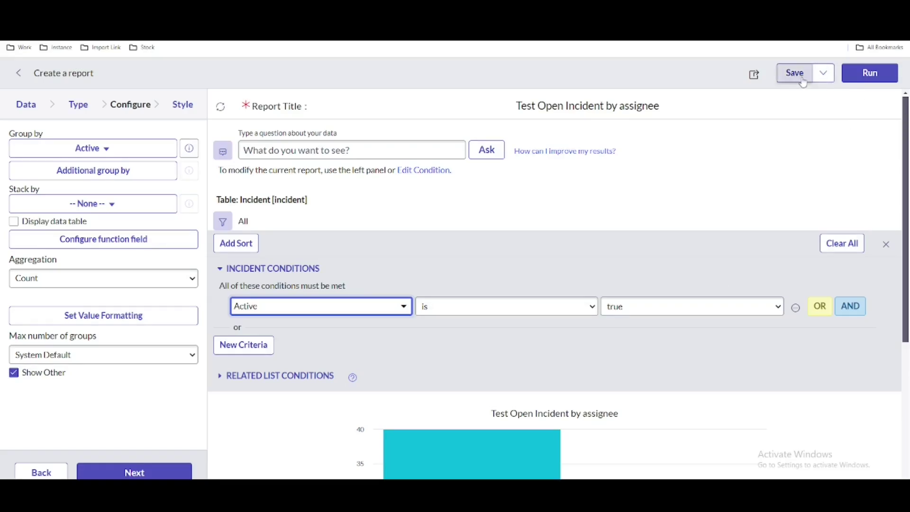
click(872, 73)
scroll(534, 240, down, 4)
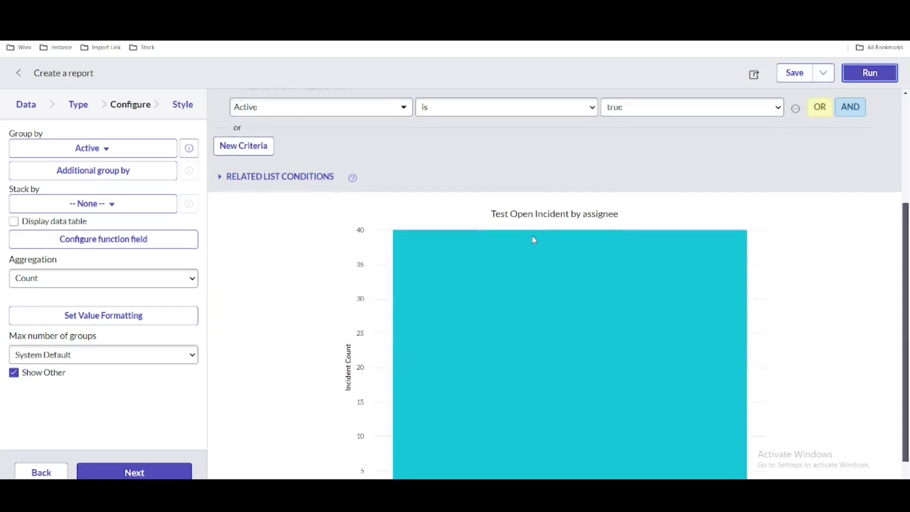
scroll(423, 279, up, 2)
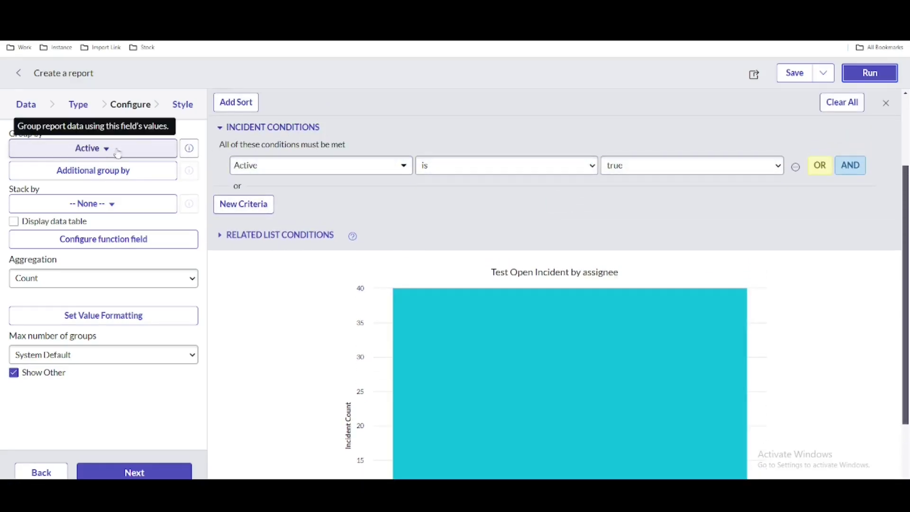
Group the bar report by Assigned to, run it and inspect the incident bars per assignee.
click(332, 10)
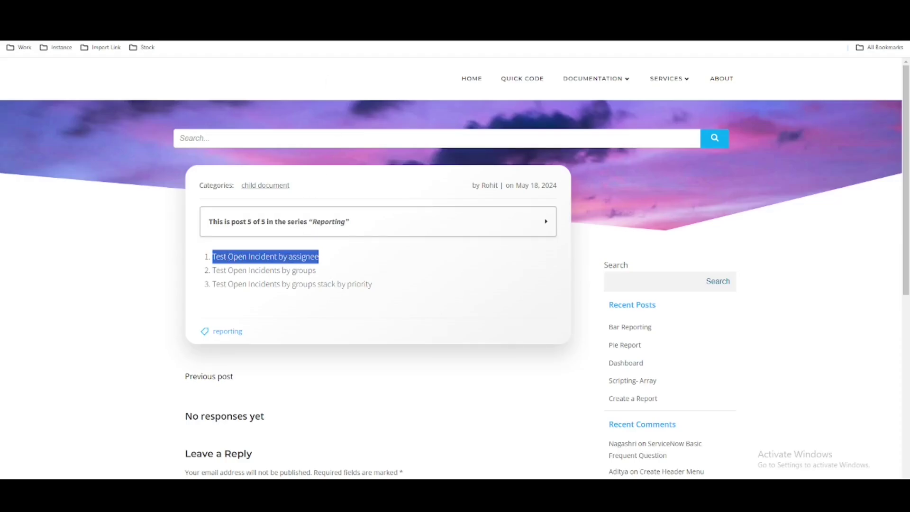
key(ctrl+shift+Tab)
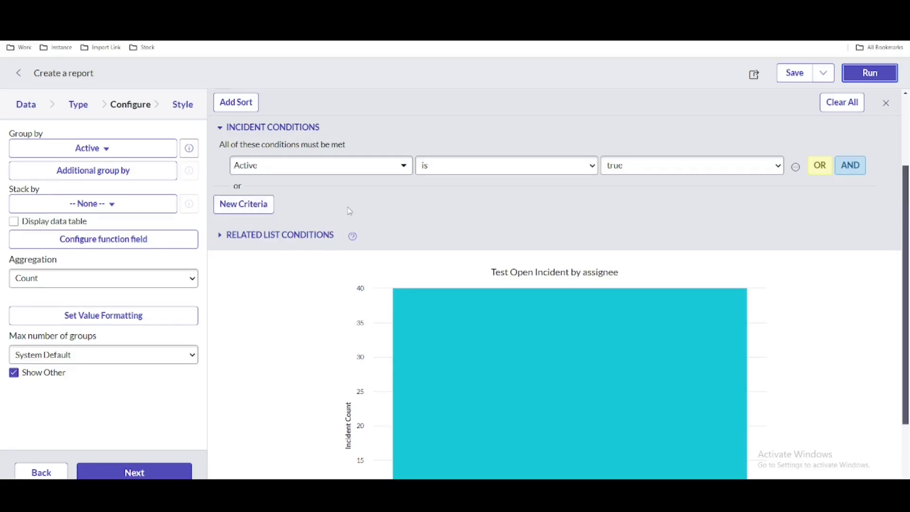
click(105, 151)
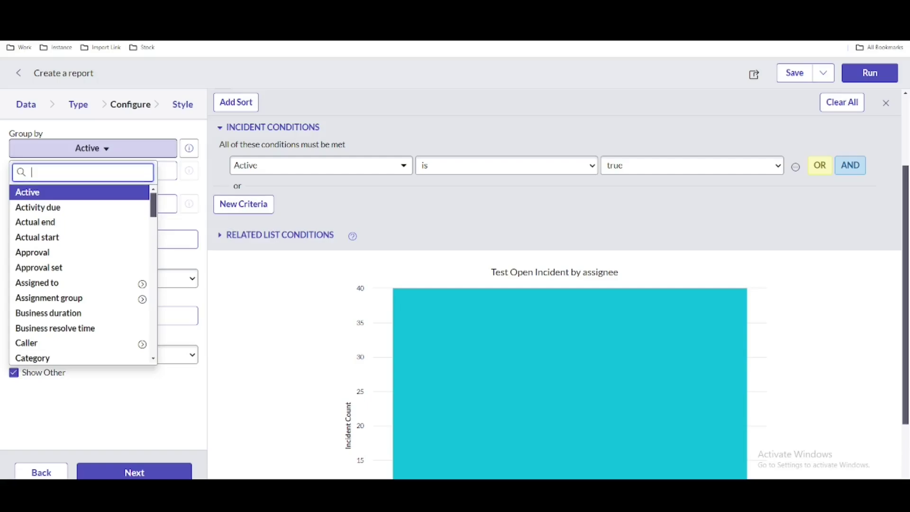
text(ass)
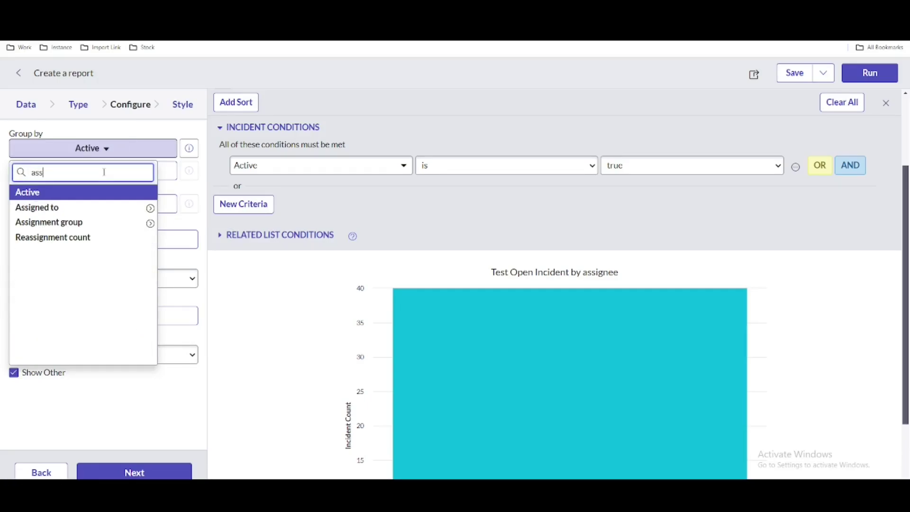
click(69, 207)
click(870, 72)
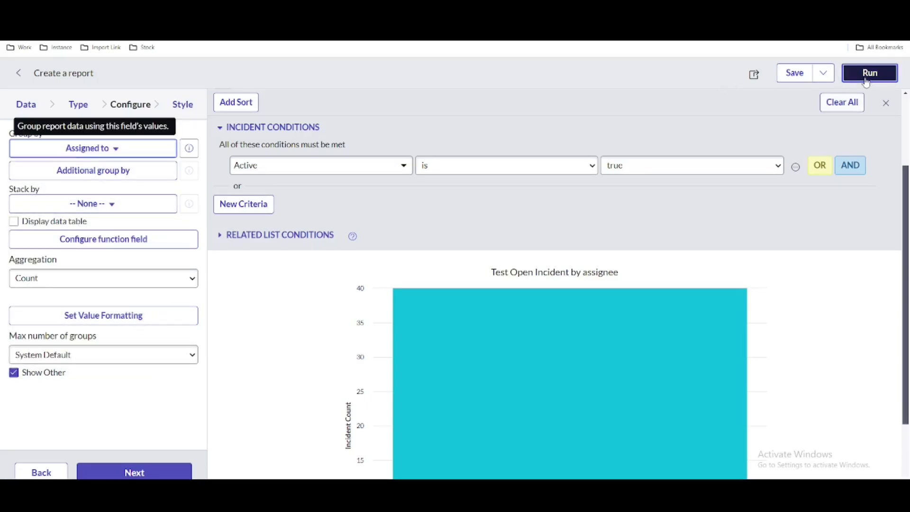
scroll(561, 162, down, 2)
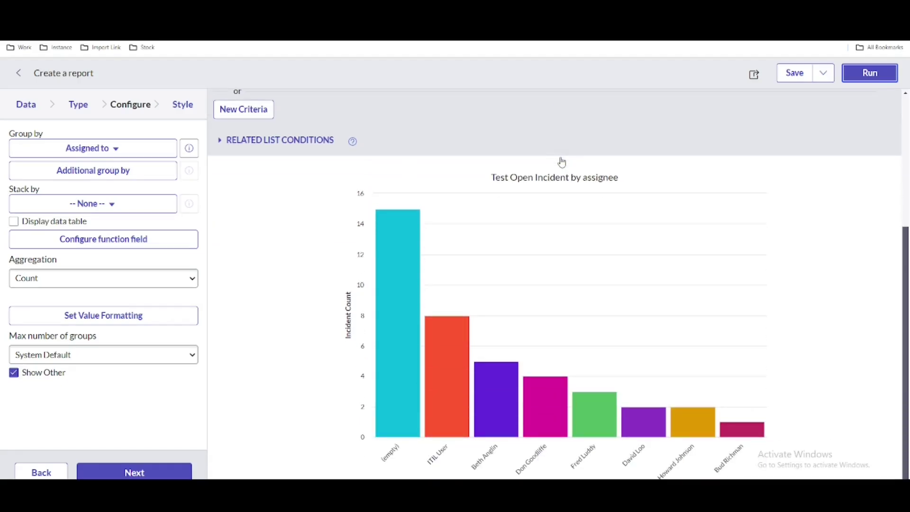
mouse_move(405, 227)
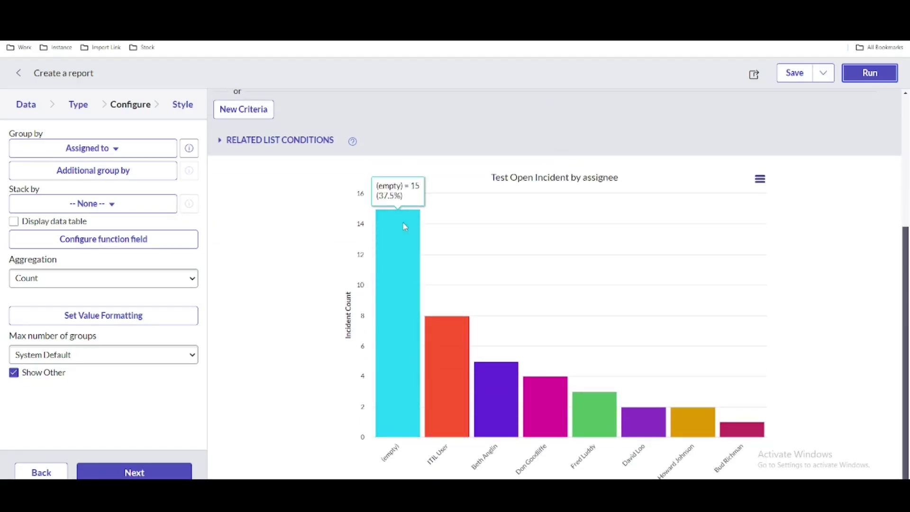
mouse_move(505, 402)
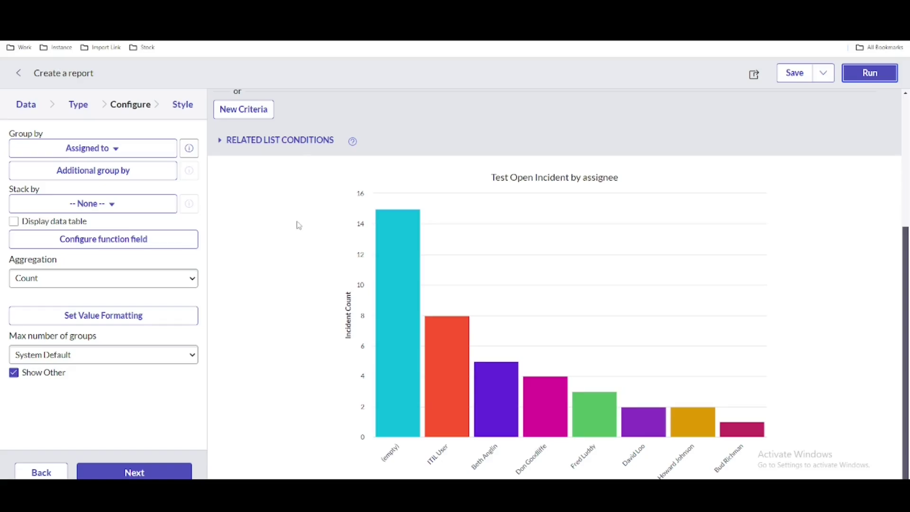
scroll(301, 246, up, 4)
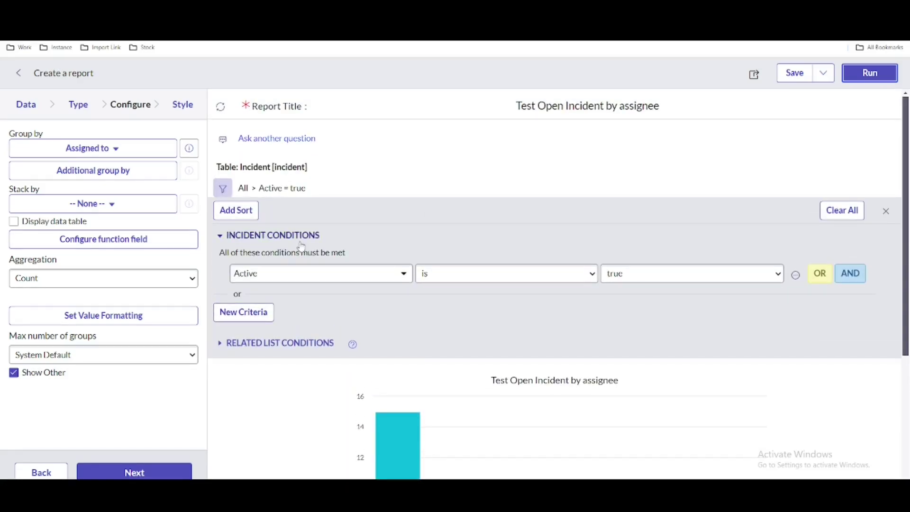
Save the assignee bar report and add it to New Tab 1 of the My Dashboard Training dashboard.
click(796, 81)
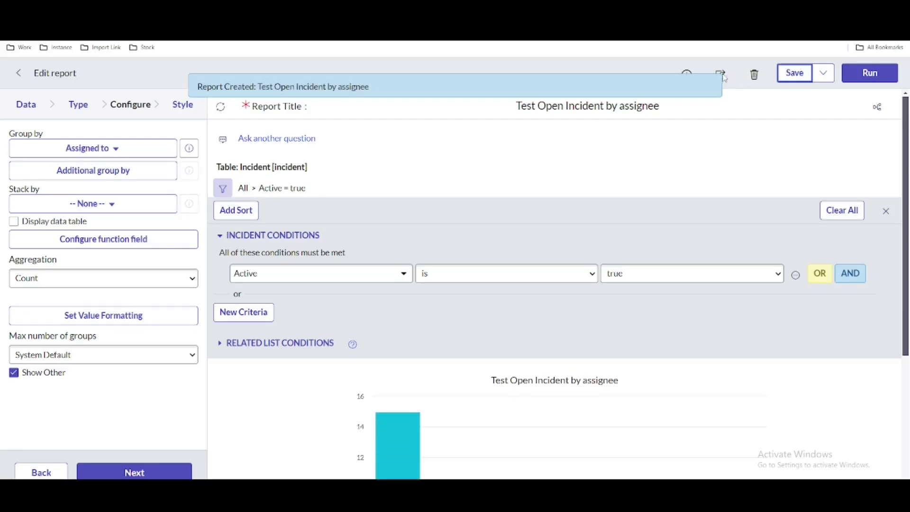
mouse_move(720, 79)
click(714, 81)
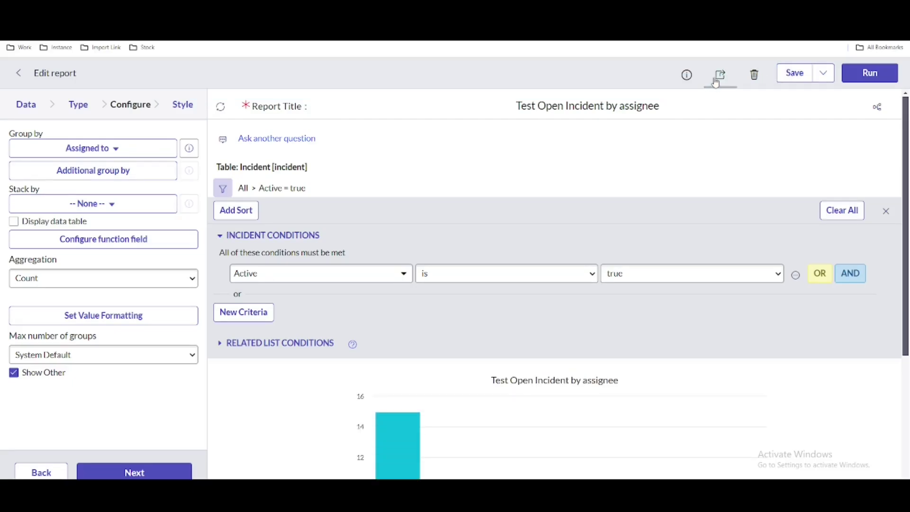
click(721, 76)
click(748, 203)
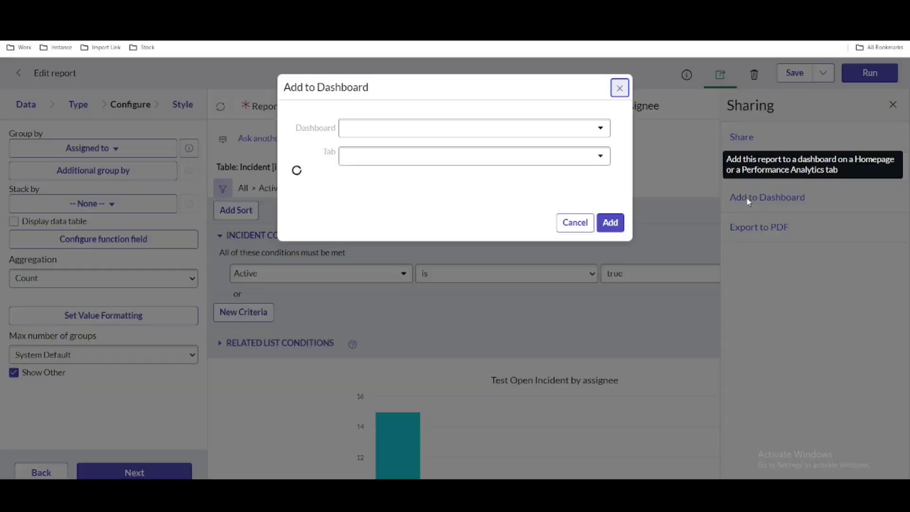
click(480, 131)
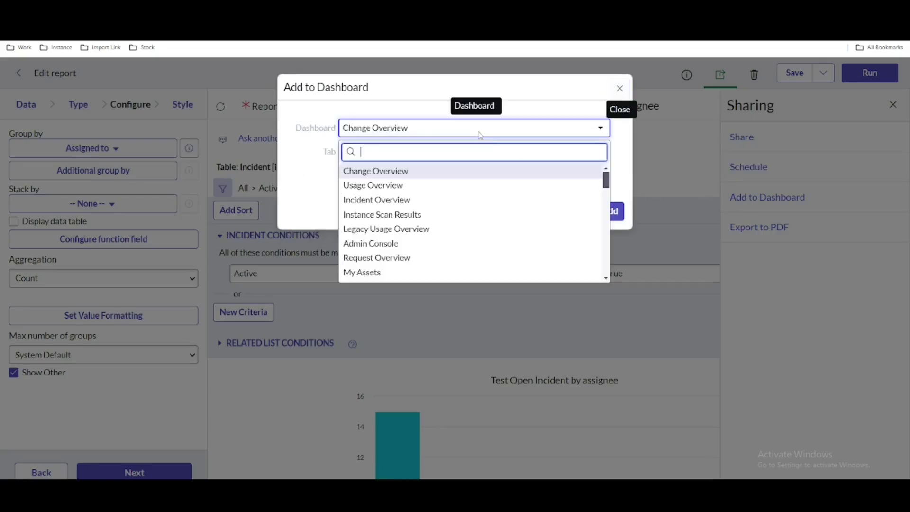
text(my)
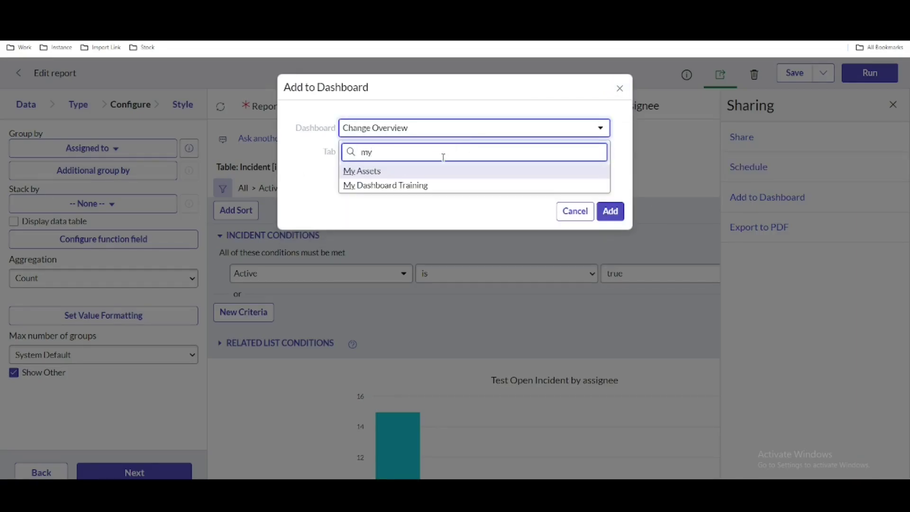
click(426, 185)
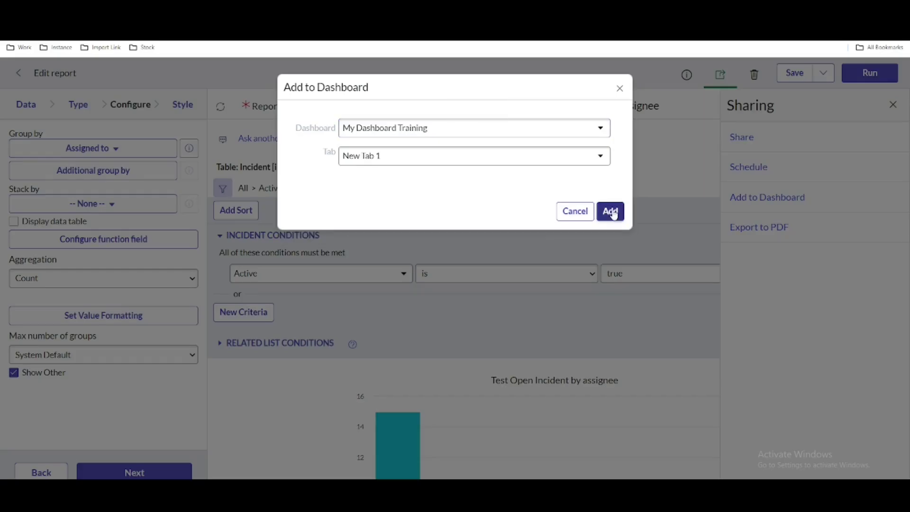
click(612, 212)
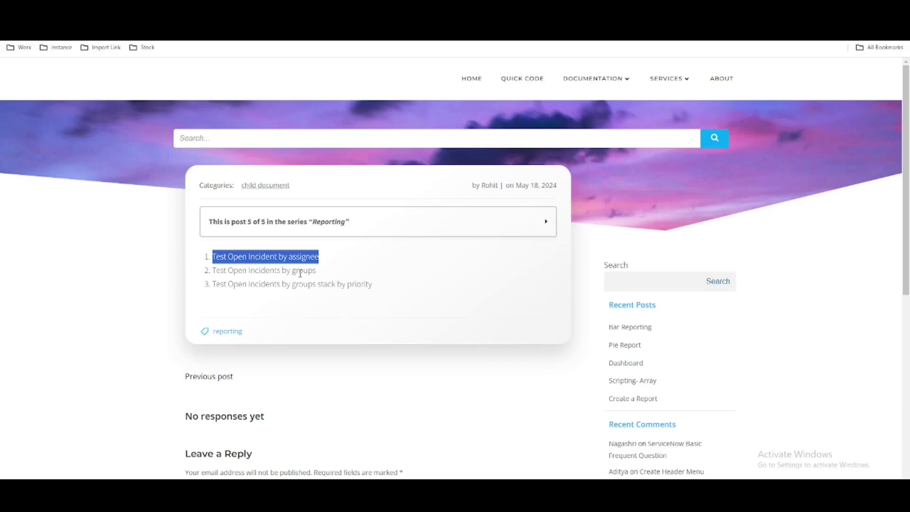
Copy the second report title, "Test Open Incidents by groups", from the blog post and return to the ServiceNow report.
drag(325, 275, 219, 270)
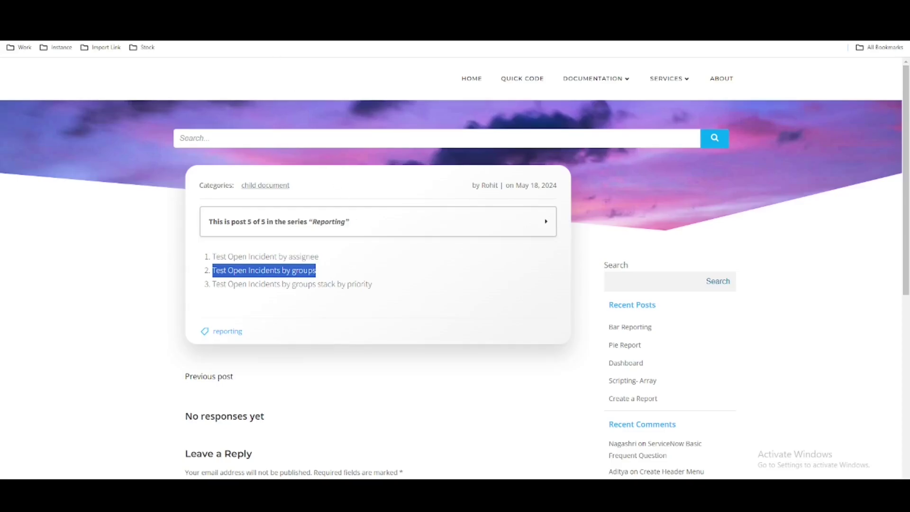
key(ctrl+Tab)
key(ctrl+Tab)
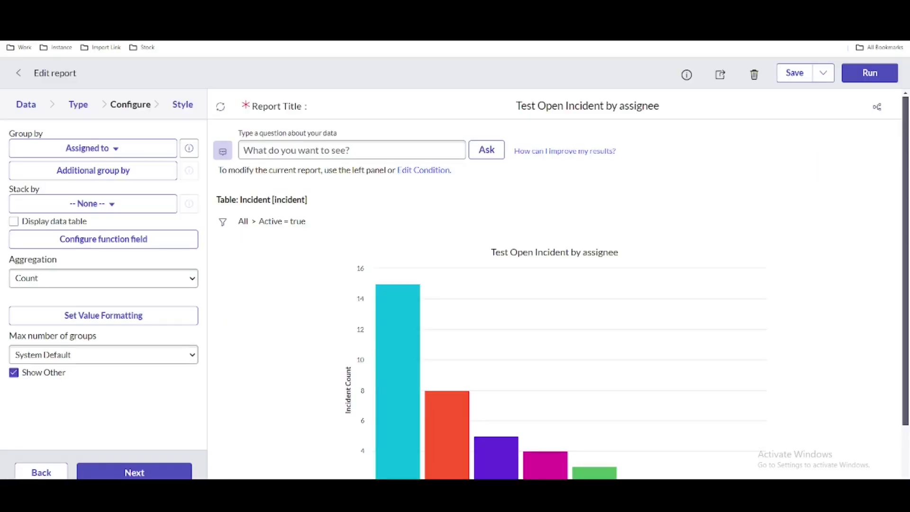
Retitle the report "Test Open Incidents by groups" and insert it as a new copy, staying on the current page.
click(581, 103)
key(ctrl+a)
text(Test Open Incidents by groups)
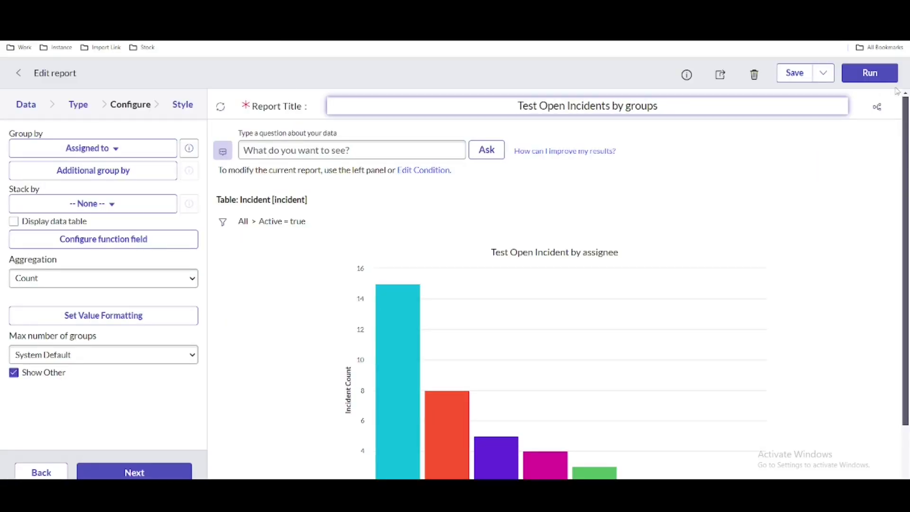
click(823, 72)
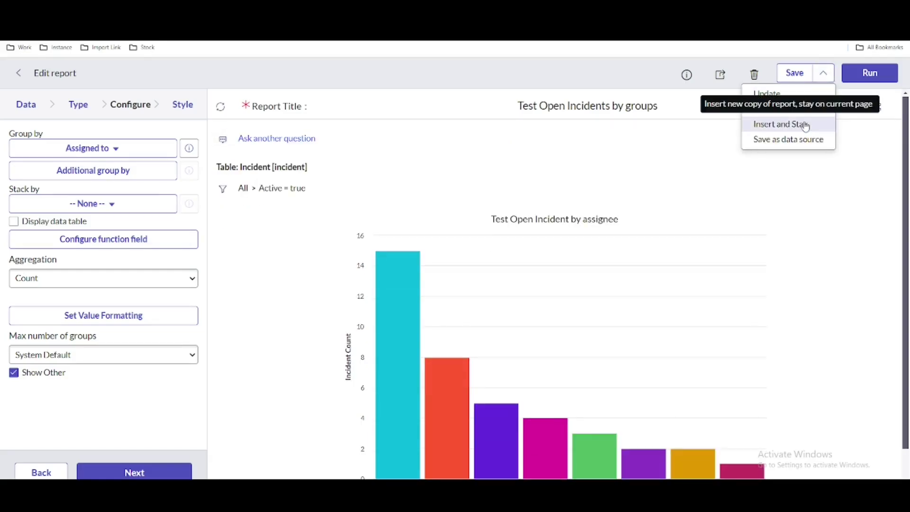
click(805, 125)
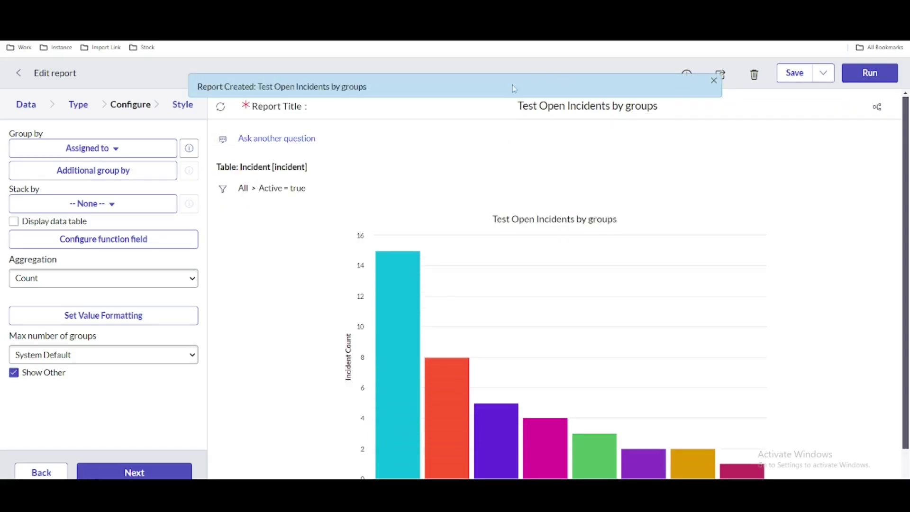
Group the new bar report by Assignment group, run it and save it.
scroll(574, 196, down, 1)
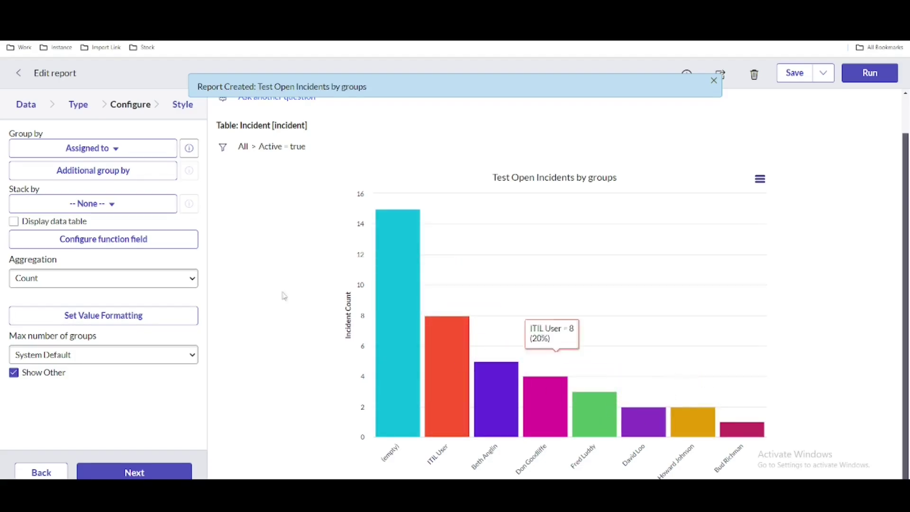
click(135, 151)
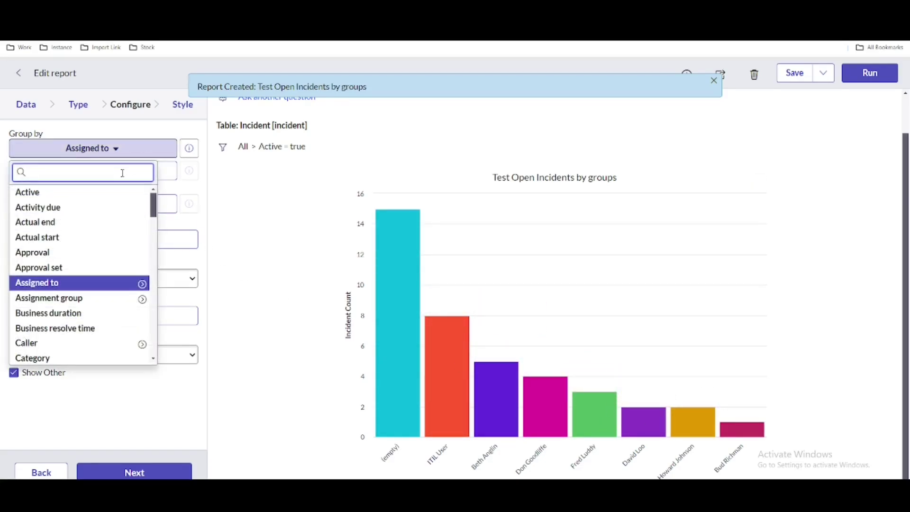
text(ass)
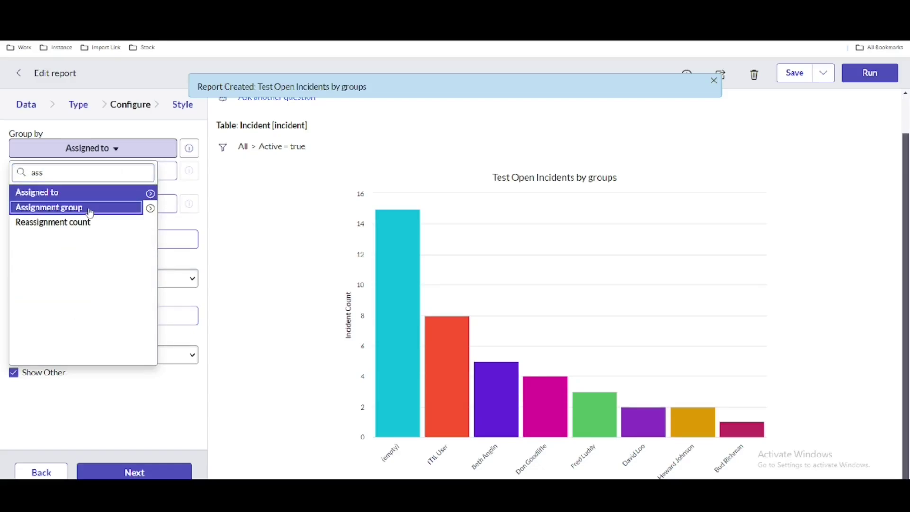
click(90, 209)
click(870, 73)
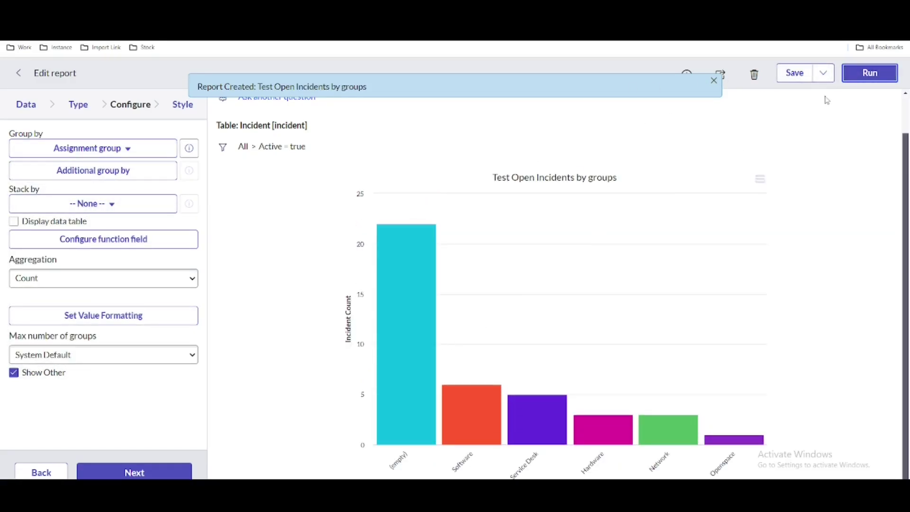
click(802, 80)
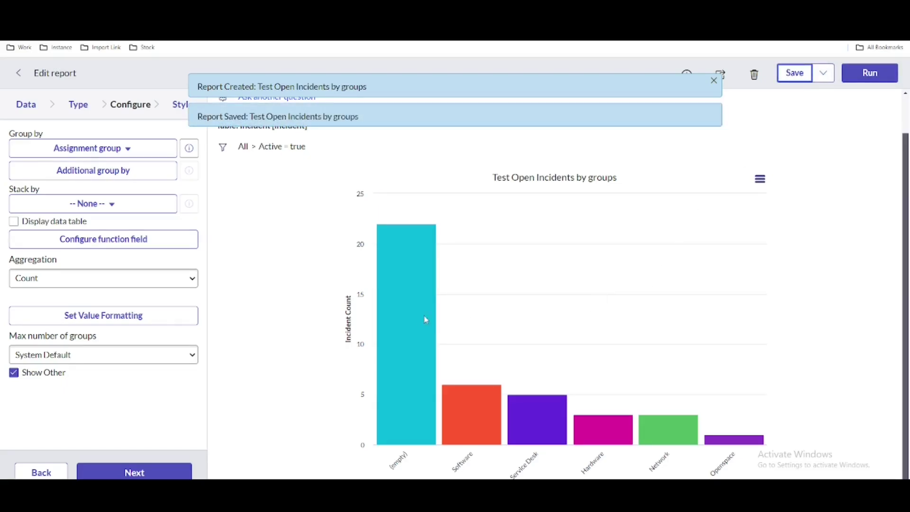
mouse_move(456, 416)
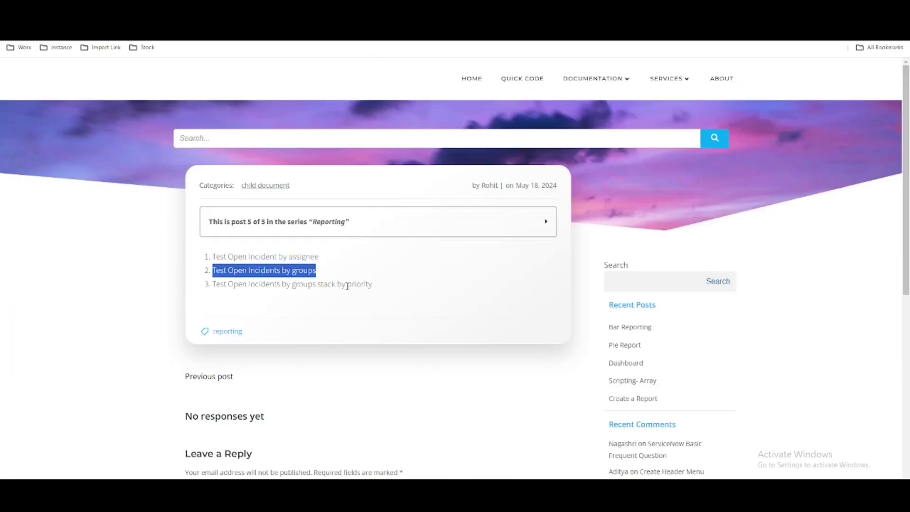
Check the stack-by-priority item in the blog post, stack the report's bars by Priority and run it.
drag(320, 286, 393, 291)
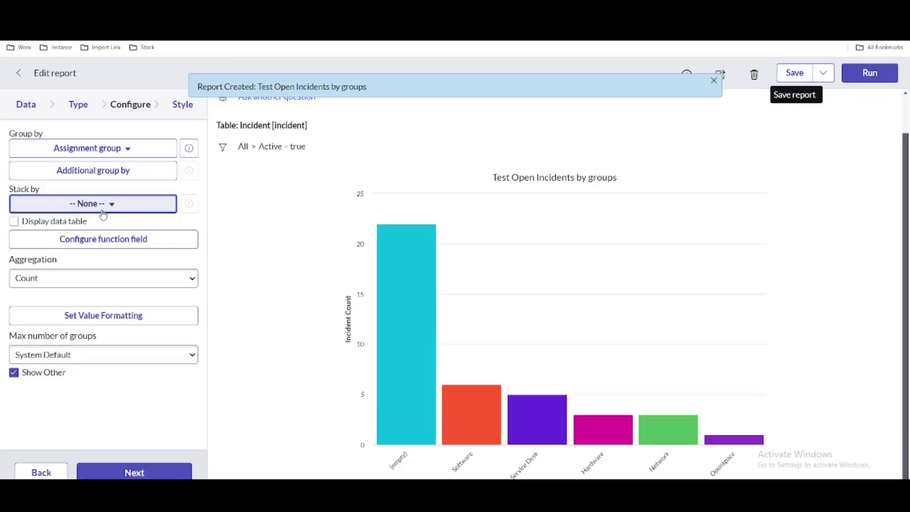
click(103, 209)
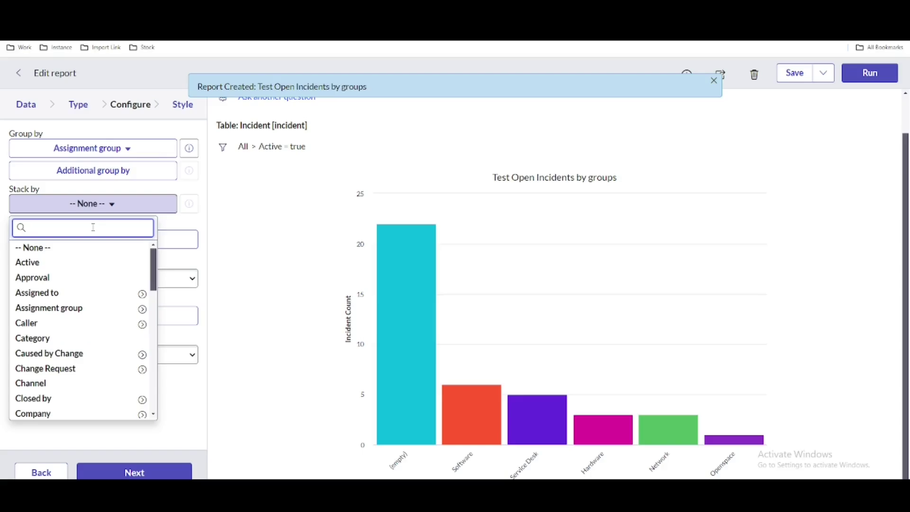
text(pri)
click(58, 264)
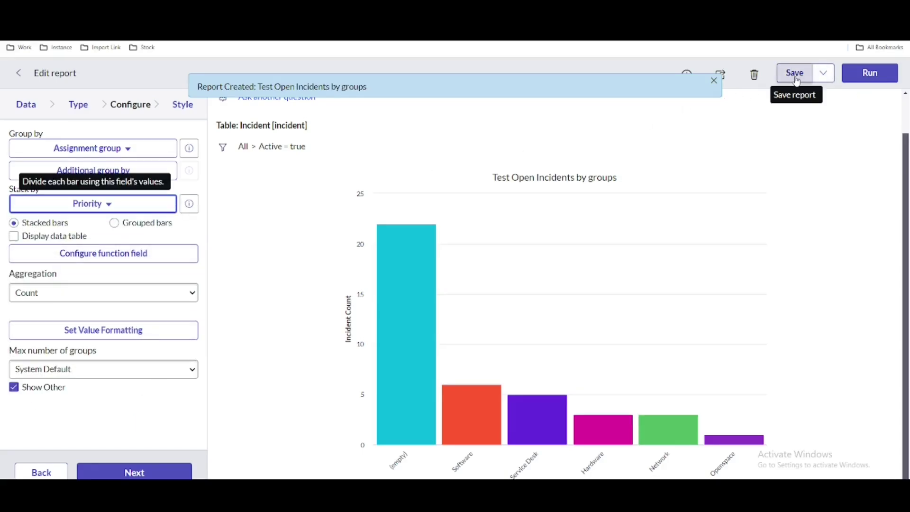
click(868, 75)
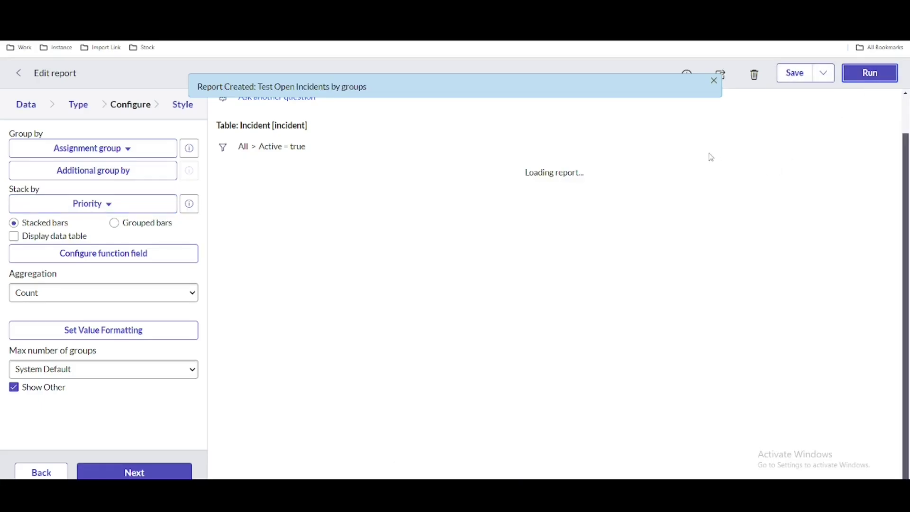
click(714, 85)
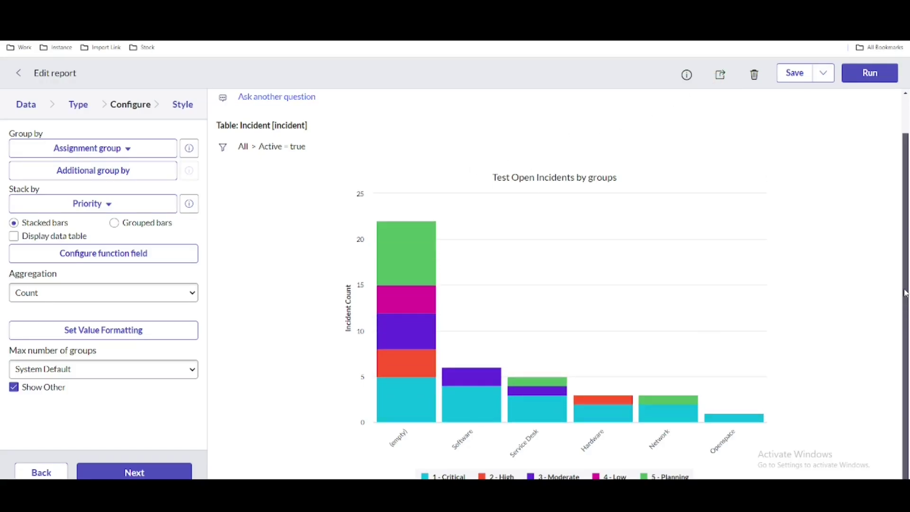
Examine the counts in the group bars and toggle the 1 - Critical series off and back on.
mouse_move(469, 412)
mouse_move(537, 424)
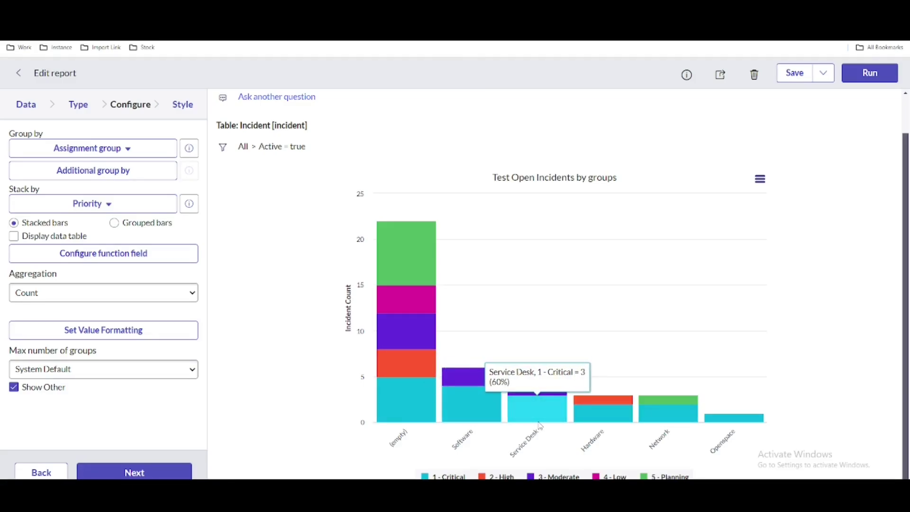
mouse_move(600, 424)
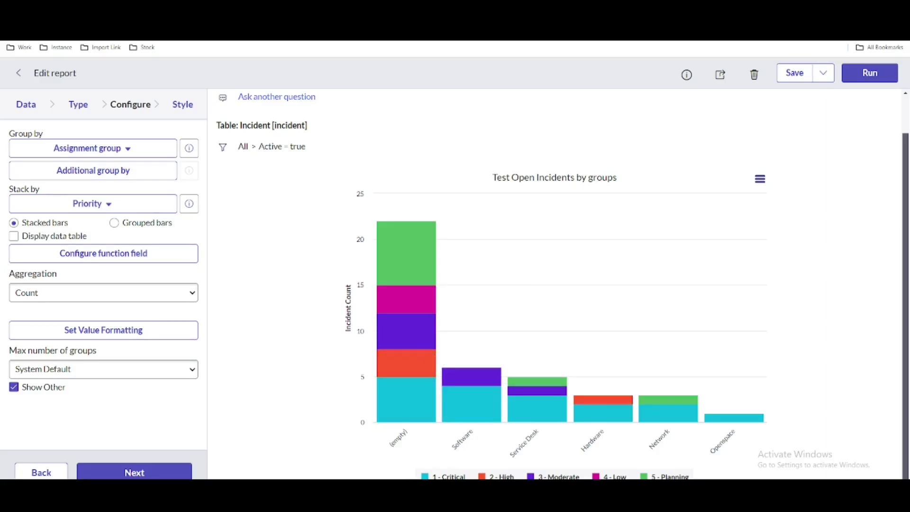
click(443, 476)
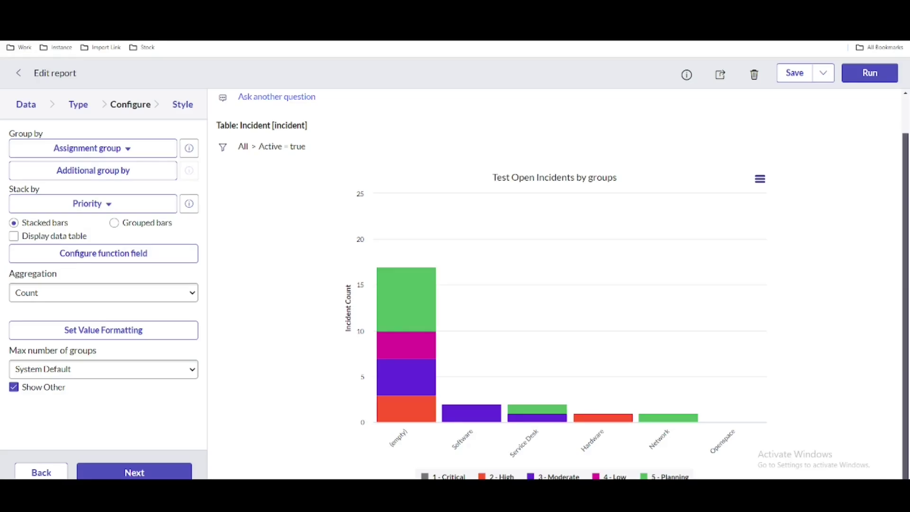
click(443, 476)
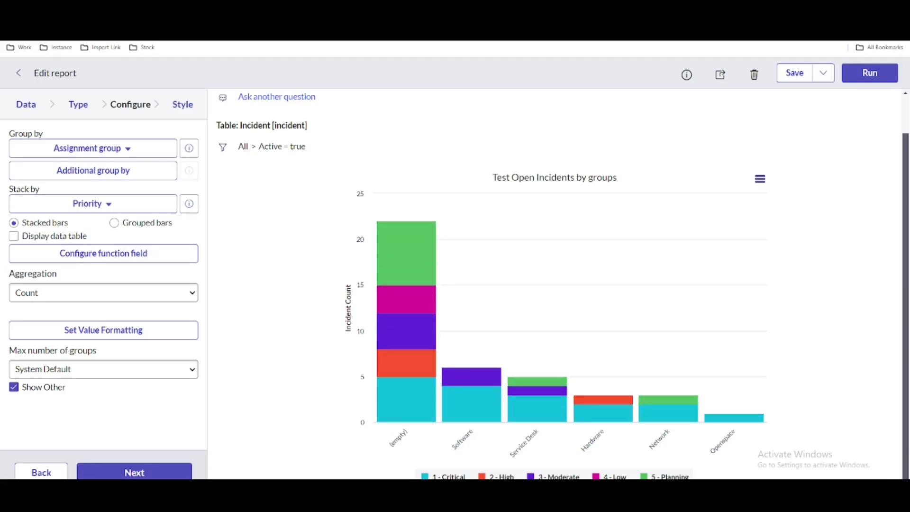
click(443, 476)
click(444, 476)
Isolate the 1 - Critical series in the chart and examine its incident count for each assignment group.
click(444, 476)
click(488, 476)
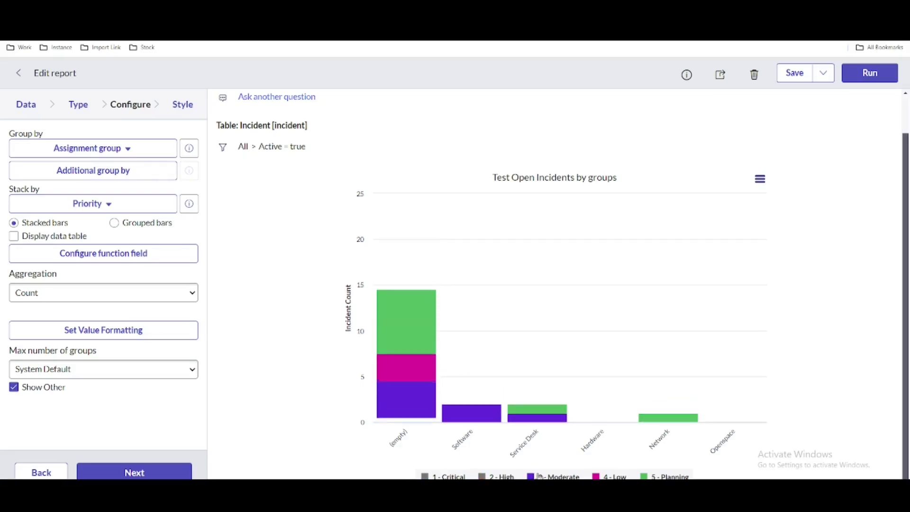
click(553, 475)
click(610, 476)
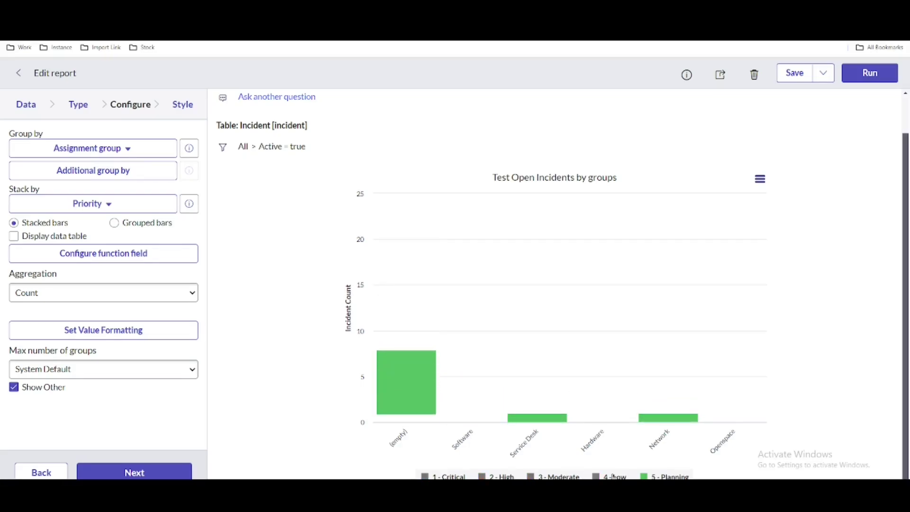
click(666, 476)
click(443, 476)
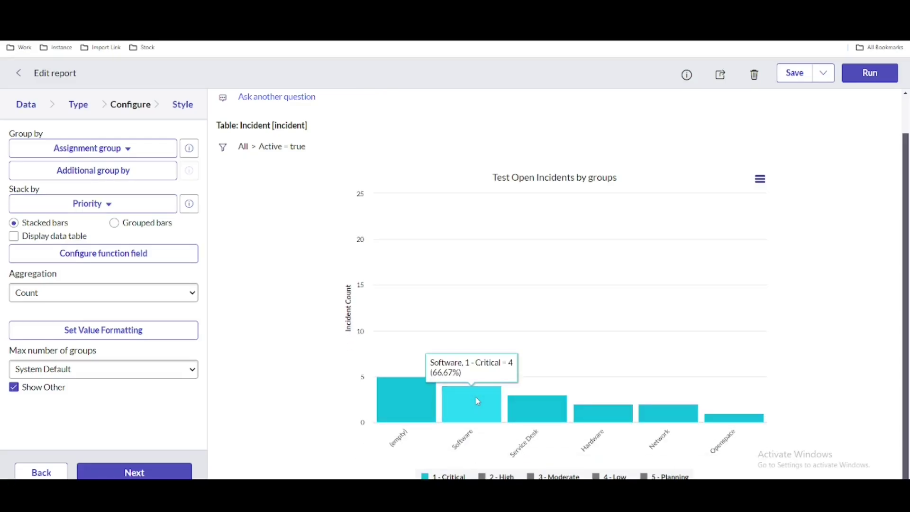
mouse_move(531, 401)
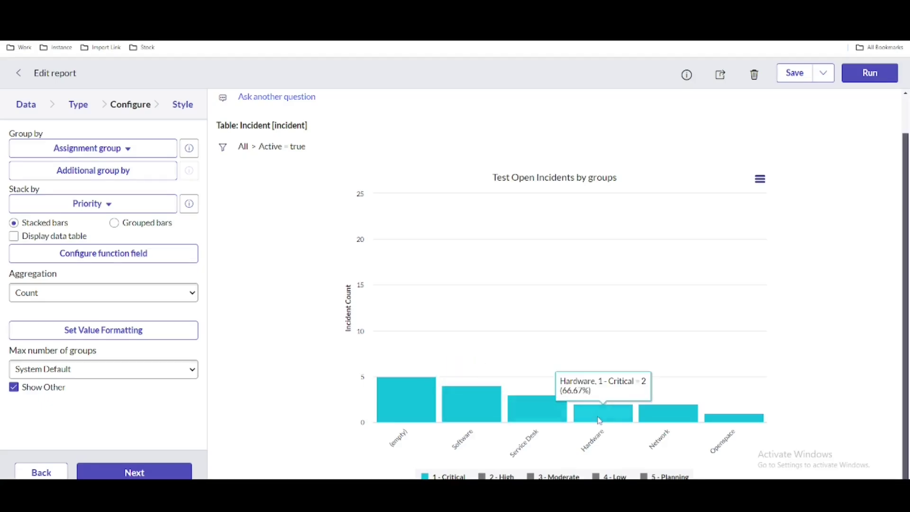
mouse_move(666, 421)
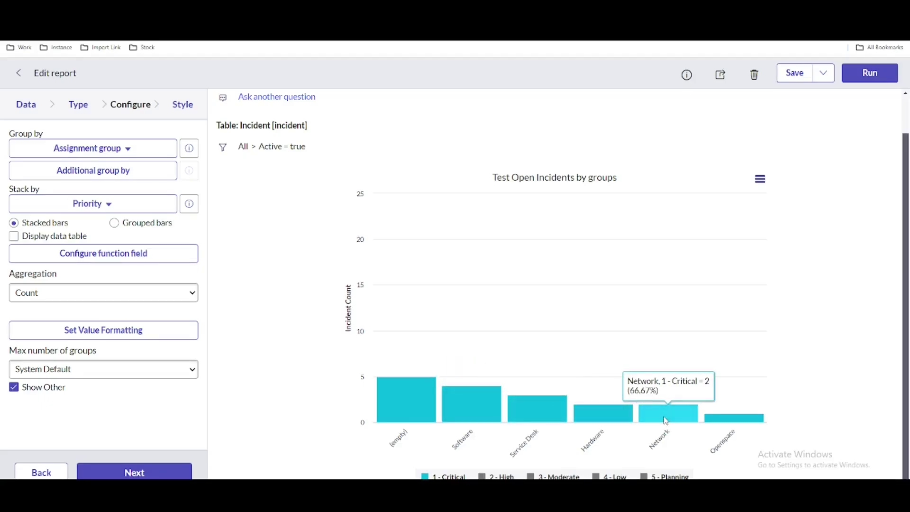
mouse_move(725, 420)
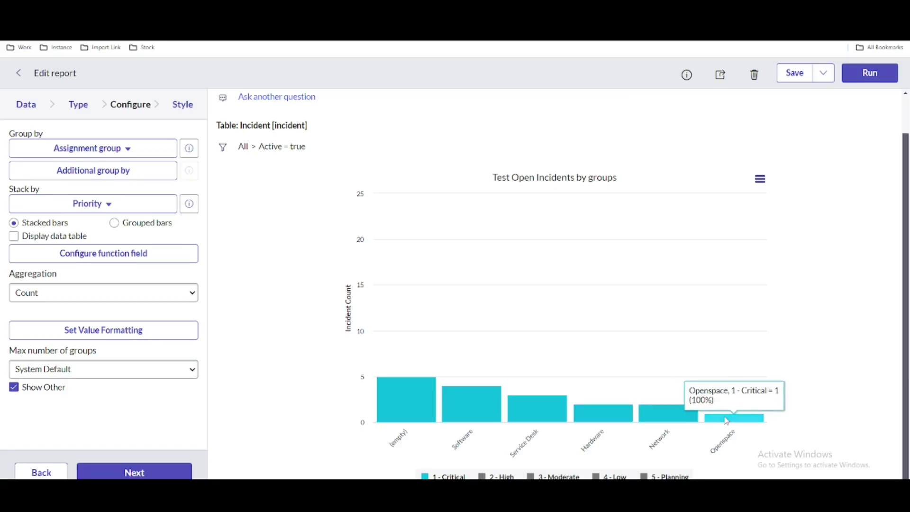
Show the 2 - High, 3 - Moderate, 4 - Low and 5 - Planning series again and examine the priority breakdown per assignment group.
click(496, 478)
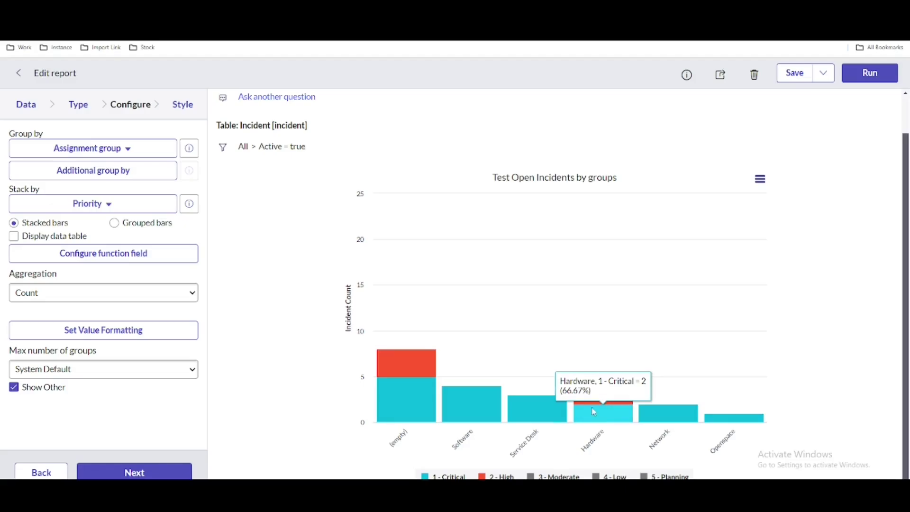
mouse_move(597, 402)
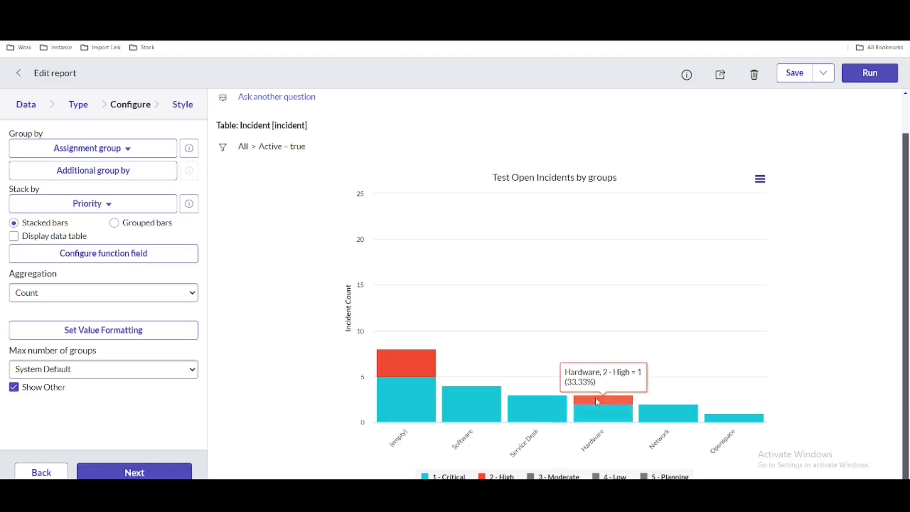
click(551, 477)
click(609, 477)
click(666, 476)
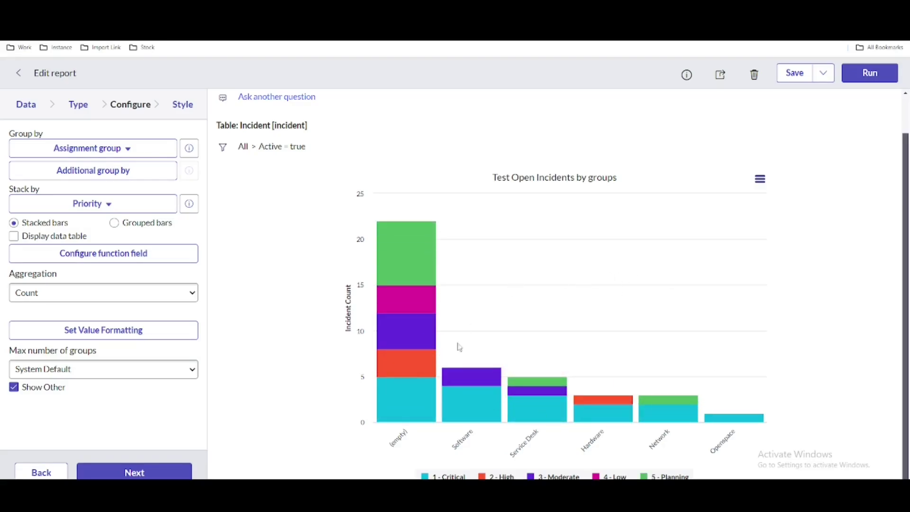
mouse_move(458, 425)
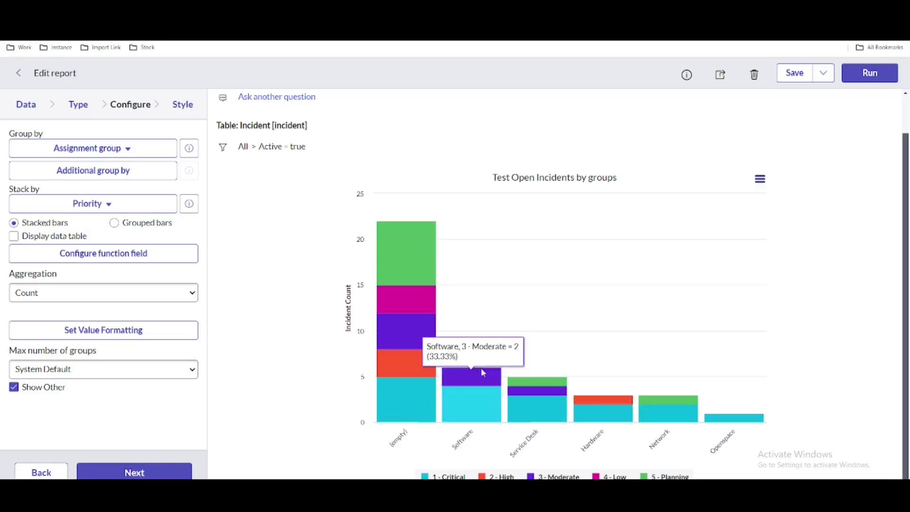
mouse_move(458, 383)
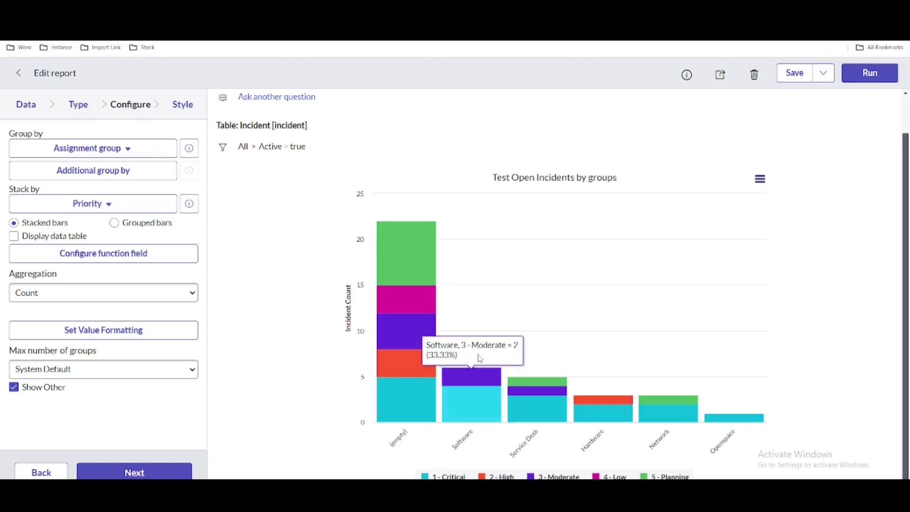
mouse_move(581, 401)
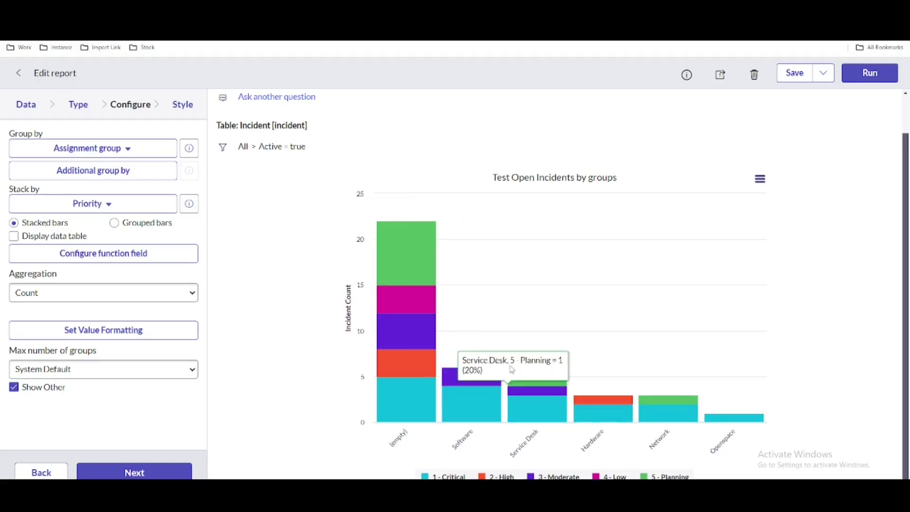
mouse_move(493, 428)
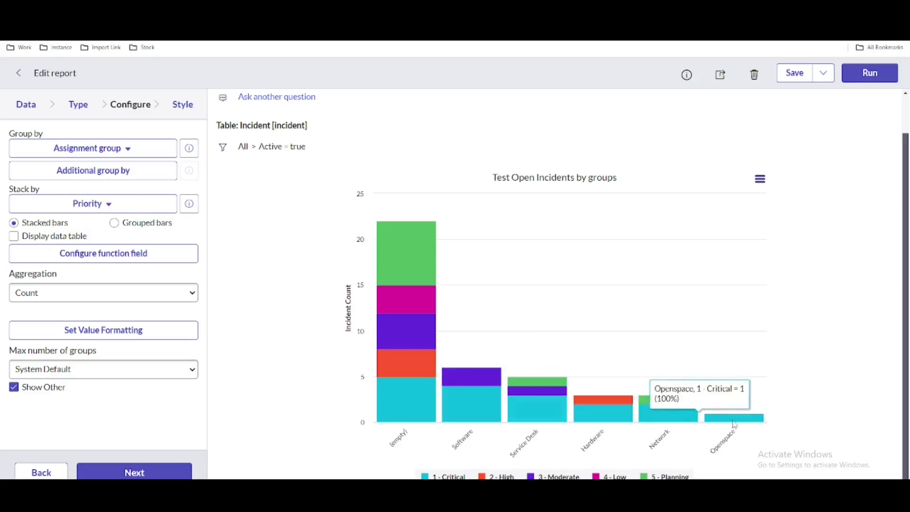
Set the report's Stack by field to None.
click(112, 177)
click(611, 319)
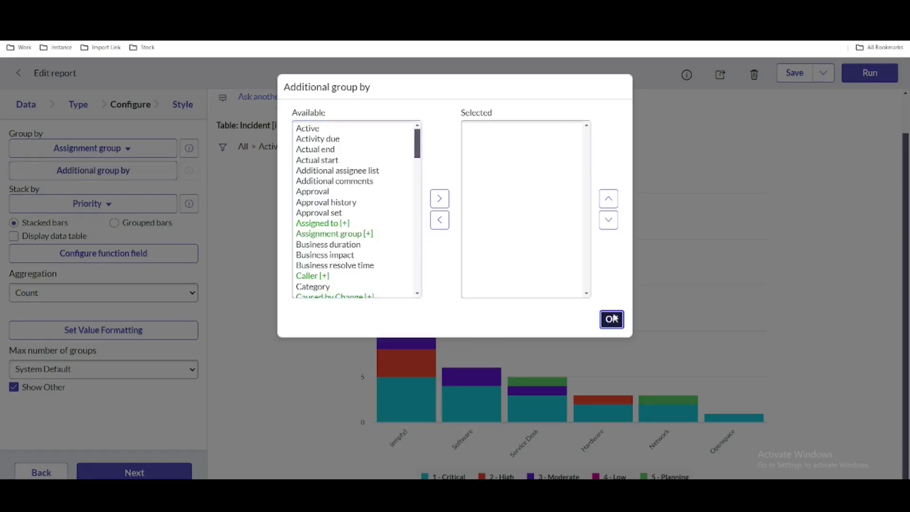
click(108, 203)
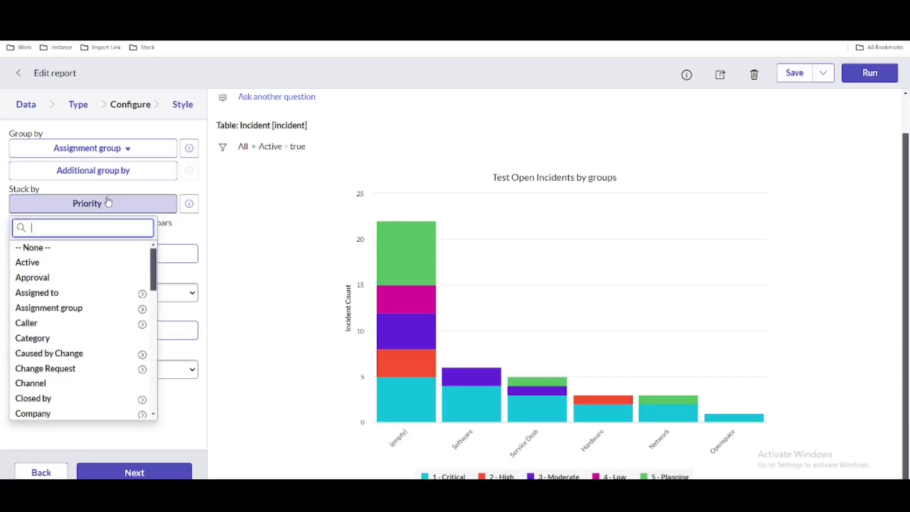
drag(153, 361, 153, 253)
click(98, 243)
Add Priority as an additional group-by choice for the report and run it.
click(124, 172)
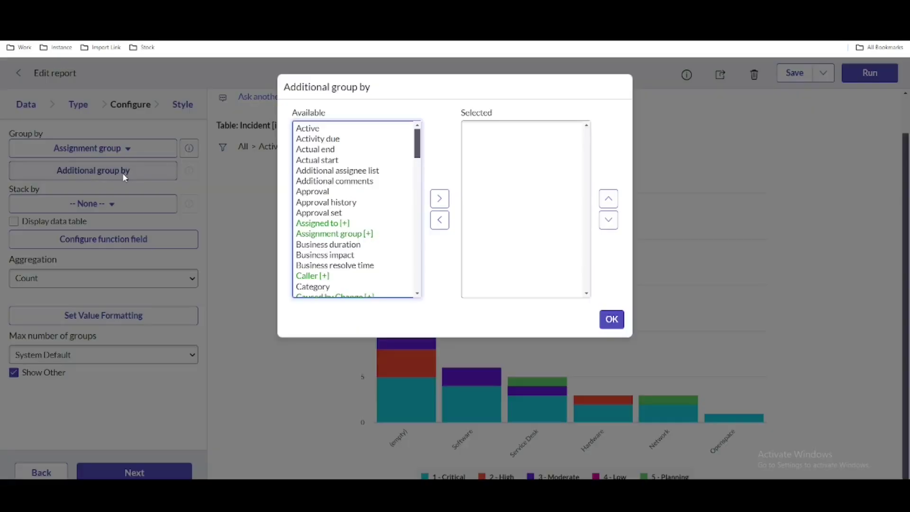
click(335, 160)
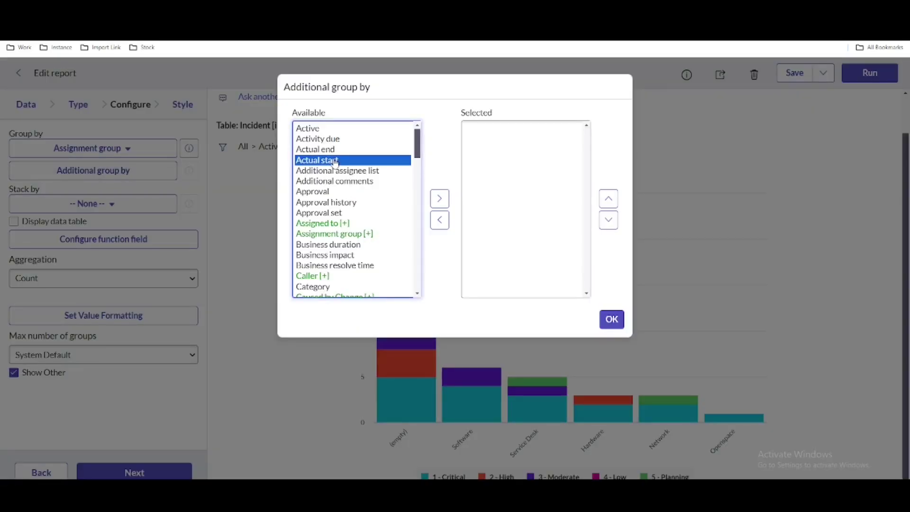
key(Down)
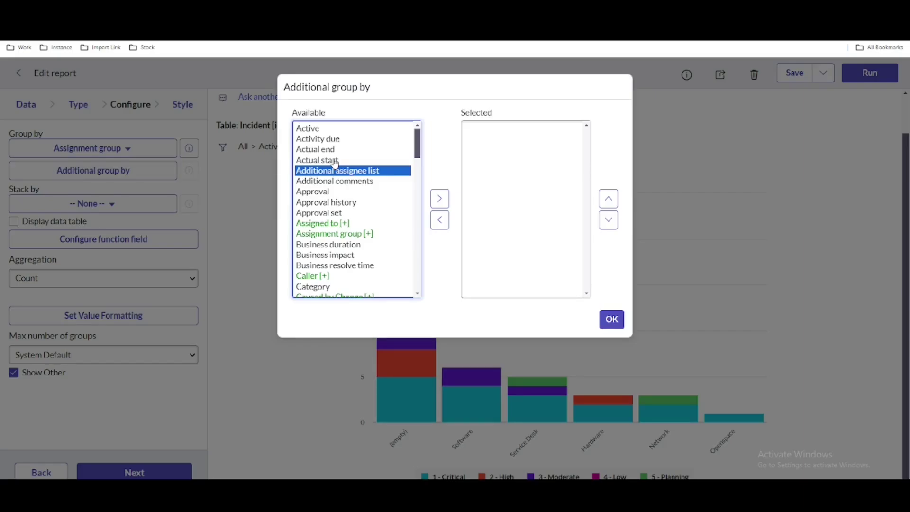
key(o)
key(p)
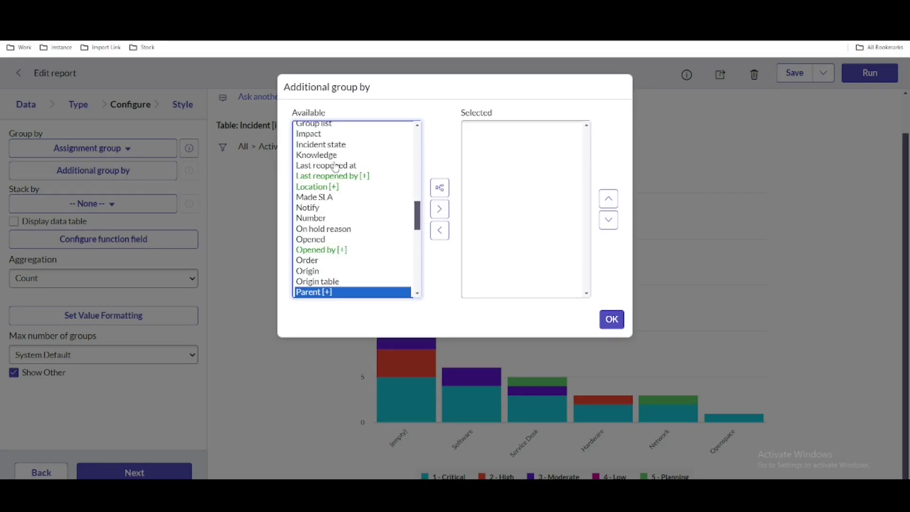
key(r)
click(440, 200)
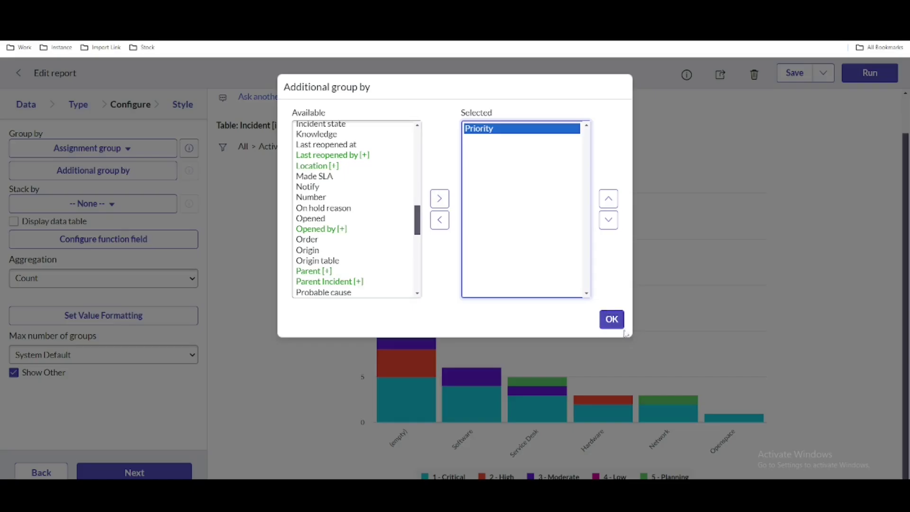
click(612, 320)
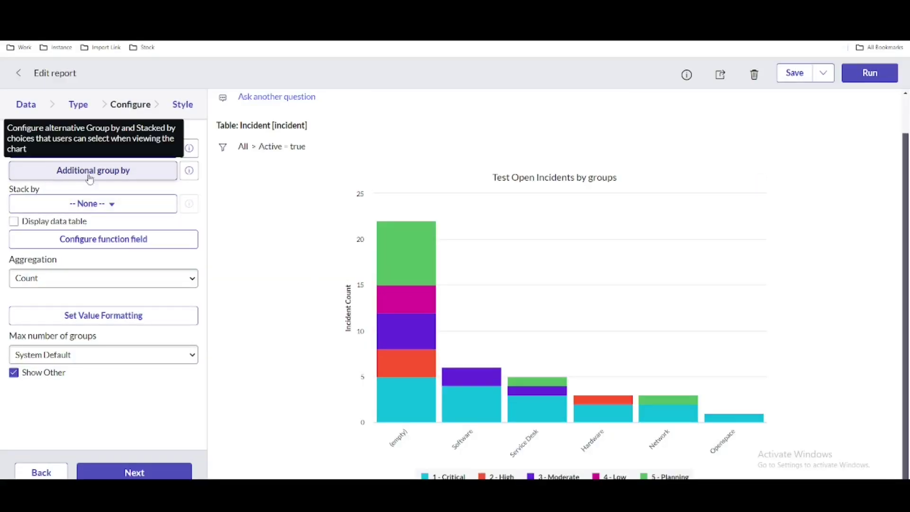
click(859, 81)
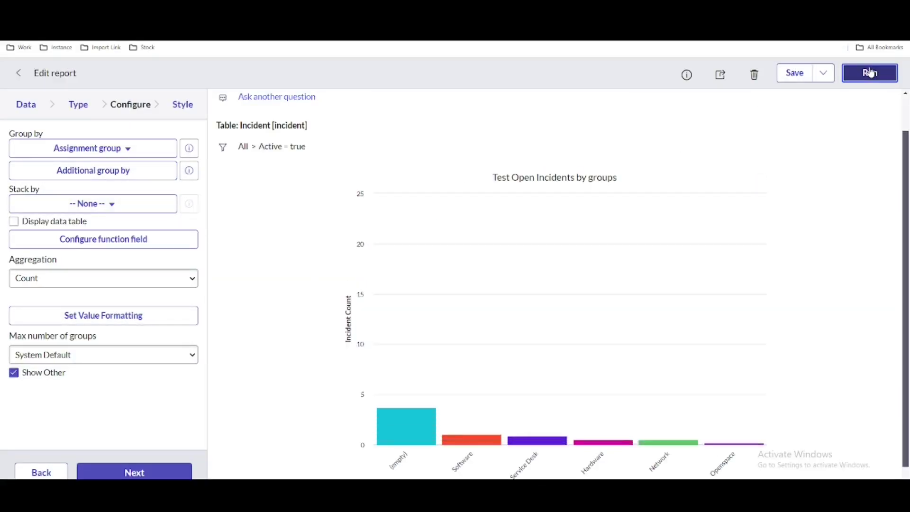
Stack the displayed chart by Priority using the viewer choices below it.
scroll(738, 267, down, 1)
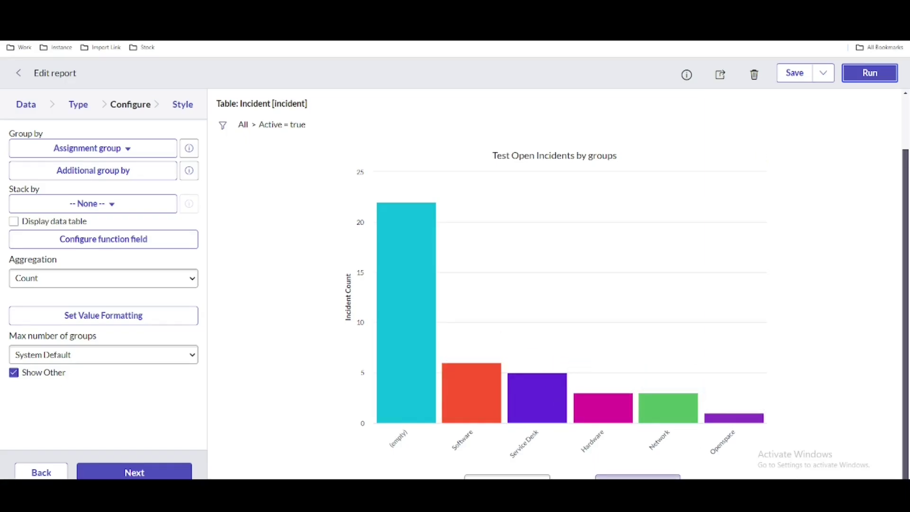
click(638, 476)
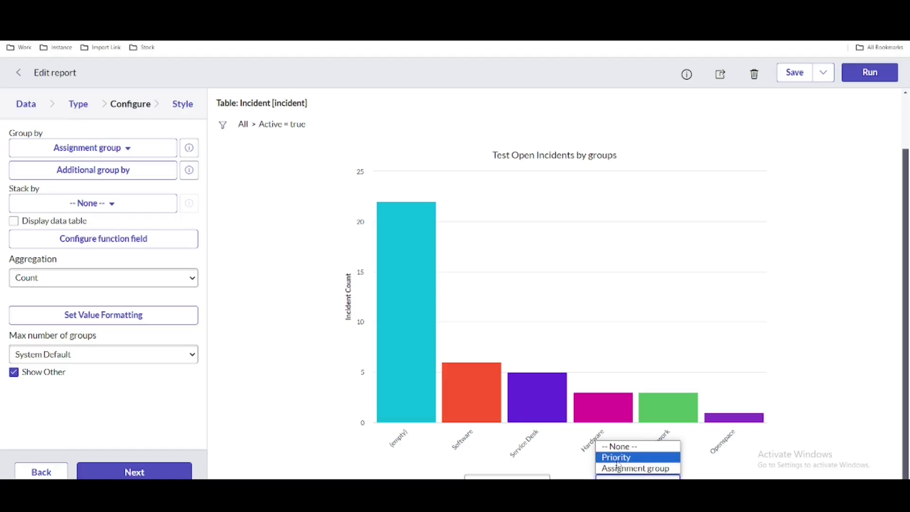
click(619, 461)
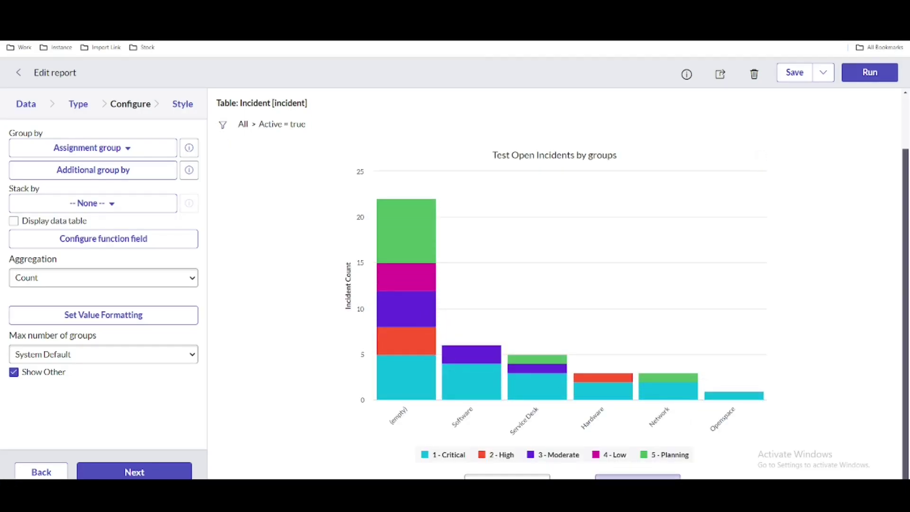
Switch the displayed chart's stacking to None and reapply Priority.
click(638, 476)
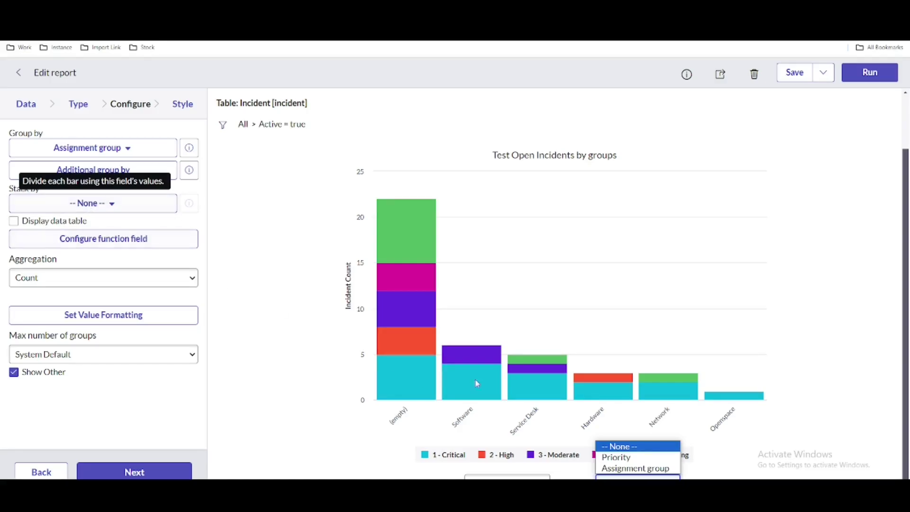
click(617, 449)
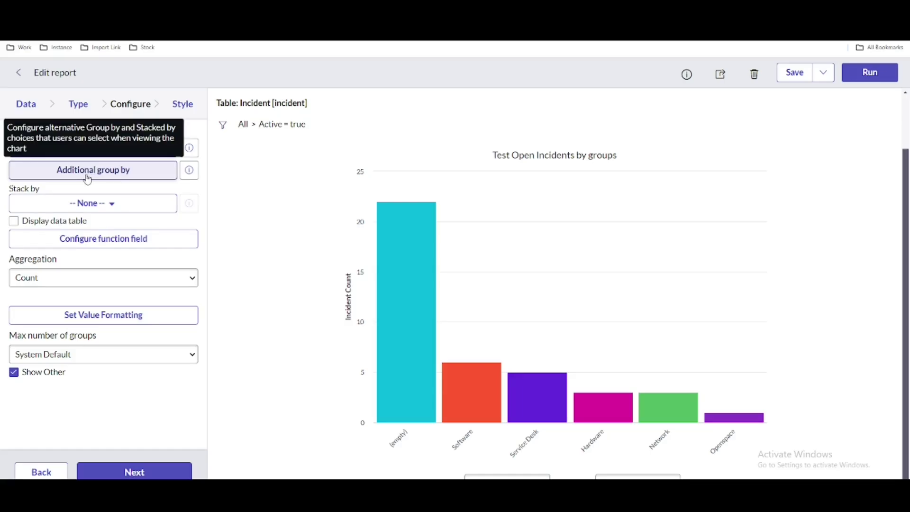
click(638, 476)
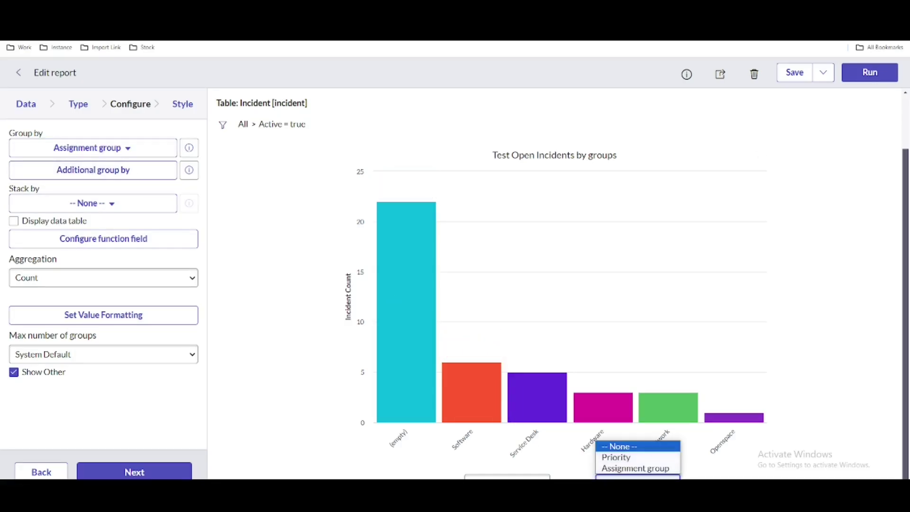
click(621, 458)
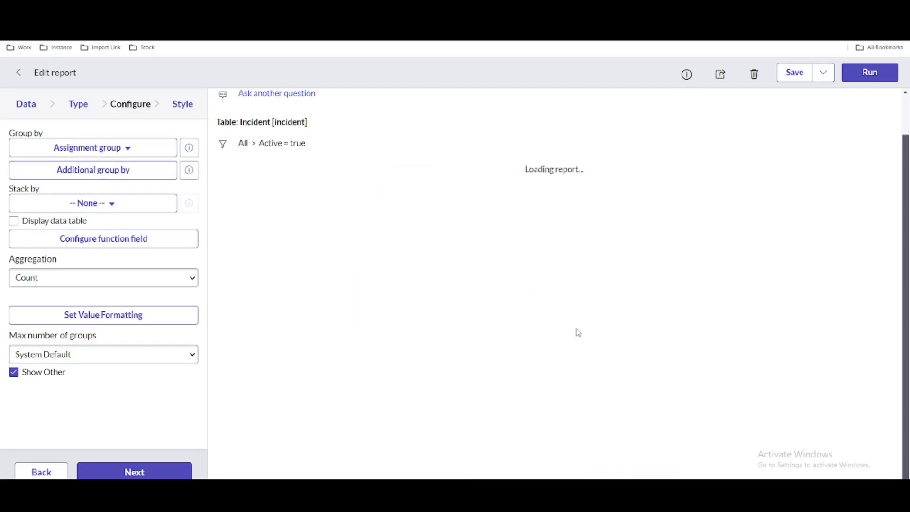
Add State as a second additional group-by choice for the report and run it.
click(109, 176)
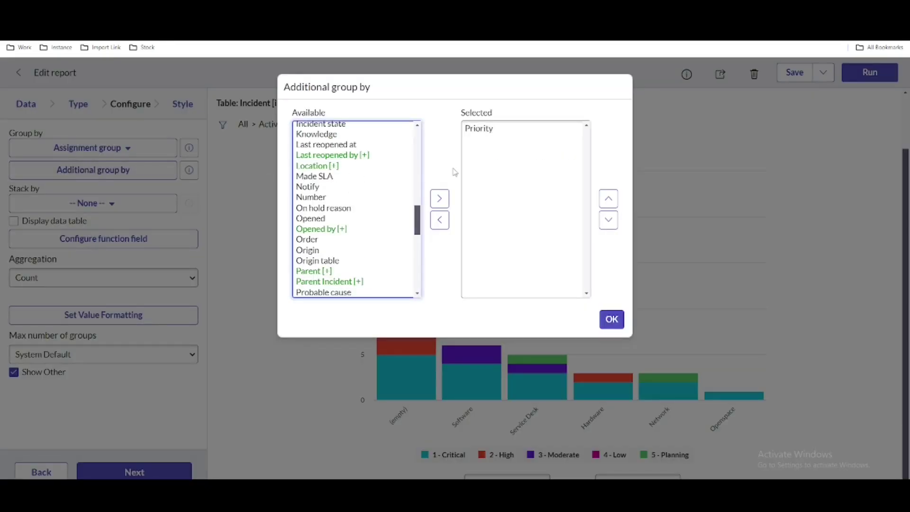
click(345, 187)
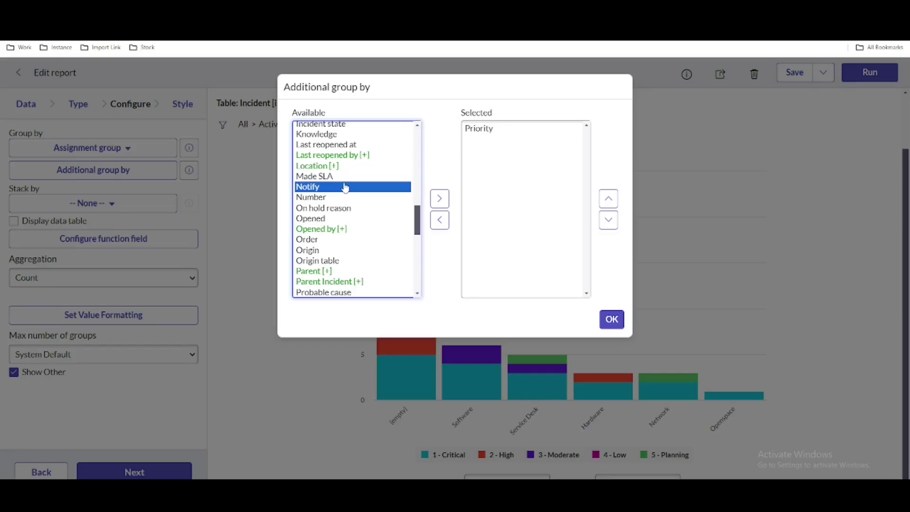
text(st)
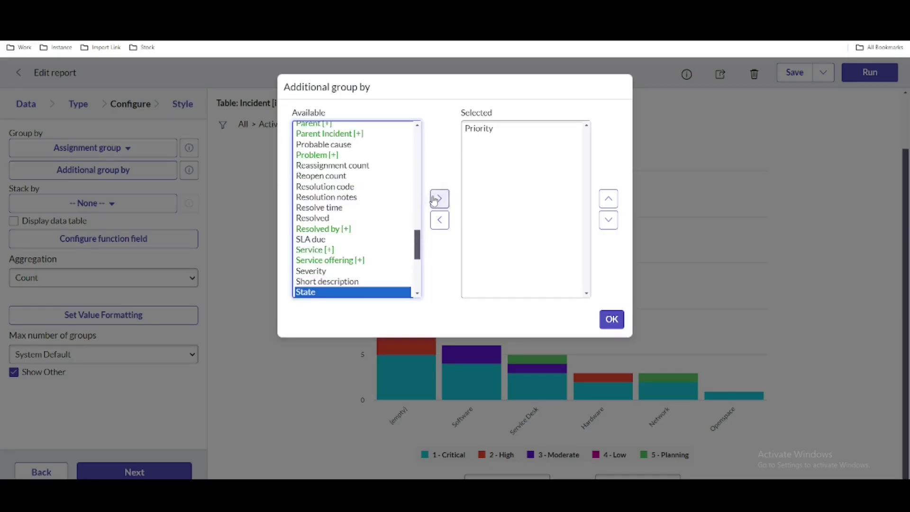
click(440, 199)
click(611, 319)
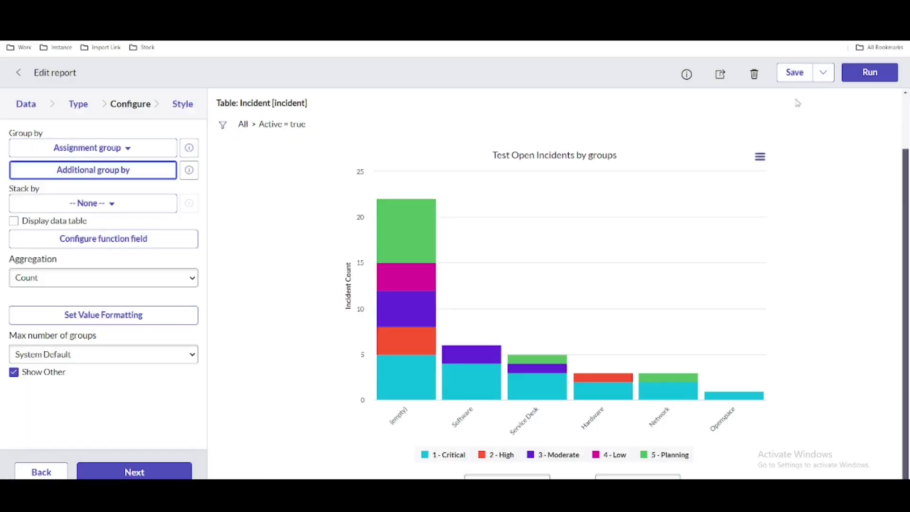
click(869, 72)
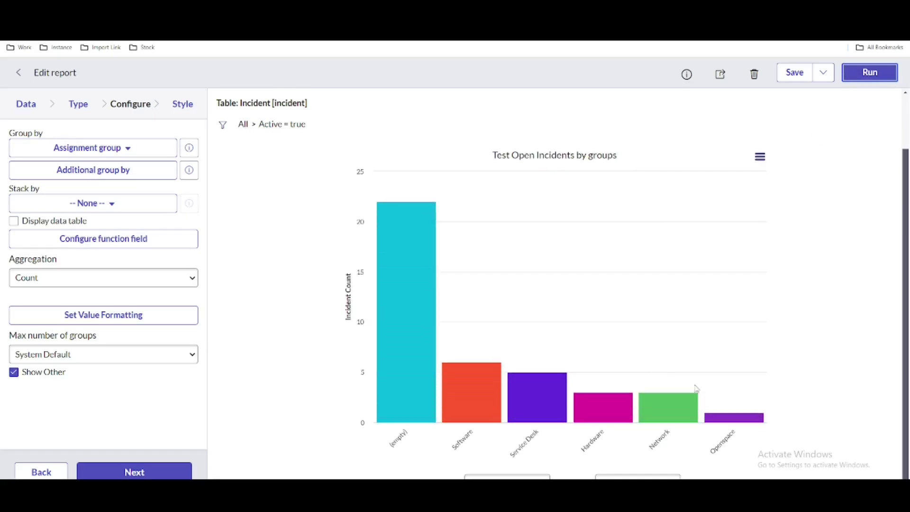
Stack the displayed chart by Priority and switch its stacking to State using the viewer choices.
click(638, 476)
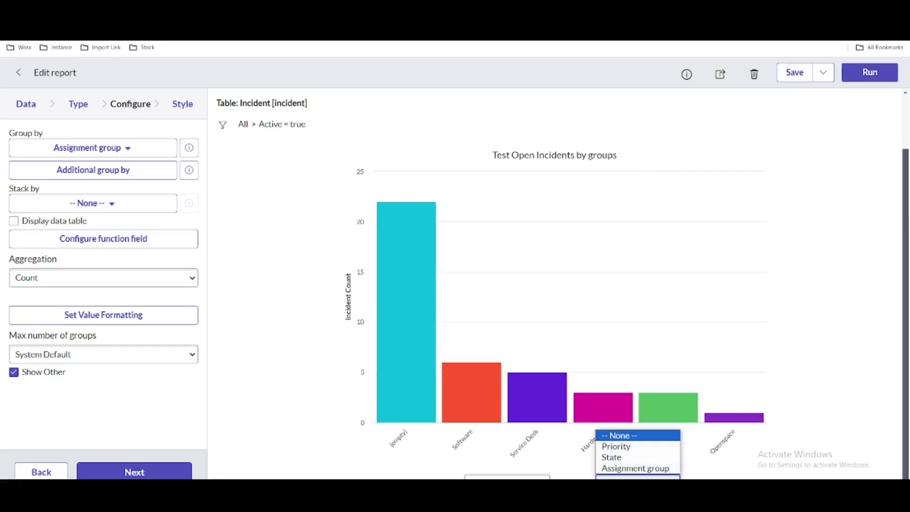
click(622, 447)
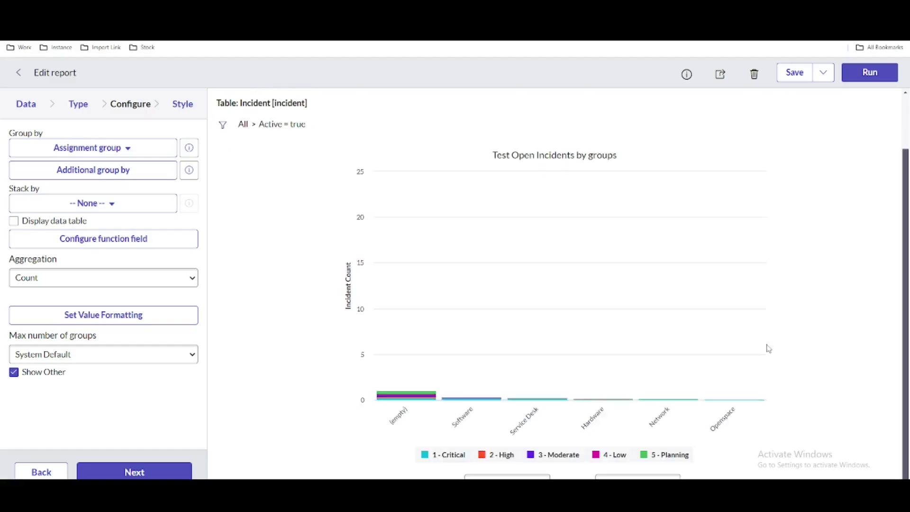
click(637, 477)
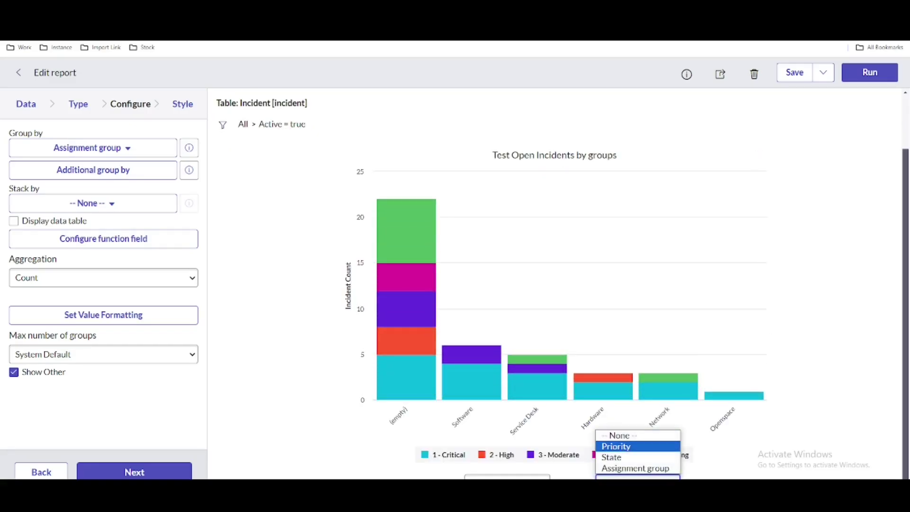
click(611, 457)
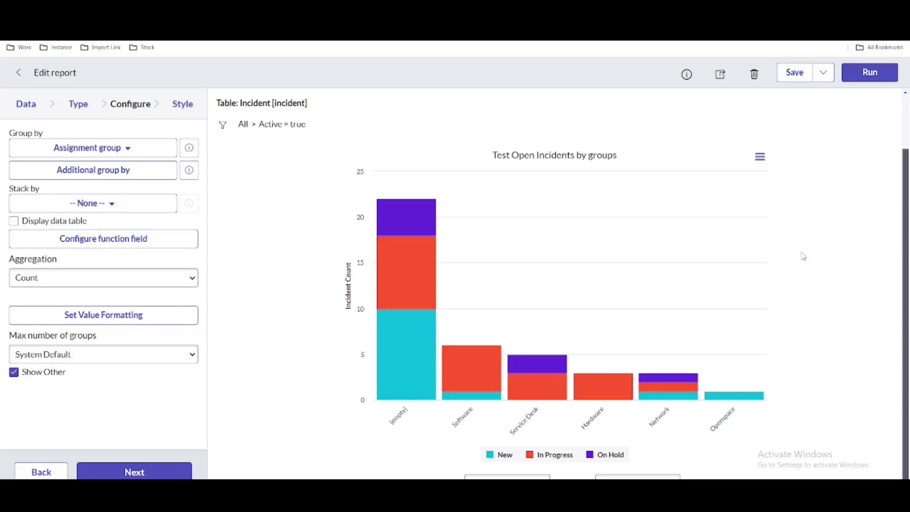
Save the report and add it to the My Dashboard Training dashboard.
click(820, 76)
click(791, 76)
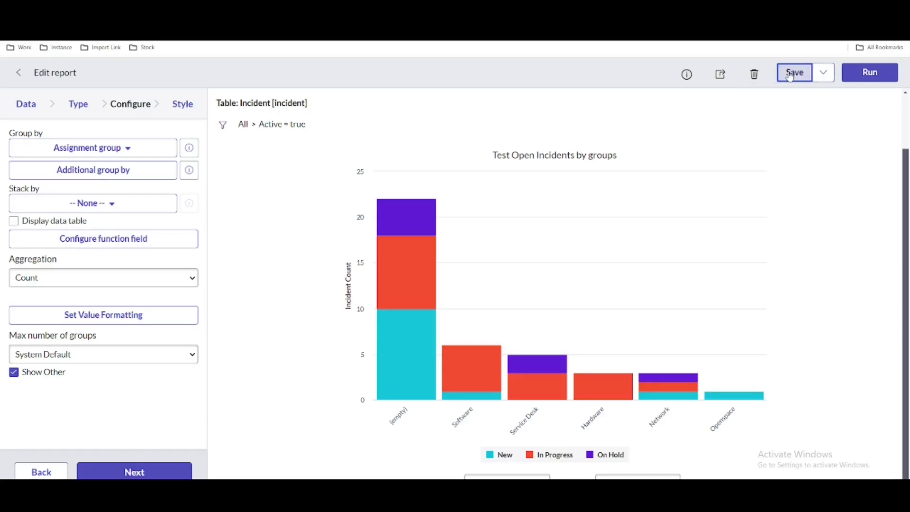
click(713, 80)
click(720, 74)
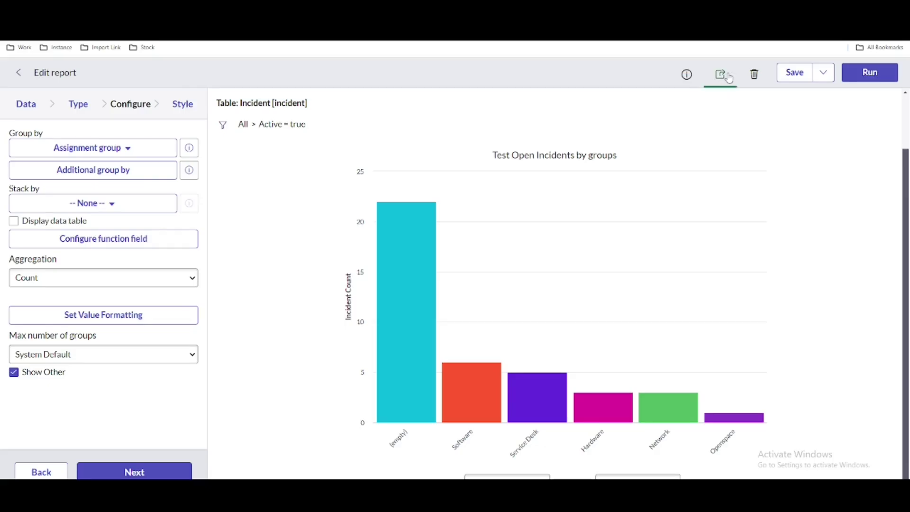
click(745, 196)
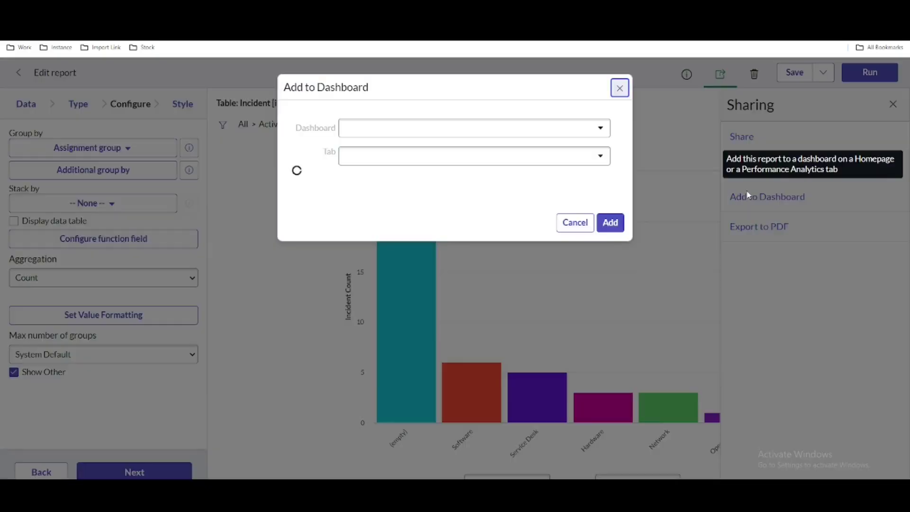
click(442, 134)
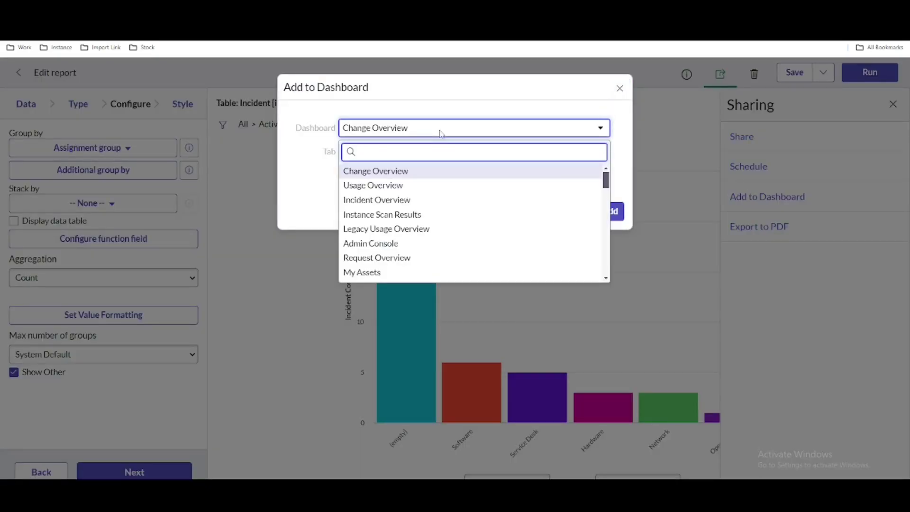
text(my)
click(419, 185)
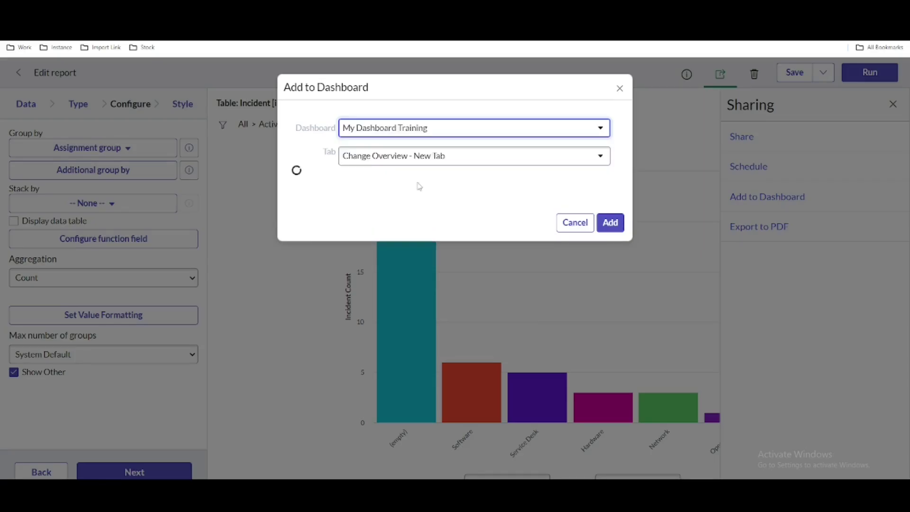
click(611, 217)
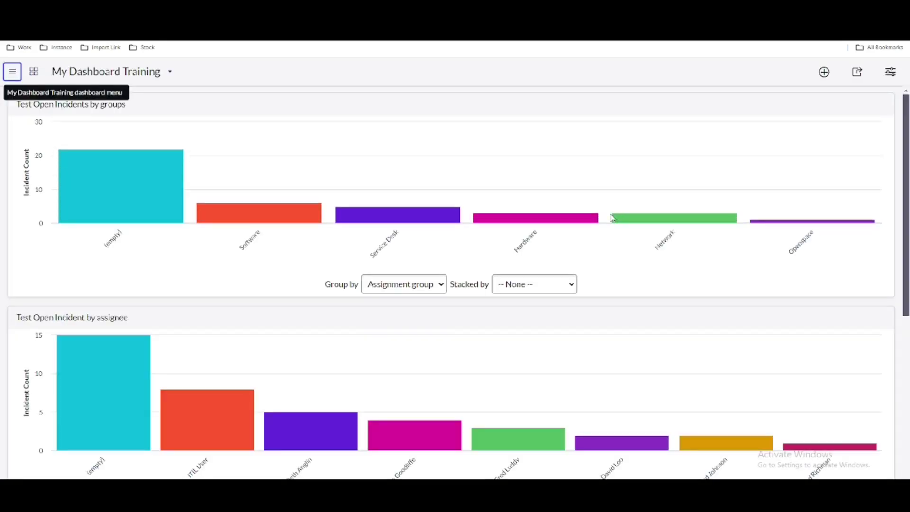
mouse_move(110, 180)
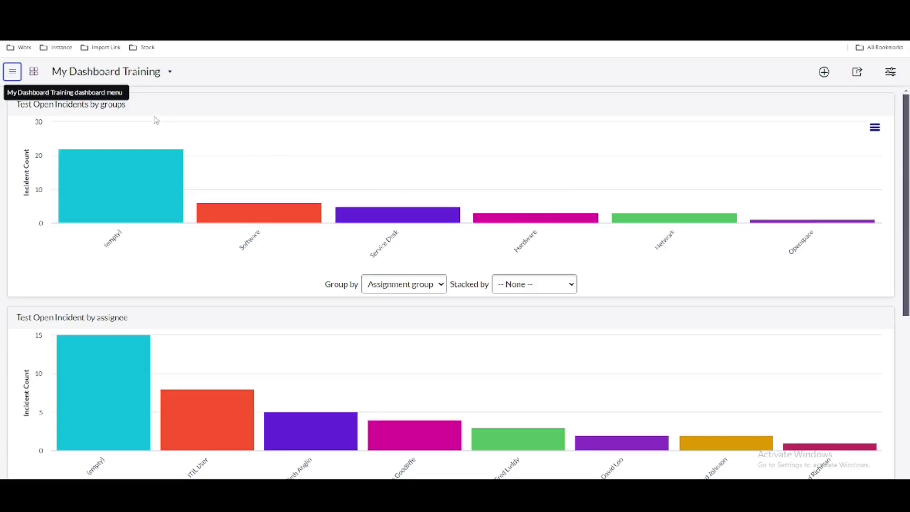
scroll(198, 387, down, 1)
scroll(197, 387, down, 1)
scroll(458, 331, up, 1)
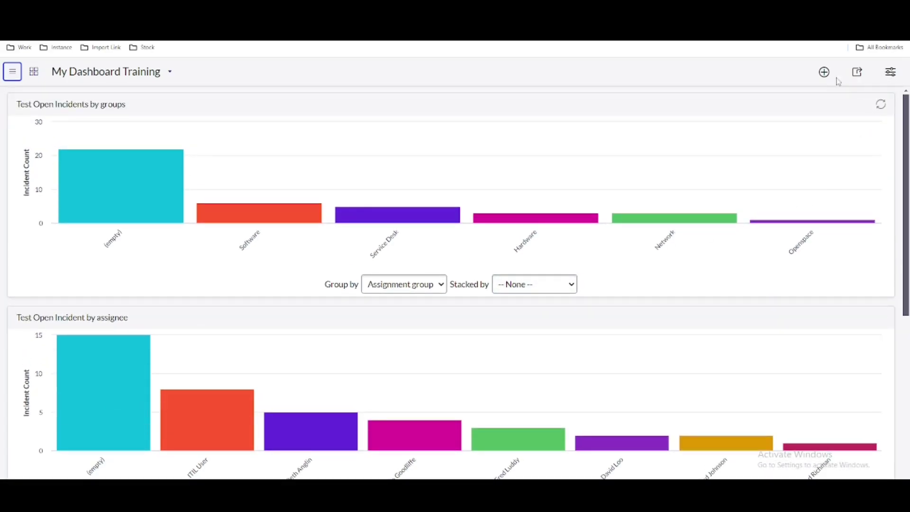
click(890, 71)
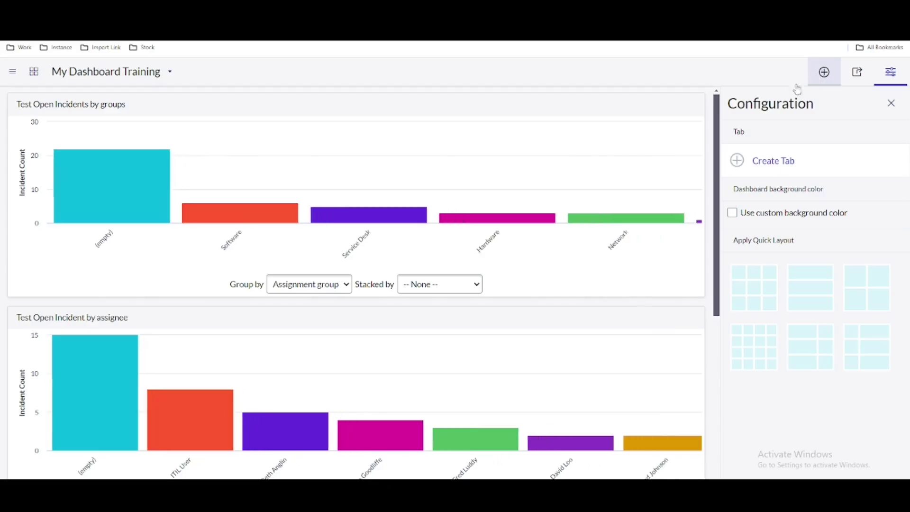
click(891, 103)
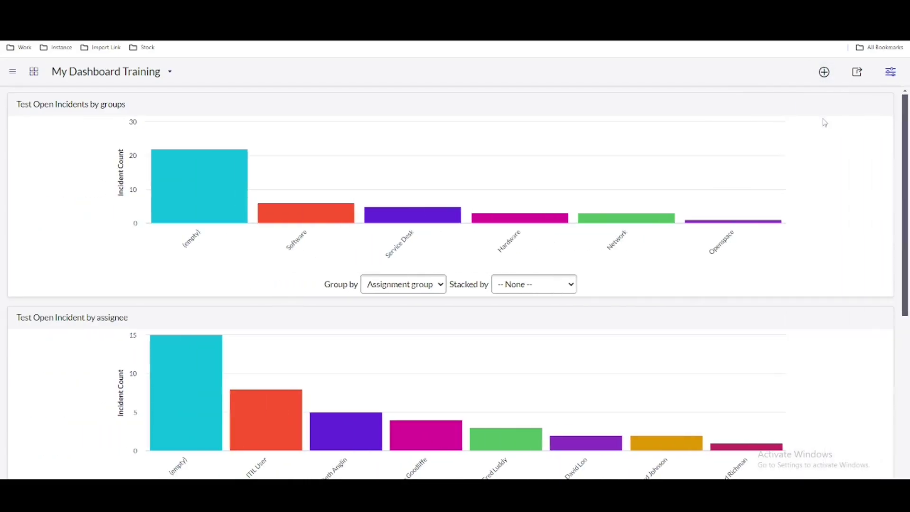
In dashboard editing, line up the Test Open Incident score and the two pie charts in one row above the assignee chart.
click(824, 72)
scroll(431, 285, down, 5)
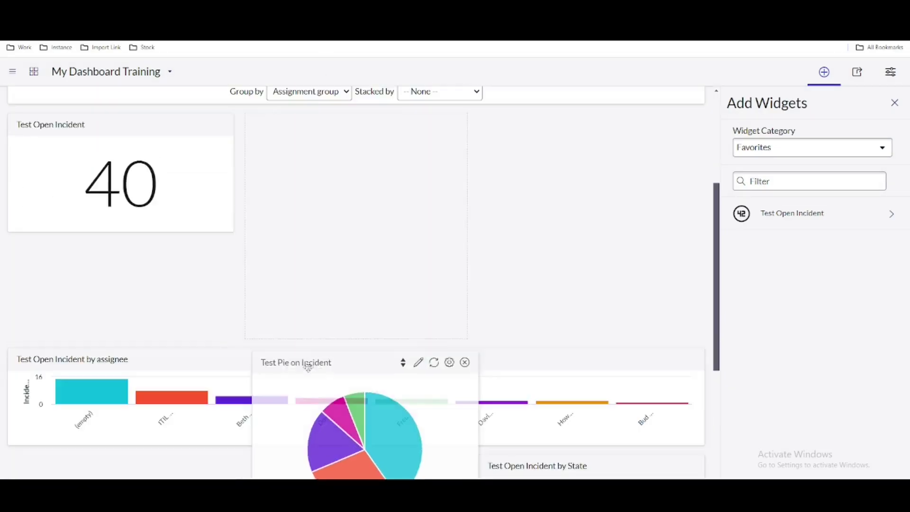
scroll(271, 92, up, 4)
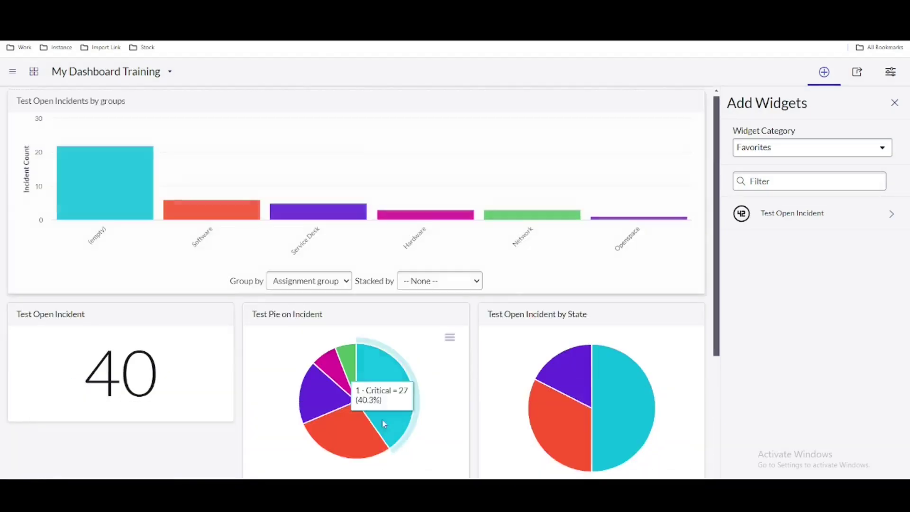
scroll(615, 352, down, 4)
scroll(632, 348, up, 4)
Move the Test Open Incidents by groups chart below the row of score and pie widgets and leave dashboard editing.
drag(580, 92, 545, 419)
drag(350, 434, 371, 140)
scroll(474, 284, down, 2)
drag(528, 439, 564, 108)
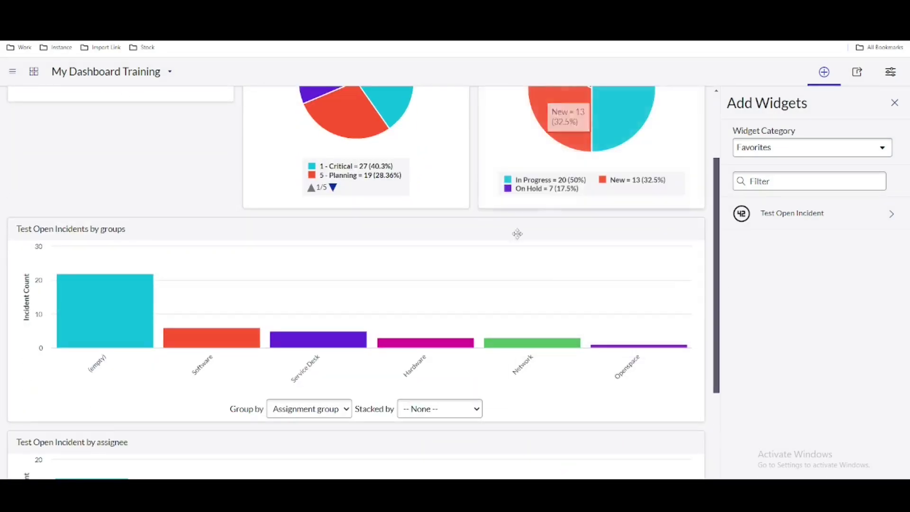
scroll(517, 266, down, 1)
scroll(554, 266, up, 4)
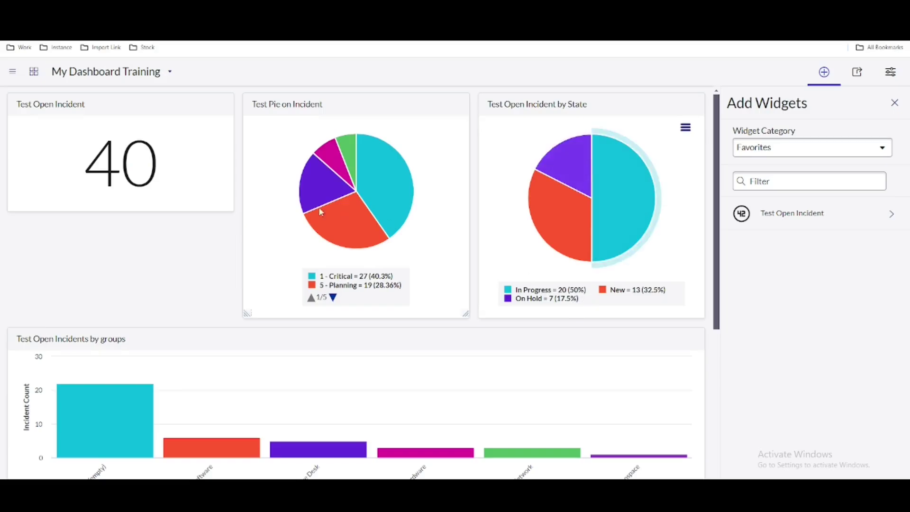
click(895, 103)
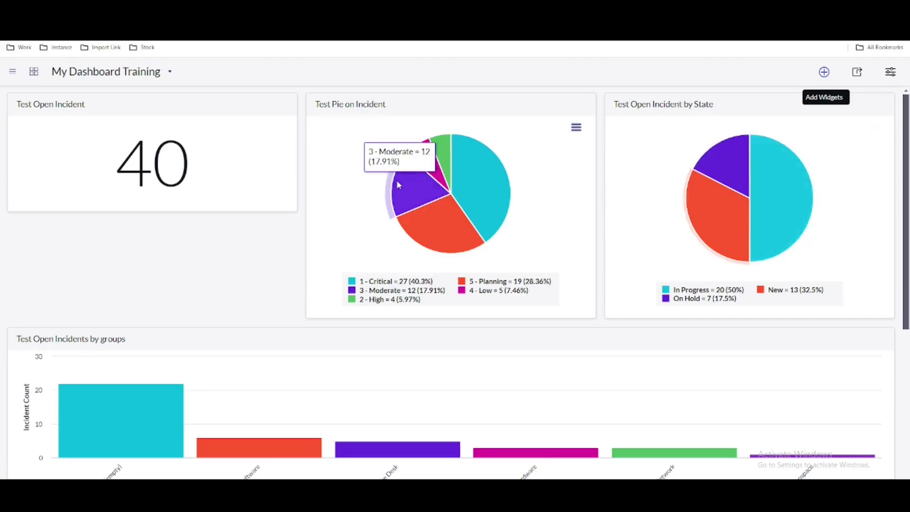
Resize the groups and assignee bar charts to half width and equal height, placing them side by side below the pie charts.
scroll(675, 223, down, 3)
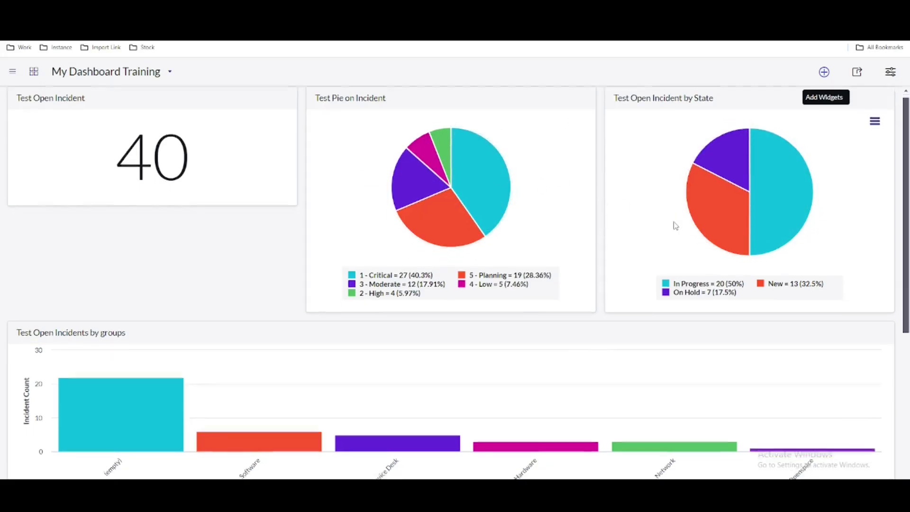
mouse_move(125, 245)
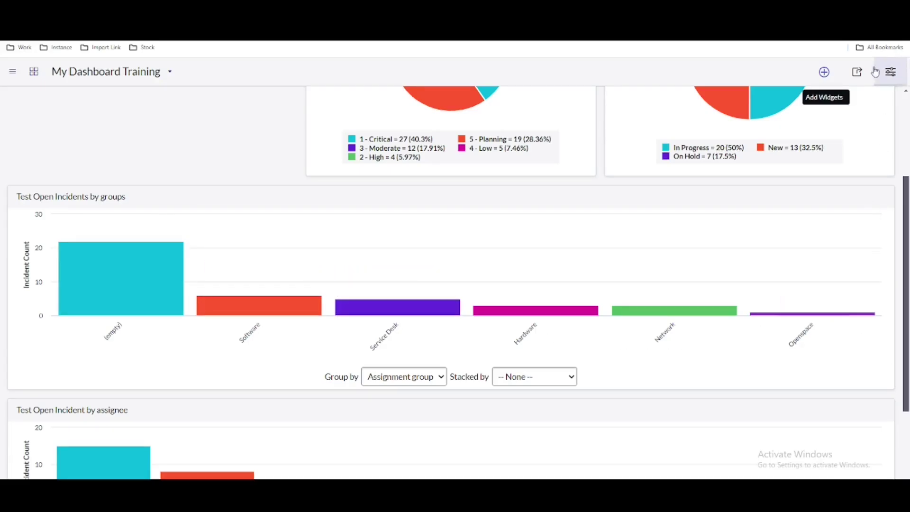
scroll(616, 294, down, 3)
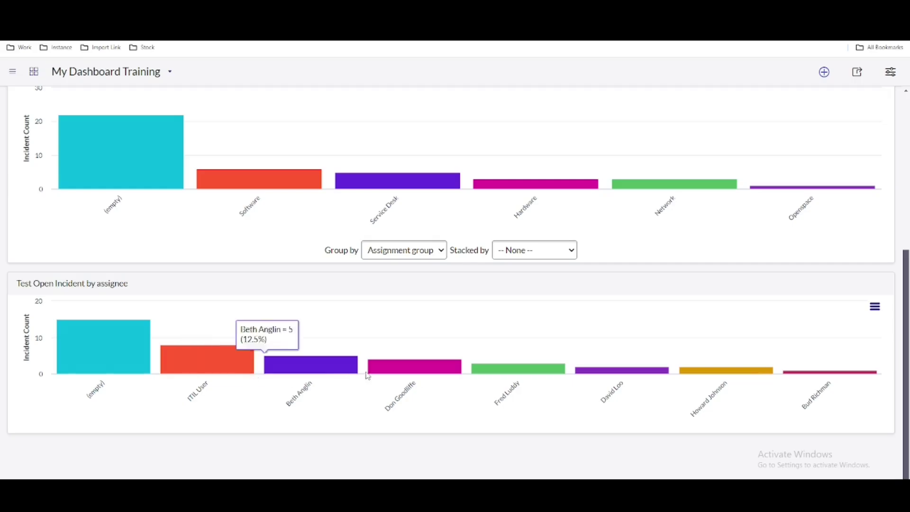
scroll(711, 237, up, 5)
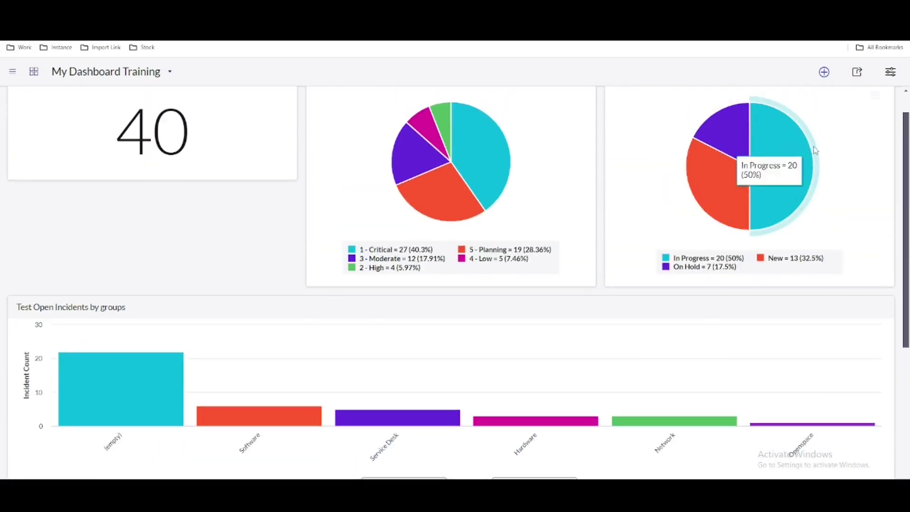
click(824, 72)
scroll(426, 285, down, 4)
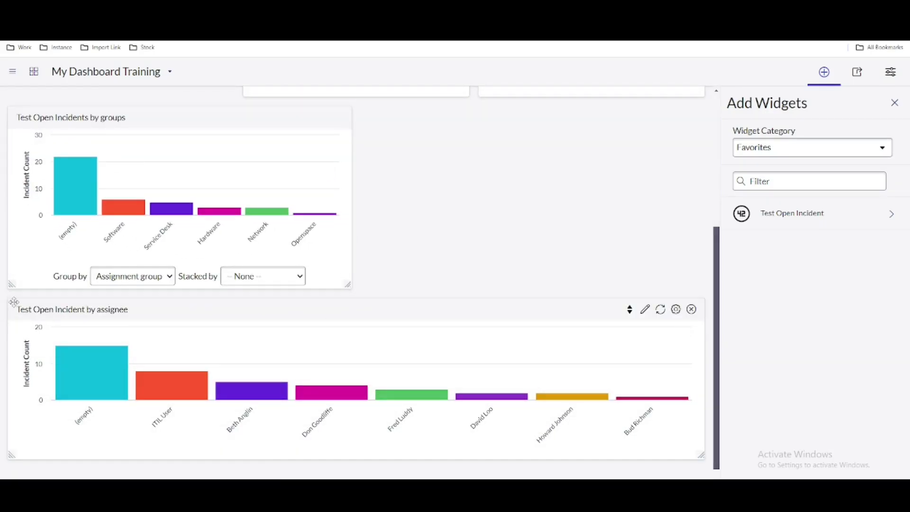
drag(12, 455, 362, 370)
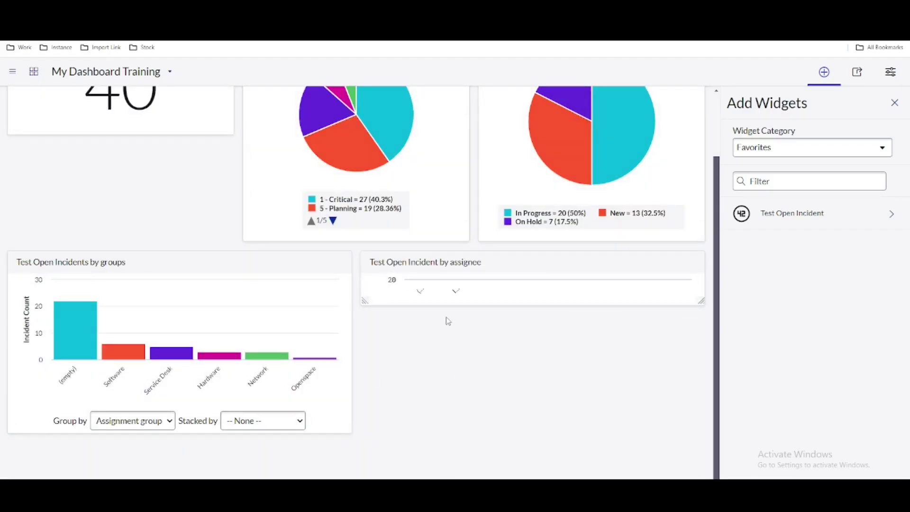
drag(693, 303, 697, 431)
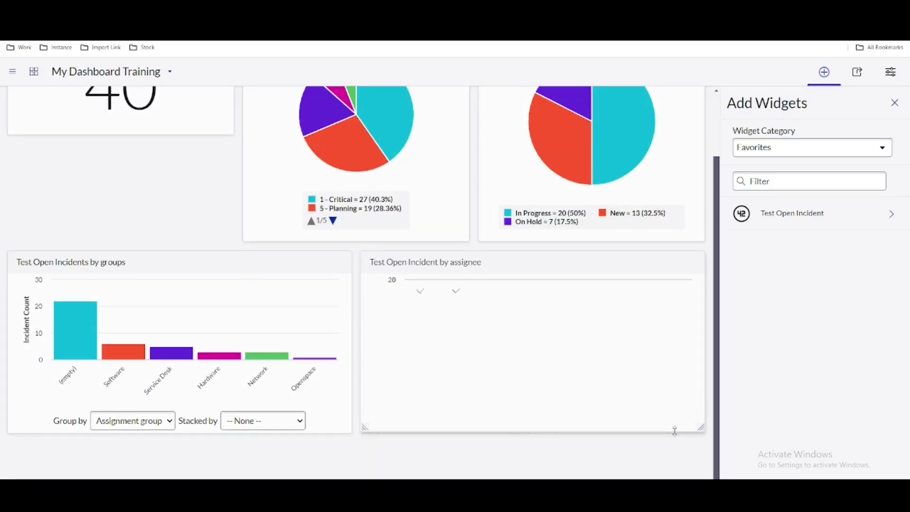
click(895, 104)
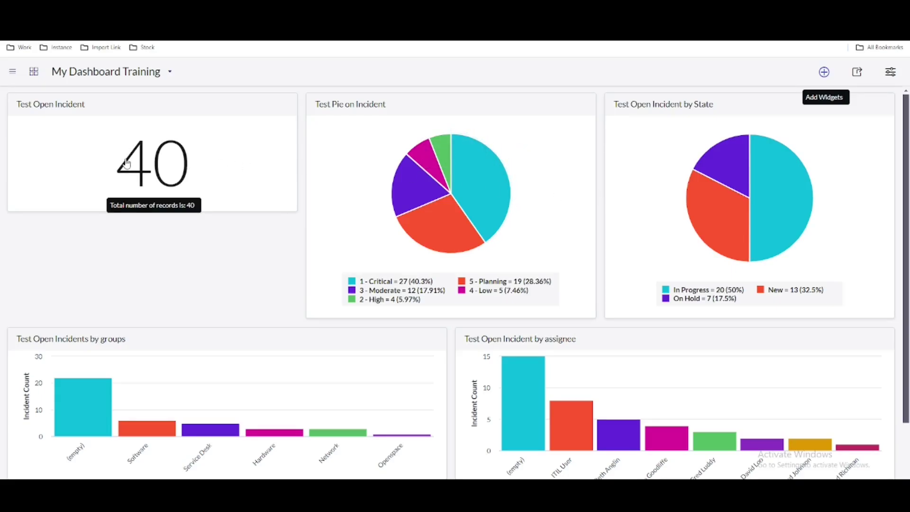
scroll(342, 417, down, 1)
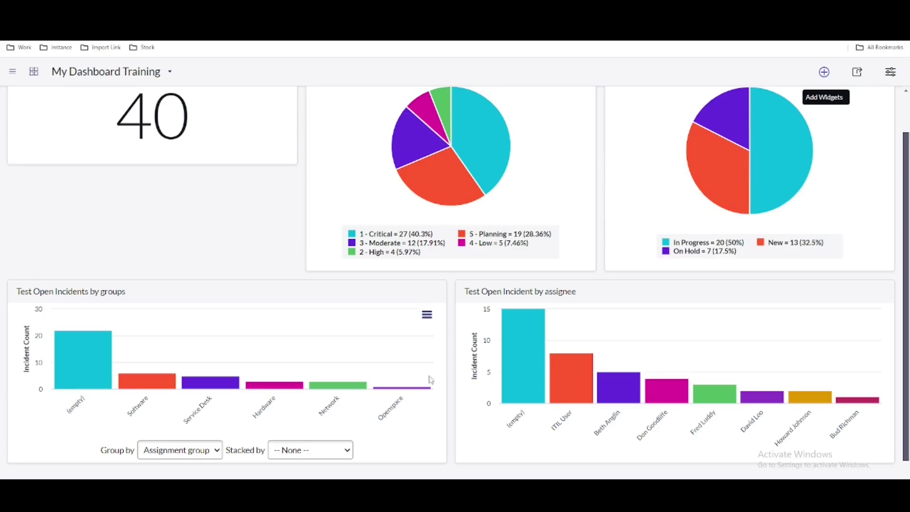
scroll(521, 403, up, 1)
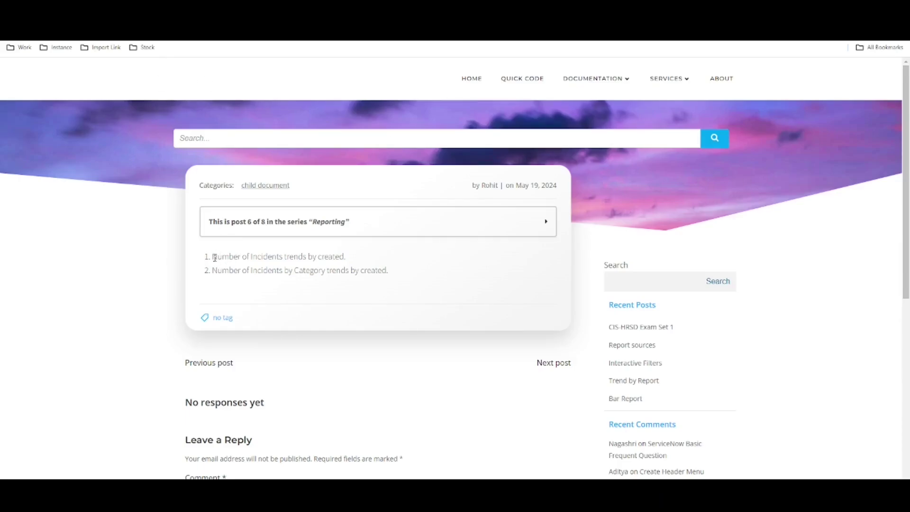
Read the "Number of Incidents trends by created" requirement in the Reporting post and switch to the ServiceNow home page.
drag(215, 257, 347, 264)
key(ctrl+Tab)
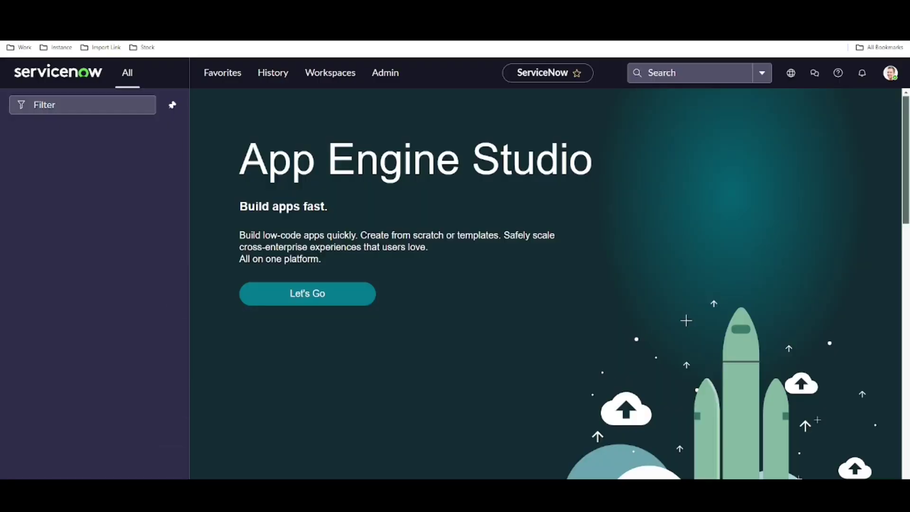
Search the application navigator for "report" and start creating a new report.
click(93, 109)
text(report)
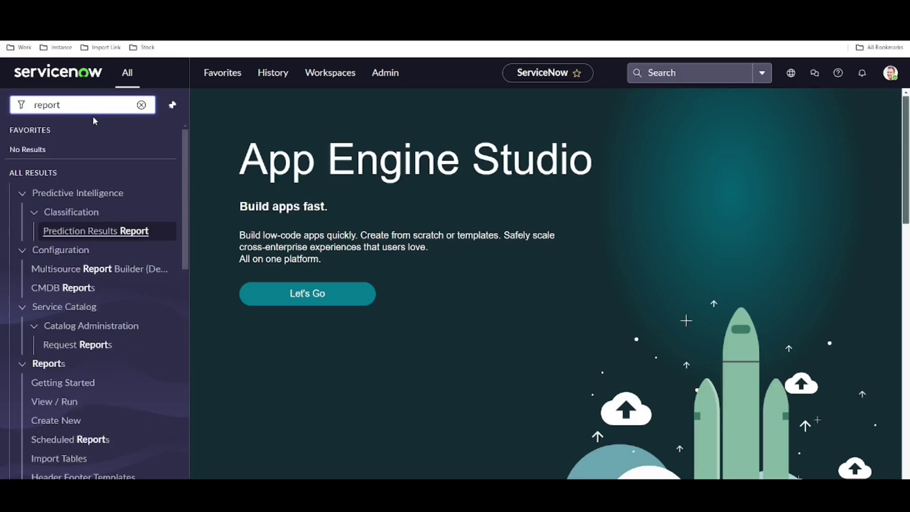
scroll(78, 216, down, 6)
scroll(96, 205, up, 2)
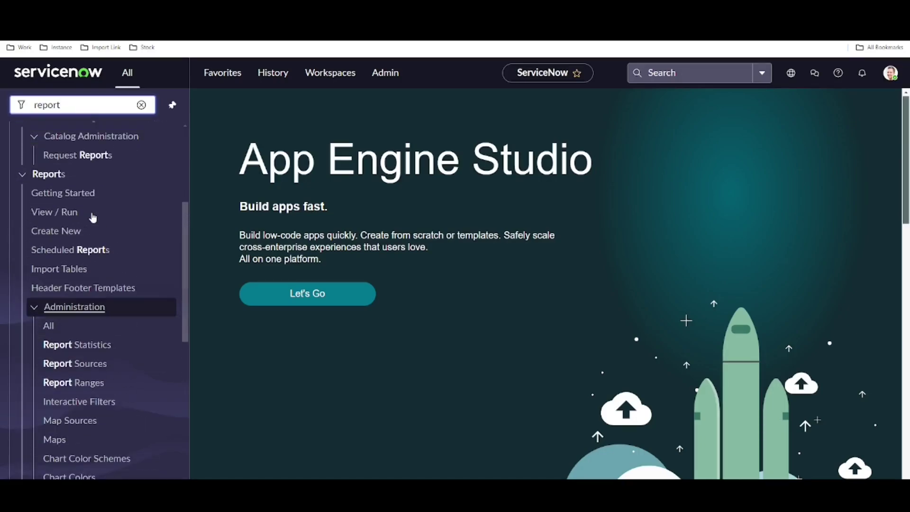
click(73, 233)
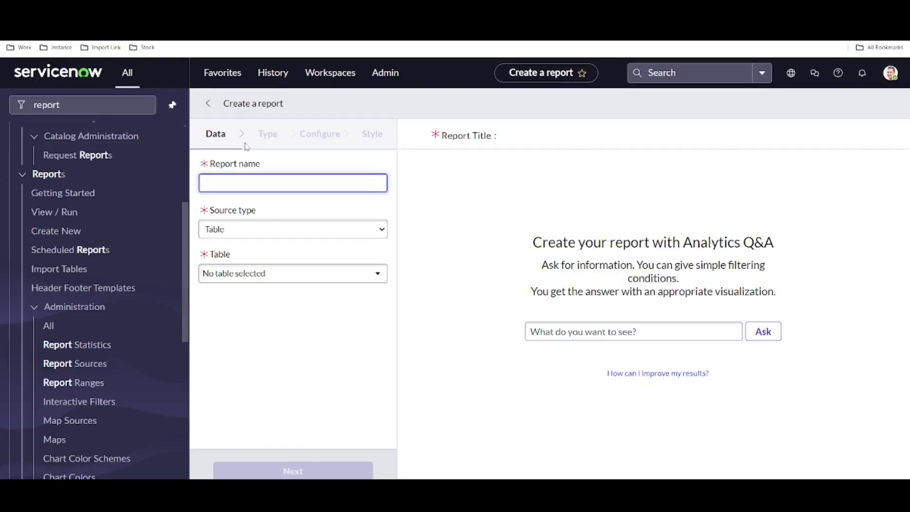
Name the report "Test Number of Incidents trends by created", use the Incident [incident] table as its source, and proceed to the visualization choice.
text(est Number of Incidents trends by created.)
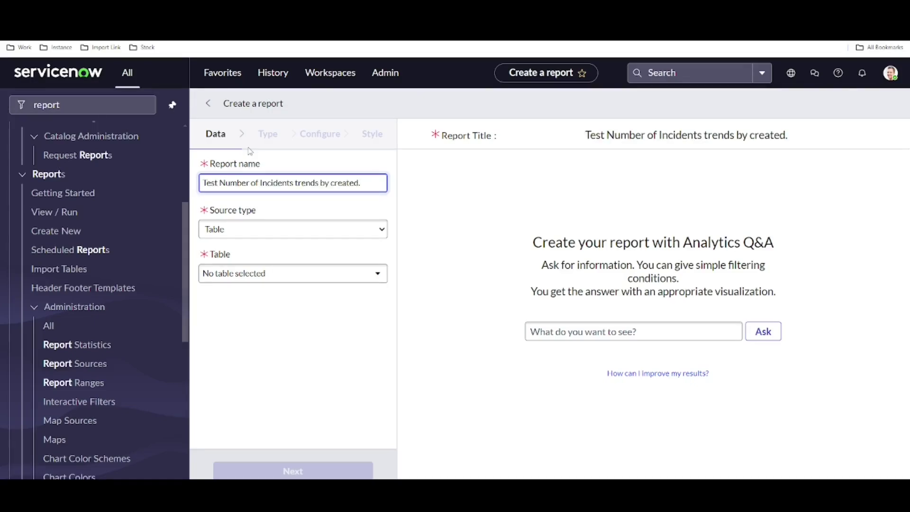
key(BackSpace)
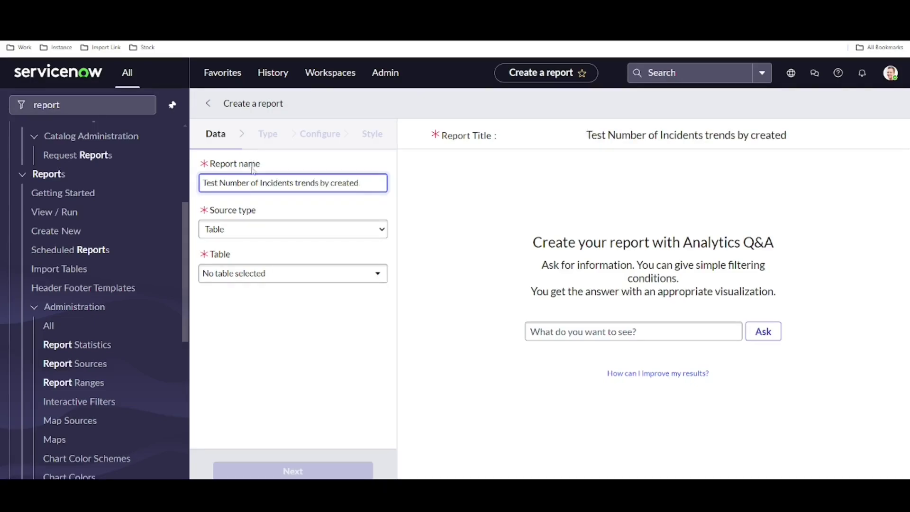
click(256, 275)
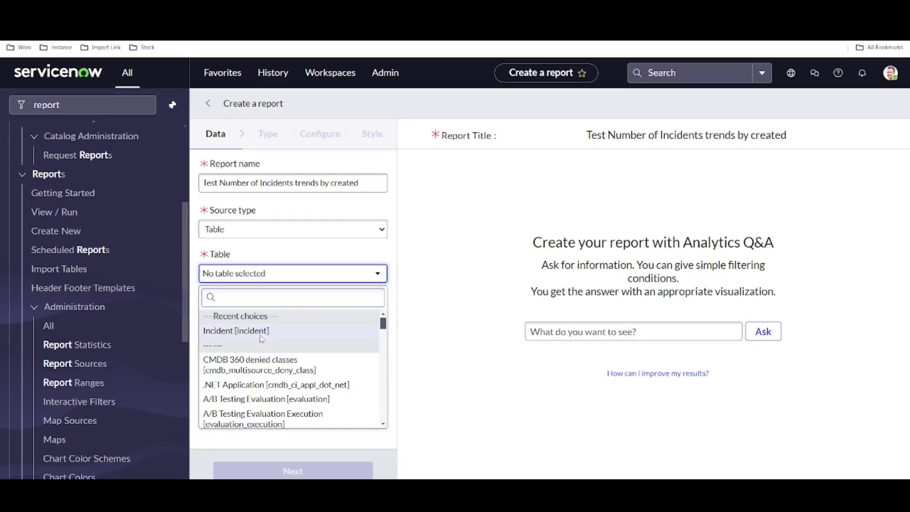
click(262, 329)
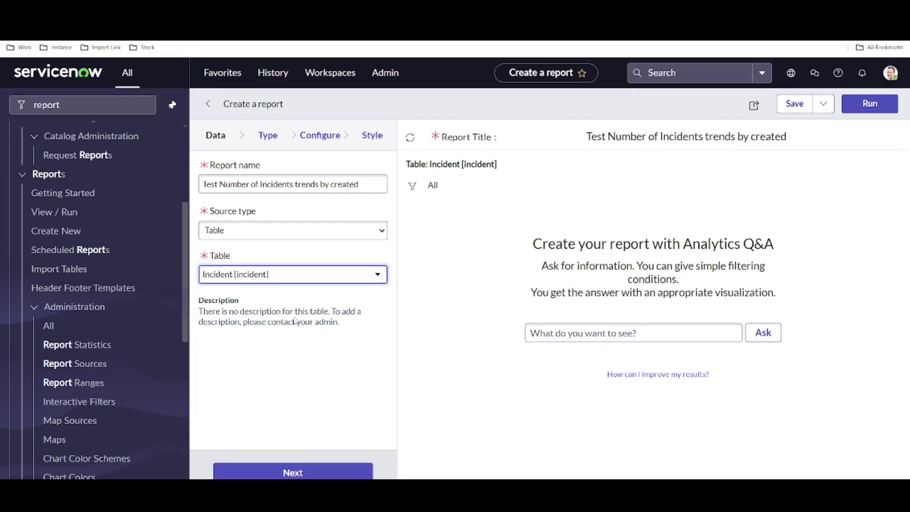
click(315, 474)
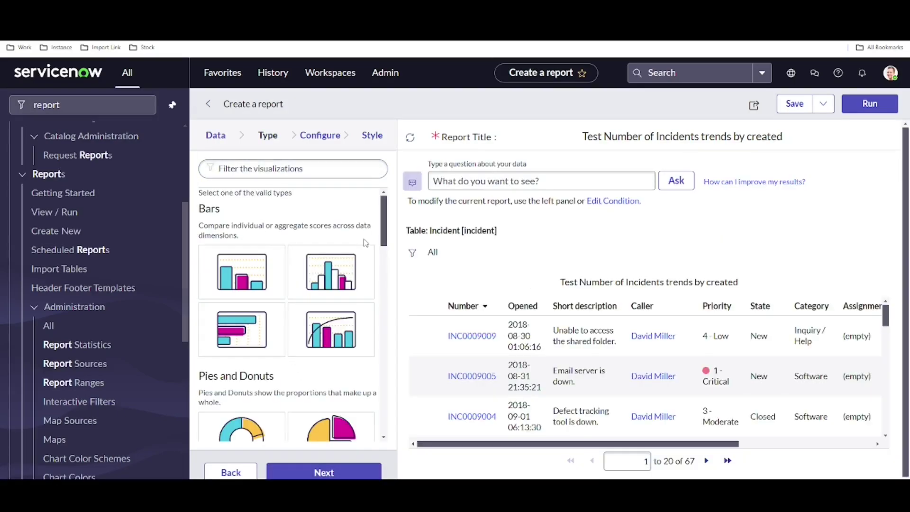
Choose the trend visualization that shows data as columns over time and proceed to the report configuration.
scroll(368, 225, down, 3)
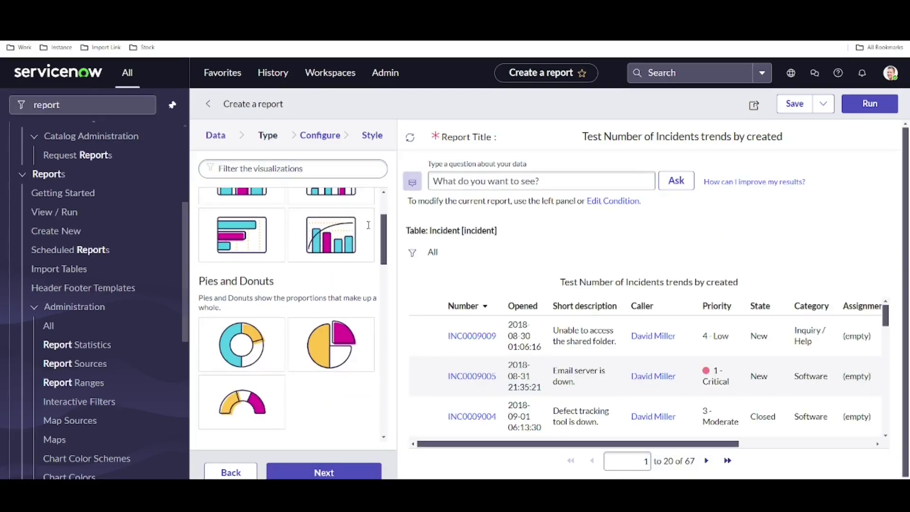
scroll(364, 246, up, 3)
scroll(362, 252, down, 5)
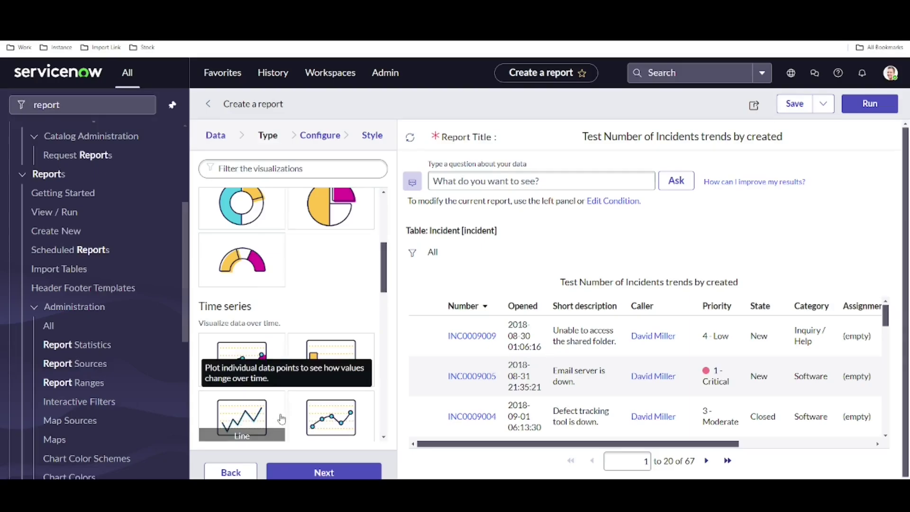
scroll(349, 410, down, 6)
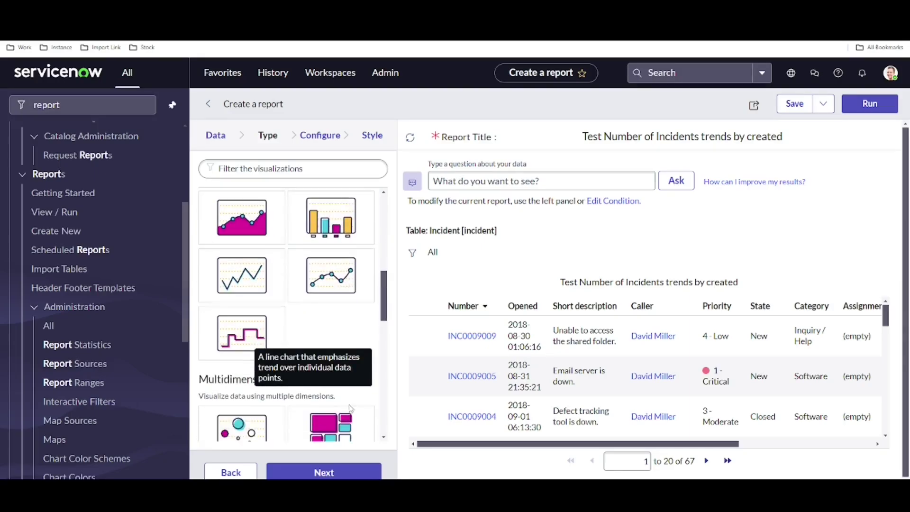
drag(385, 334, 378, 441)
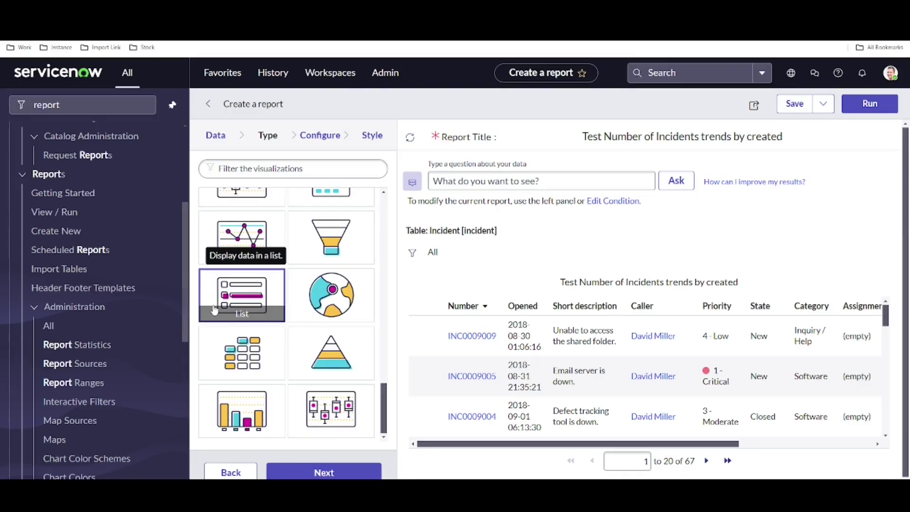
click(245, 408)
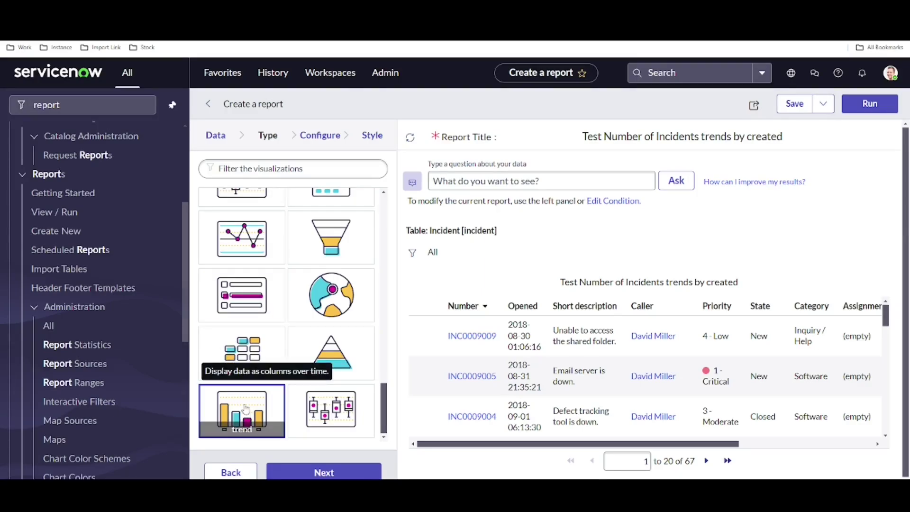
click(364, 473)
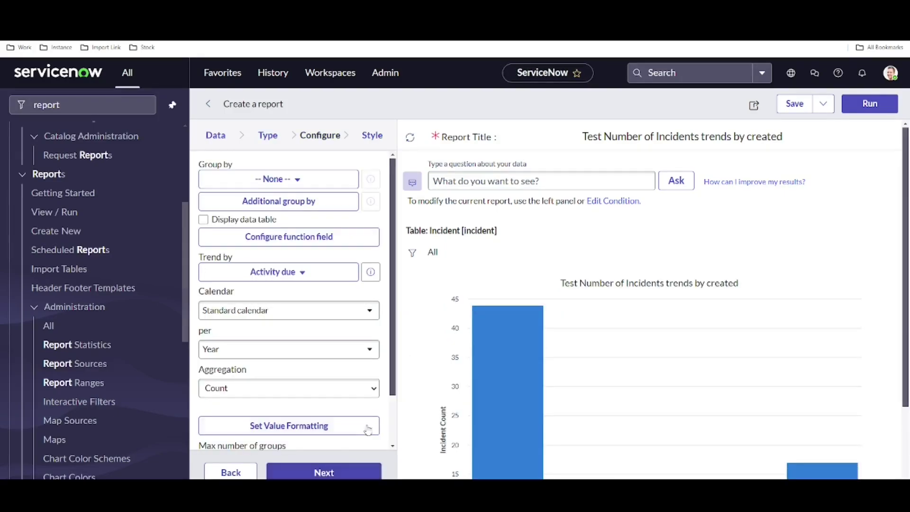
Set the report to trend by Created and run it.
scroll(721, 309, down, 2)
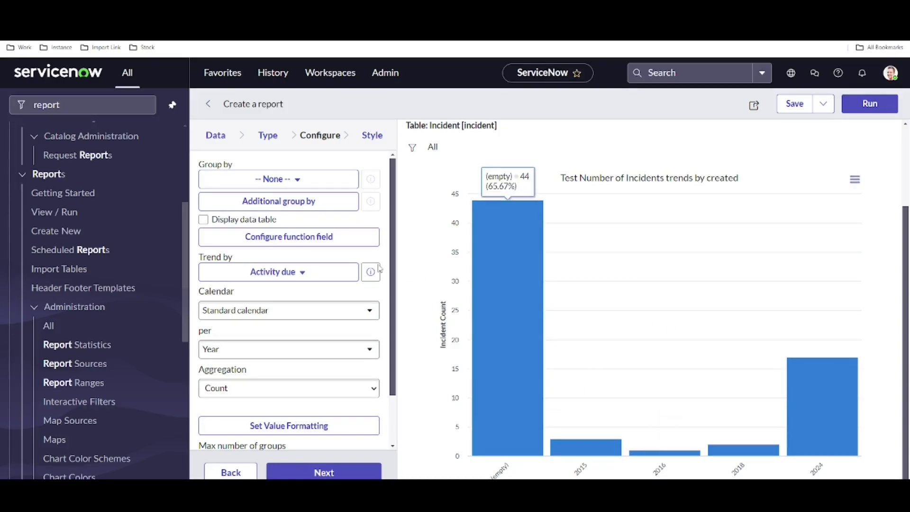
drag(197, 259, 238, 267)
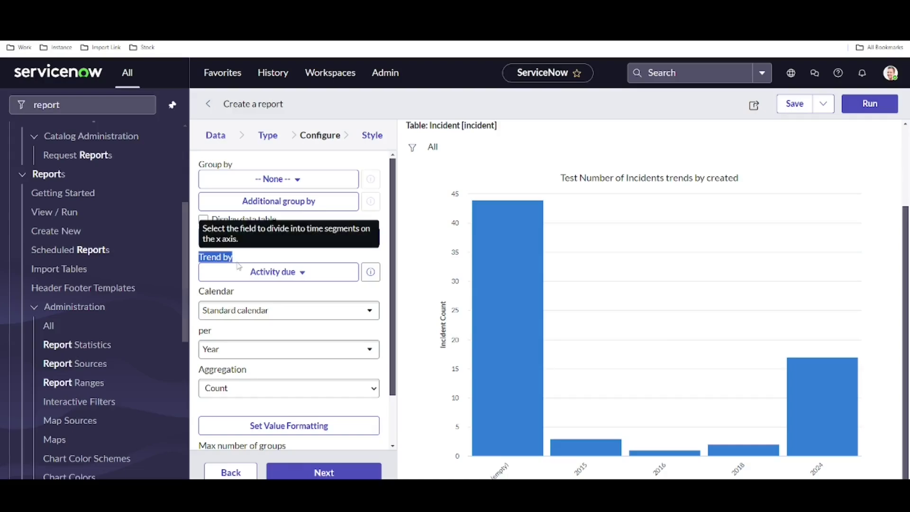
click(271, 280)
click(270, 280)
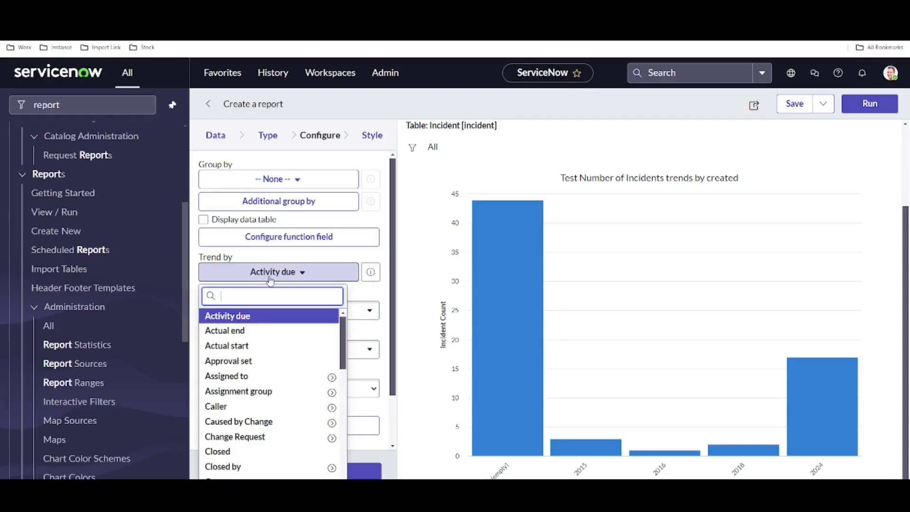
text(cre)
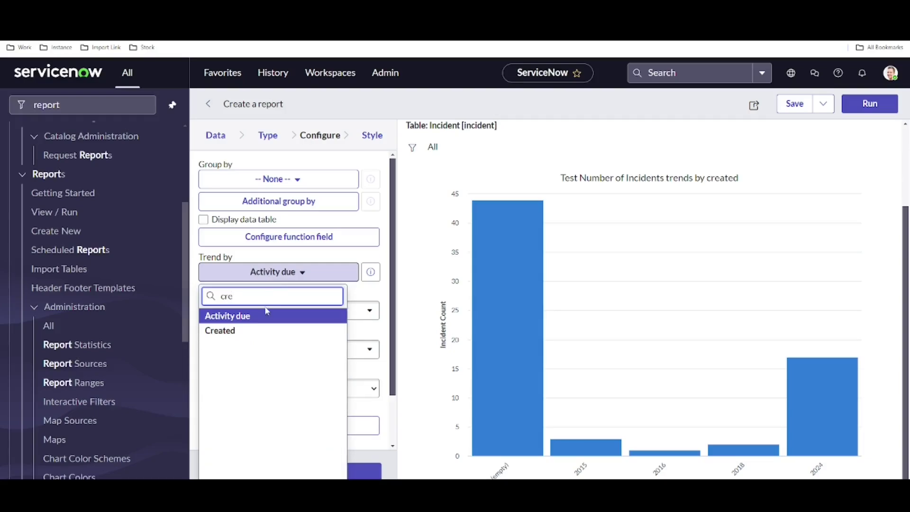
click(249, 330)
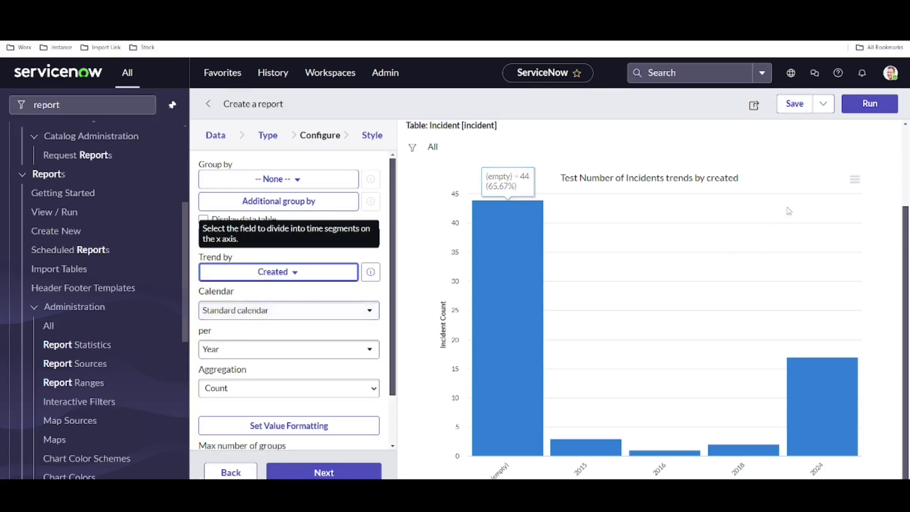
click(859, 110)
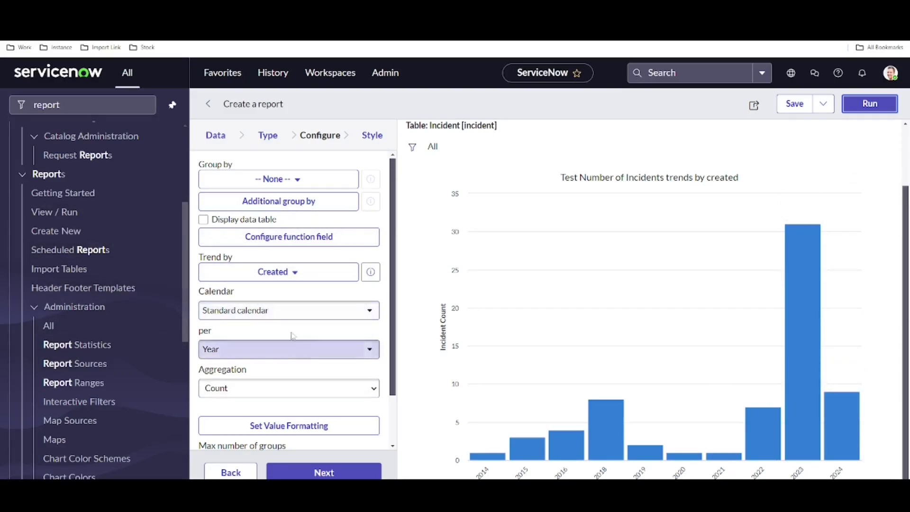
Set the trend interval to Quarter and run the report.
click(232, 354)
click(232, 352)
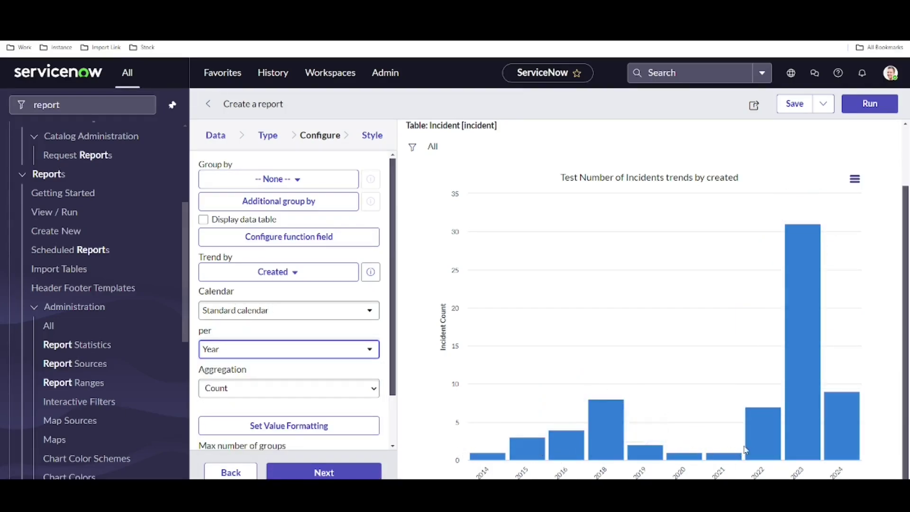
click(313, 353)
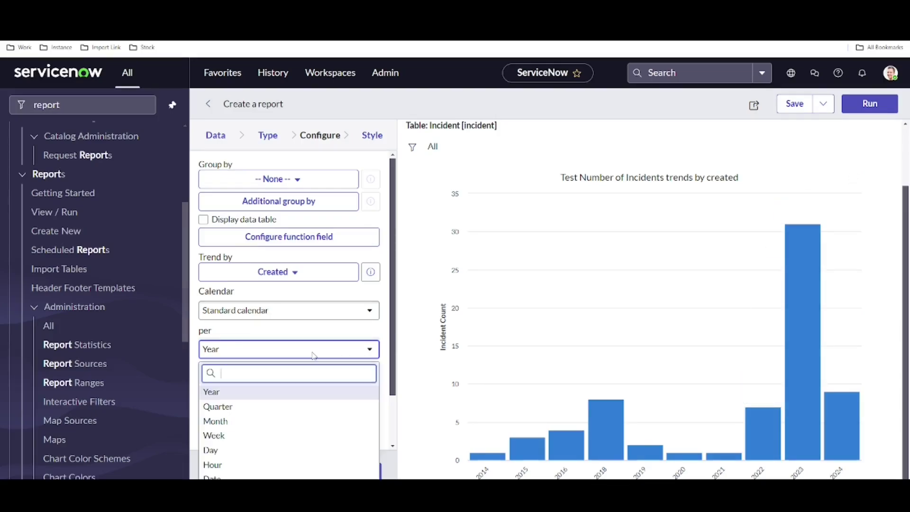
click(236, 407)
click(869, 108)
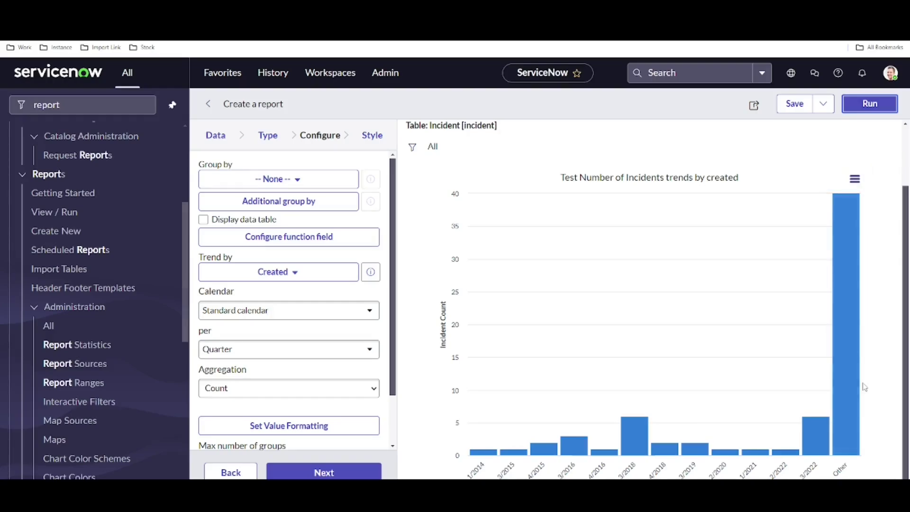
Add the filter condition Created on Last 120 days and run the report.
click(412, 147)
click(470, 233)
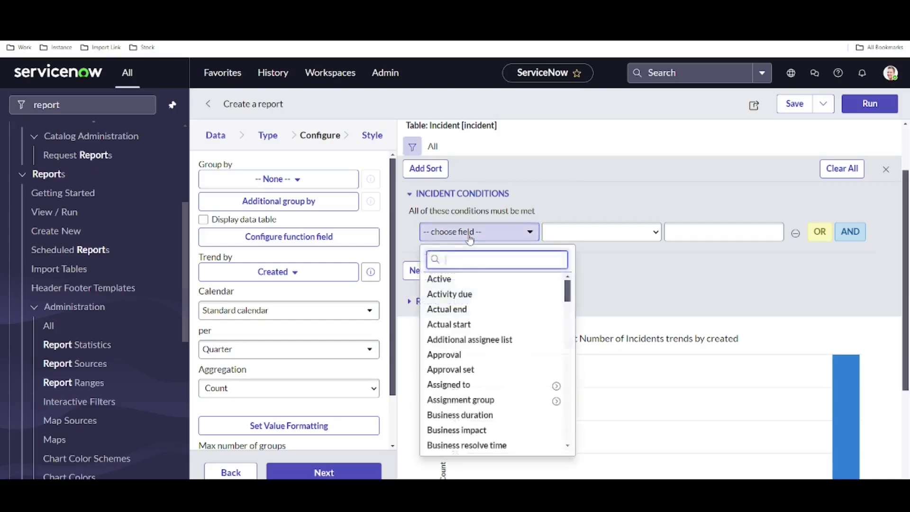
text(cr)
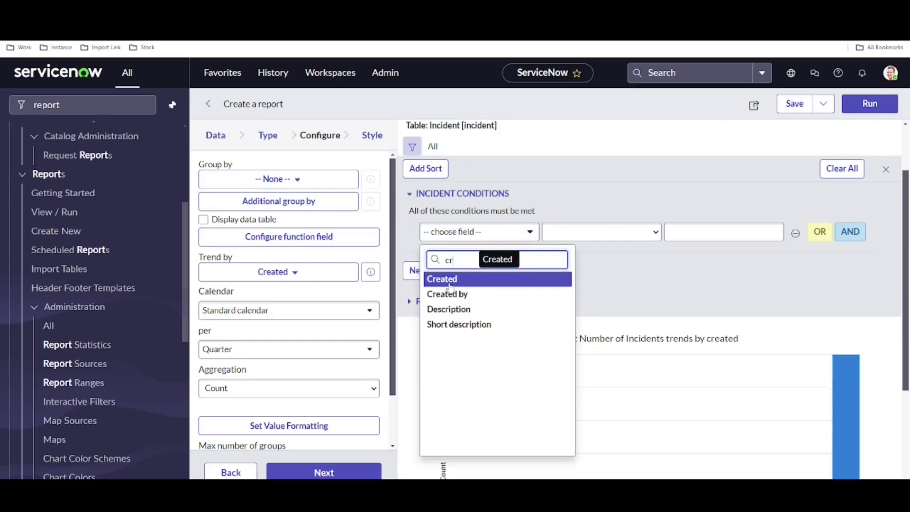
click(443, 279)
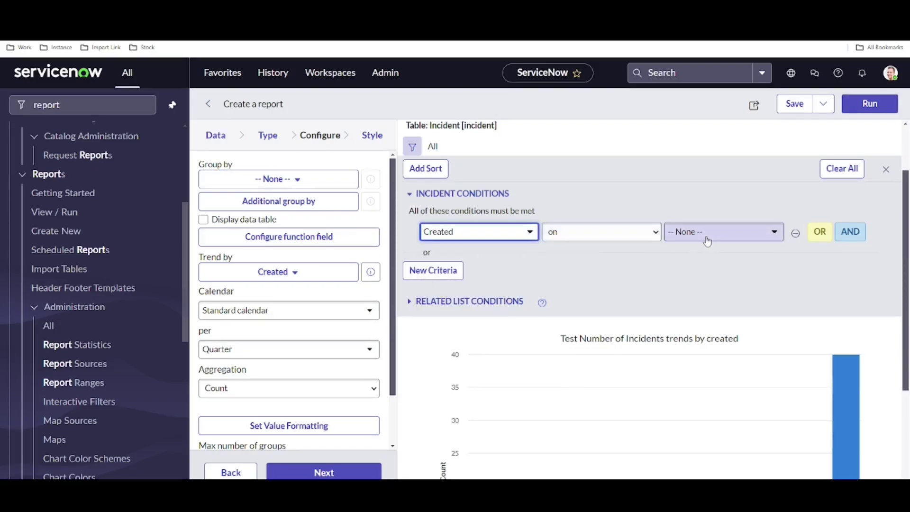
click(703, 237)
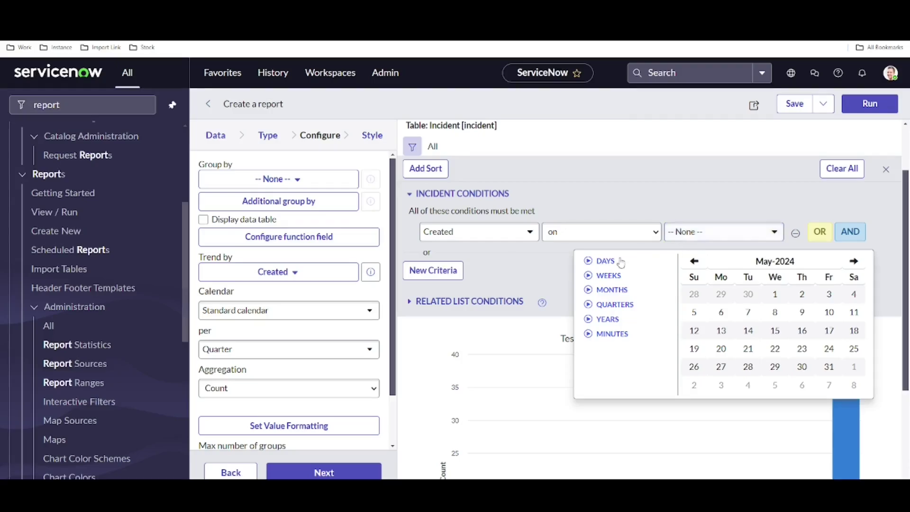
click(589, 264)
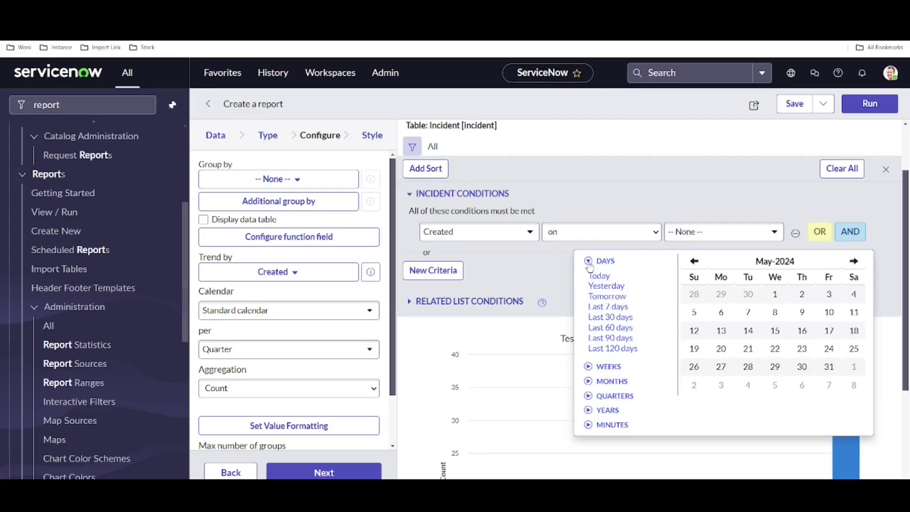
click(623, 353)
click(872, 105)
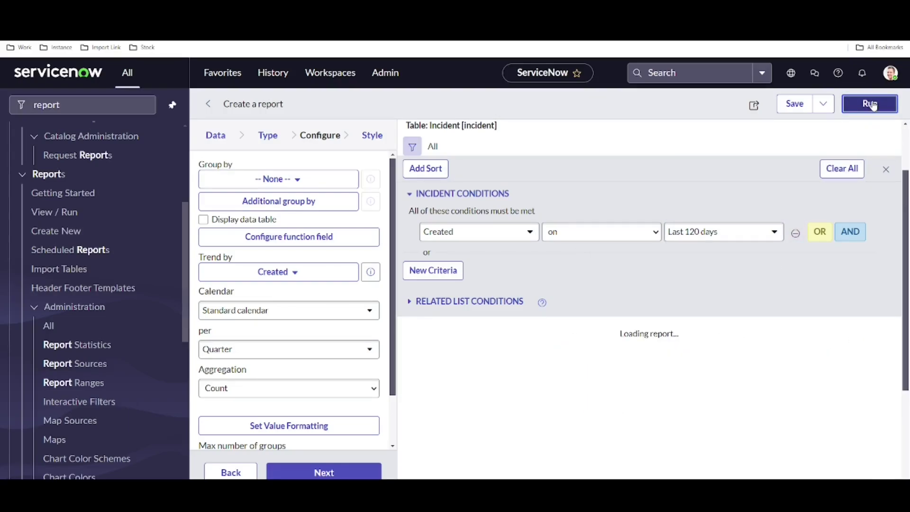
scroll(528, 342, down, 3)
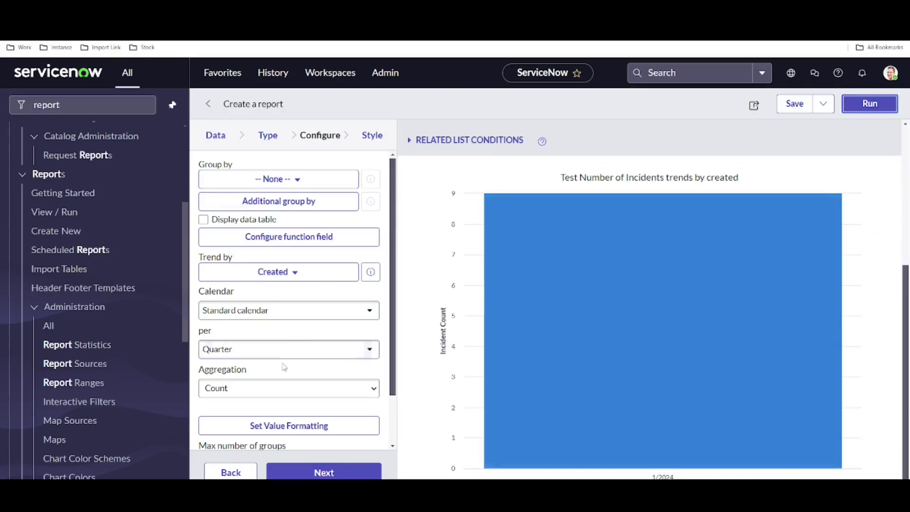
Set the trend interval to Month, run the report, and check the monthly columns against the filter condition.
click(260, 349)
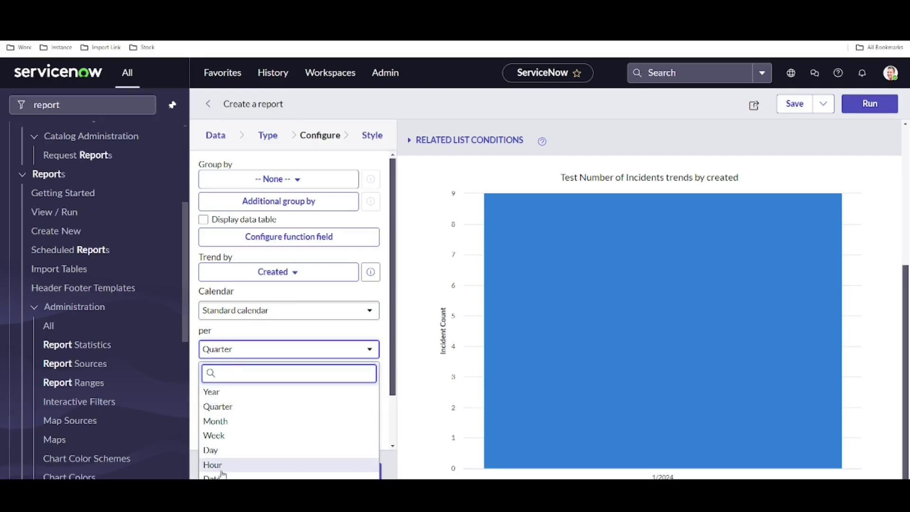
click(220, 423)
click(865, 107)
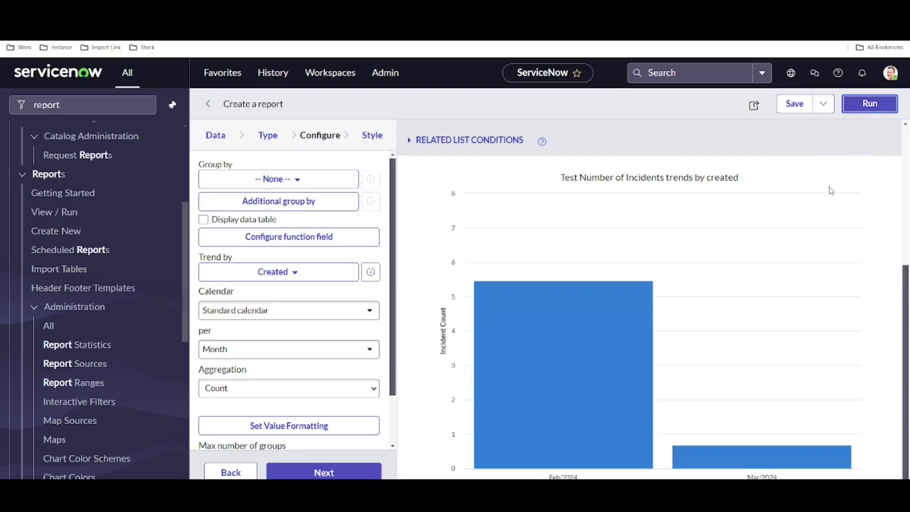
scroll(778, 282, up, 3)
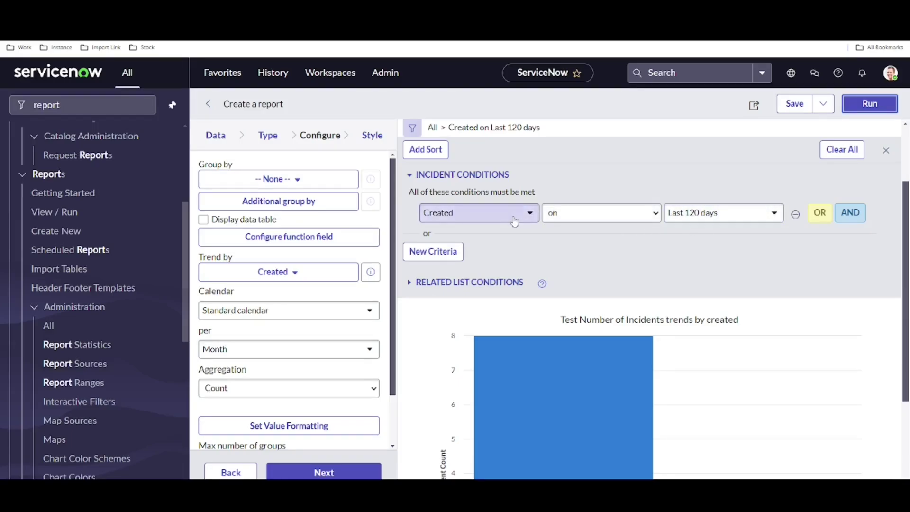
scroll(706, 233, down, 3)
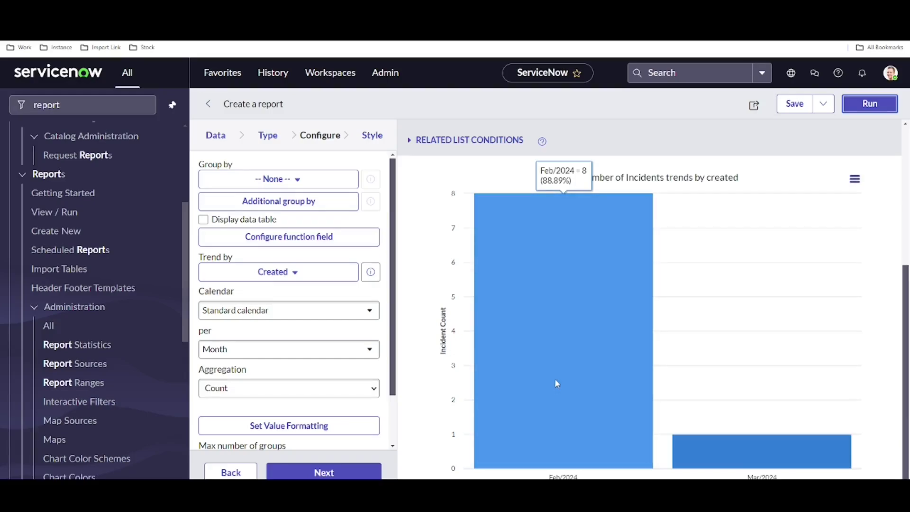
mouse_move(783, 463)
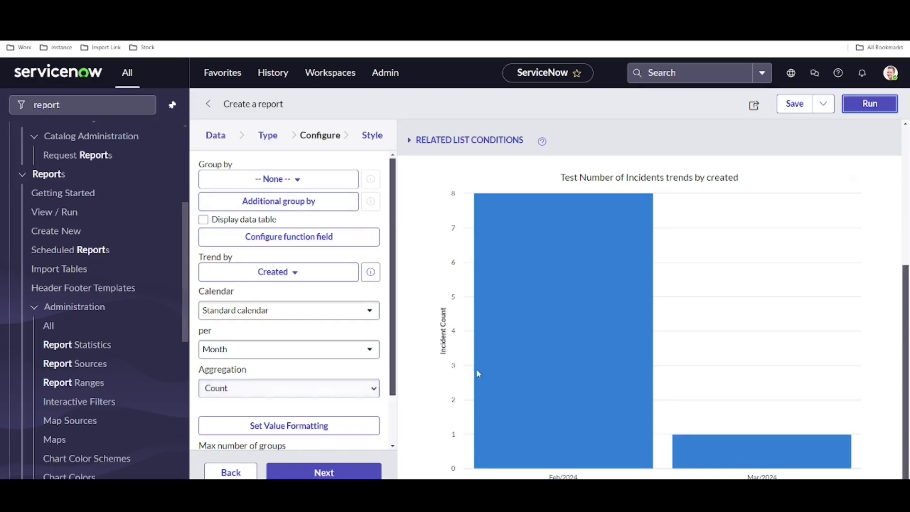
Group the incident trend report by Priority and run it.
mouse_move(504, 368)
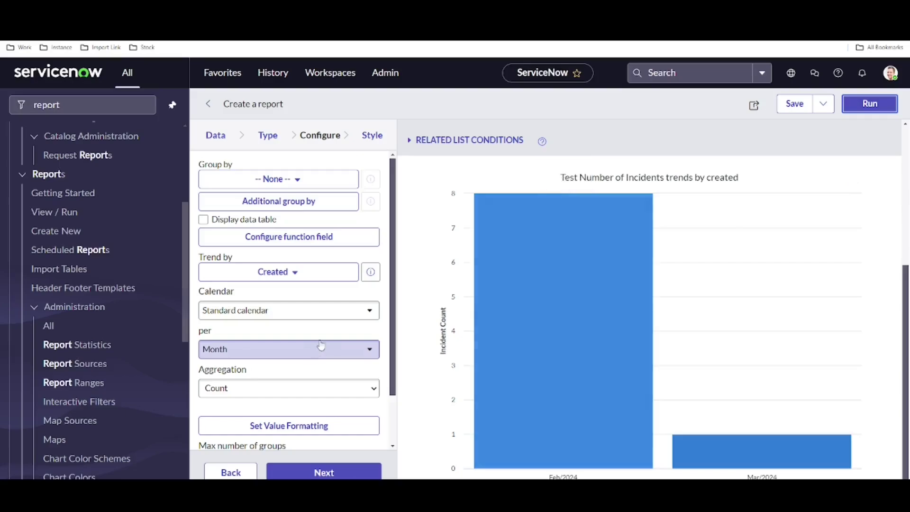
click(276, 184)
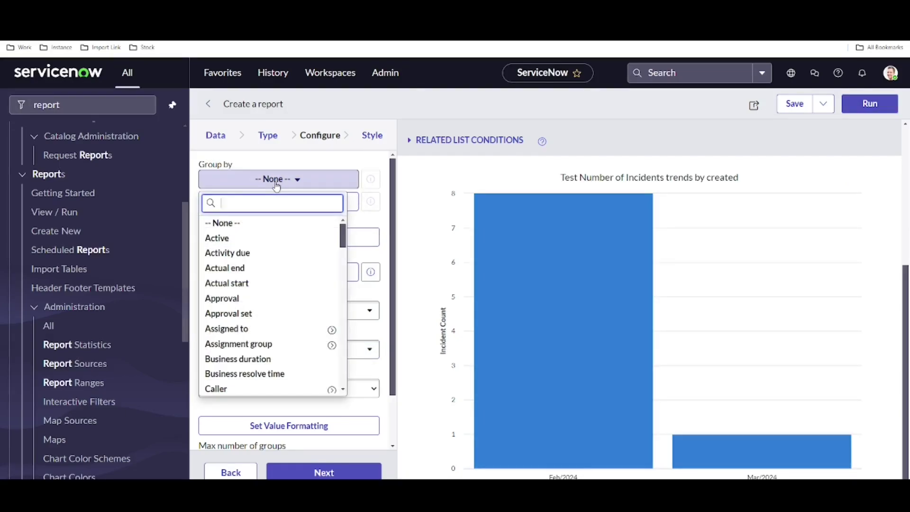
text(pr)
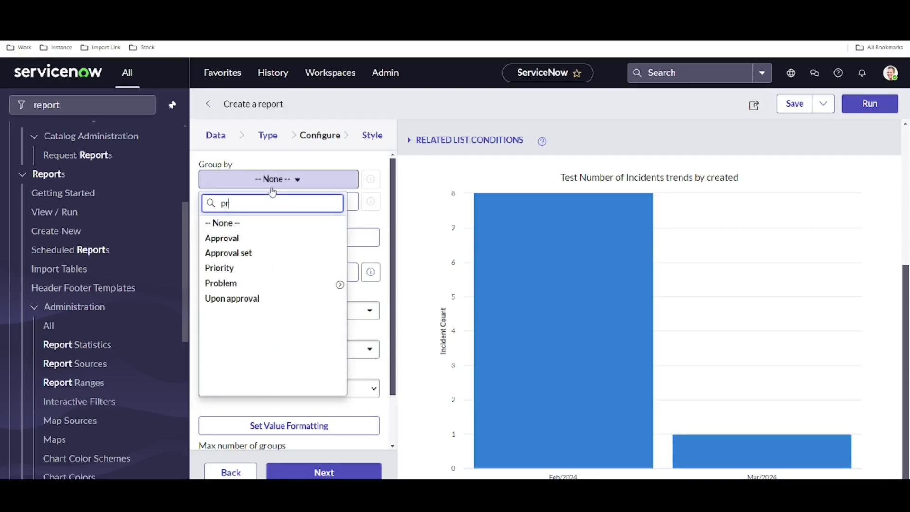
click(247, 269)
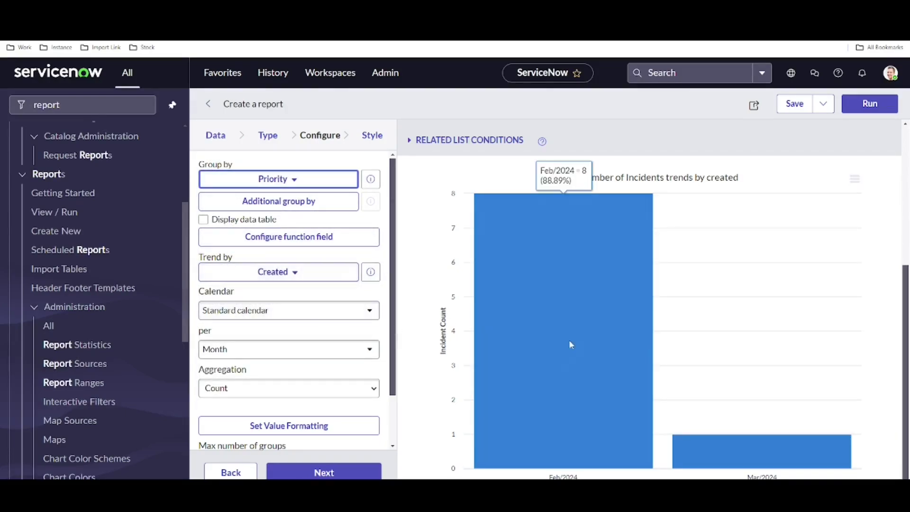
click(879, 105)
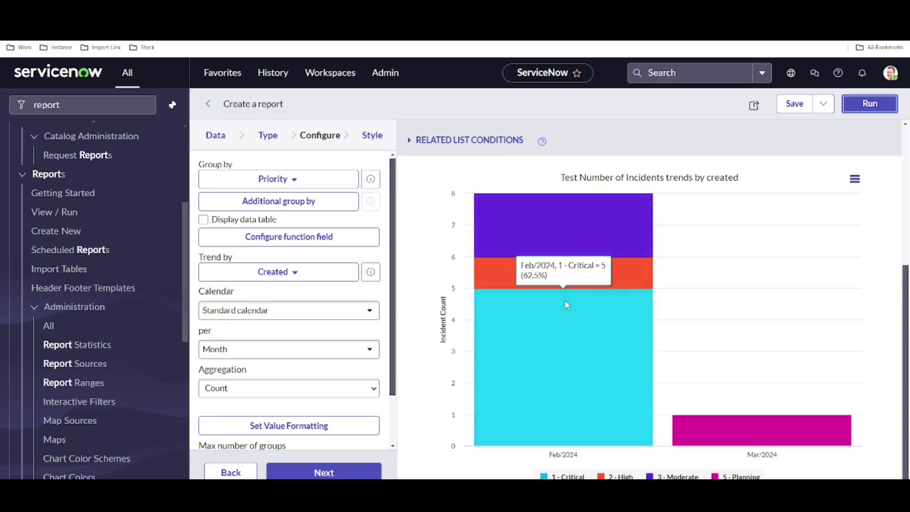
Save the report Test Number of Incidents trends by created.
scroll(301, 329, down, 2)
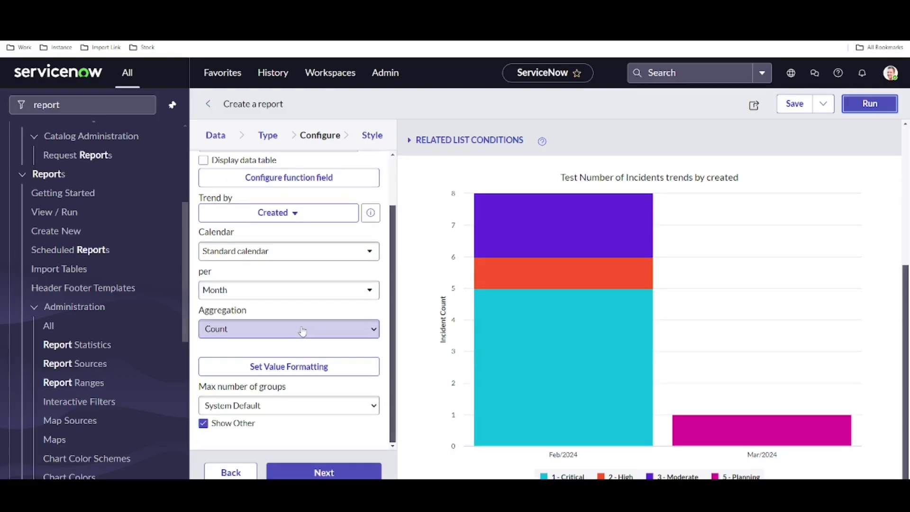
scroll(527, 300, up, 5)
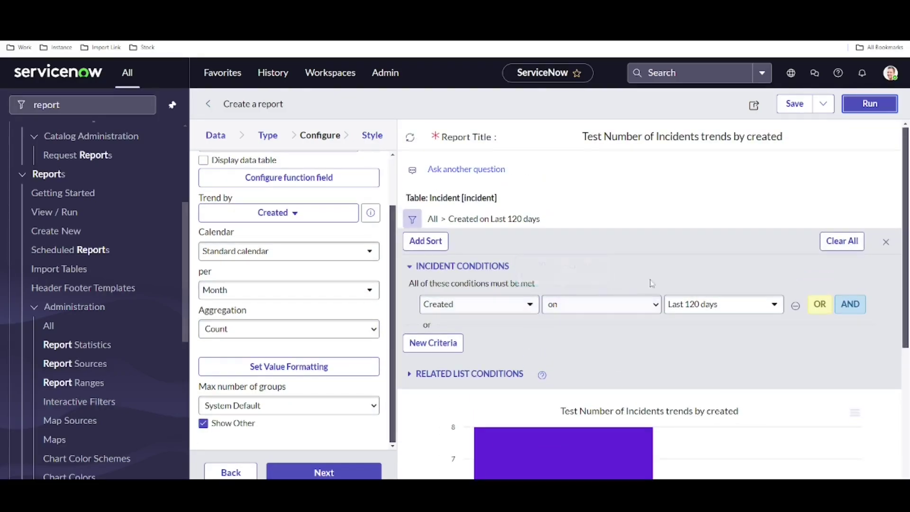
click(795, 108)
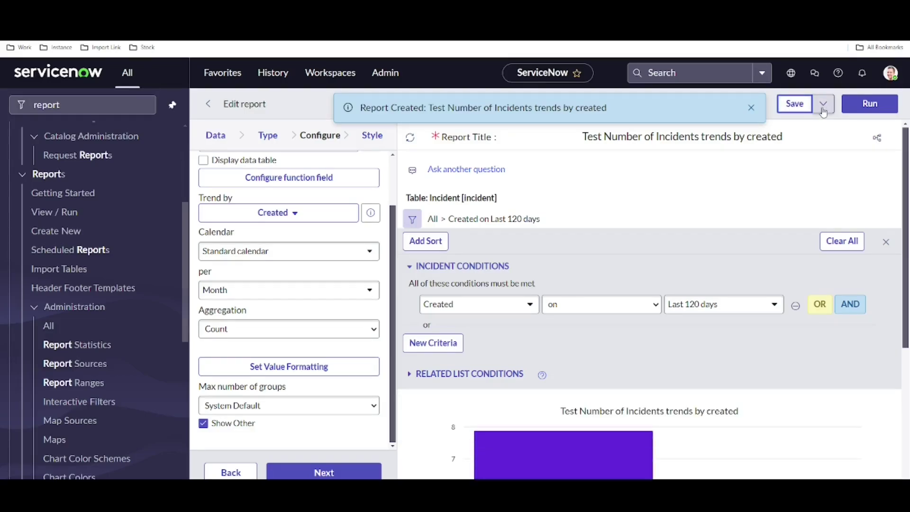
Change the Created filter condition to This year and run the report.
click(694, 304)
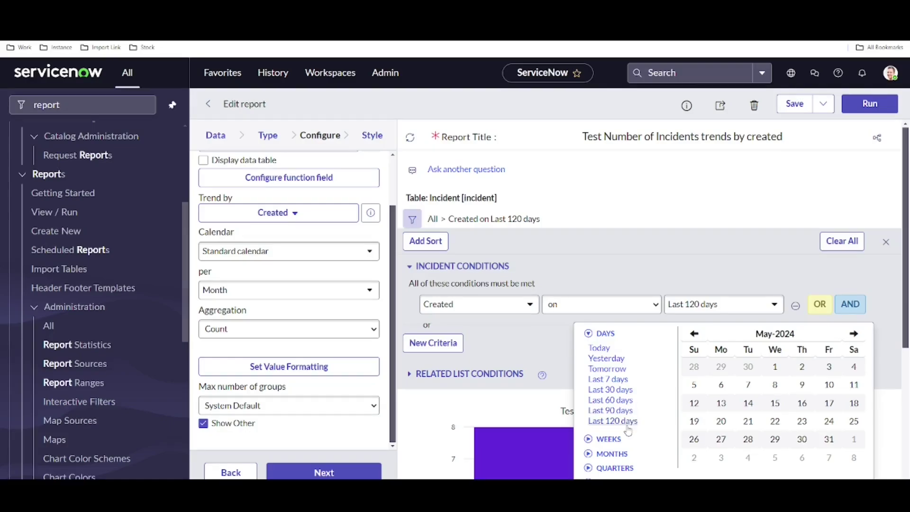
click(608, 480)
scroll(636, 423, down, 2)
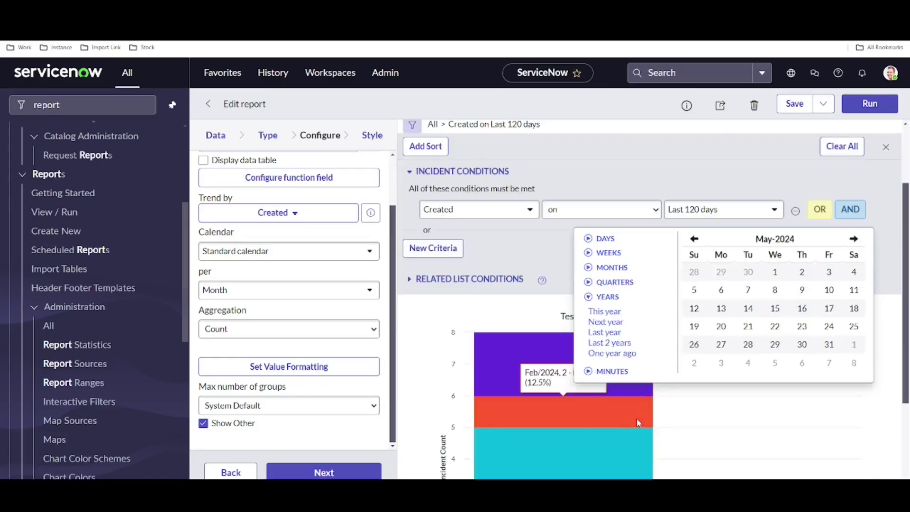
click(608, 312)
click(857, 109)
scroll(662, 340, down, 3)
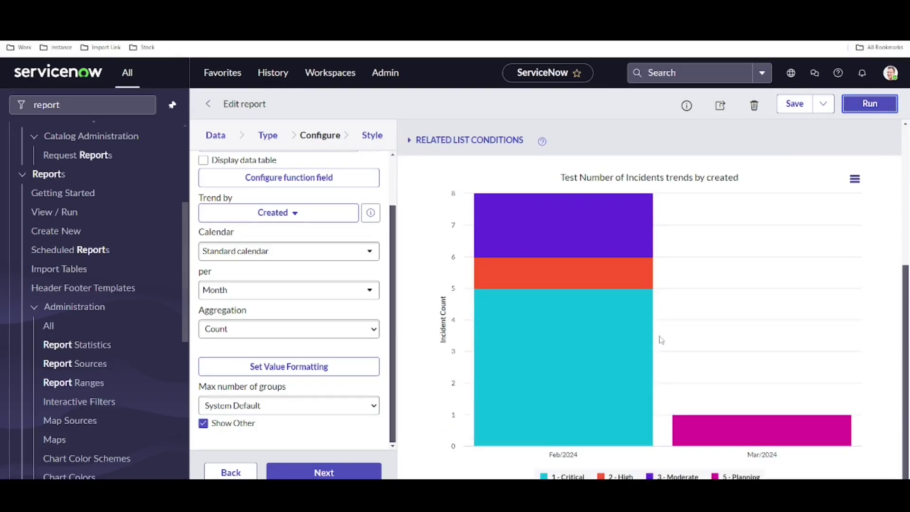
Set the Created filter condition to Last 2 years, run the report, and check the resulting chart.
scroll(662, 340, up, 3)
click(720, 304)
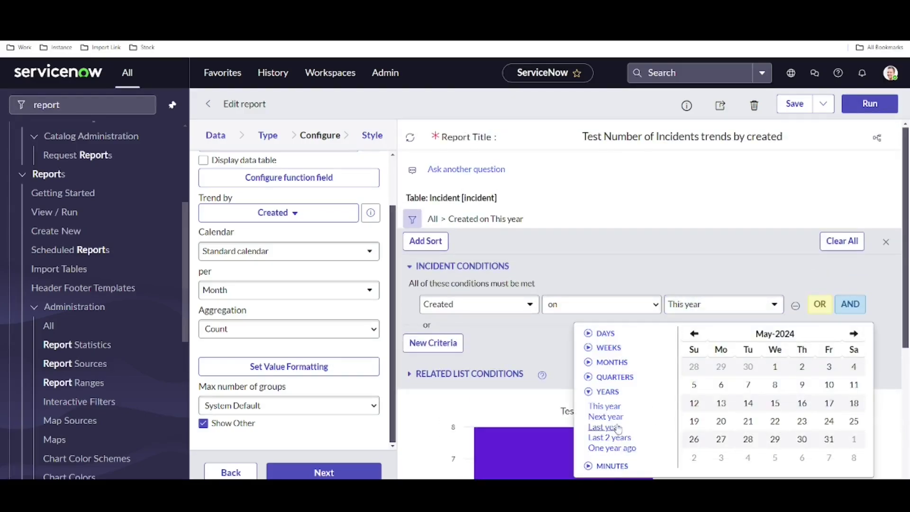
click(610, 438)
click(870, 103)
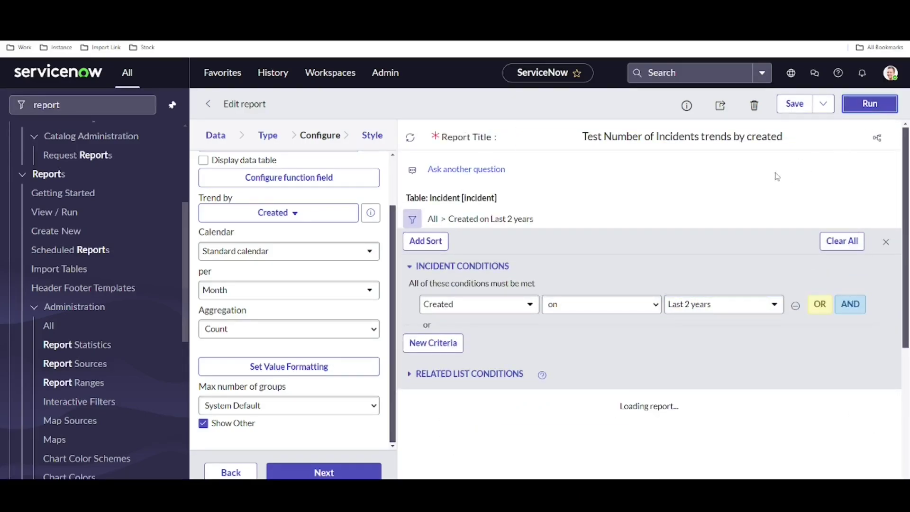
scroll(772, 199, down, 5)
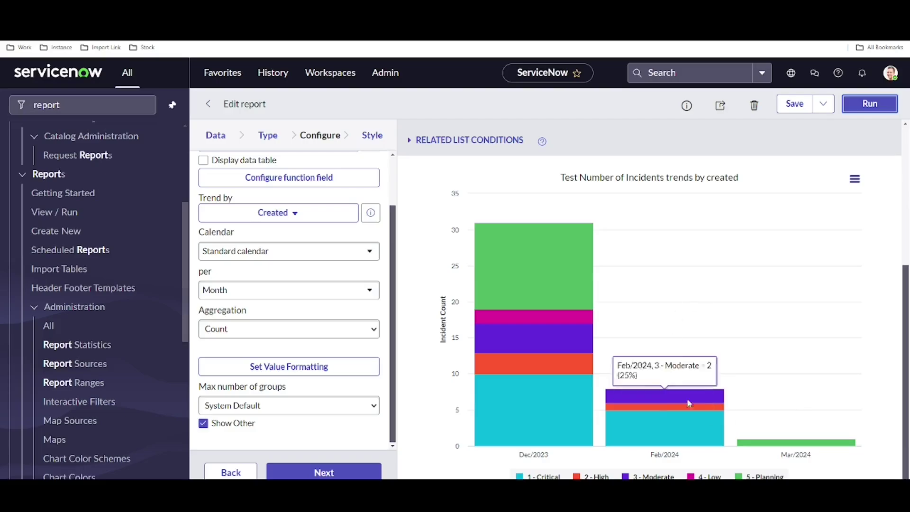
scroll(772, 340, up, 5)
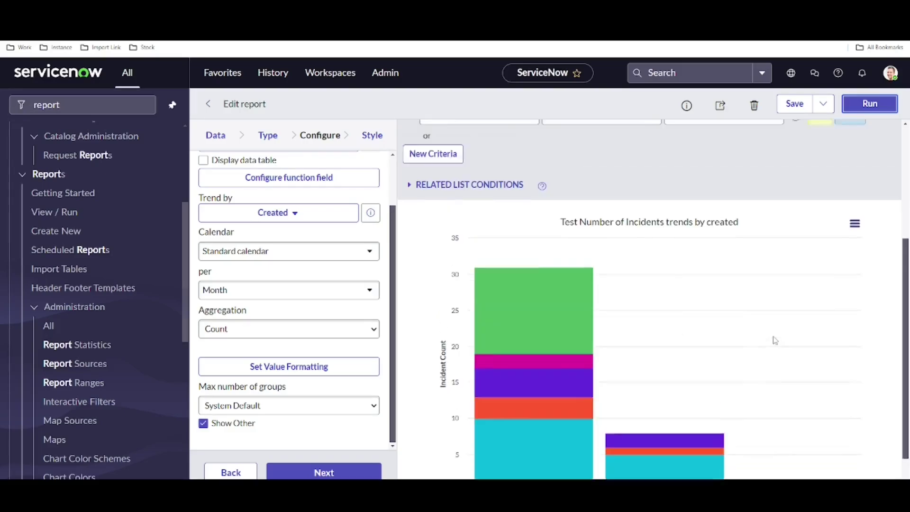
Save the updated trend report and dismiss the notification.
click(789, 105)
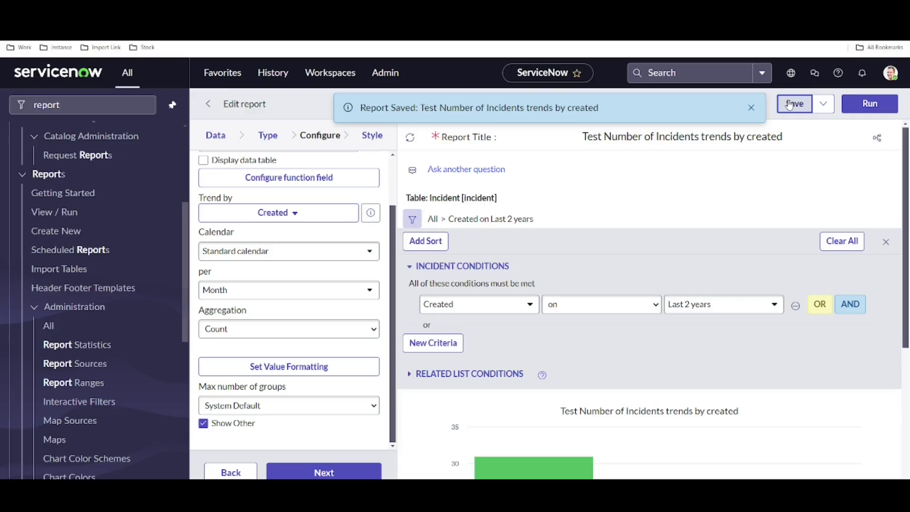
click(824, 104)
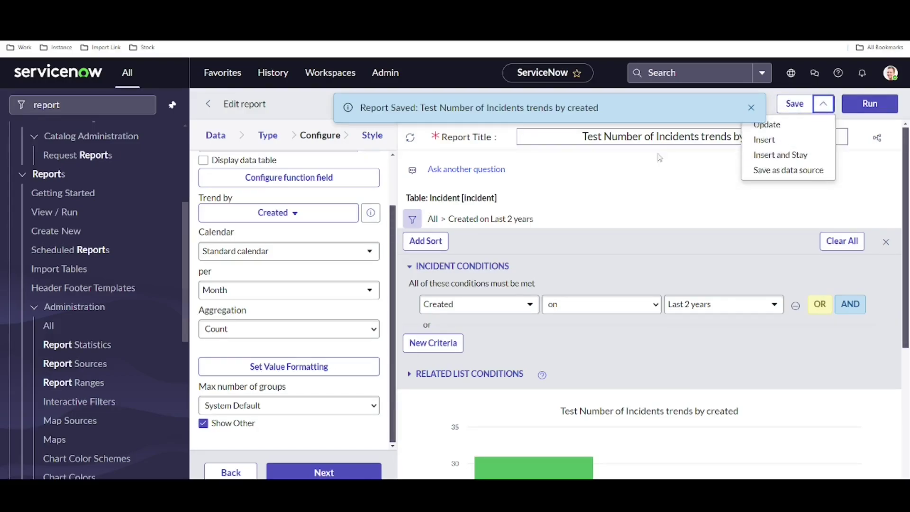
click(751, 108)
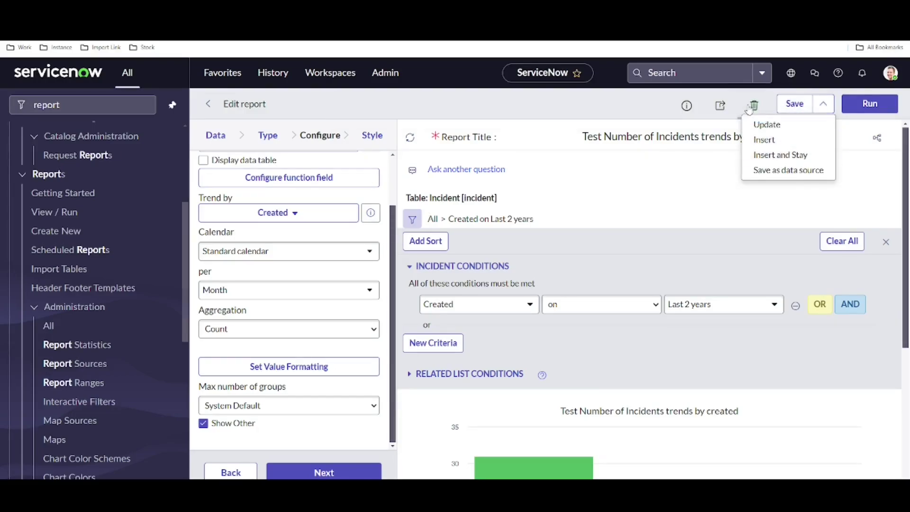
Add the trend report to the My Dashboard Training dashboard.
click(720, 105)
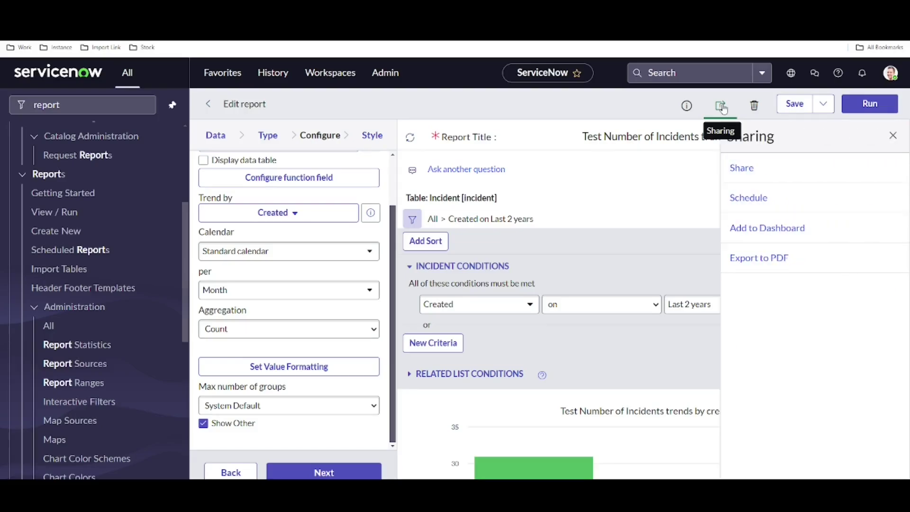
click(752, 230)
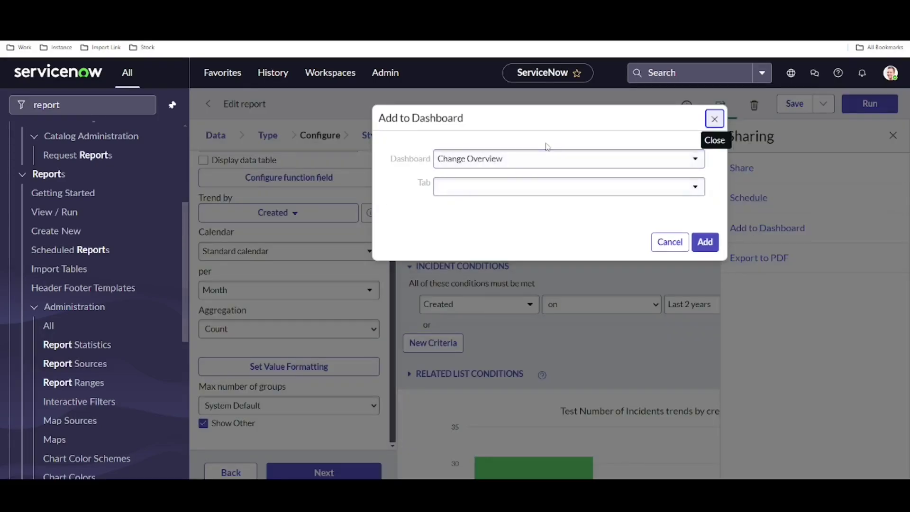
click(550, 162)
text(my)
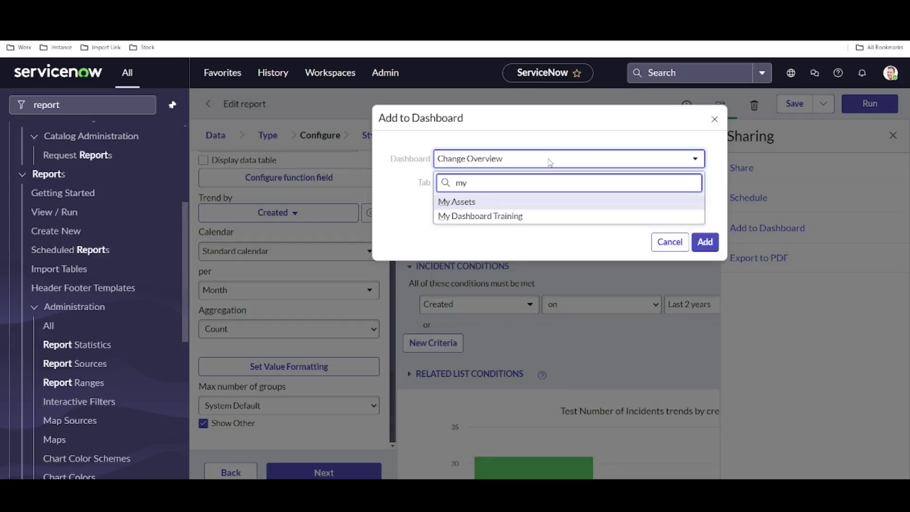
click(502, 216)
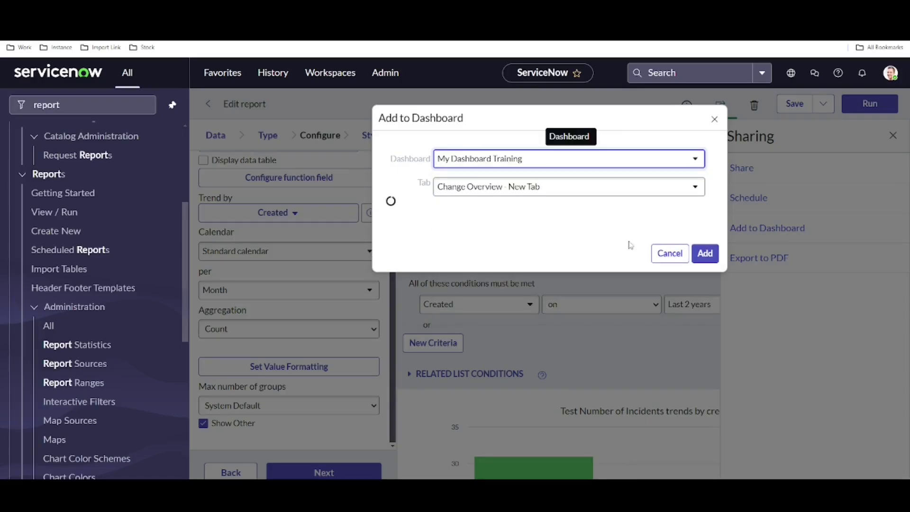
click(706, 246)
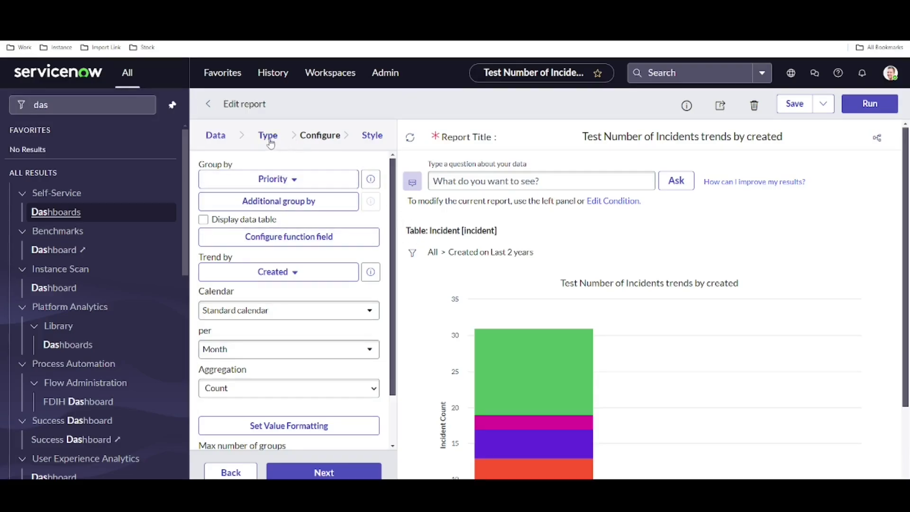
Try the Line and Spline time series visualizations on the trend report, running it with each.
scroll(556, 392, down, 2)
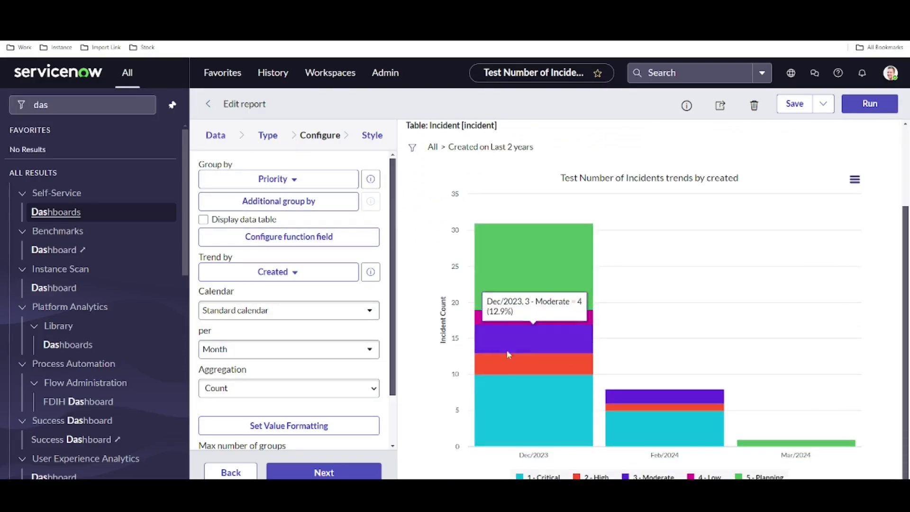
click(269, 141)
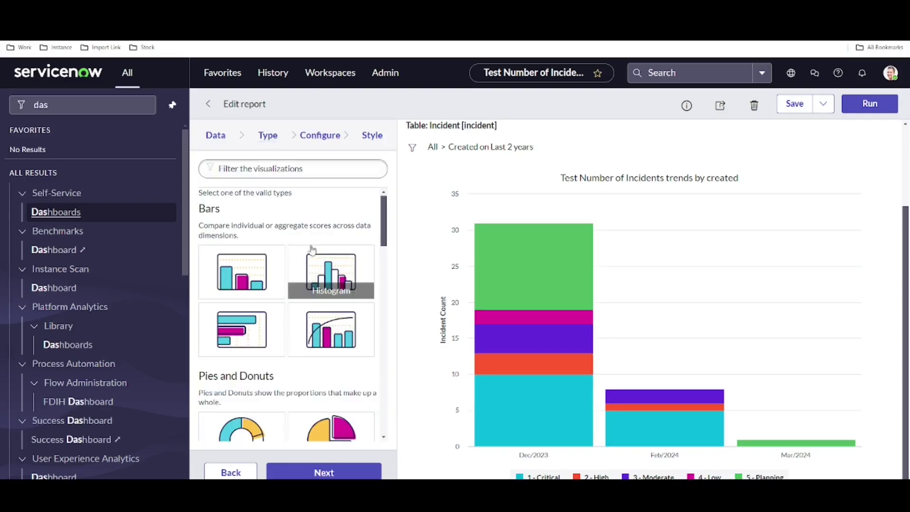
scroll(353, 249, down, 3)
scroll(353, 249, down, 3)
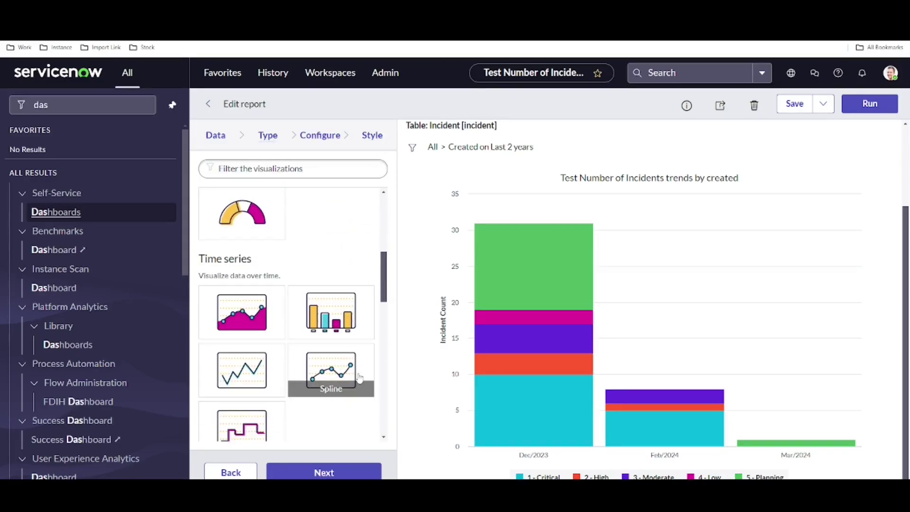
click(241, 372)
click(874, 108)
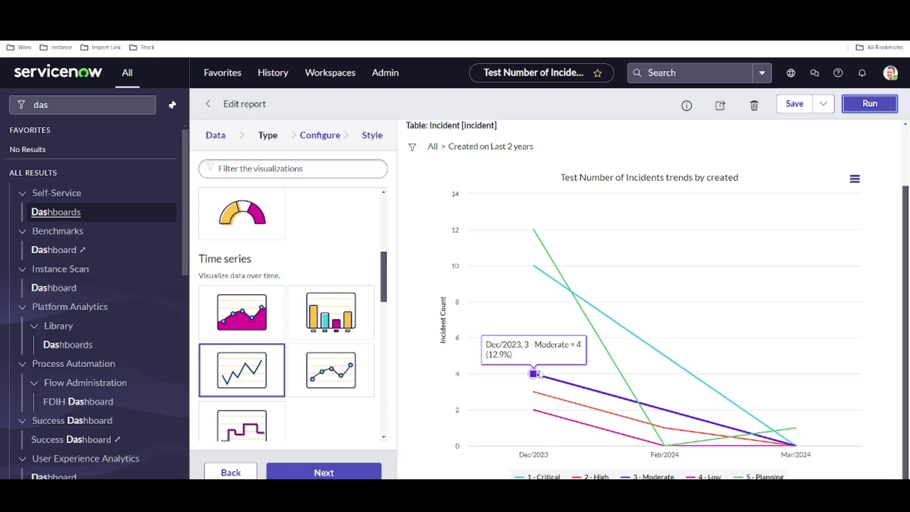
click(324, 377)
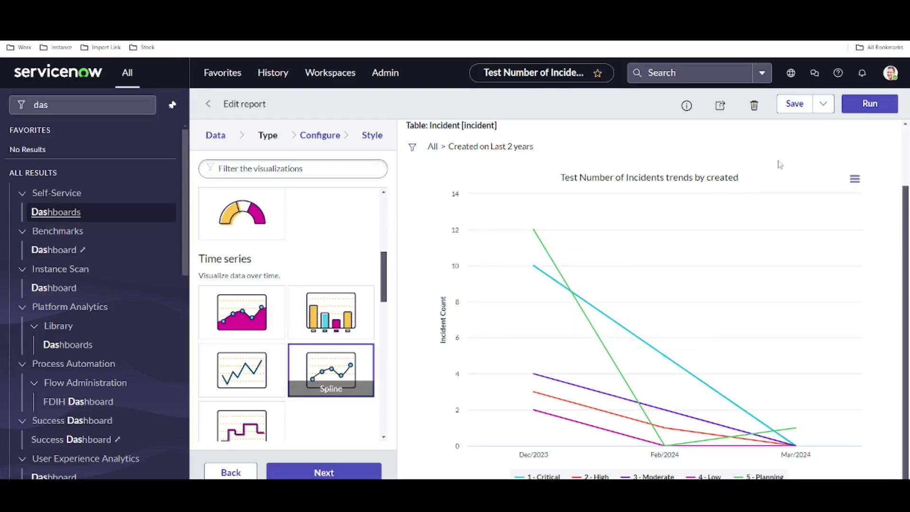
click(886, 108)
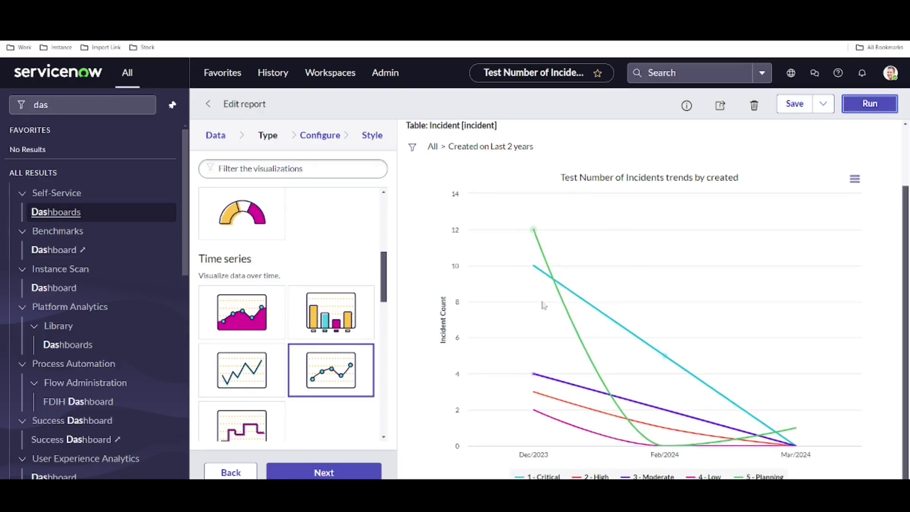
Change the report's visualization to Step Line and run it.
scroll(239, 327, down, 2)
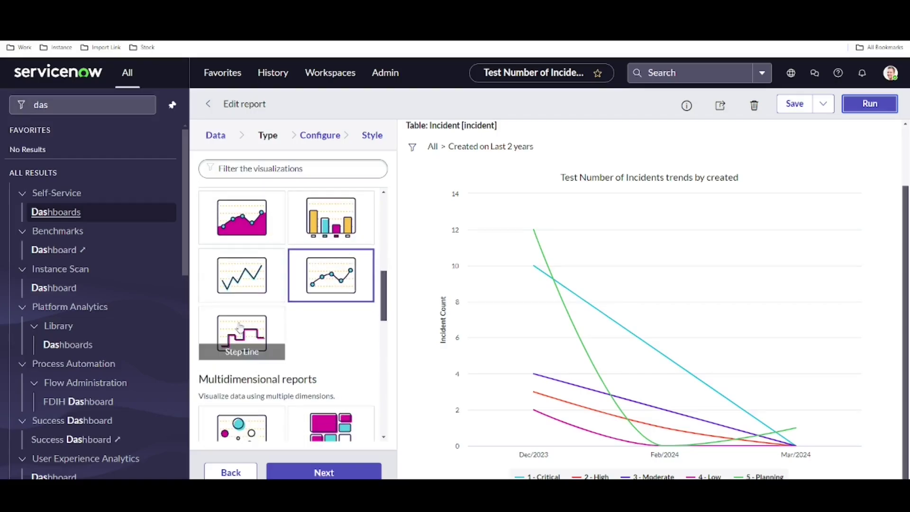
click(236, 330)
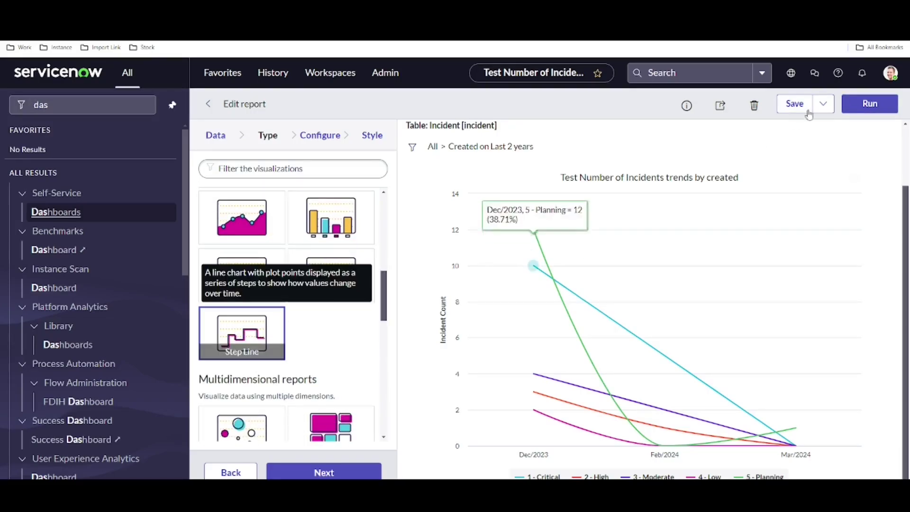
click(863, 105)
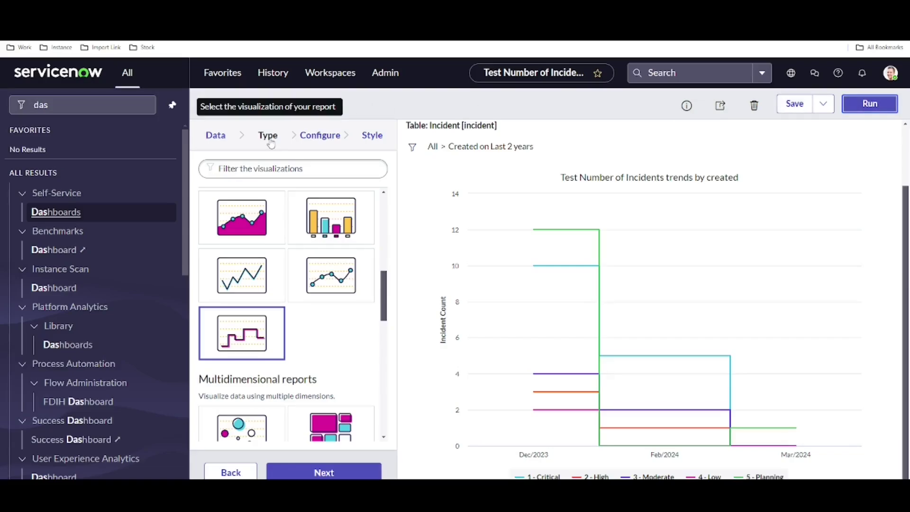
Remove the Priority grouping from the created-date trend report by setting Group by to None, and run it.
click(320, 136)
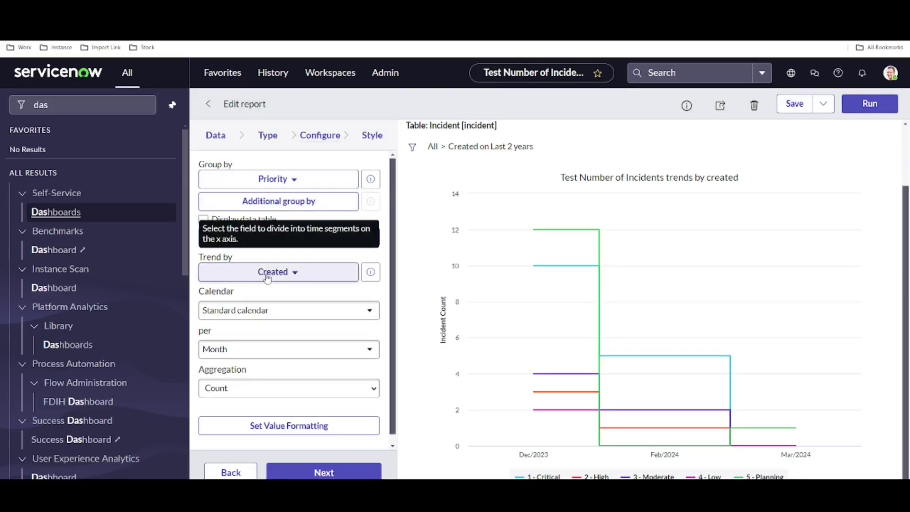
click(280, 180)
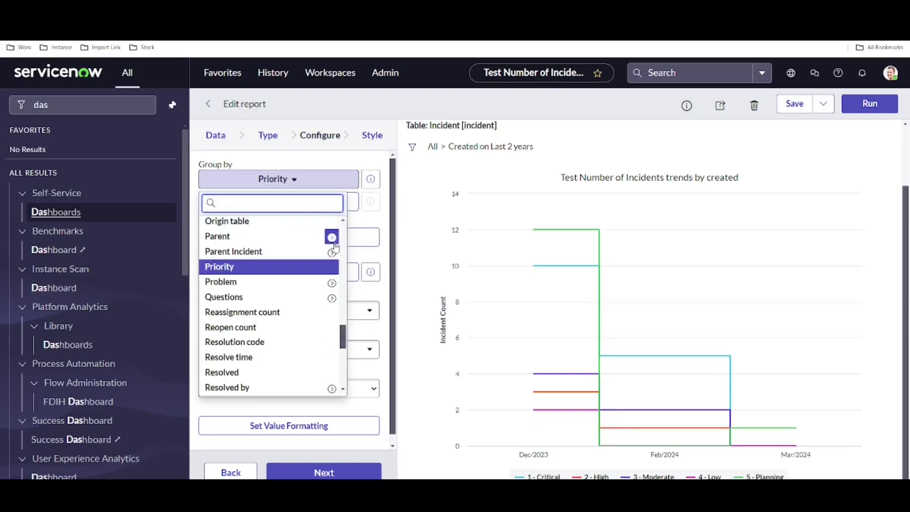
drag(342, 337, 342, 221)
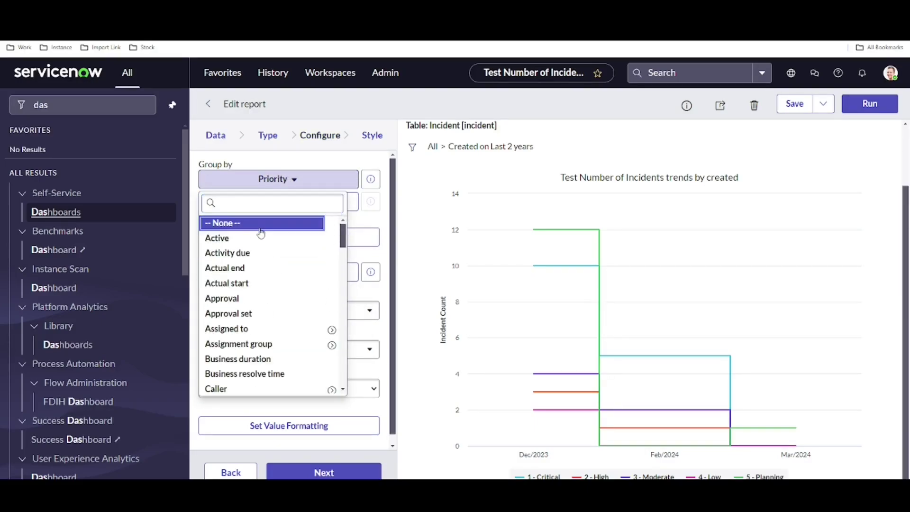
click(225, 222)
click(874, 104)
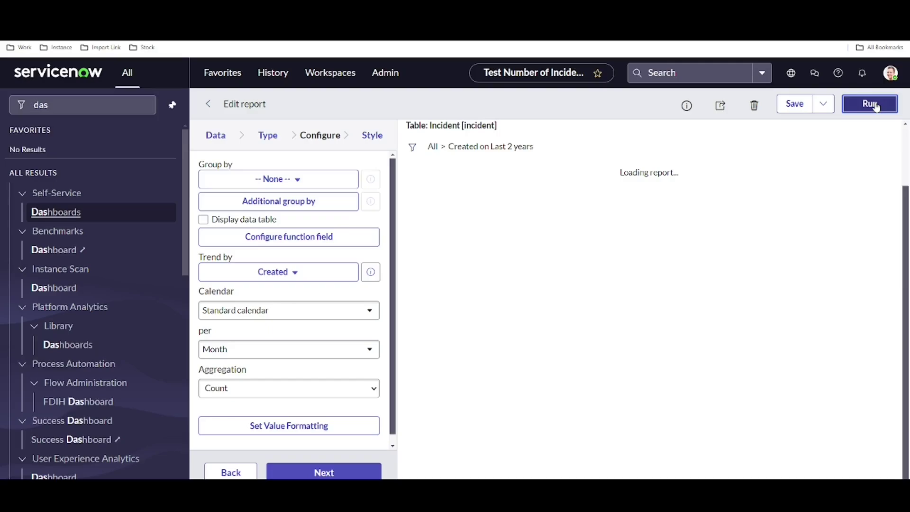
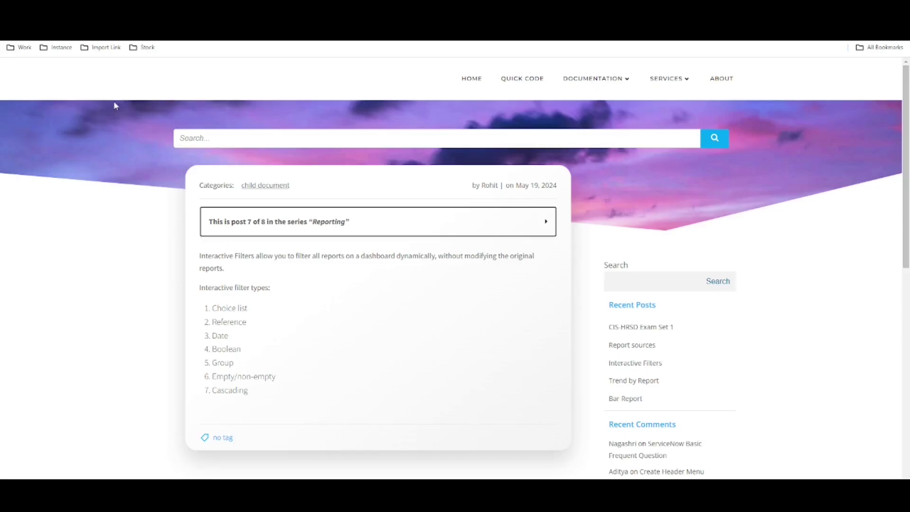
Switch back to ServiceNow, find Dashboards in the navigator with "dash" and open My Dashboard Training.
key(ctrl+Tab)
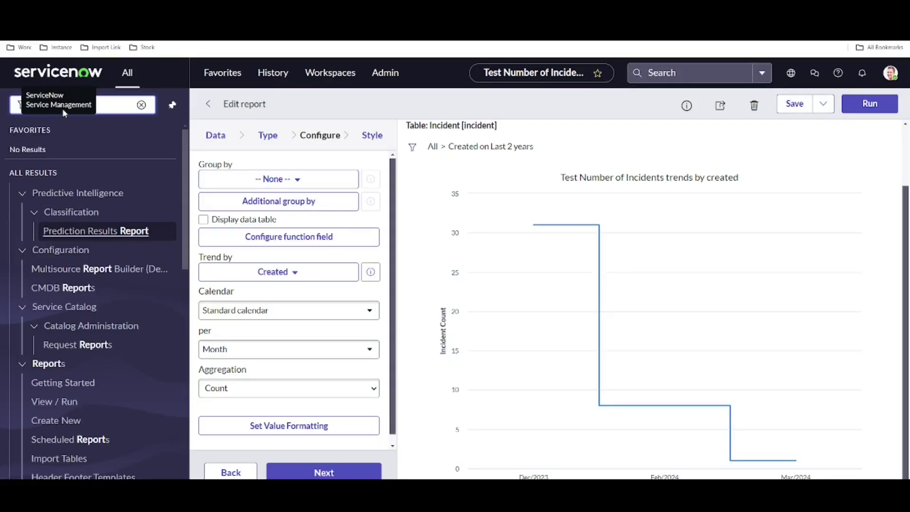
drag(61, 105, 1, 112)
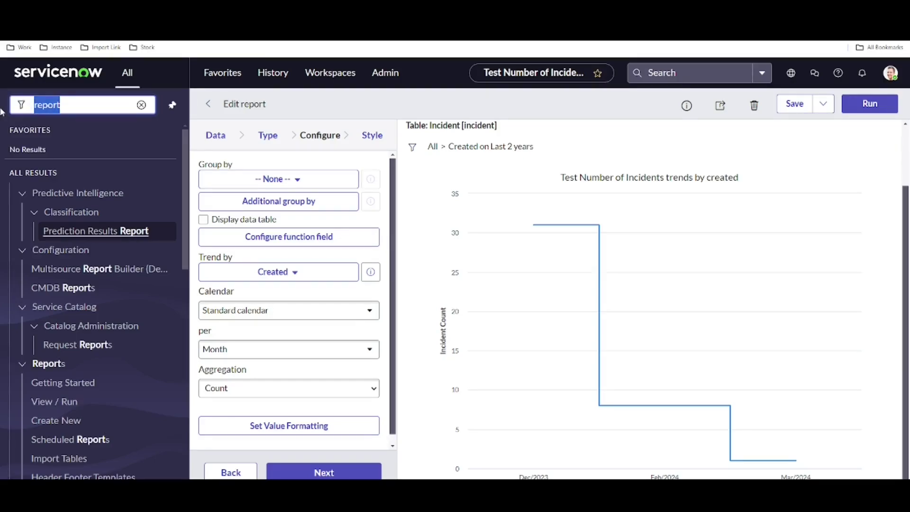
text(dasb)
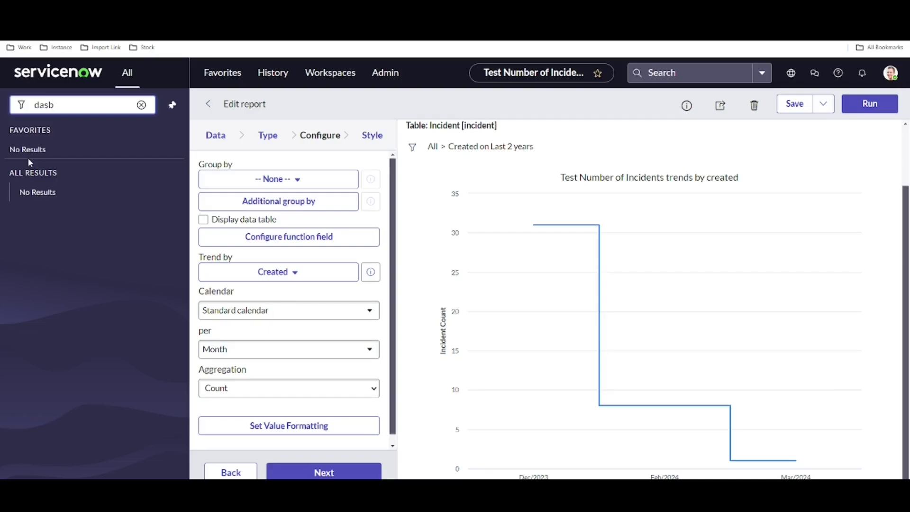
key(BackSpace)
text(h)
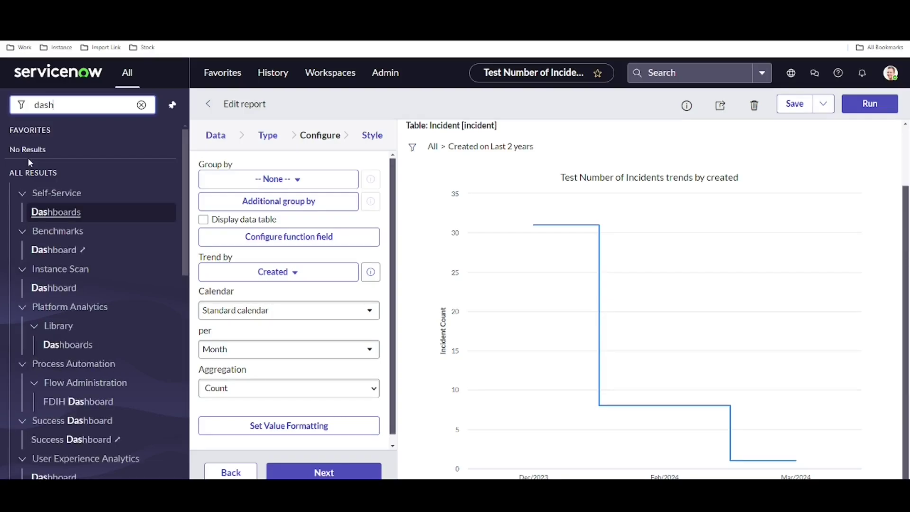
click(51, 212)
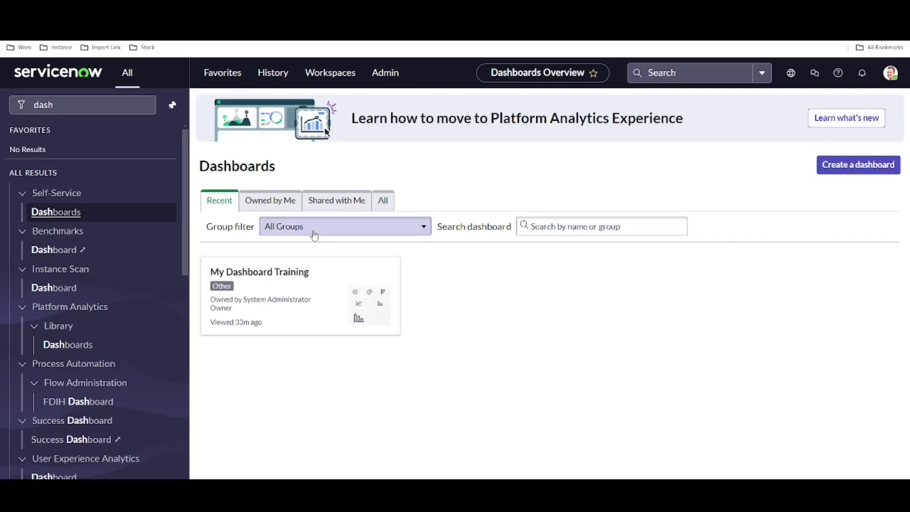
click(308, 274)
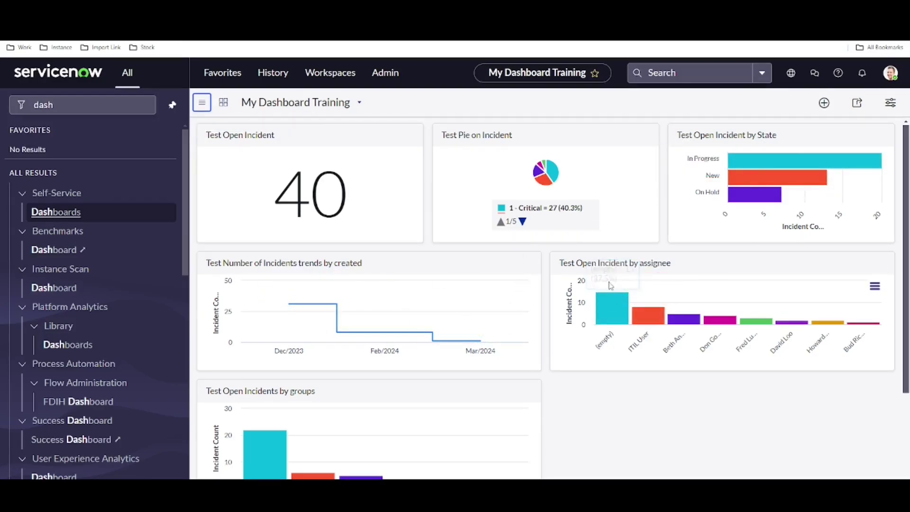
Examine the reports on the My Dashboard Training dashboard, including the open incident score and the created-date trend chart.
scroll(357, 332, down, 2)
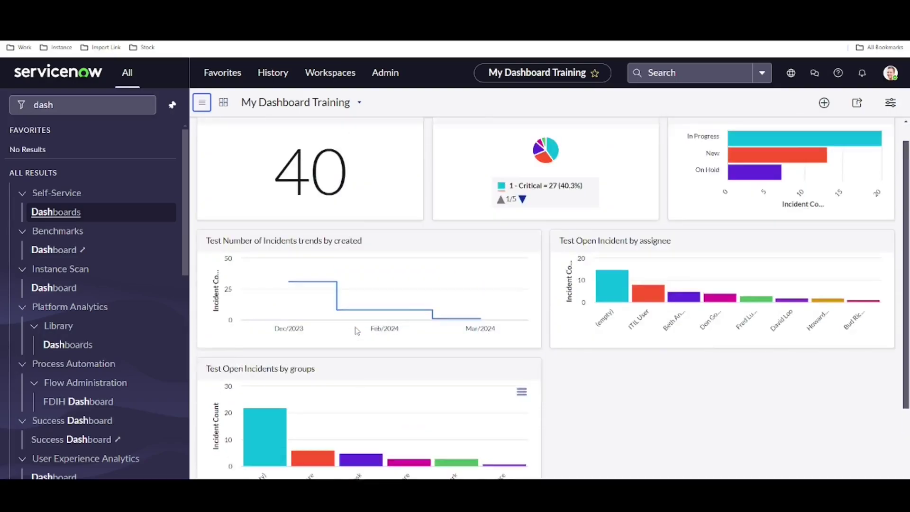
scroll(356, 331, up, 2)
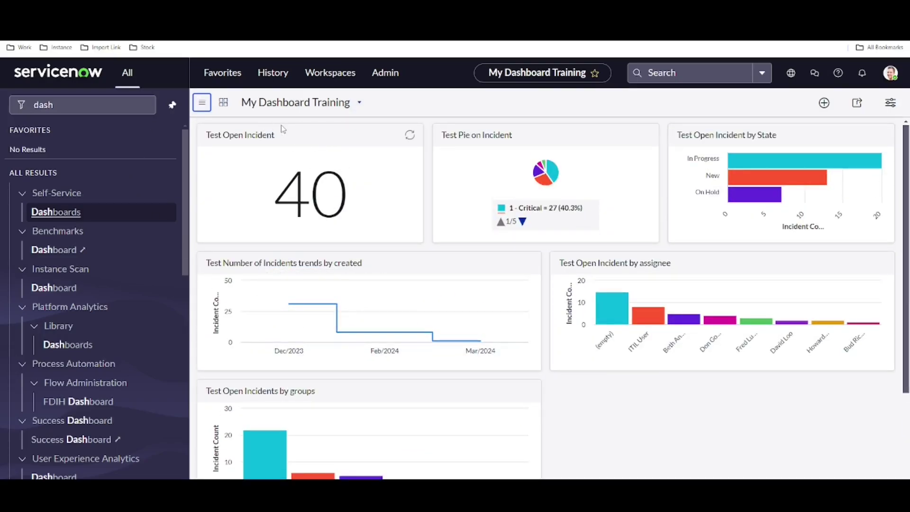
mouse_move(324, 184)
mouse_move(310, 168)
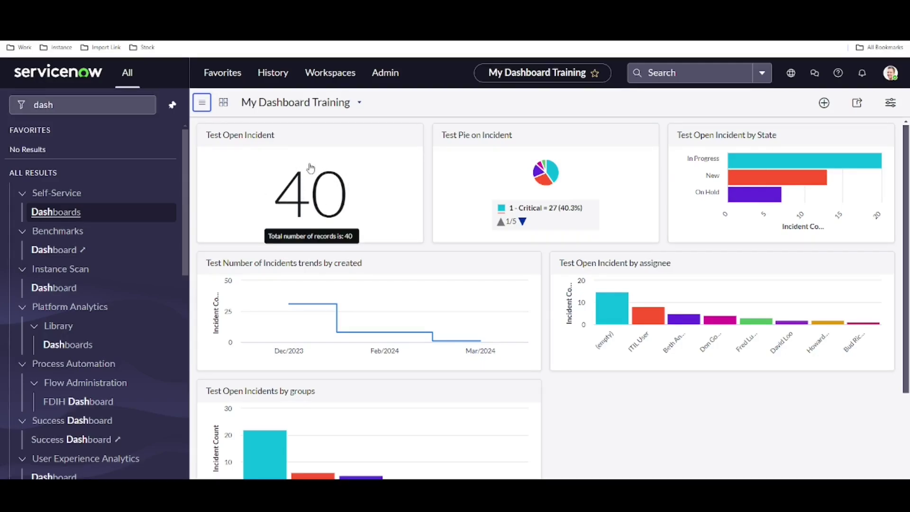
scroll(310, 168, down, 2)
mouse_move(380, 237)
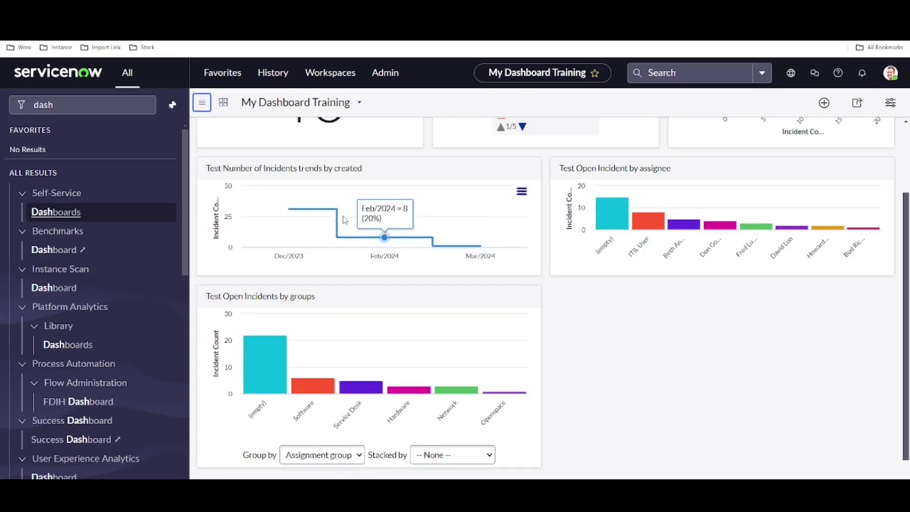
scroll(377, 241, up, 2)
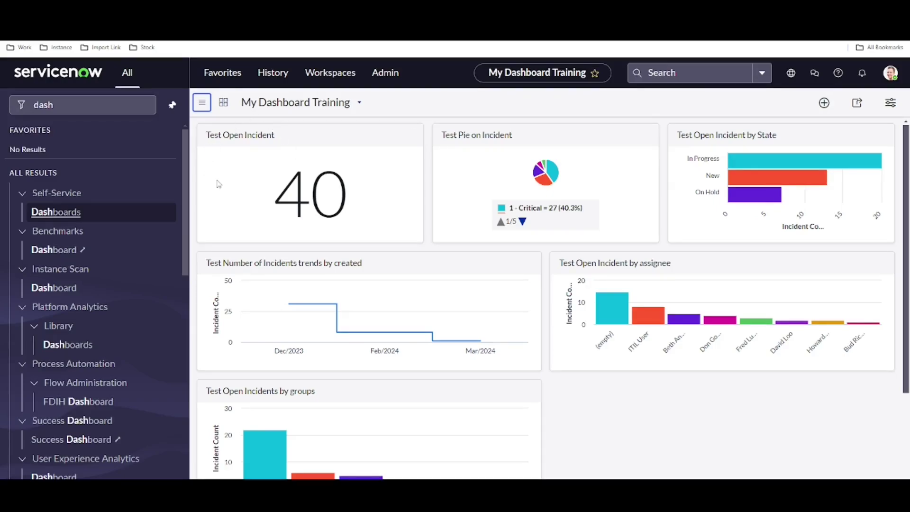
mouse_move(313, 179)
Filter the navigator for "report" and open the Interactive Filters list under Reports administration.
drag(87, 104, 1, 109)
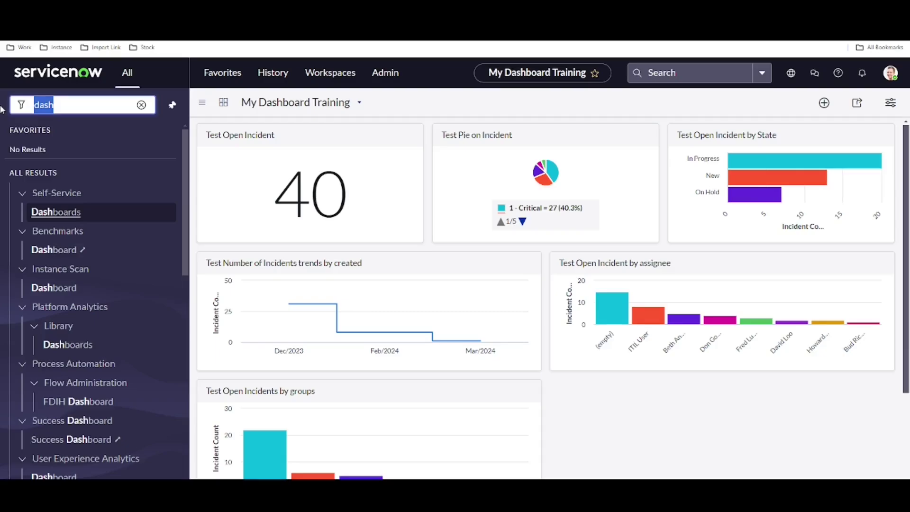
text(report)
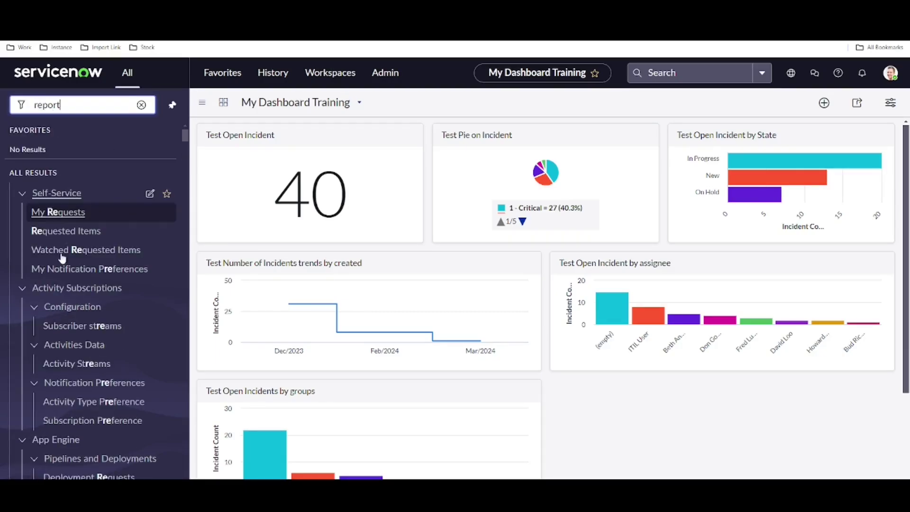
scroll(71, 265, down, 10)
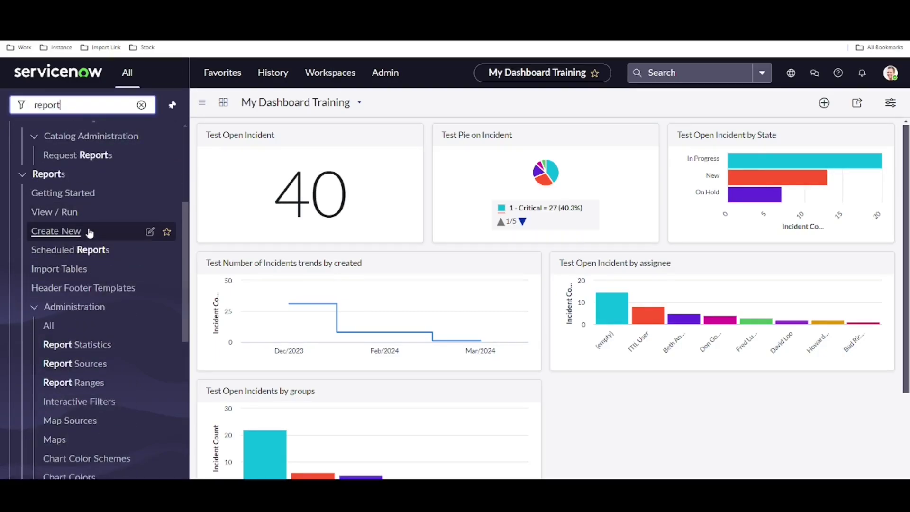
scroll(66, 265, down, 1)
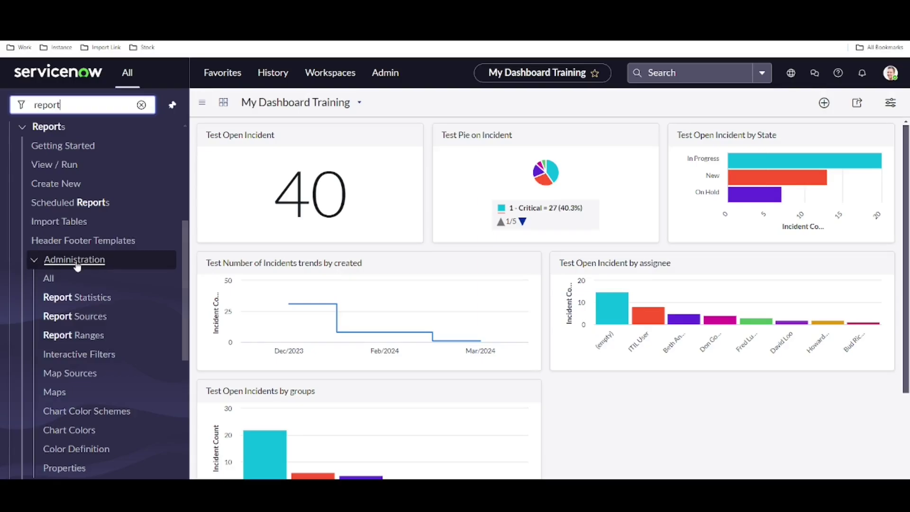
scroll(77, 266, down, 1)
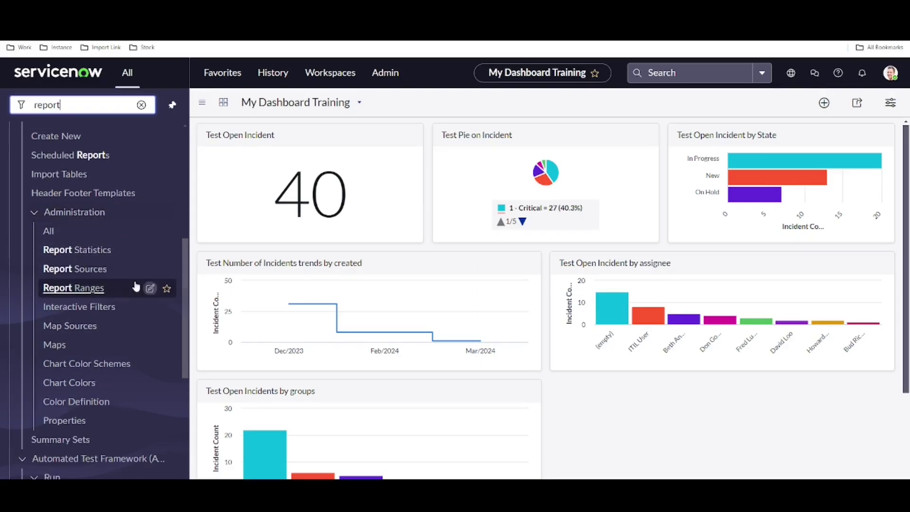
click(90, 308)
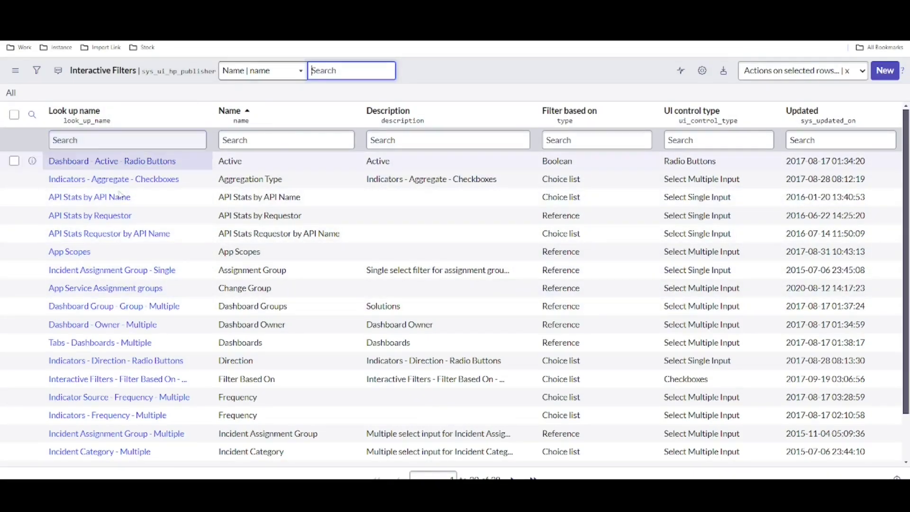
Look through the existing interactive filters and start a new interactive filter record.
scroll(141, 238, down, 1)
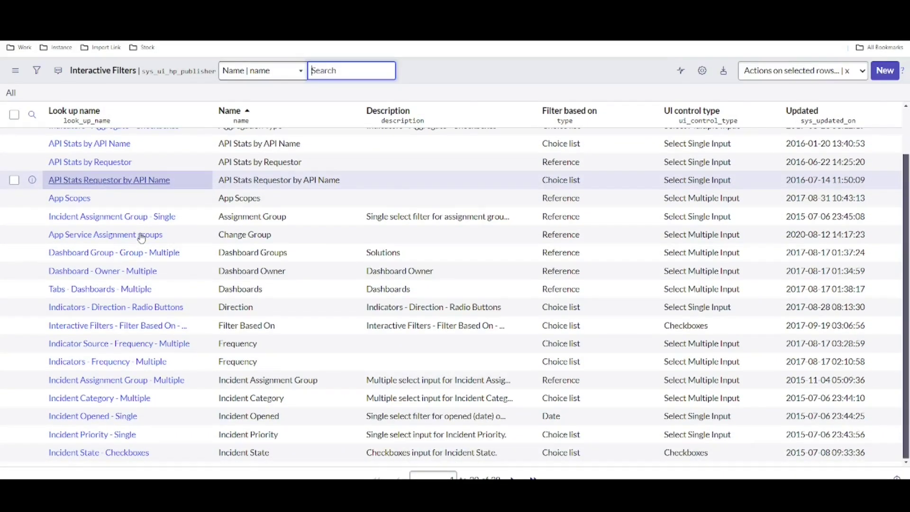
scroll(142, 241, up, 1)
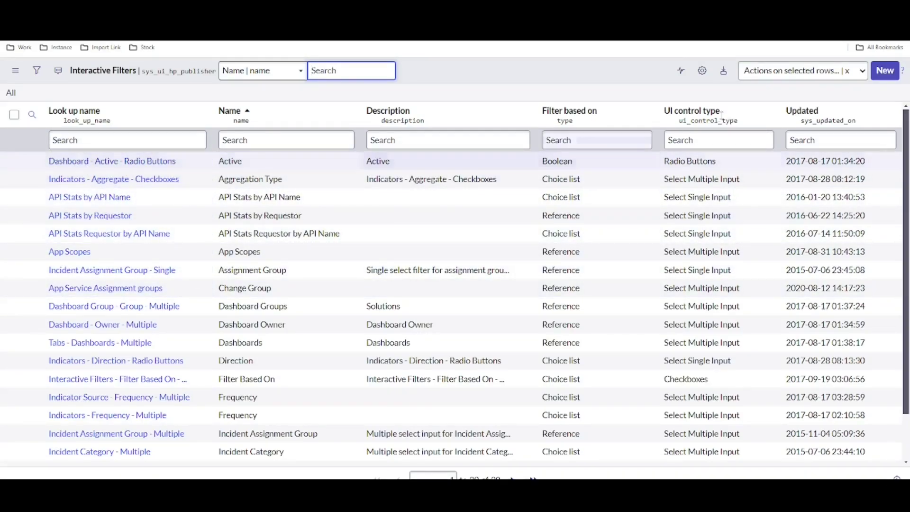
click(891, 72)
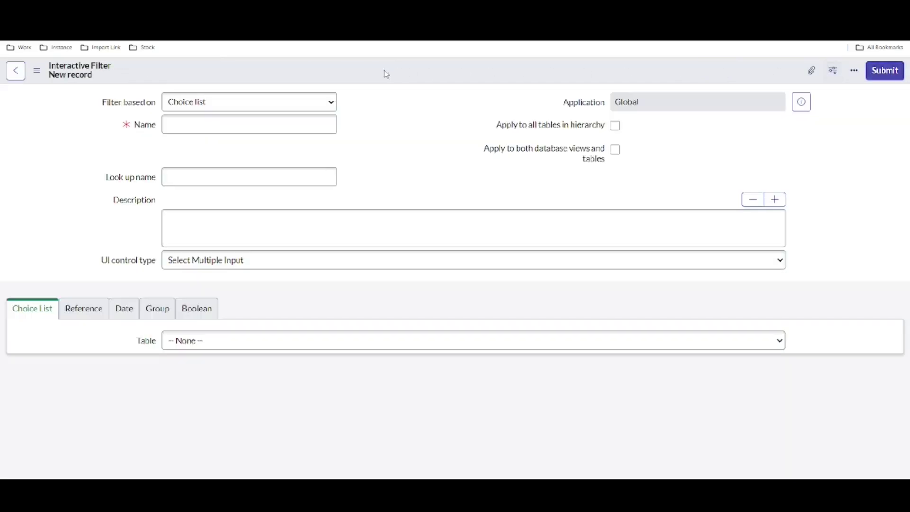
Check the filter types in the Interactive Filters article and base the new filter on Choice list.
click(284, 10)
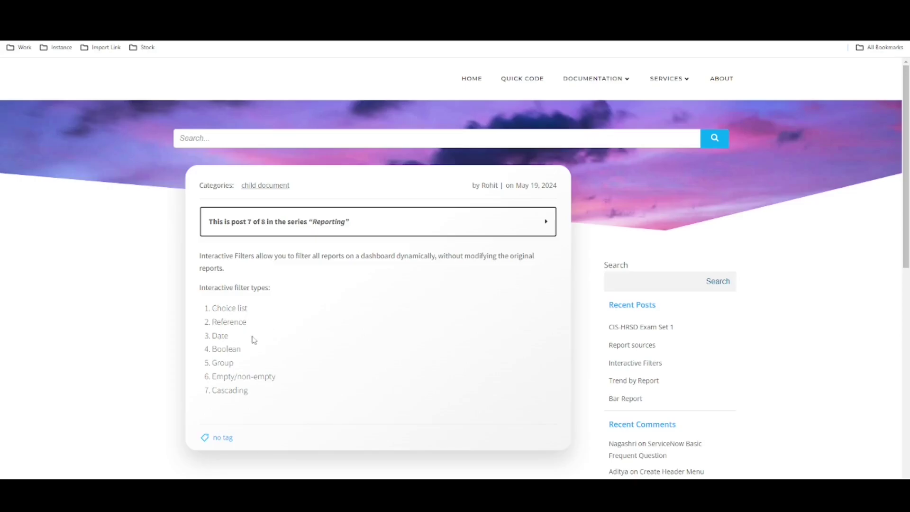
key(ctrl+Tab)
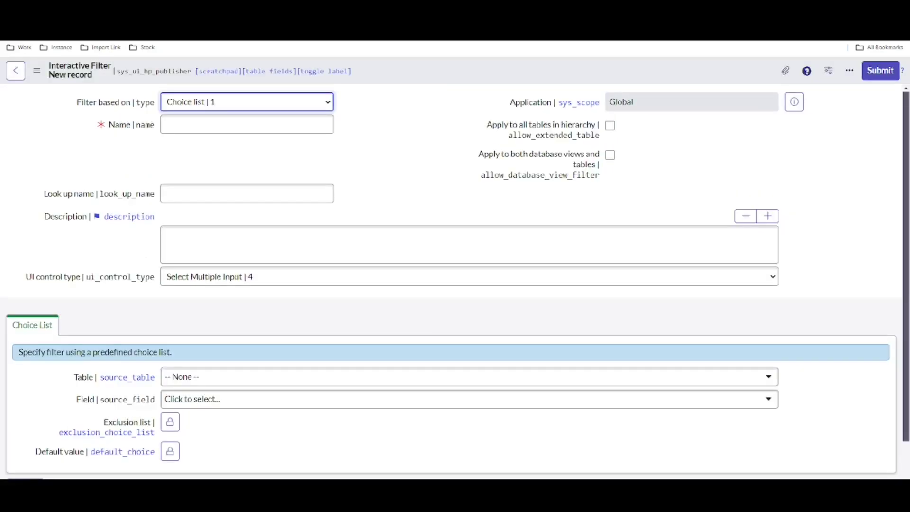
click(218, 102)
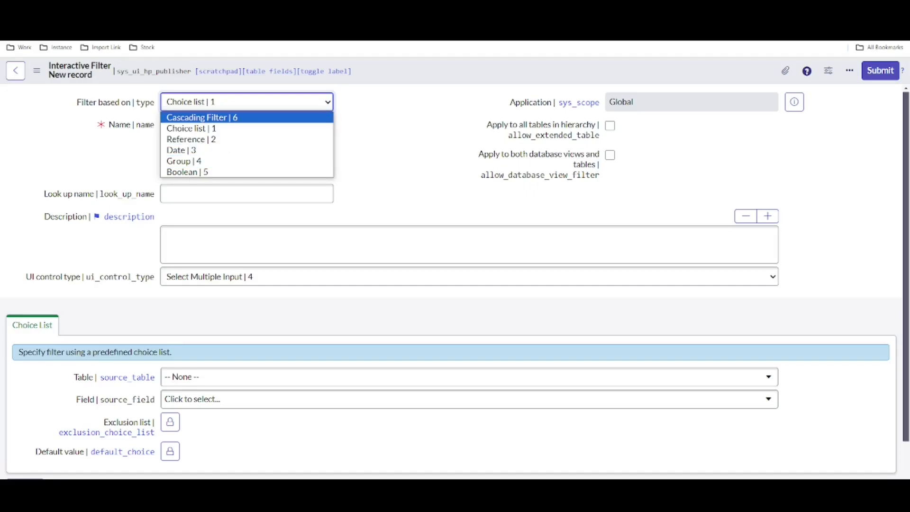
key(Escape)
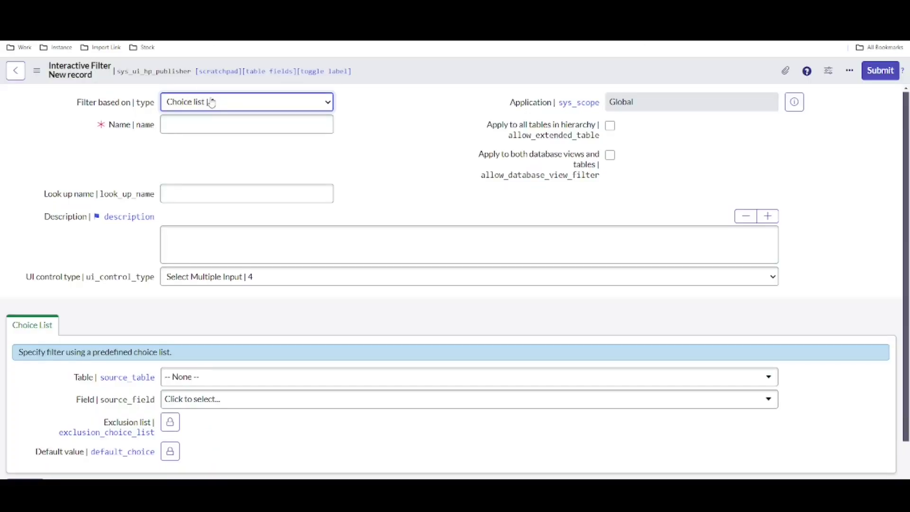
click(219, 108)
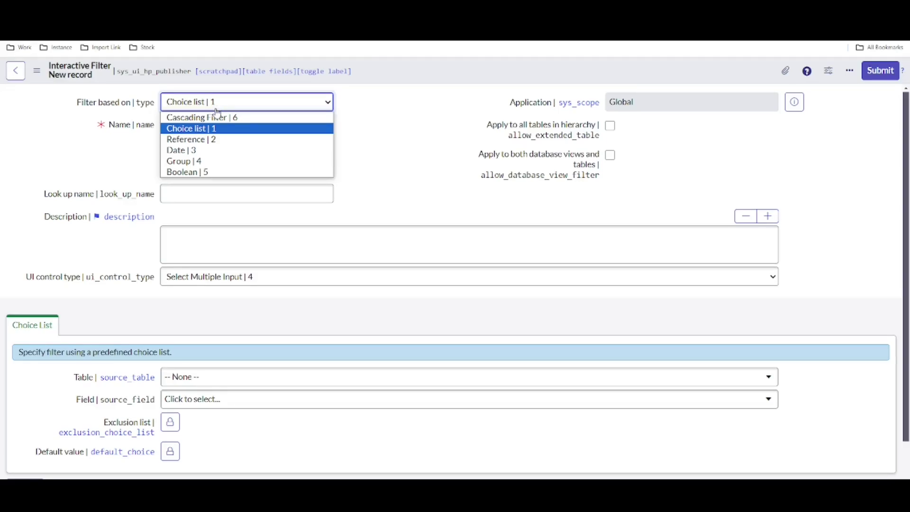
click(209, 129)
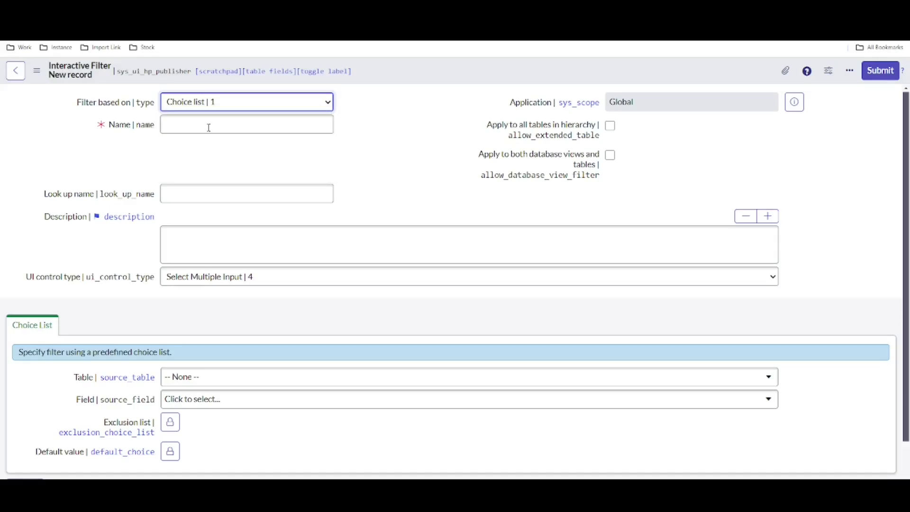
Name the filter State, enter Incident State as its look up name and use Select Multiple Input as the UI control type.
click(208, 127)
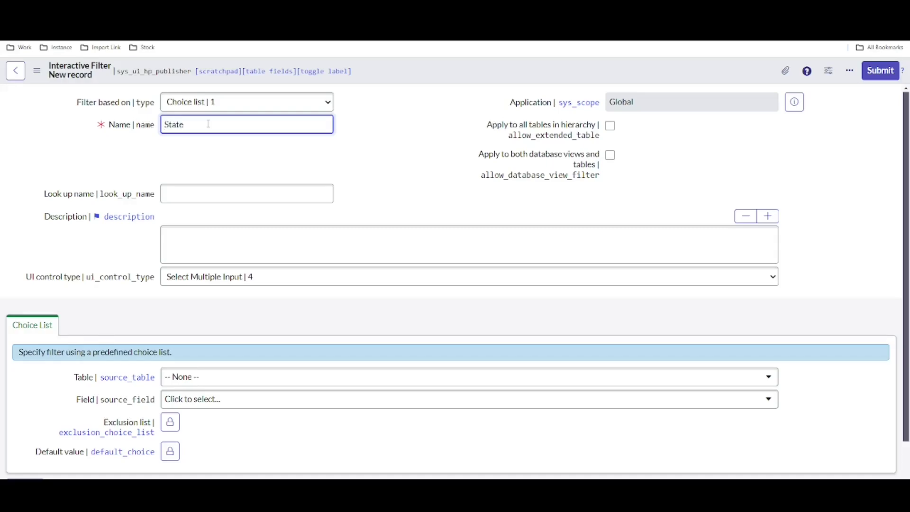
click(204, 192)
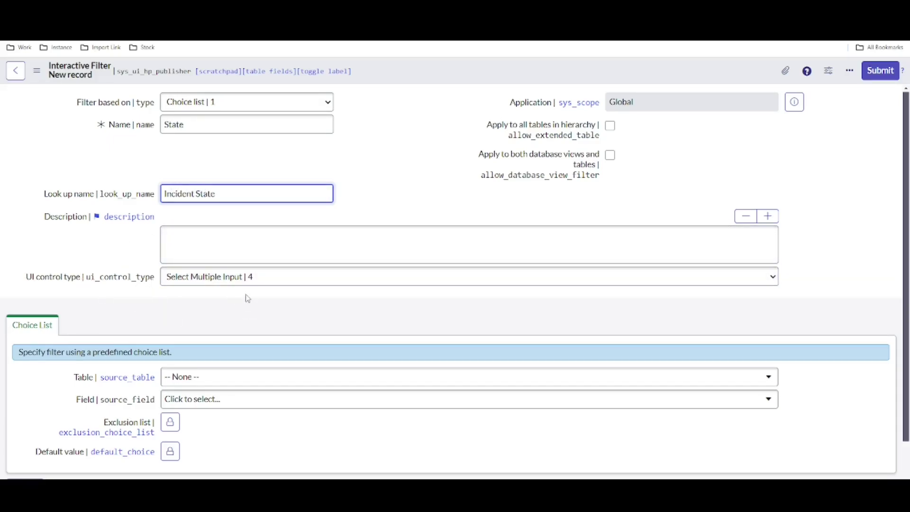
click(240, 276)
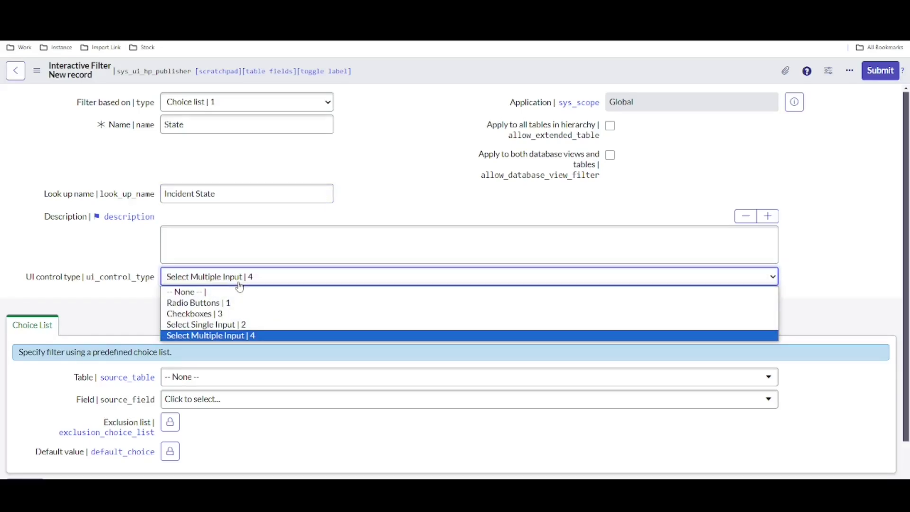
click(239, 284)
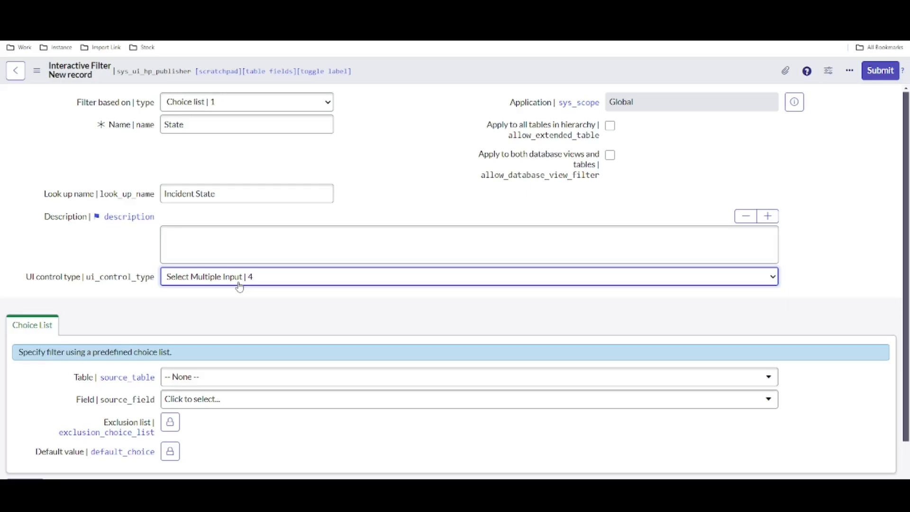
Set the source table of the new filter's choice list to Incident [incident].
scroll(240, 287, down, 1)
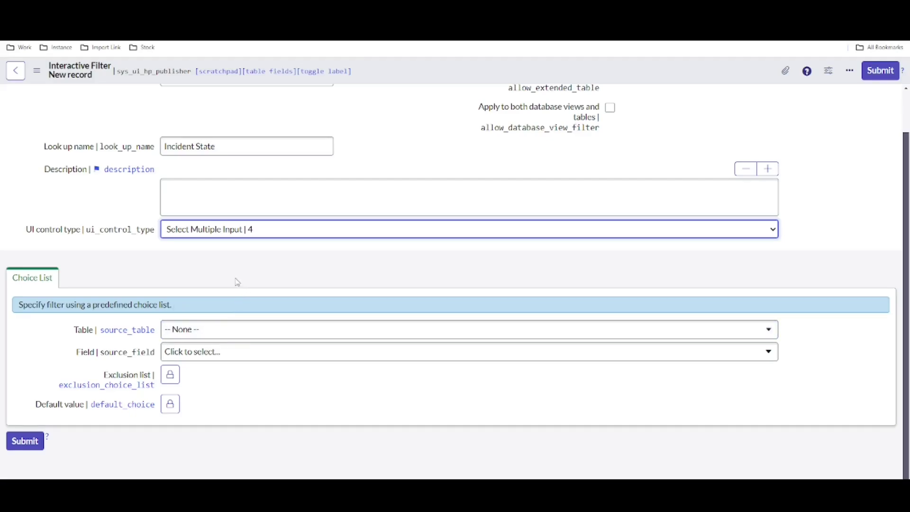
scroll(290, 256, up, 1)
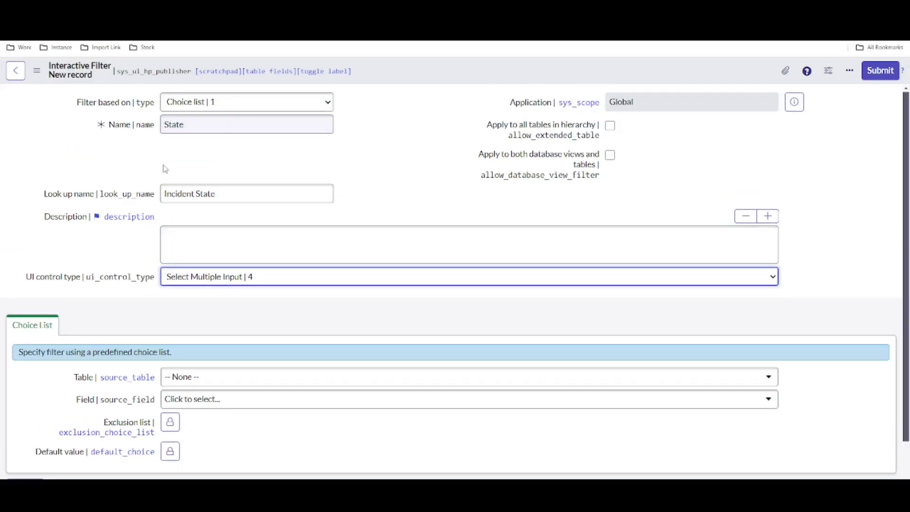
scroll(231, 323, down, 1)
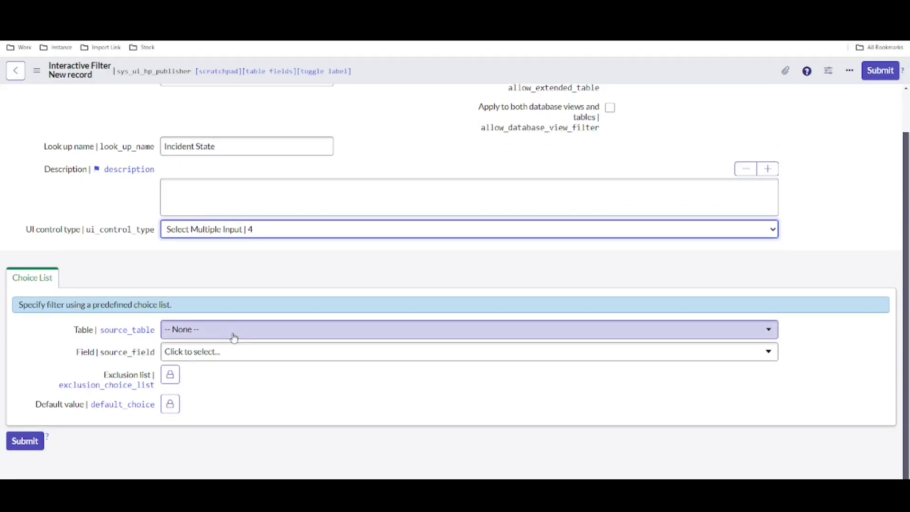
click(234, 337)
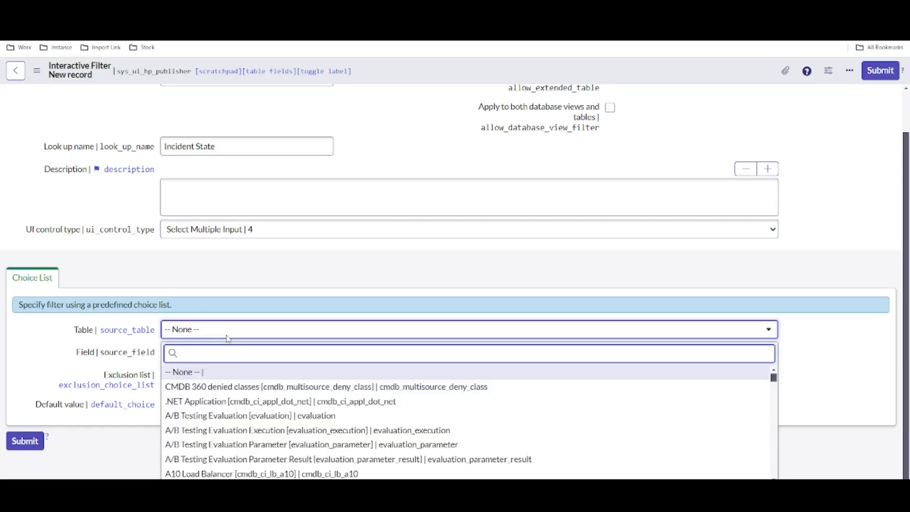
text(inci)
click(231, 391)
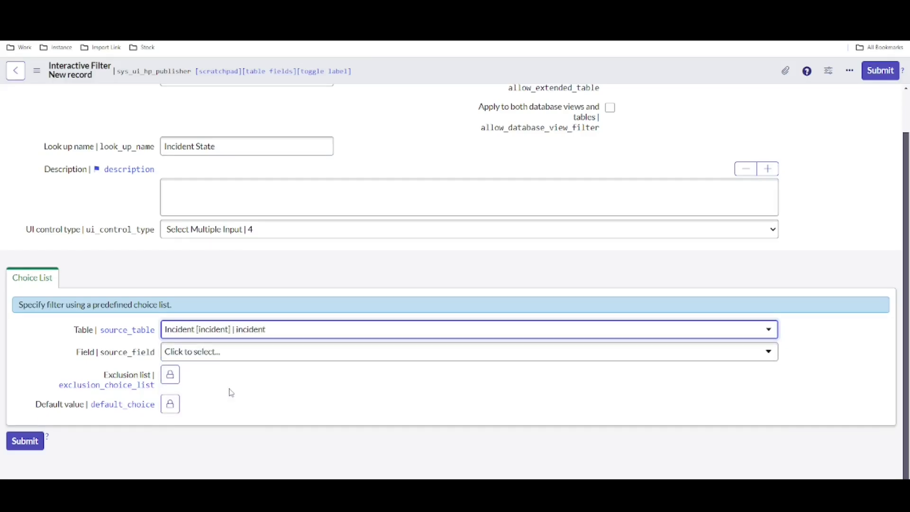
Choose State as the filter's source field from the Incident element tree and save the new record.
click(231, 359)
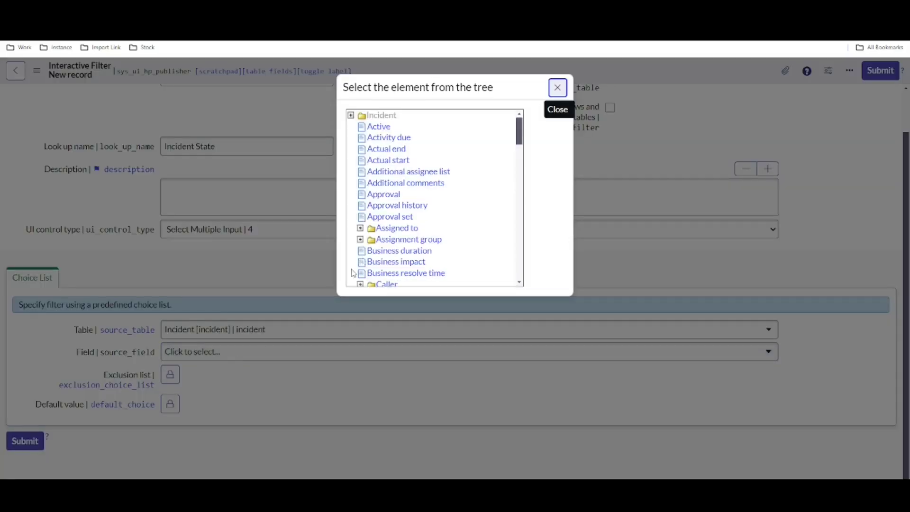
scroll(400, 211, down, 5)
scroll(400, 211, down, 2)
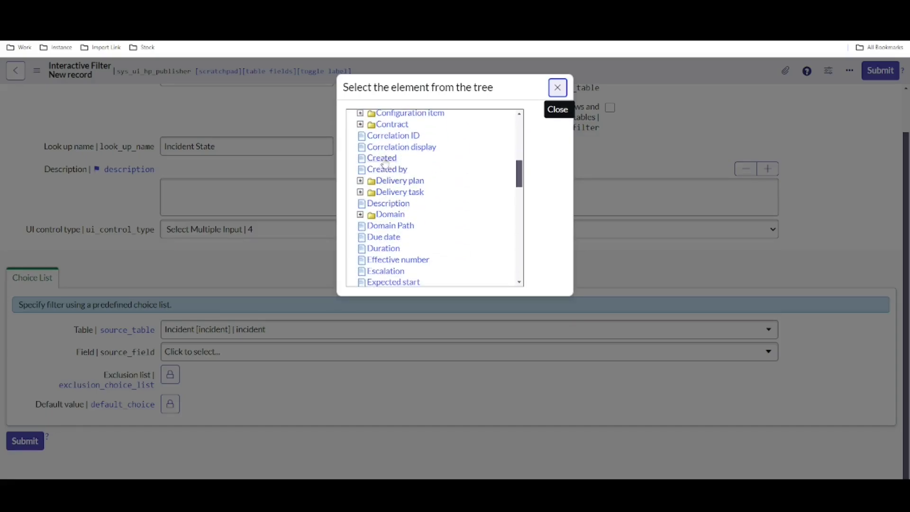
scroll(396, 213, down, 3)
scroll(393, 216, down, 7)
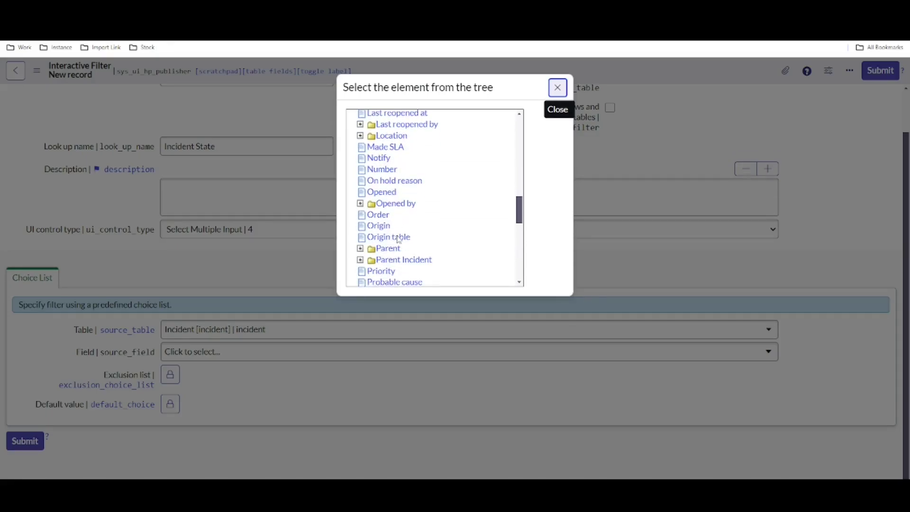
scroll(398, 241, down, 2)
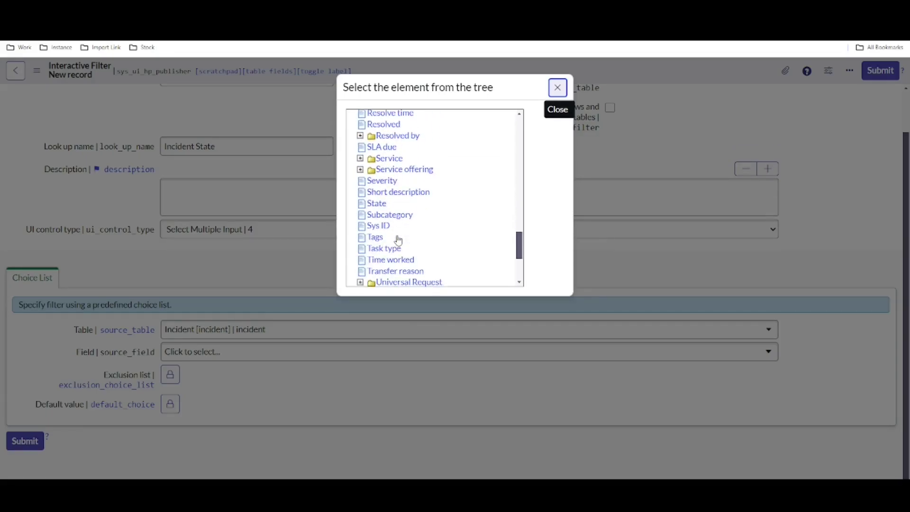
click(376, 204)
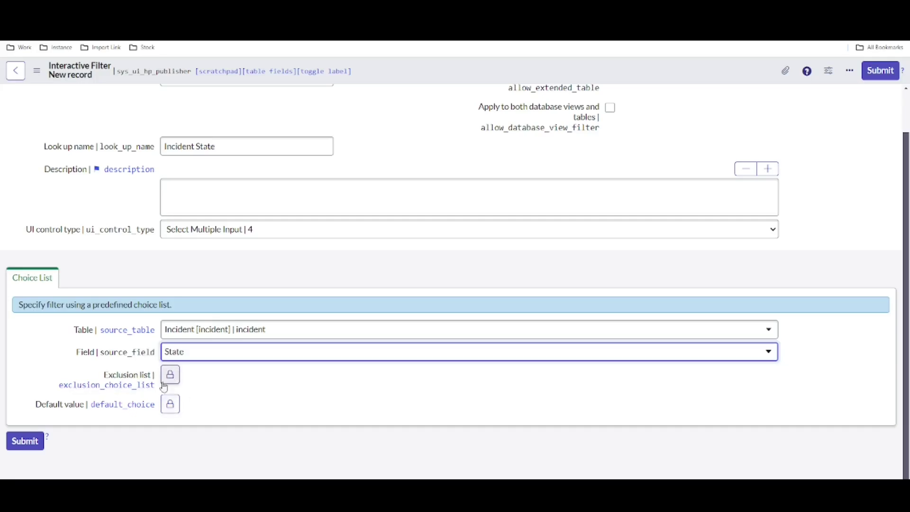
right_click(450, 74)
click(455, 78)
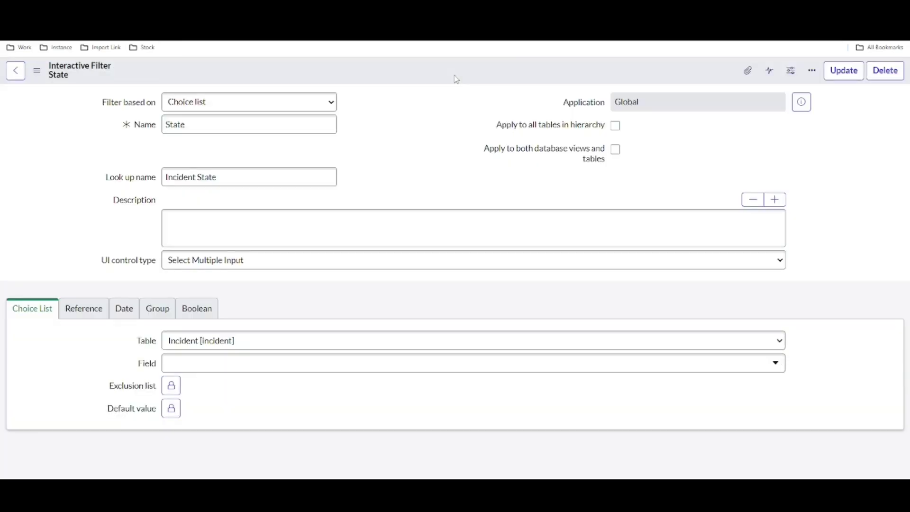
Change the filter's look up name to Test Incident State and save the record.
click(172, 177)
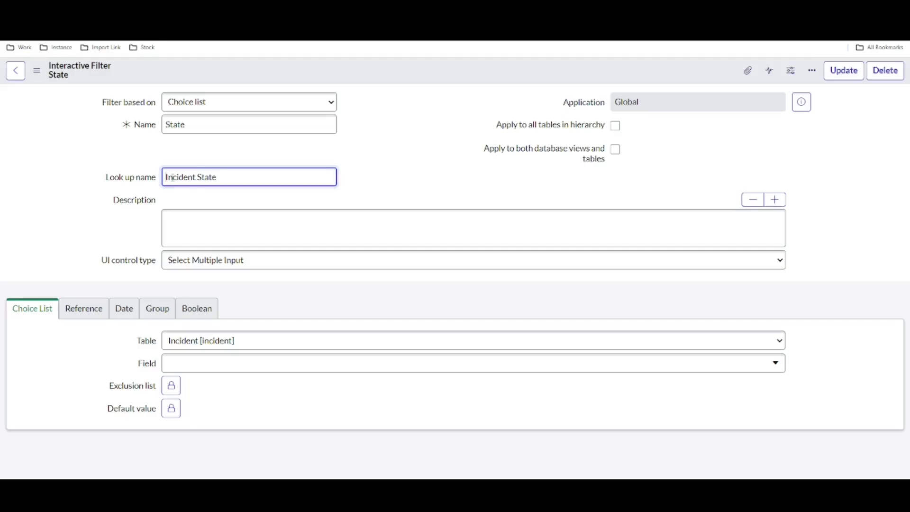
text(Test)
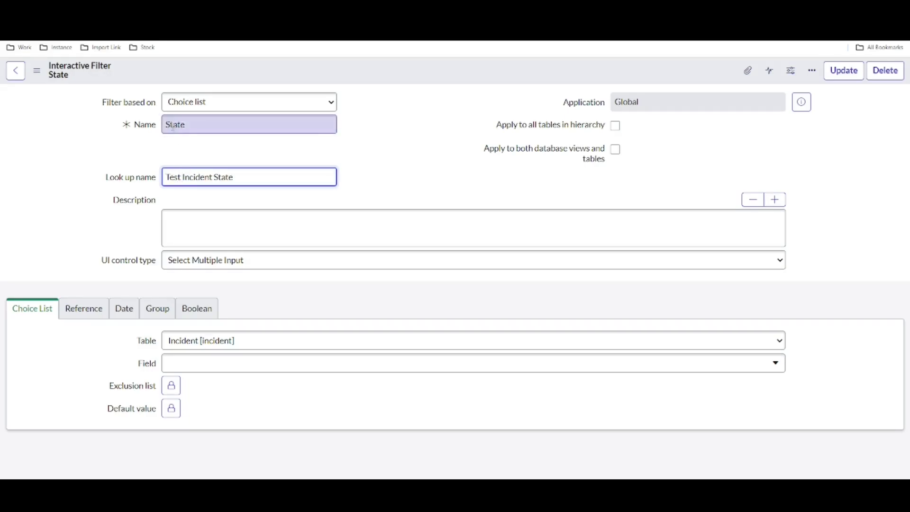
right_click(411, 69)
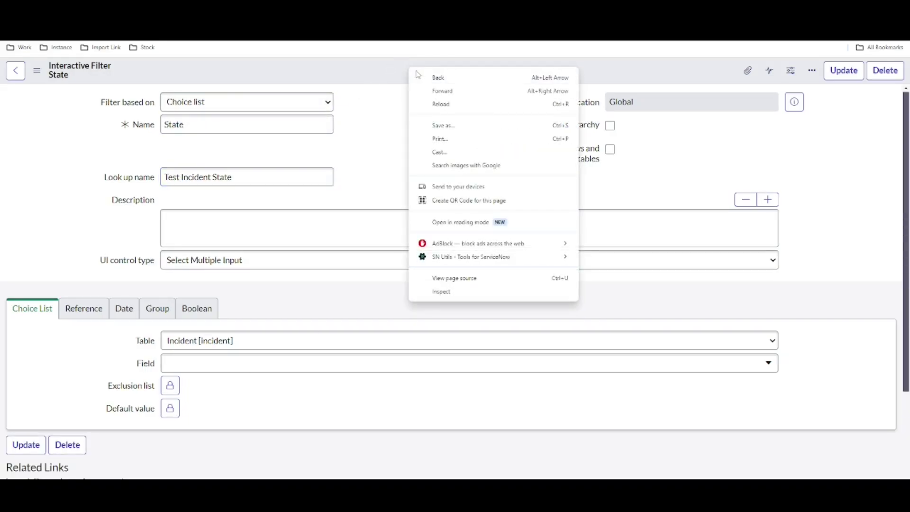
right_click(383, 70)
click(358, 75)
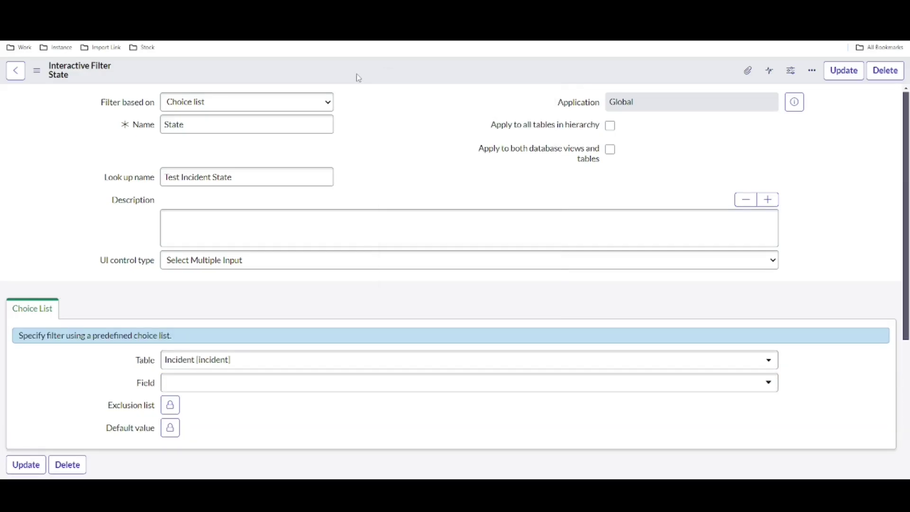
right_click(357, 74)
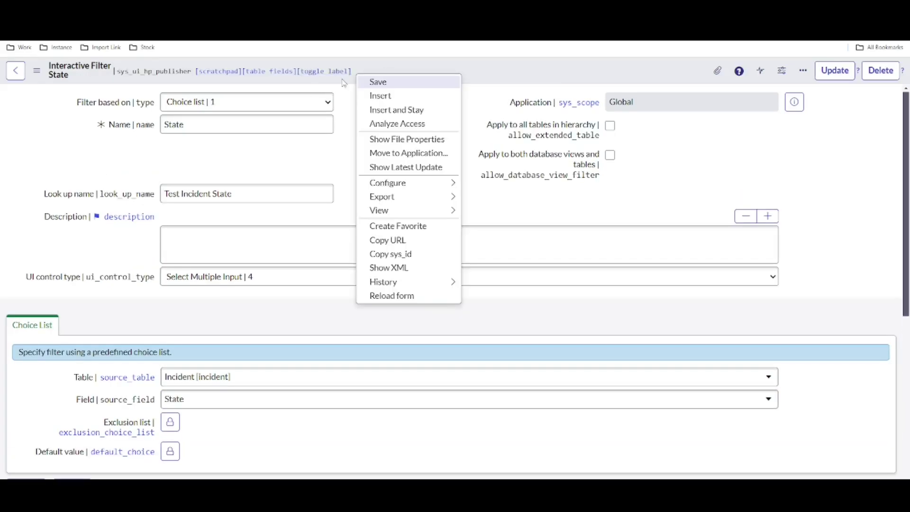
click(375, 83)
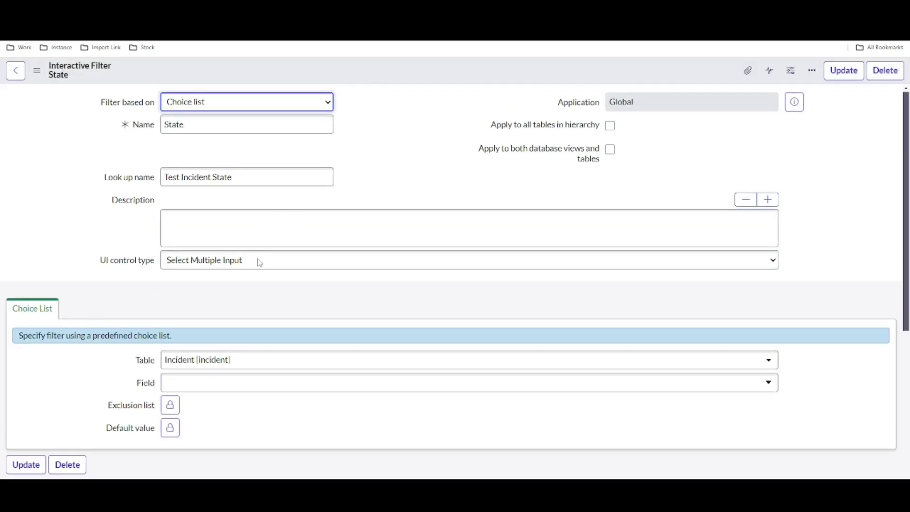
Copy the look up name Test Incident State and look over the other interactive filters on the Incident table.
drag(249, 193, 161, 193)
key(ctrl+c)
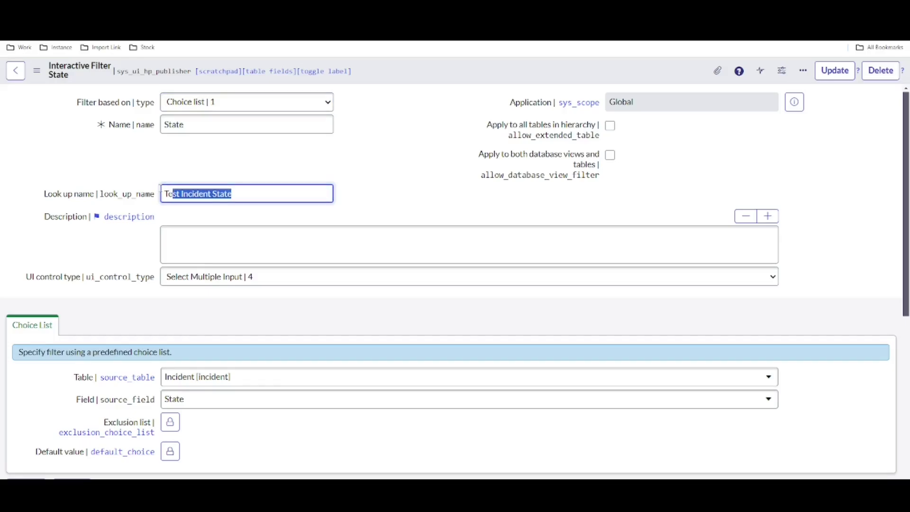
scroll(381, 176, down, 3)
scroll(383, 176, down, 2)
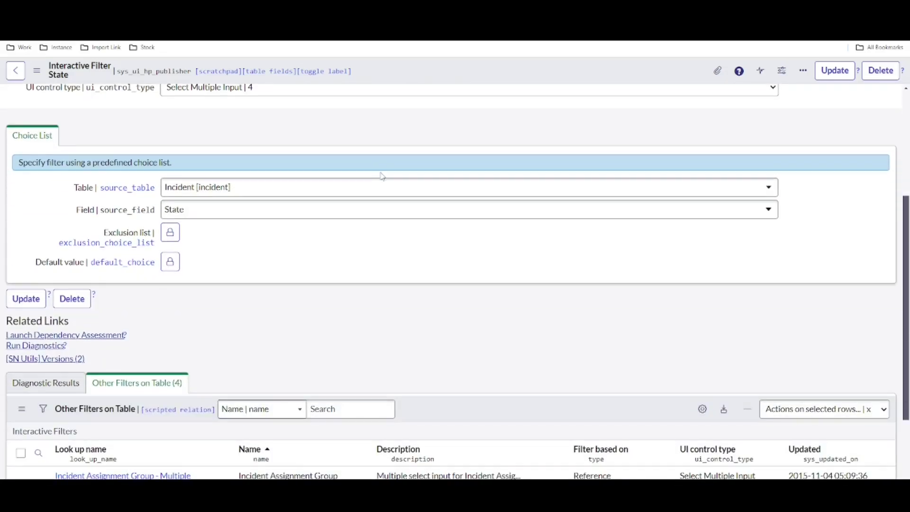
scroll(382, 176, down, 1)
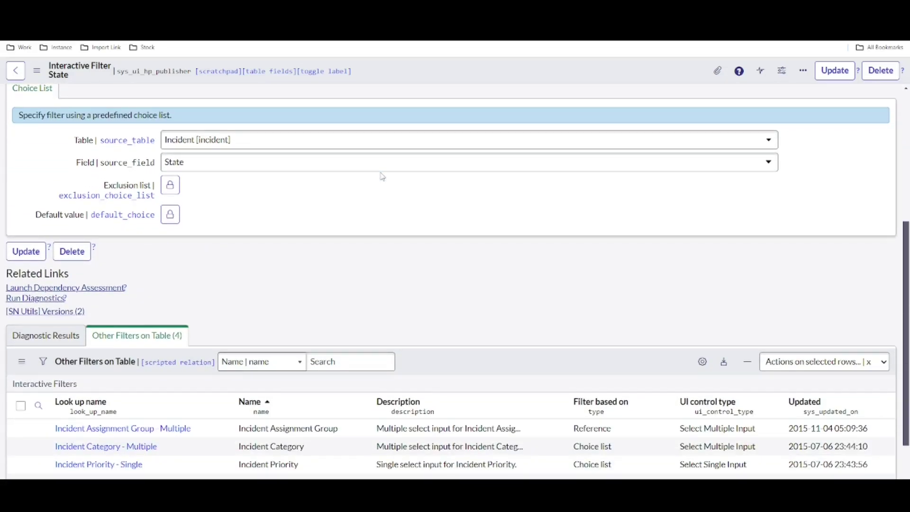
scroll(382, 176, down, 1)
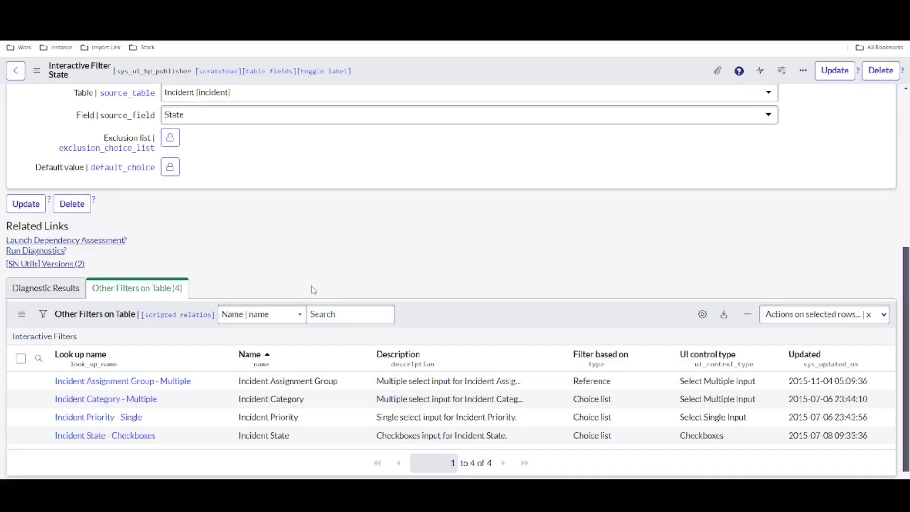
scroll(314, 290, up, 5)
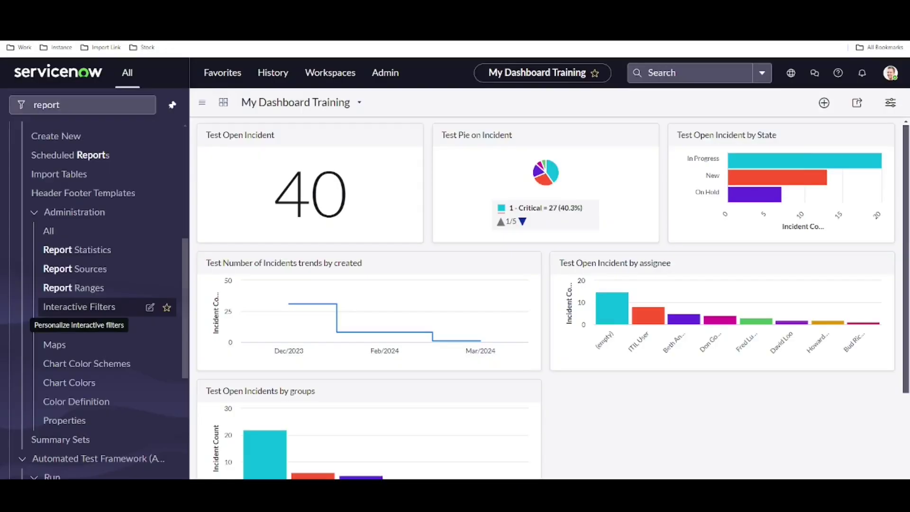
On the My Dashboard Training dashboard, start adding a widget and browse the Choice list group of the Interactive Filters category.
click(824, 103)
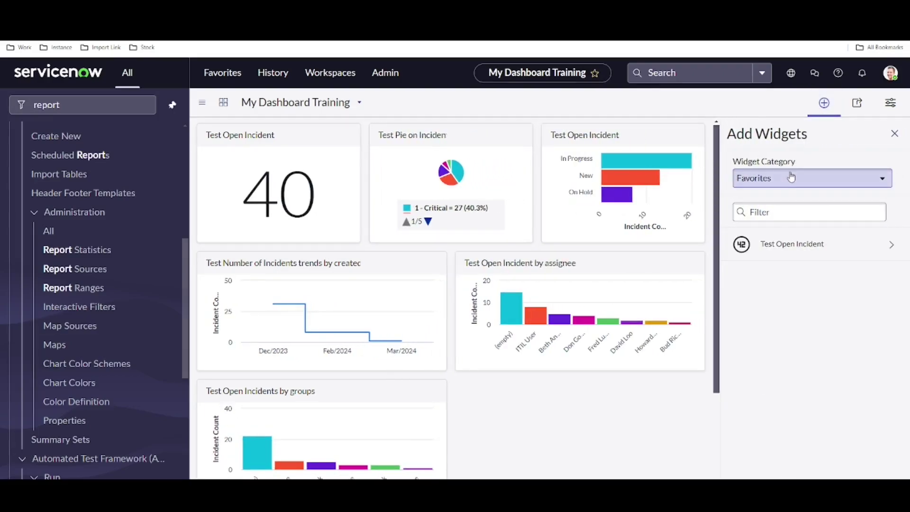
click(743, 180)
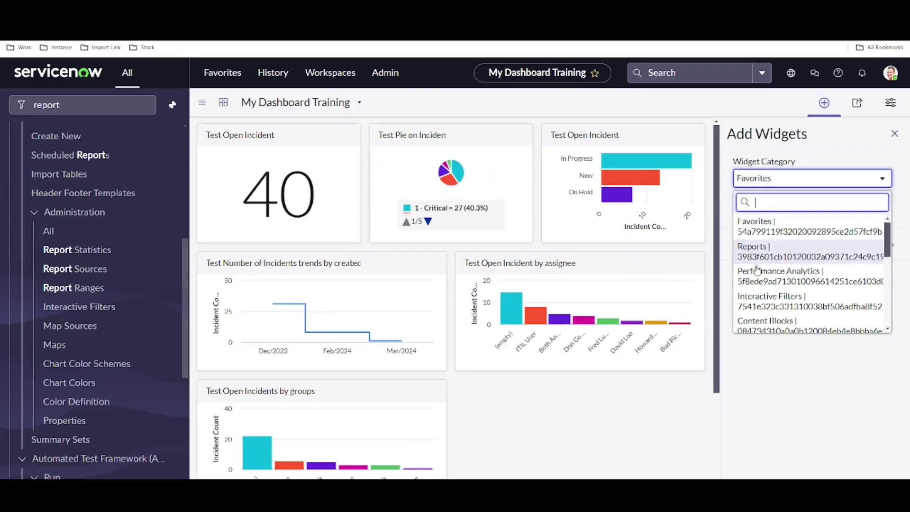
click(763, 301)
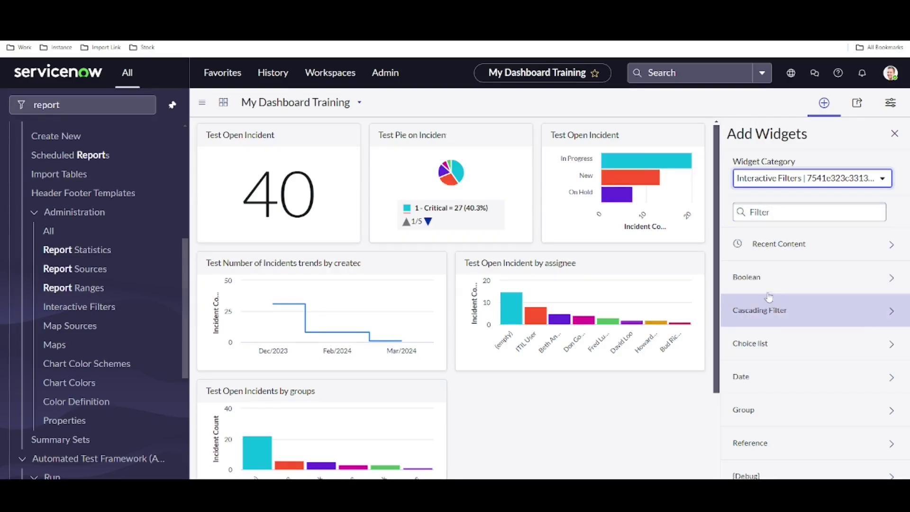
click(772, 351)
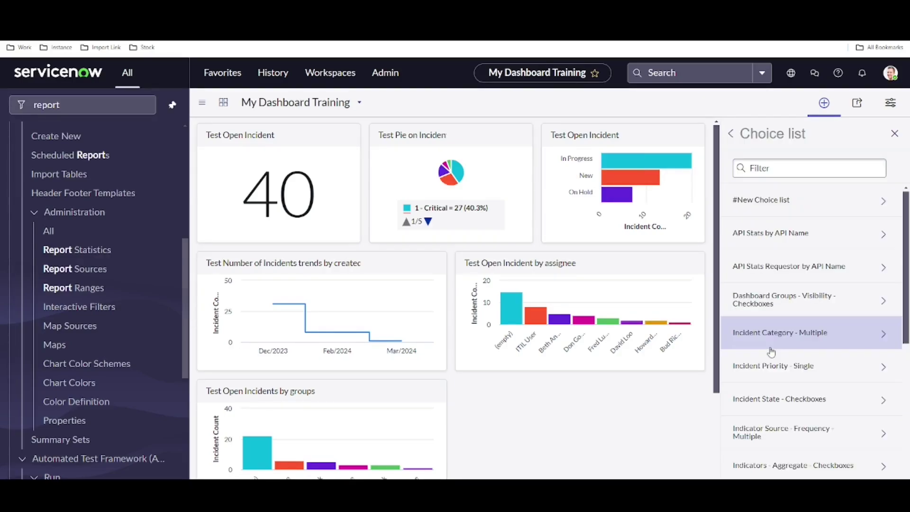
Search the choice list filters for Test Incident State and add that filter to the dashboard.
click(770, 168)
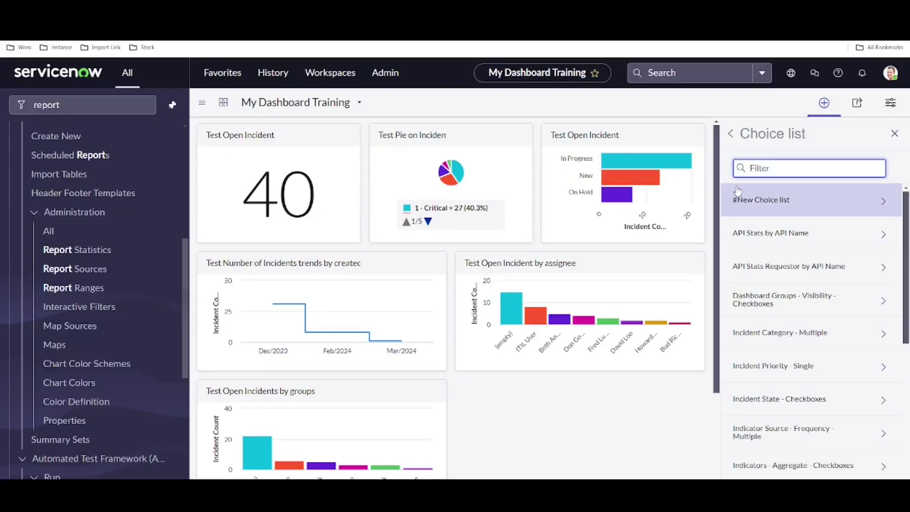
key(ctrl+v)
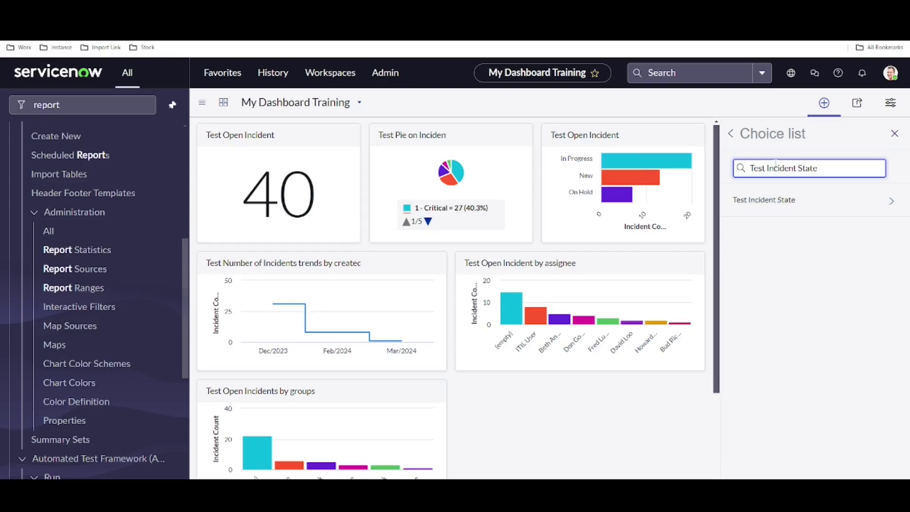
click(797, 210)
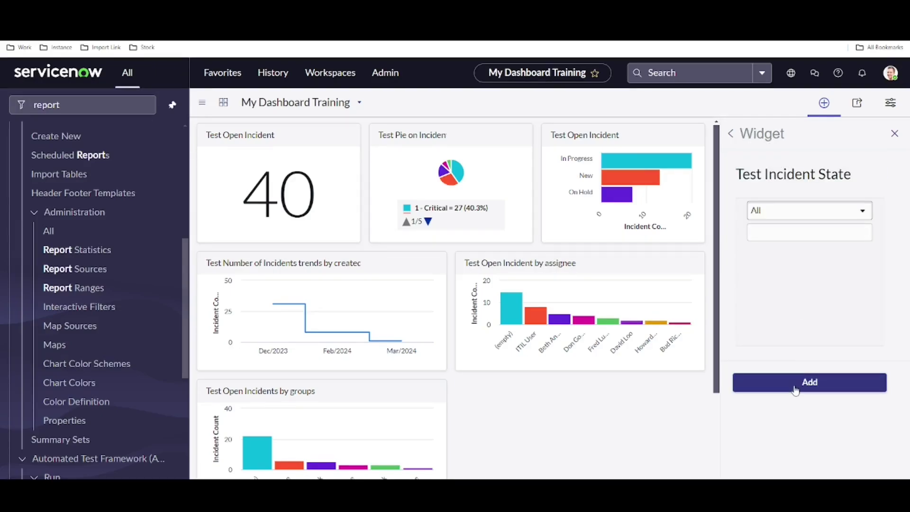
click(795, 390)
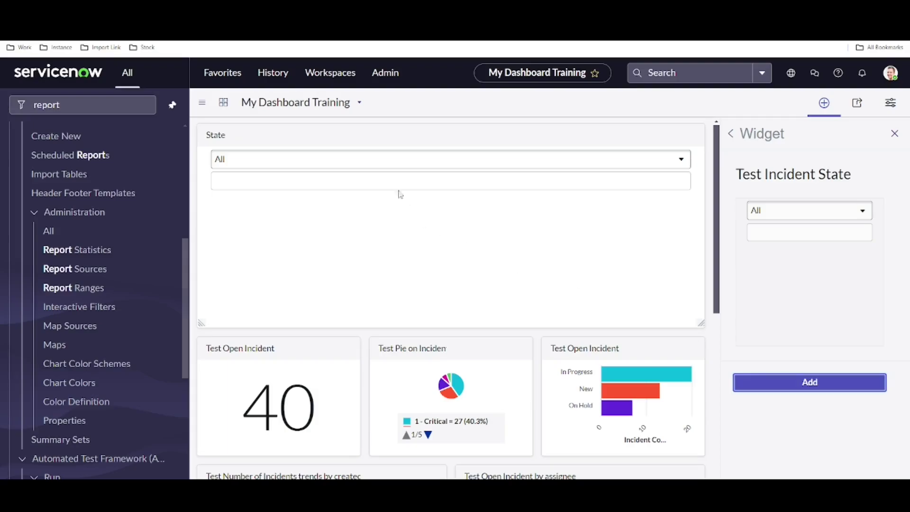
Examine the selection list and entry box of the State filter widget on the dashboard.
click(390, 167)
click(391, 167)
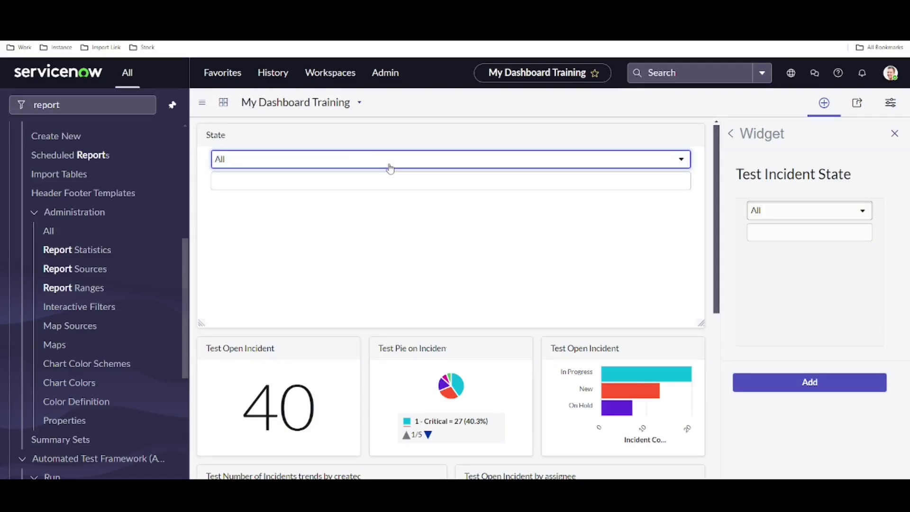
click(301, 183)
click(309, 170)
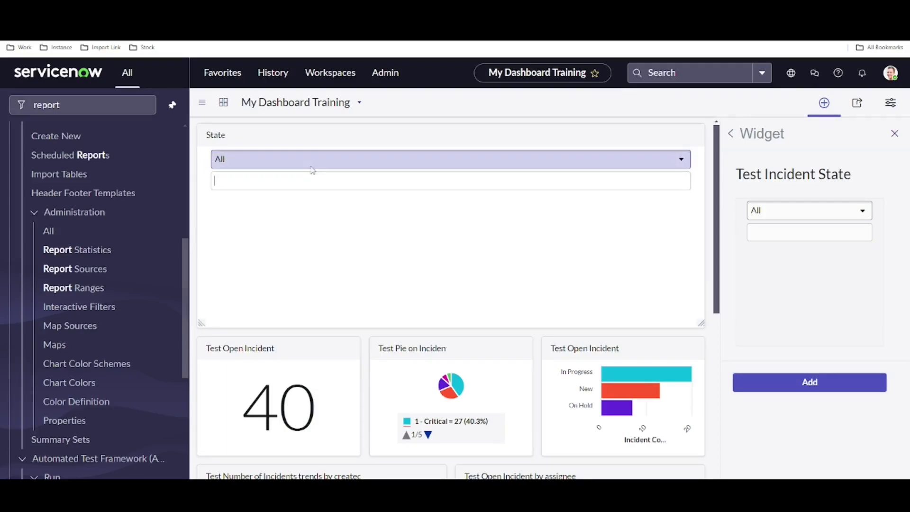
click(310, 169)
click(311, 170)
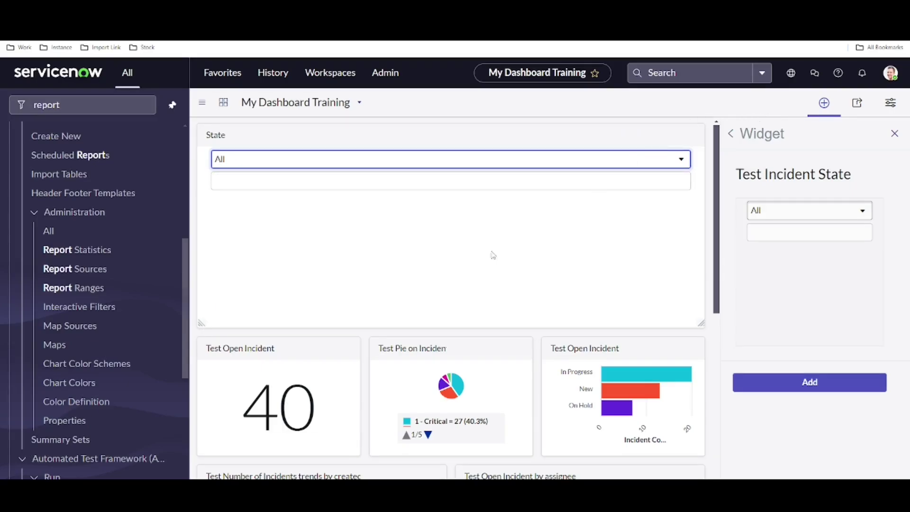
Reduce the height of the Test Open Incident widget on the dashboard to about half.
scroll(430, 342, down, 3)
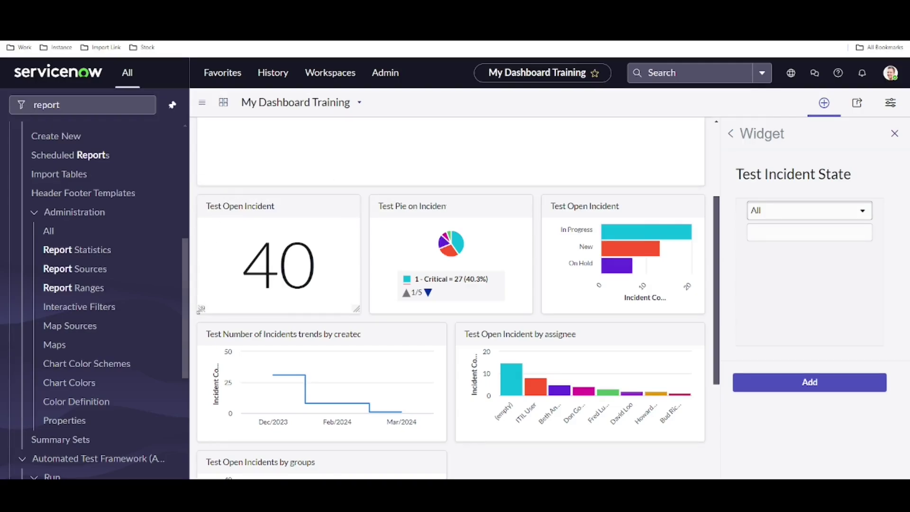
drag(238, 313, 237, 248)
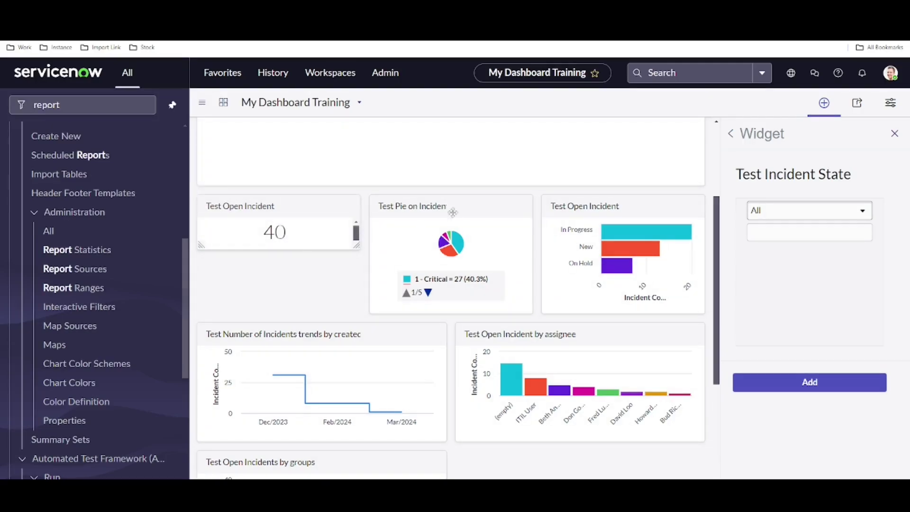
Narrow the State filter widget to one column and adjust its height to just fit its selection list and entry box.
drag(702, 202, 354, 201)
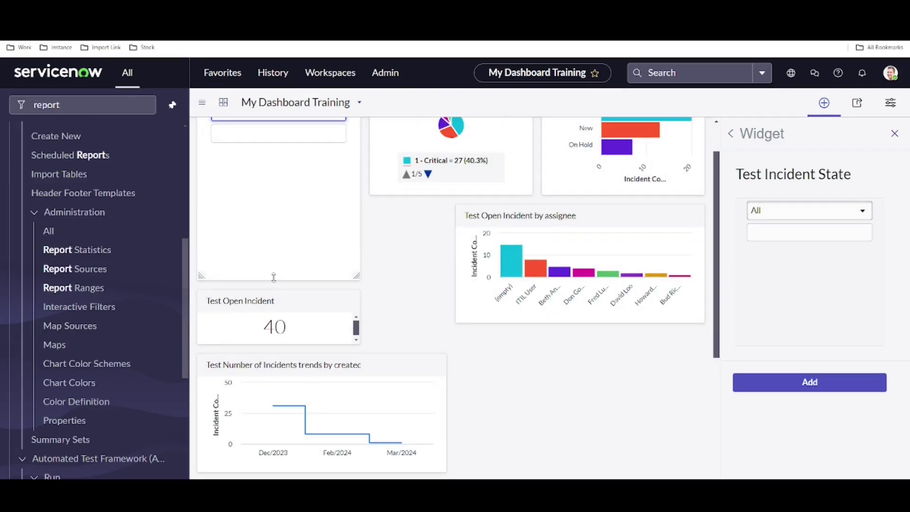
drag(273, 278, 274, 127)
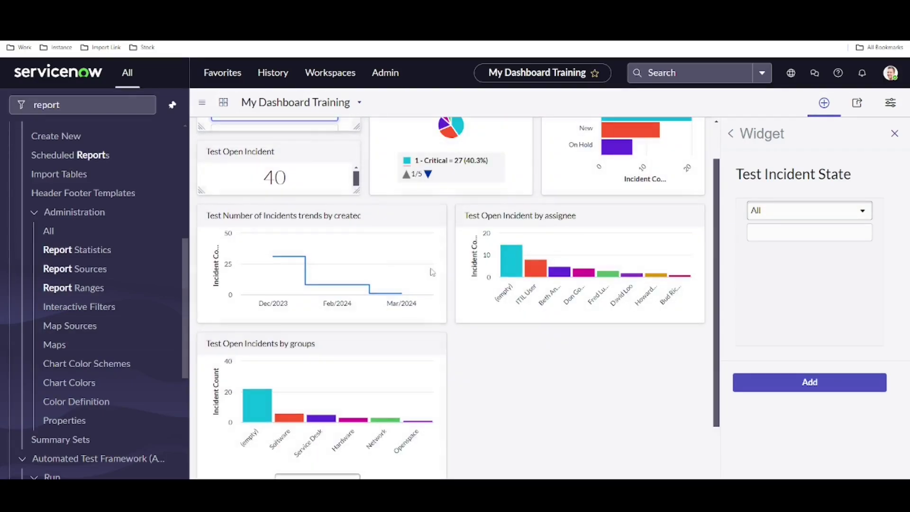
scroll(432, 272, up, 1)
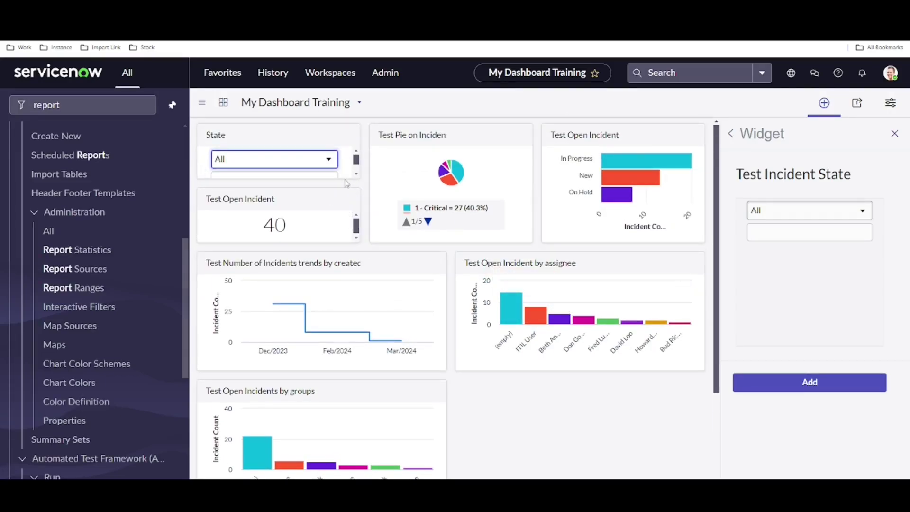
drag(329, 178, 328, 194)
drag(284, 241, 277, 200)
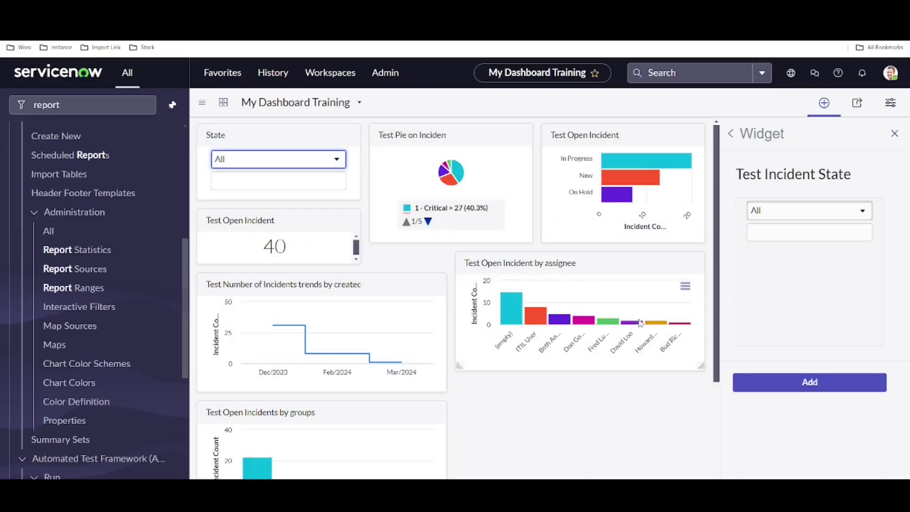
Extend the Test Pie on Incident and Test Open Incident by State widgets down to the lower edge of Test Open Incident, and finish editing.
drag(397, 243, 397, 264)
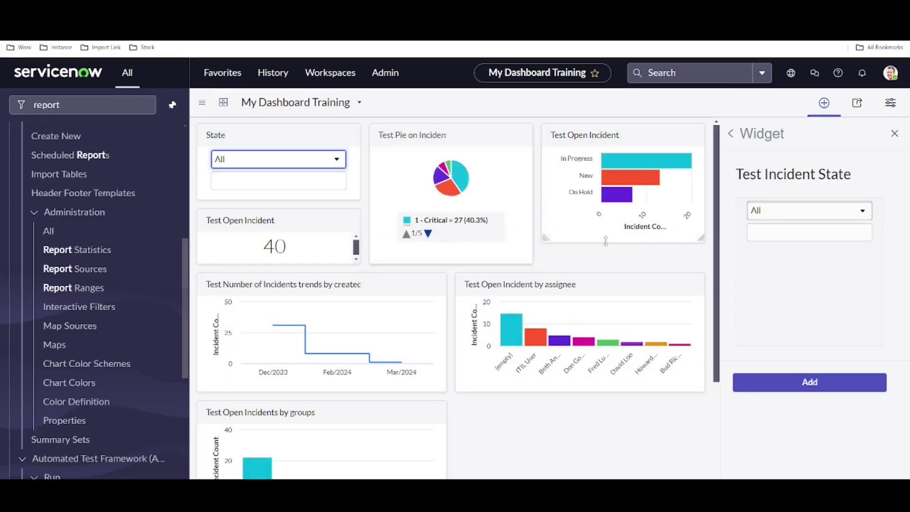
drag(605, 243, 605, 264)
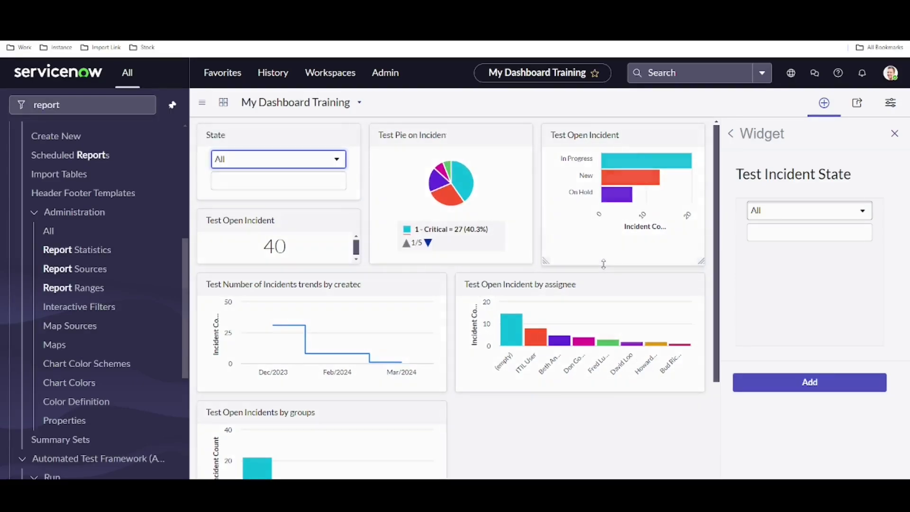
click(894, 133)
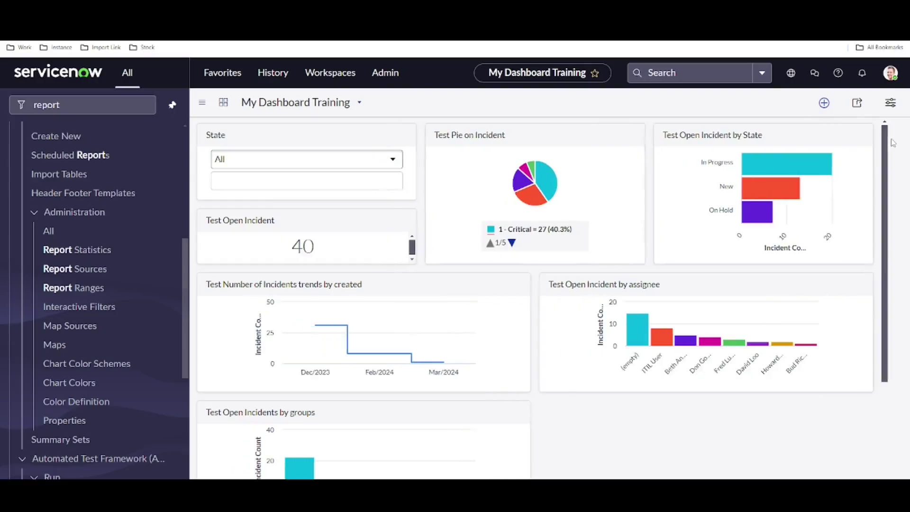
Filter the dashboard by the New and On Hold states and examine whether the reports respond.
click(356, 162)
click(259, 217)
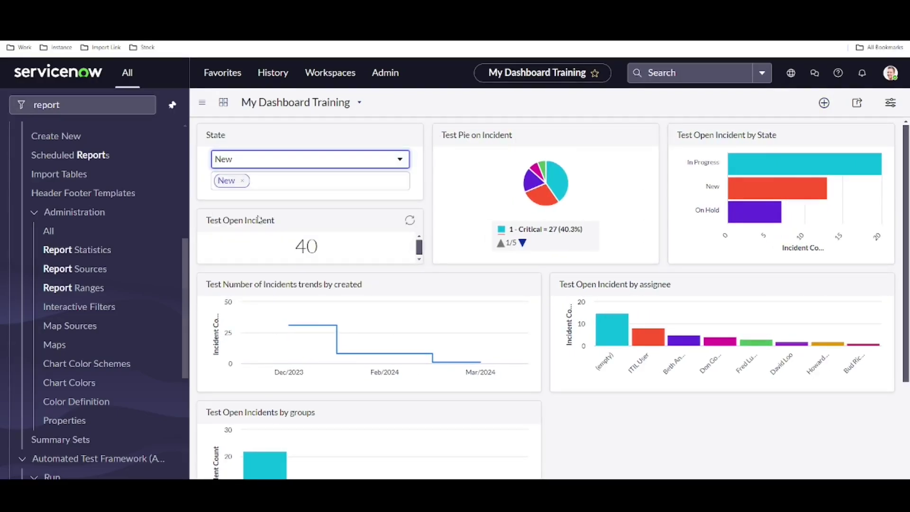
click(301, 163)
click(259, 244)
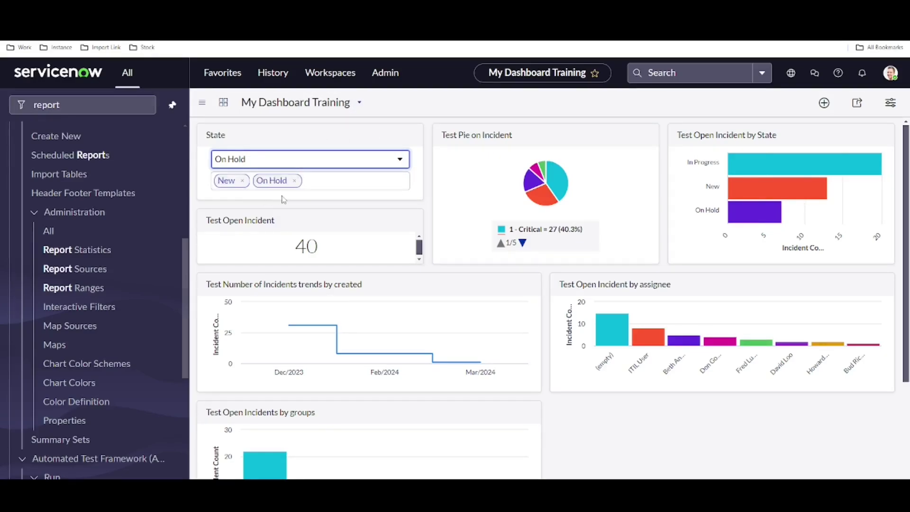
scroll(757, 250, down, 1)
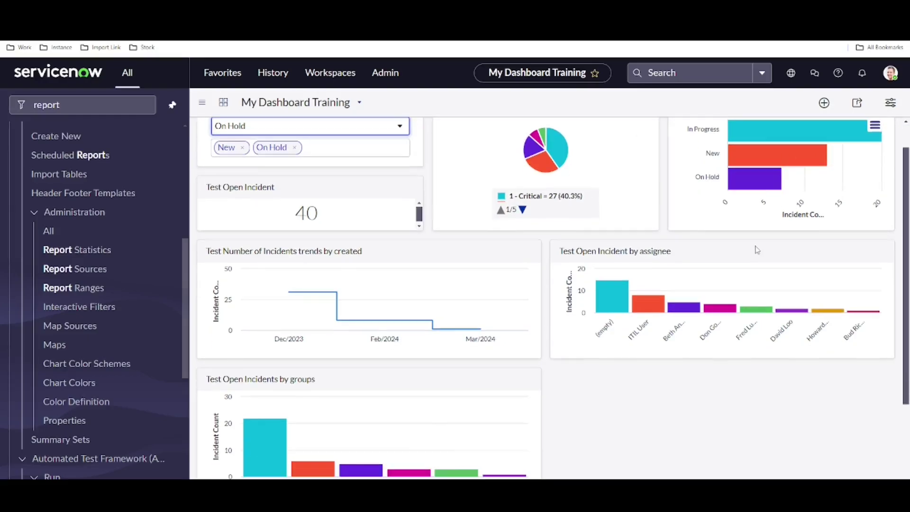
scroll(756, 247, down, 3)
scroll(755, 246, up, 4)
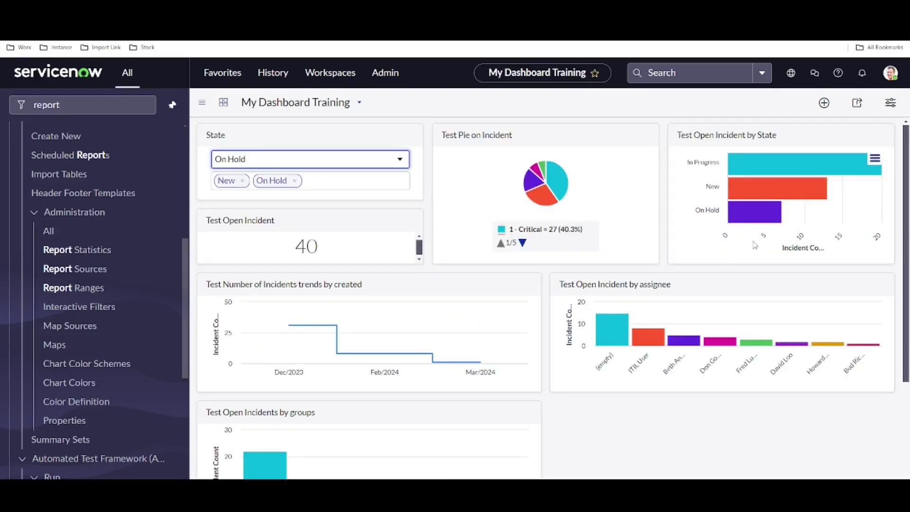
Make the Test Pie on Incident and Test Open Incident by State widgets follow the interactive filter.
click(830, 104)
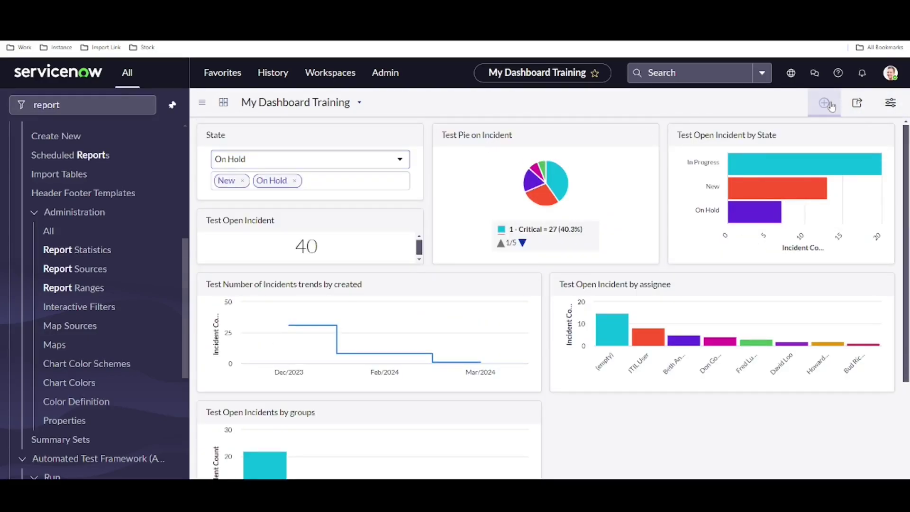
click(505, 136)
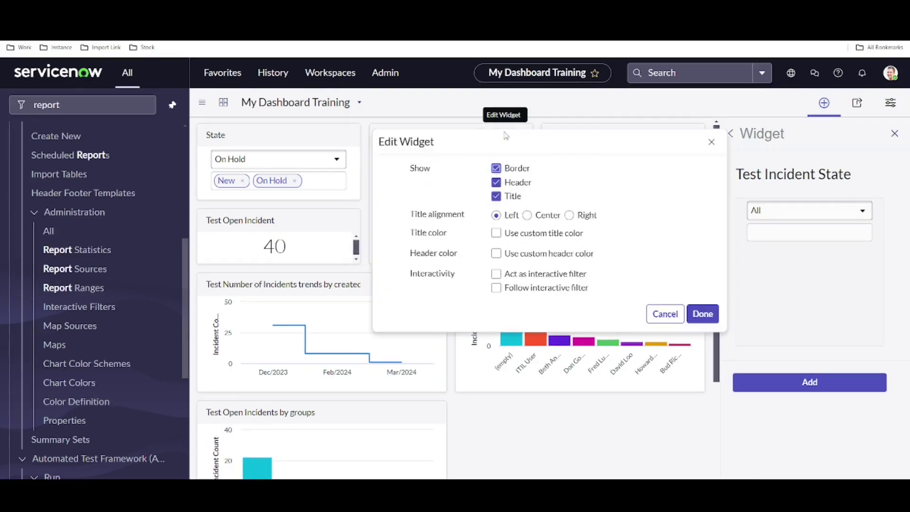
click(496, 288)
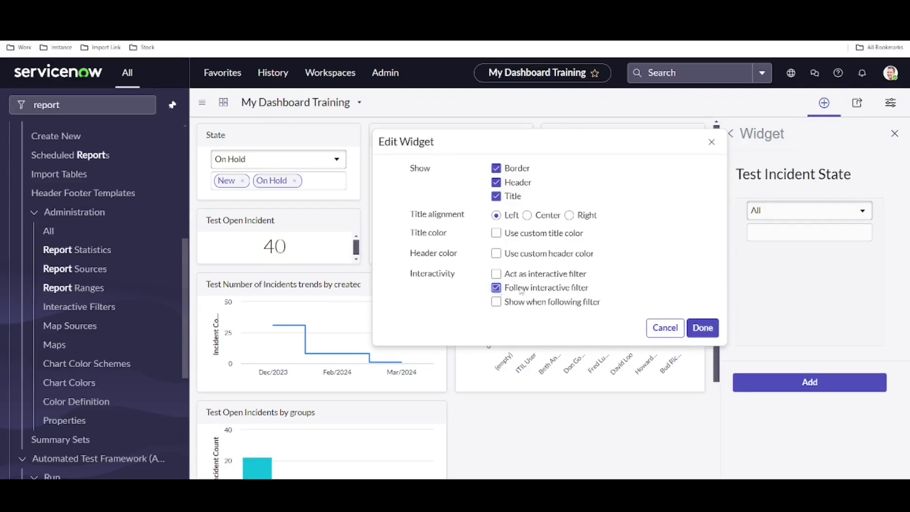
click(702, 327)
click(675, 137)
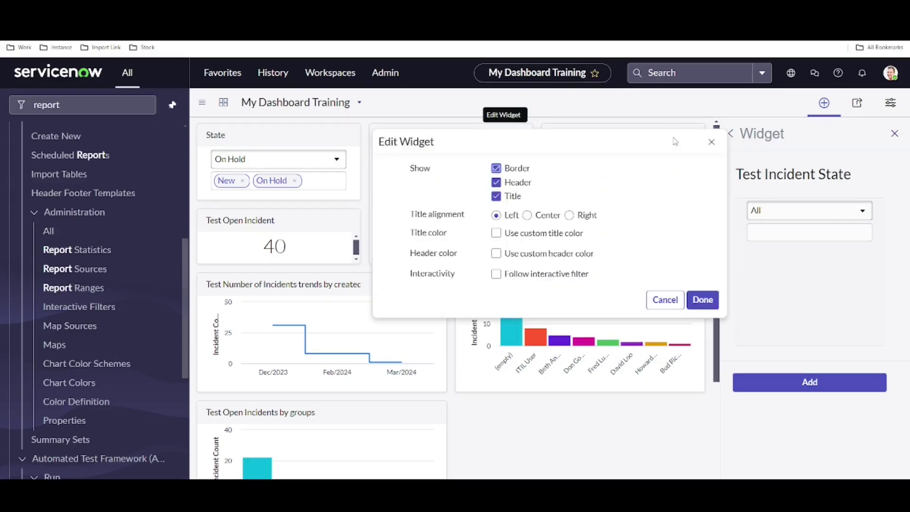
click(496, 274)
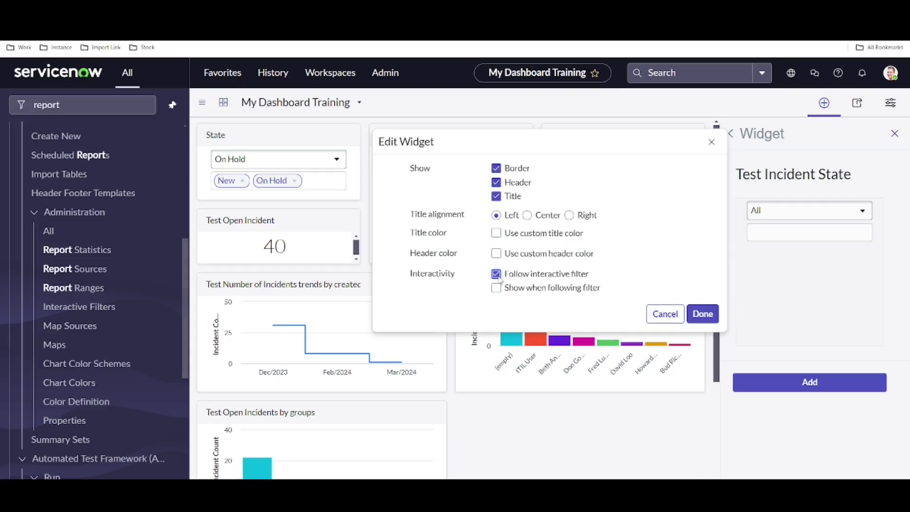
click(702, 312)
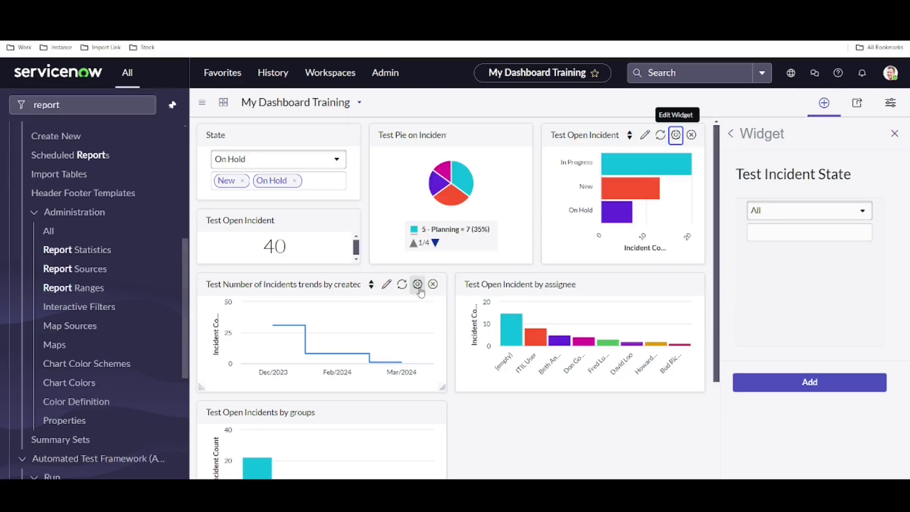
Make the Test Number of Incidents trends by created and Test Open Incident by assignee widgets follow the interactive filter.
click(418, 285)
click(521, 275)
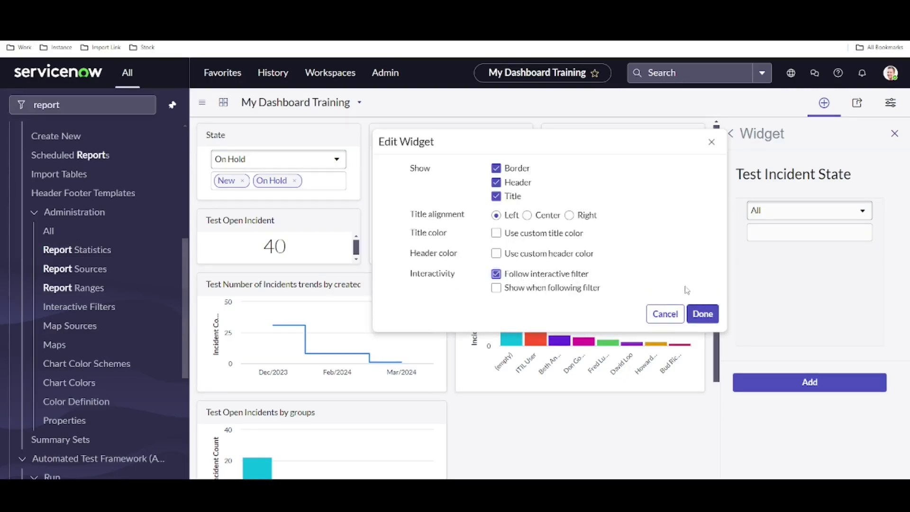
click(702, 313)
click(674, 285)
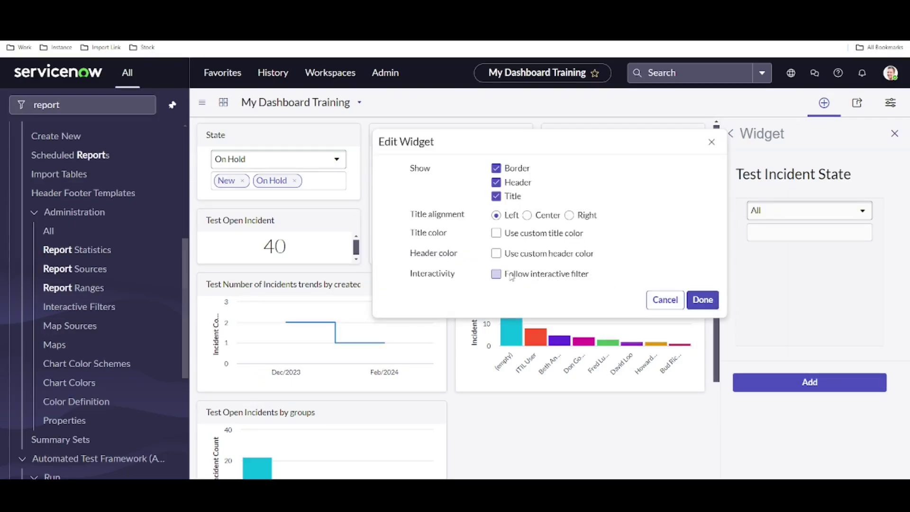
click(496, 274)
click(702, 313)
Make the Test Open Incidents by groups widget follow the interactive filter and finish editing the dashboard.
scroll(433, 319, down, 2)
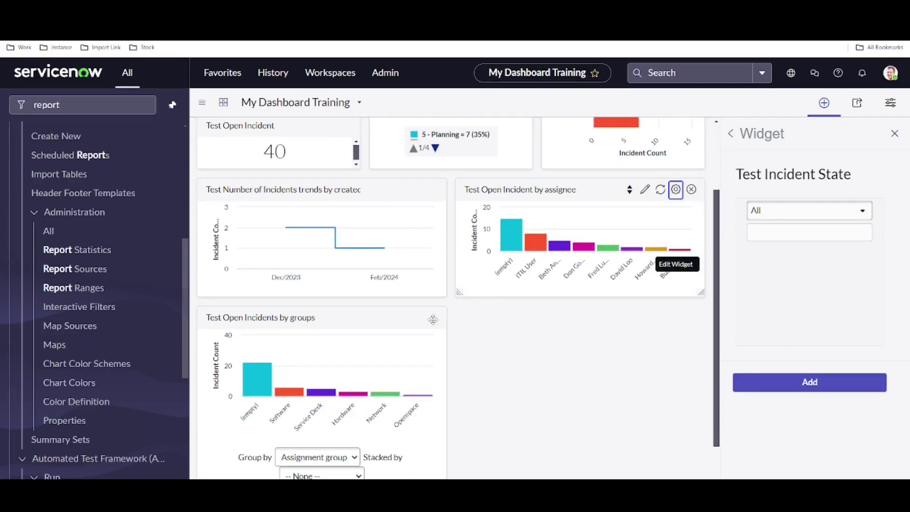
click(416, 318)
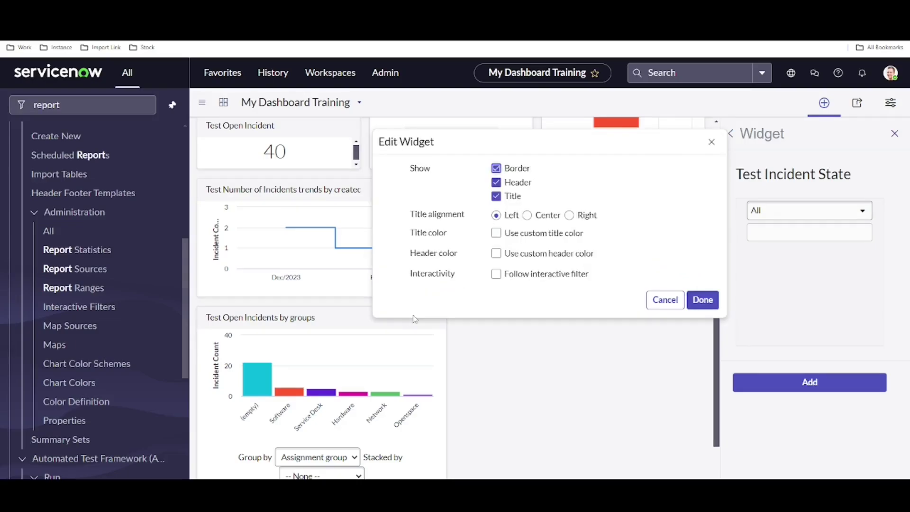
click(496, 273)
click(701, 313)
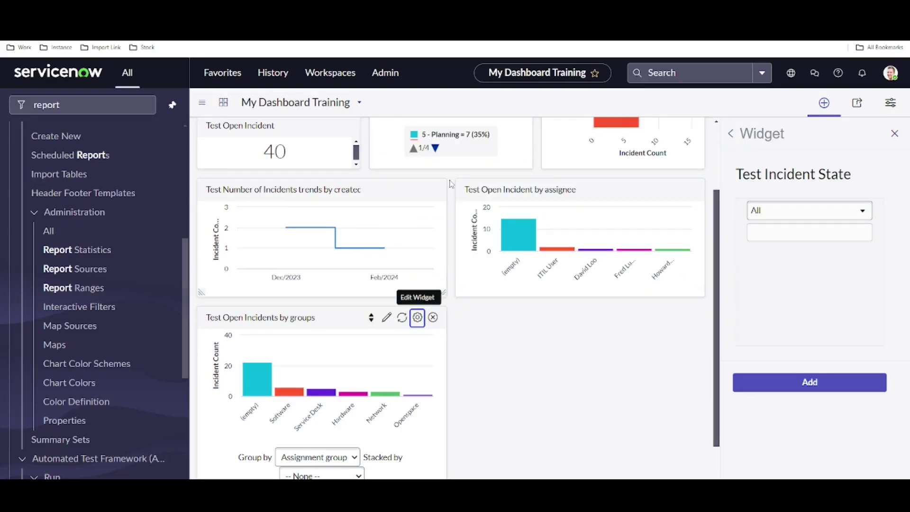
scroll(541, 284, up, 2)
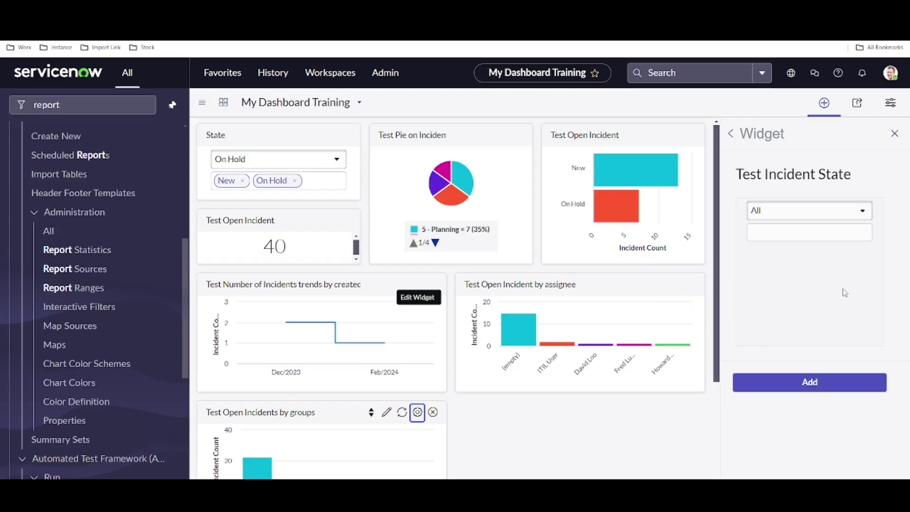
click(895, 135)
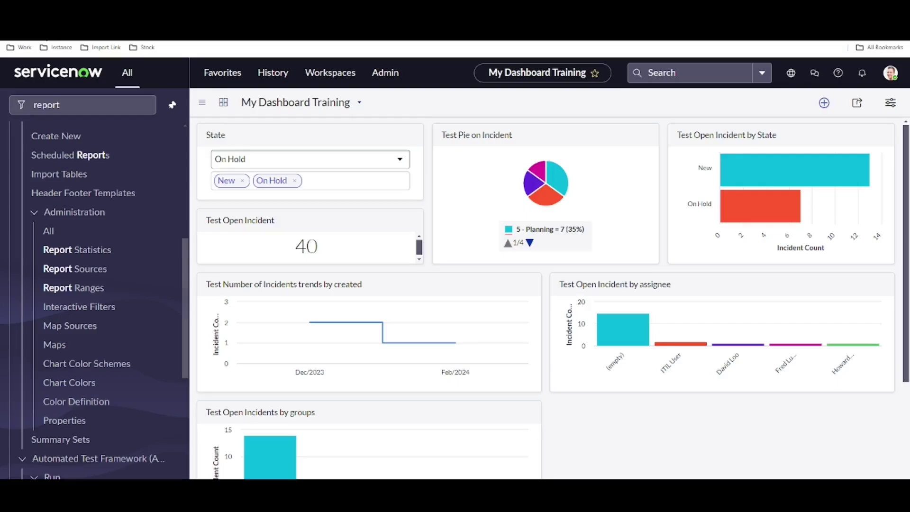
Reload the dashboard and replace New and On Hold in the State filter with In Progress to check the reports.
key(F5)
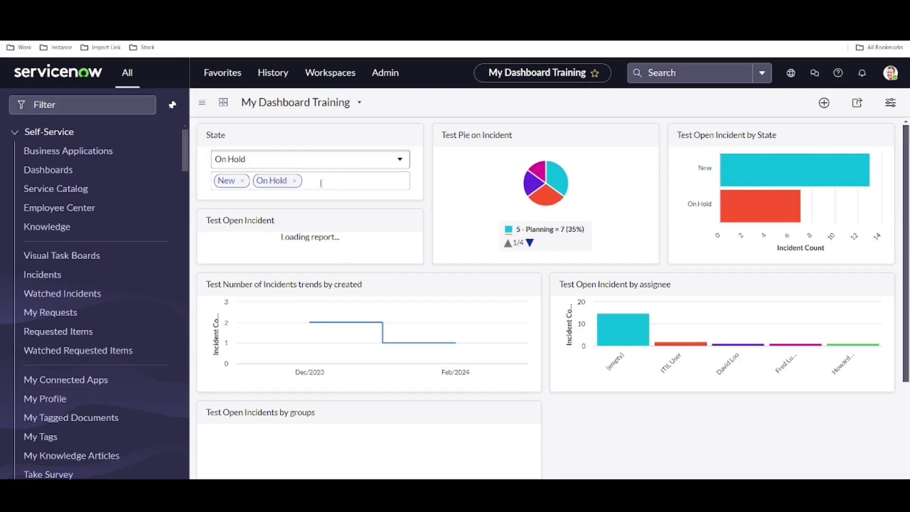
click(295, 181)
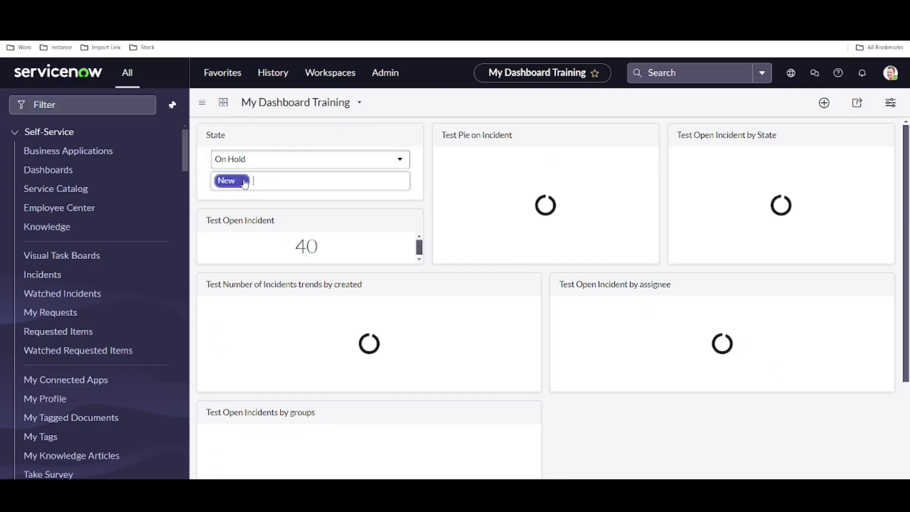
click(244, 181)
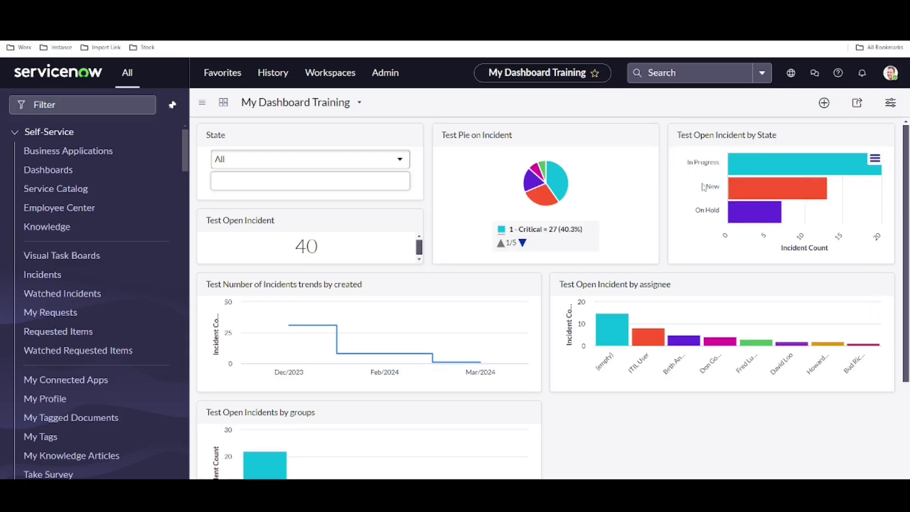
click(361, 161)
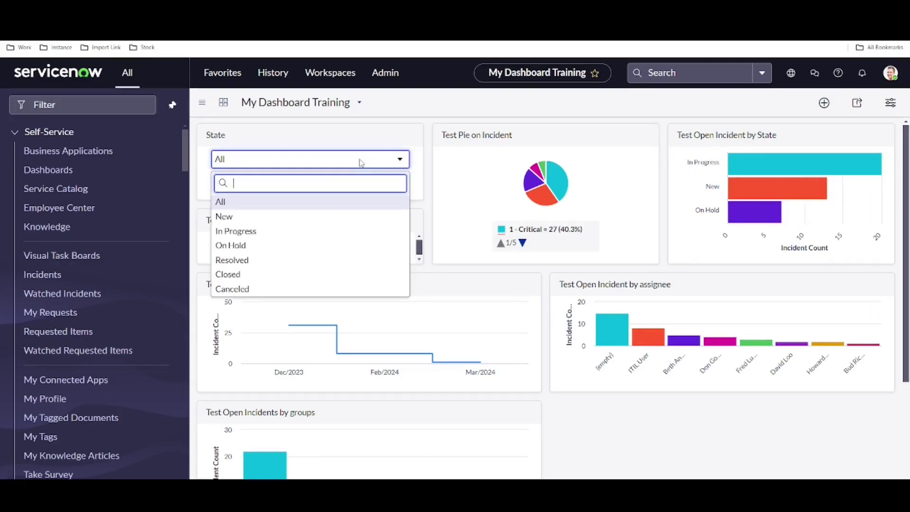
click(247, 236)
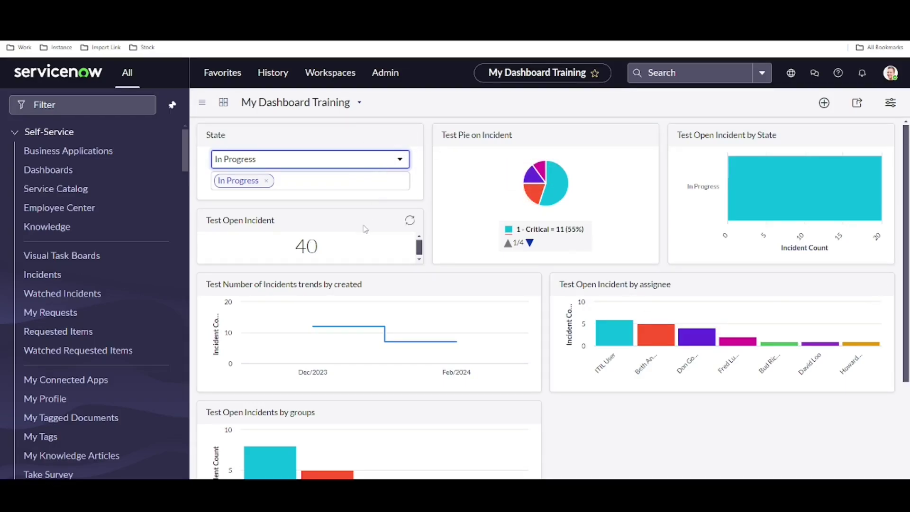
Make the Test Open Incident score widget follow the interactive filter and finish editing the dashboard.
click(825, 102)
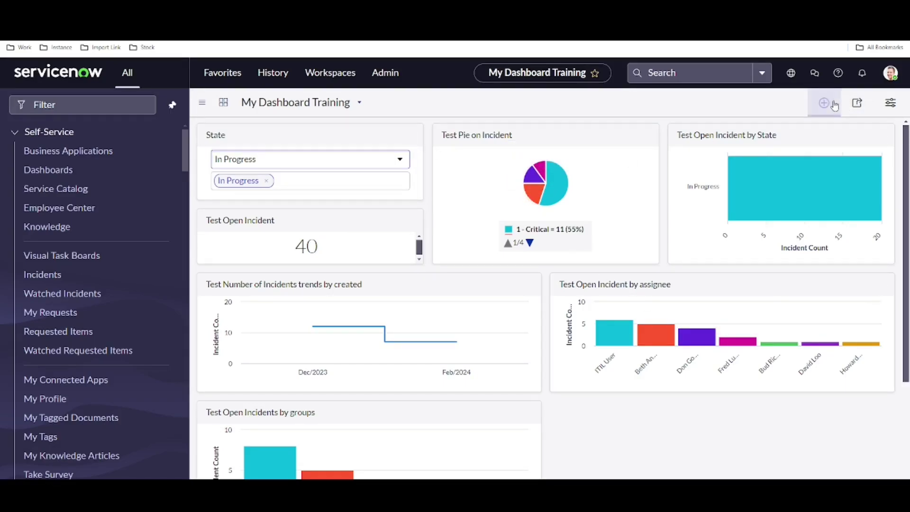
click(331, 221)
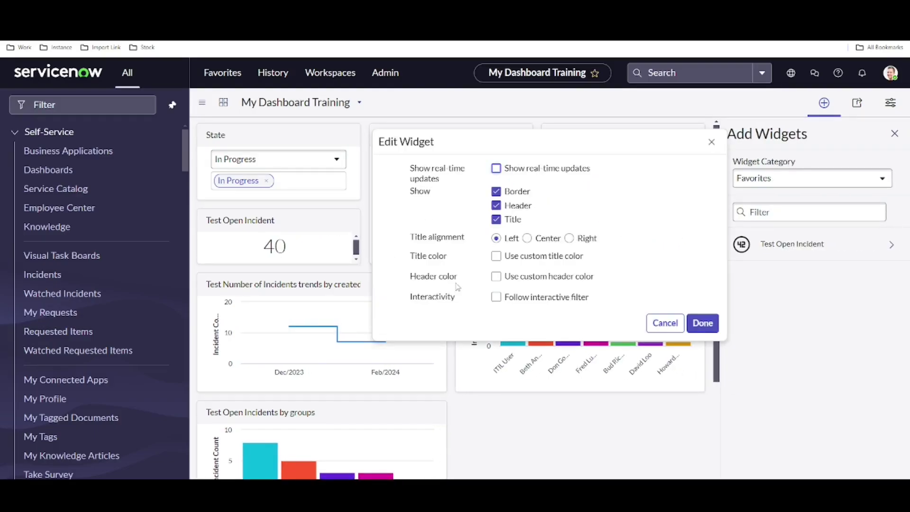
click(496, 298)
click(703, 335)
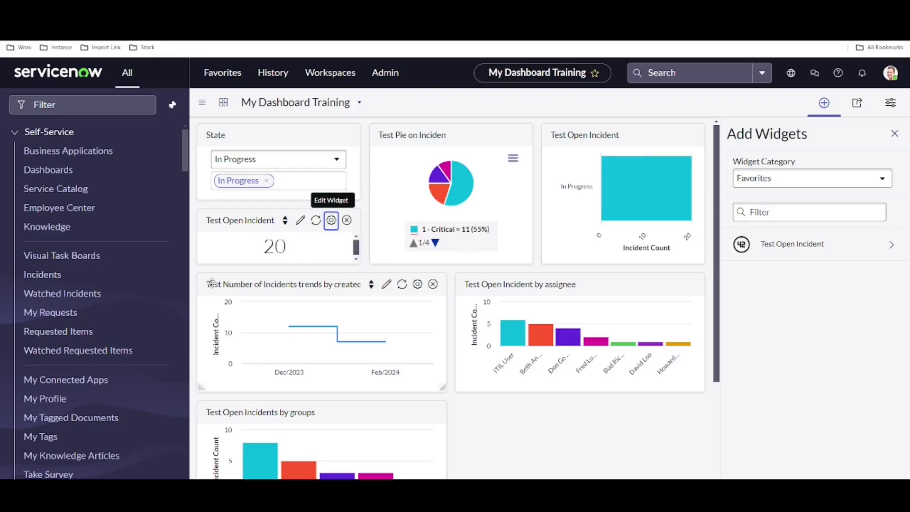
click(896, 133)
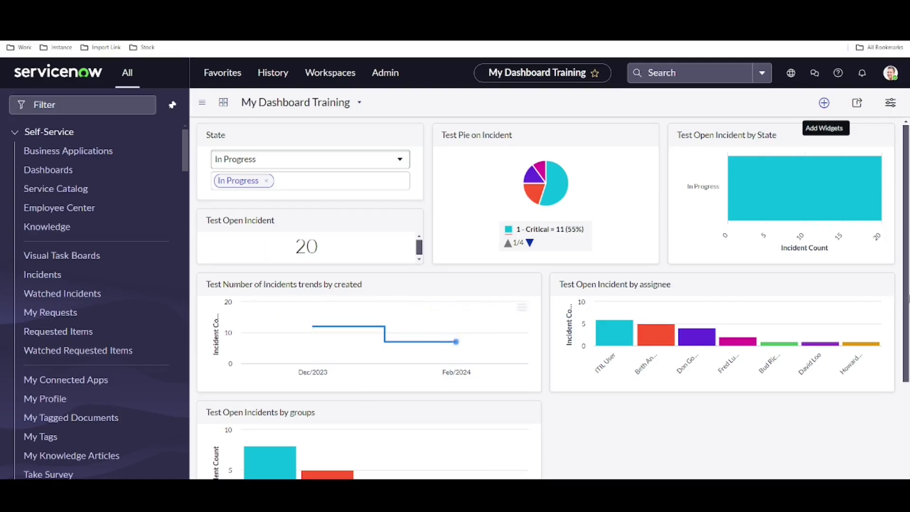
Clear In Progress from the State filter, then select On Hold and In Progress together to check the reports.
click(310, 180)
key(BackSpace)
key(BackSpace)
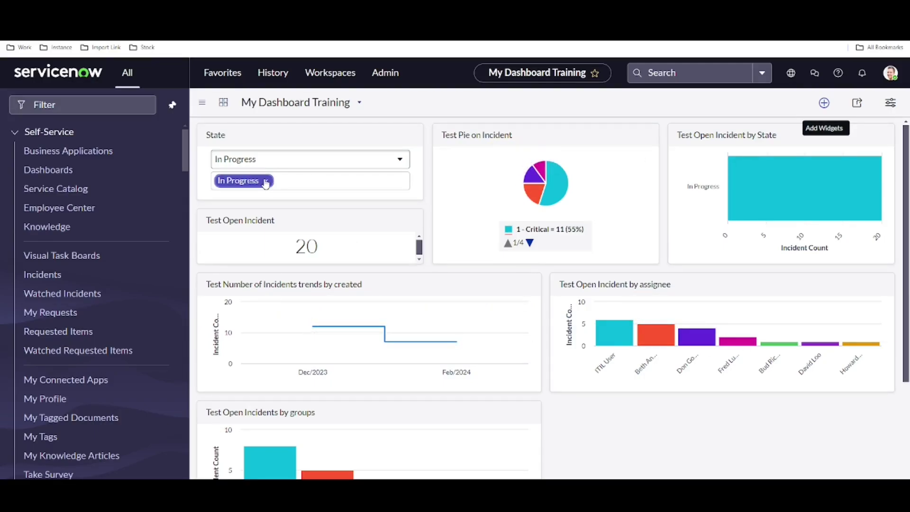
click(310, 173)
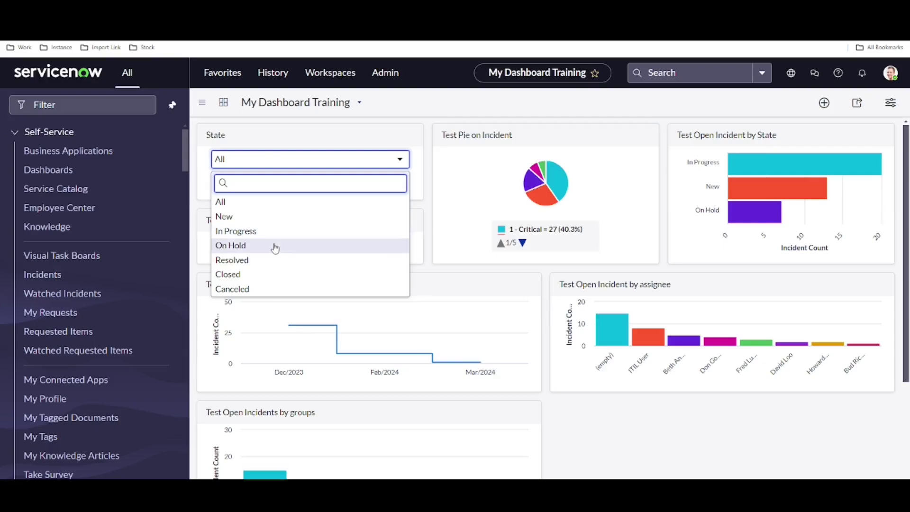
click(273, 243)
click(299, 171)
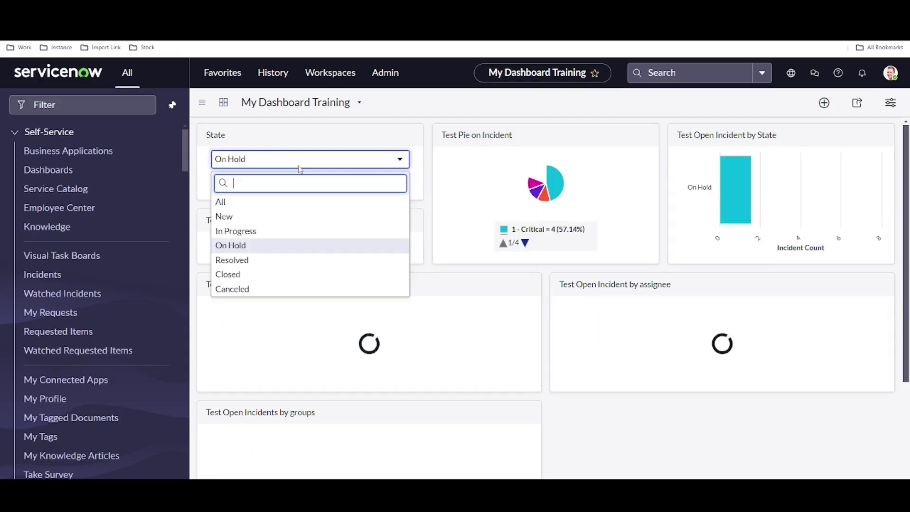
click(260, 230)
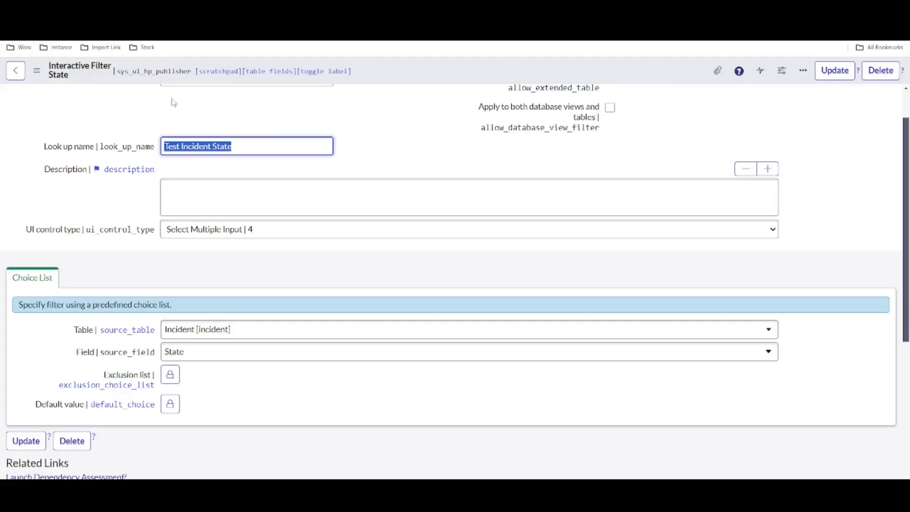
Set the State interactive filter's UI control type to Select Single Input and save the record.
click(196, 231)
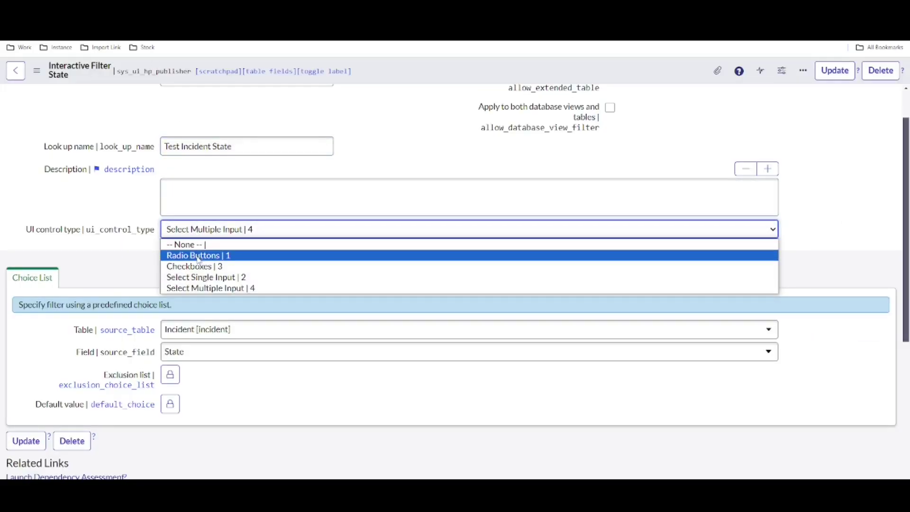
click(193, 279)
right_click(392, 66)
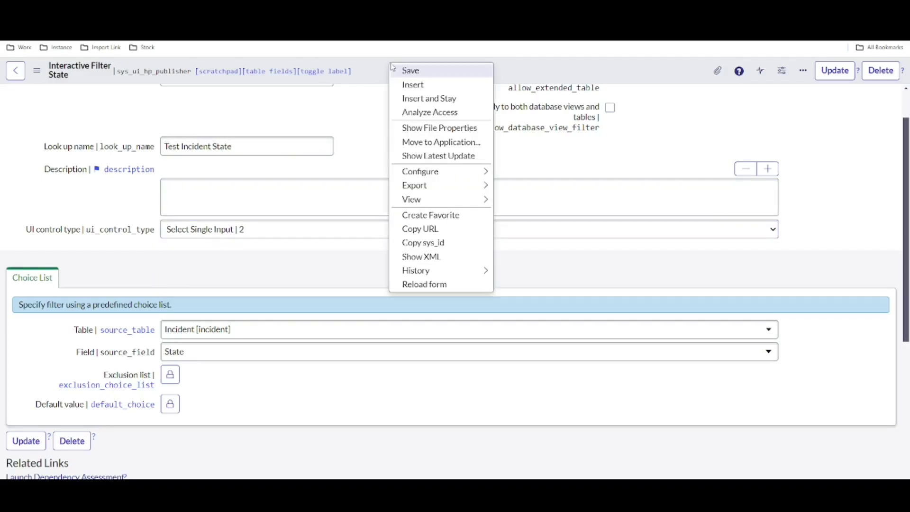
click(402, 72)
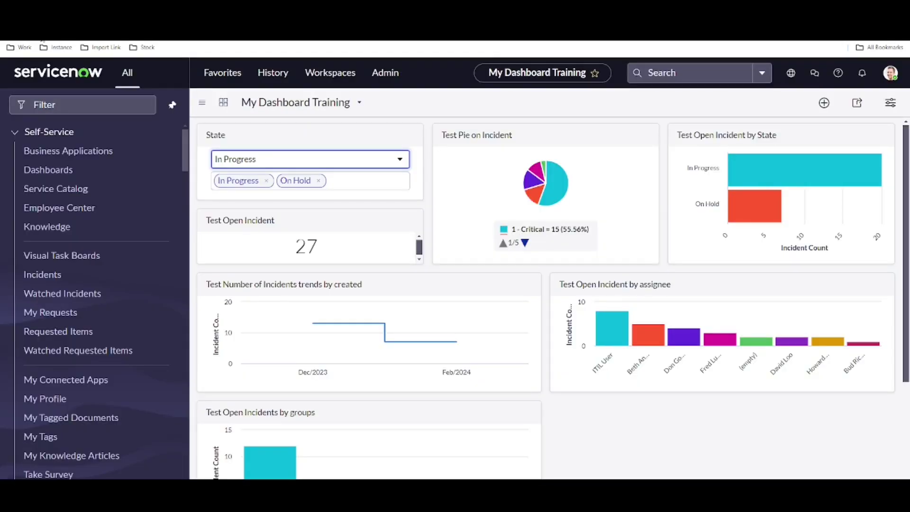
Reload the dashboard and switch the State filter to On Hold and then Resolved to check single selection.
click(42, 41)
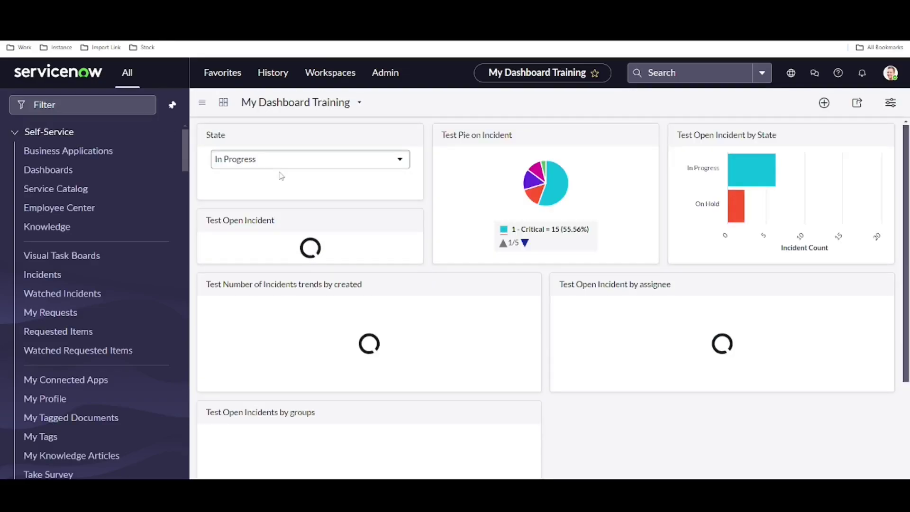
click(319, 165)
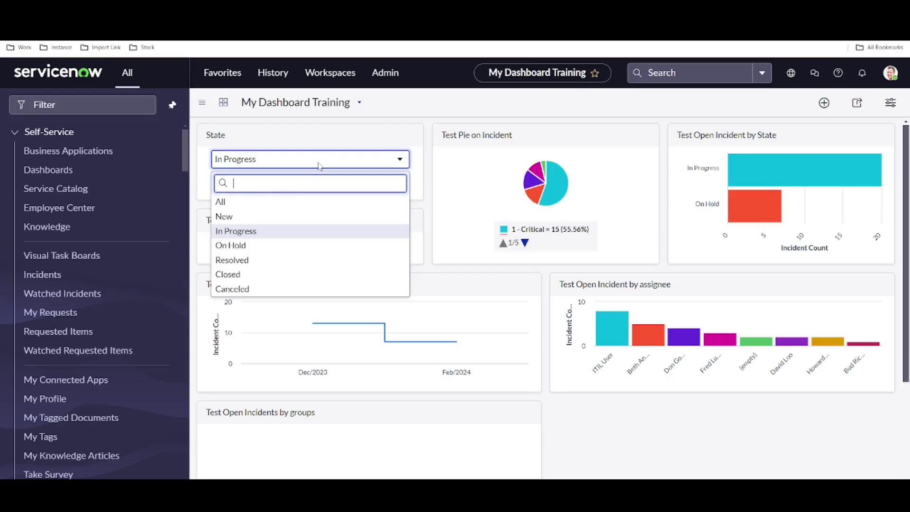
click(241, 245)
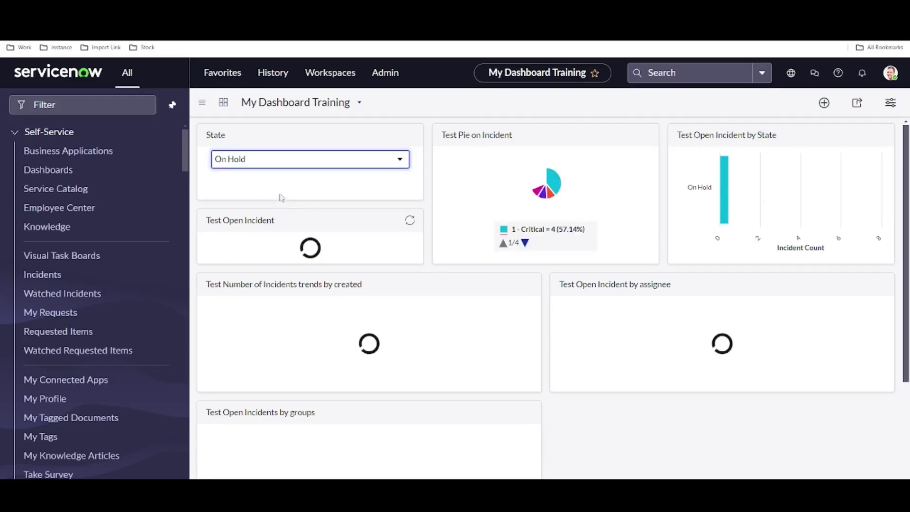
click(295, 163)
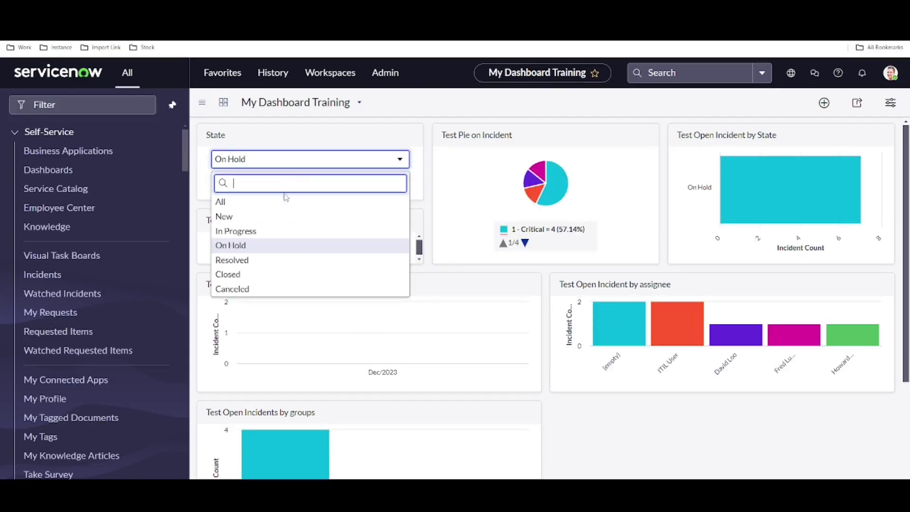
click(237, 260)
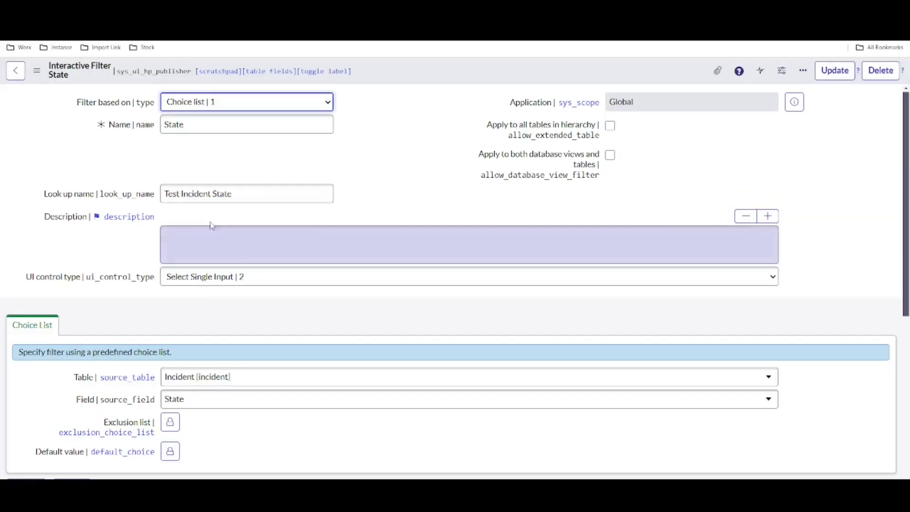
Limit the interactive filters list to Reference-based ones and open Incident Assignment Group - Multiple with technical field names shown.
scroll(210, 223, down, 5)
scroll(249, 254, up, 5)
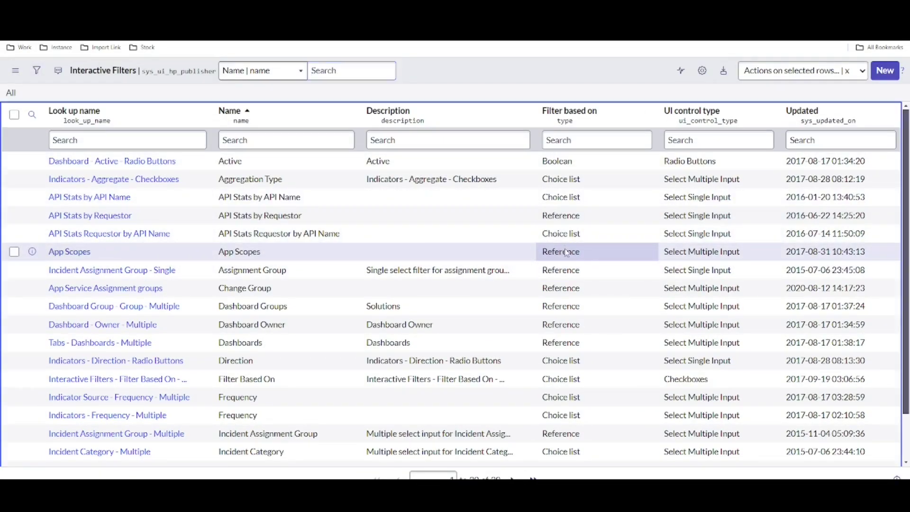
right_click(567, 251)
click(573, 257)
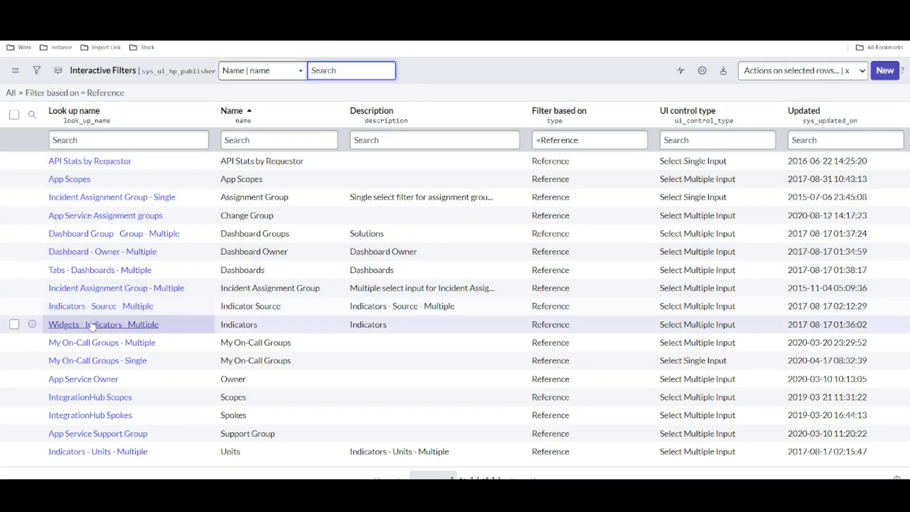
click(76, 292)
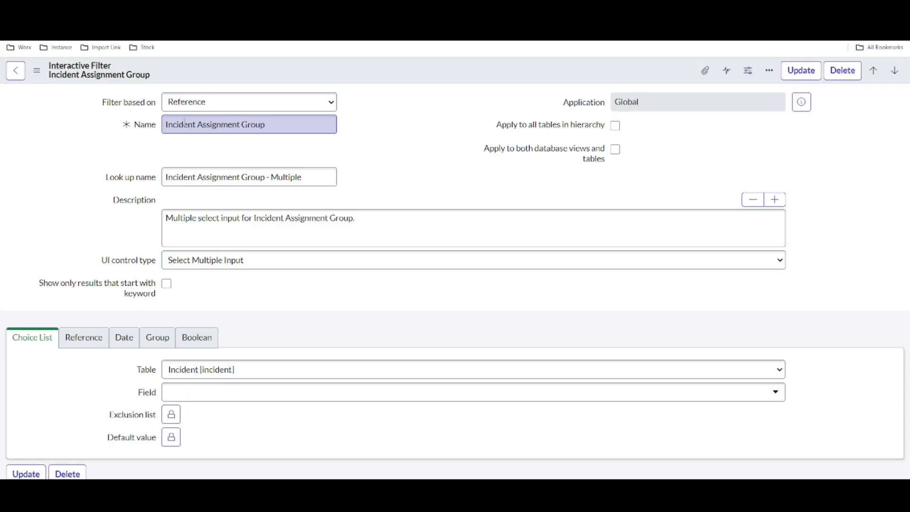
double_click(74, 130)
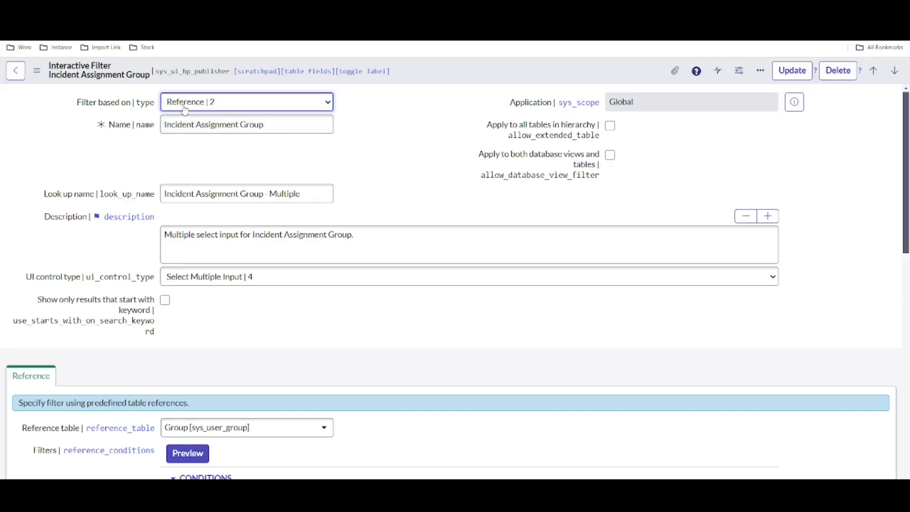
Examine the Incident Assignment Group filter's type options, reference table, conditions, default values and interactive filter references.
click(214, 103)
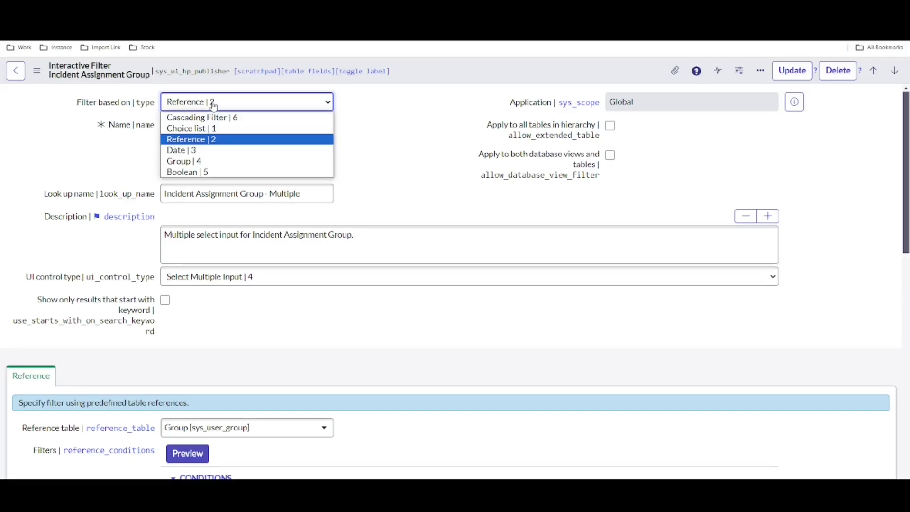
click(214, 102)
scroll(255, 341, down, 1)
scroll(255, 341, down, 1)
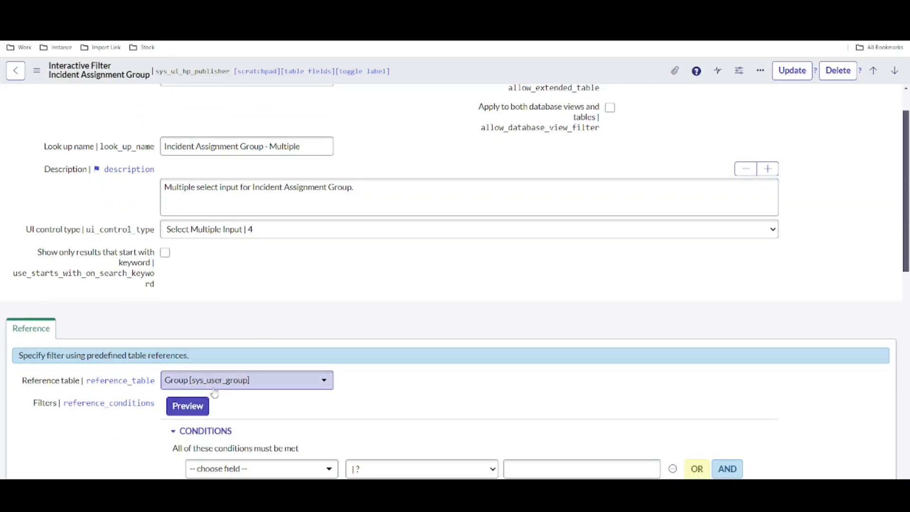
scroll(214, 393, down, 3)
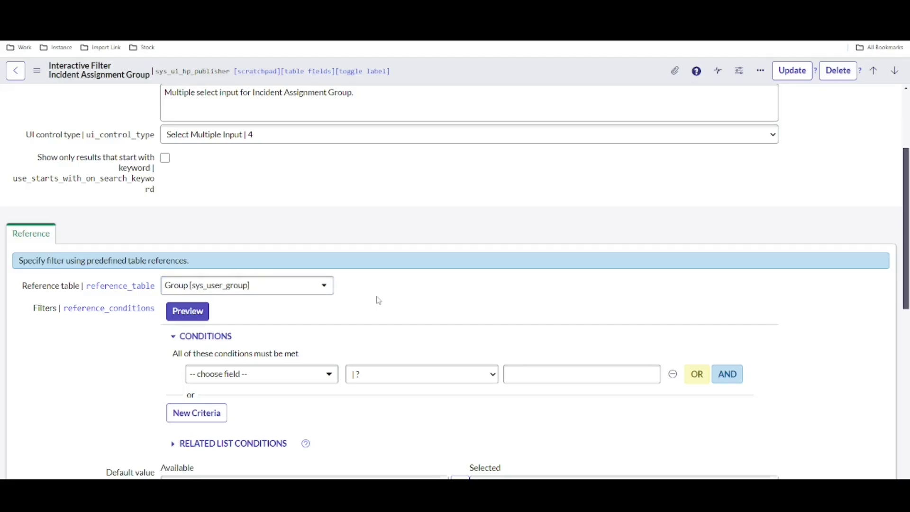
scroll(339, 299, down, 1)
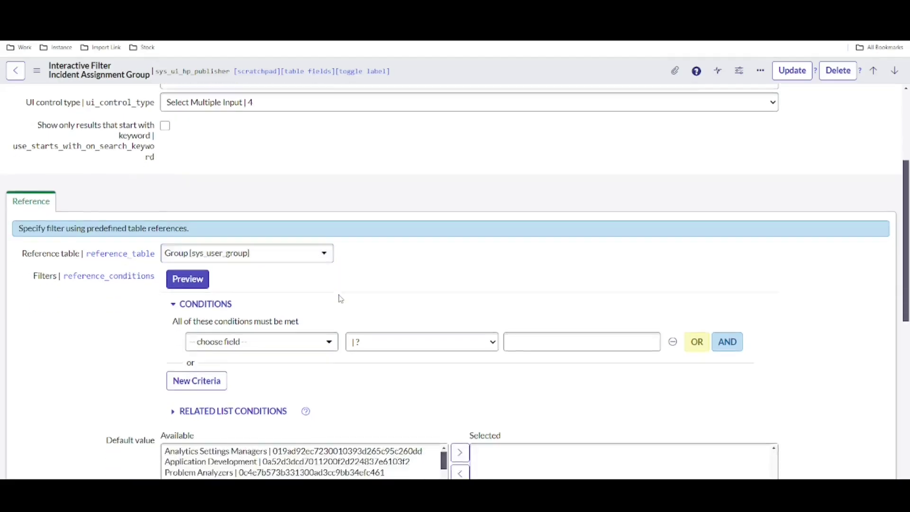
scroll(340, 298, down, 2)
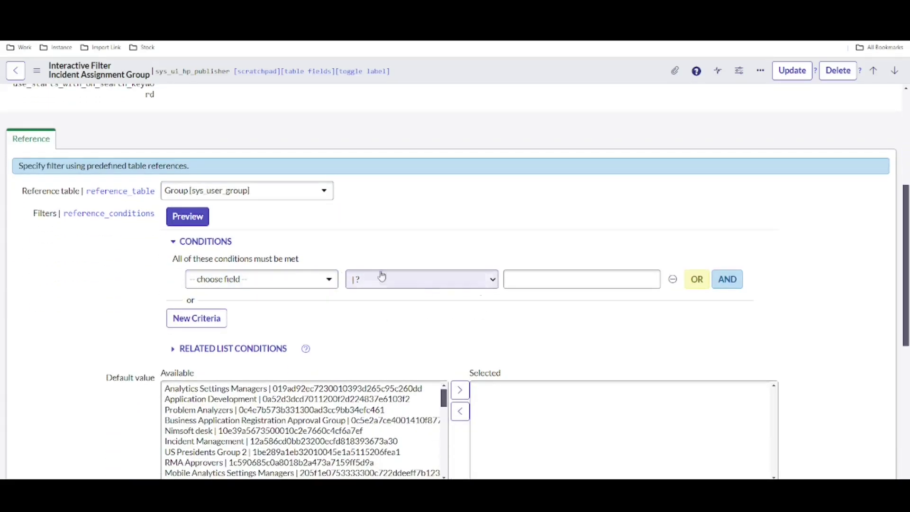
scroll(563, 301, down, 4)
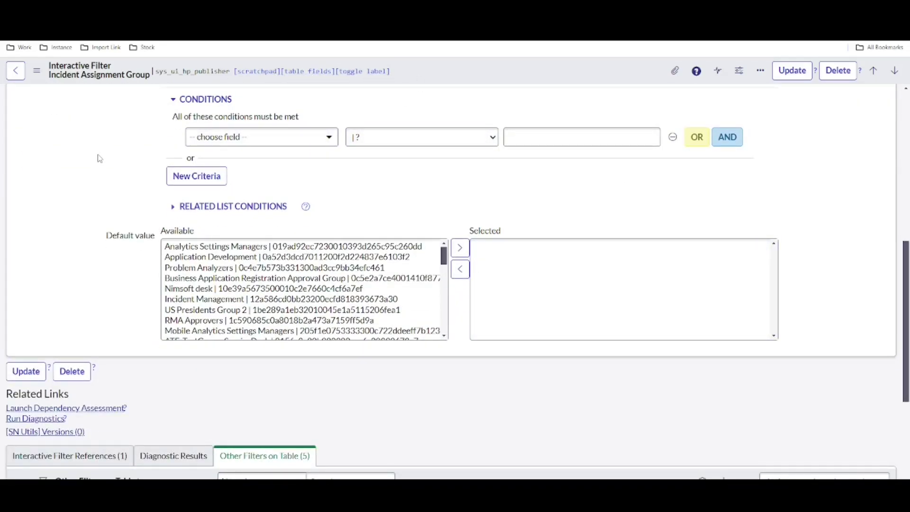
scroll(99, 158, down, 3)
click(75, 318)
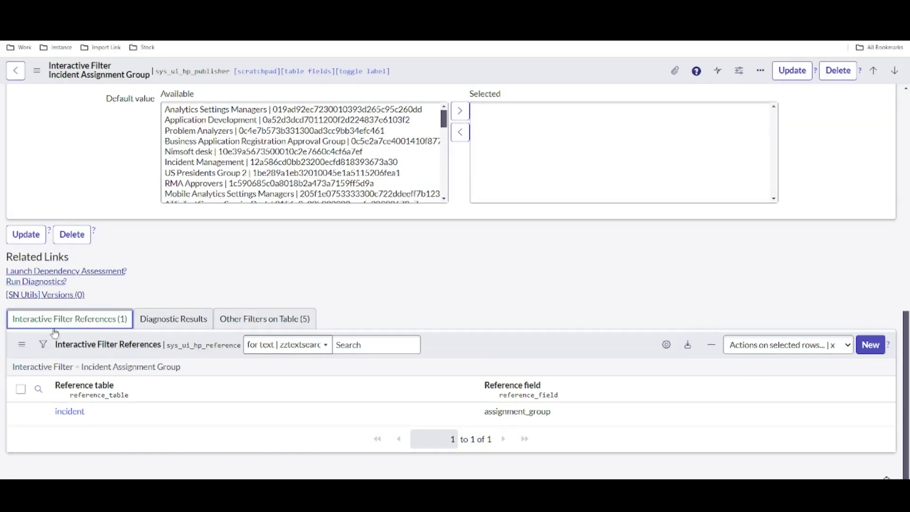
scroll(188, 163, up, 4)
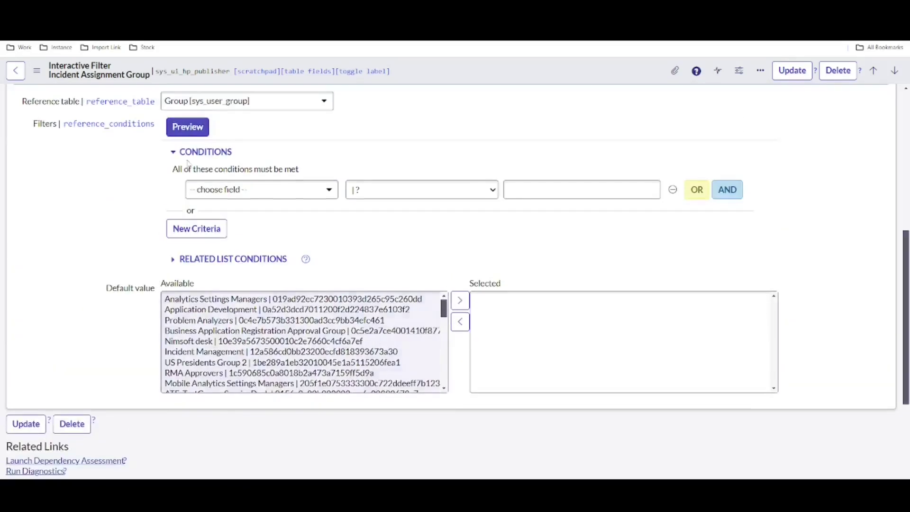
scroll(127, 176, up, 5)
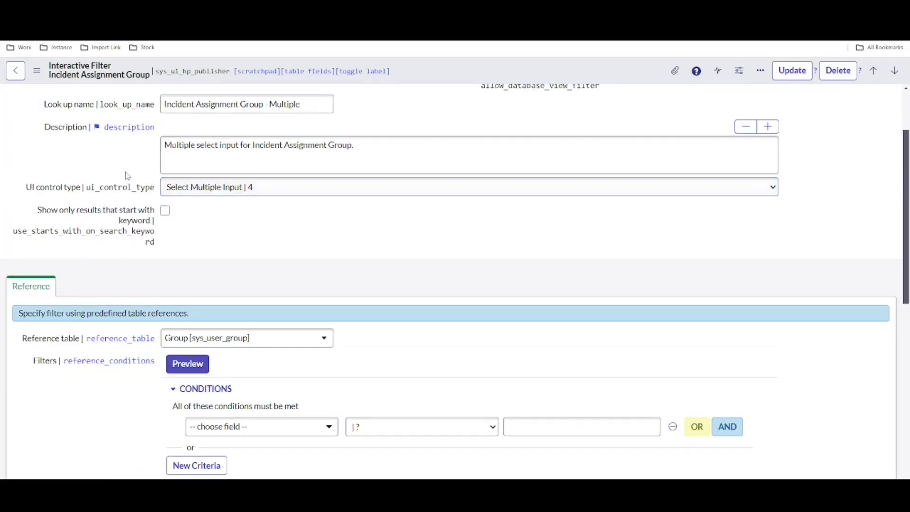
scroll(114, 235, down, 10)
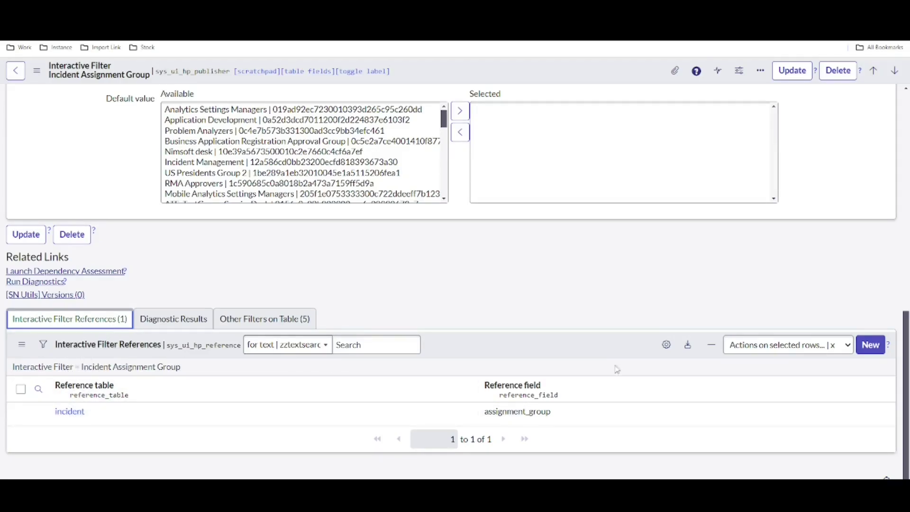
Fill in a new interactive filter reference with the Incident table and Assignment group field, and leave the form without saving.
click(872, 344)
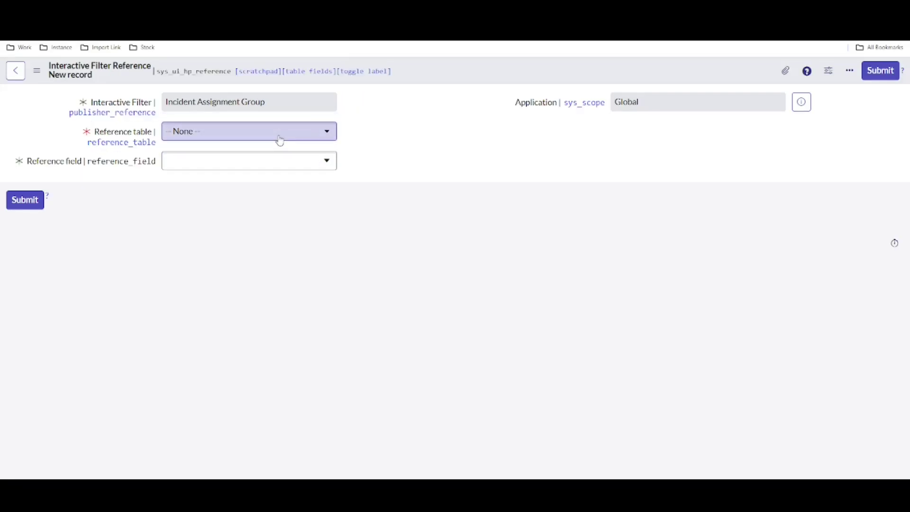
click(280, 140)
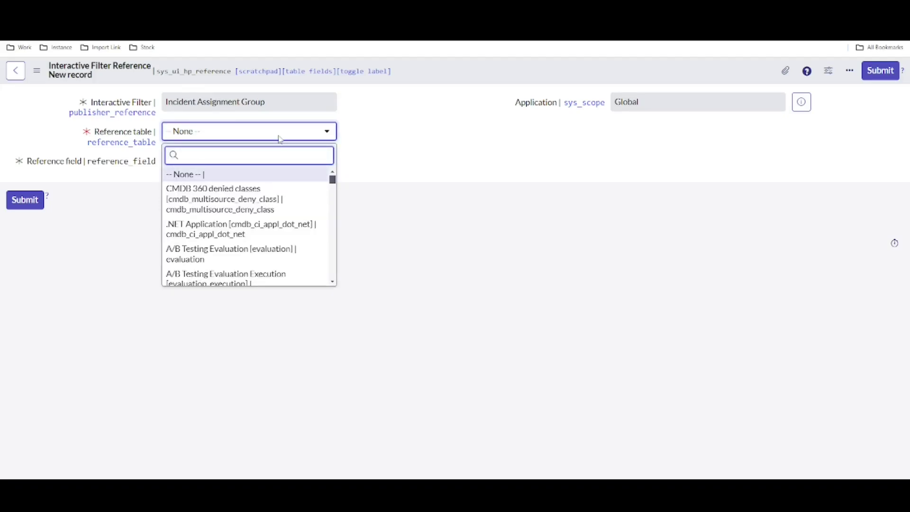
text(inc)
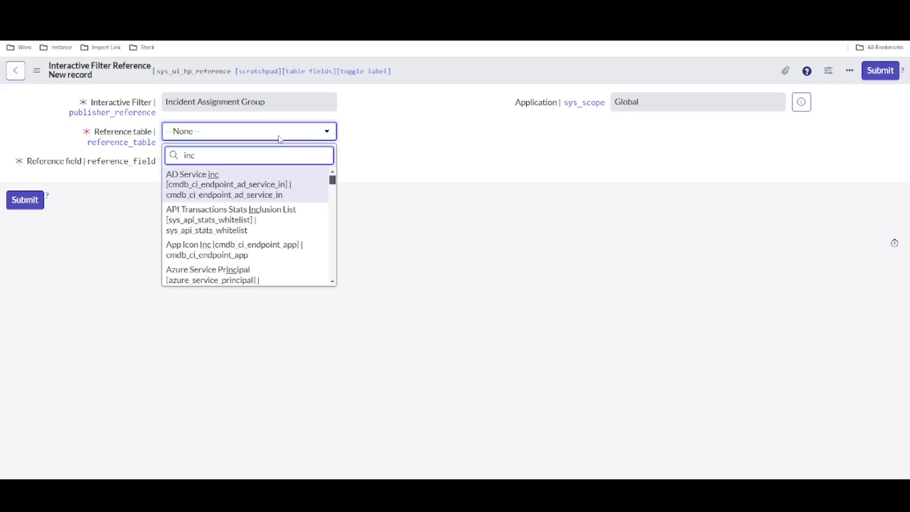
text(ide)
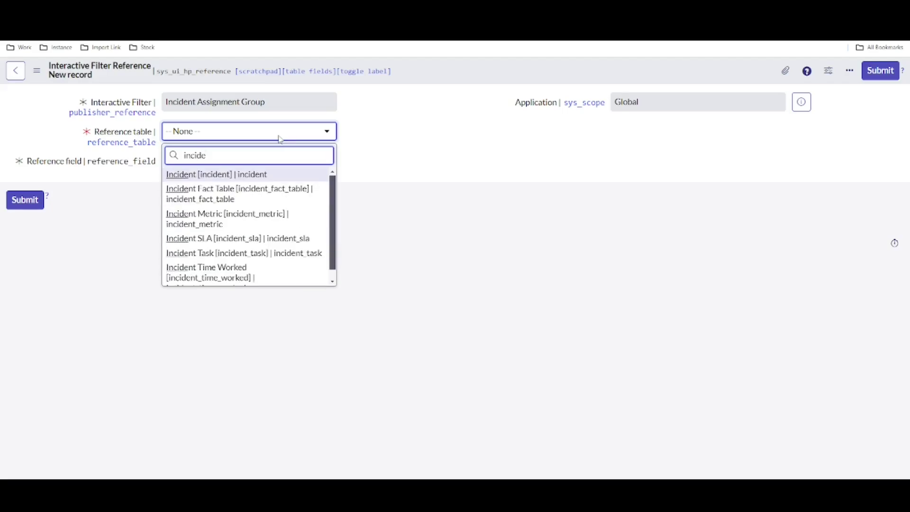
click(256, 174)
click(244, 161)
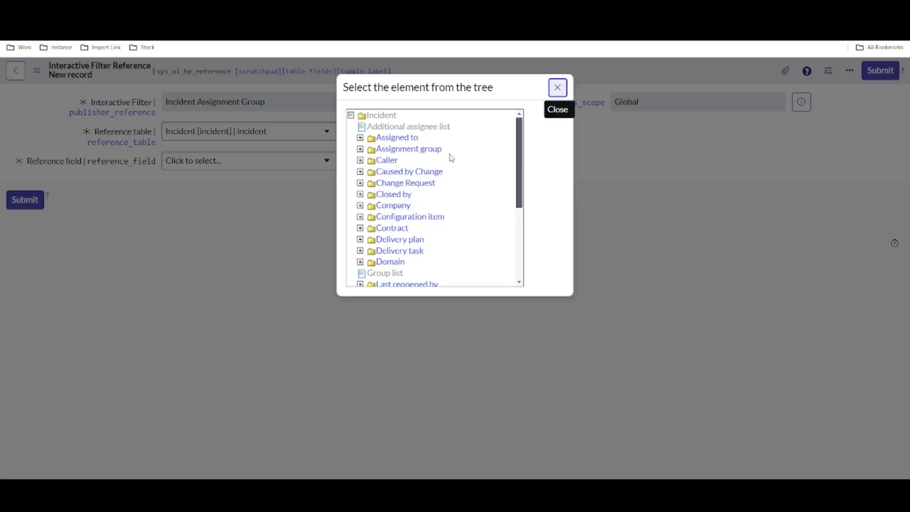
click(419, 154)
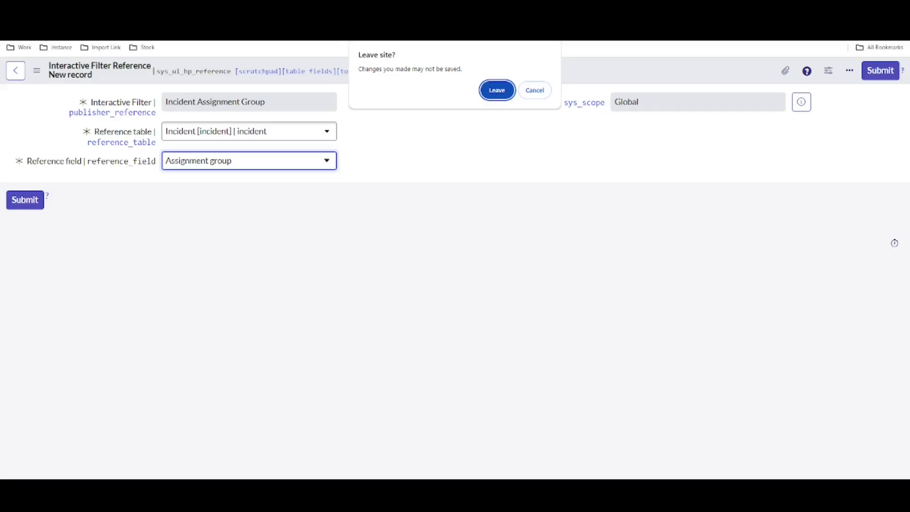
click(505, 92)
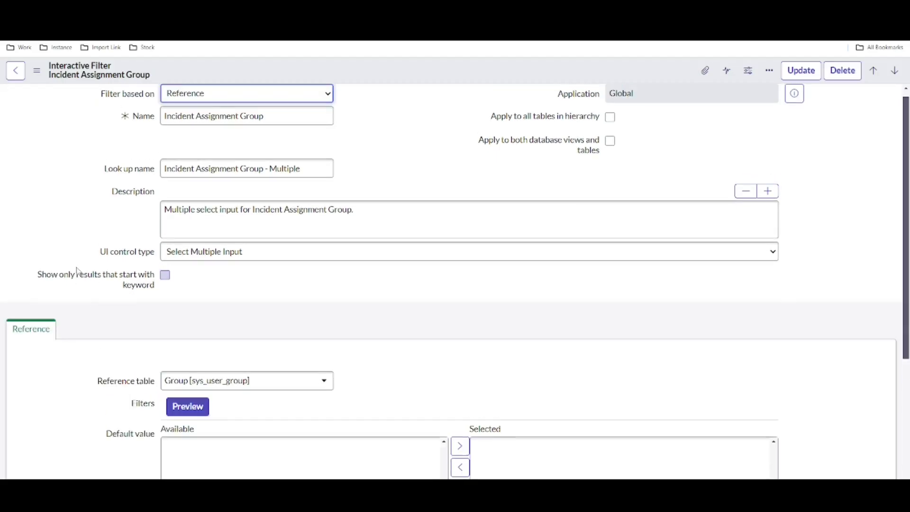
Show the interactive filter references of the Incident Assignment Group filter.
scroll(78, 271, down, 10)
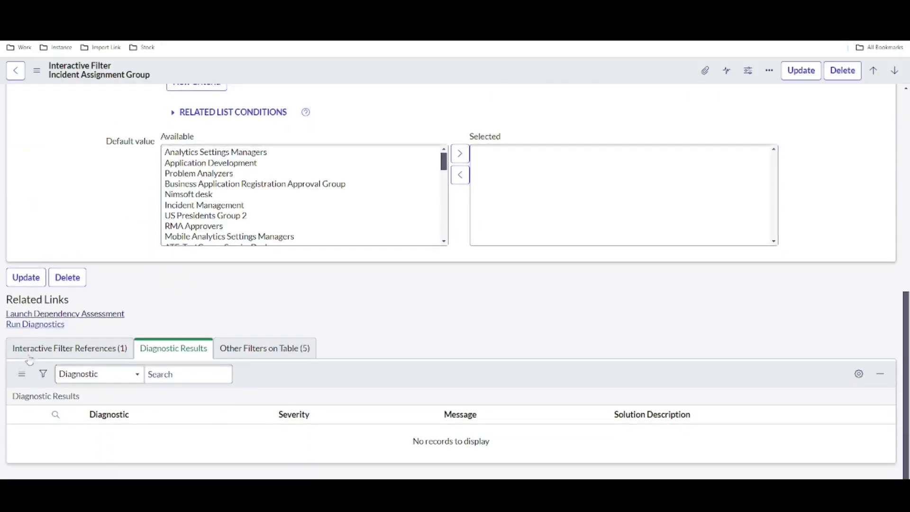
click(29, 356)
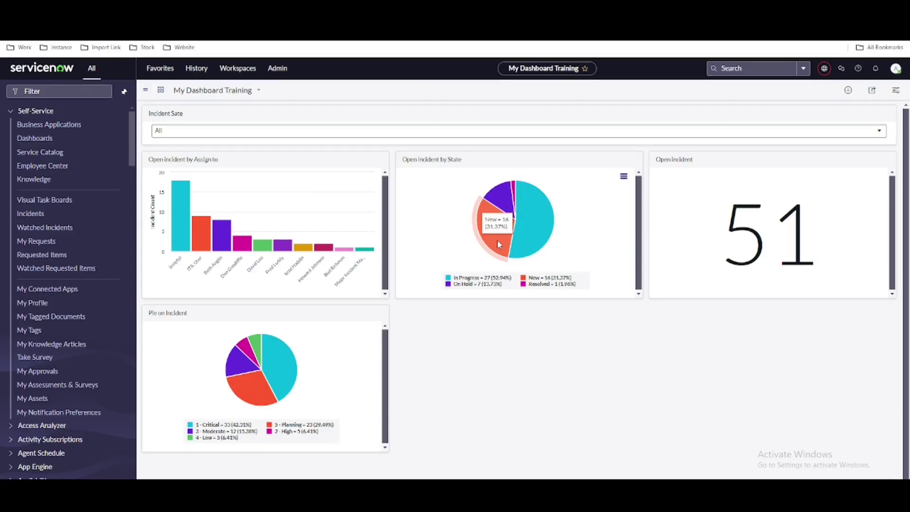
Find the reporting module in the application navigator and open the form for creating a new report.
click(52, 92)
text(re)
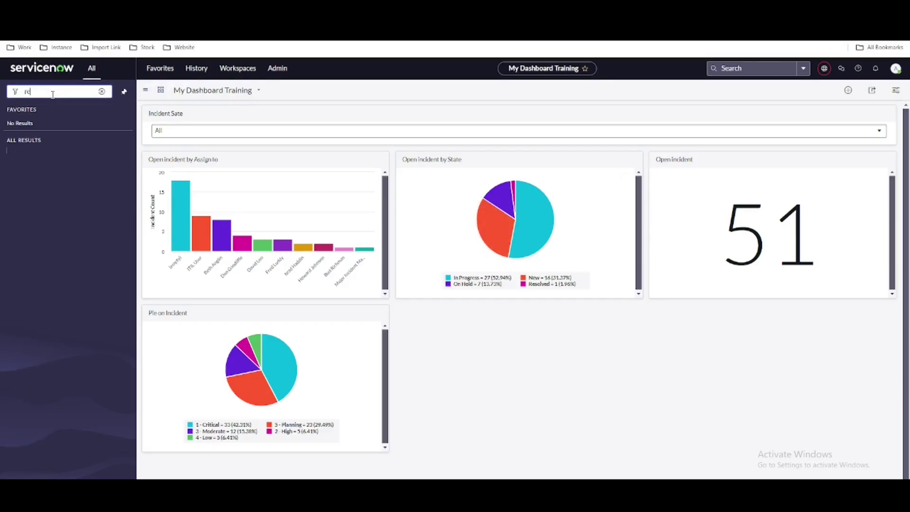
text(port)
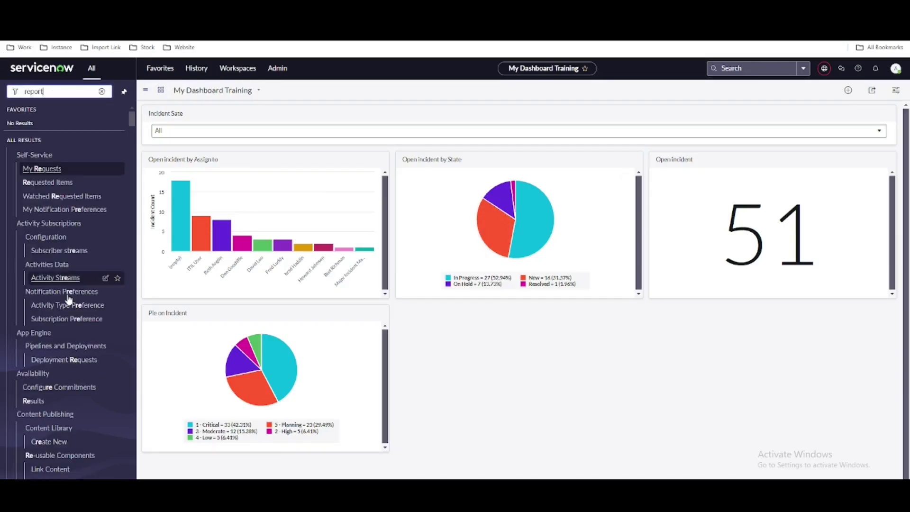
scroll(68, 299, down, 10)
scroll(69, 298, down, 1)
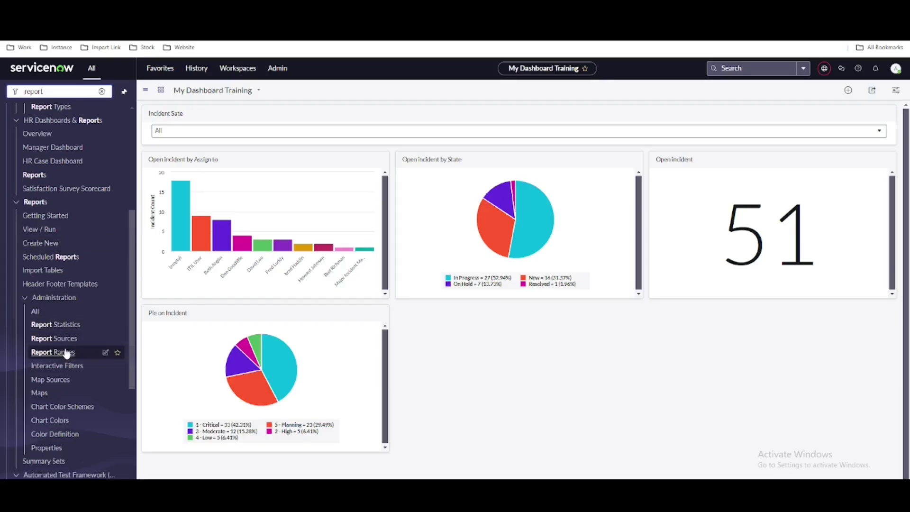
click(50, 243)
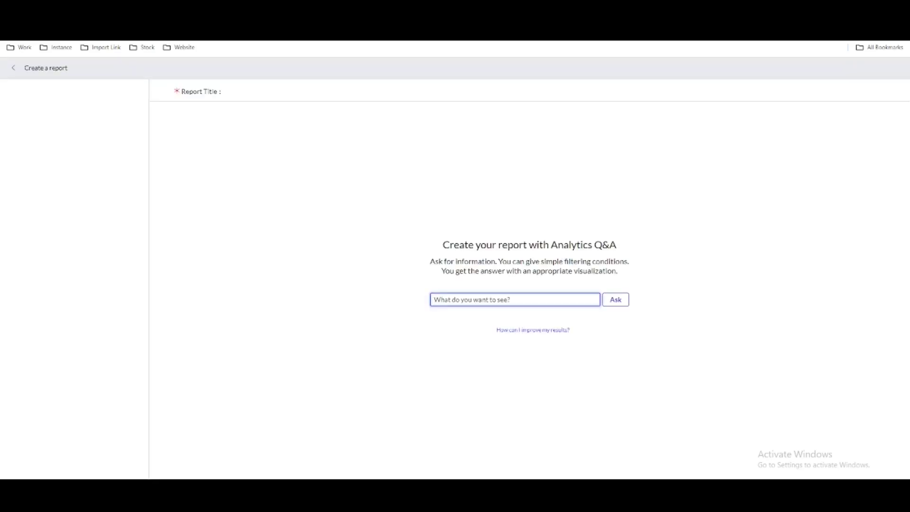
Name the report My team task, use the Incident table as its source and continue to the report type.
click(85, 128)
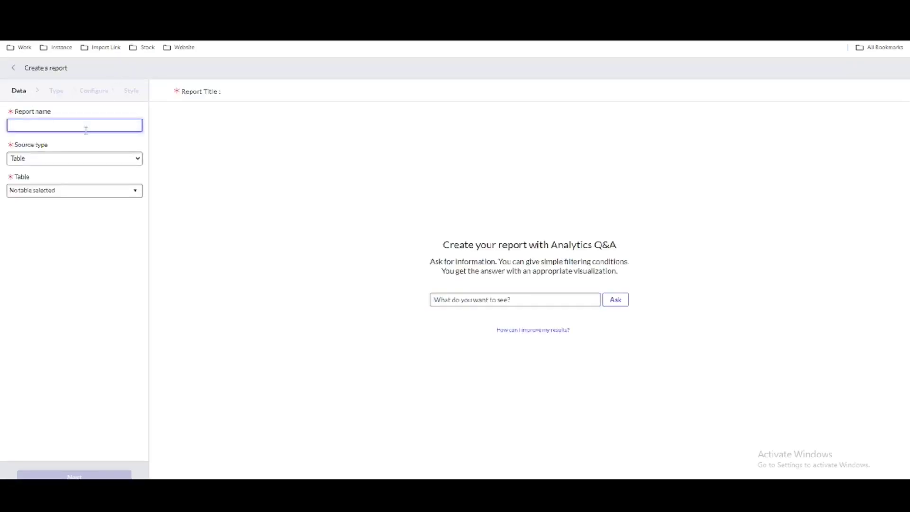
text(My team task)
click(81, 195)
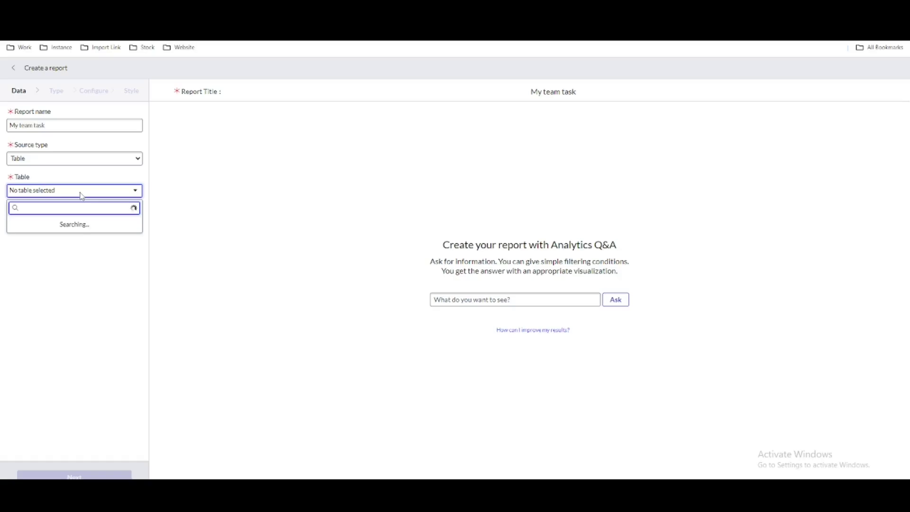
click(65, 232)
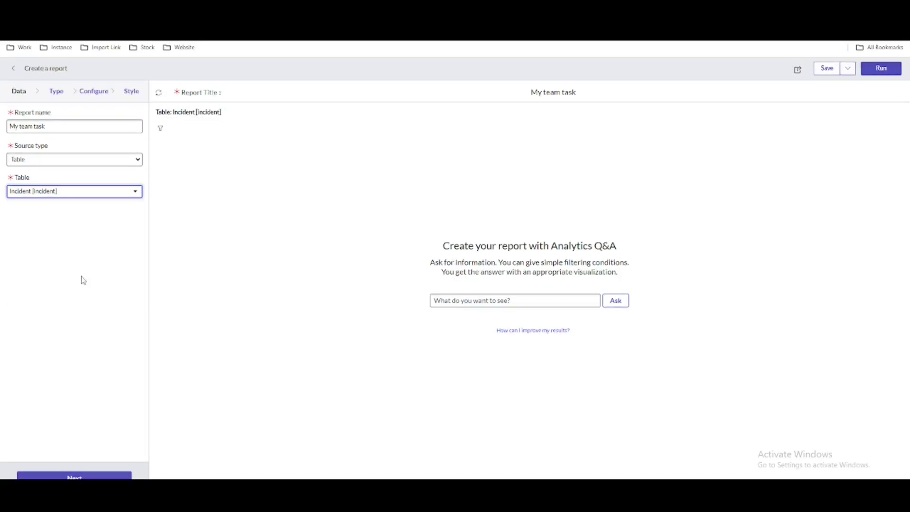
click(82, 476)
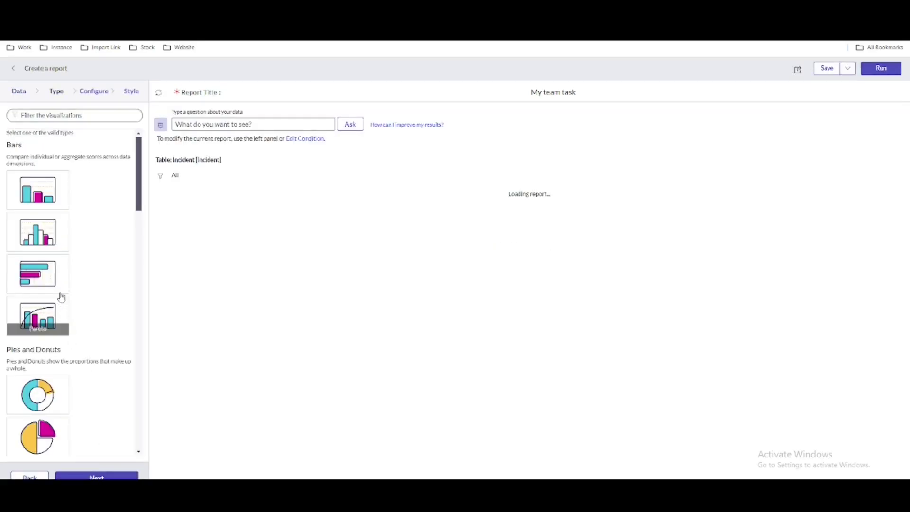
Find the pivot visualizations, choose Pivot table as the report type and continue to its configuration.
click(90, 112)
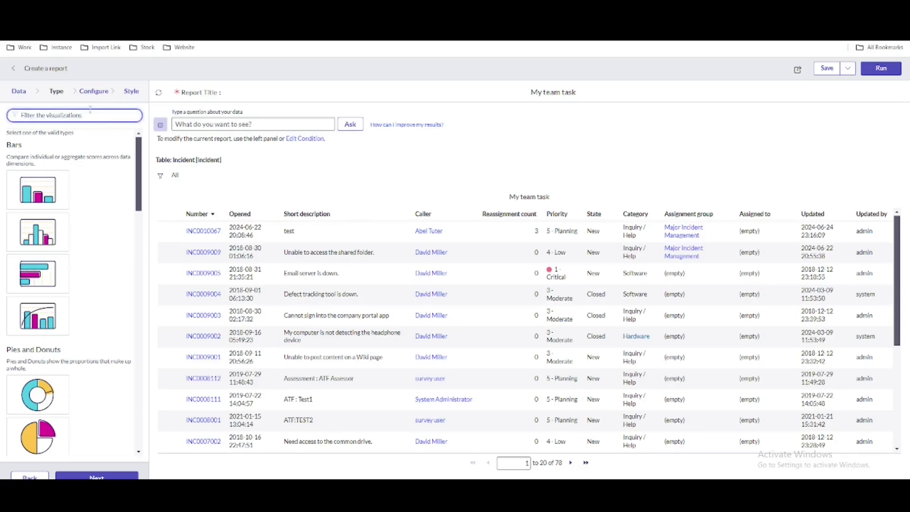
text(pi)
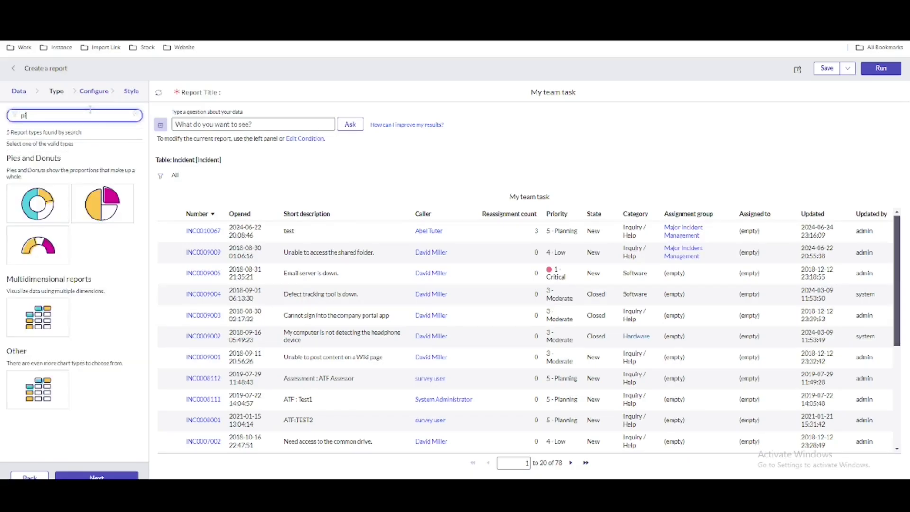
text(vot)
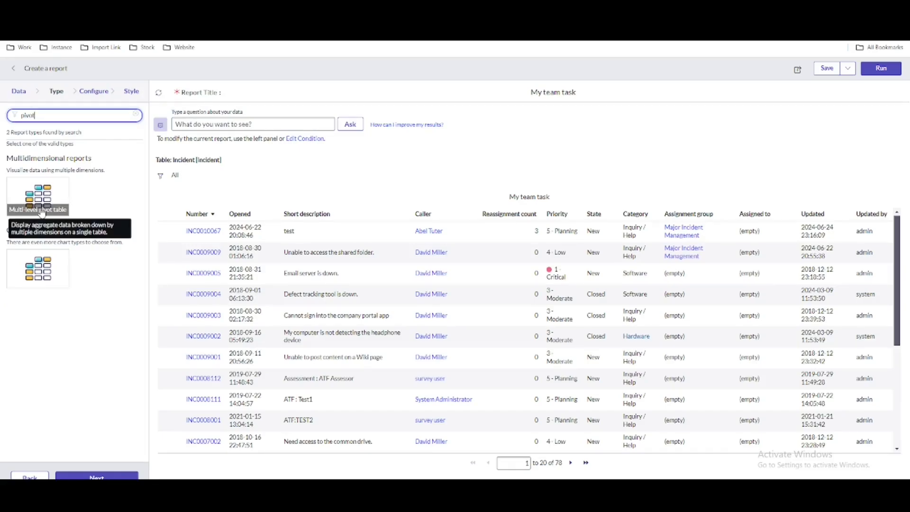
click(46, 275)
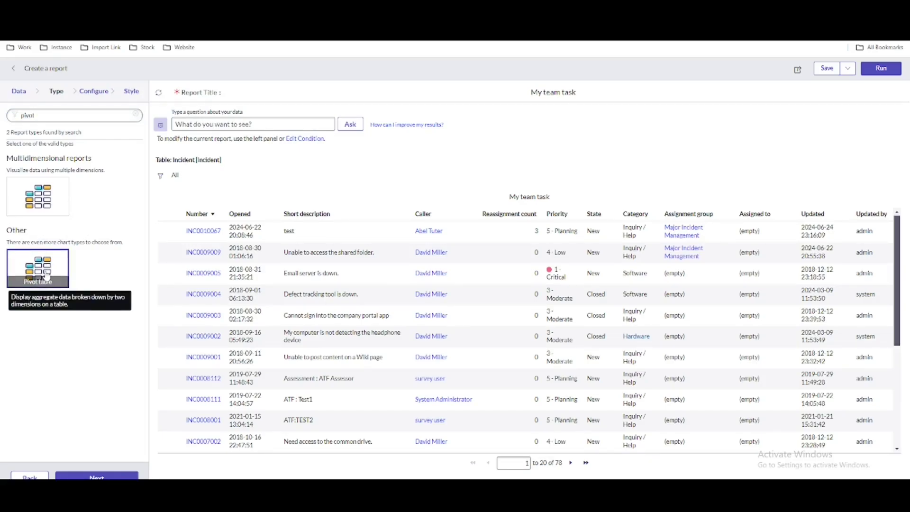
click(97, 477)
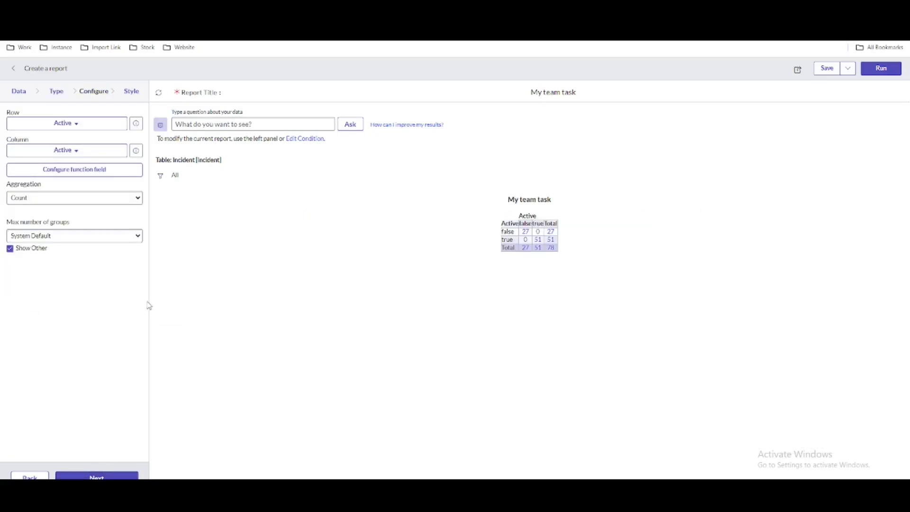
Configure the pivot table with Assigned to as the row and State as the column, and run the report.
click(91, 126)
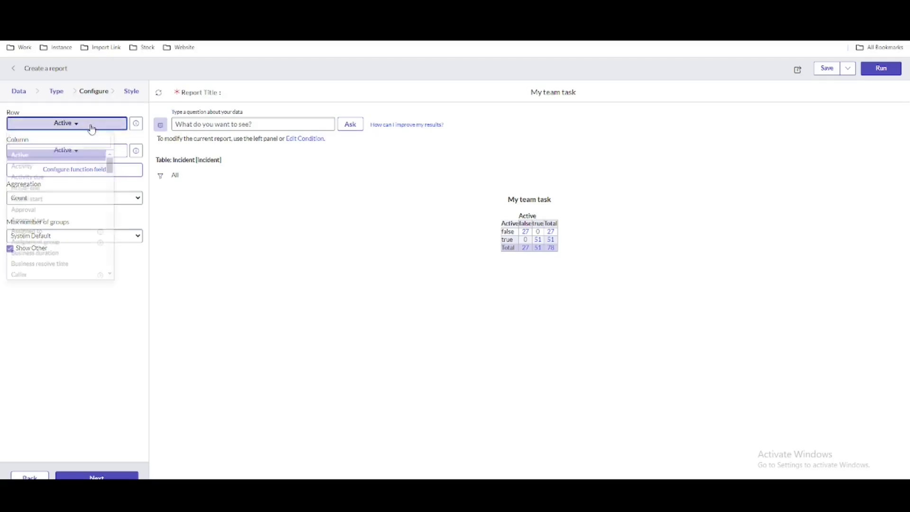
text(ass)
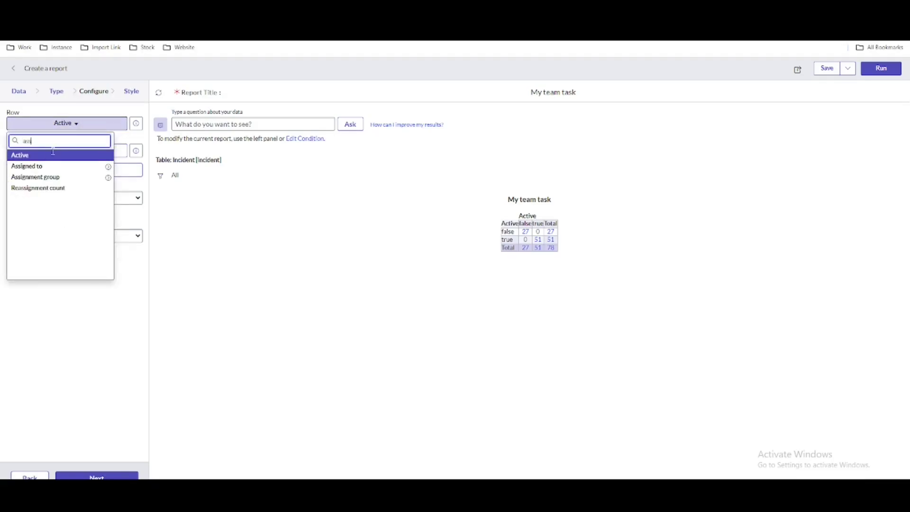
click(54, 166)
click(64, 151)
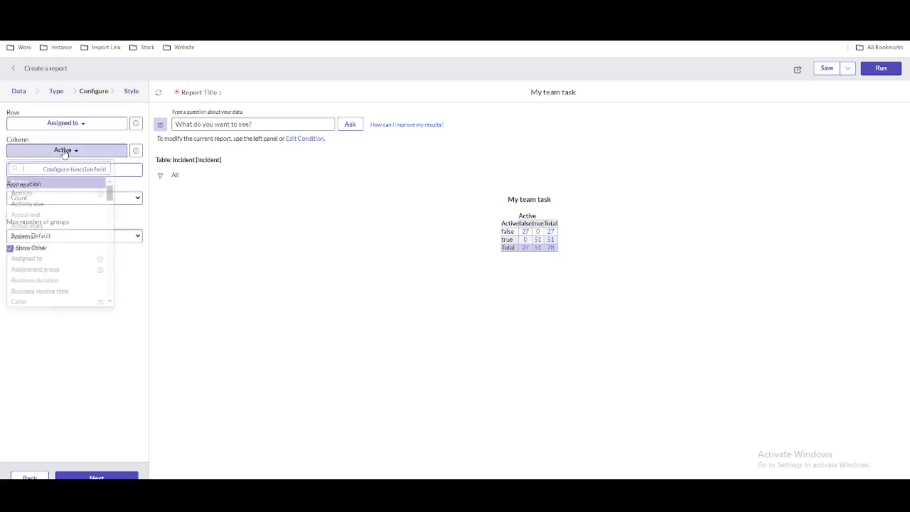
text(sta)
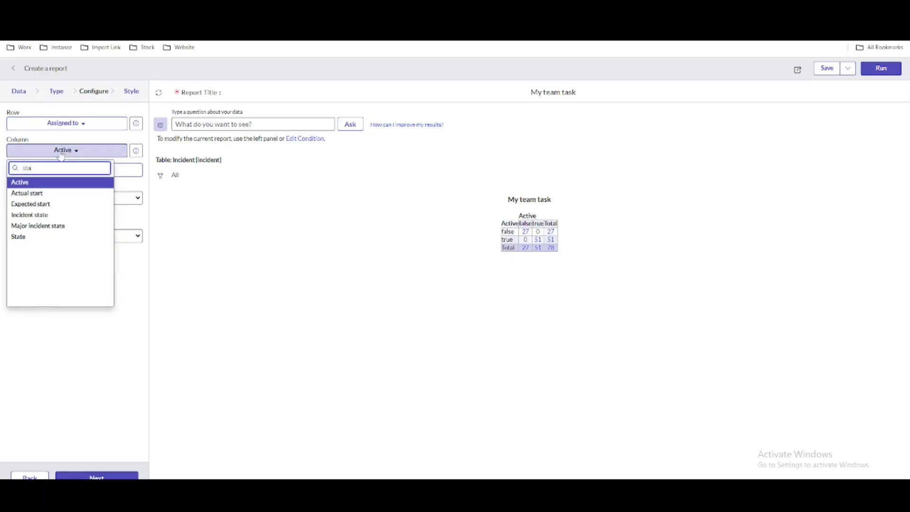
click(34, 241)
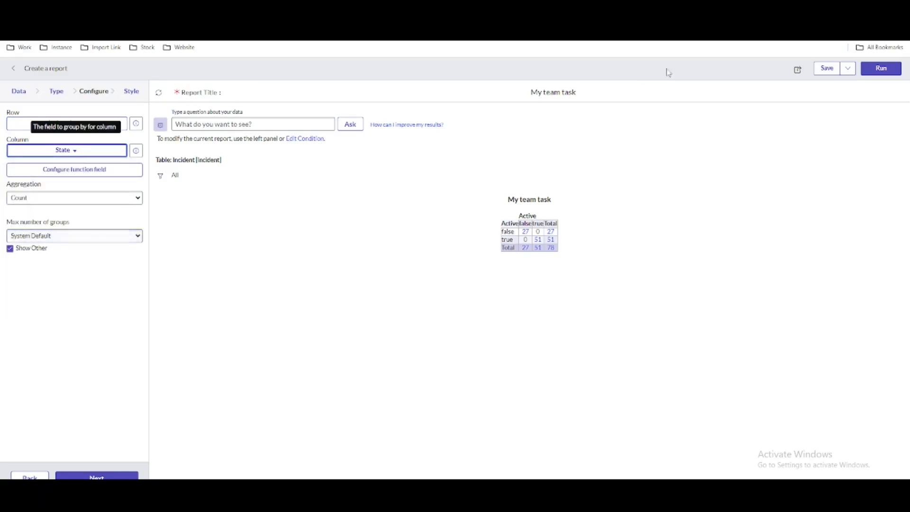
click(877, 73)
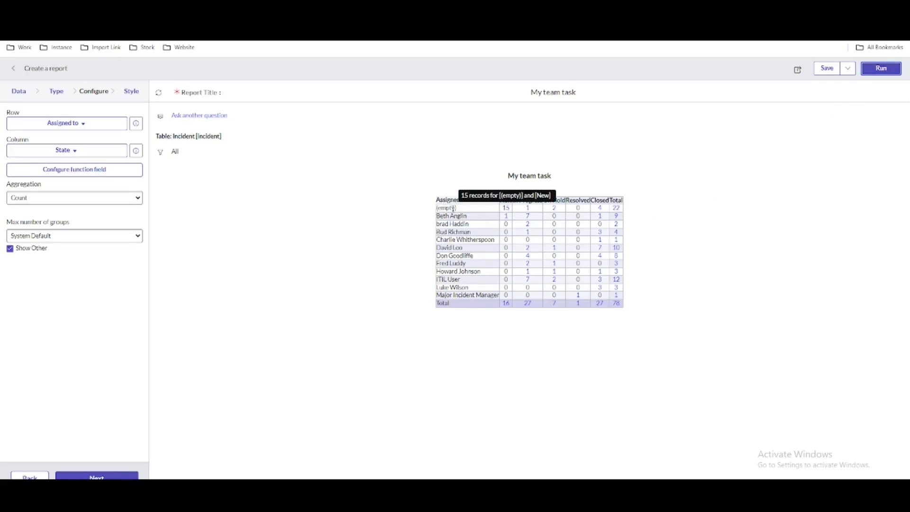
Filter the report with the condition Assigned to is not empty and run it.
click(160, 152)
click(305, 214)
text(ass)
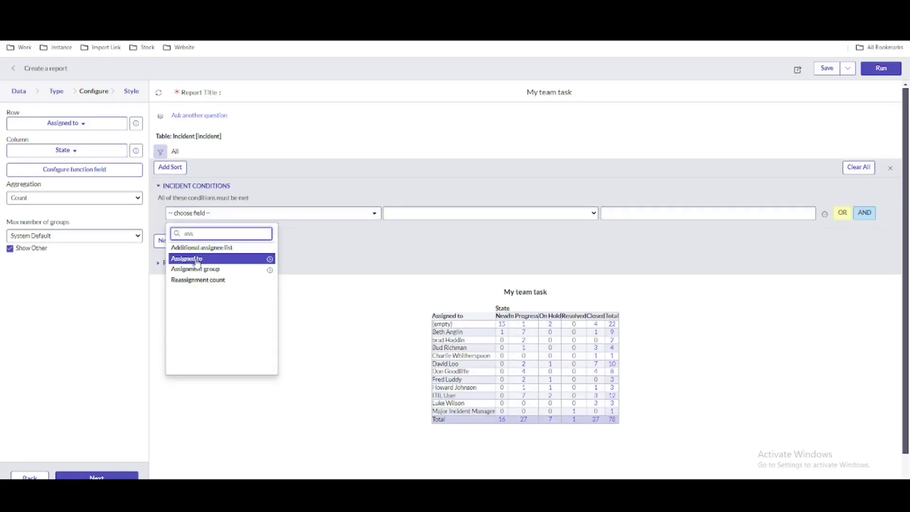
click(197, 259)
click(483, 212)
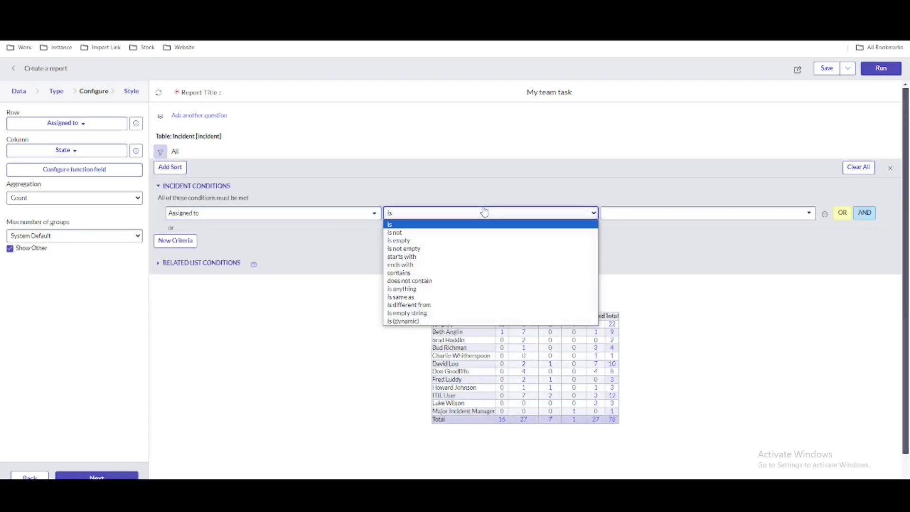
key(Escape)
click(425, 252)
click(882, 68)
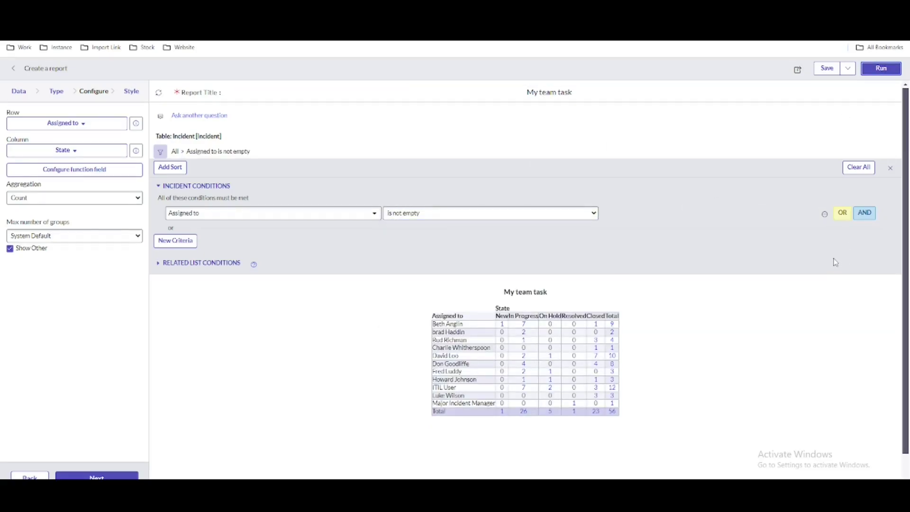
Add a second required condition, Assignment group is Database, to the report filter and rerun the report.
scroll(705, 309, down, 1)
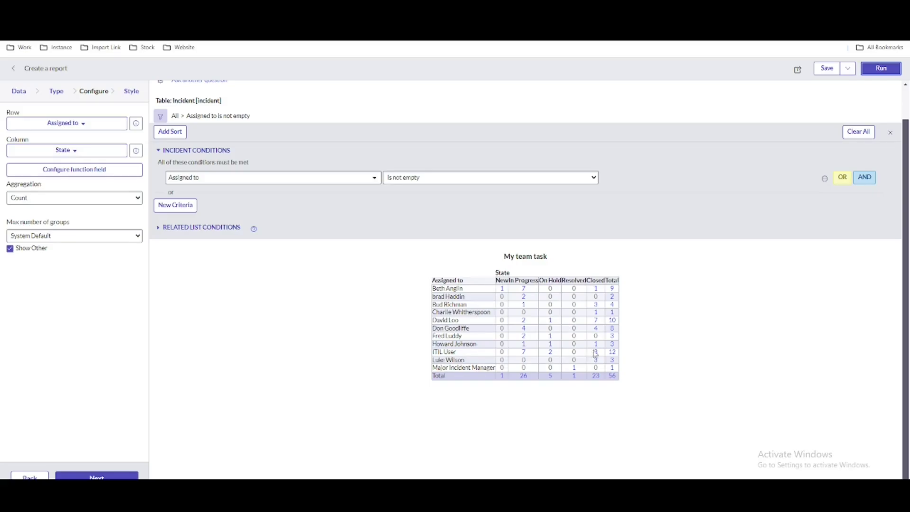
mouse_move(617, 359)
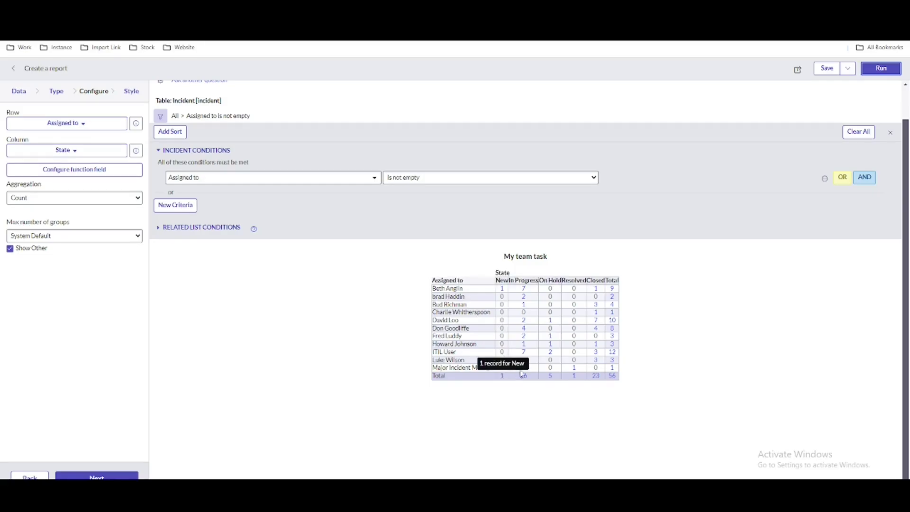
mouse_move(524, 381)
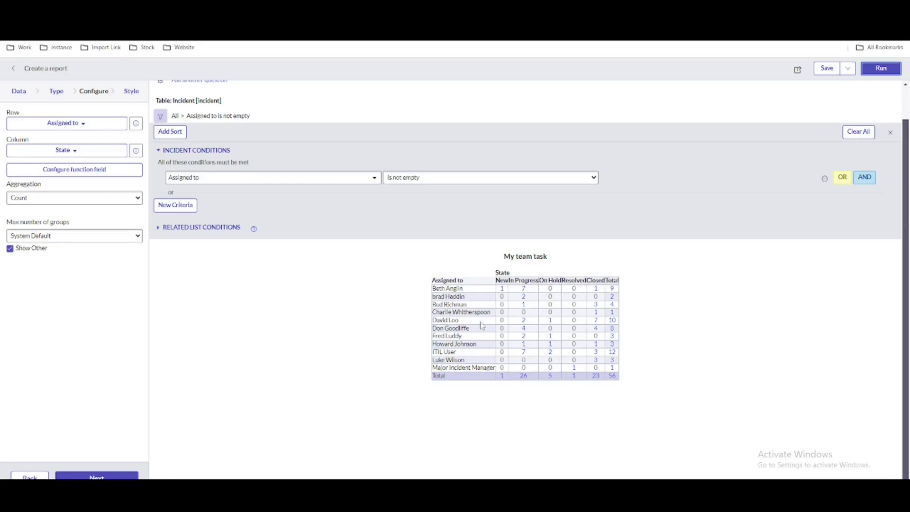
mouse_move(613, 378)
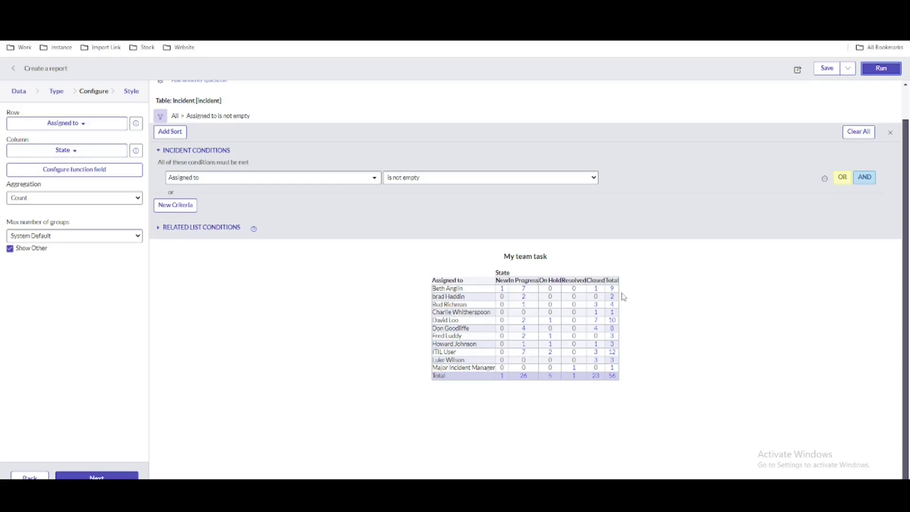
click(872, 182)
click(346, 198)
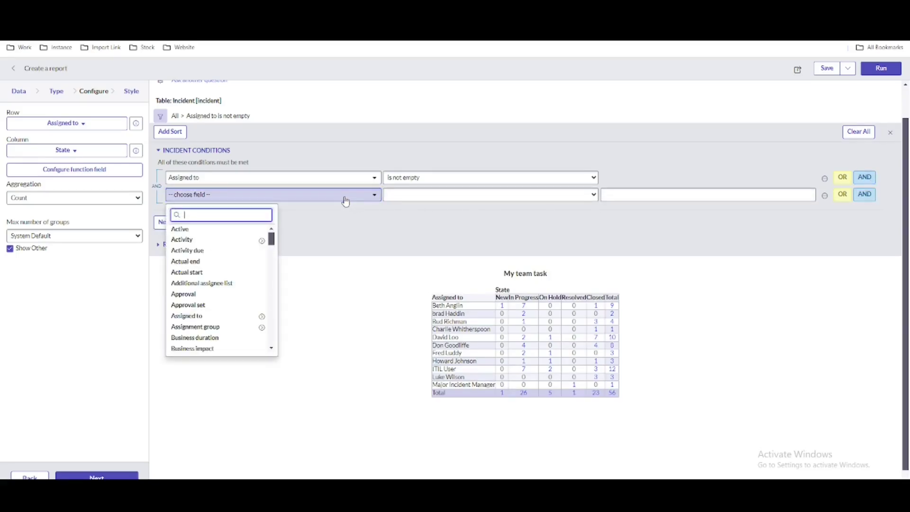
text(ass)
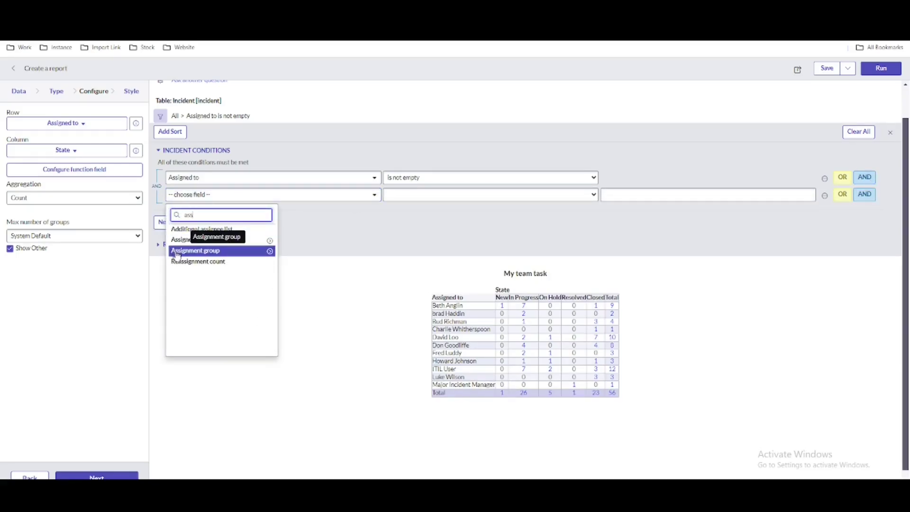
click(178, 251)
click(627, 198)
text(d)
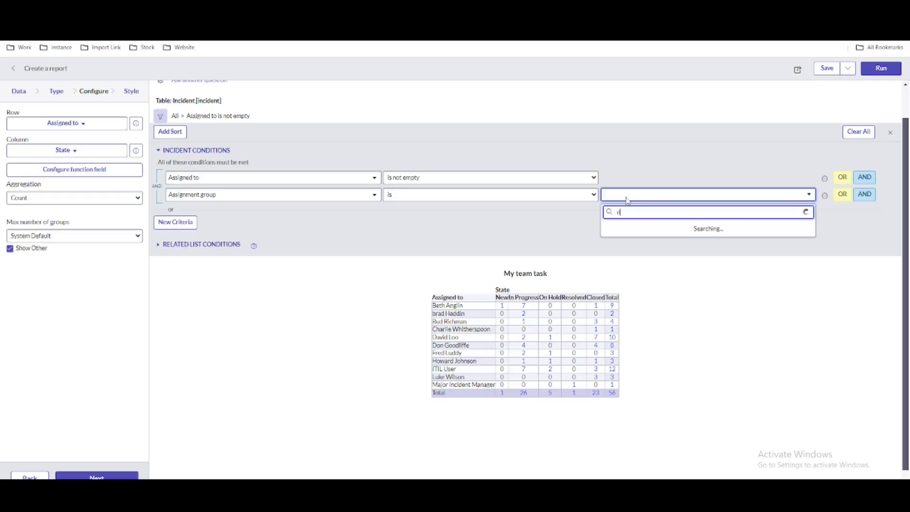
text(at)
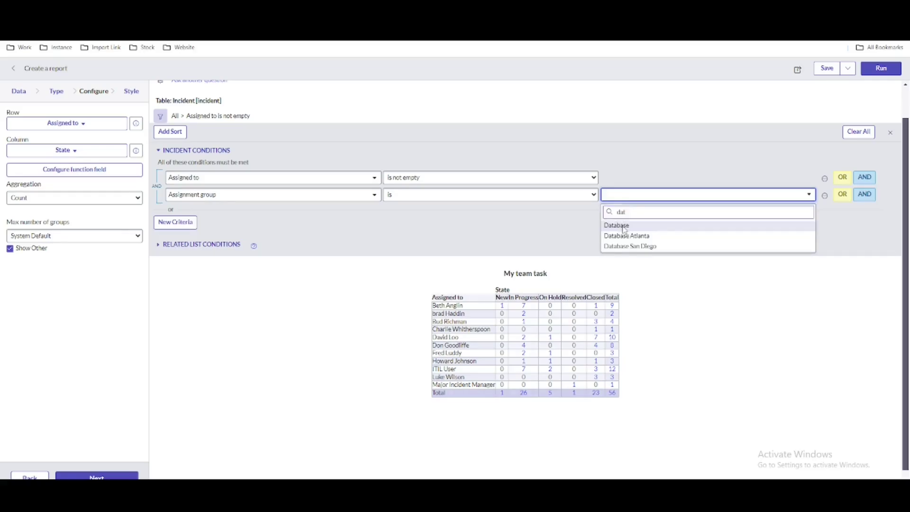
click(625, 226)
click(891, 69)
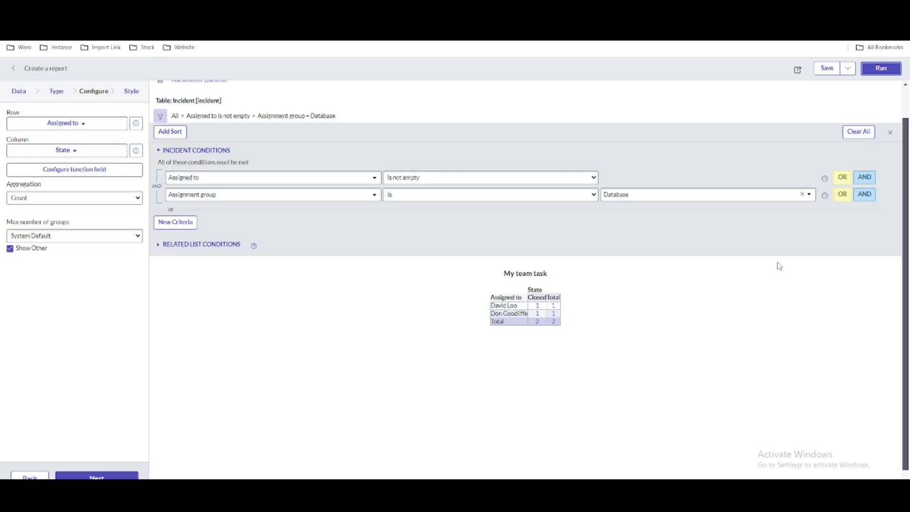
Switch the report type to Multi-level pivot table and set the Assignment group condition to is not empty.
click(56, 96)
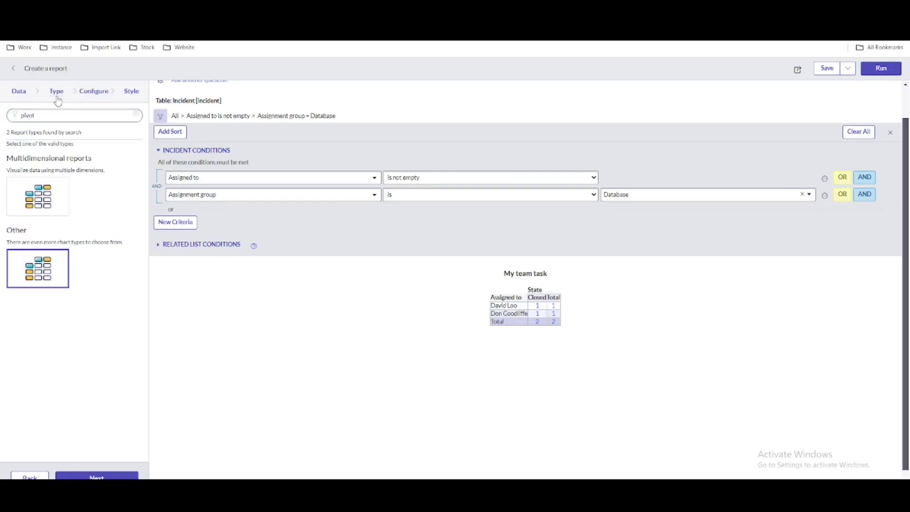
click(31, 195)
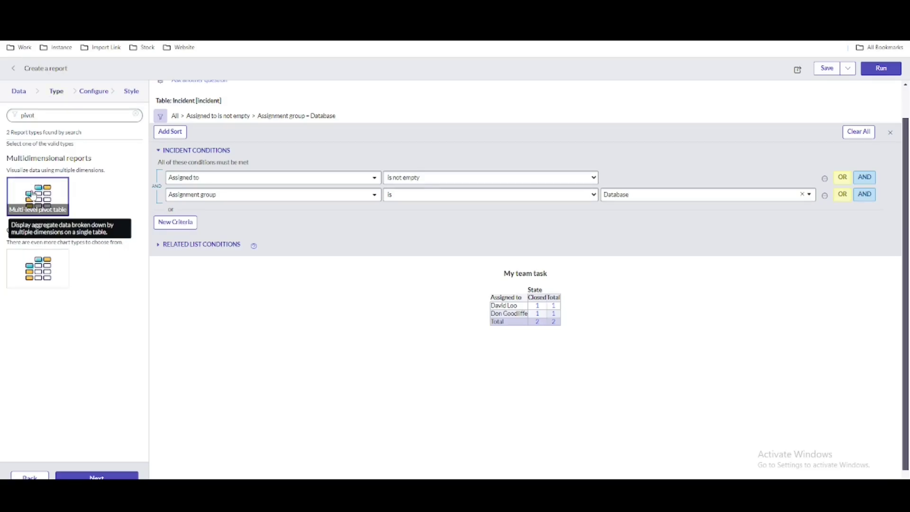
click(463, 199)
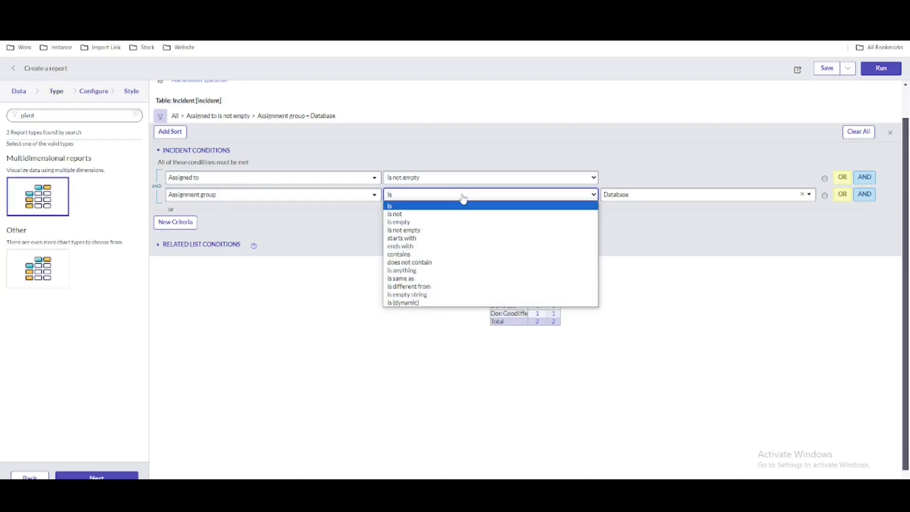
click(412, 231)
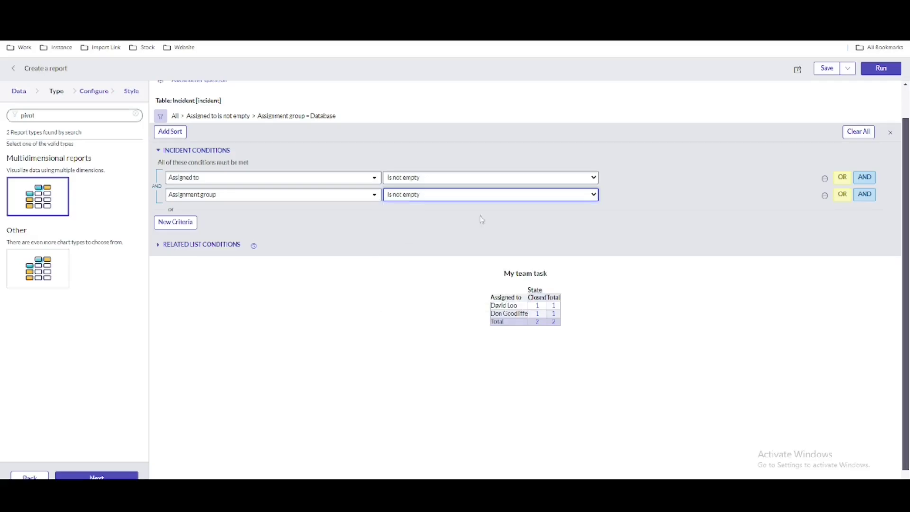
Rerun the report with the updated filter and set Assignment group followed by Assigned to as the multi-level pivot rows.
click(872, 72)
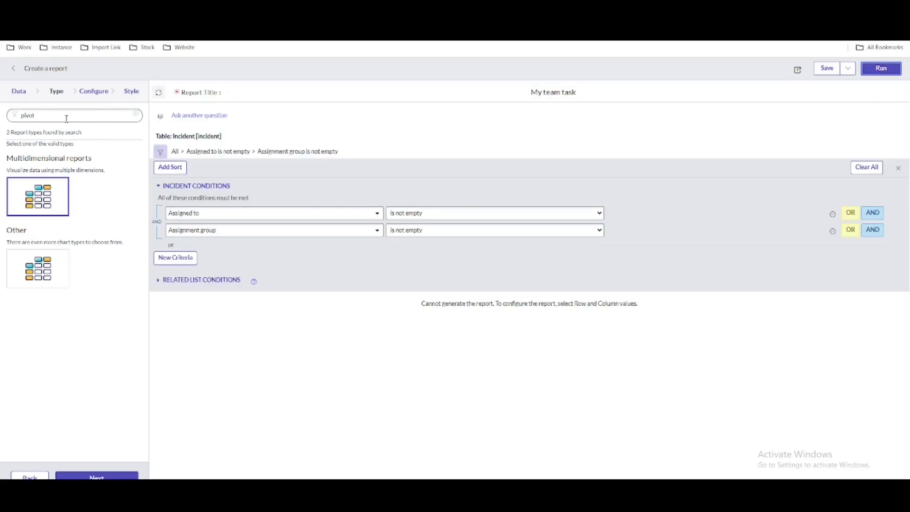
click(40, 203)
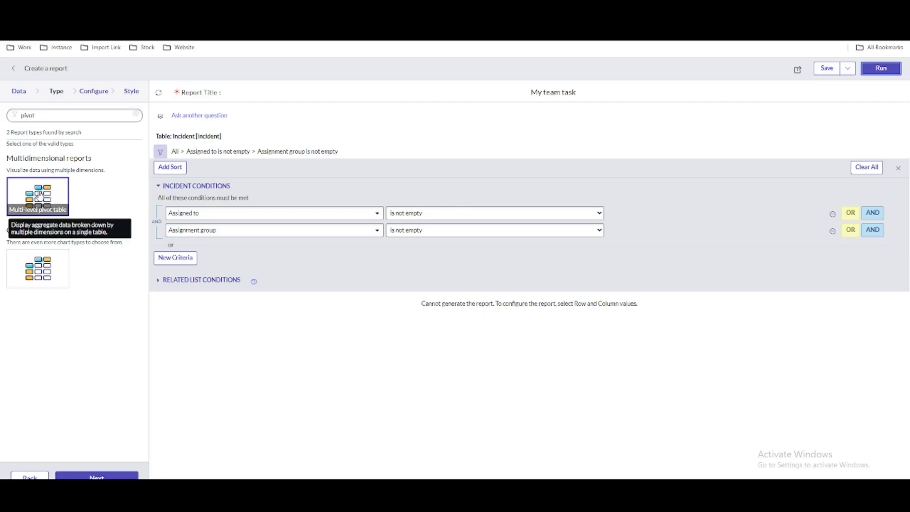
click(97, 94)
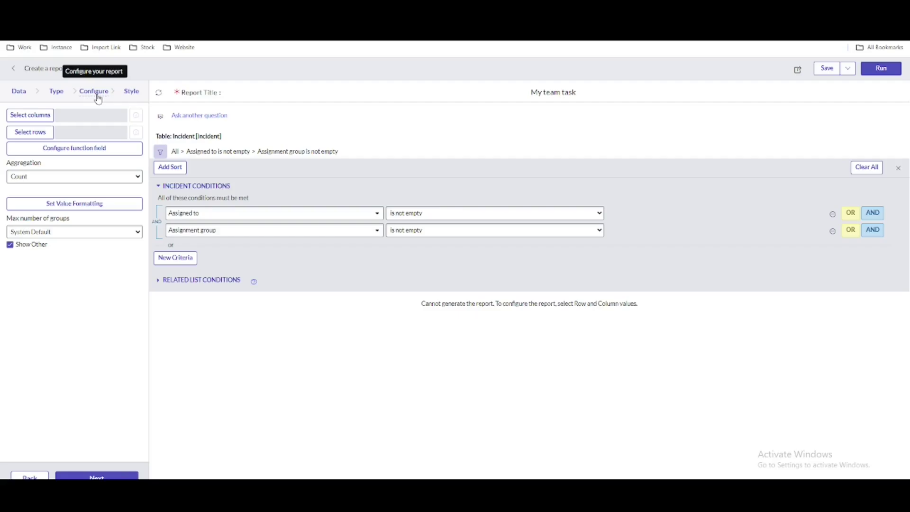
click(30, 133)
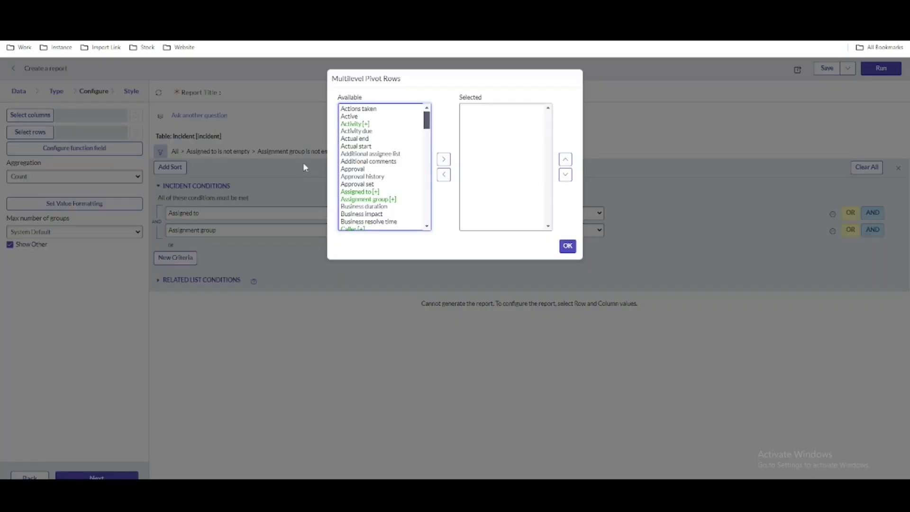
click(357, 147)
click(374, 192)
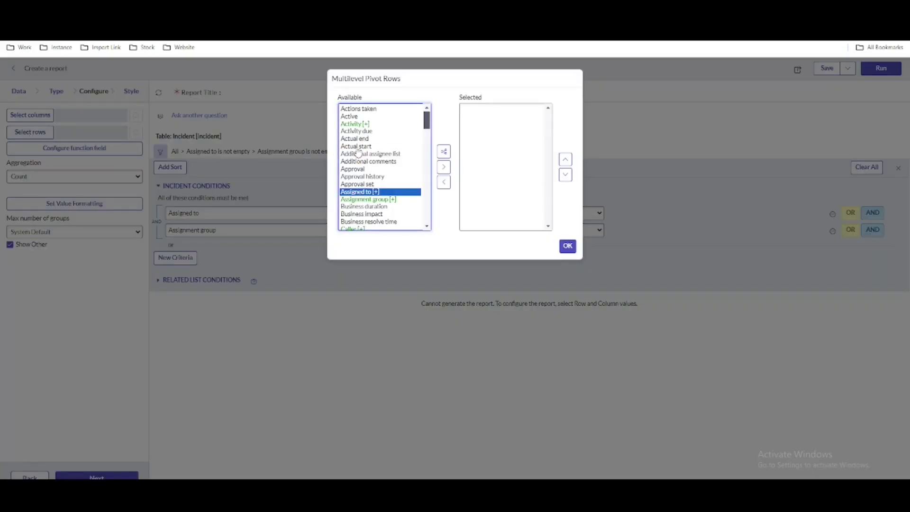
click(391, 199)
click(444, 168)
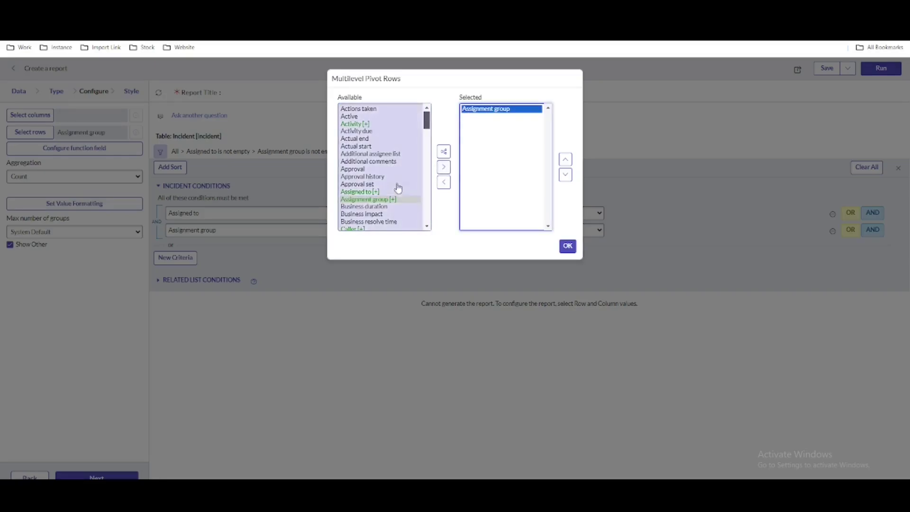
click(362, 191)
click(445, 168)
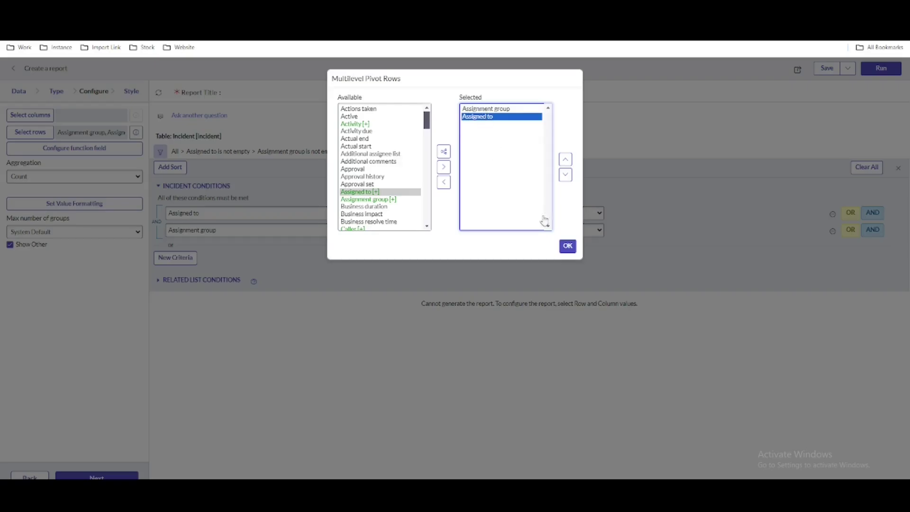
click(570, 250)
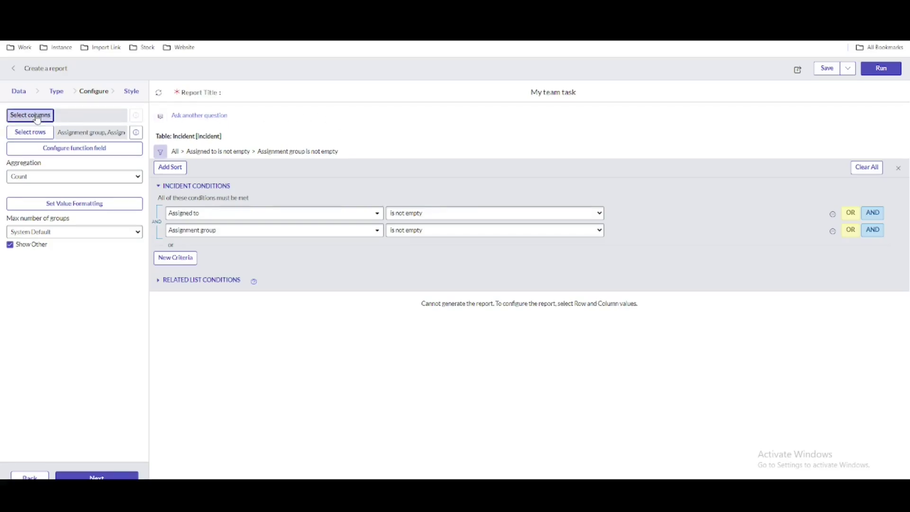
Set State as the multi-level pivot column and run the report.
click(30, 115)
click(350, 146)
key(s)
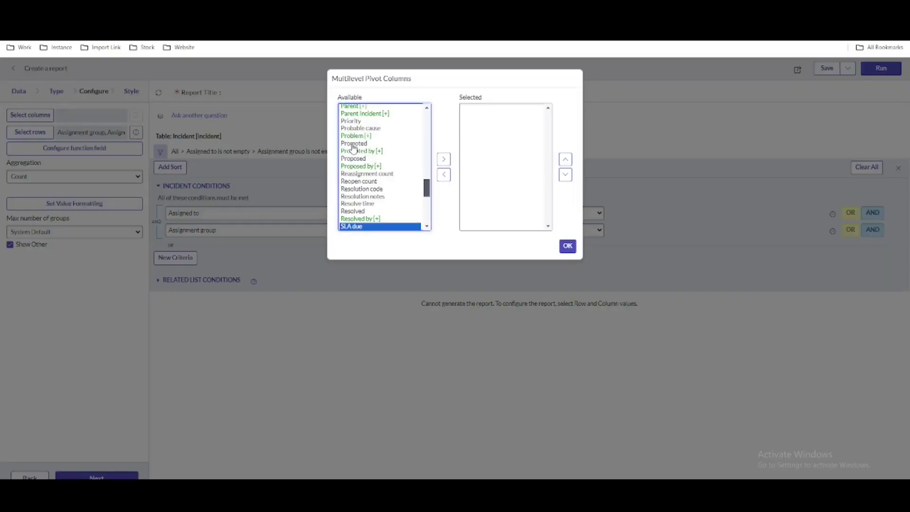
key(e)
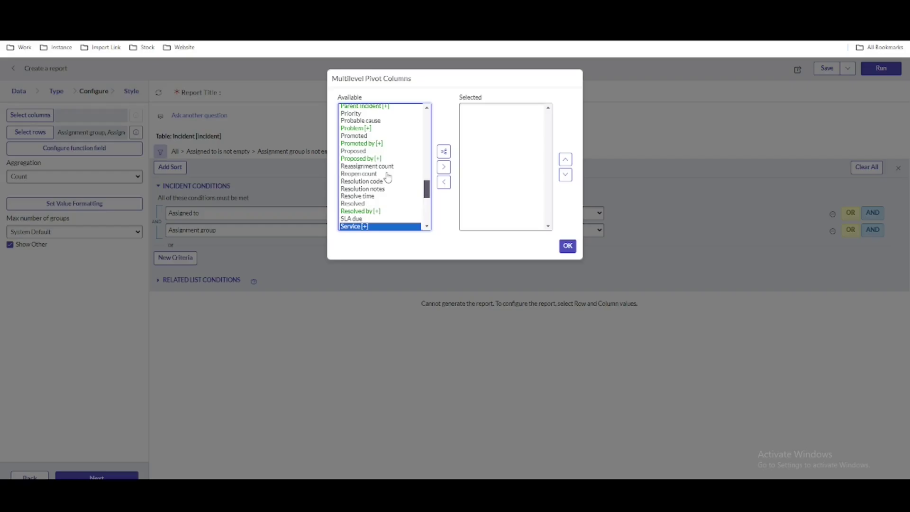
scroll(387, 178, down, 2)
click(356, 217)
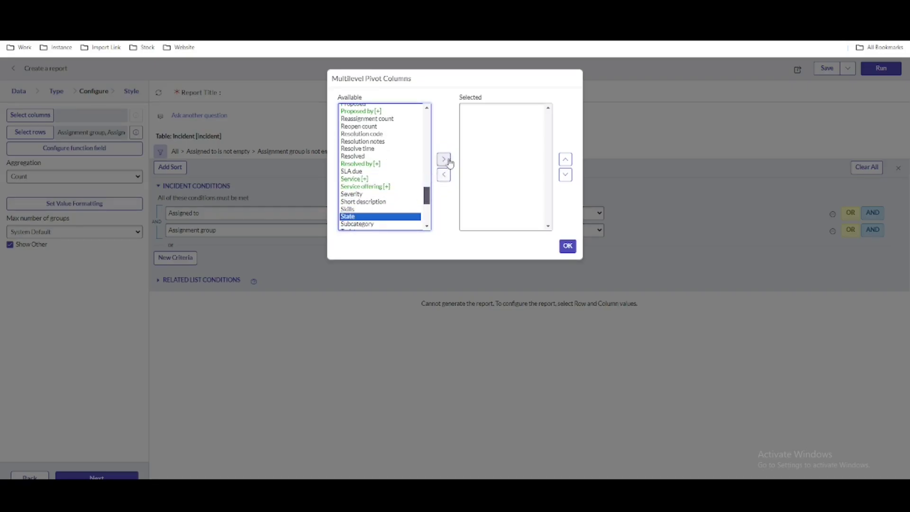
click(449, 162)
click(568, 246)
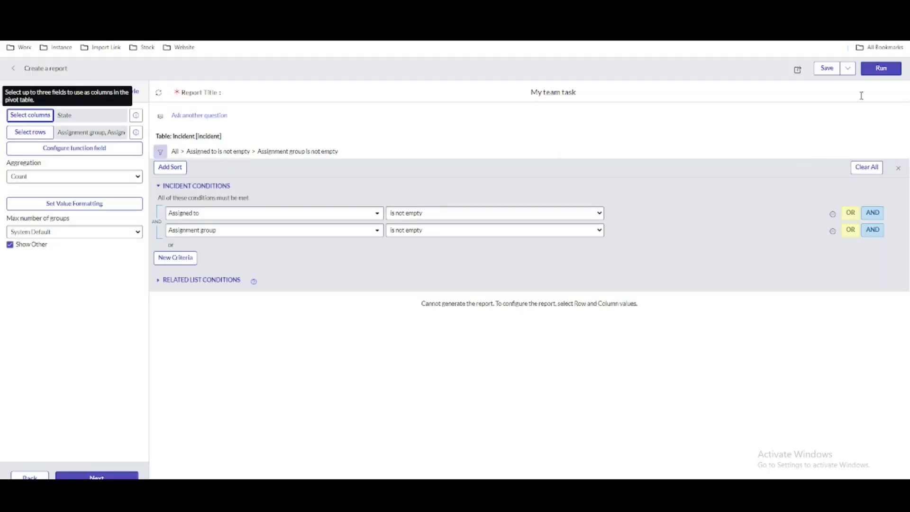
click(880, 68)
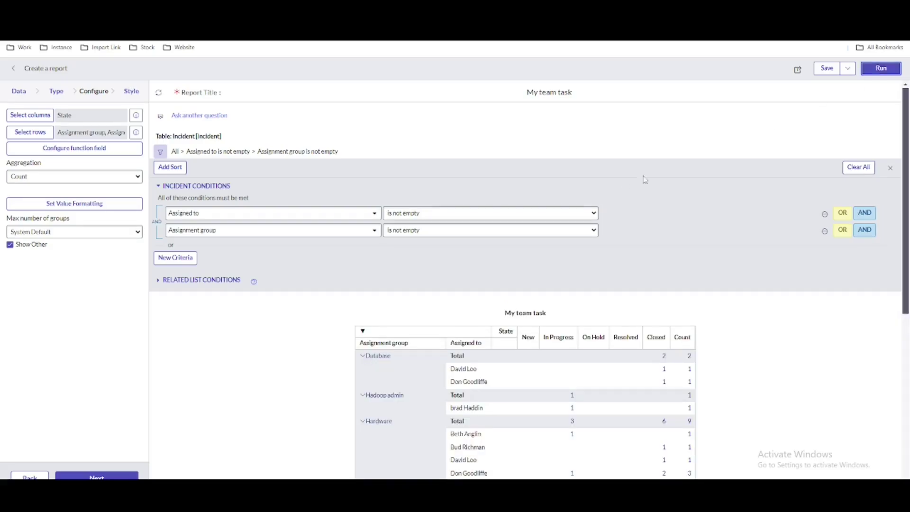
Examine the incident counts per assignment group, assignee and state, collapsing and re-expanding the Database and Hadoop admin groups.
scroll(639, 180, down, 5)
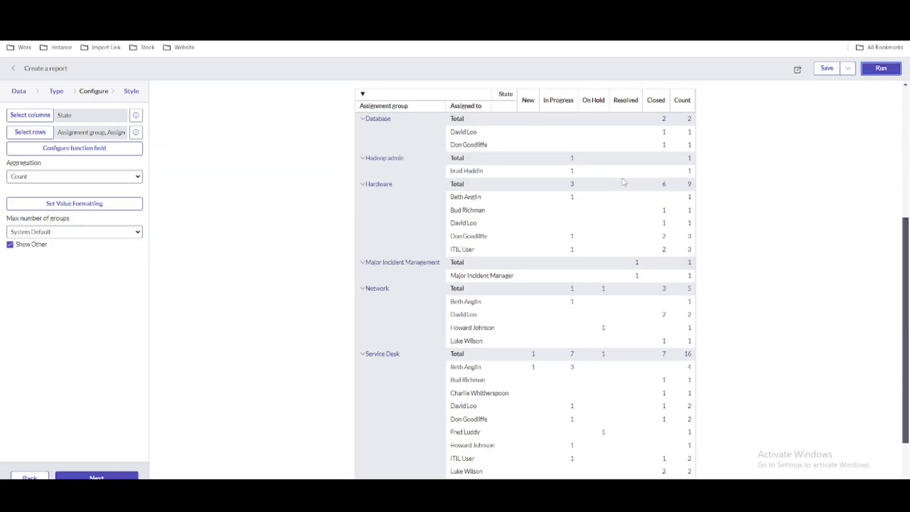
scroll(623, 184, up, 2)
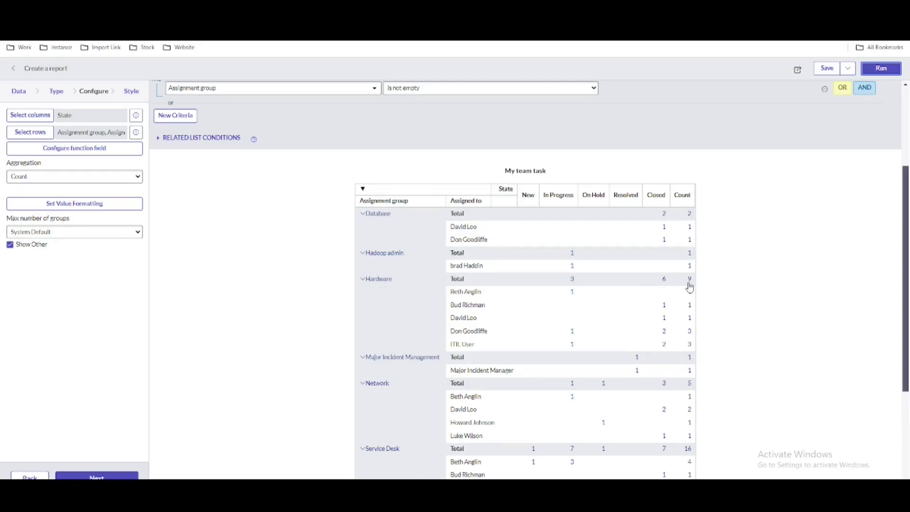
mouse_move(690, 286)
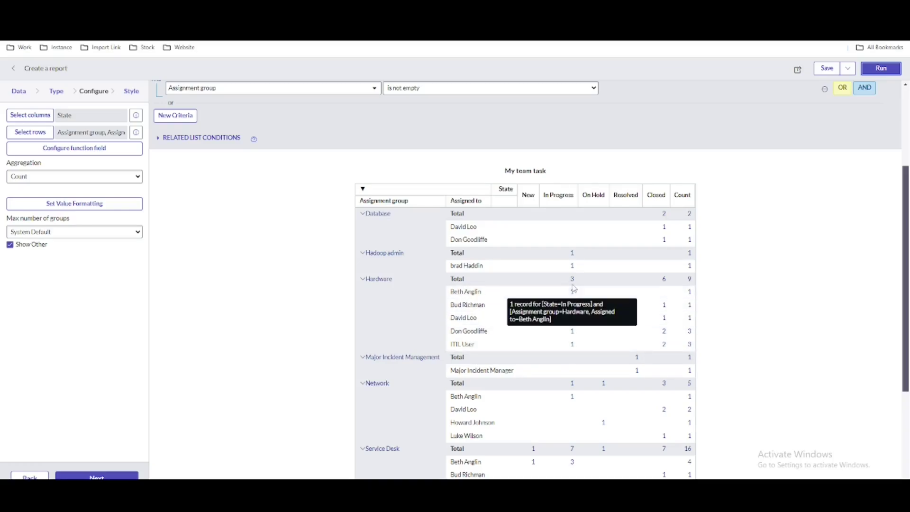
mouse_move(573, 286)
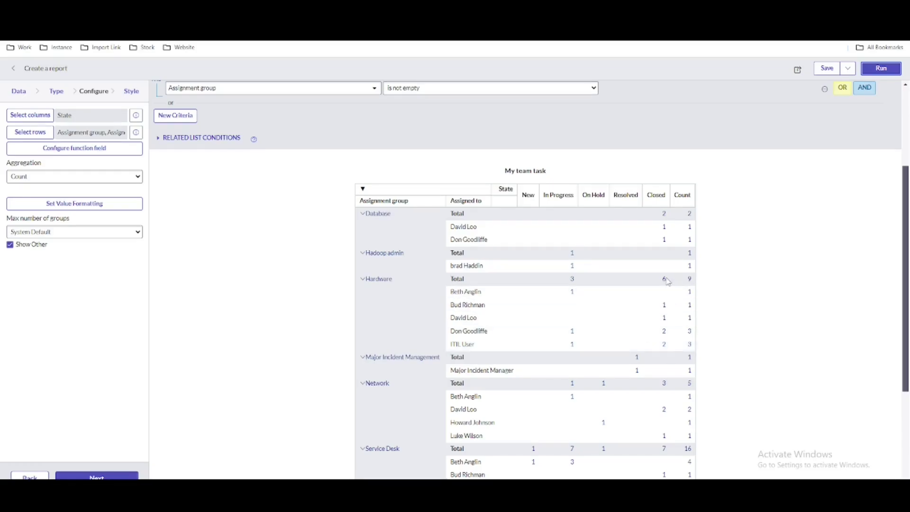
click(364, 214)
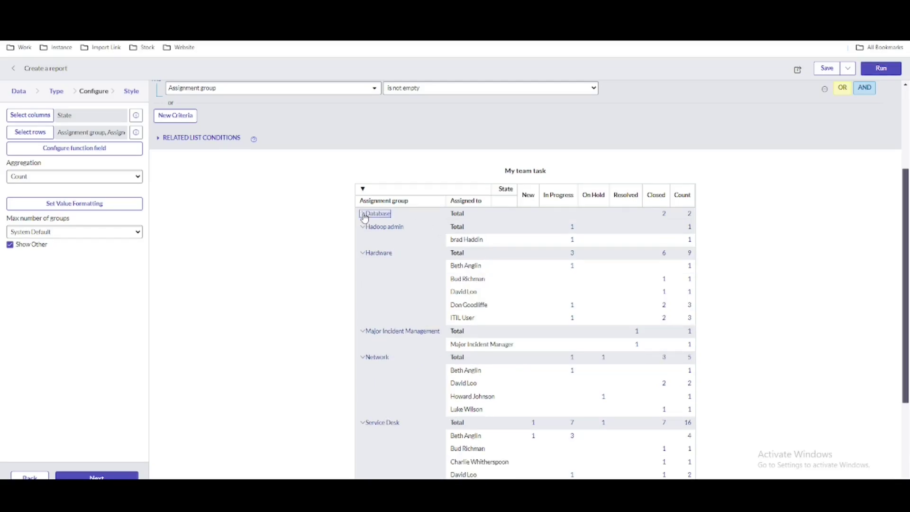
click(364, 215)
click(365, 255)
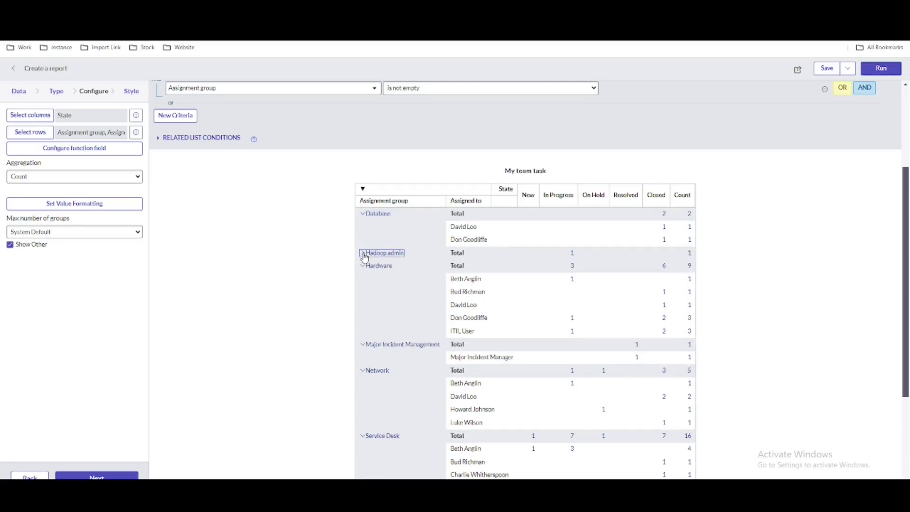
click(365, 256)
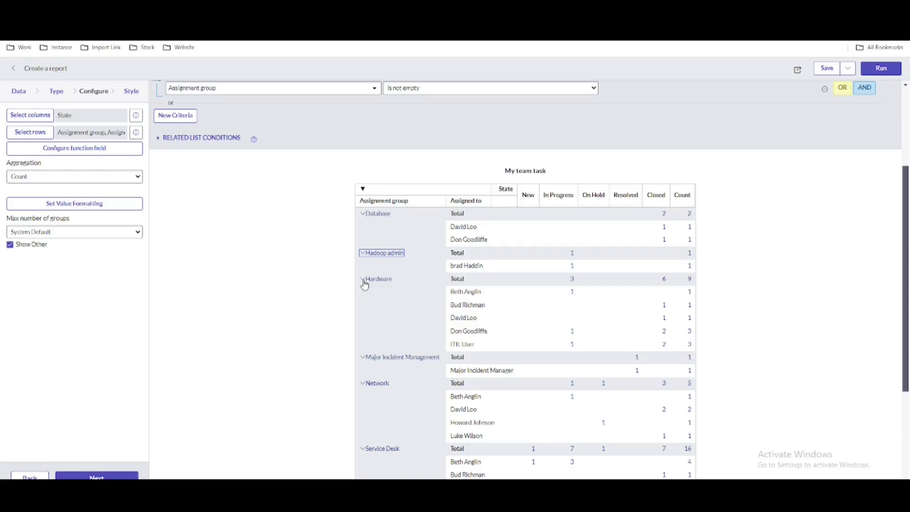
Save the My team task report and open its sharing options.
scroll(842, 191, up, 3)
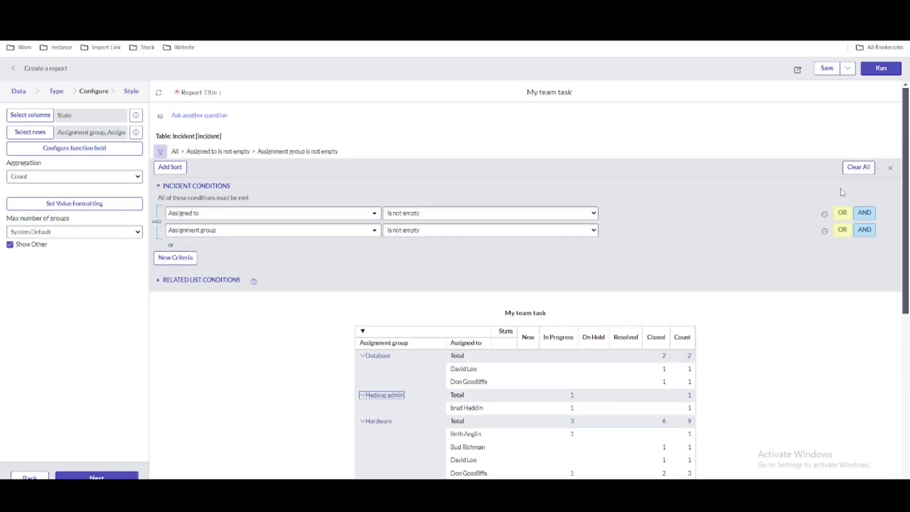
click(826, 74)
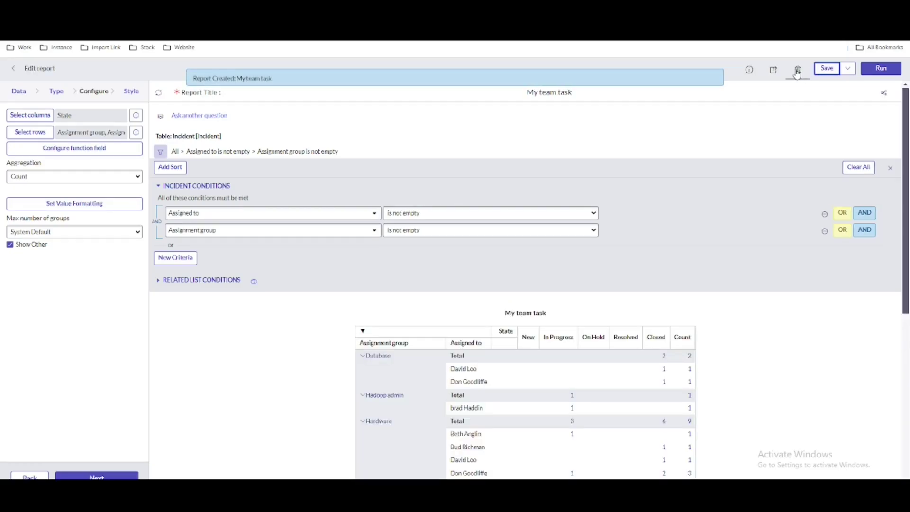
click(774, 70)
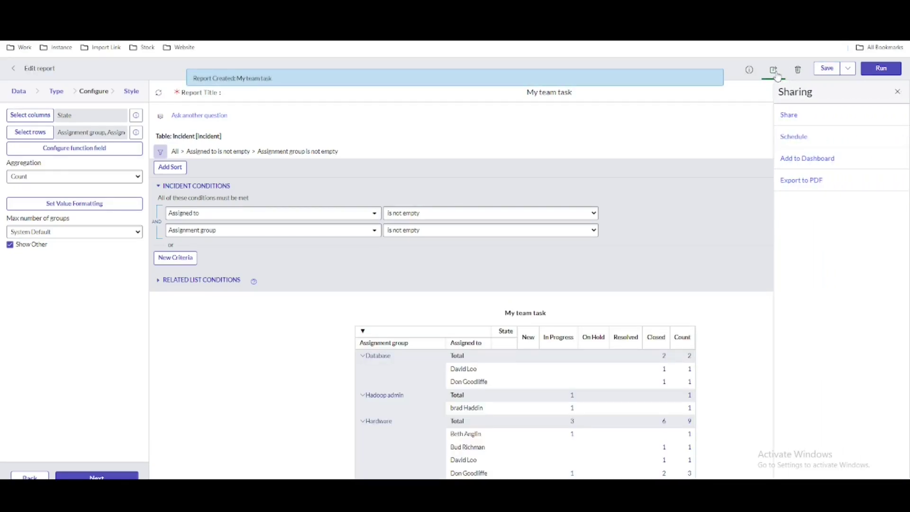
Add the My team task report to the My Dashboard Training dashboard.
click(802, 160)
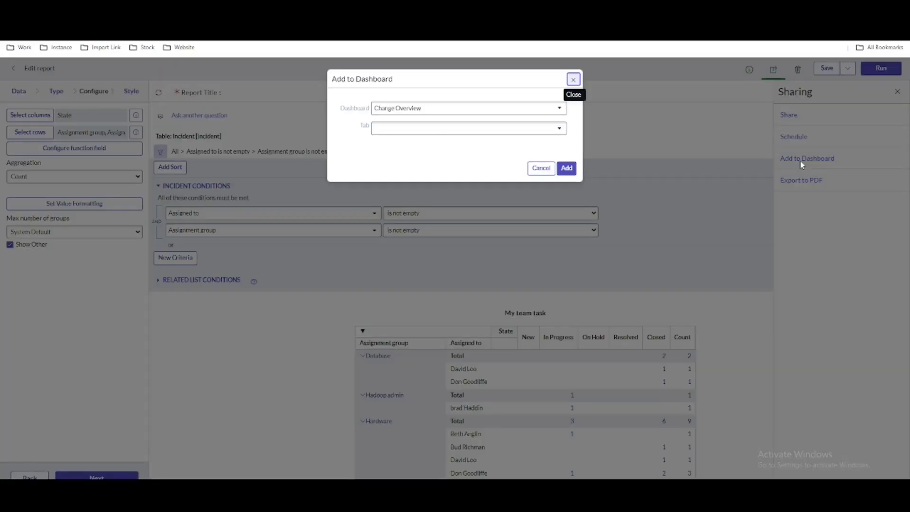
click(497, 110)
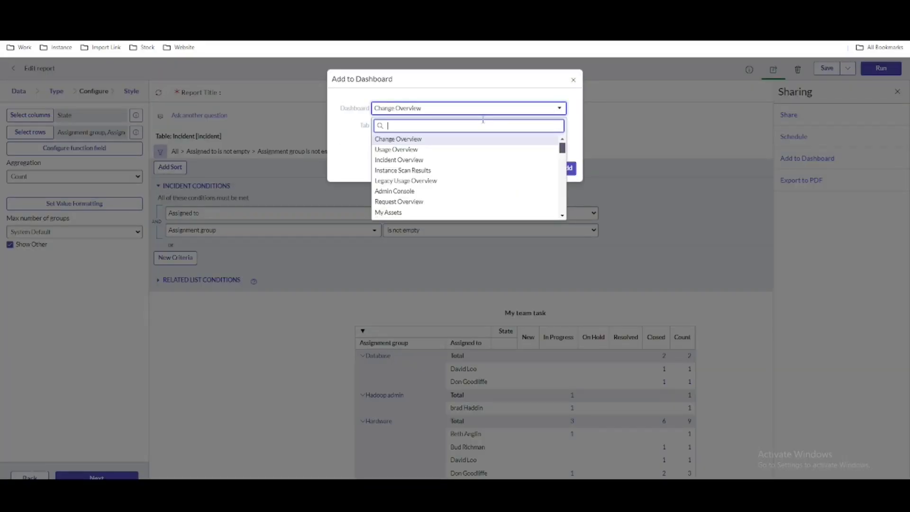
text(my)
click(450, 150)
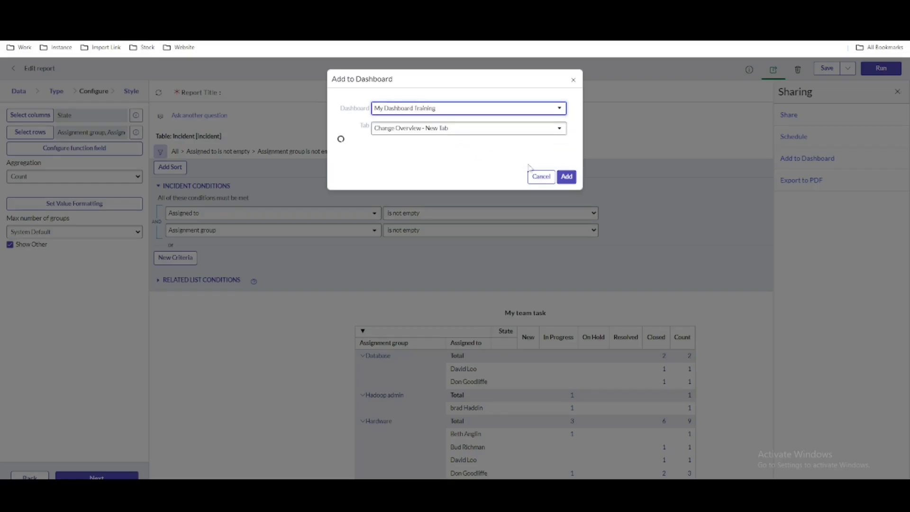
click(567, 169)
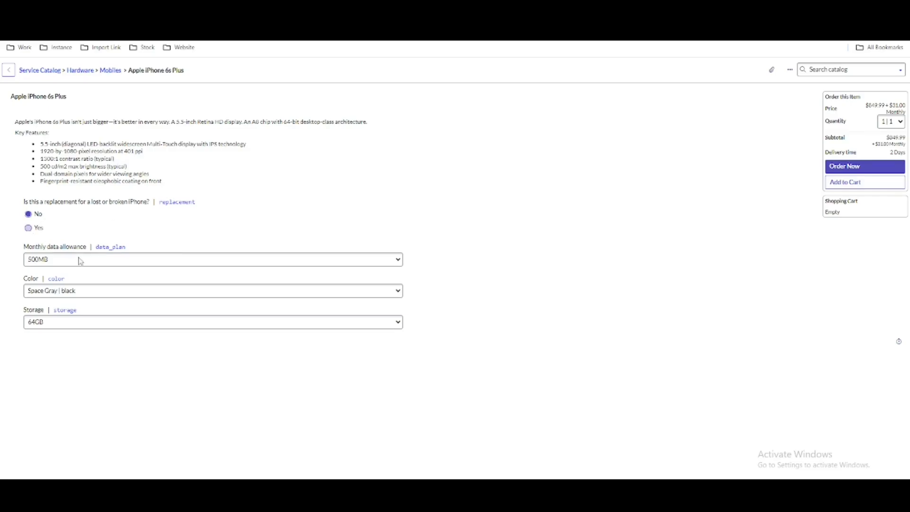
Order an Apple iPhone 6s Plus as a replacement, entering the original phone number, and place another order for the same phone.
click(120, 262)
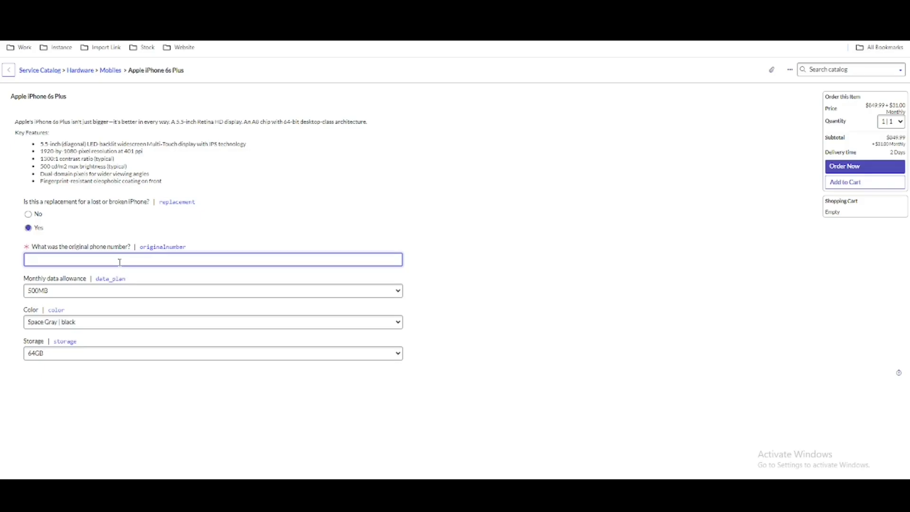
text(123)
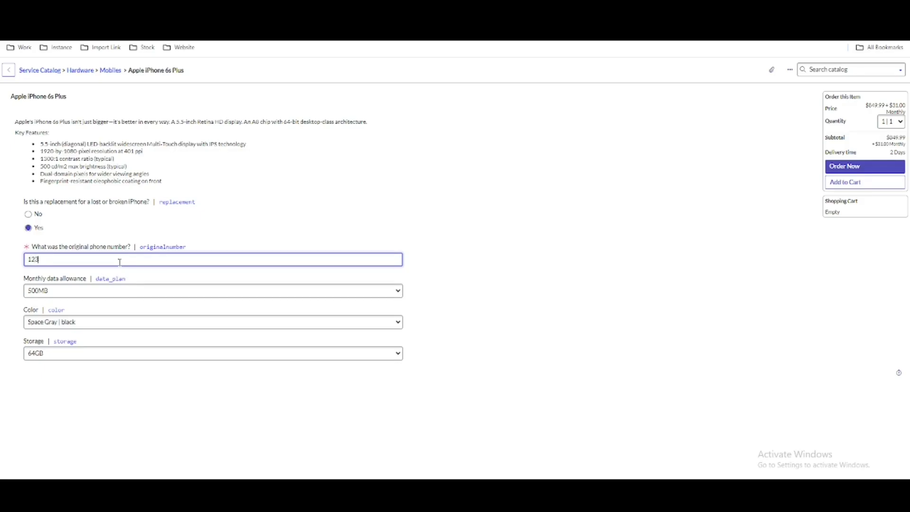
click(840, 169)
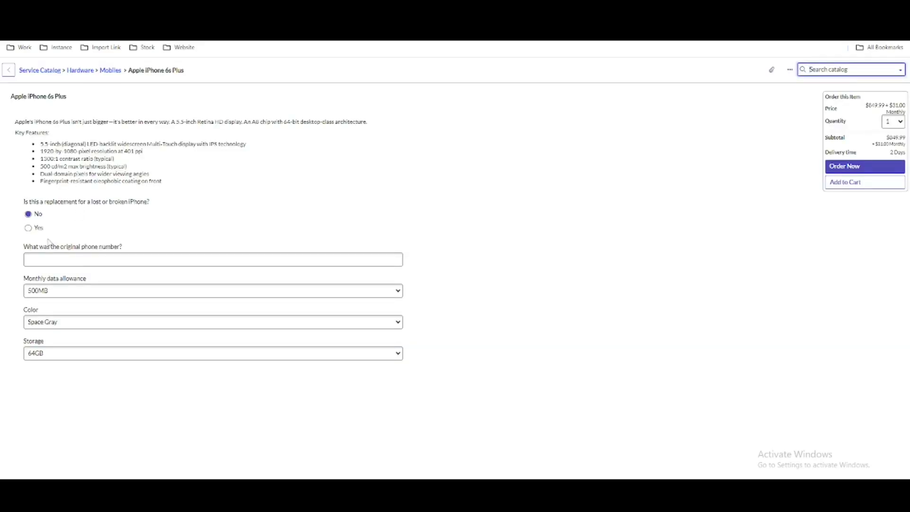
click(830, 167)
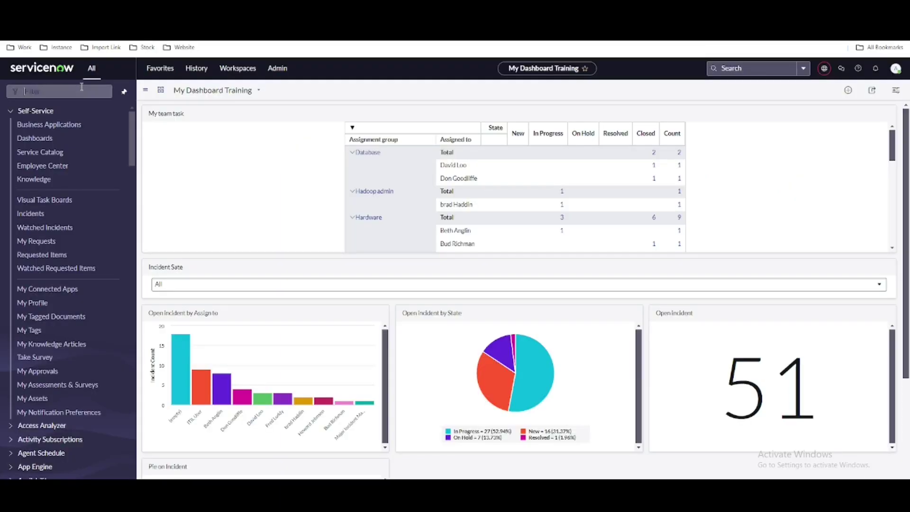
Find the reporting modules by filtering for "report" and start creating a new report.
click(82, 88)
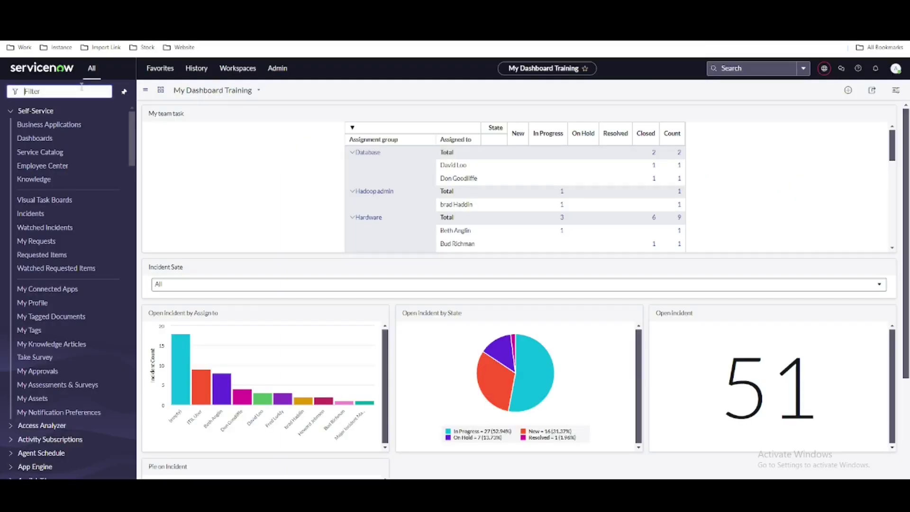
text(re)
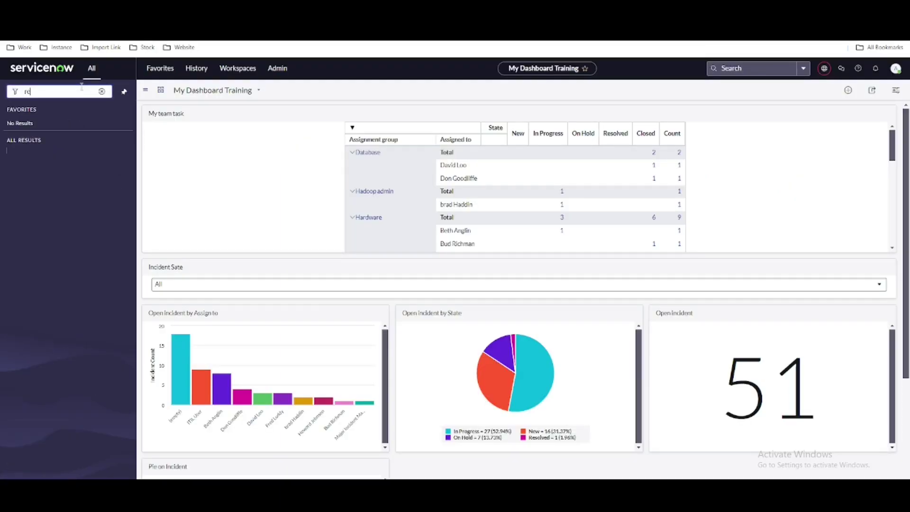
text(port)
scroll(82, 376, down, 1)
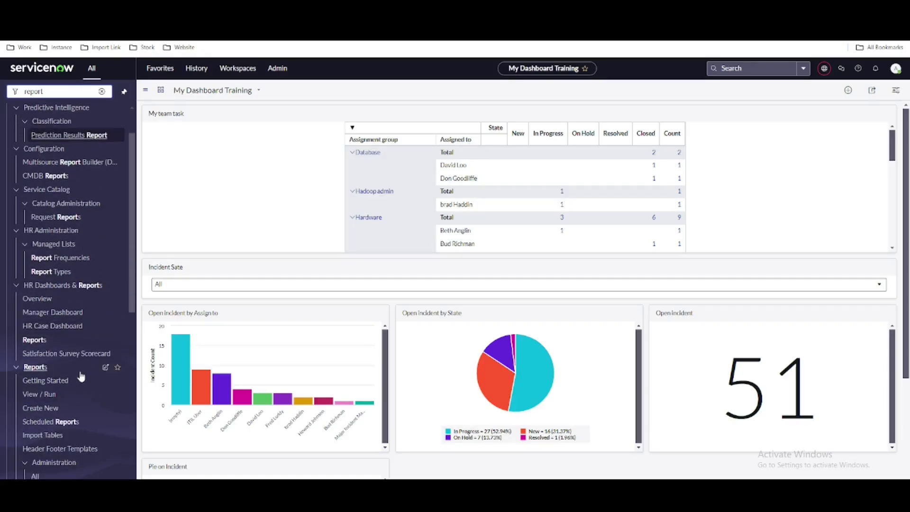
click(43, 407)
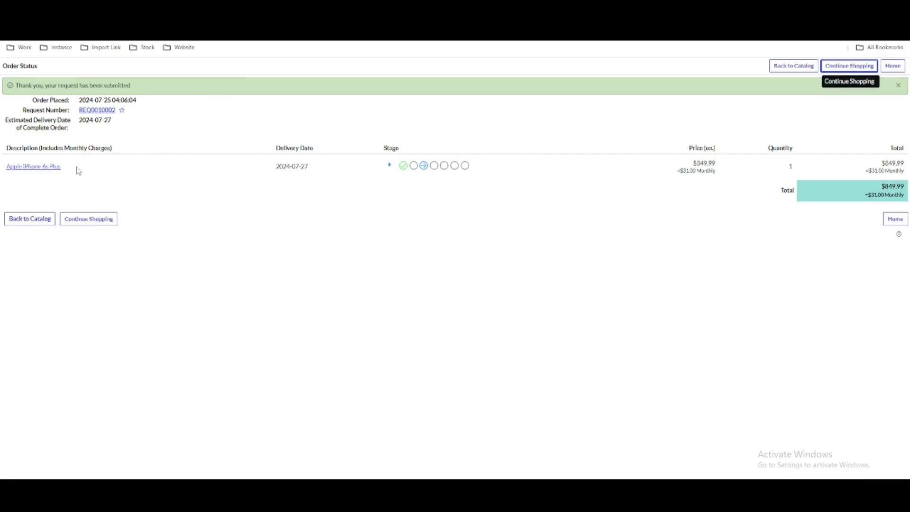
Copy the ordered item's name from the order status page and adapt it to name the new report "Apple iPhone Report".
drag(78, 170, 5, 167)
key(ctrl+c)
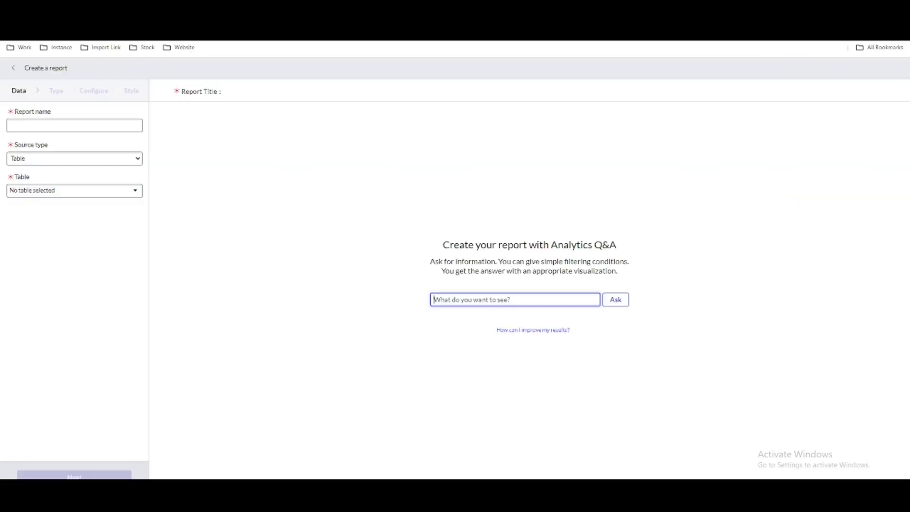
click(116, 122)
key(ctrl+v)
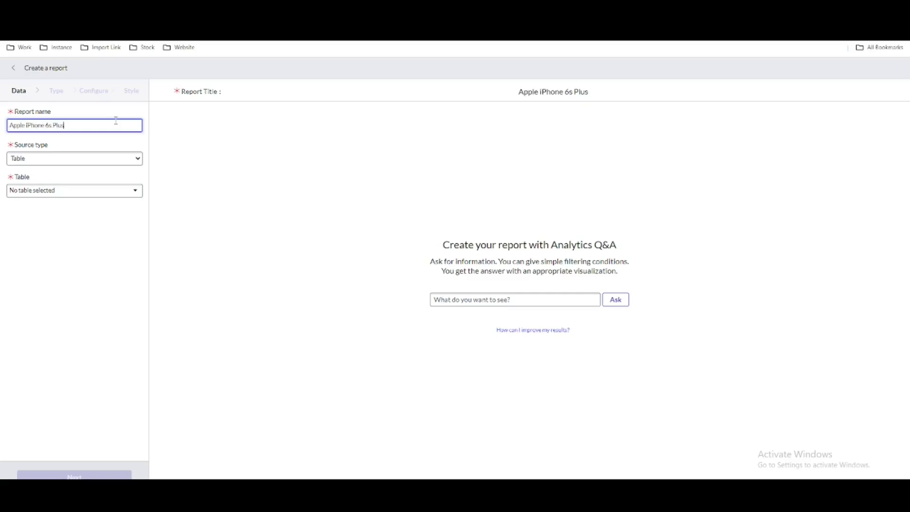
drag(44, 126, 93, 128)
key(BackSpace)
text(Re)
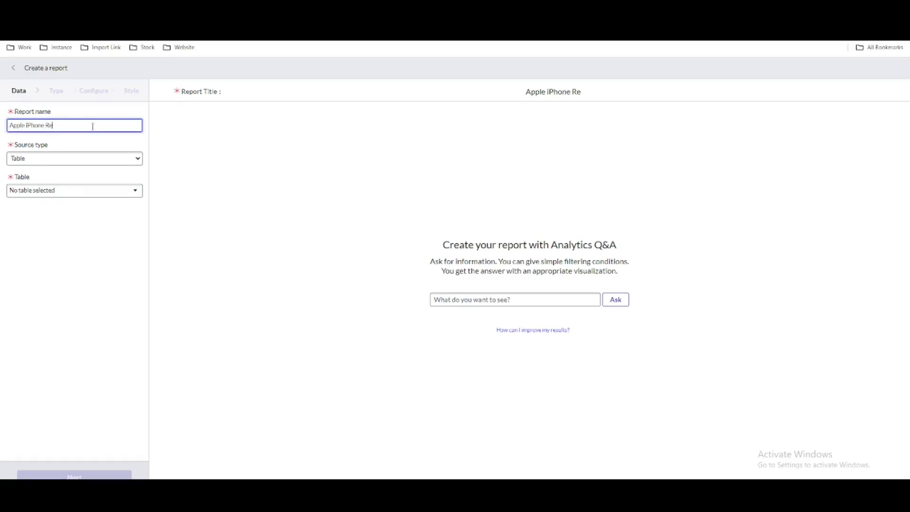
text(poet)
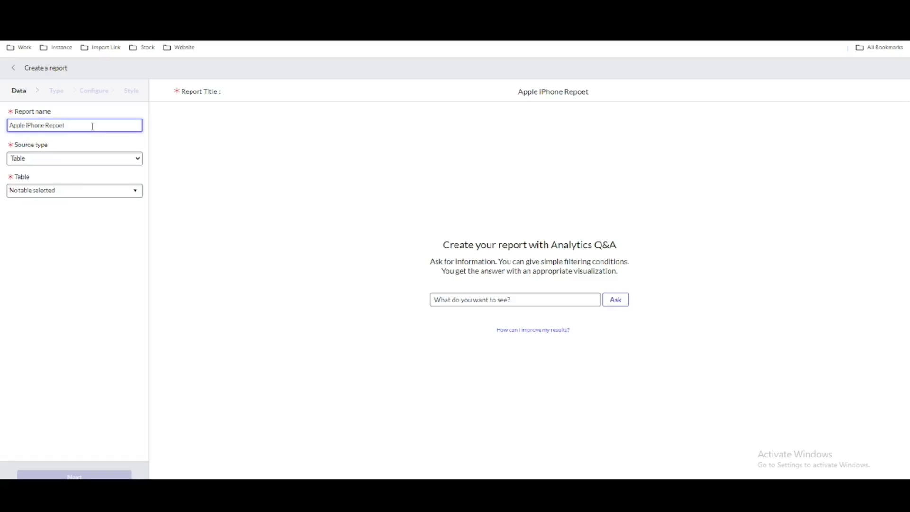
key(BackSpace)
key(BackSpace)
text(rt)
Search the source tables for sc_req_item and select Incident [incident] as the report's table.
click(87, 194)
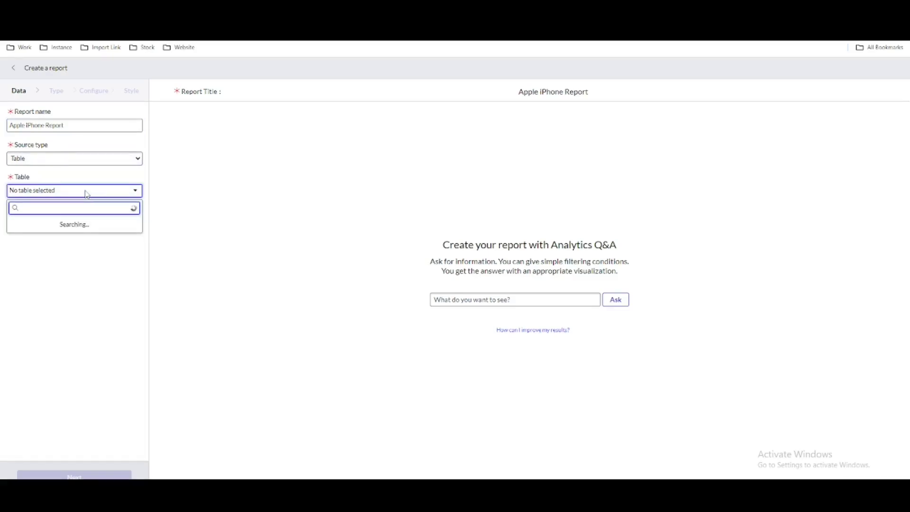
text(sq)
text(_req_it)
text(em)
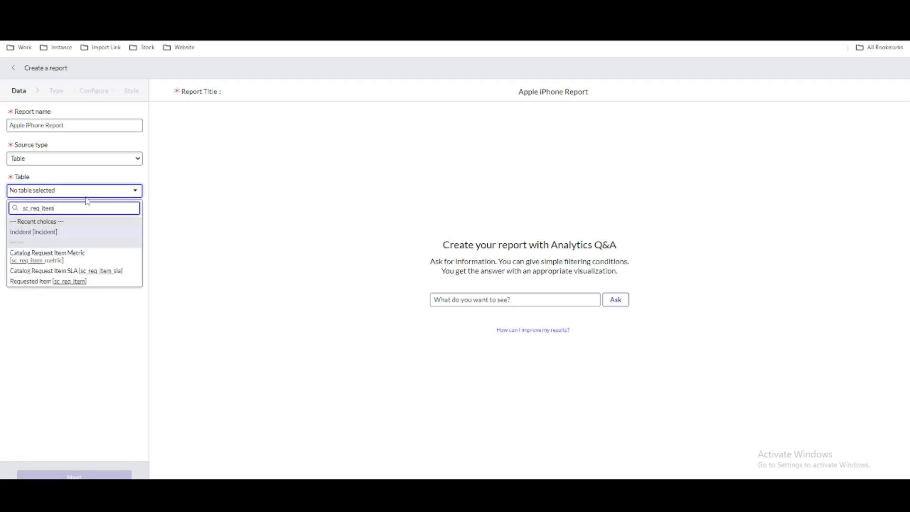
click(79, 233)
Choose List as the report type and continue to the report's configuration.
click(62, 101)
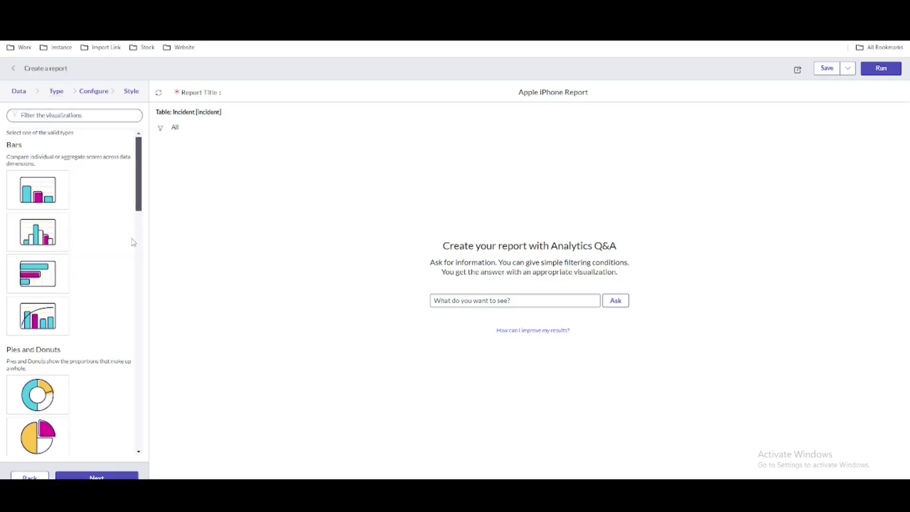
scroll(134, 243, down, 5)
click(77, 114)
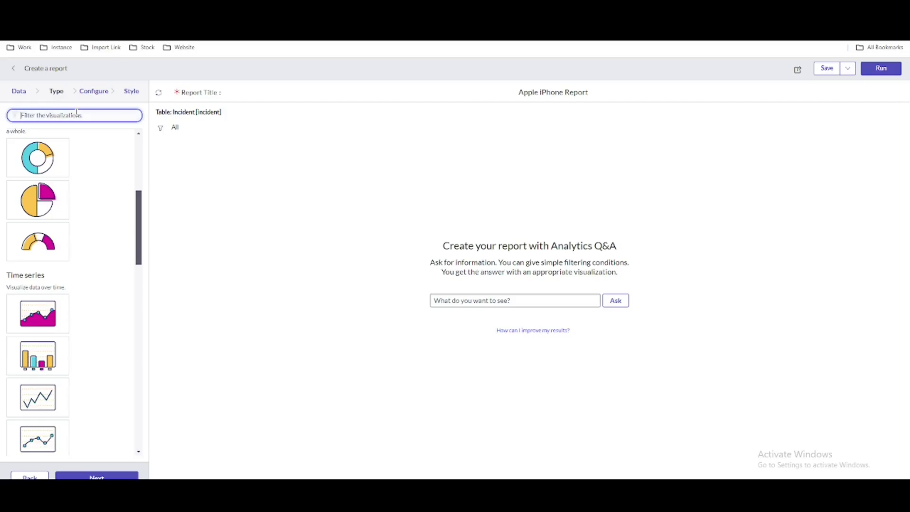
text(list)
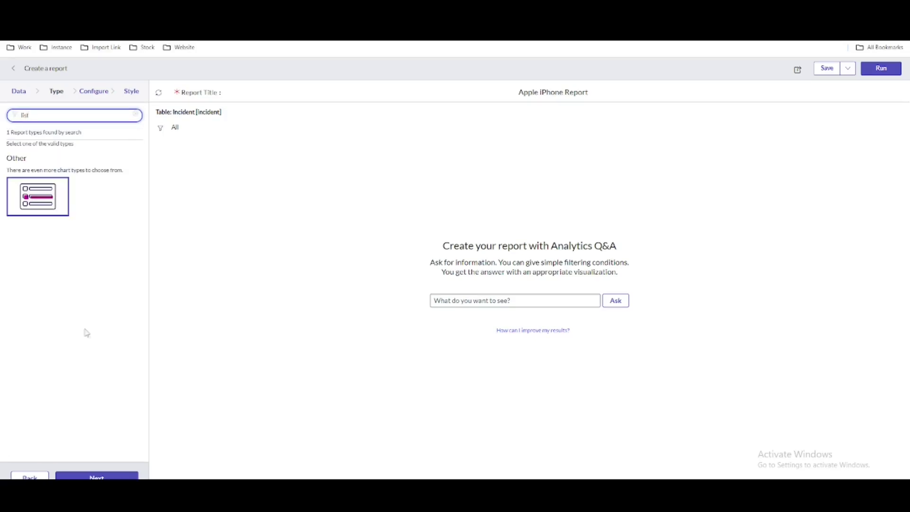
click(59, 214)
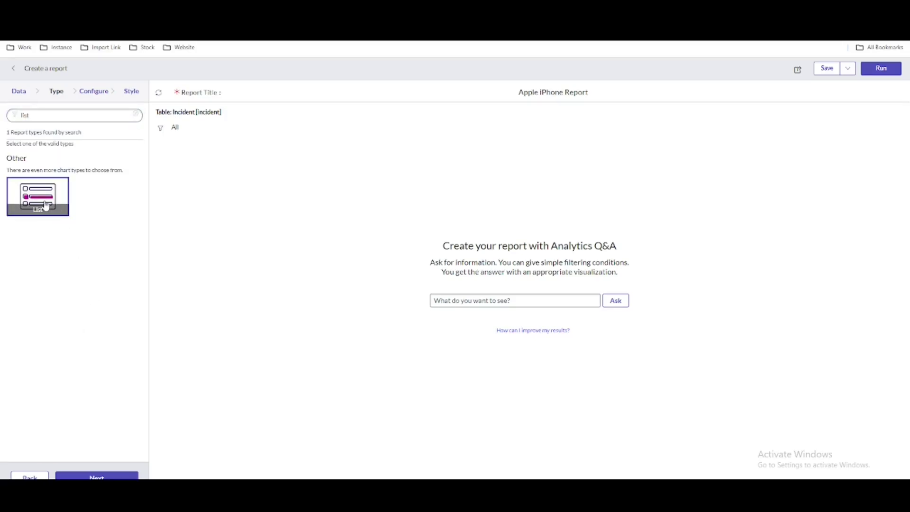
click(105, 476)
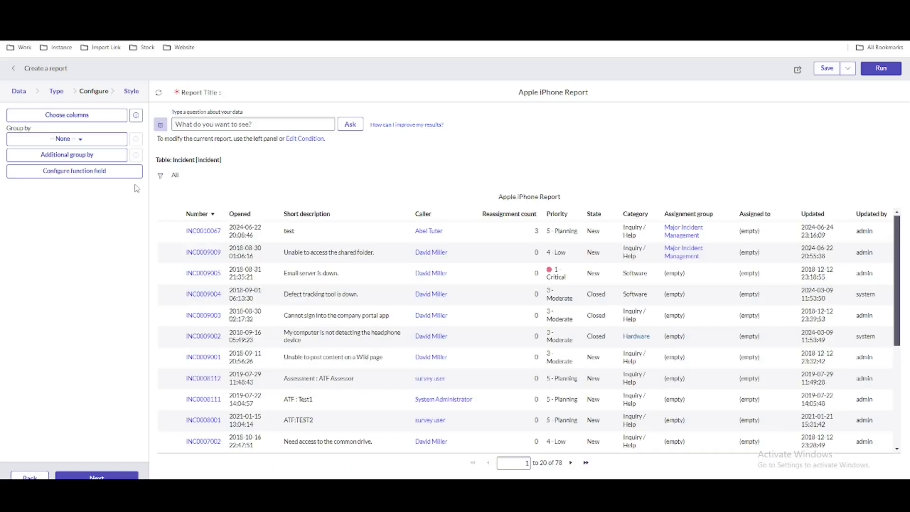
Change the report's source table to Requested Item [sc_req_item], keep the List type and return to its configuration.
click(22, 97)
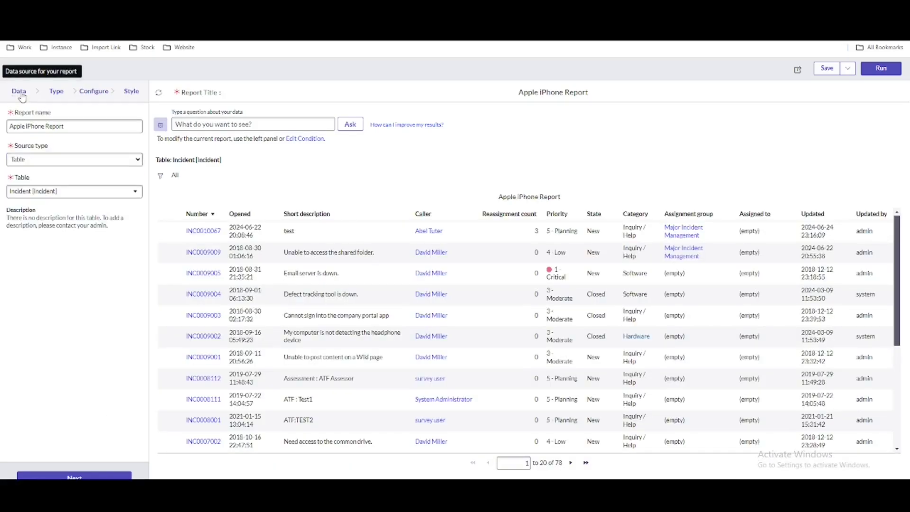
click(61, 192)
text(s)
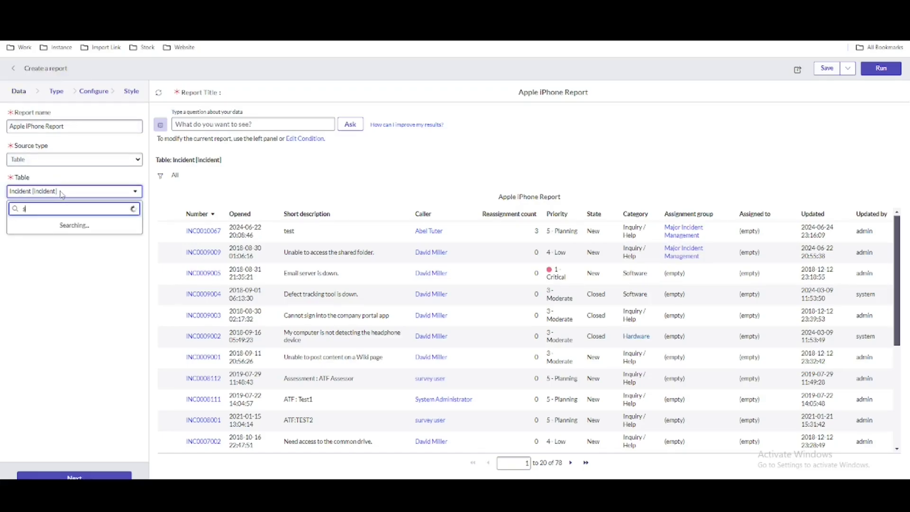
text(c_req_item)
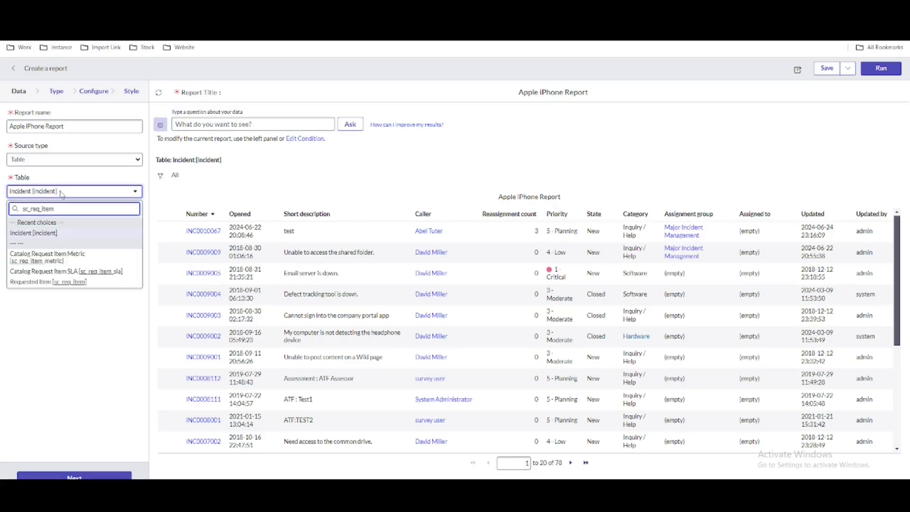
click(48, 282)
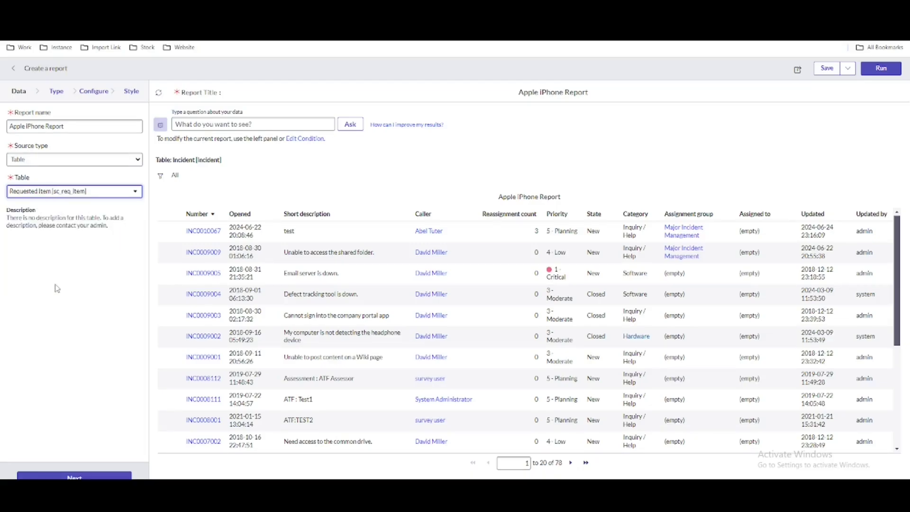
click(95, 474)
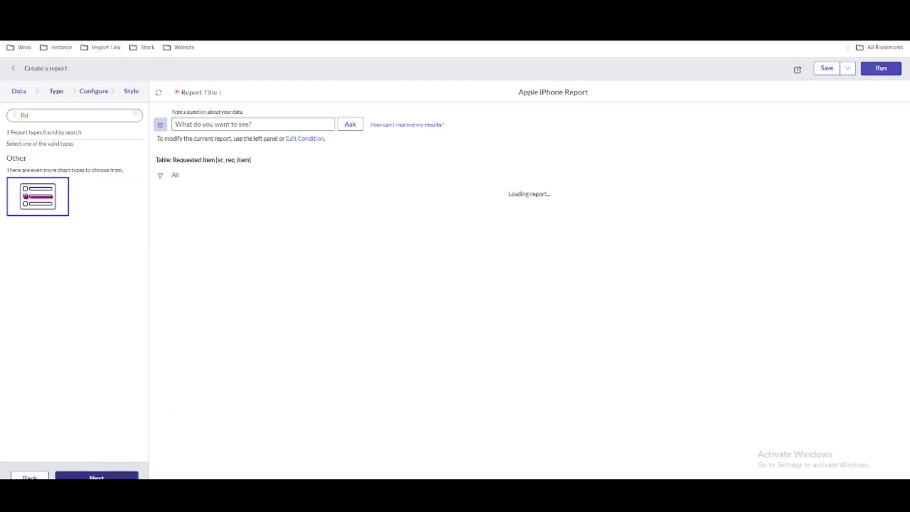
click(96, 475)
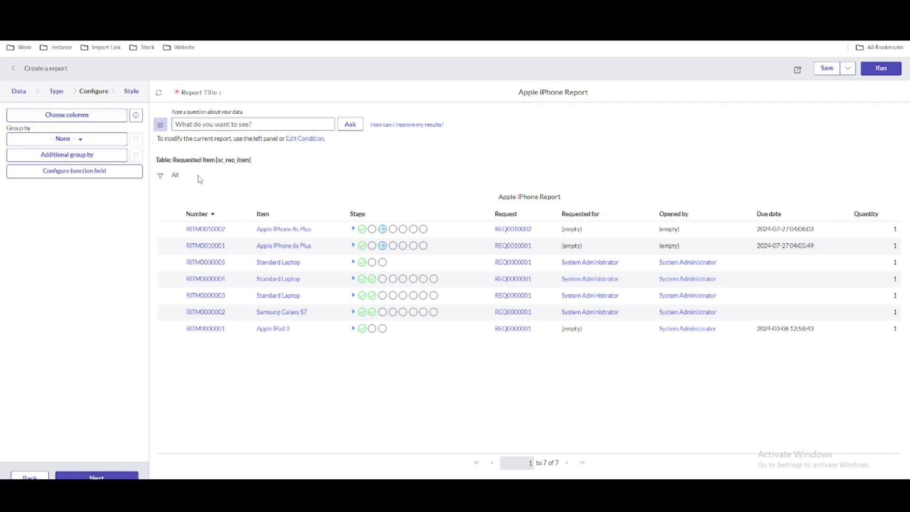
Filter the report with the condition Item is Apple iPhone 6s Plus and run it.
click(159, 176)
click(264, 239)
text(i)
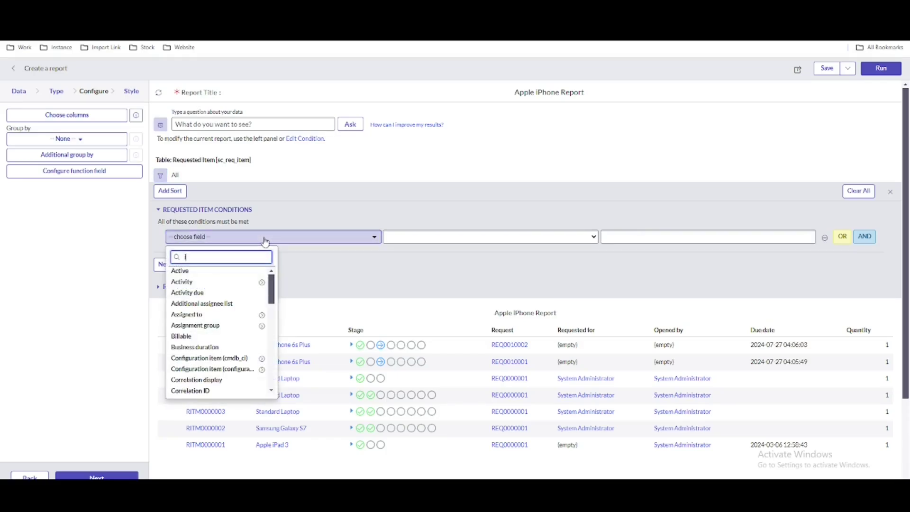
text(tem)
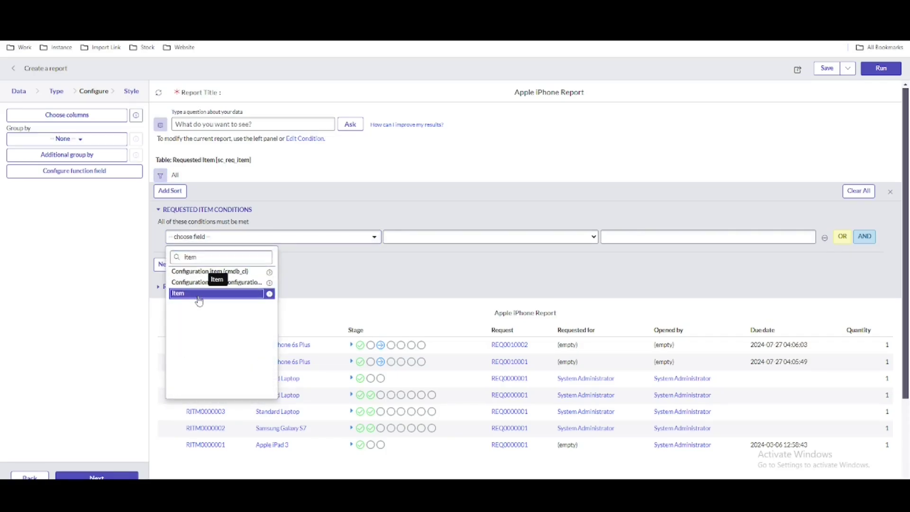
click(199, 294)
drag(313, 345, 254, 347)
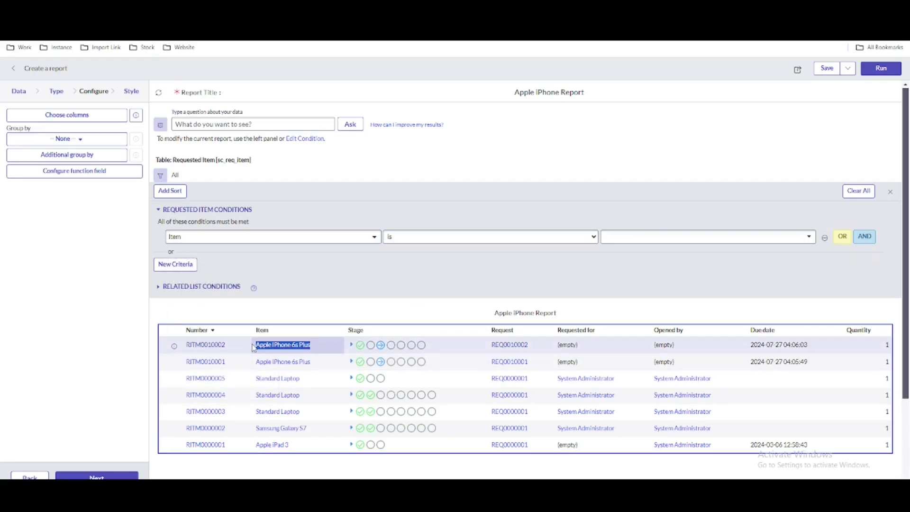
click(631, 240)
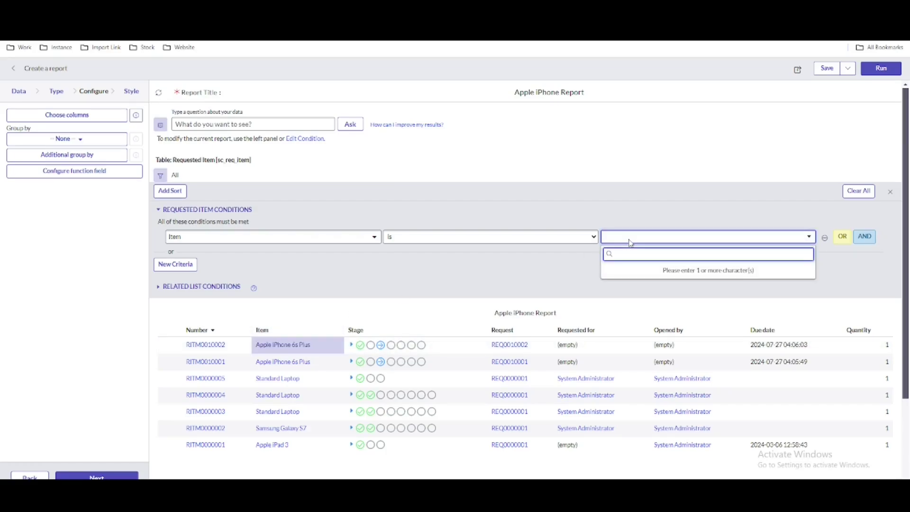
text(Apple iPhone 6s Plus)
click(635, 268)
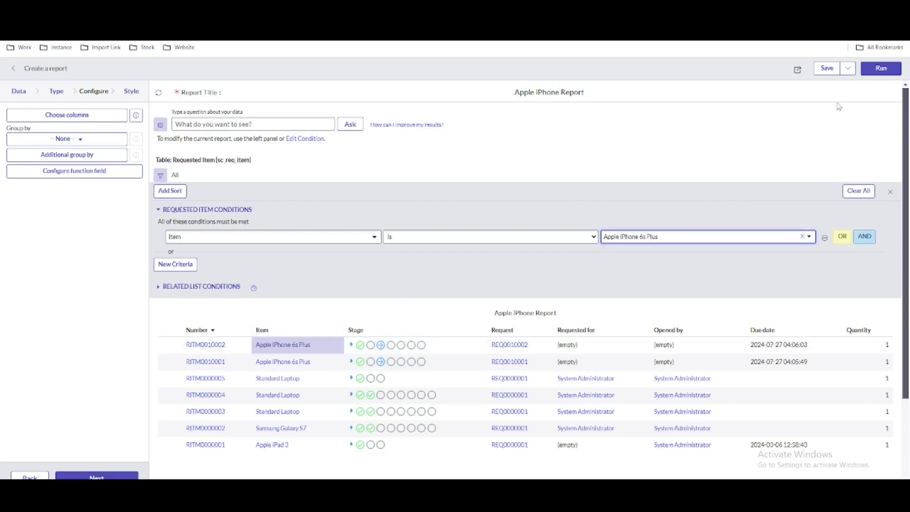
click(876, 70)
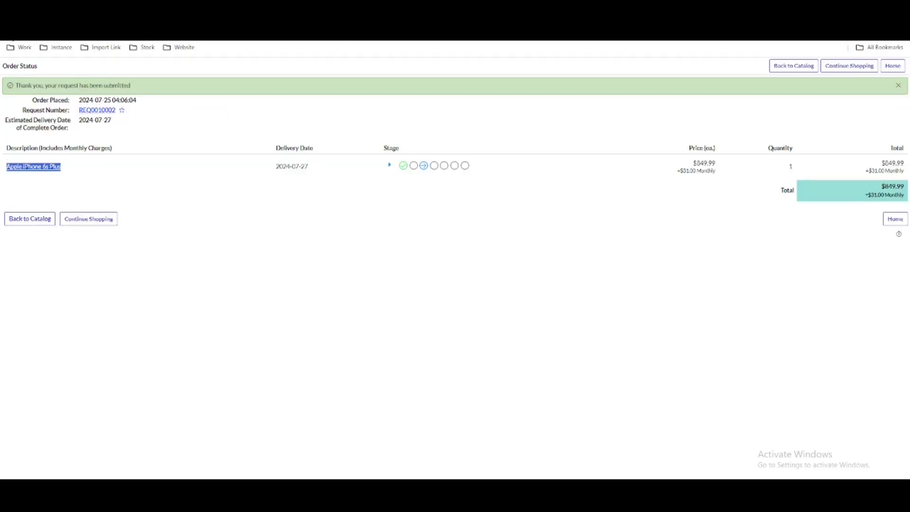
Return to the Apple iPhone Report and remove its Request, Requested for, Request.Opened by, Due date and Quantity columns.
key(alt+Left)
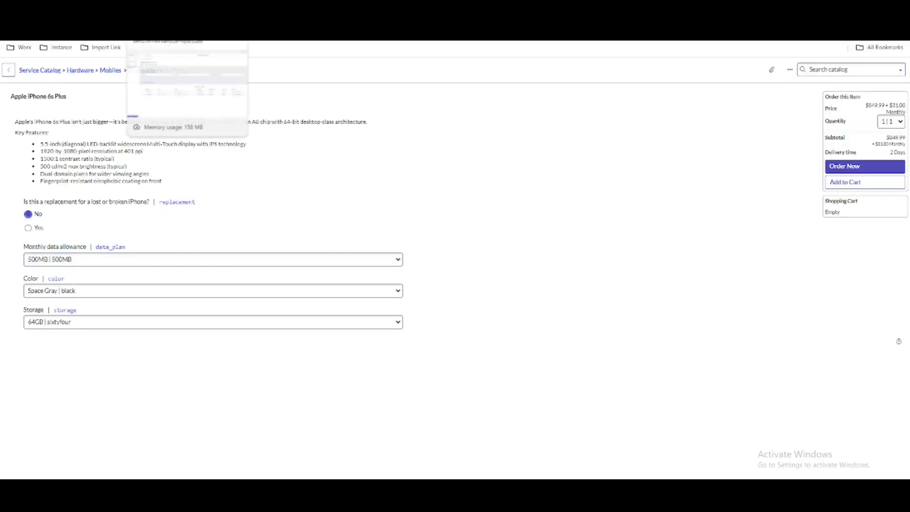
click(166, 10)
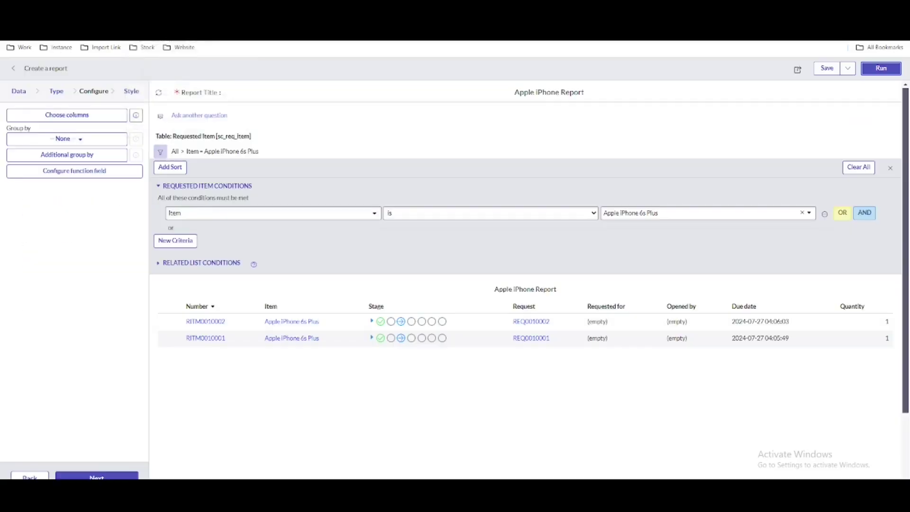
click(69, 114)
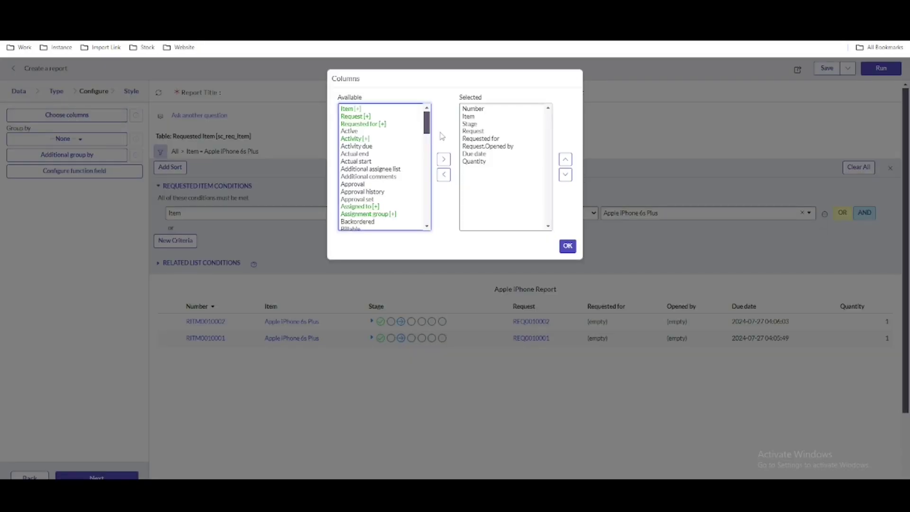
click(474, 119)
click(480, 133)
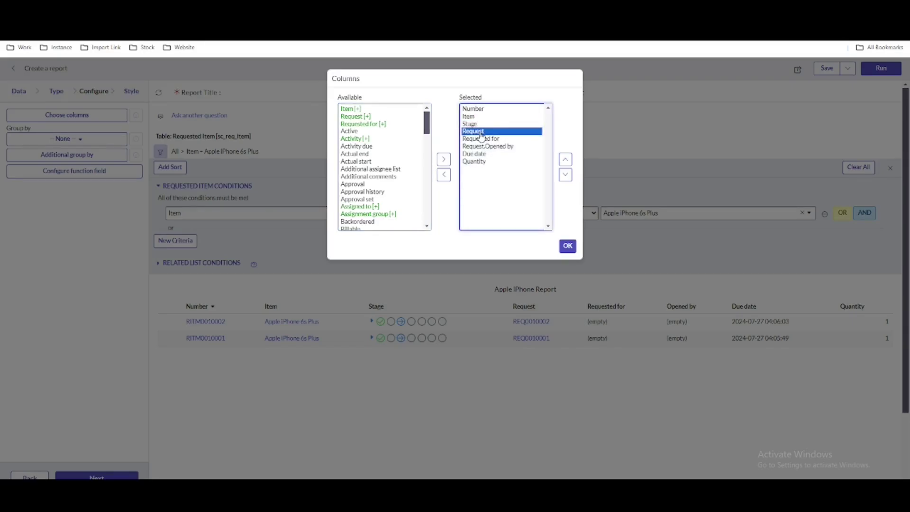
key(shift+Down)
key(shift+Down)
key(shift+Down)
key(shift+Down)
click(445, 175)
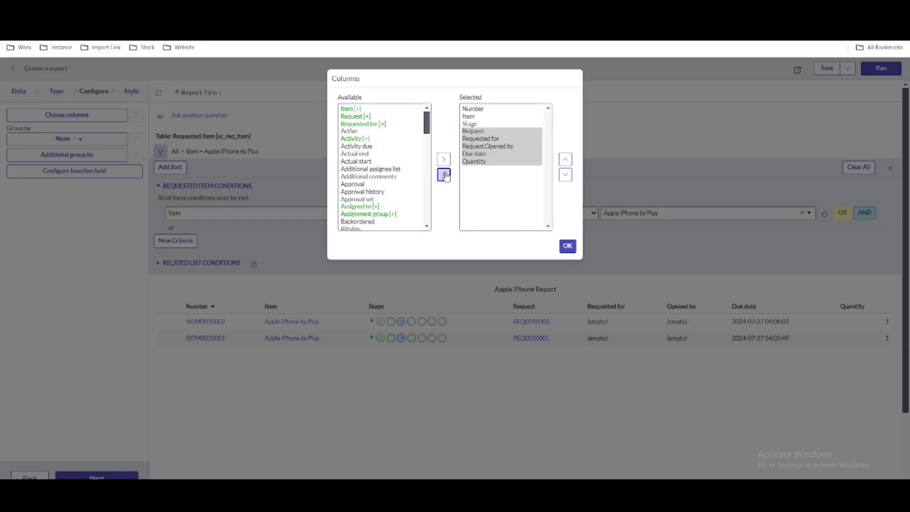
Expand the available Variables field and choose Apple iPhone 6s Plus as the catalog item supplying the variables.
click(370, 220)
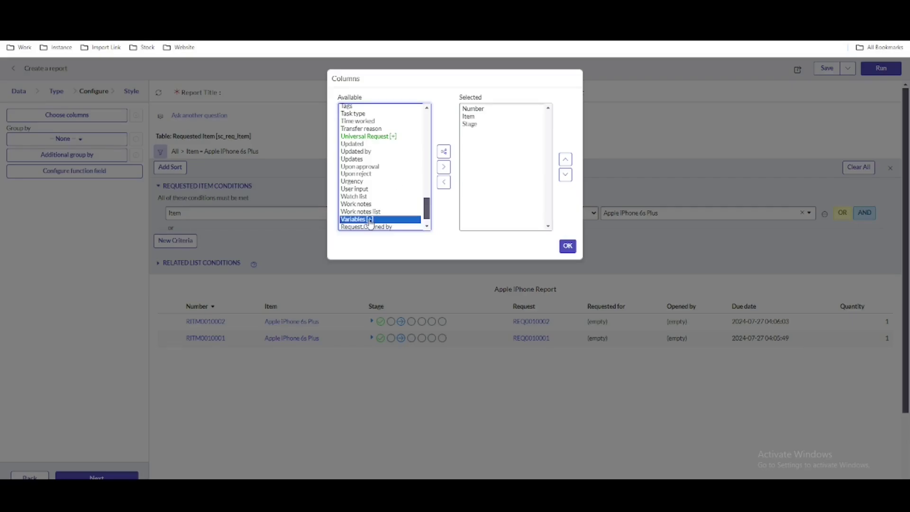
click(443, 152)
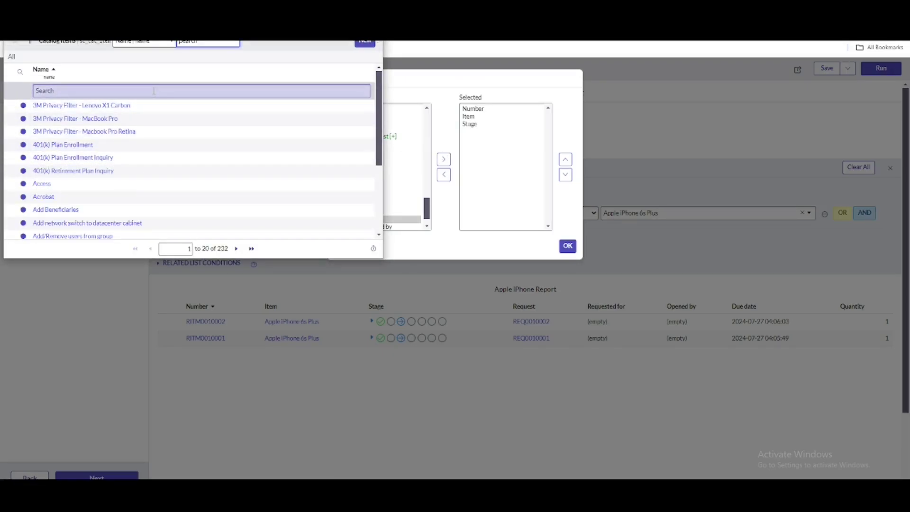
click(154, 91)
text(Apple iPhone 6s Plus)
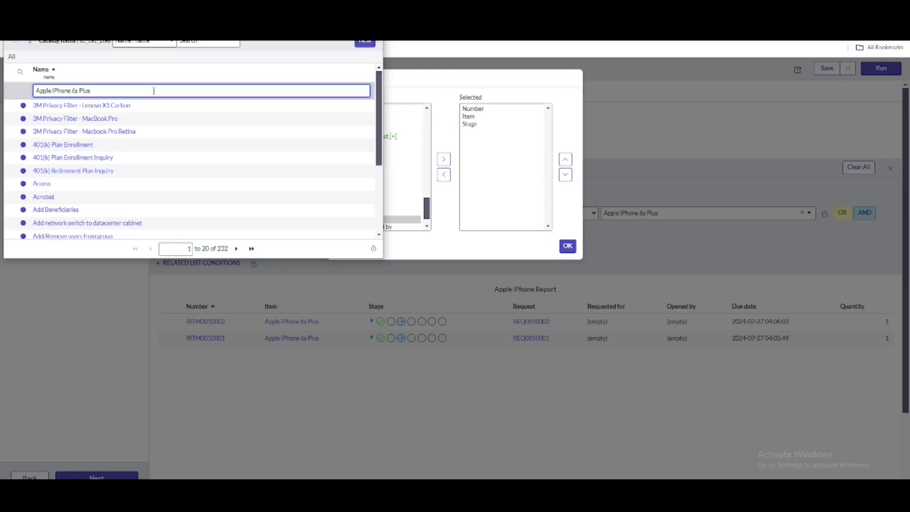
key(Return)
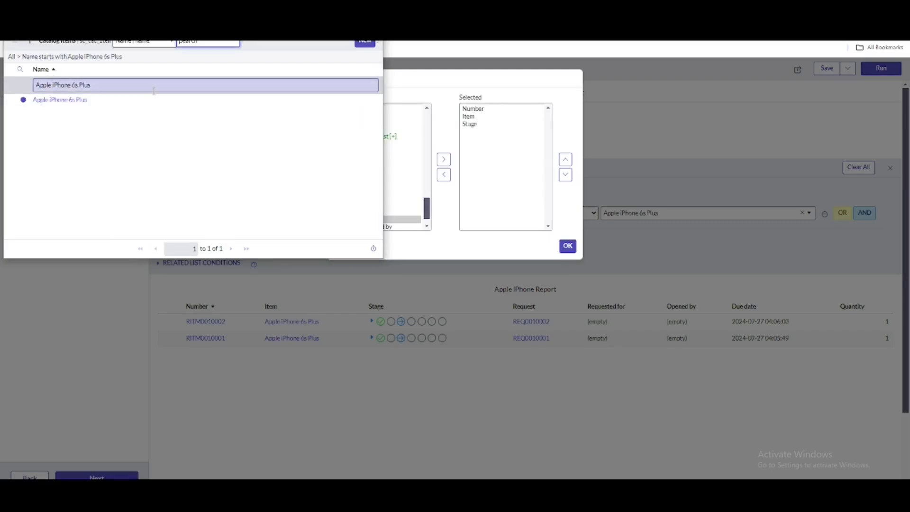
click(56, 100)
click(342, 158)
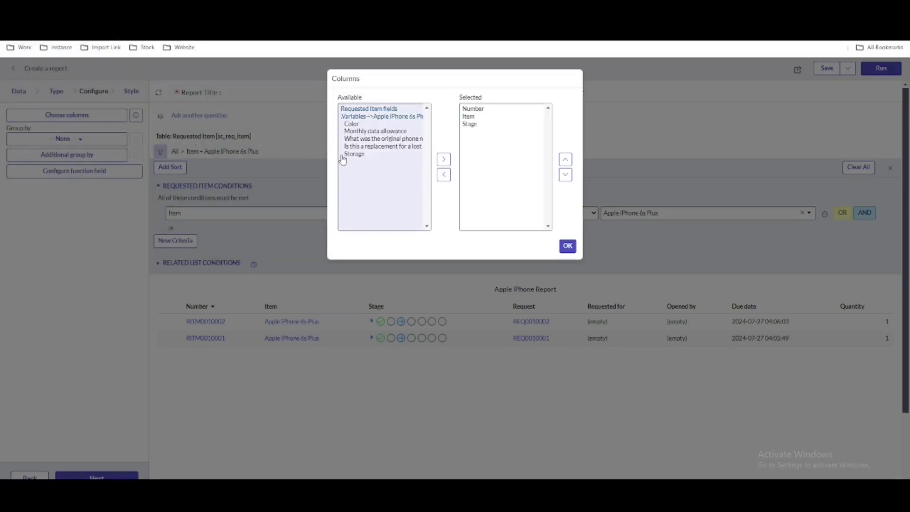
Add all five Apple iPhone 6s Plus variables, from Color to Storage, as report columns and run the report.
click(353, 126)
key(shift+Down)
key(shift+Down)
key(shift+Down)
key(shift+Down)
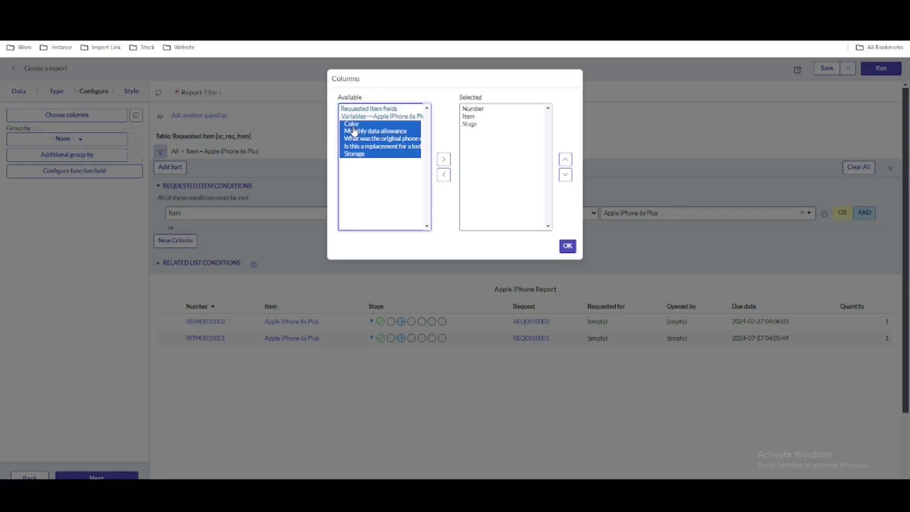
click(445, 161)
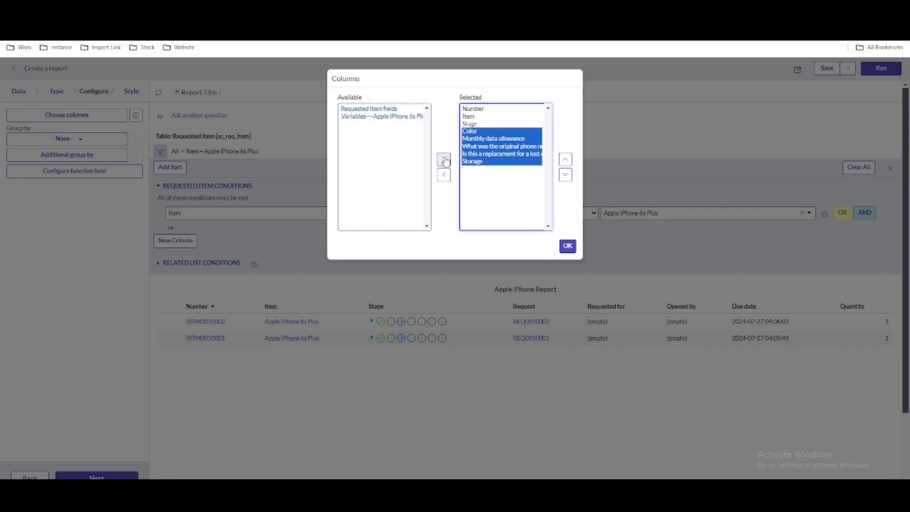
click(567, 246)
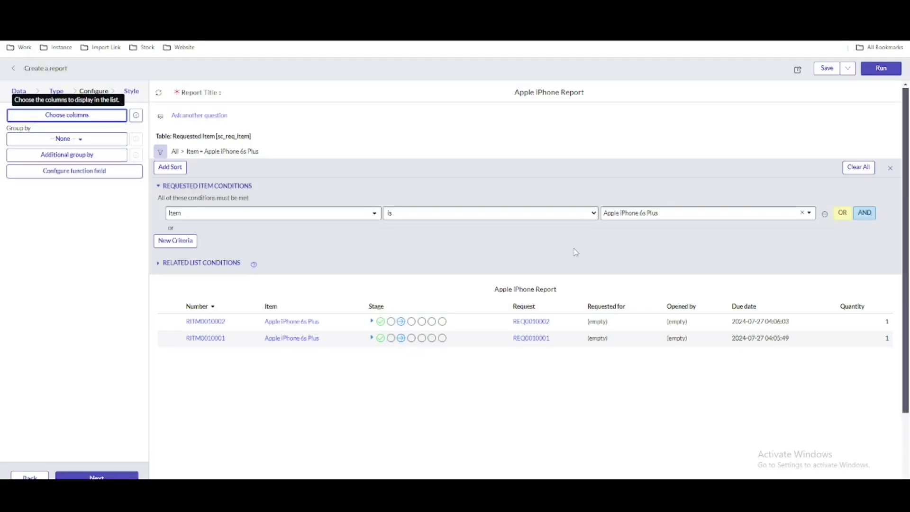
click(881, 70)
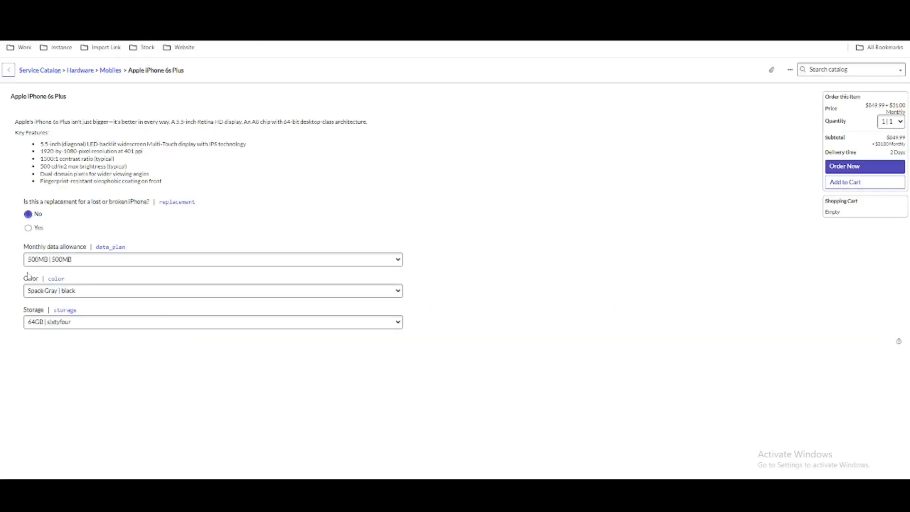
Order an Apple iPhone 6s Plus with the Unlimited monthly data allowance and rerun the report.
click(91, 259)
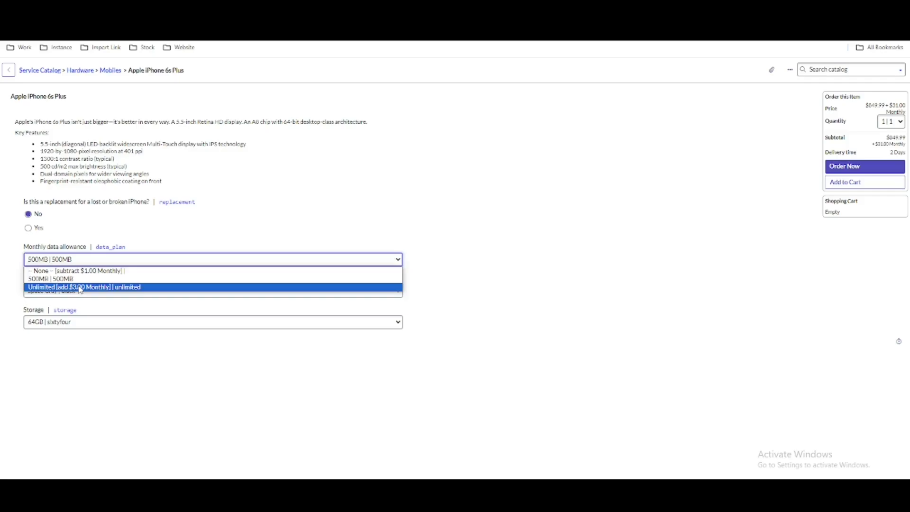
click(80, 288)
click(850, 171)
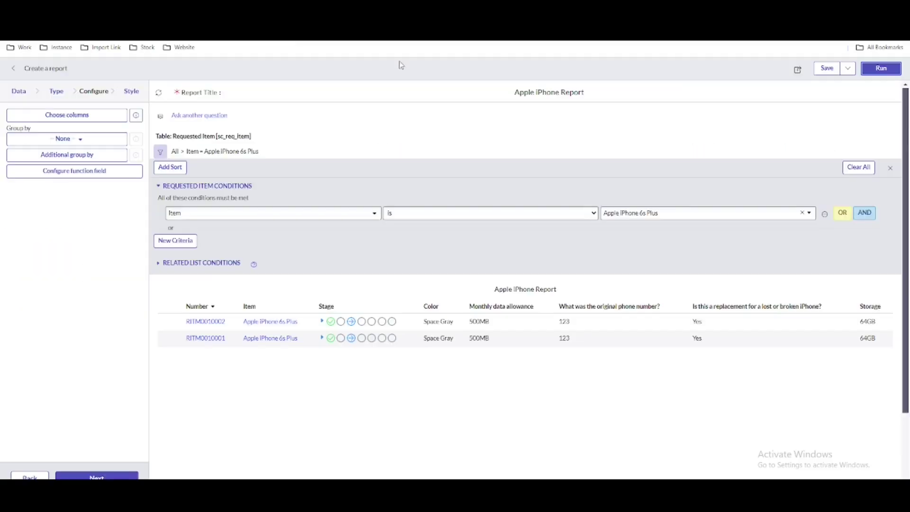
click(881, 69)
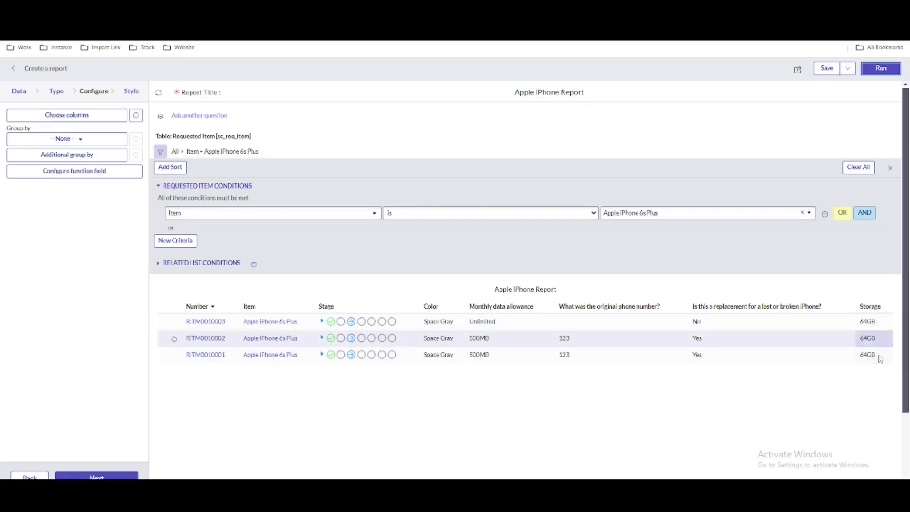
Review the report's selected columns, keep them as they are and save the report.
click(72, 115)
click(501, 162)
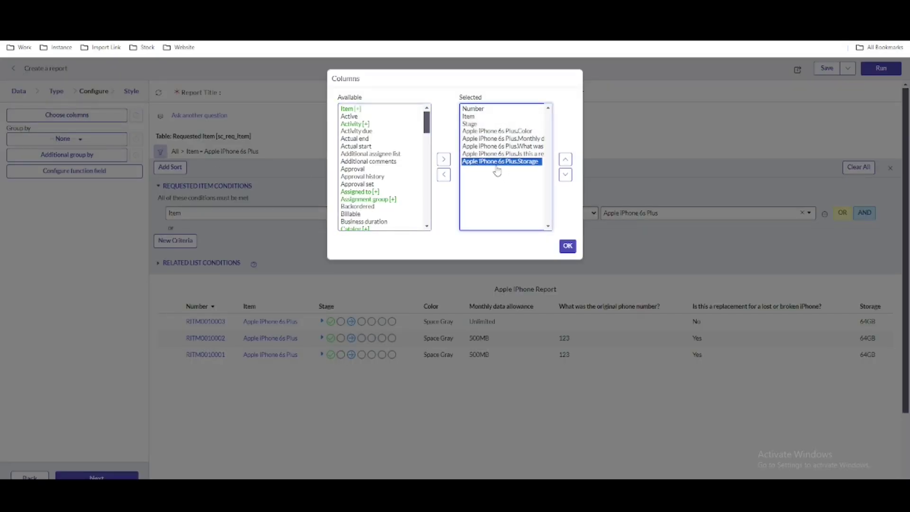
click(567, 246)
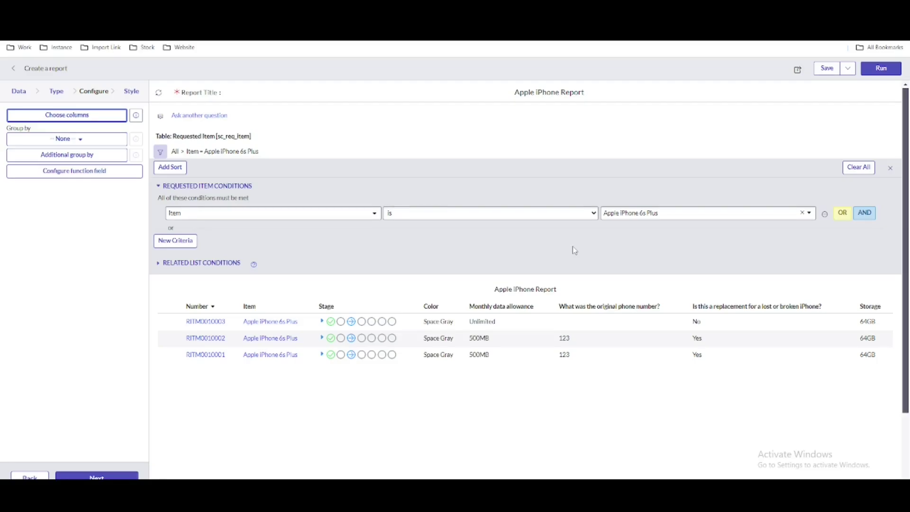
click(824, 72)
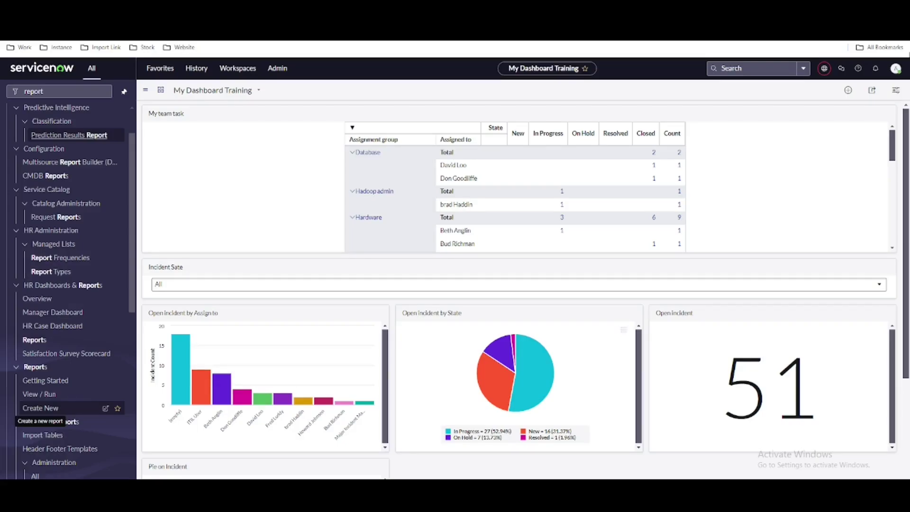
From the configuration mode of My Dashboard Training, try editing the Open incident report and open Open incident by State for editing.
click(896, 90)
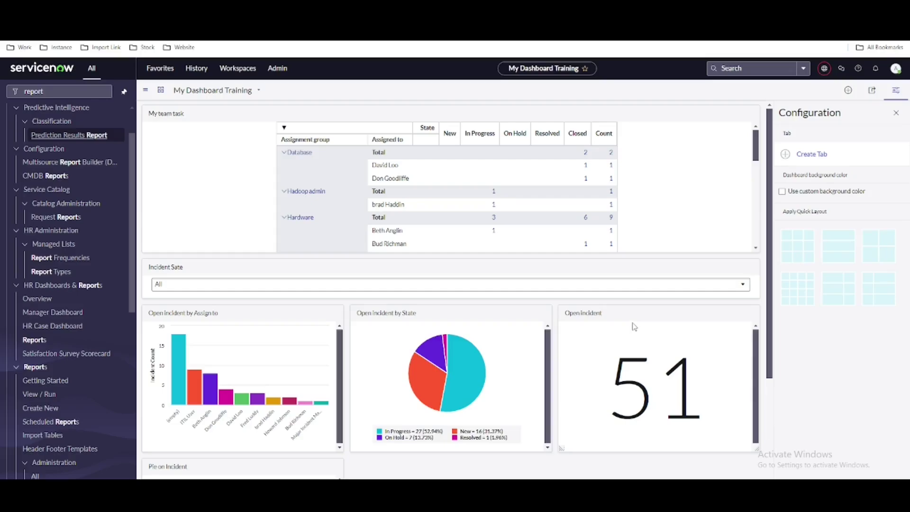
scroll(631, 331, down, 2)
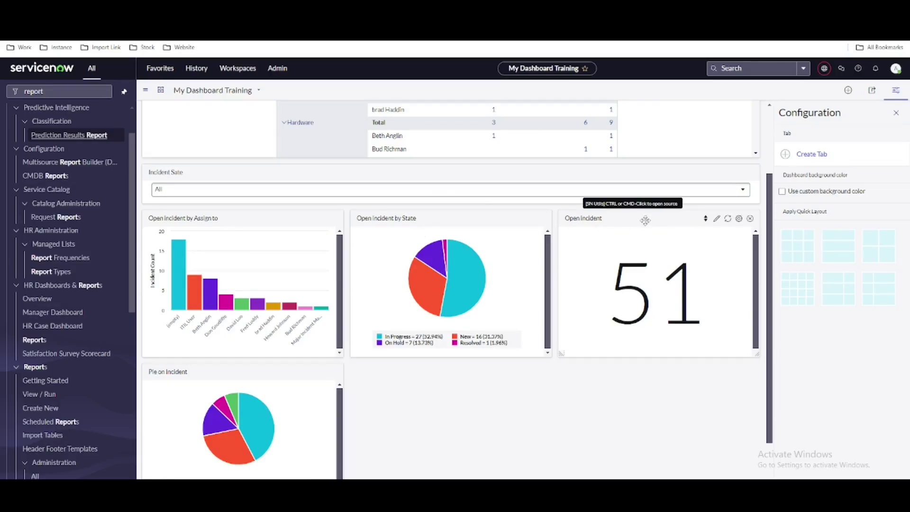
click(715, 219)
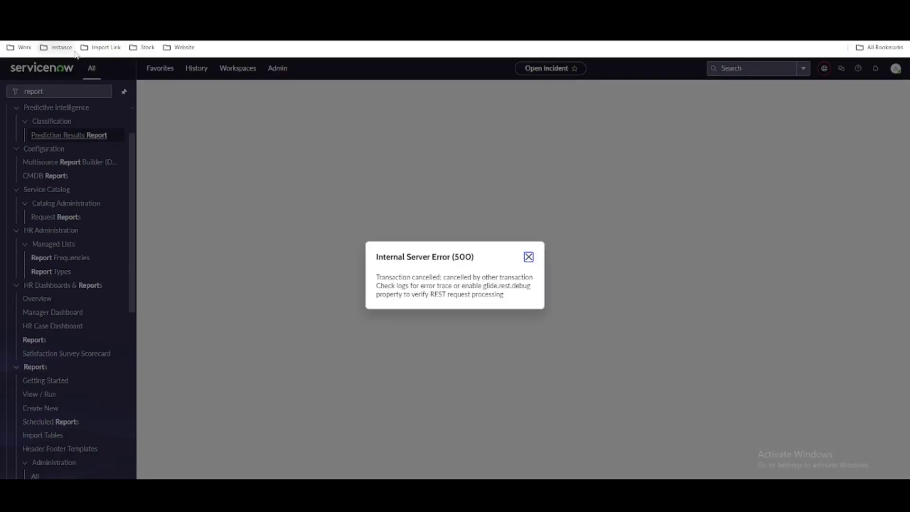
click(528, 257)
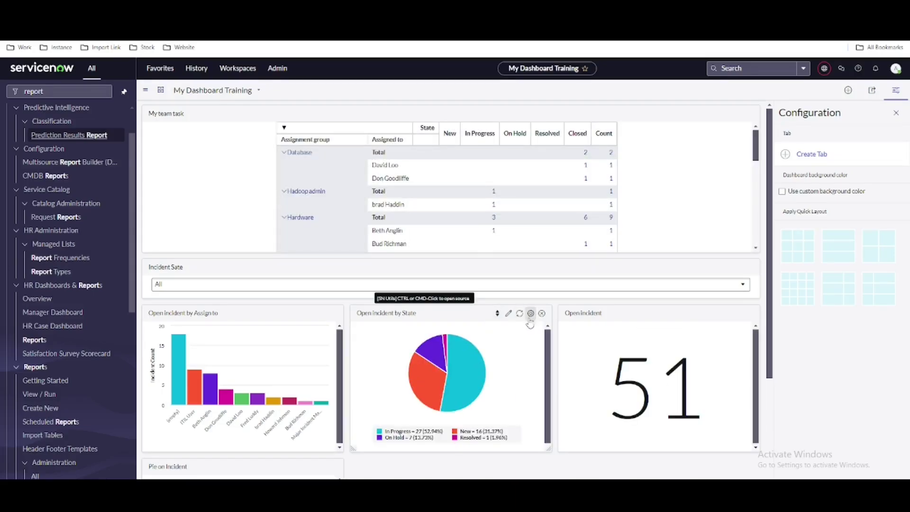
click(509, 313)
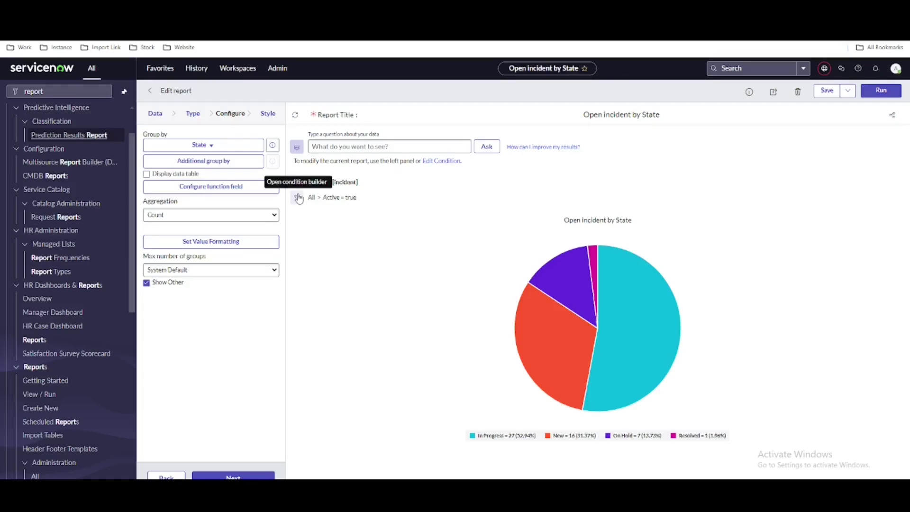
Open the Report Sources list and filter it to sources whose table starts with incident.
click(88, 91)
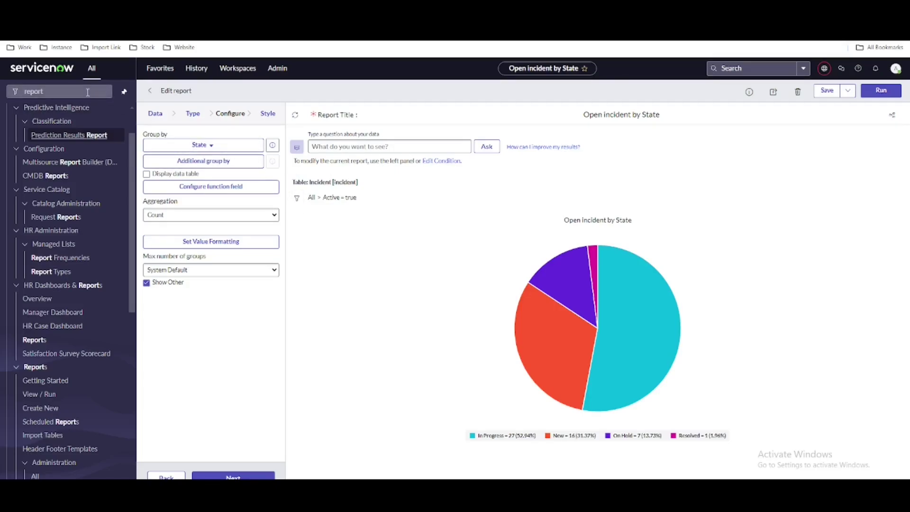
text(so)
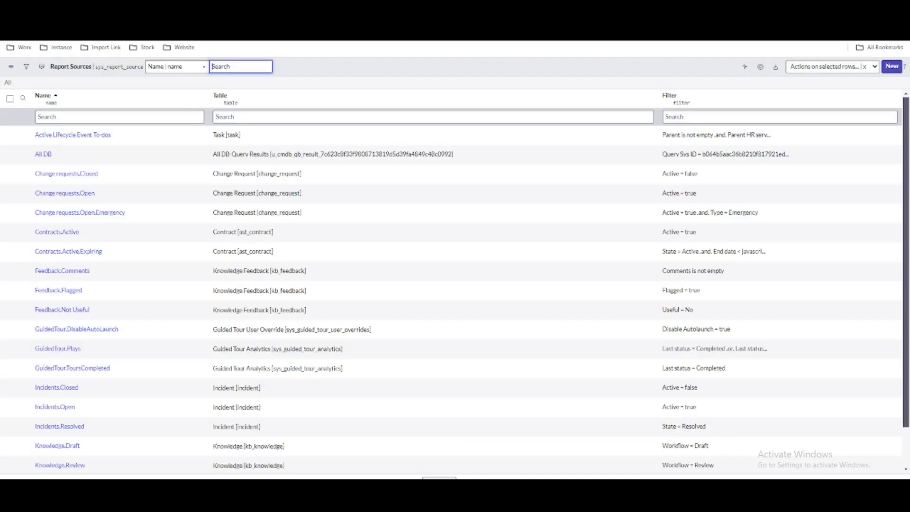
click(253, 116)
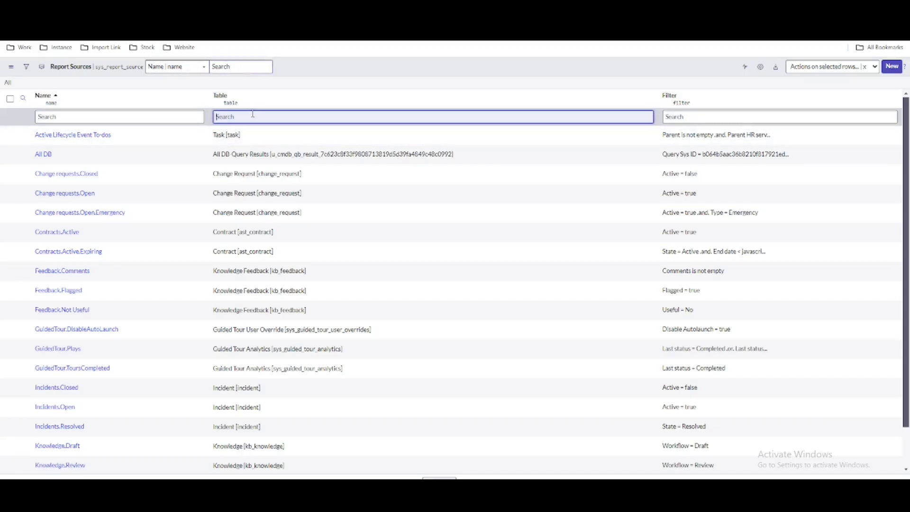
text(incident)
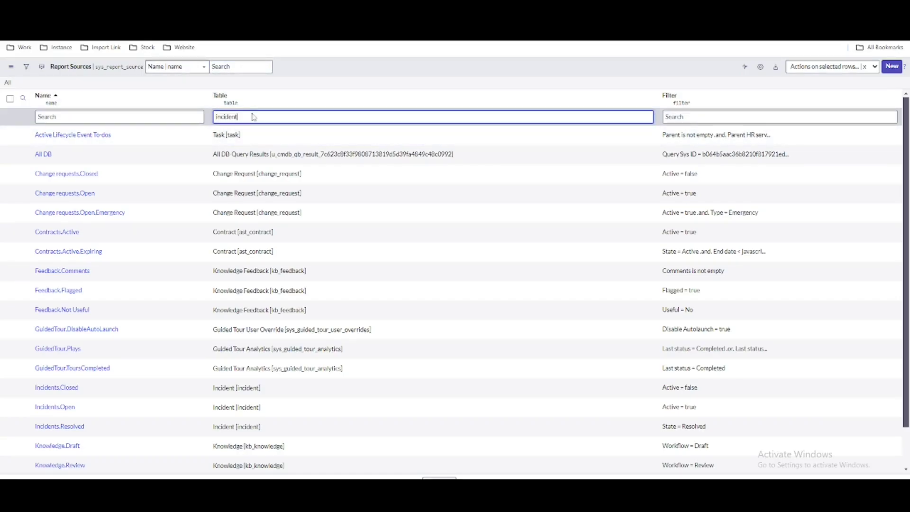
key(Return)
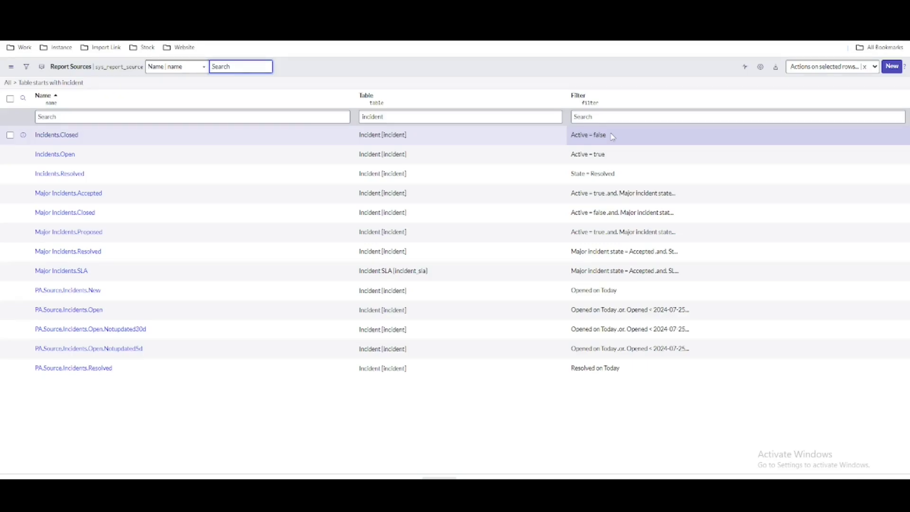
Create a new report source named Working Incident on the Incident [incident] table.
click(892, 67)
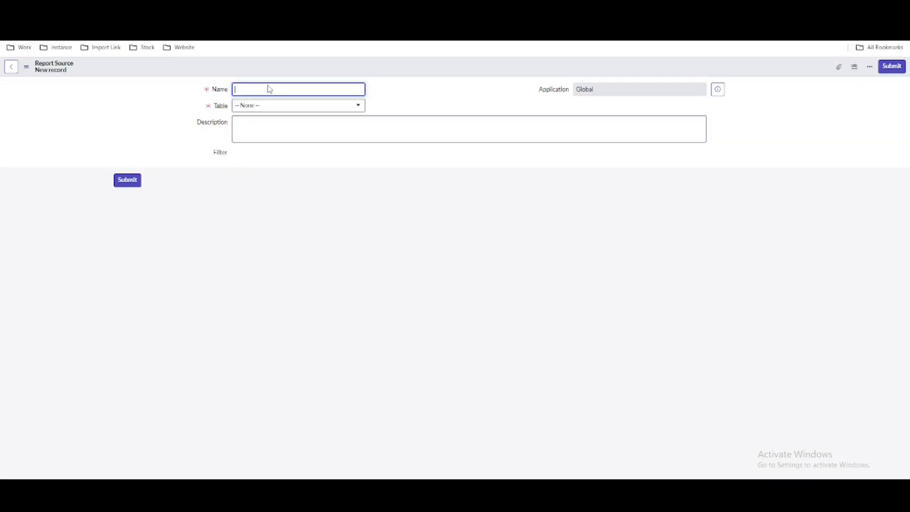
text(Wor)
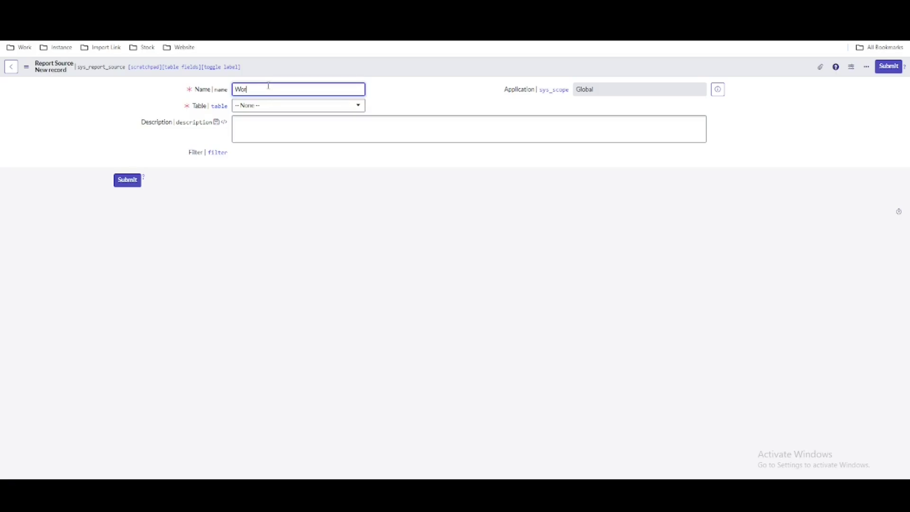
text(king Incident)
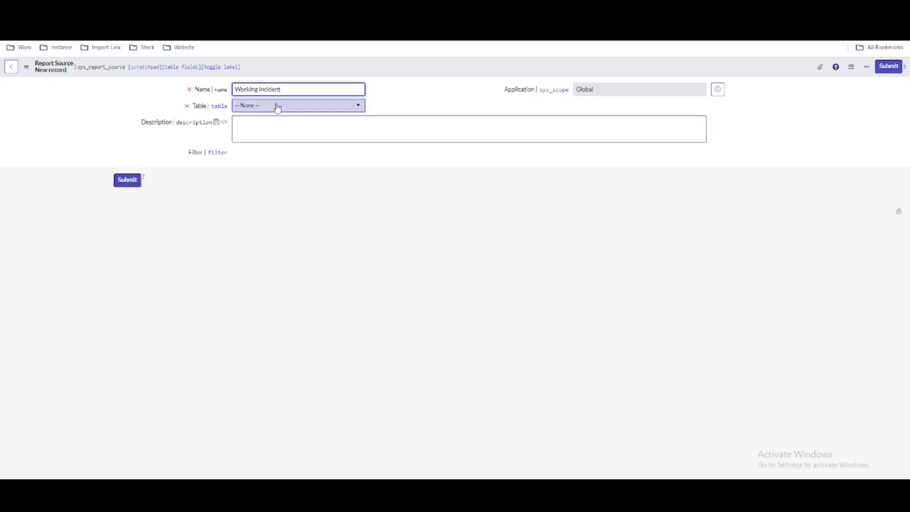
click(278, 107)
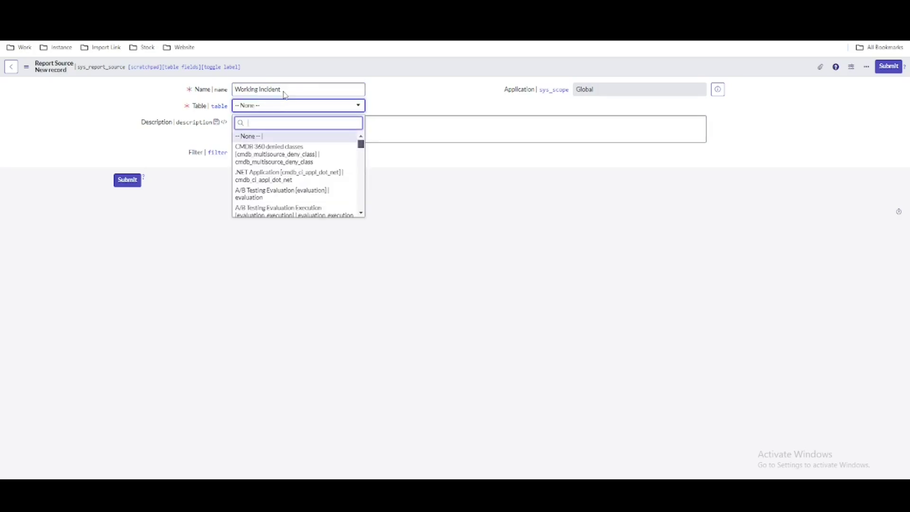
text(incident)
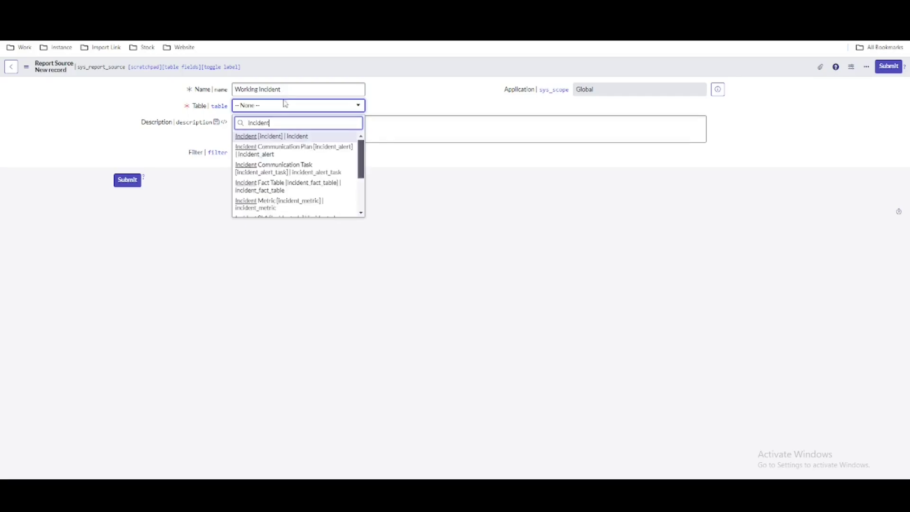
click(283, 136)
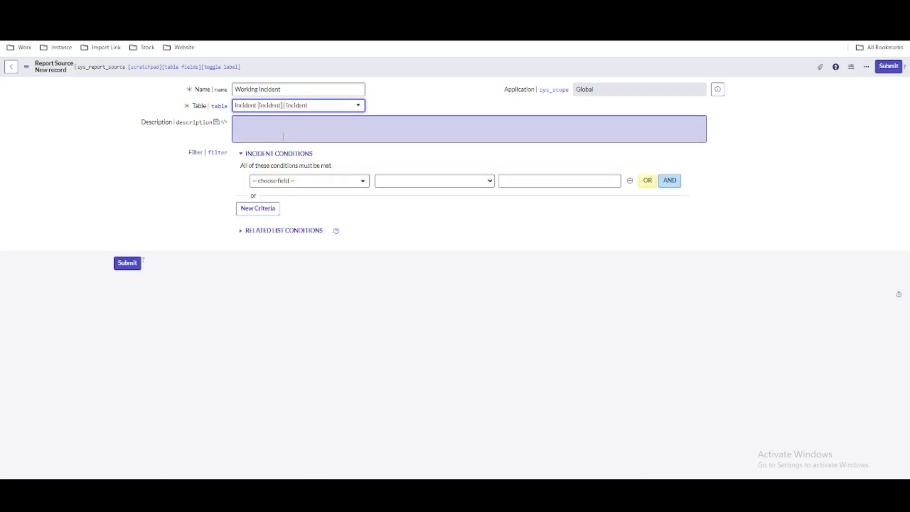
Filter the report source to State is one of New, In Progress or On Hold, and submit it.
click(305, 182)
text(sta)
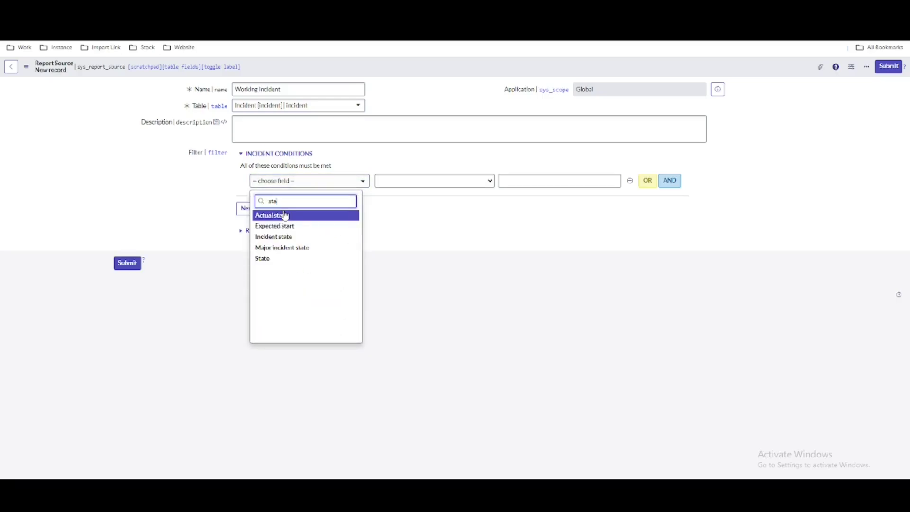
click(264, 258)
click(415, 184)
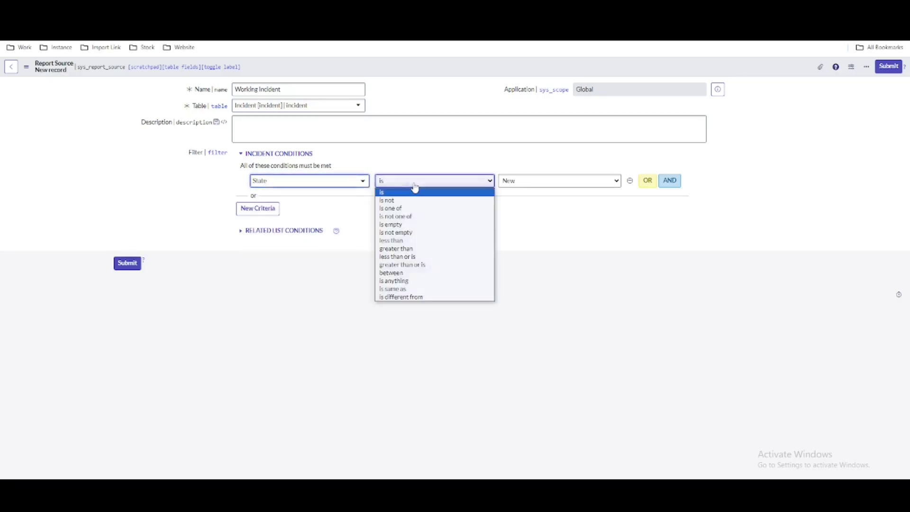
click(400, 209)
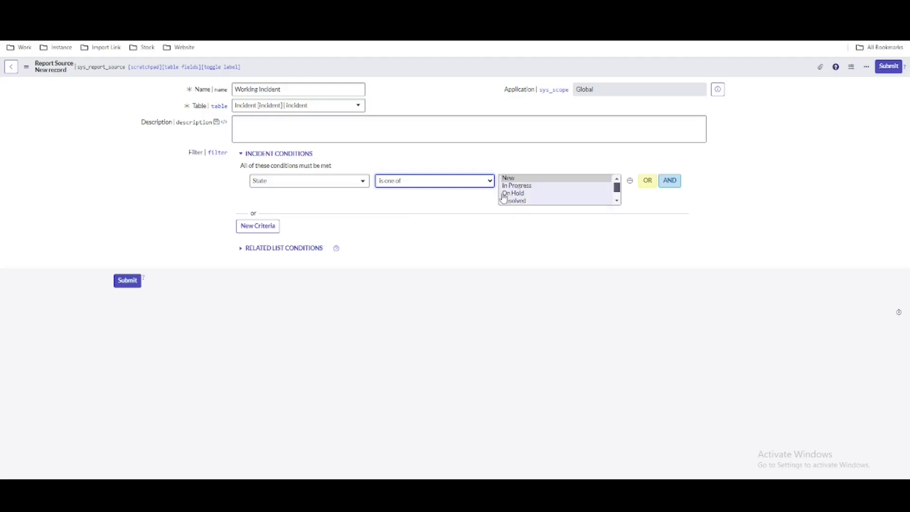
ctrl+click(519, 186)
scroll(539, 201, down, 1)
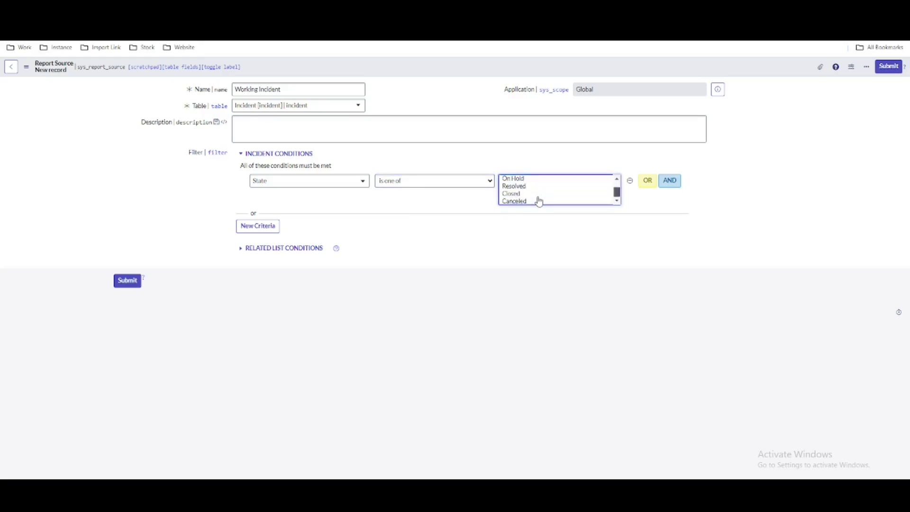
scroll(539, 201, up, 1)
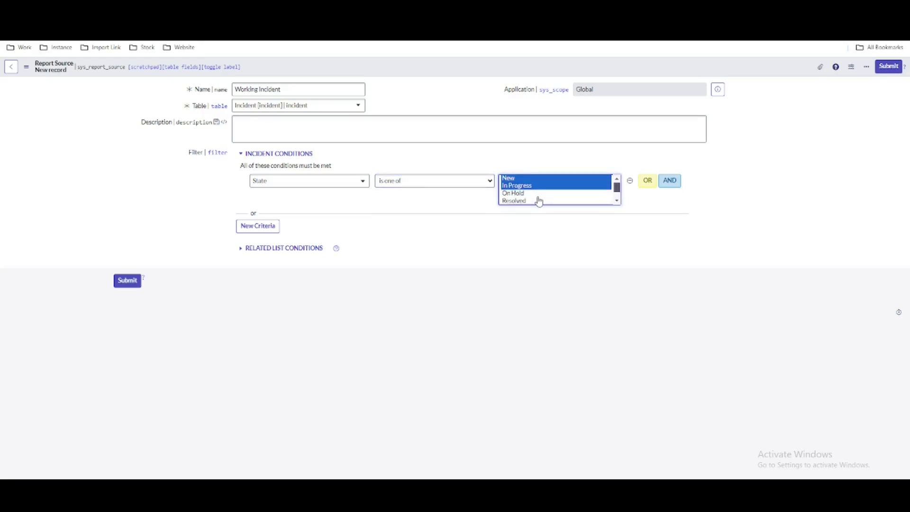
scroll(539, 202, down, 1)
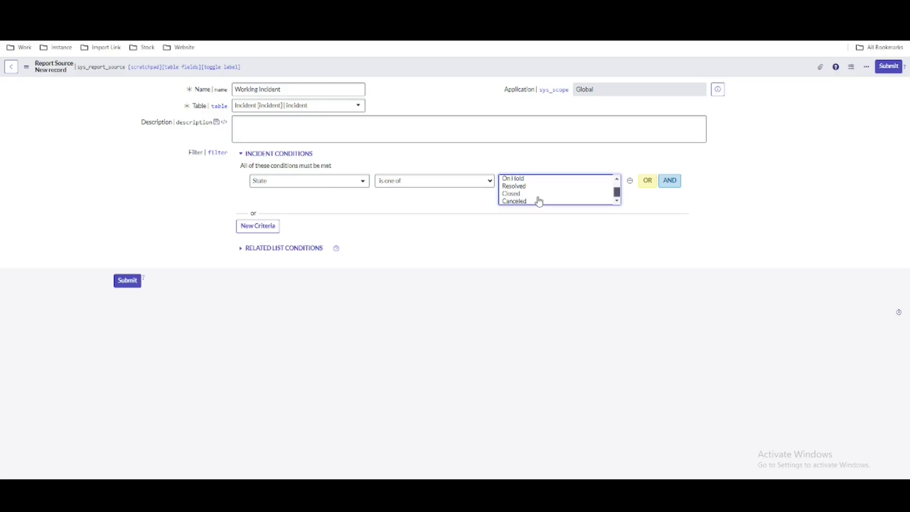
scroll(539, 202, up, 1)
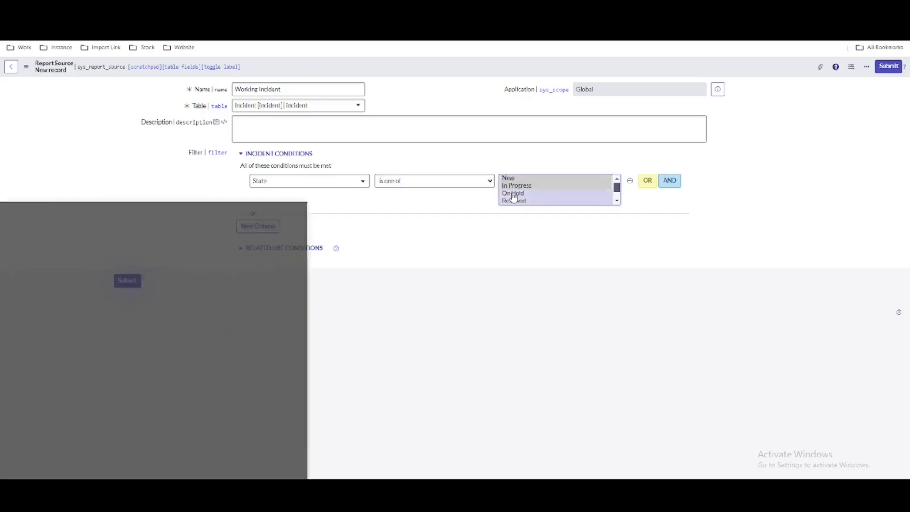
ctrl+click(514, 194)
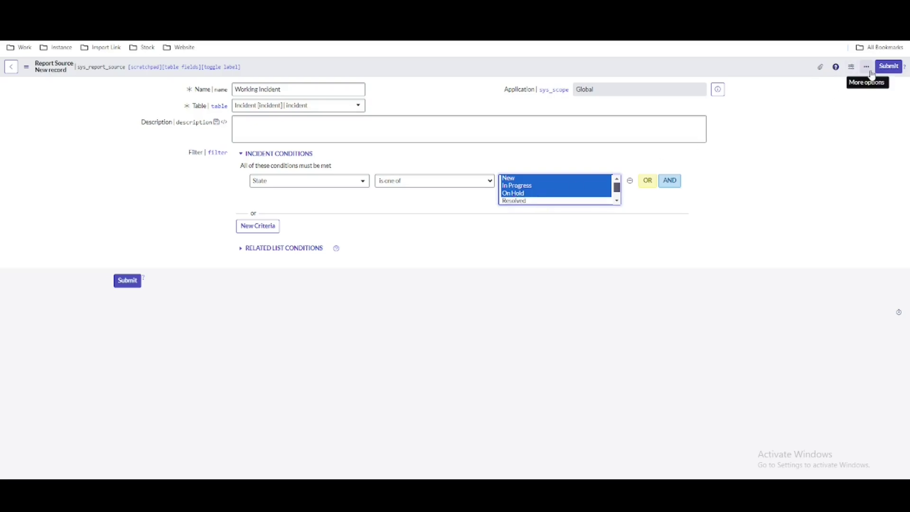
click(889, 67)
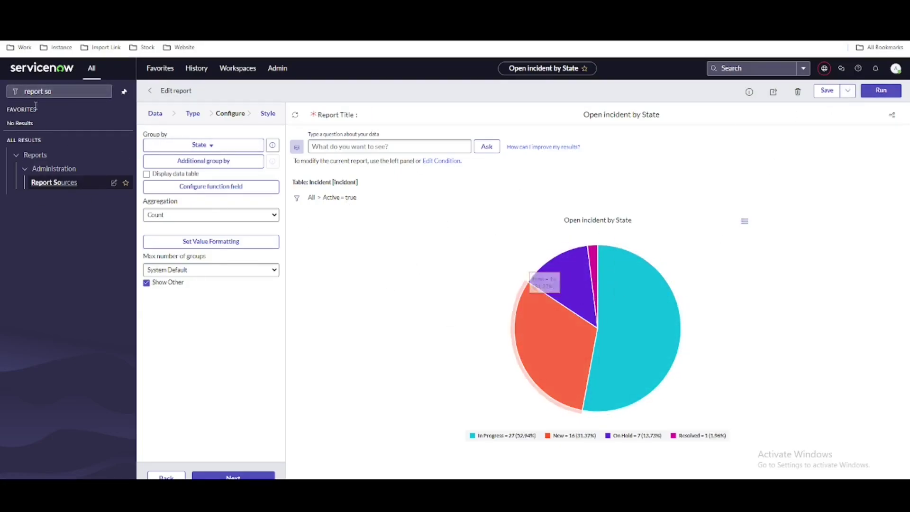
Change the source type of the Open incident by State report to Data source.
click(159, 119)
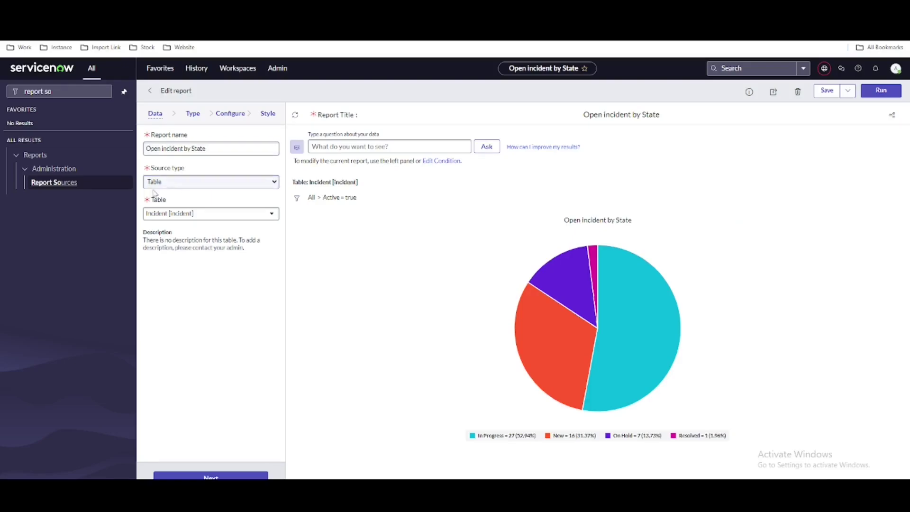
click(170, 182)
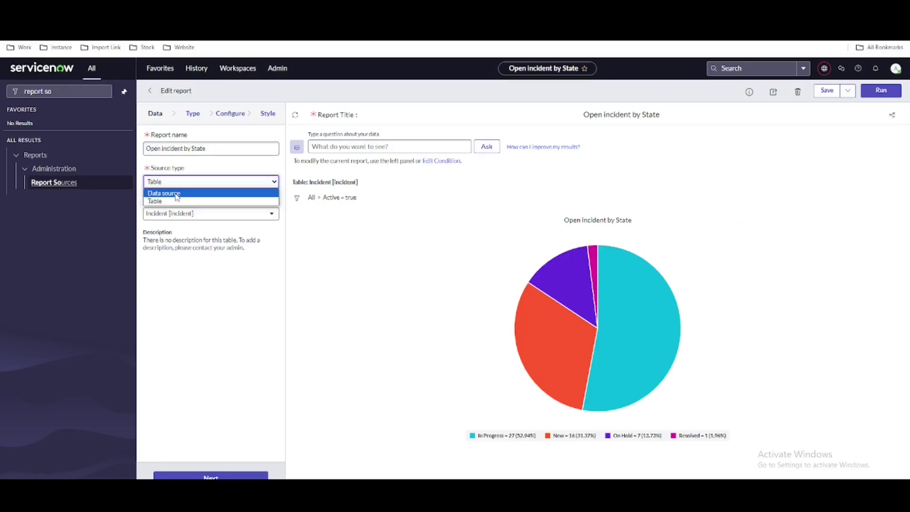
click(177, 194)
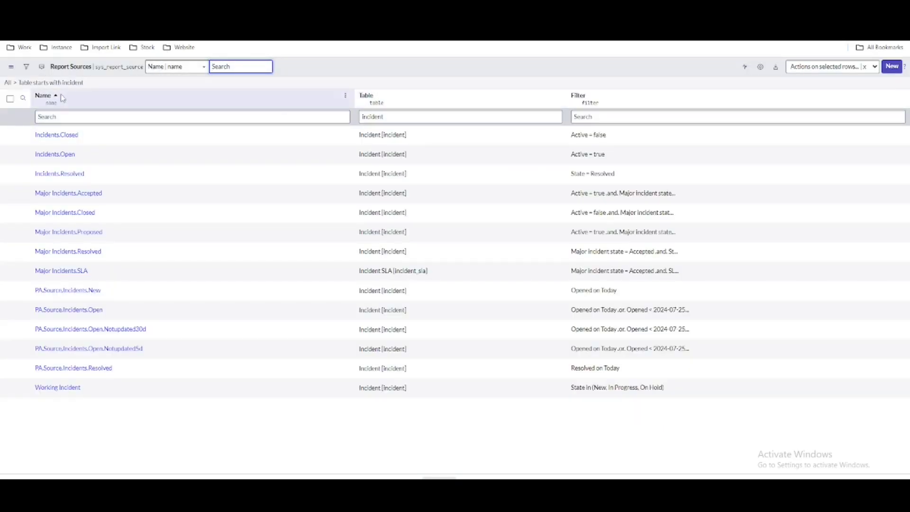
Add the Created column to the Report Sources list and sort the list by newest creation date.
click(760, 67)
double_click(353, 125)
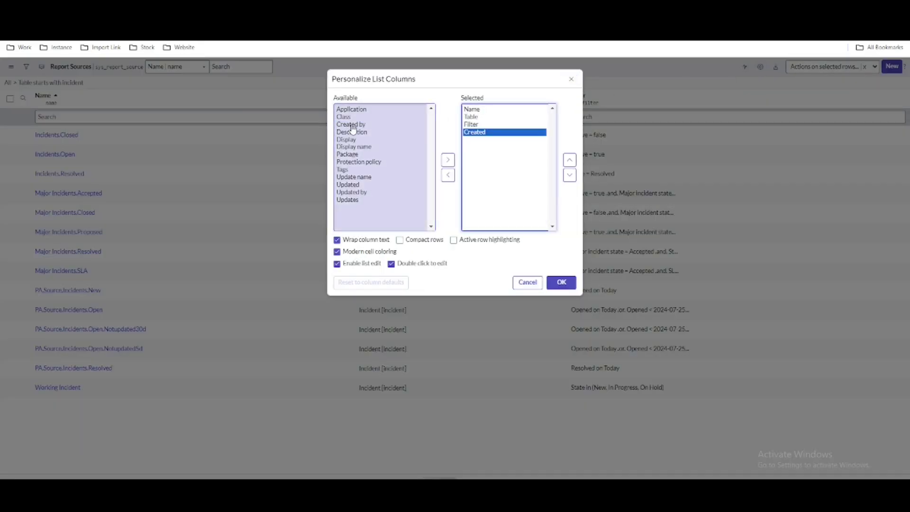
click(553, 283)
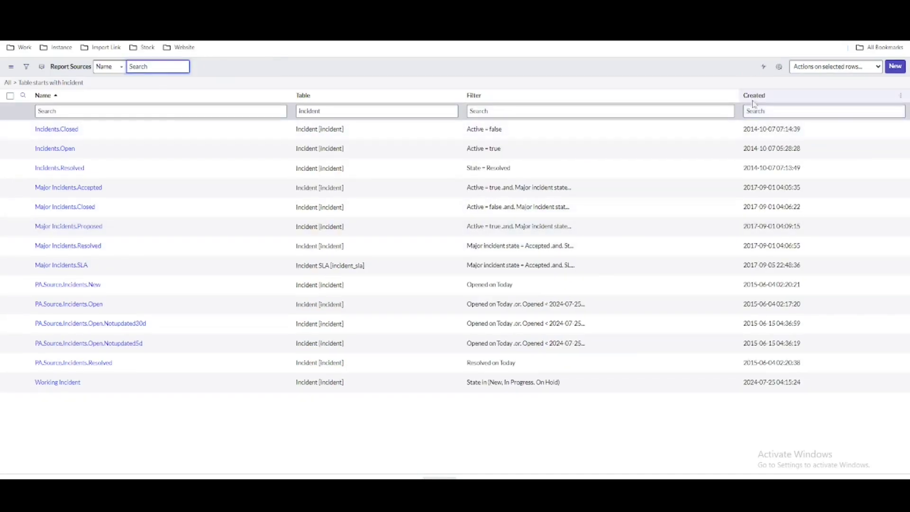
click(755, 96)
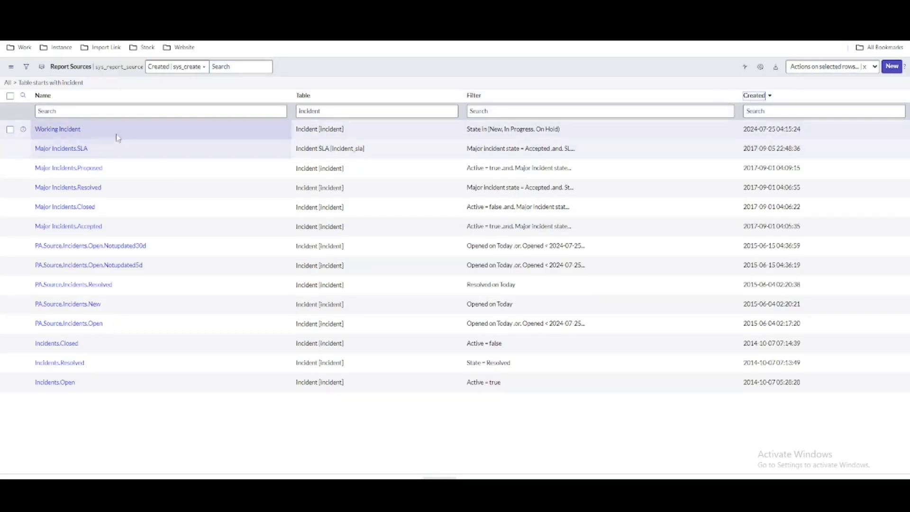
Copy the Working Incident source name, select that data source for the Open incident by State report, and run the report.
drag(82, 130, 35, 129)
key(ctrl+c)
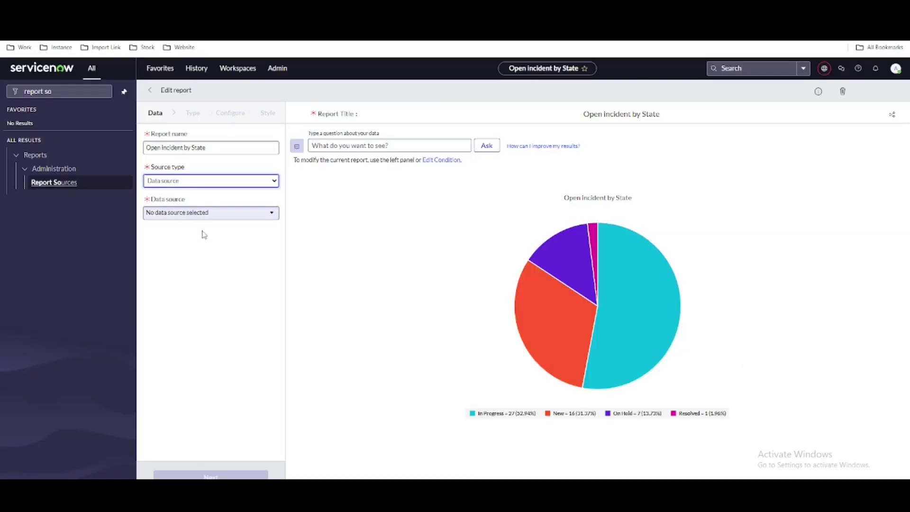
click(206, 214)
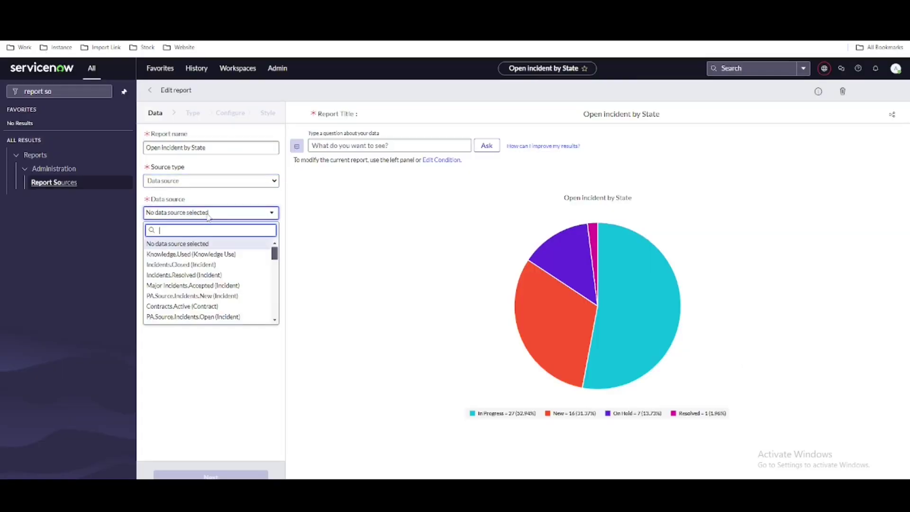
key(ctrl+v)
click(212, 244)
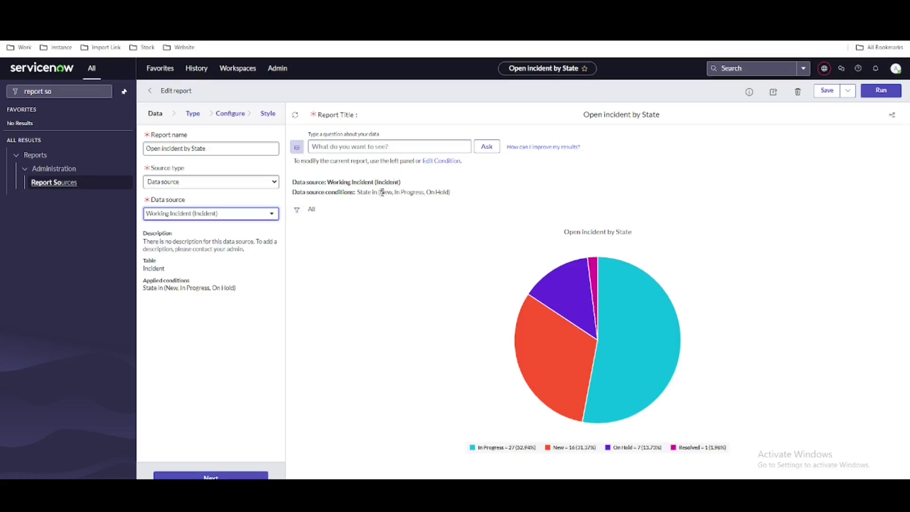
click(880, 90)
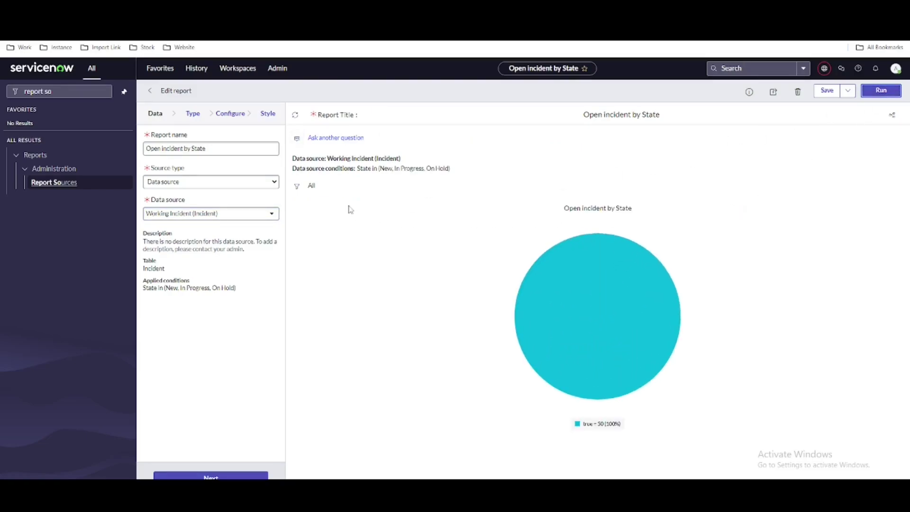
Open the report's additional filter conditions and search the condition fields for assi.
click(298, 186)
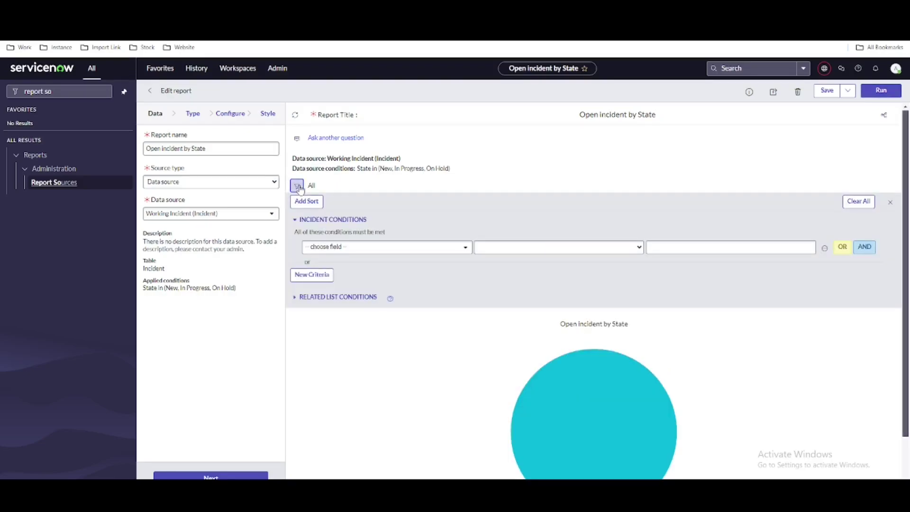
click(419, 255)
text(assi)
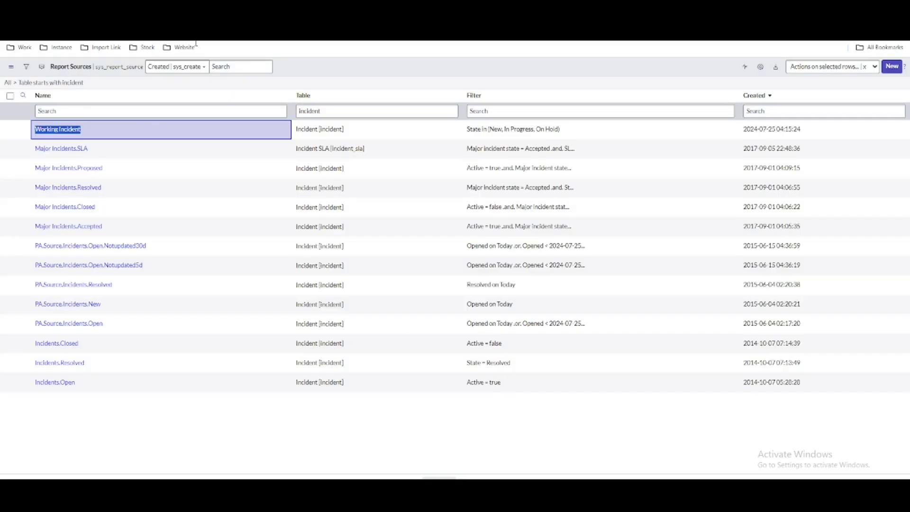
Open the Working Incident record from the Report Sources list.
triple_click(69, 133)
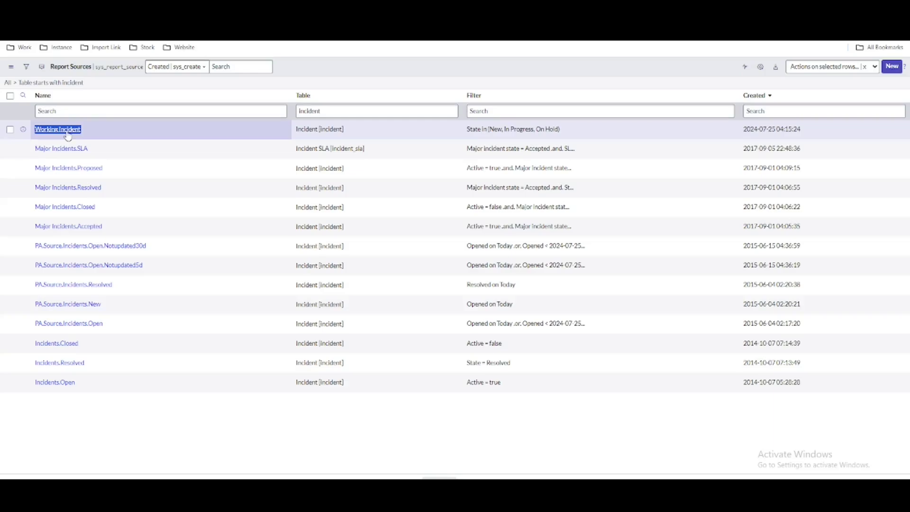
click(68, 133)
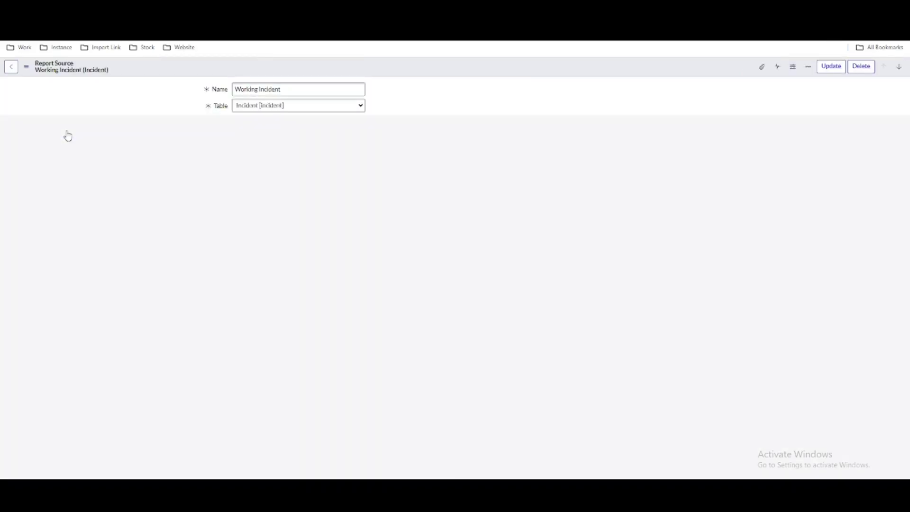
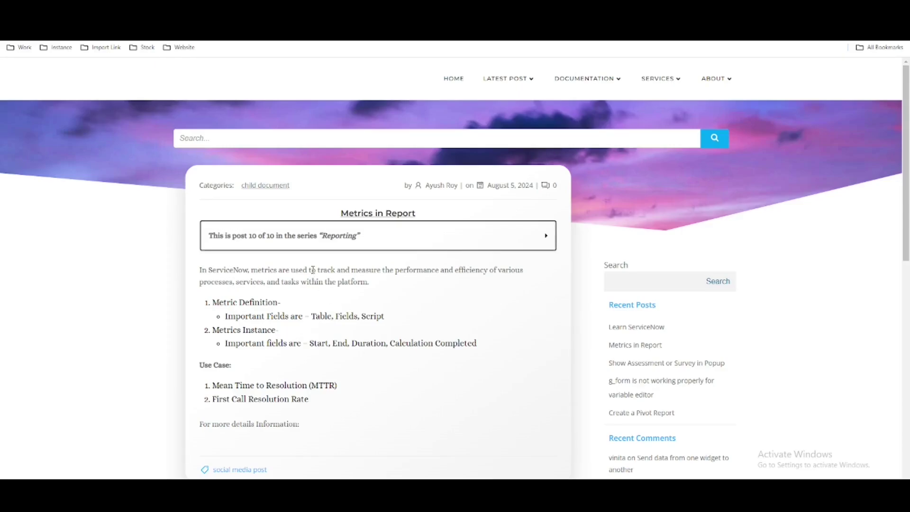
drag(312, 270, 513, 274)
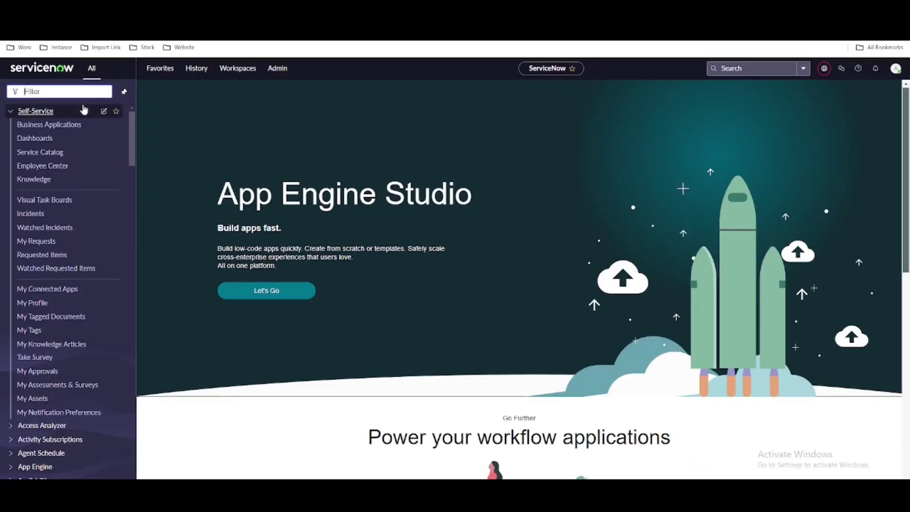
Open the list of open problems and open record PRB0007601 about being unable to send or receive emails.
text(c)
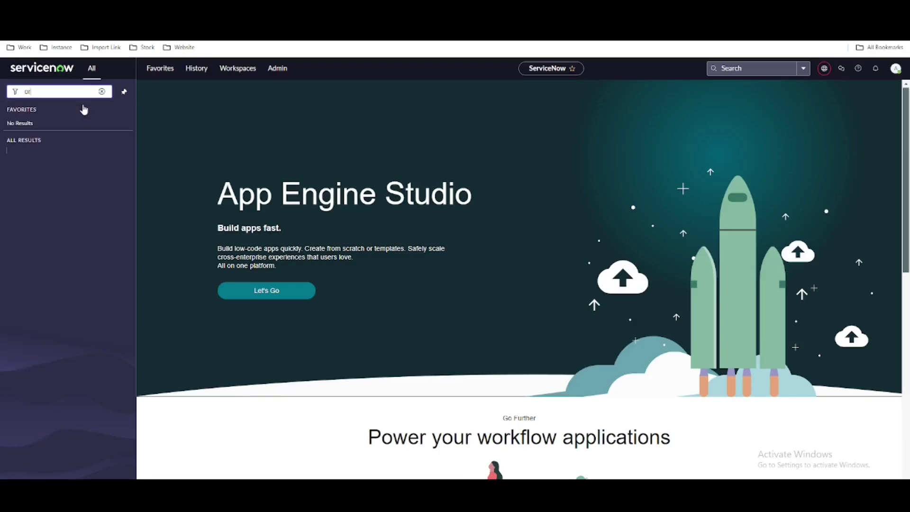
key(BackSpace)
key(BackSpace)
text(pro)
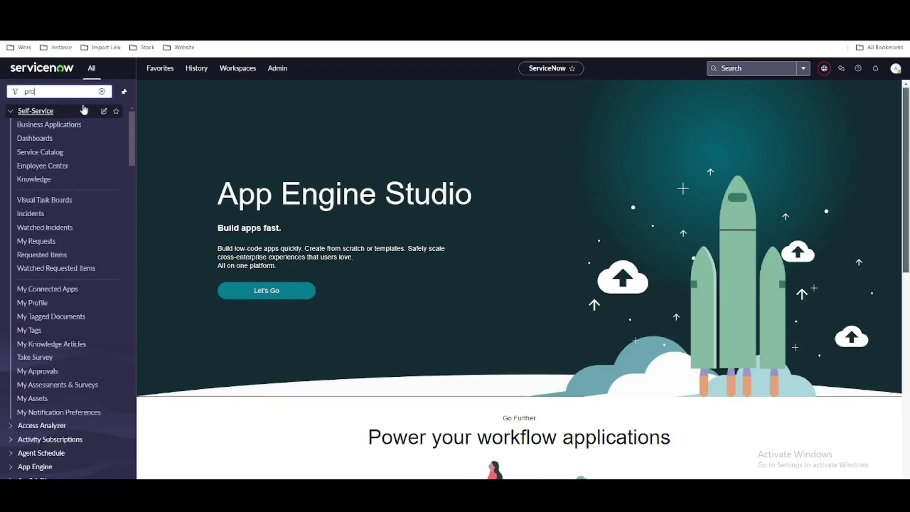
text(bl)
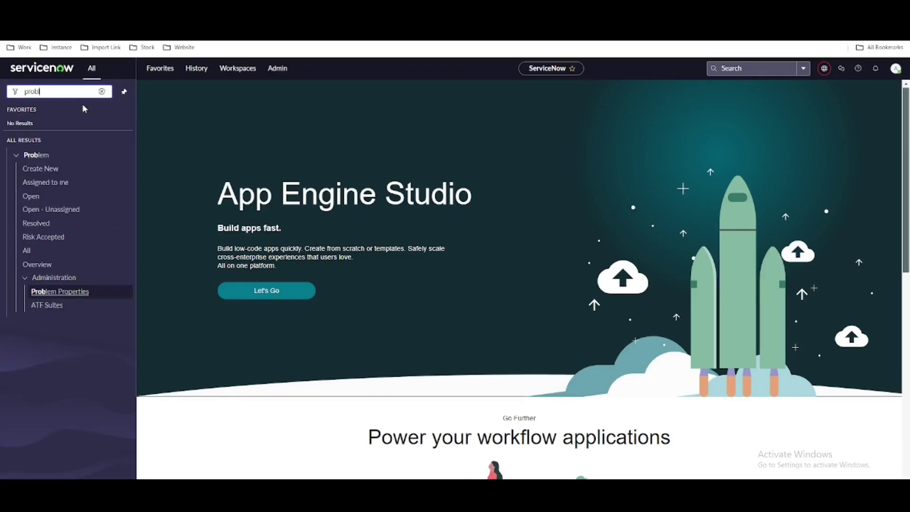
text(em)
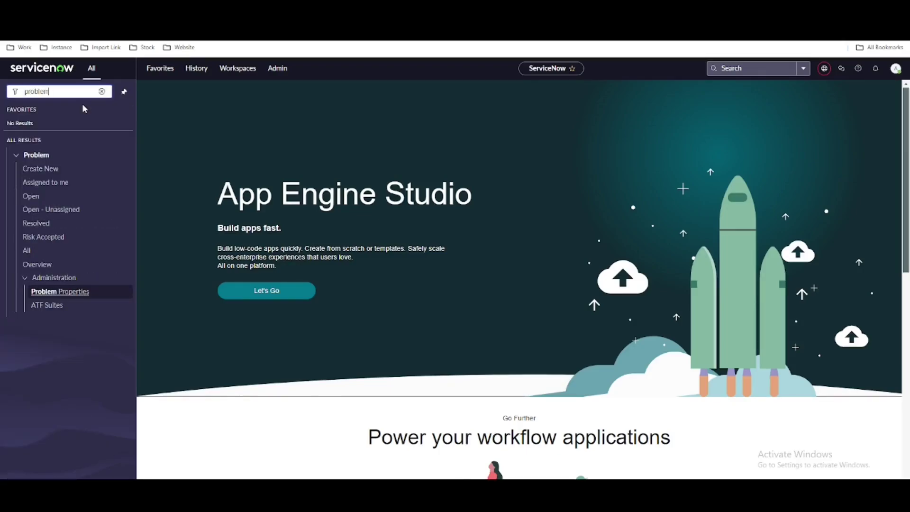
click(55, 195)
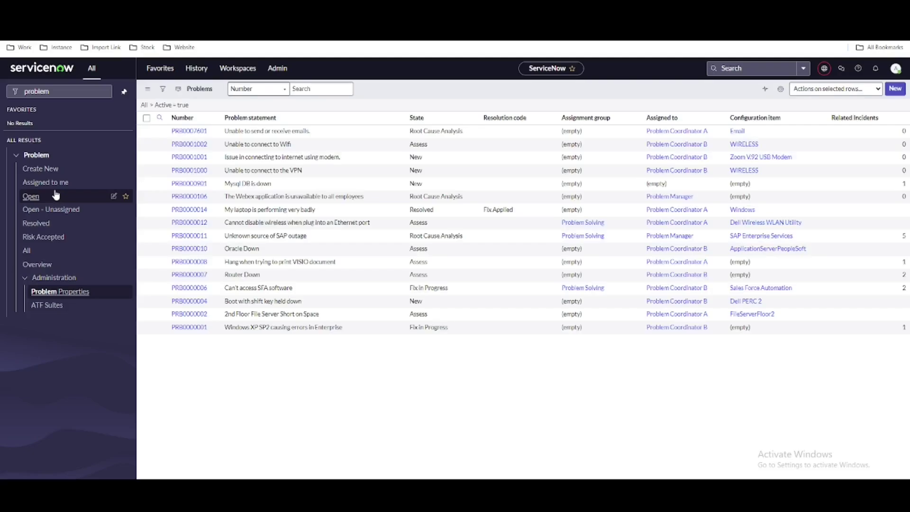
click(192, 131)
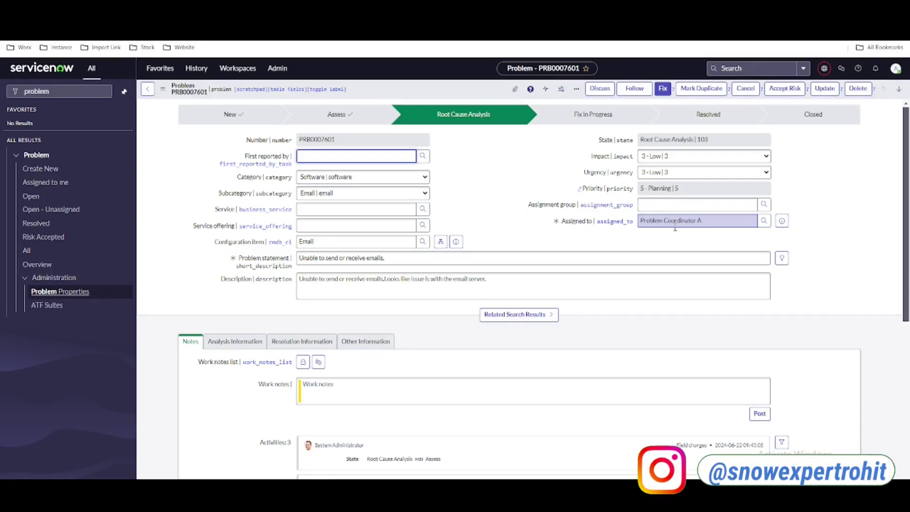
Try shortening the problem's Assigned to value to Problem Coordinator, and review the record's activity history and related incidents.
click(300, 280)
drag(300, 280, 402, 283)
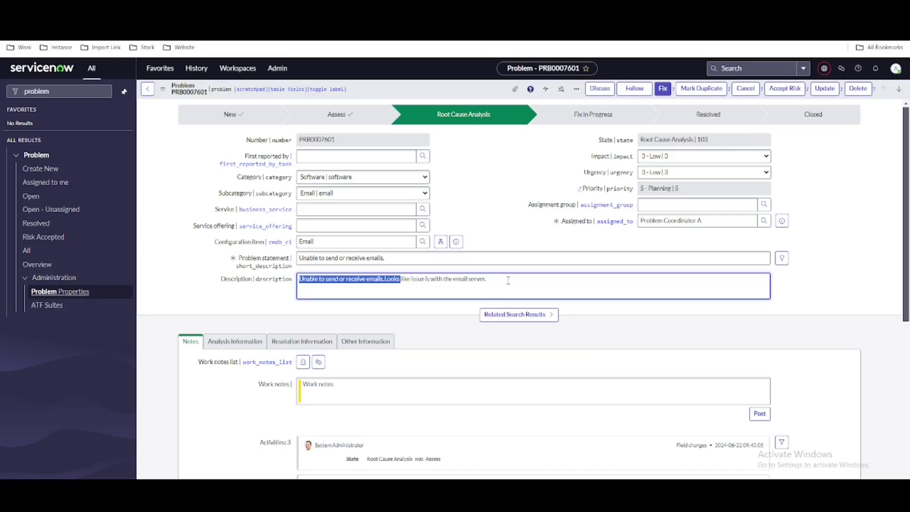
click(739, 220)
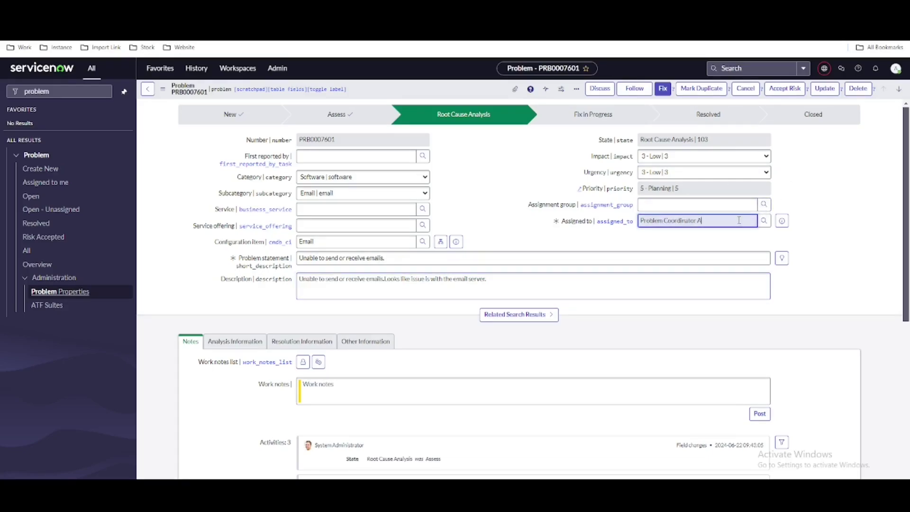
key(BackSpace)
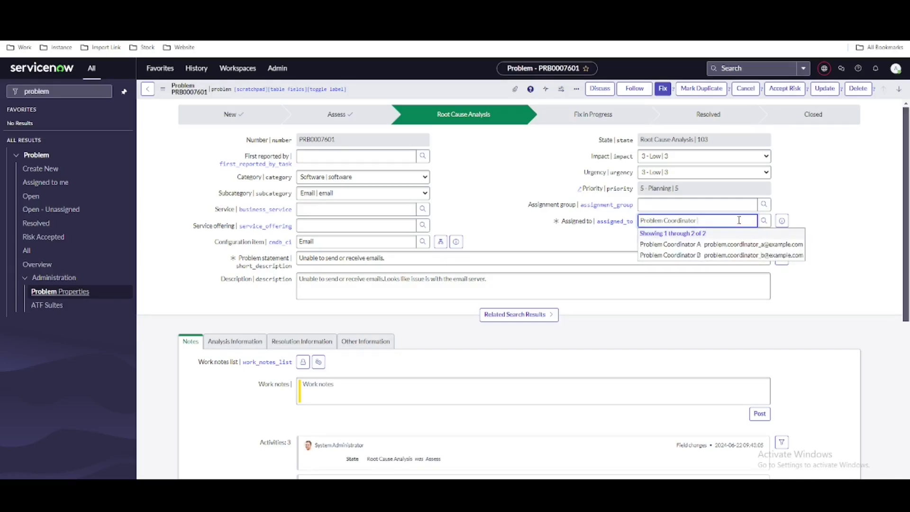
click(531, 186)
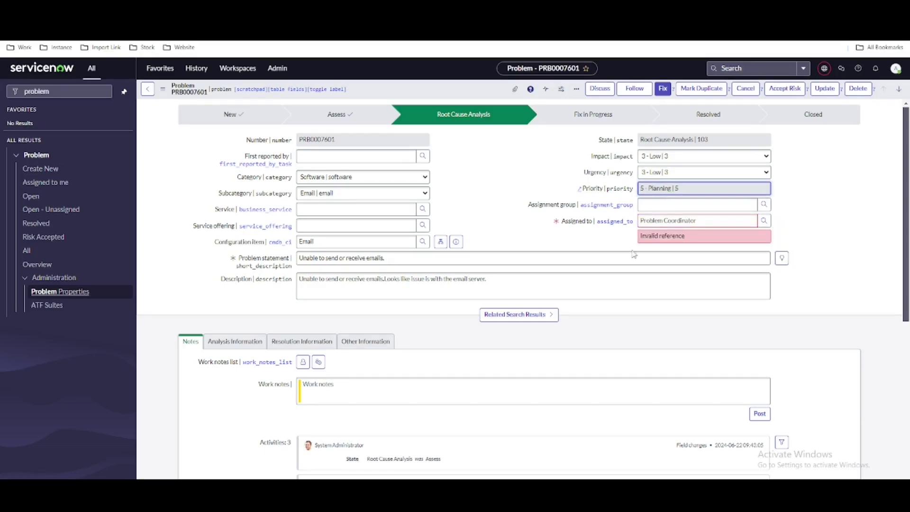
scroll(641, 254, down, 6)
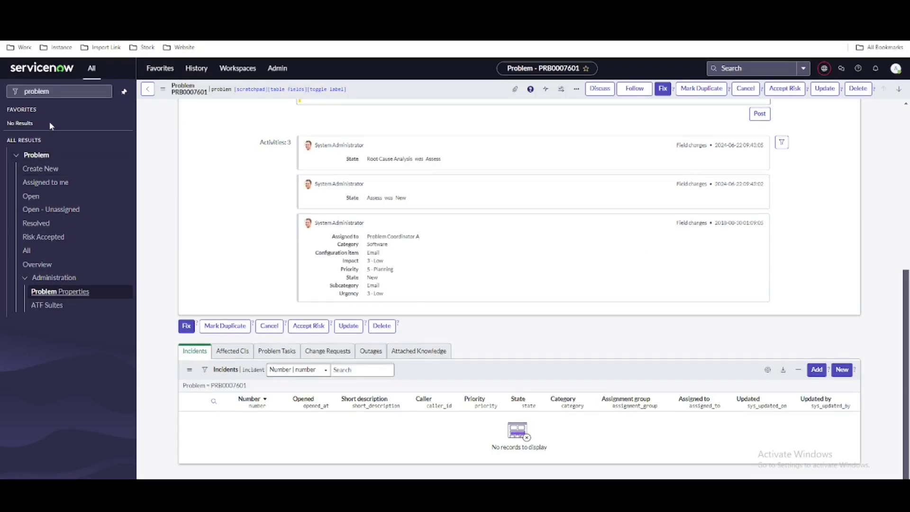
Open the metric definitions list, filter it to the Problem table, and review the listed definitions.
drag(57, 91, 2, 97)
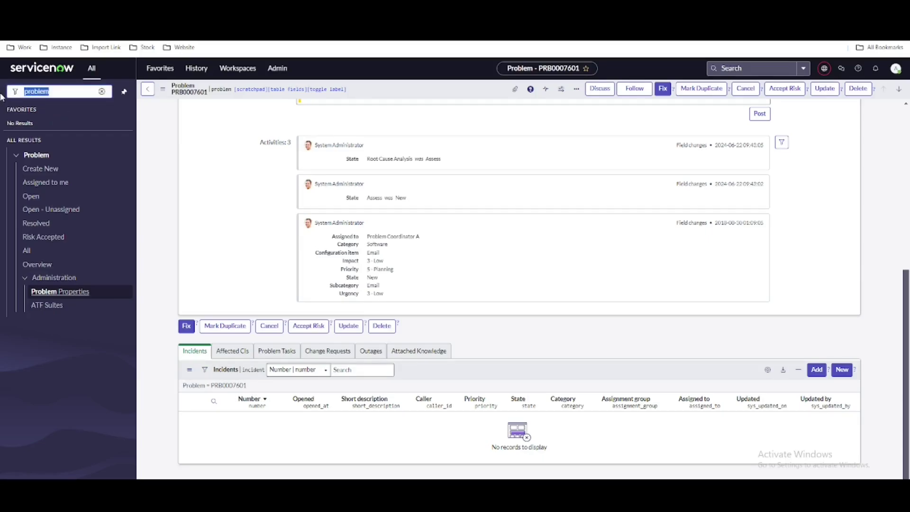
text(metr)
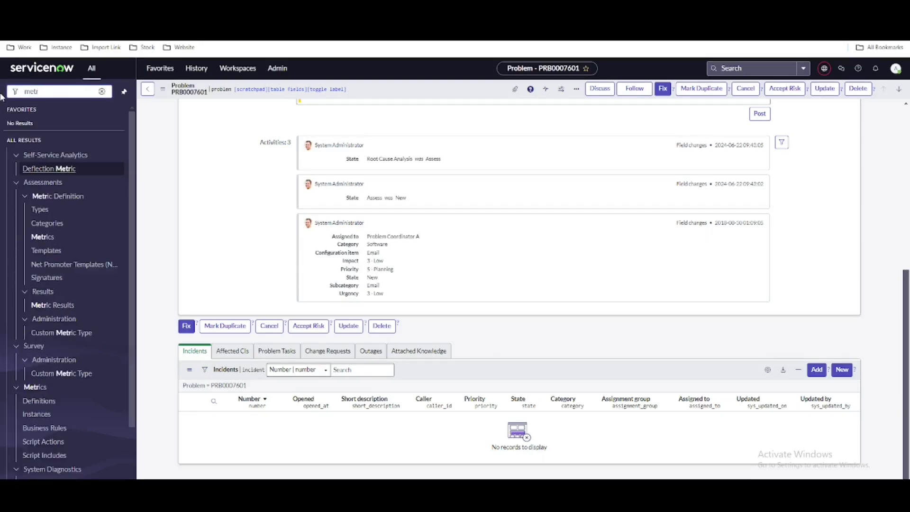
text(ic)
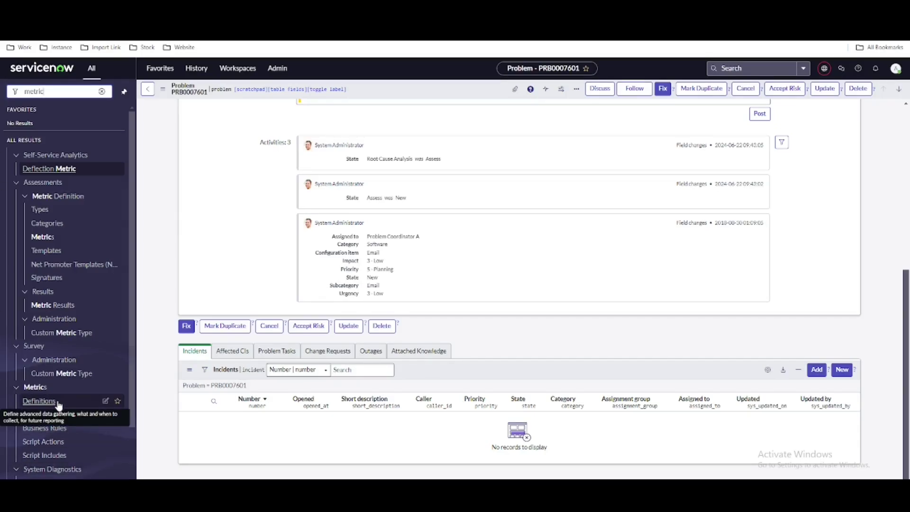
click(39, 401)
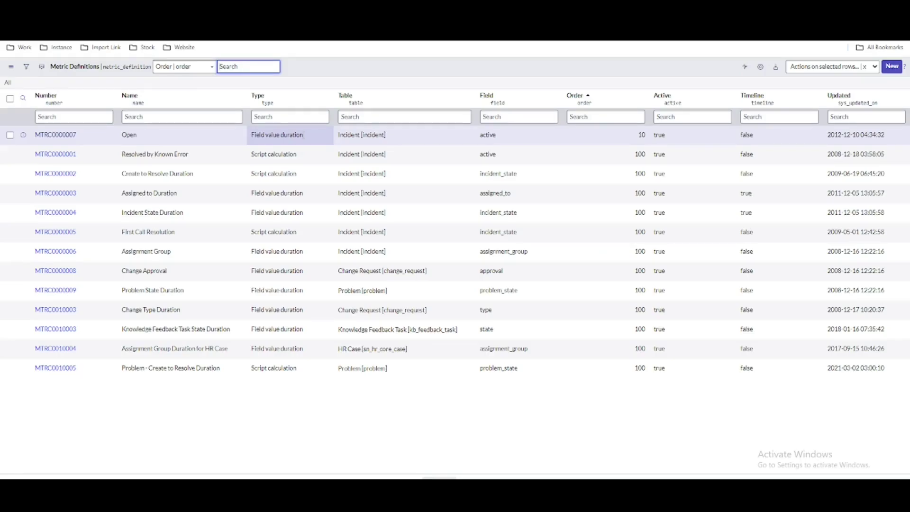
right_click(363, 373)
click(376, 384)
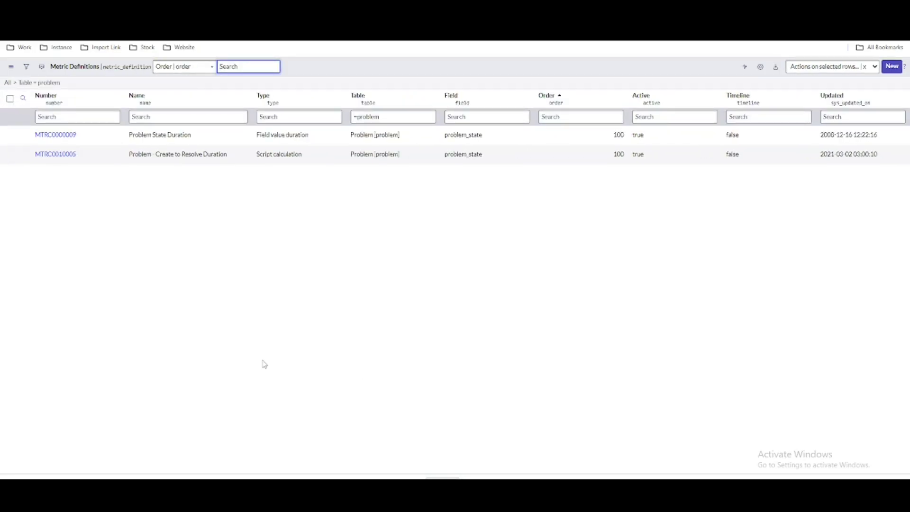
click(368, 134)
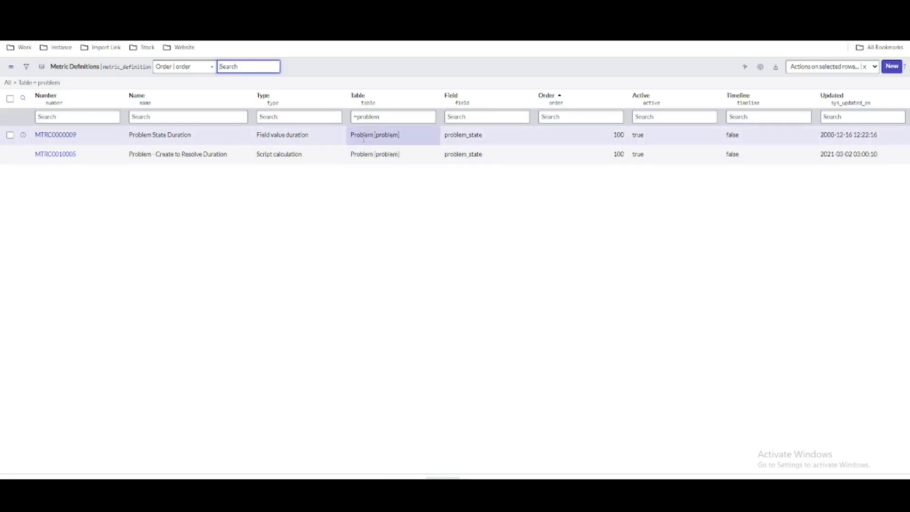
click(327, 144)
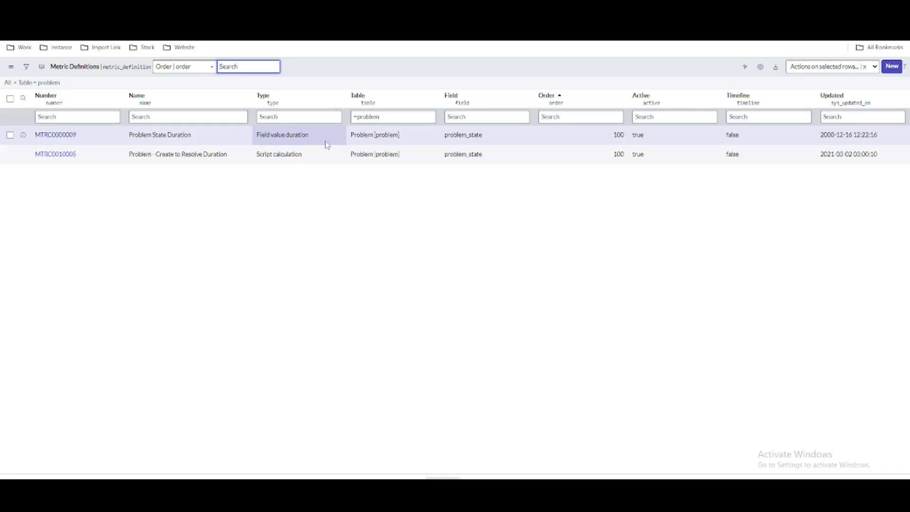
click(140, 142)
click(147, 157)
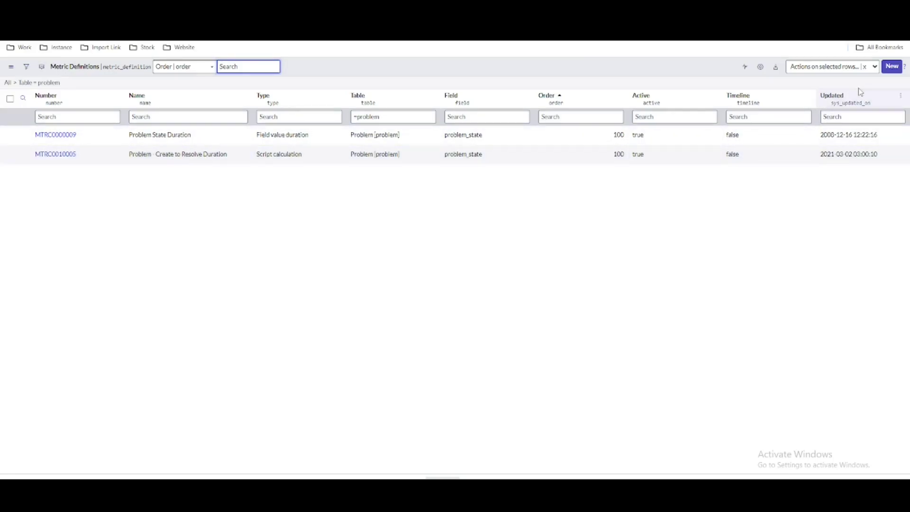
Start a new metric definition for the Problem table, tracking the Assigned to field and named Assignedto Duration.
click(885, 71)
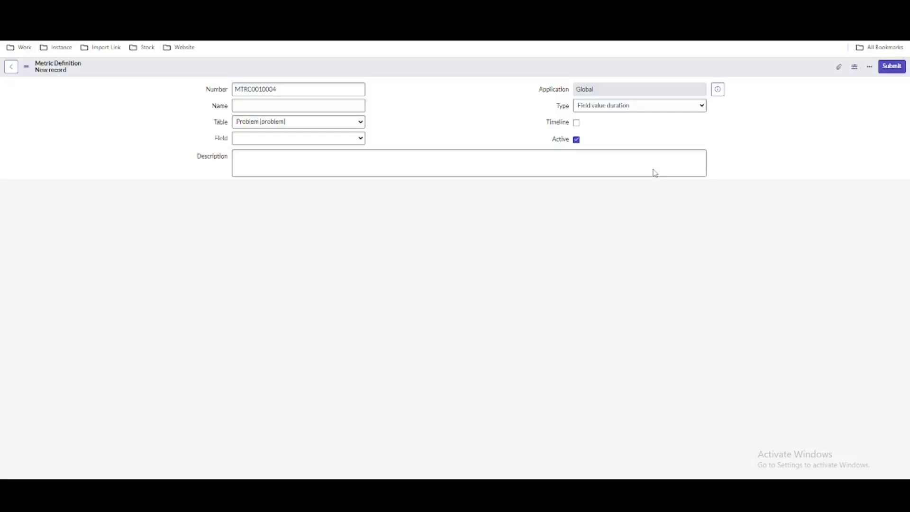
click(653, 168)
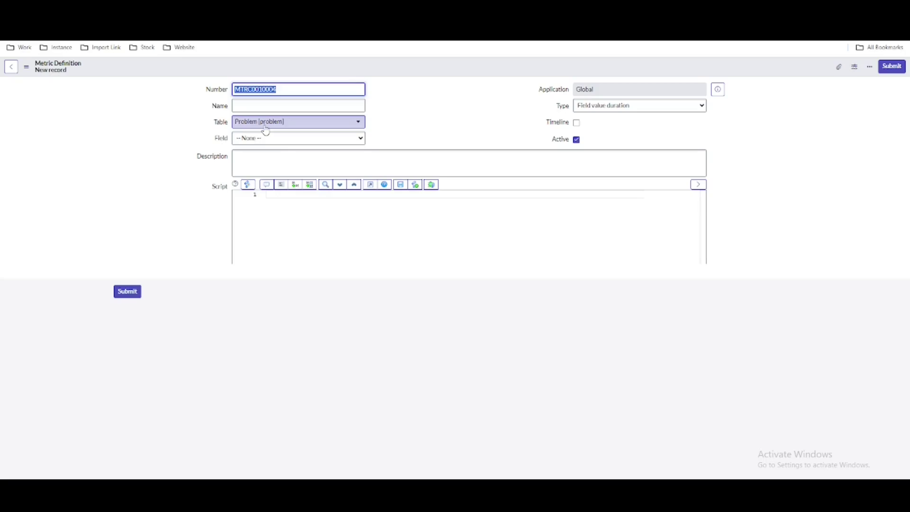
click(279, 141)
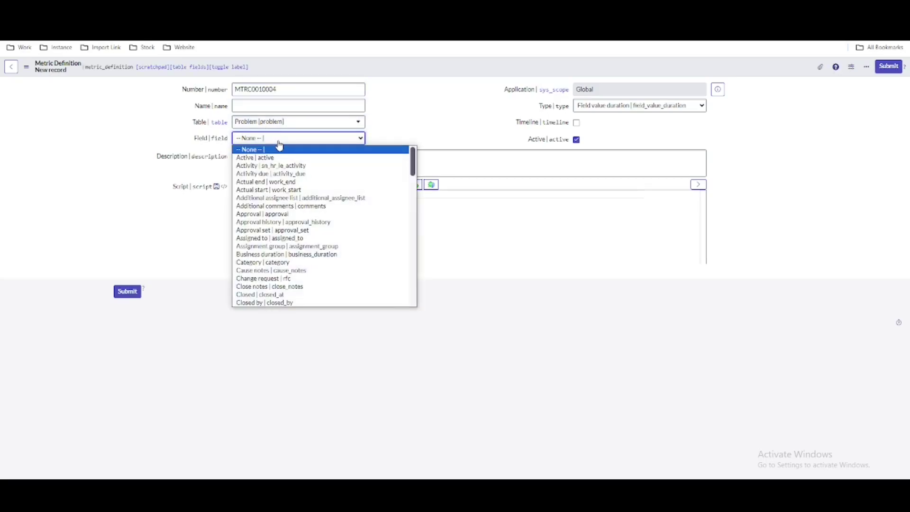
text(assigned_to)
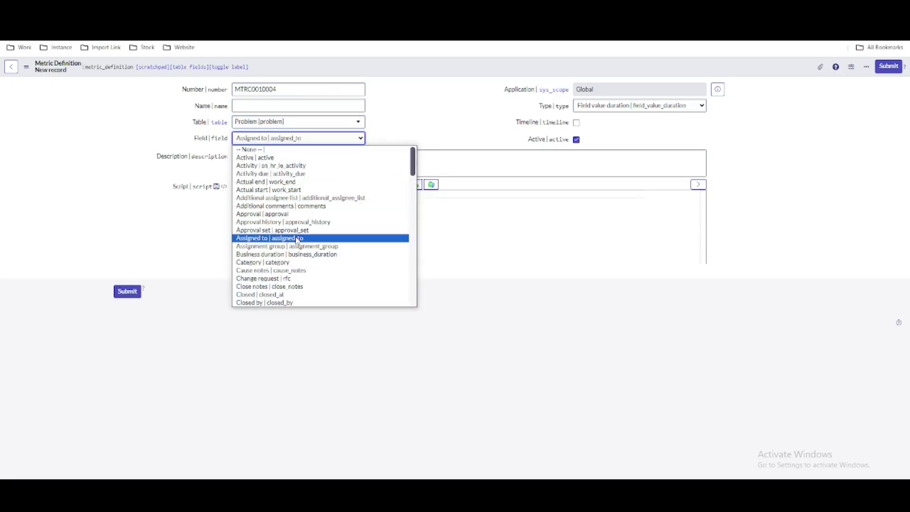
click(287, 238)
click(285, 106)
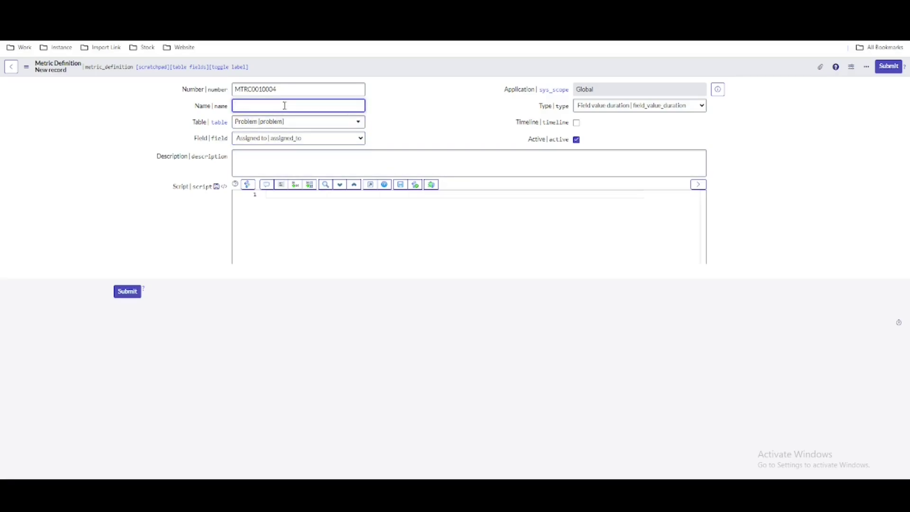
text(Assignedto Duration)
Check the metric type choices, keep Field value duration, and save the metric definition.
right_click(422, 71)
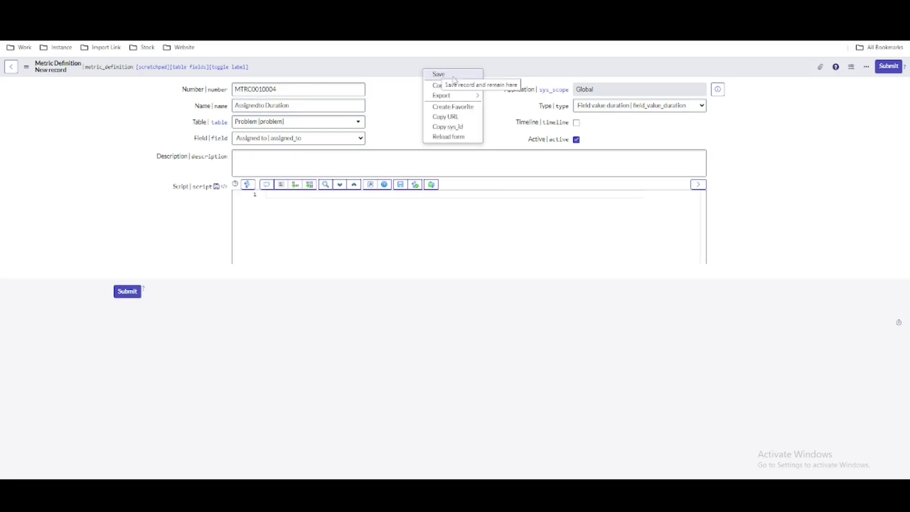
mouse_move(453, 85)
click(495, 67)
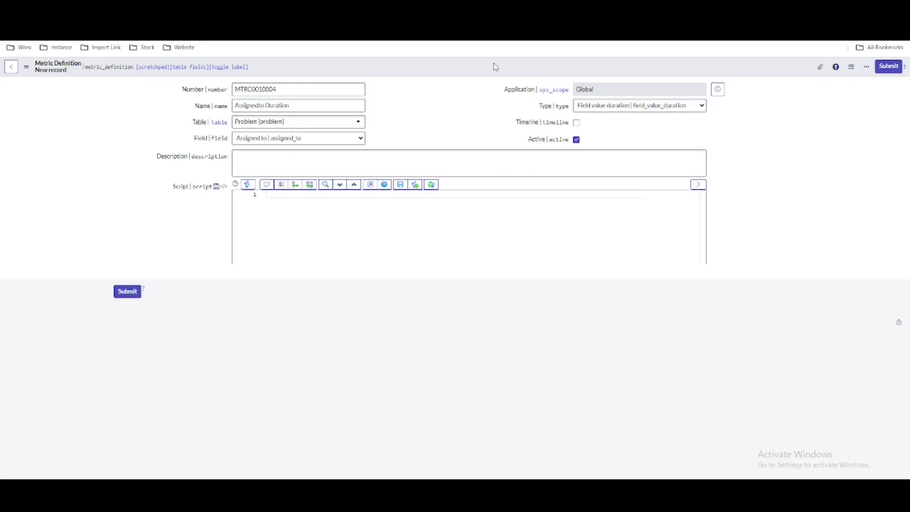
click(594, 112)
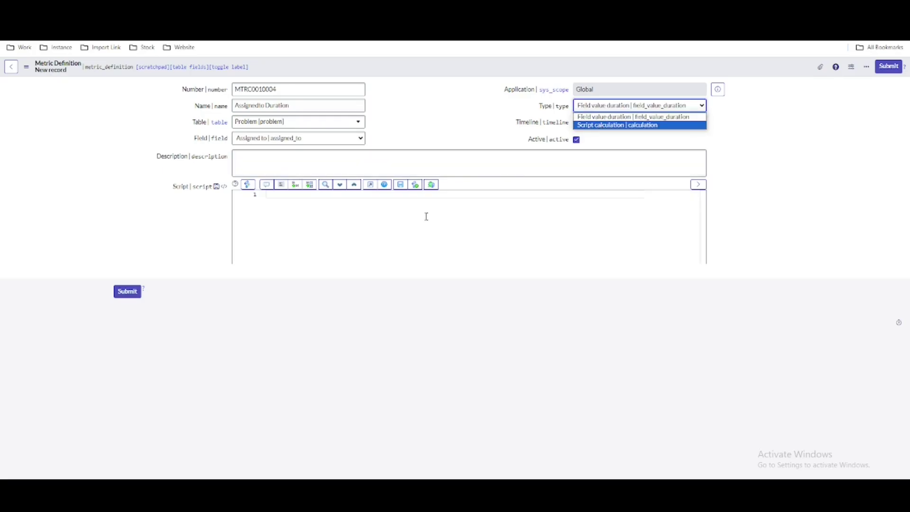
click(487, 114)
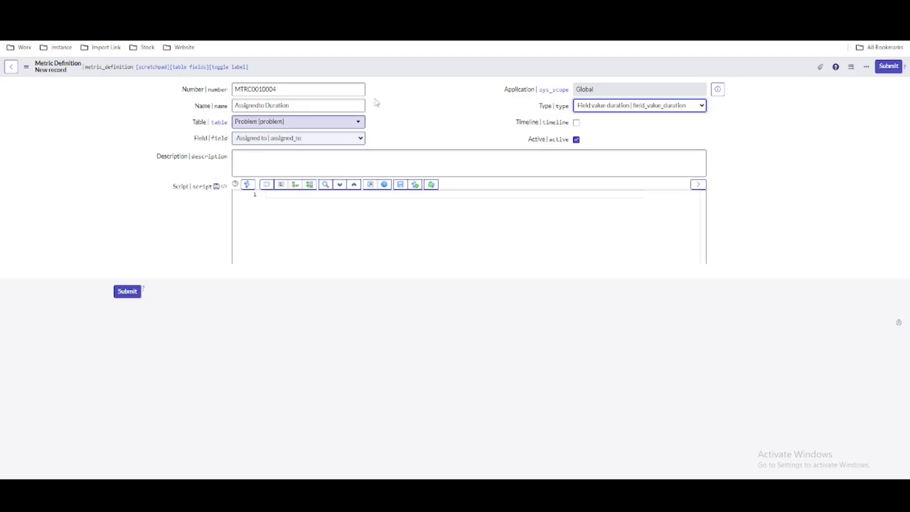
click(443, 68)
right_click(442, 65)
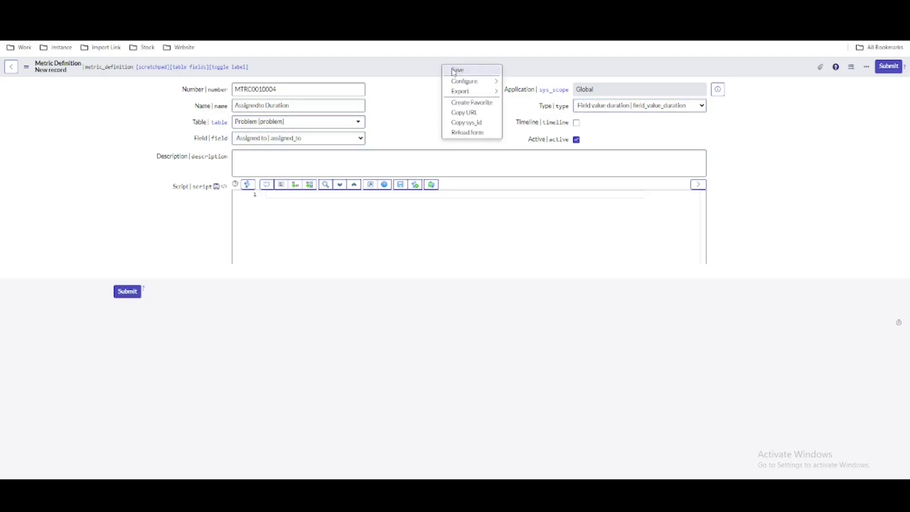
click(456, 70)
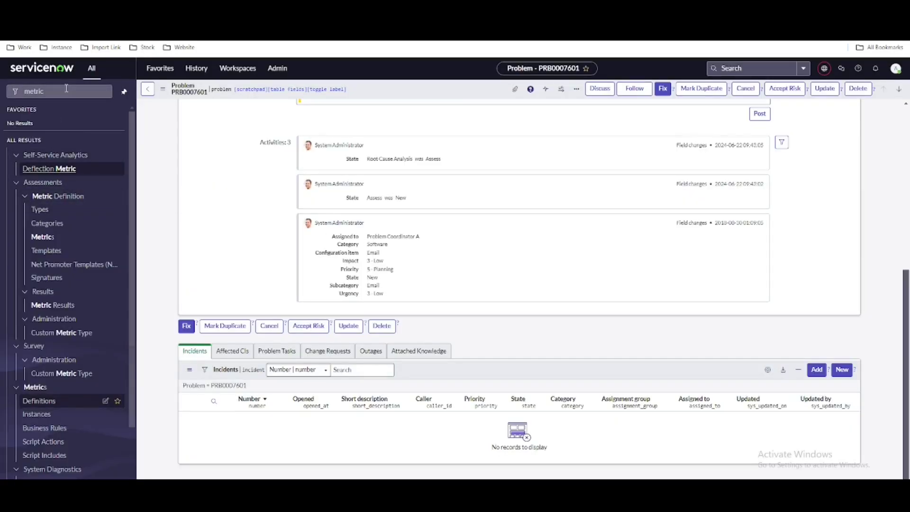
Start a new problem record and enter demo 1 as its problem statement.
drag(66, 90, 3, 92)
text(problem)
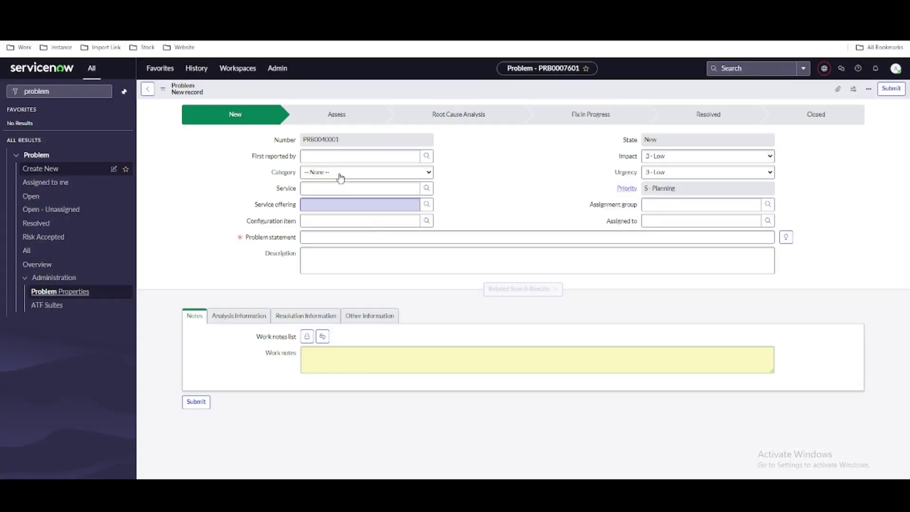
text(demo 1)
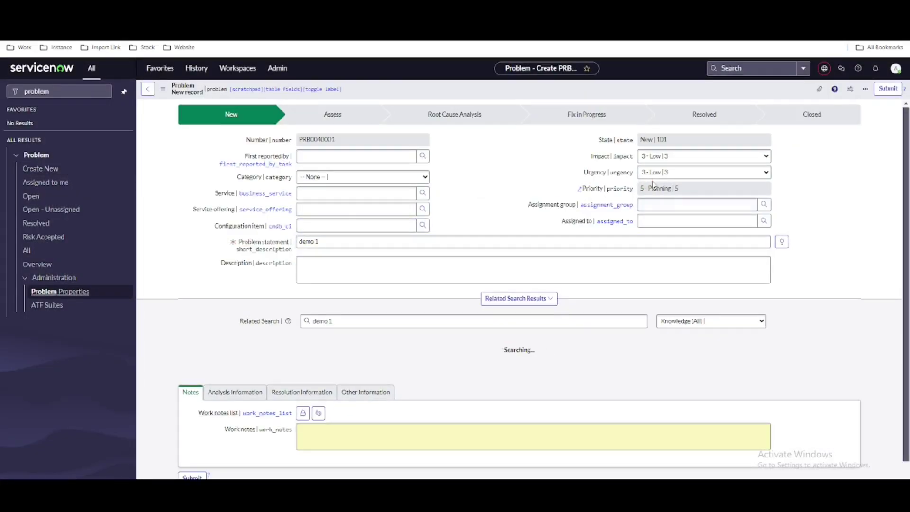
Assign the demo 1 problem to Problem Coordinator A and save the record.
click(663, 205)
click(664, 220)
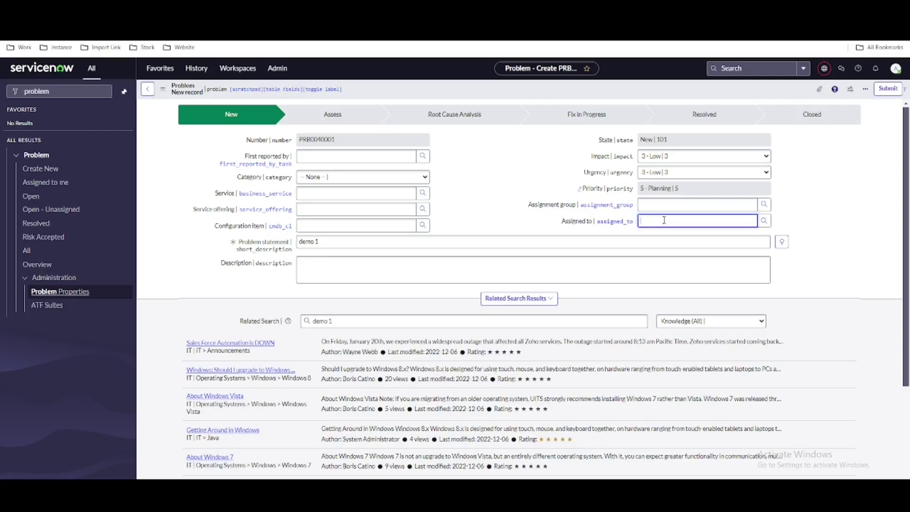
text(prob)
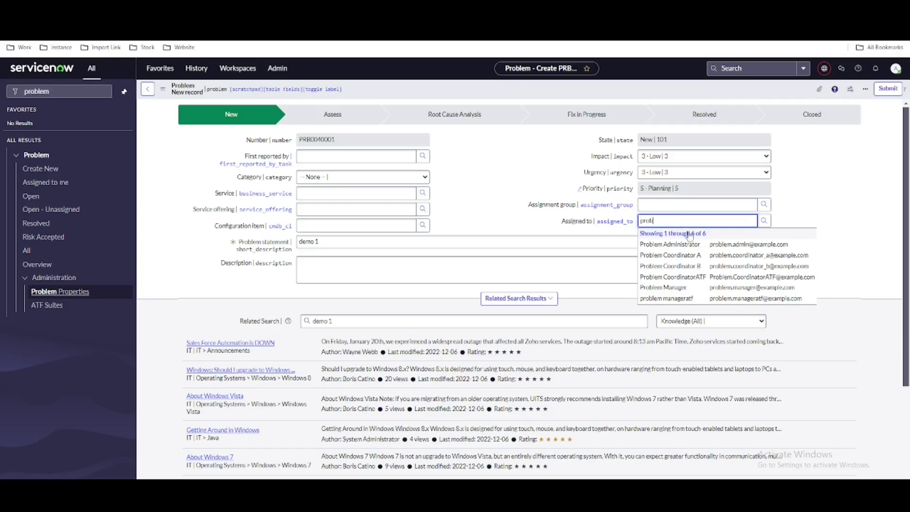
click(694, 255)
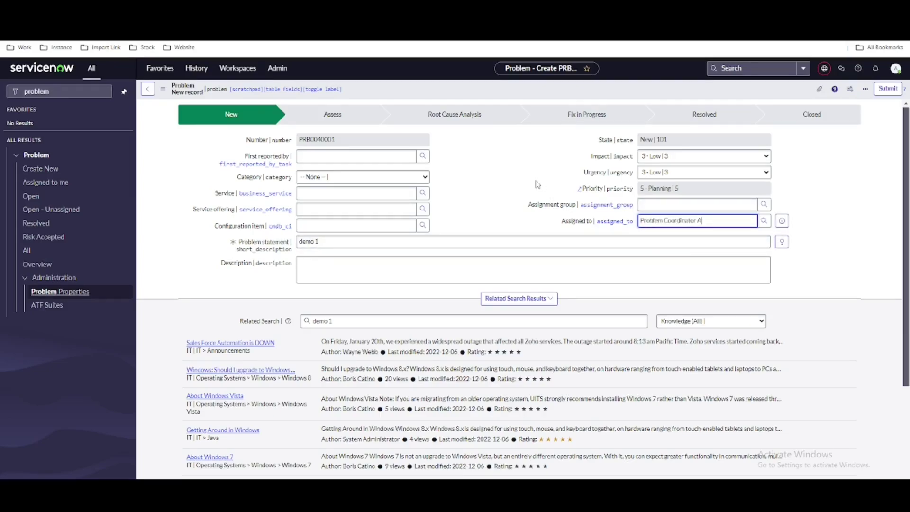
right_click(550, 95)
click(560, 99)
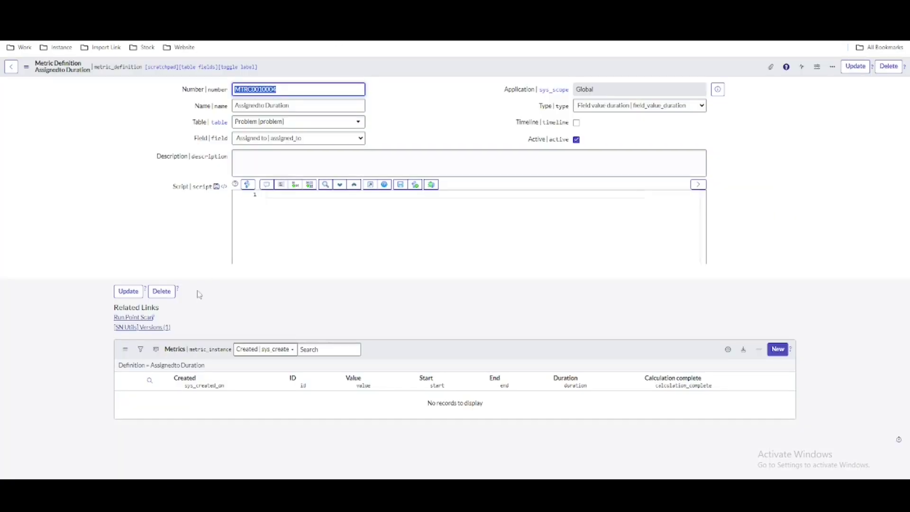
Refresh the metric instances of the Assignedto Duration definition and check the value recorded for the demo 1 problem.
click(169, 368)
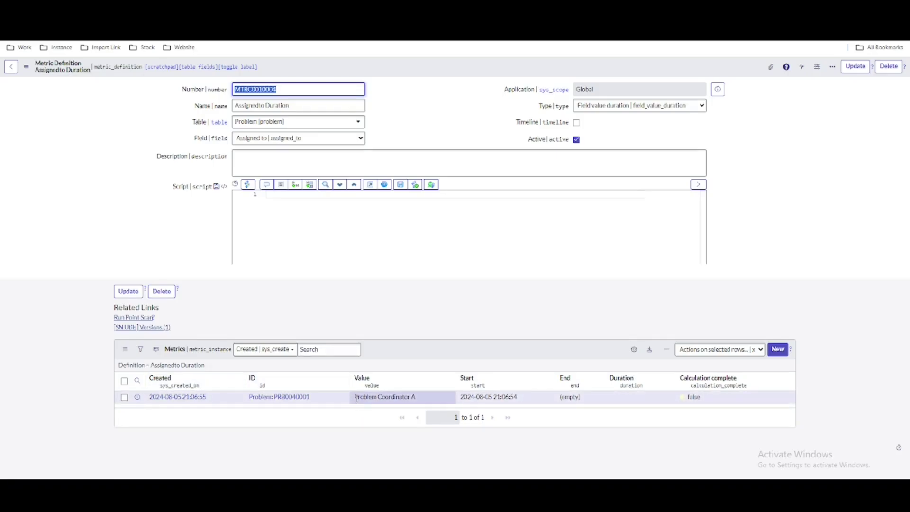
drag(355, 398, 418, 400)
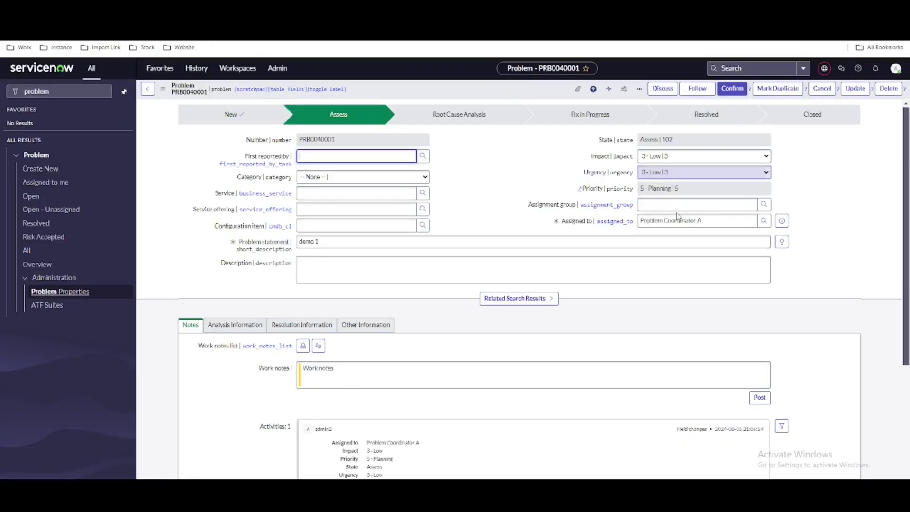
Reassign the demo 1 problem to Problem Coordinator B and save the record.
drag(702, 221, 628, 226)
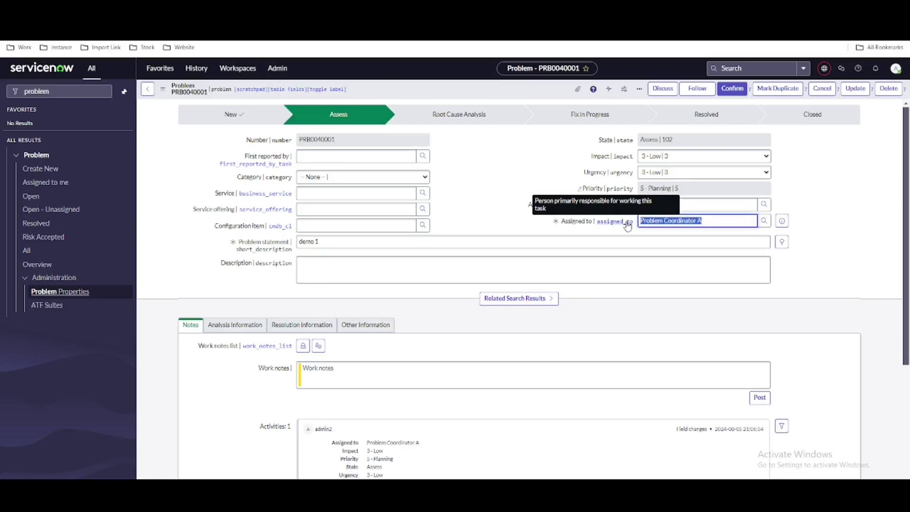
click(743, 220)
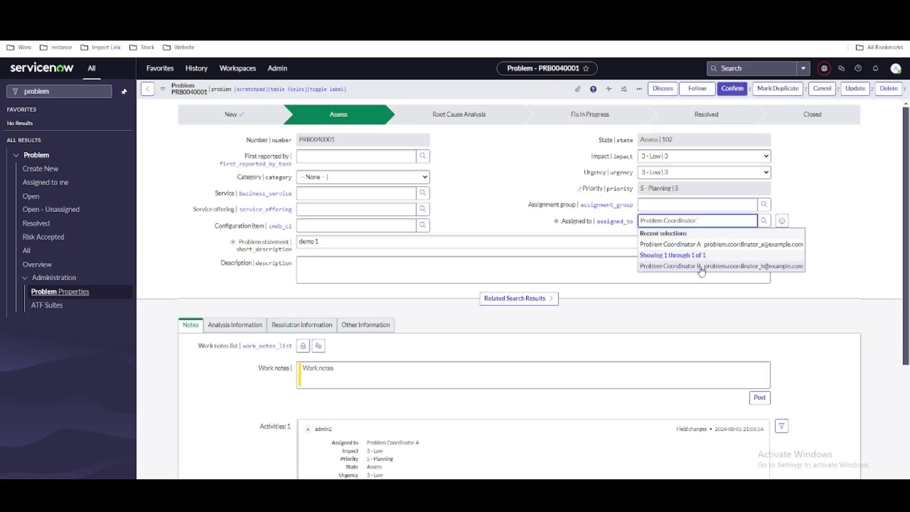
click(701, 266)
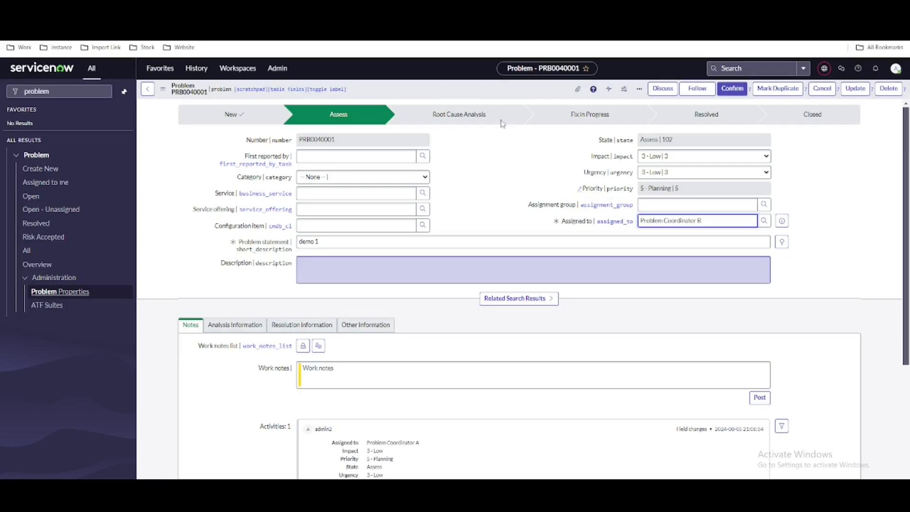
right_click(496, 95)
click(503, 98)
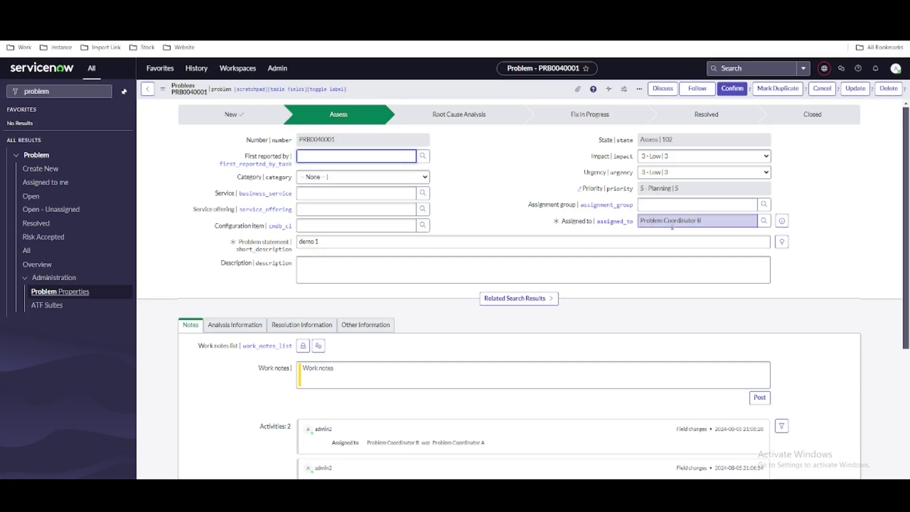
Refresh the Assignedto Duration metric instances, sort them by newest created, and review the start, end, duration and calculation status.
click(303, 9)
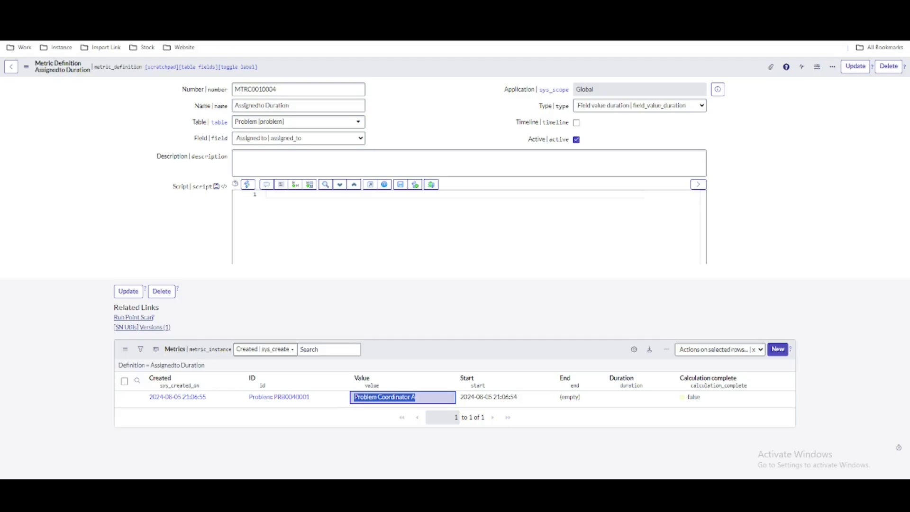
click(174, 365)
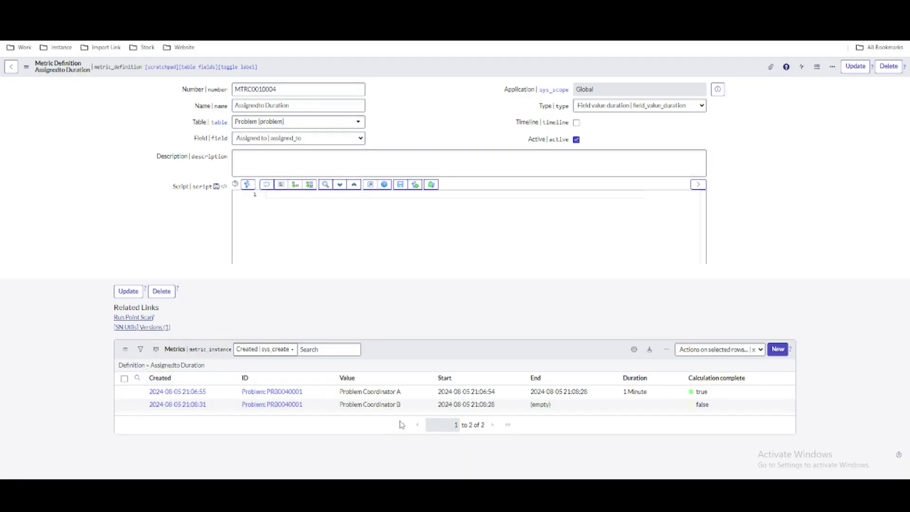
click(398, 405)
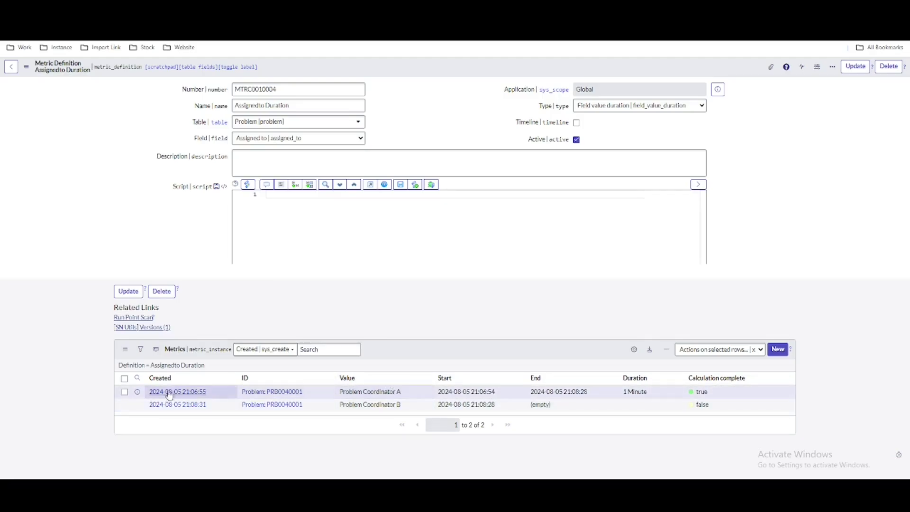
click(161, 379)
click(161, 379)
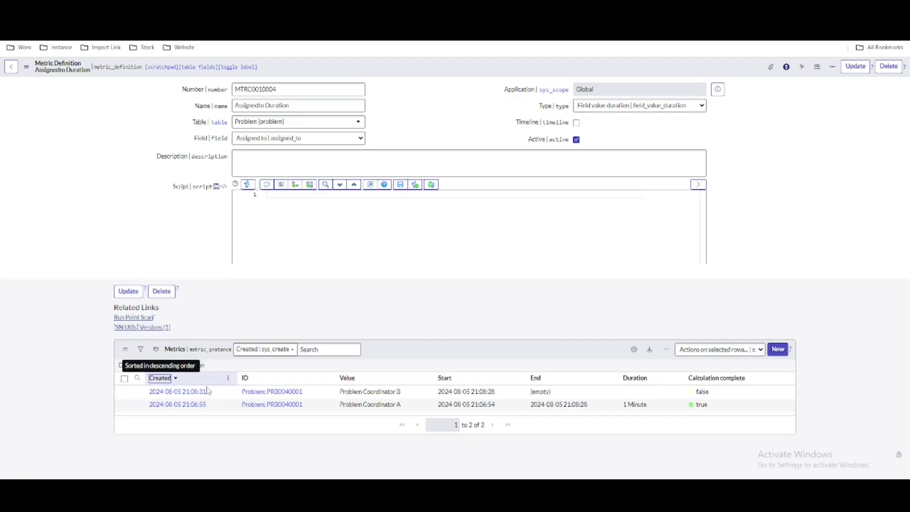
click(443, 408)
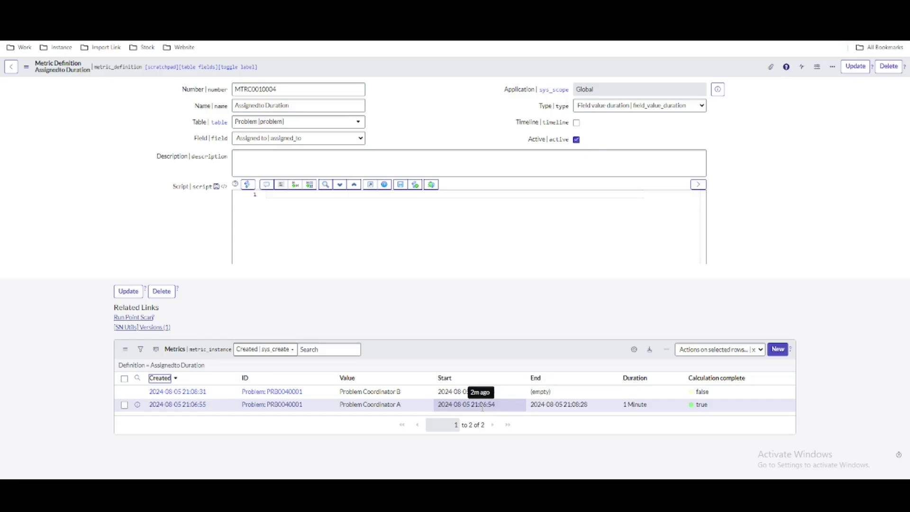
click(575, 407)
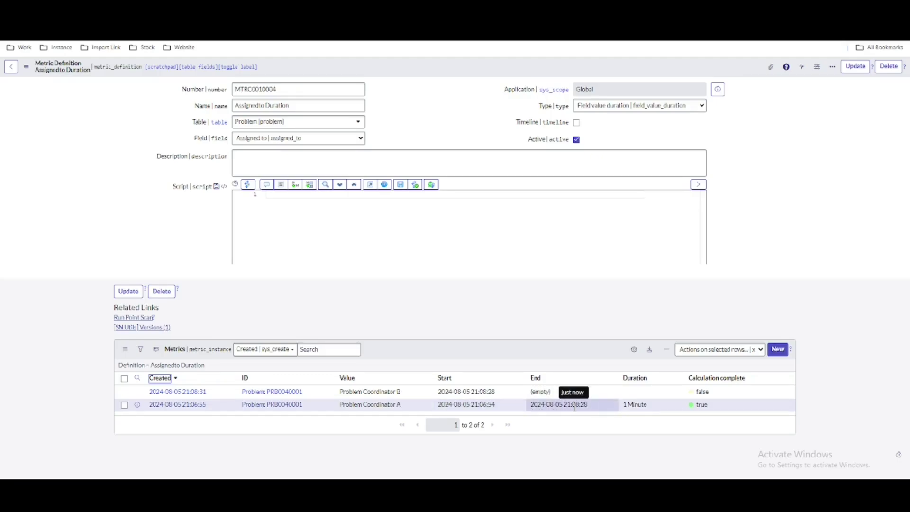
click(624, 410)
double_click(696, 405)
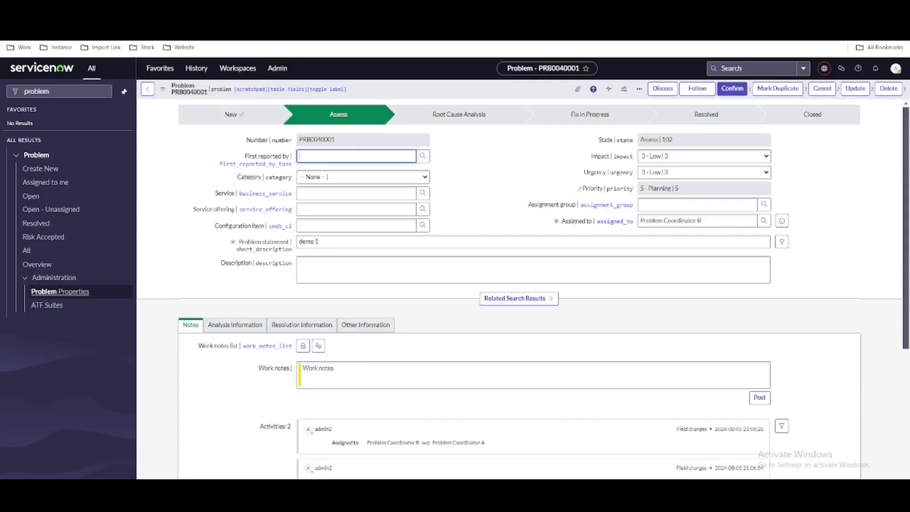
Set the demo 1 problem's Assigned to back to Problem Coordinator A and save the record.
click(717, 223)
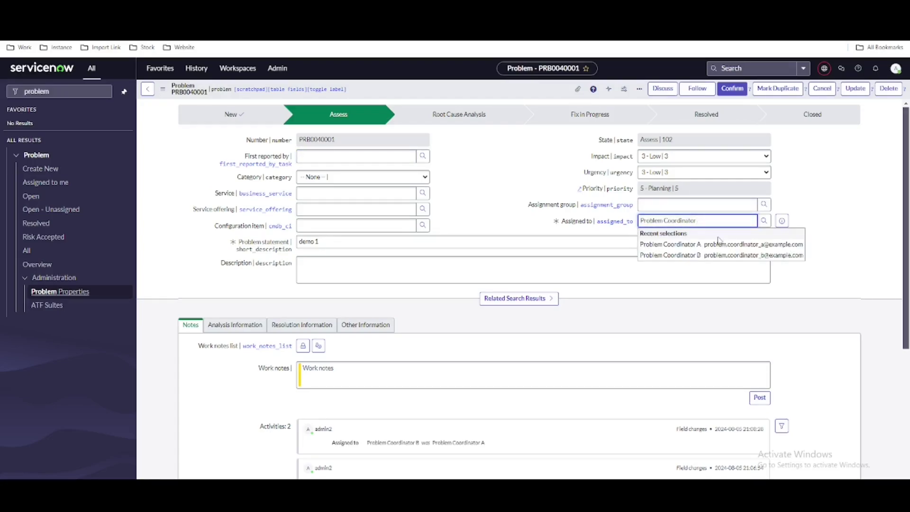
click(718, 244)
right_click(502, 90)
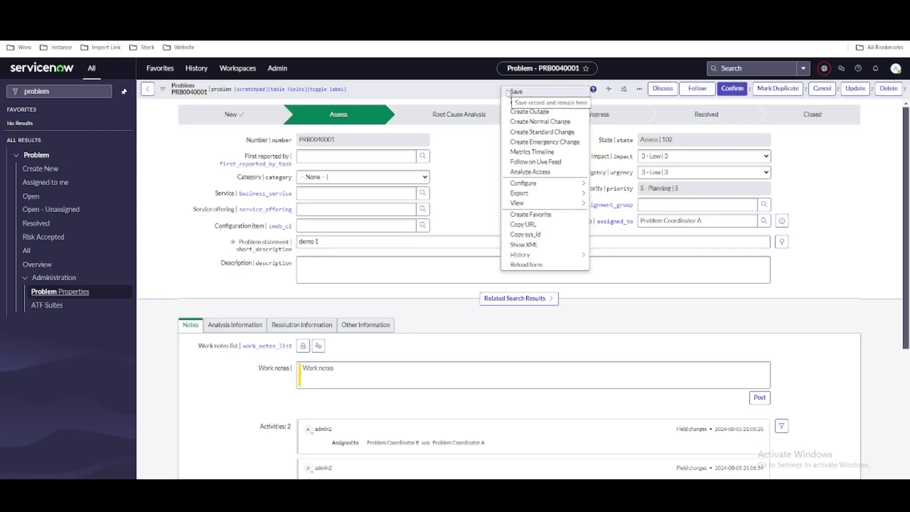
click(507, 92)
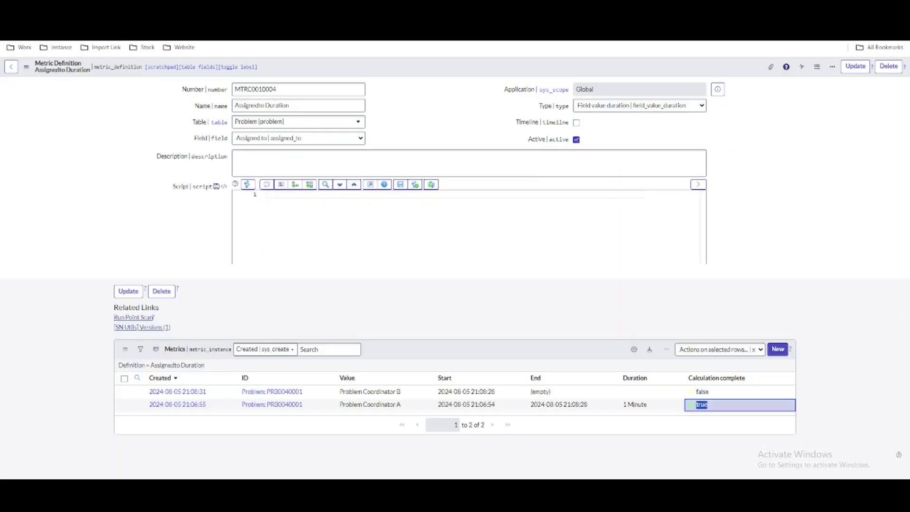
Refresh the metric instances again and compare the start and end times of the newest entry with the earlier ones.
click(193, 366)
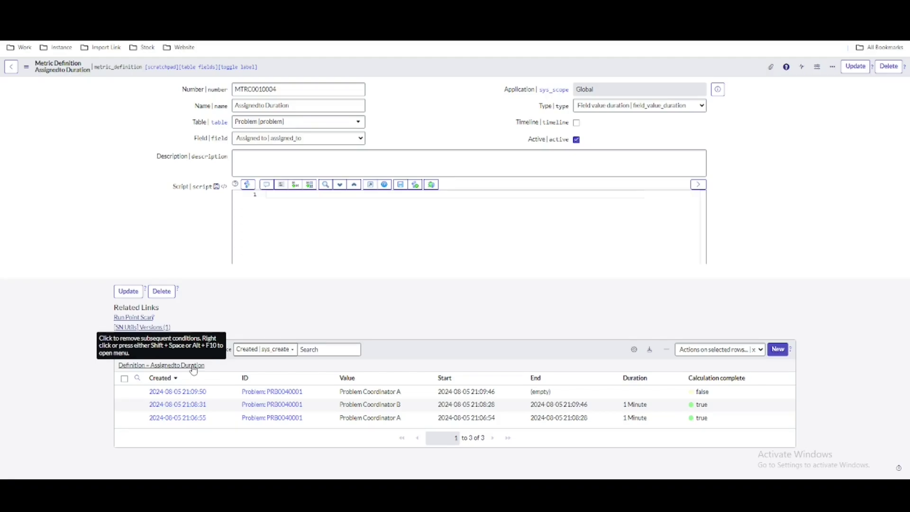
click(450, 394)
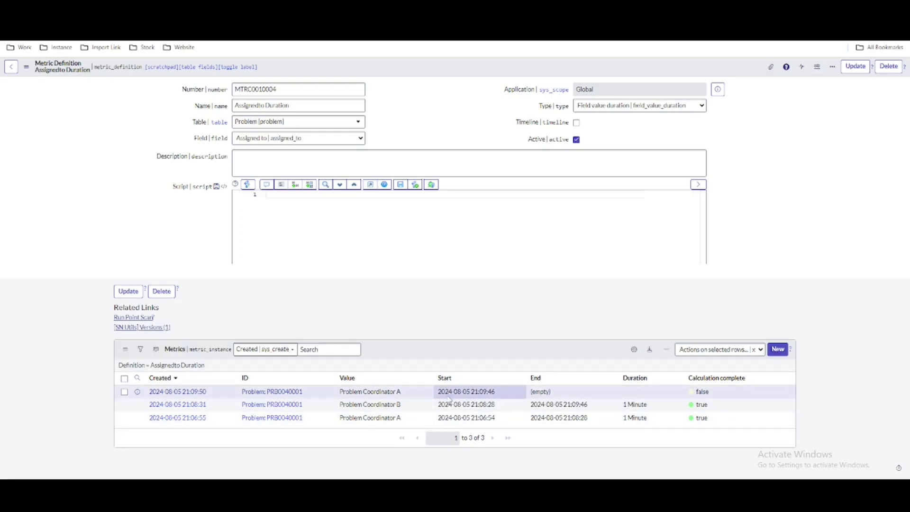
click(548, 394)
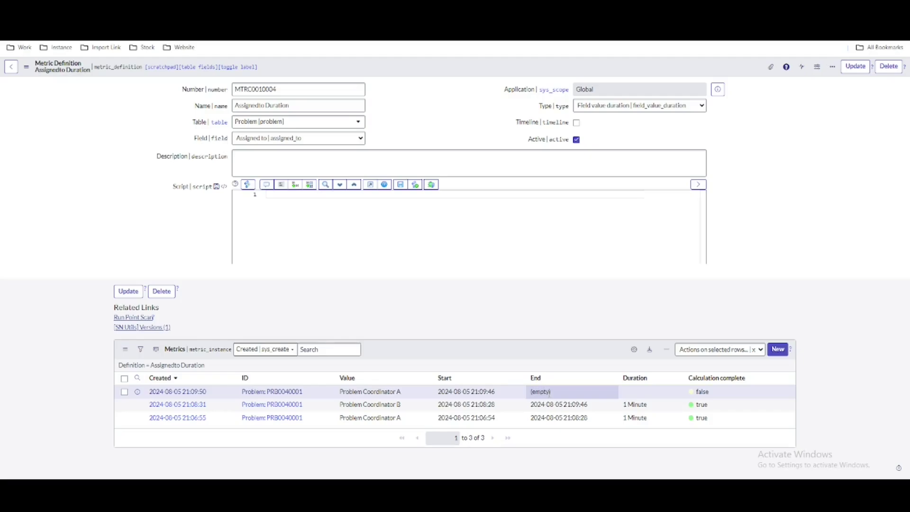
click(280, 395)
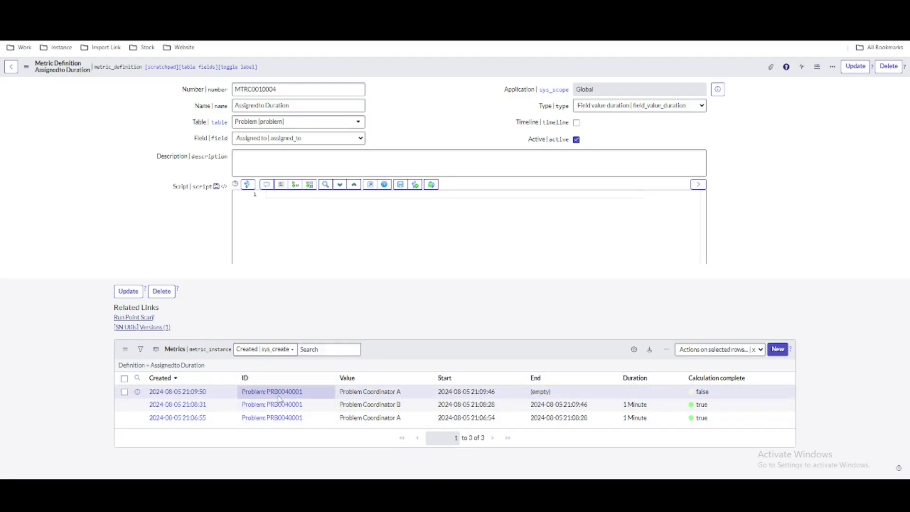
click(385, 419)
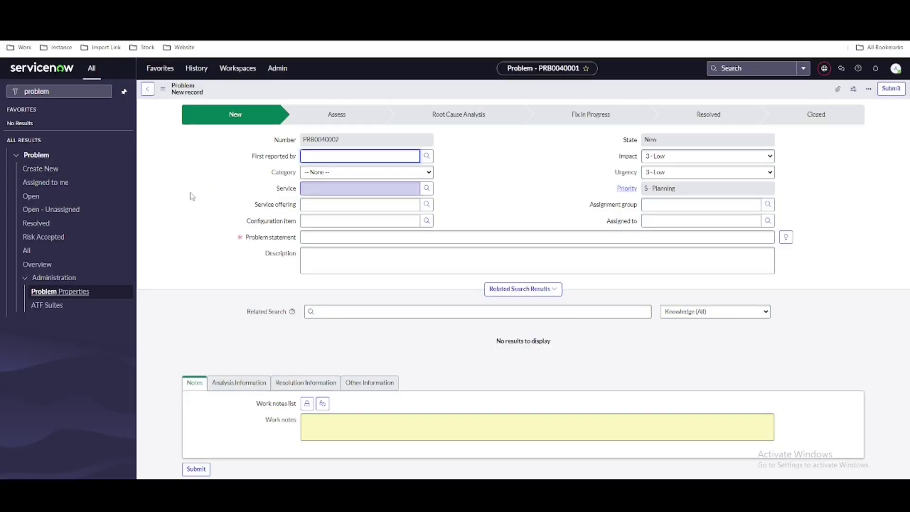
Create and save a Demo 2 problem assigned to Problem Coordinator A, and refresh the Assignedto Duration metric instances.
double_click(192, 196)
click(326, 241)
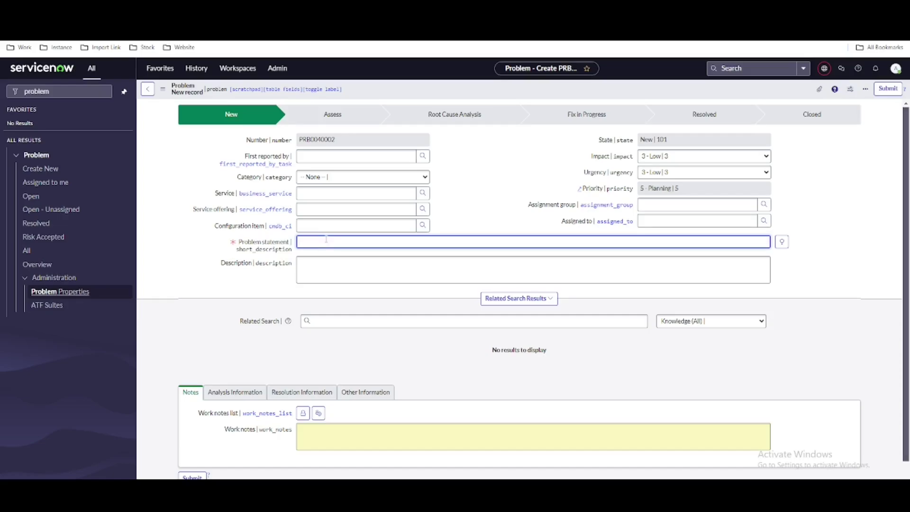
text(Demo 2)
click(697, 221)
click(711, 245)
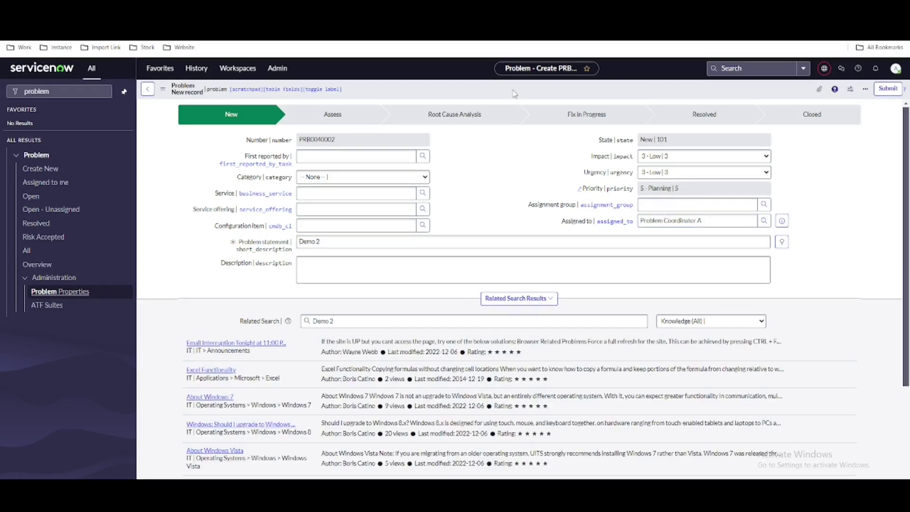
right_click(517, 92)
click(520, 98)
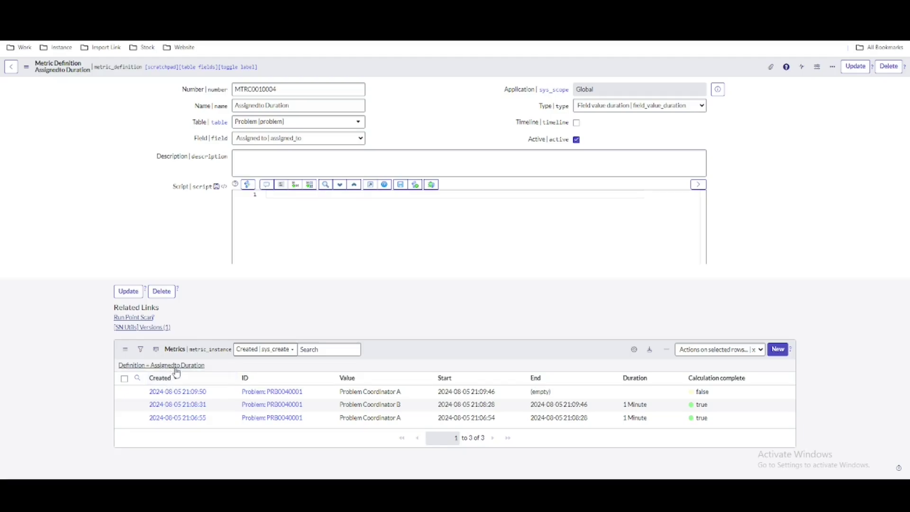
click(176, 366)
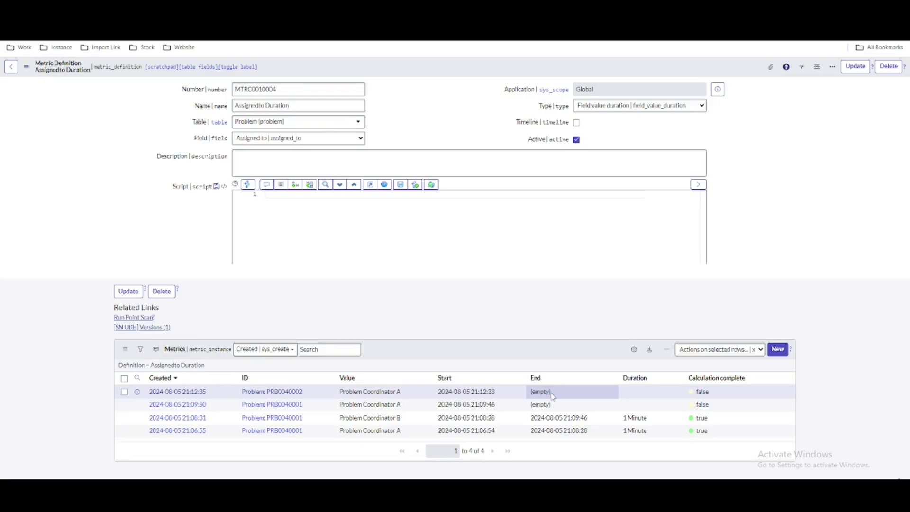
Set the Demo 2 problem's Assigned to to Problem CoordinatorATF, save the record, and refresh the Assignedto Duration metric instances.
click(247, 17)
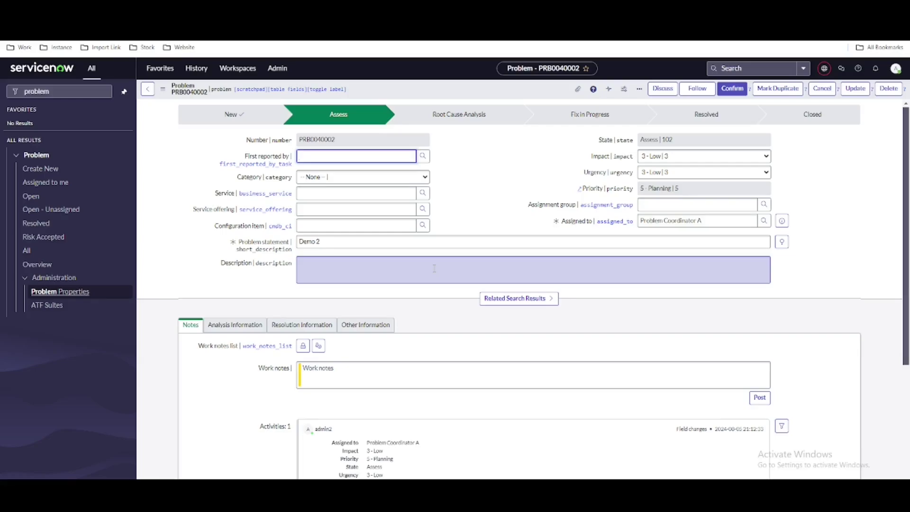
click(706, 222)
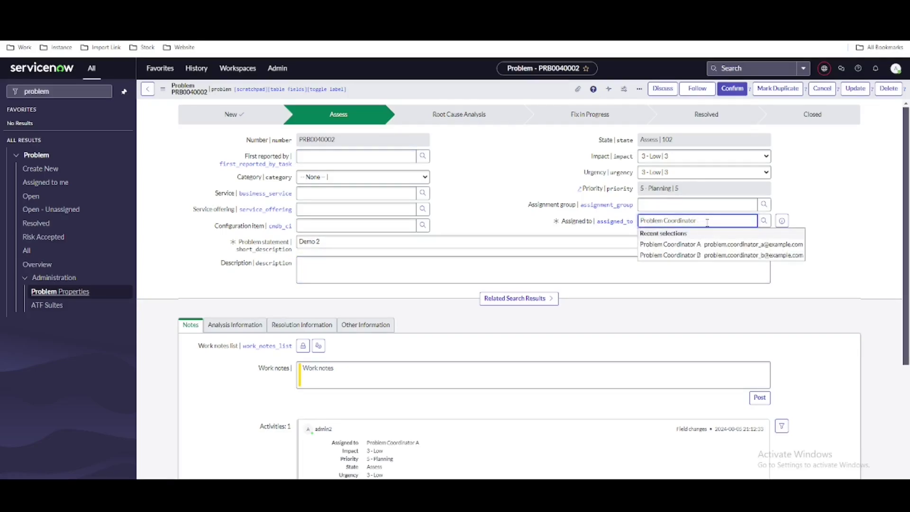
text(c)
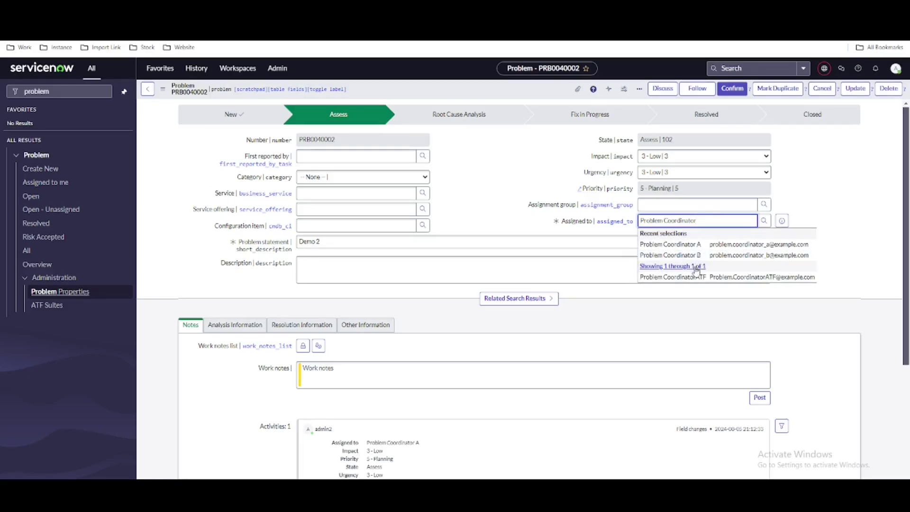
click(694, 278)
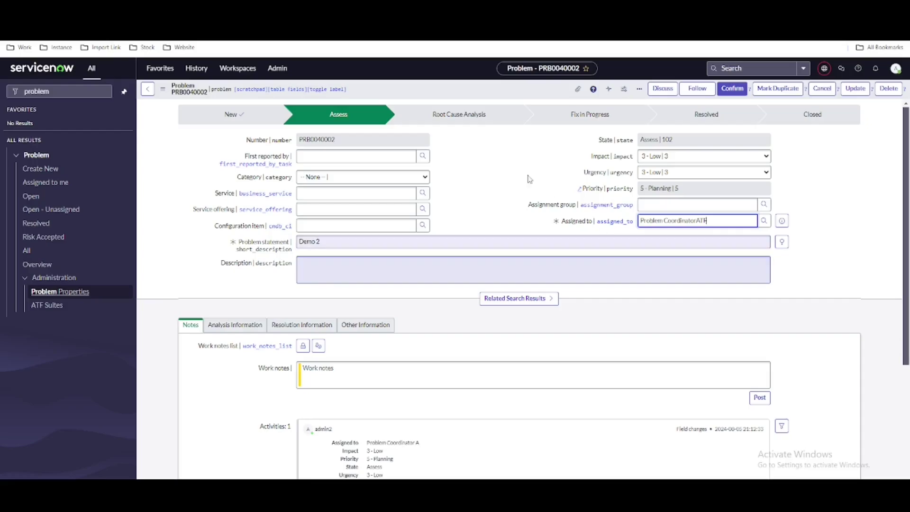
right_click(483, 89)
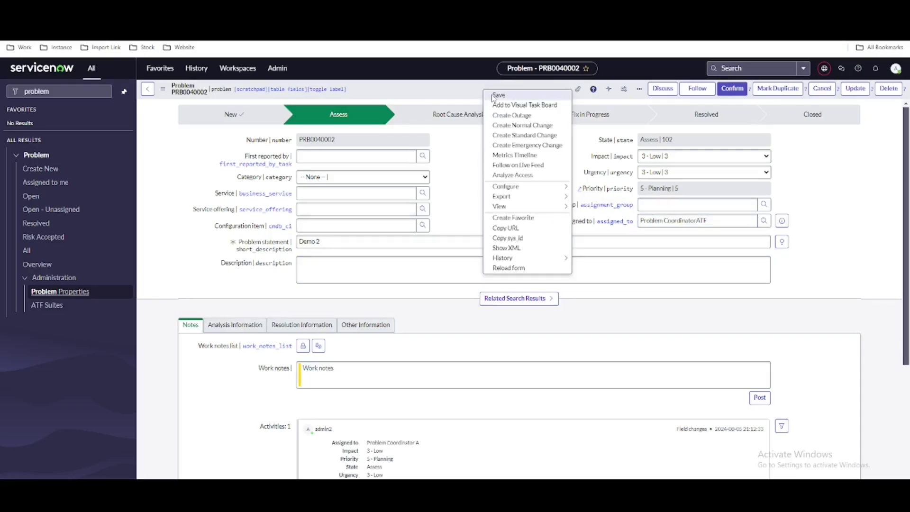
click(491, 98)
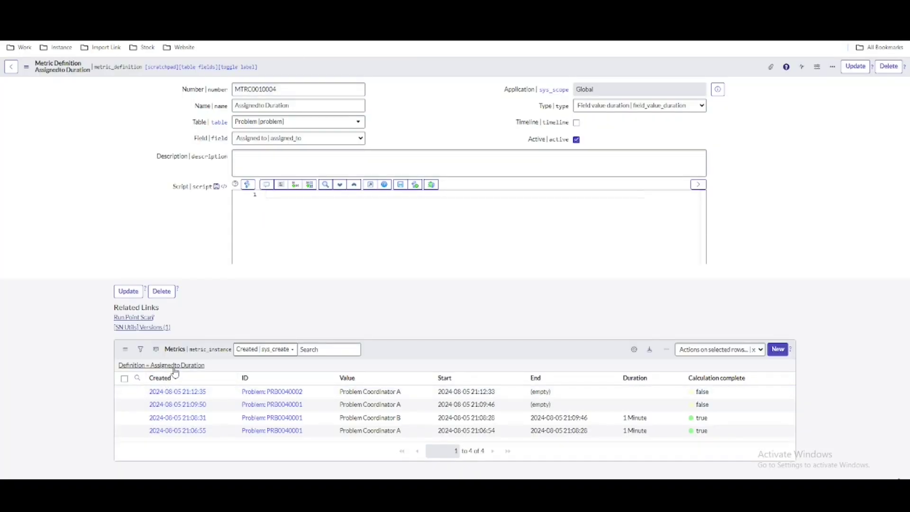
click(175, 369)
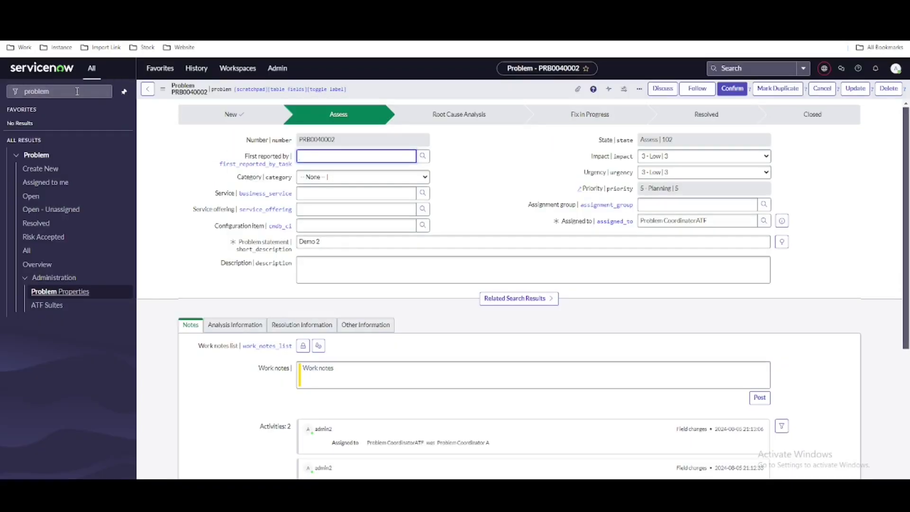
Filter the navigator for "reports" and start creating a new report from the Reports application.
click(77, 91)
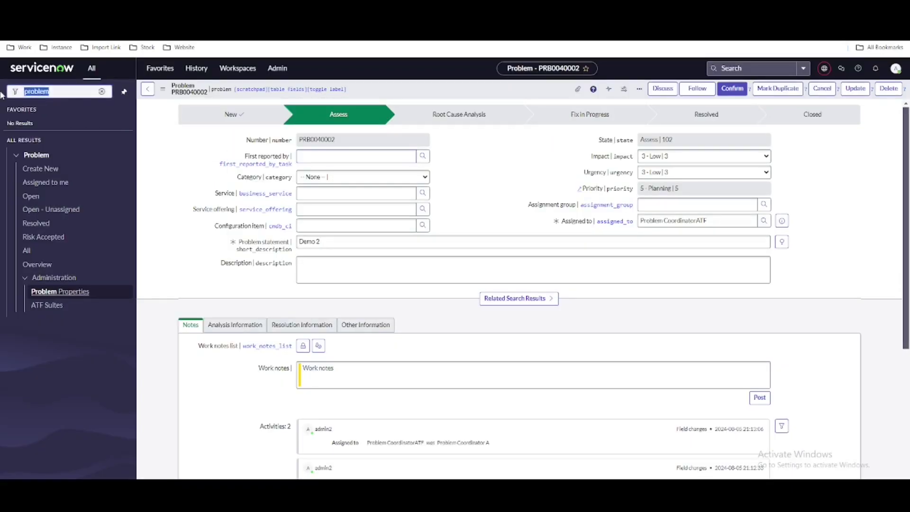
key(ctrl+a)
text(re)
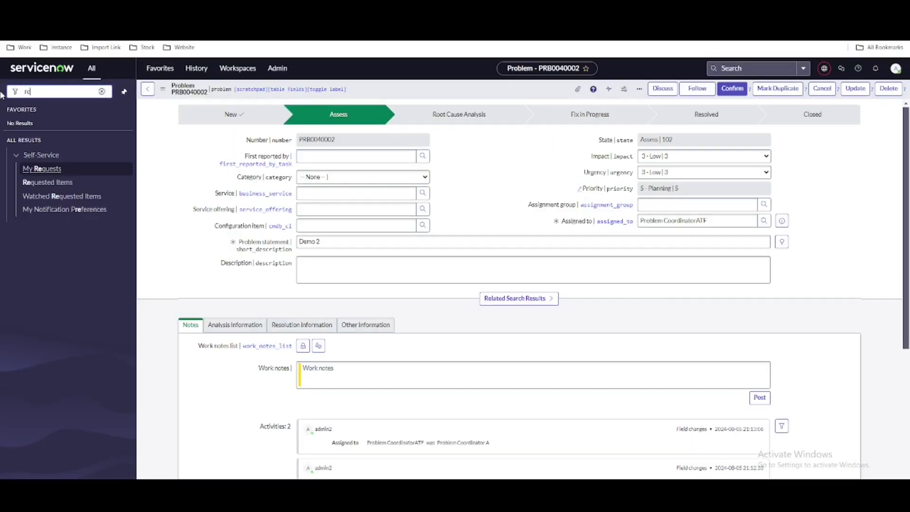
text(port)
scroll(80, 320, down, 5)
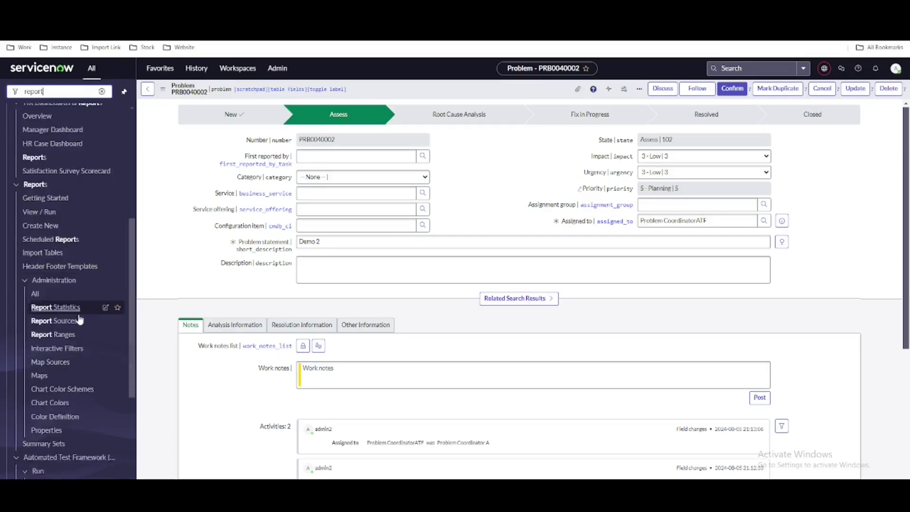
scroll(80, 320, down, 4)
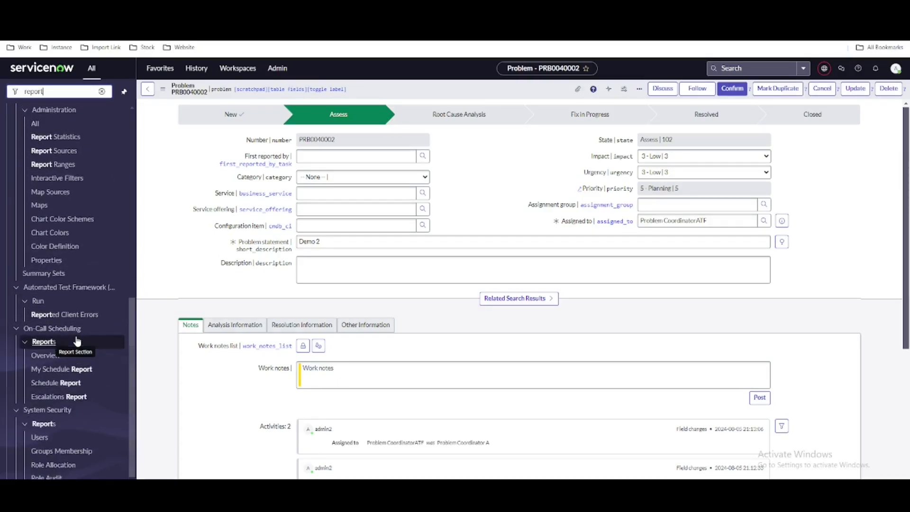
scroll(77, 340, up, 10)
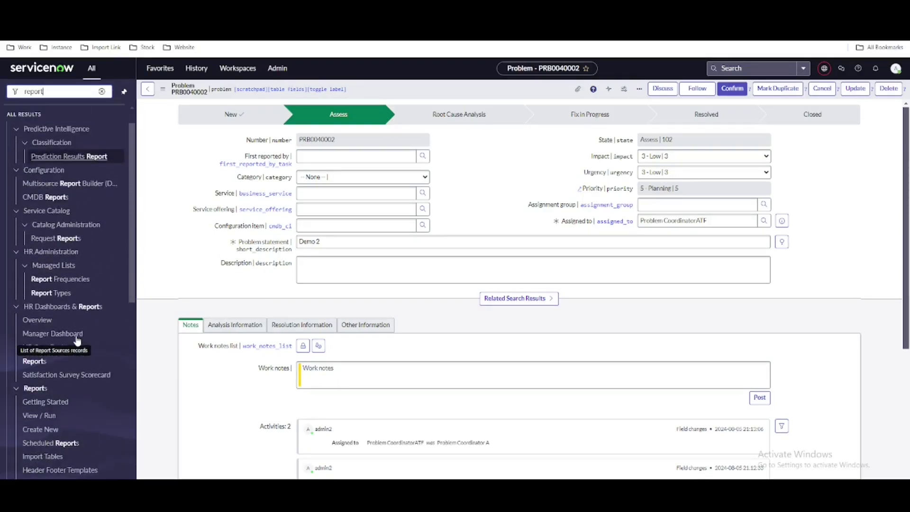
text(s)
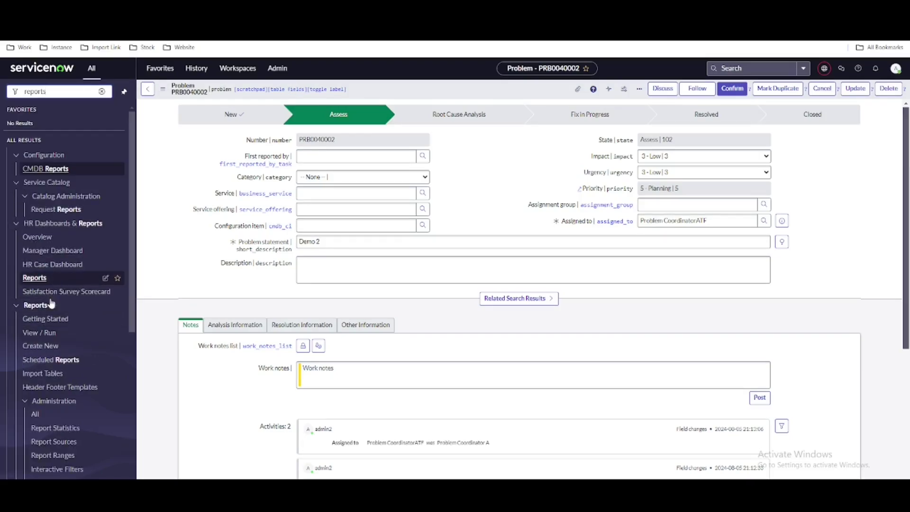
click(56, 349)
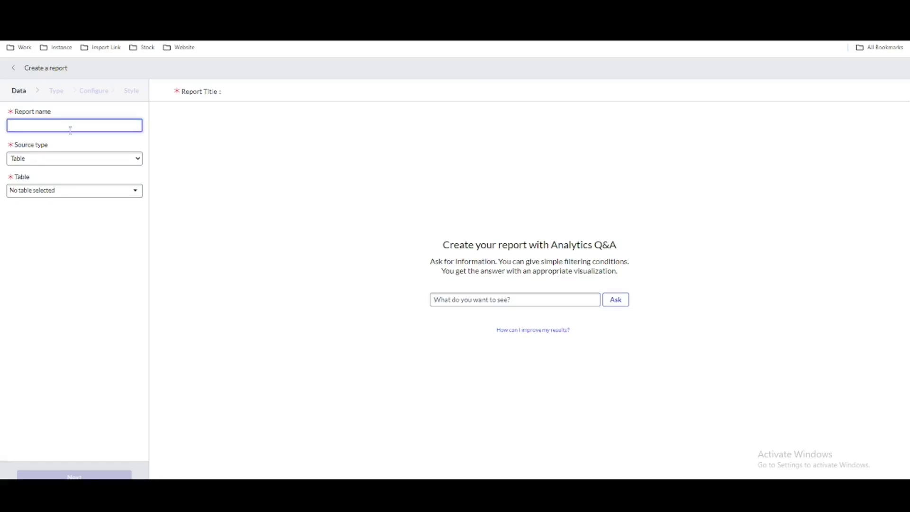
Name the report Problem Assigned to Details and choose Metric [metric_instance] as its table, checking the table name on the newest metric record.
text(Problem Assigne)
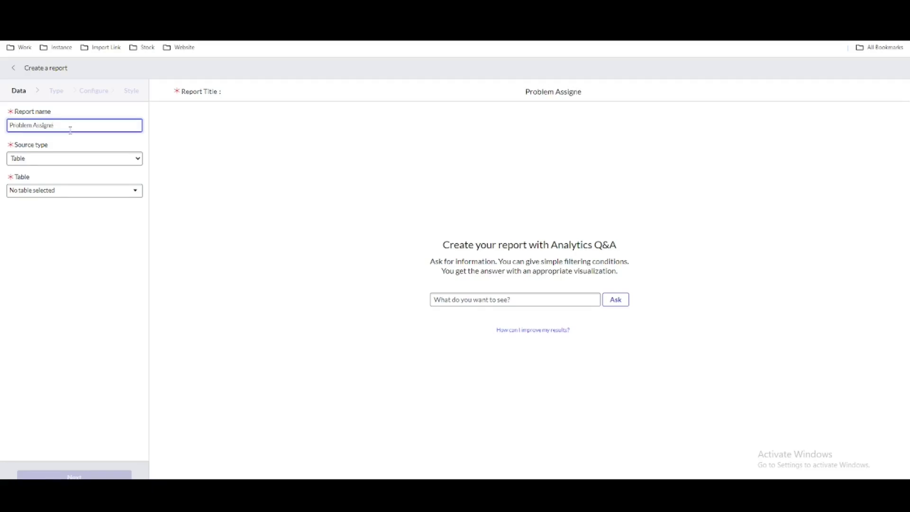
text(d to Details)
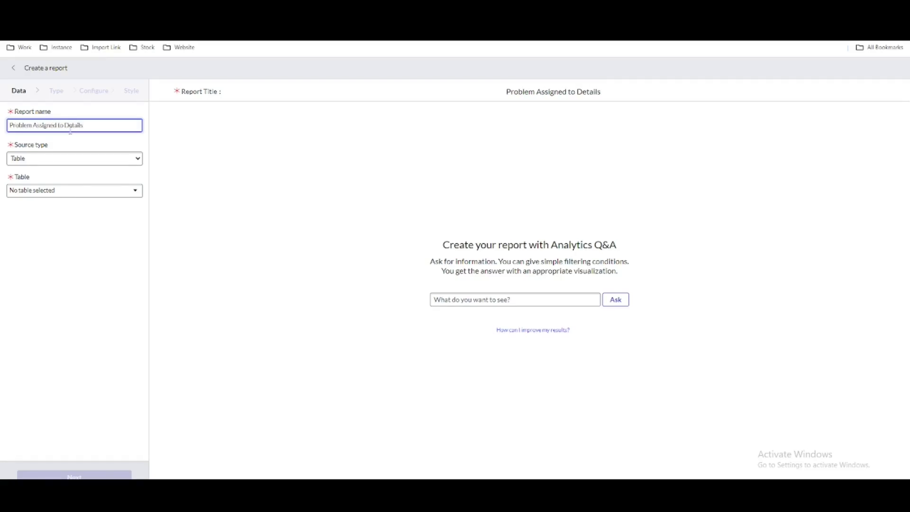
click(71, 191)
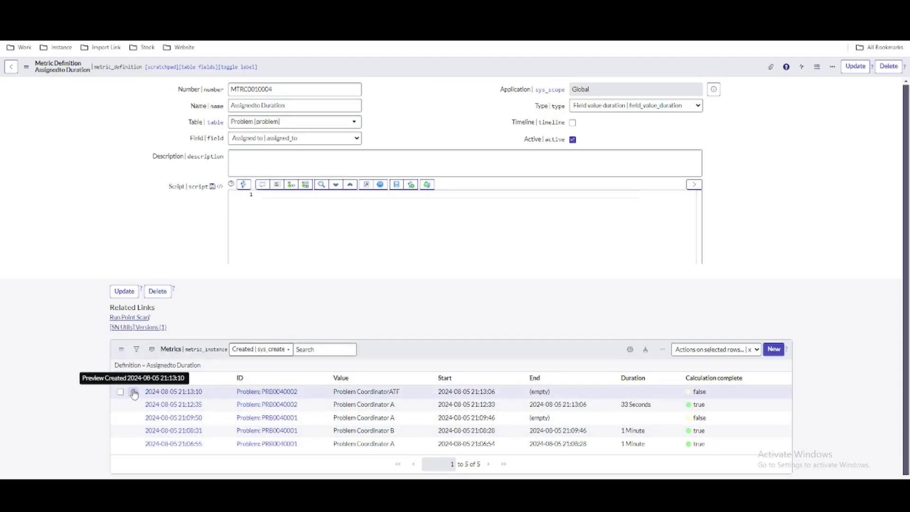
click(153, 396)
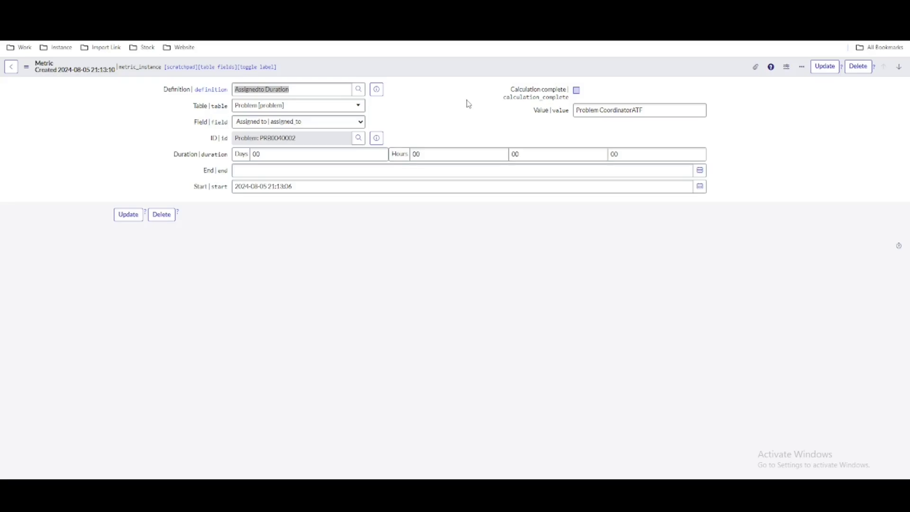
key(ctrl+w)
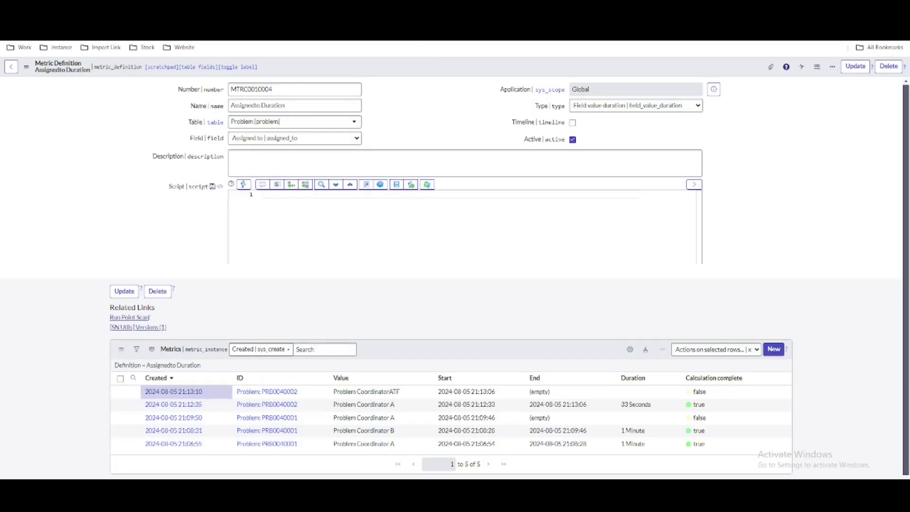
key(ctrl+Tab)
text(metric_instance)
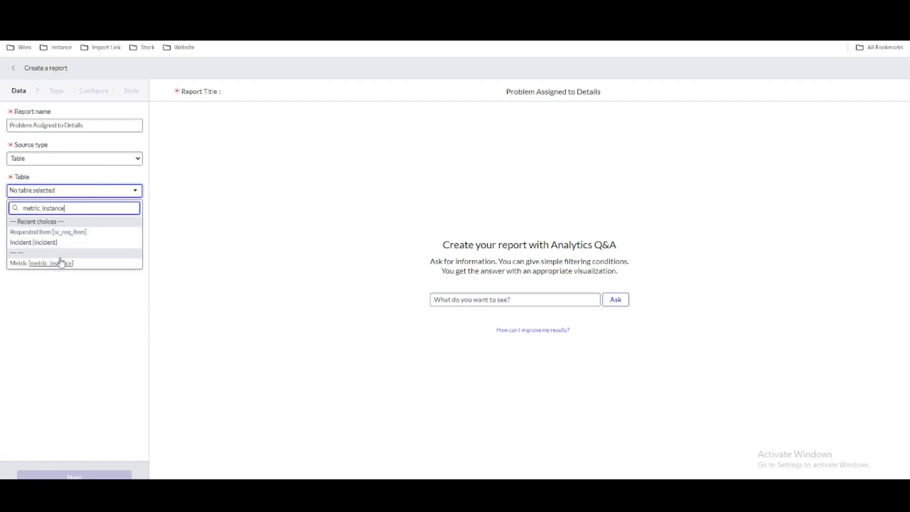
click(62, 263)
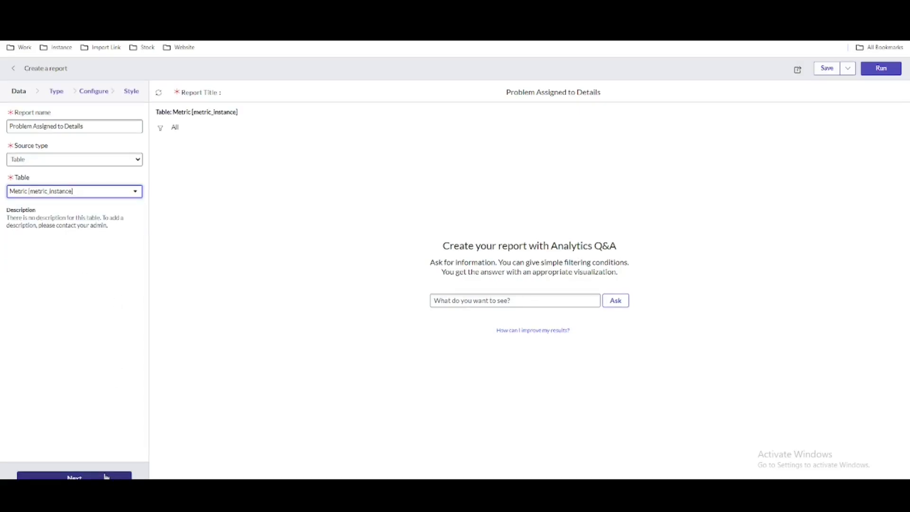
Open the report's filter conditions and copy the definition name Assignedto Duration from the newest metric record.
click(160, 127)
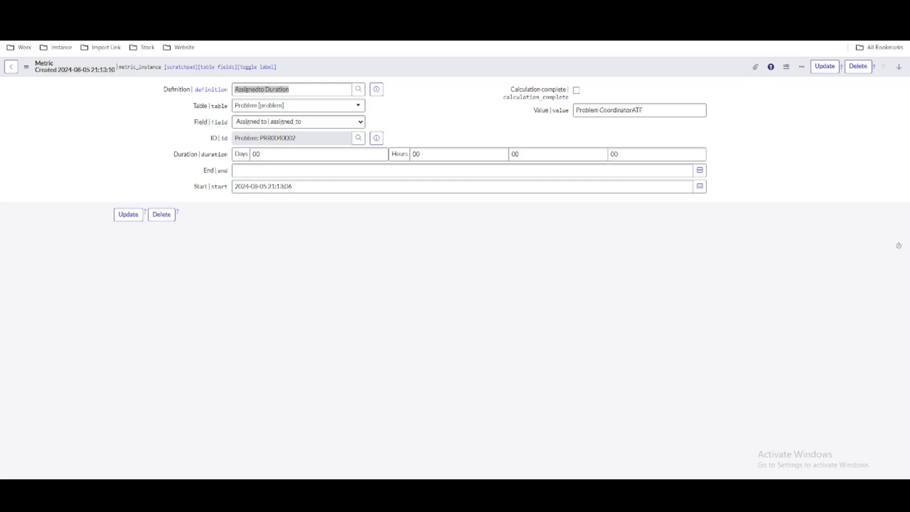
click(310, 89)
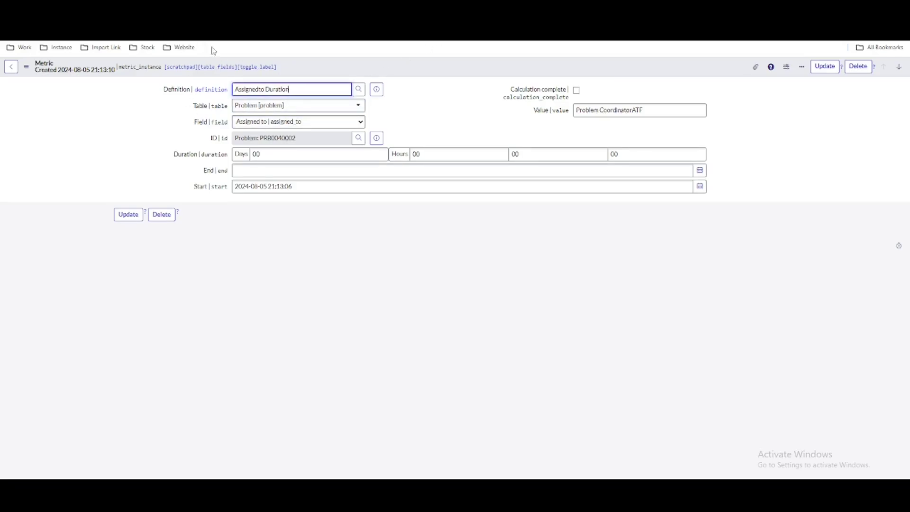
drag(306, 90, 235, 89)
key(ctrl+c)
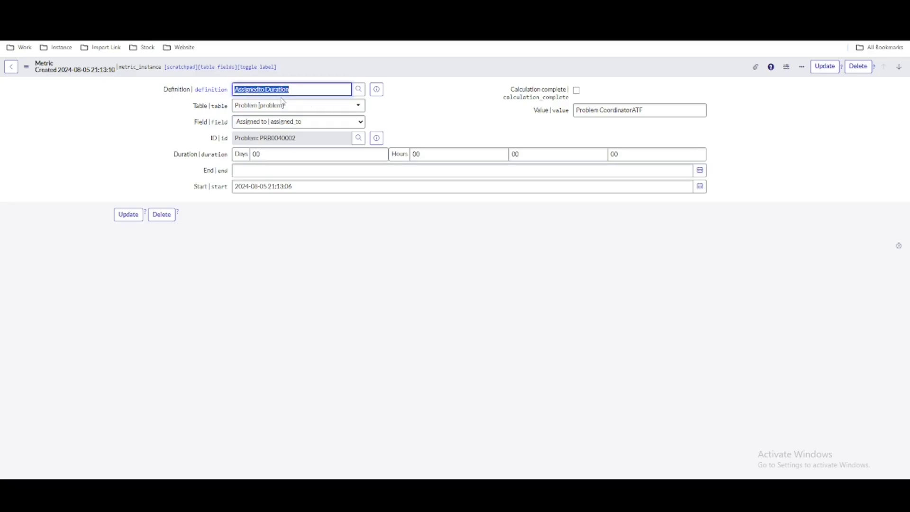
Compare the Assignedto Duration metric definition and its instances with the newest metric record's Definition field, and return to the report.
key(ctrl+shift+Tab)
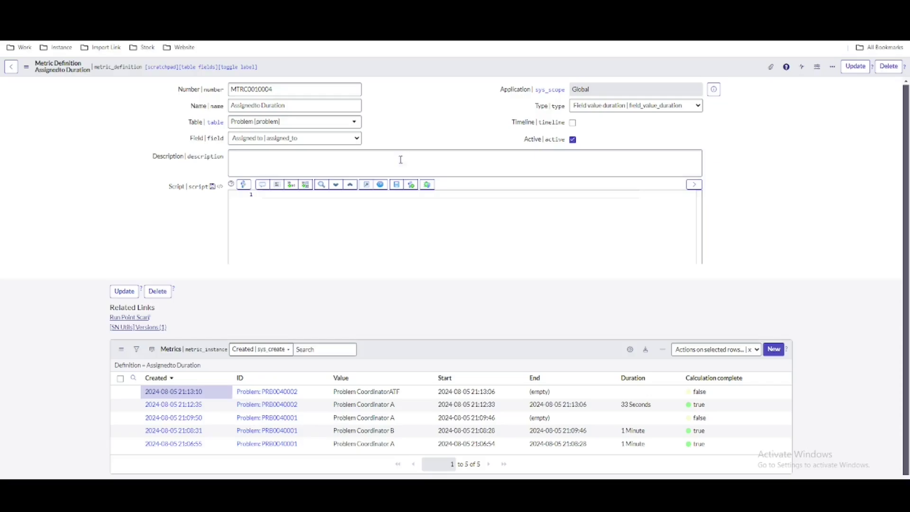
scroll(400, 158, down, 1)
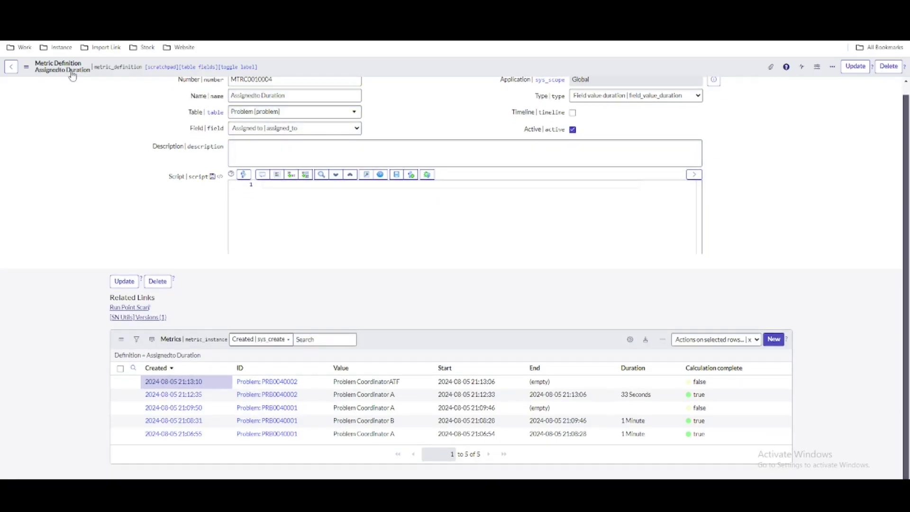
scroll(89, 150, up, 1)
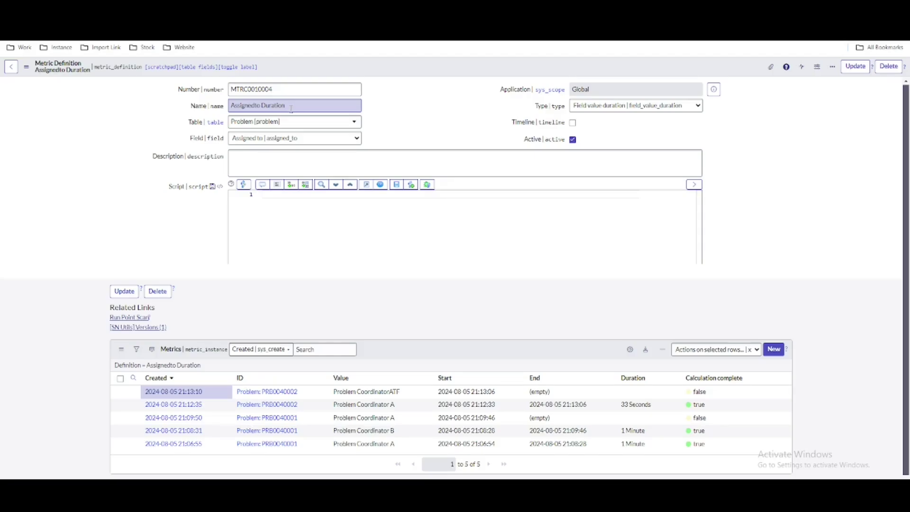
key(ctrl+Tab)
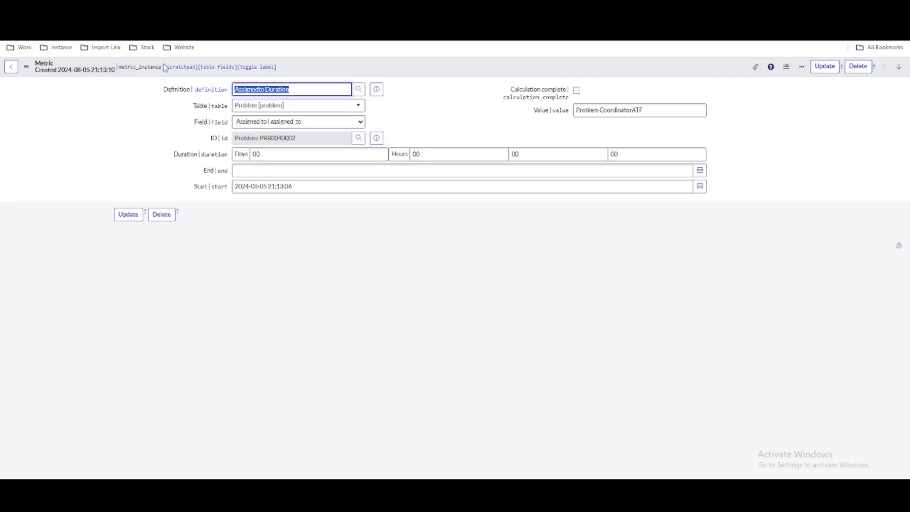
key(ctrl+shift+Tab)
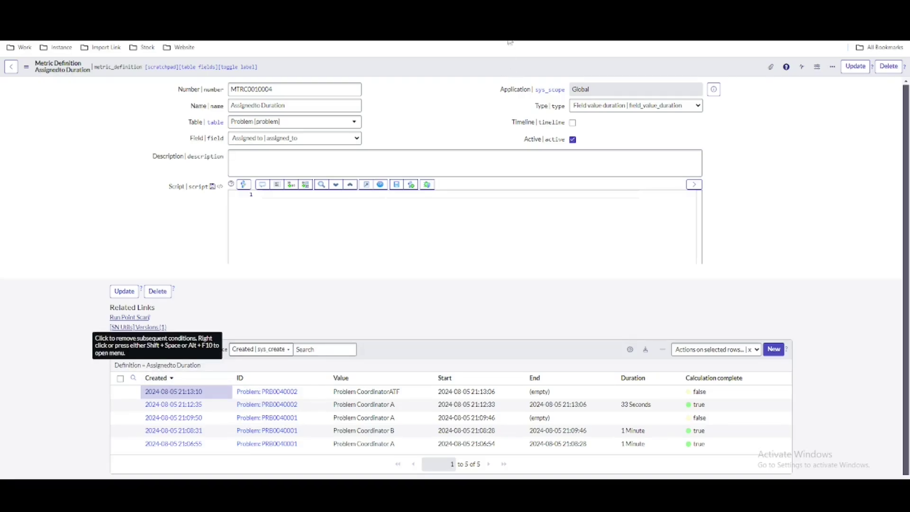
key(ctrl+Tab)
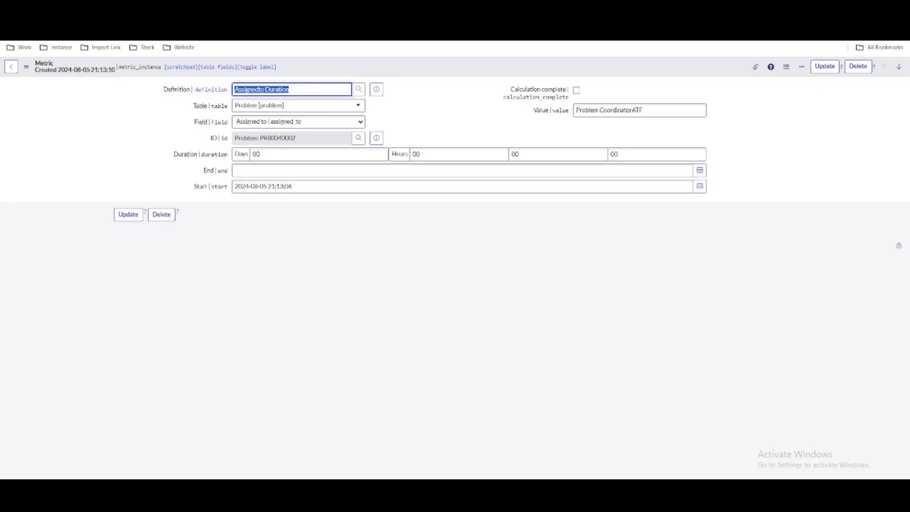
key(ctrl+shift+Tab)
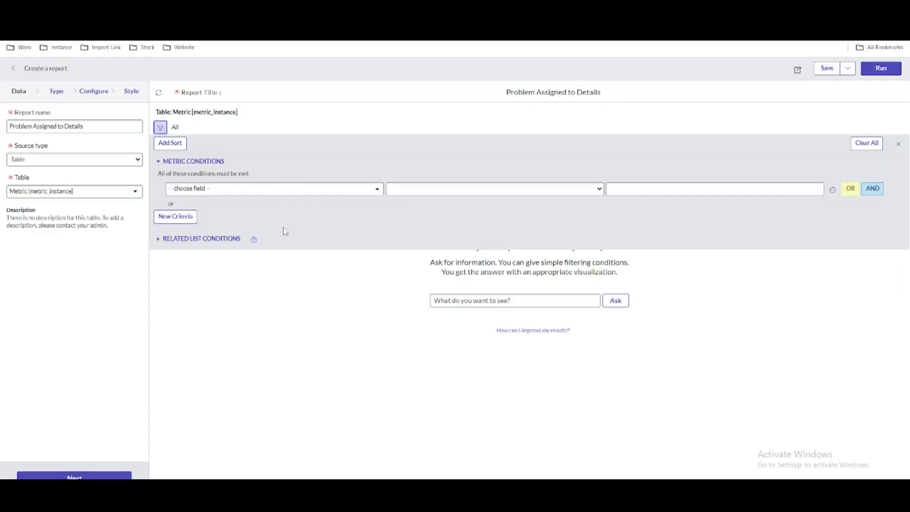
Add the report condition Definition is Assignedto Duration and run the report.
click(317, 193)
text(def)
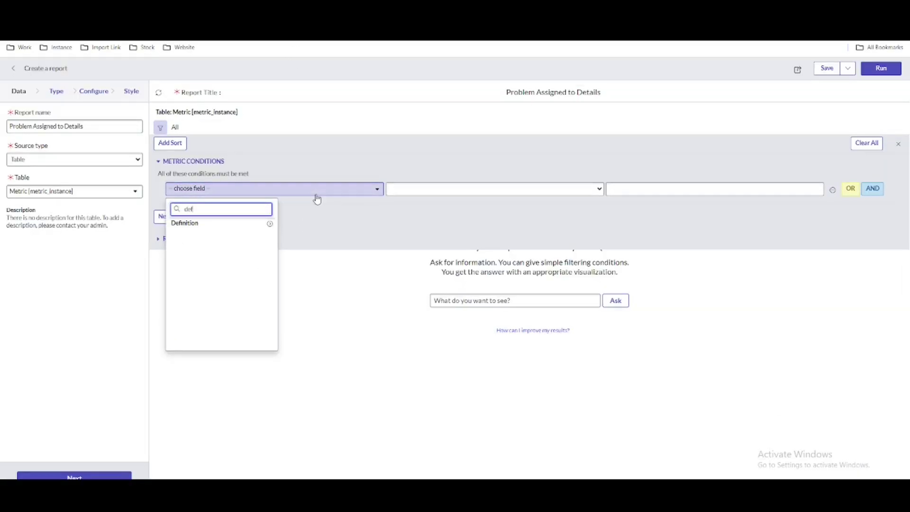
click(218, 223)
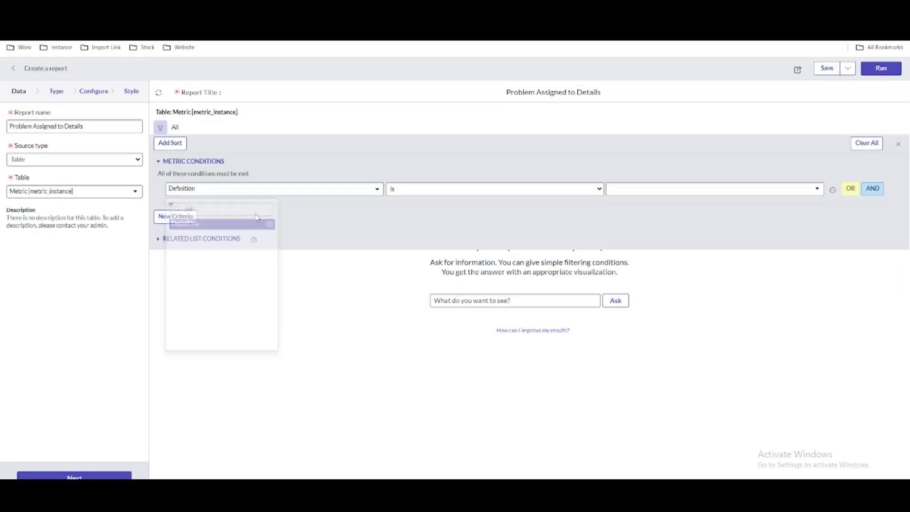
click(635, 194)
key(ctrl+v)
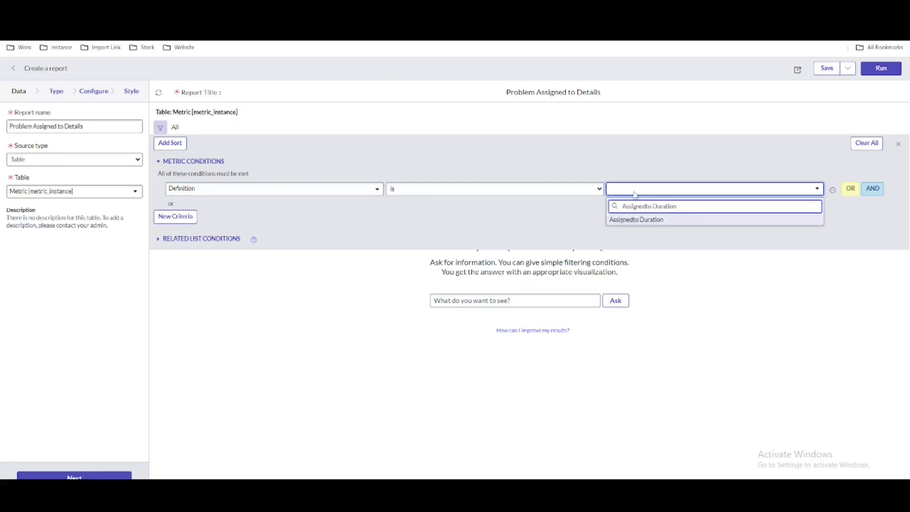
click(638, 219)
click(879, 71)
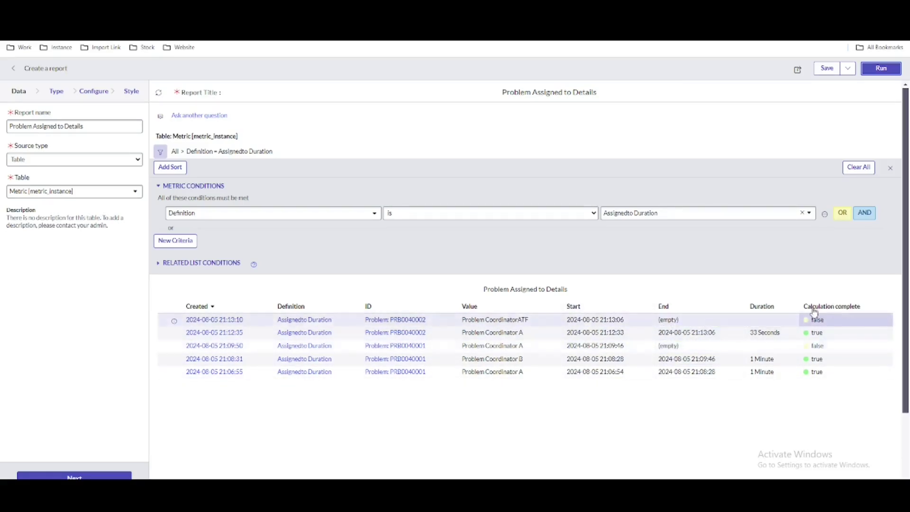
Add a second report condition, Calculation complete is true, alongside the Definition condition and run the report.
click(865, 213)
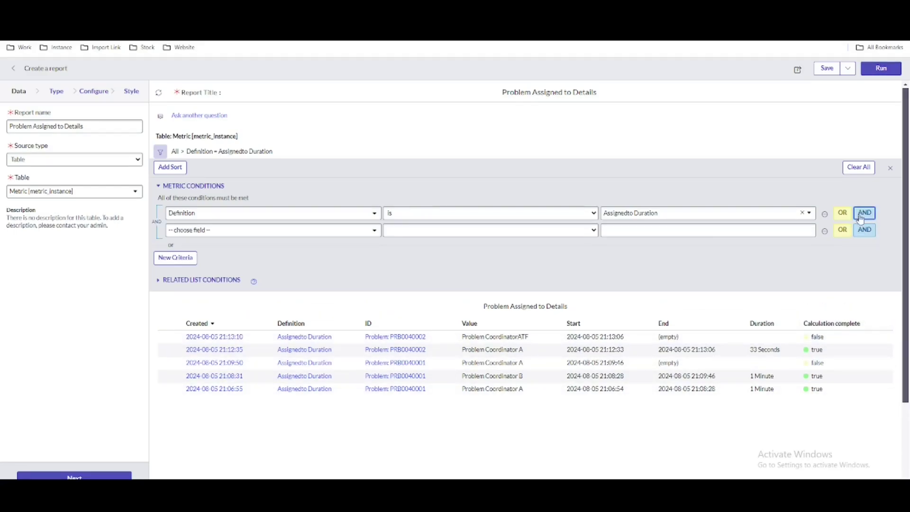
click(307, 237)
text(cal)
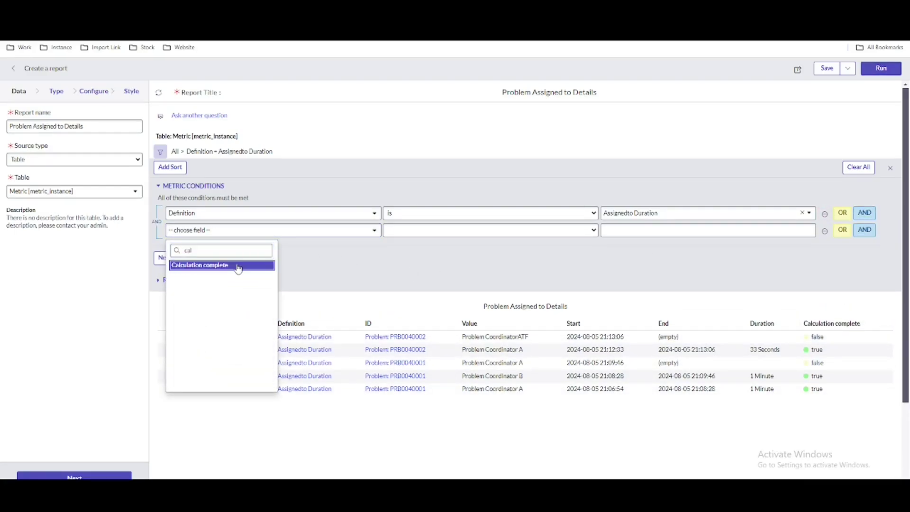
click(237, 265)
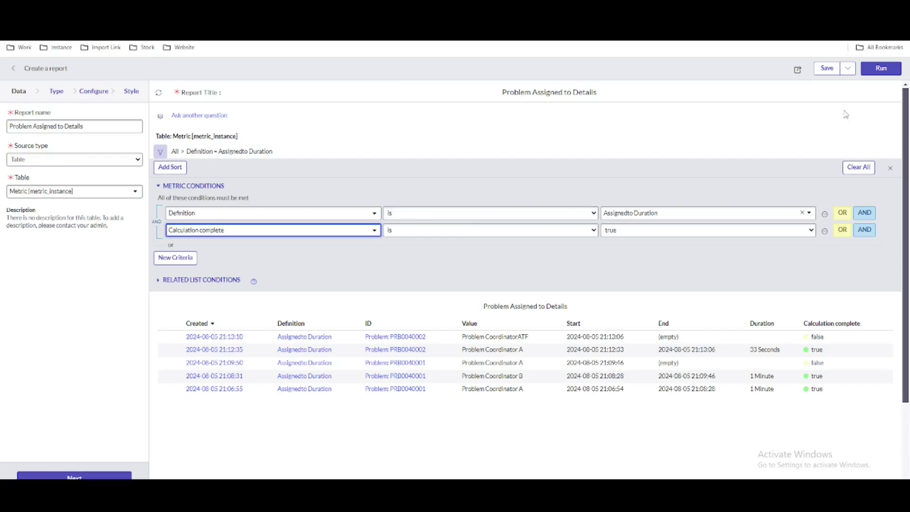
click(866, 75)
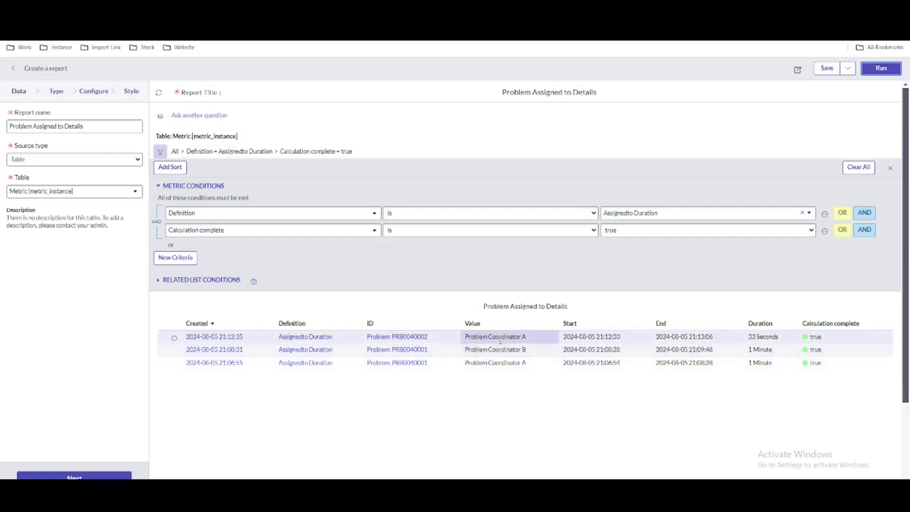
Change the report type to a pivot table and proceed to its configuration.
click(56, 91)
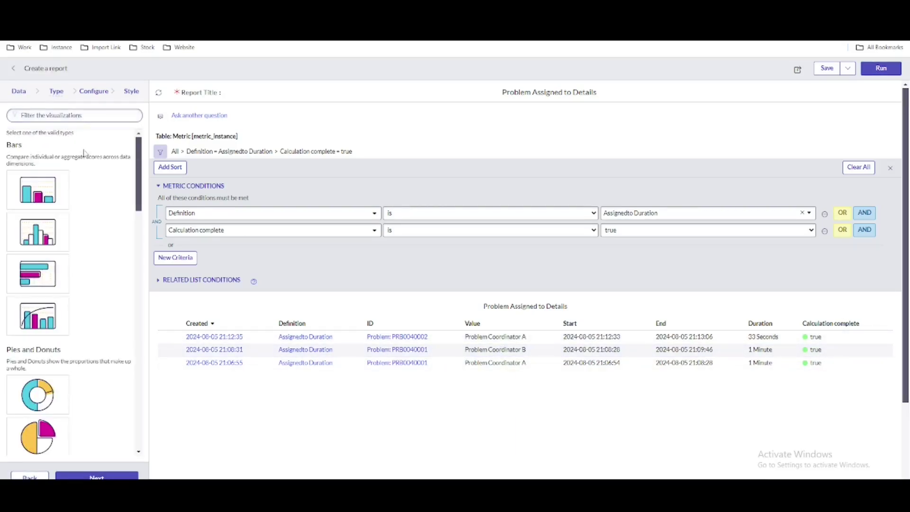
click(93, 117)
text(piv)
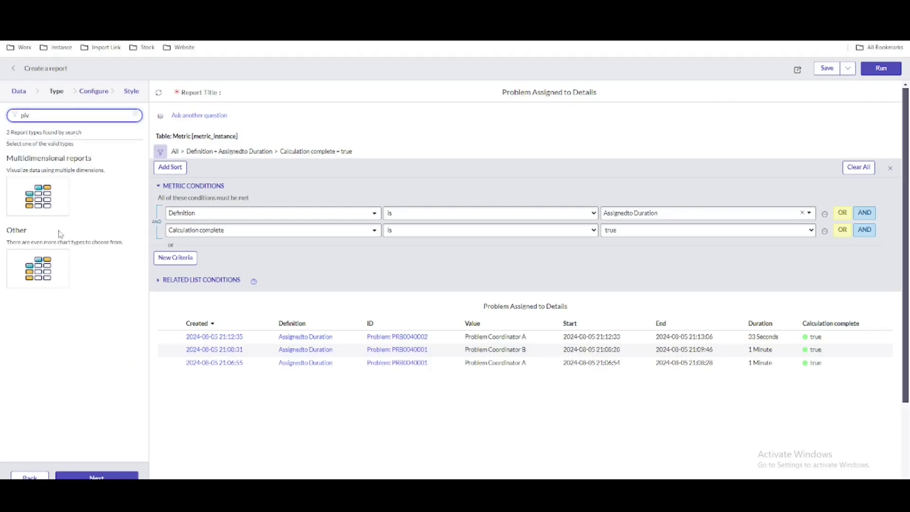
click(54, 265)
click(96, 477)
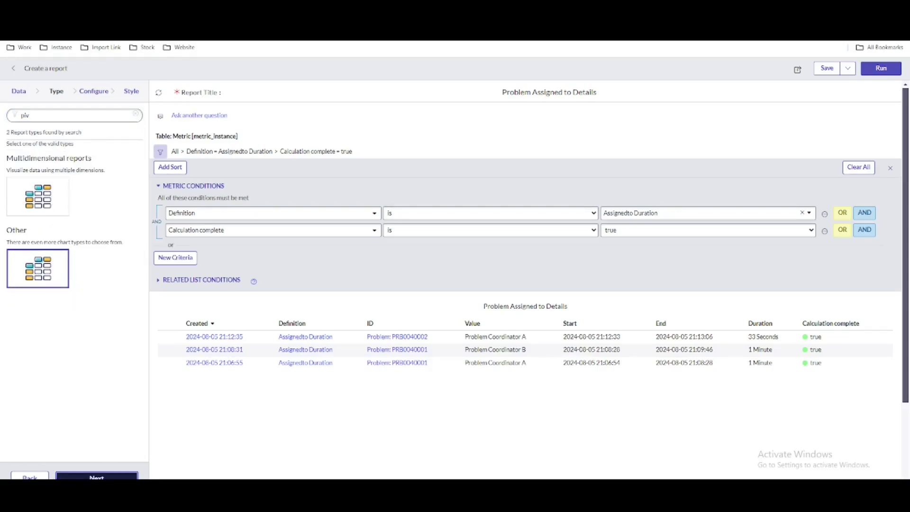
Set the pivot table's row to ID and run the report.
click(47, 124)
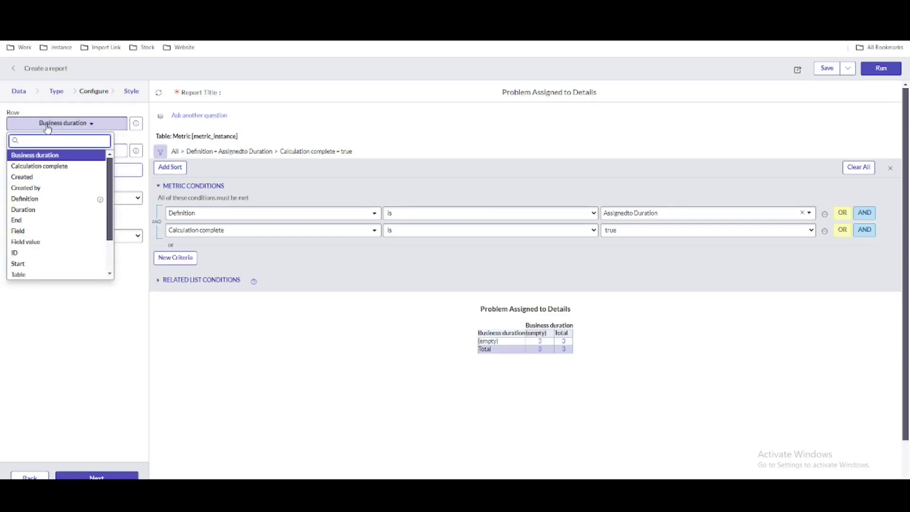
text(id)
click(22, 166)
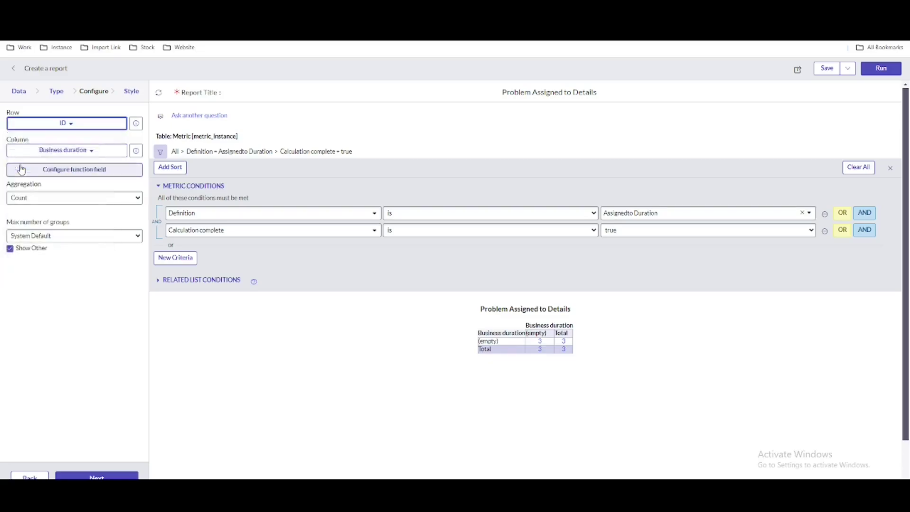
click(882, 70)
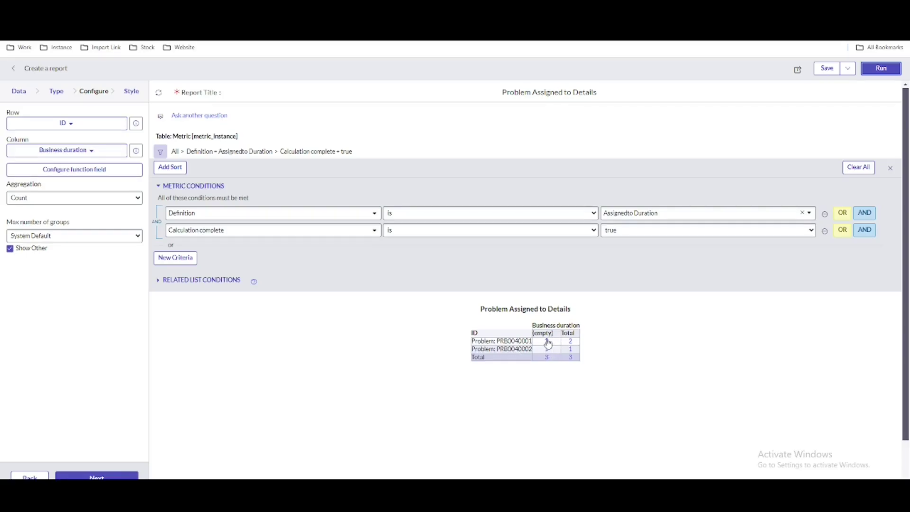
Set the pivot table's column to Value and run the report.
mouse_move(546, 342)
click(86, 152)
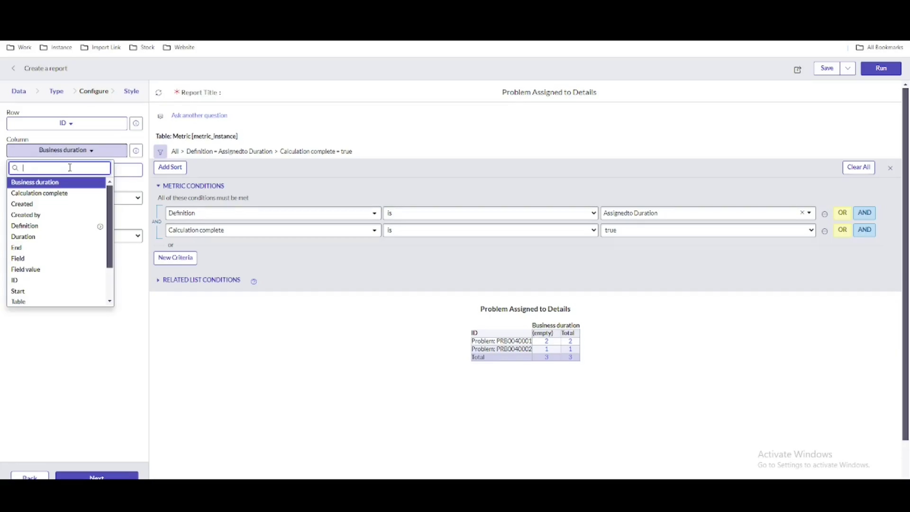
text(va)
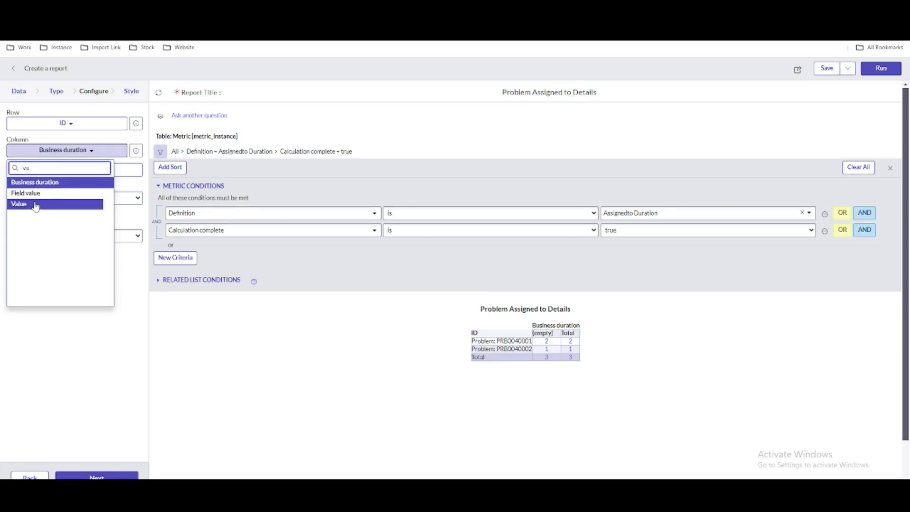
click(35, 207)
click(878, 70)
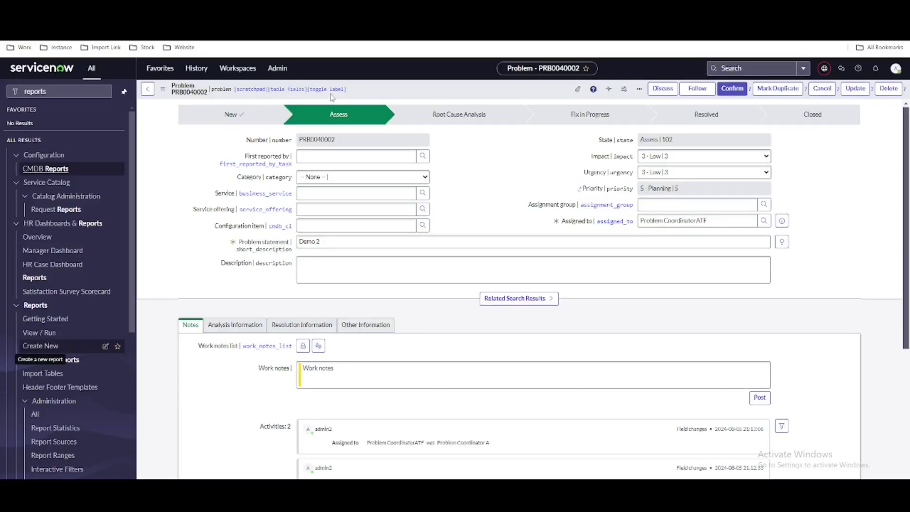
Reassign problem PRB0040002 to Problem Coordinator A and save the record.
drag(708, 221, 629, 224)
text(pro)
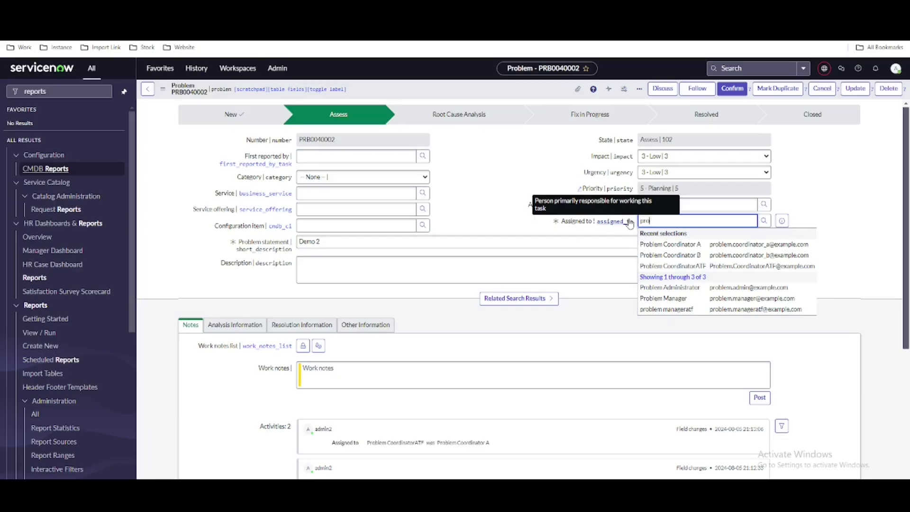
click(668, 245)
right_click(509, 95)
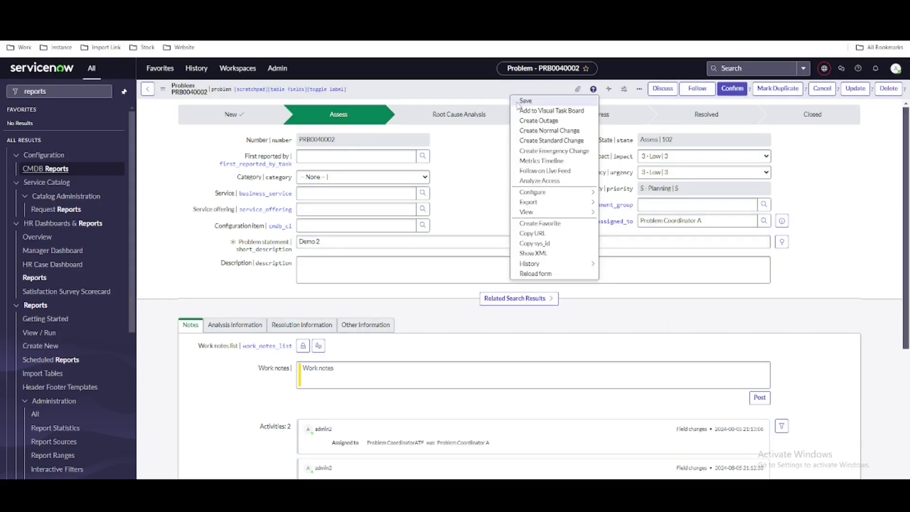
click(517, 99)
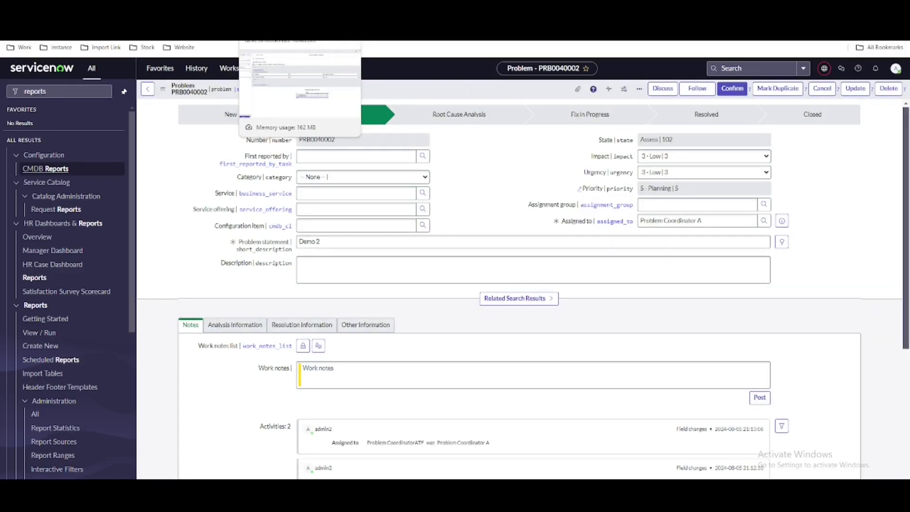
Rerun the pivot report to check the counts for PRB0040002, and refresh the Assignedto Duration definition's metric instances.
click(285, 10)
click(887, 72)
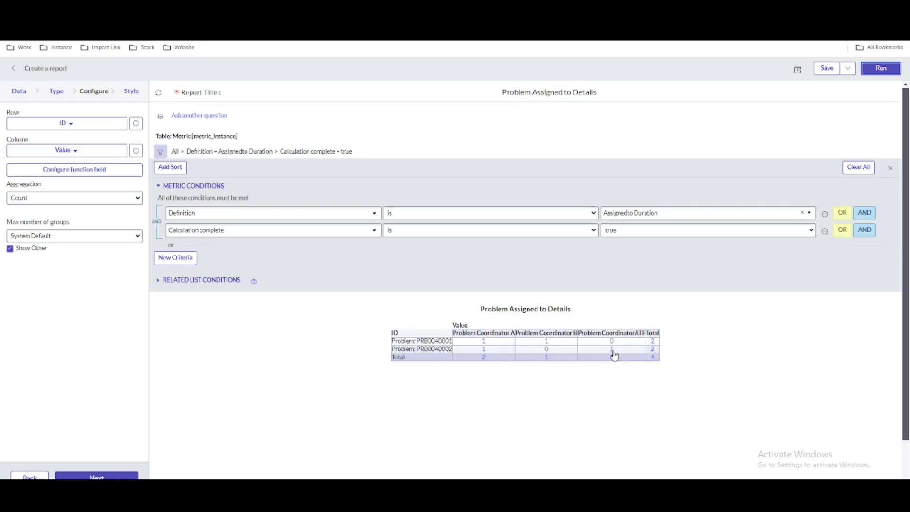
mouse_move(614, 356)
click(284, 9)
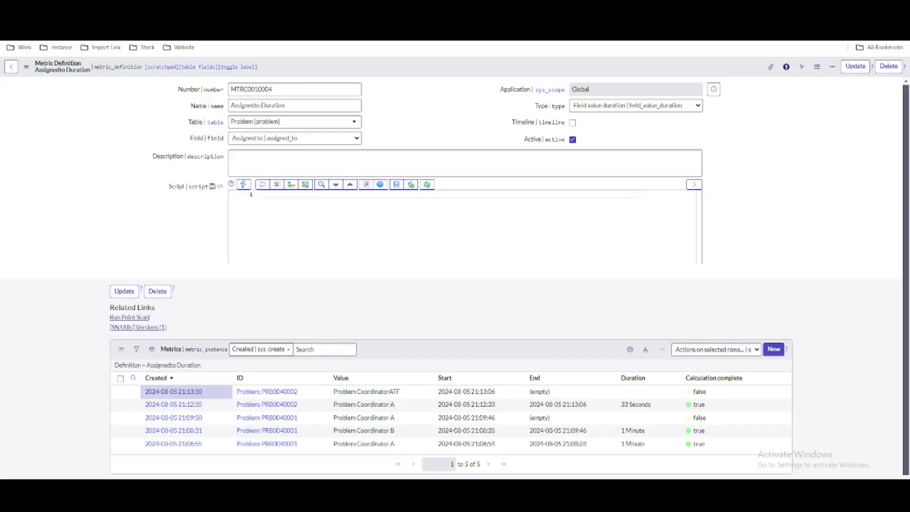
click(181, 367)
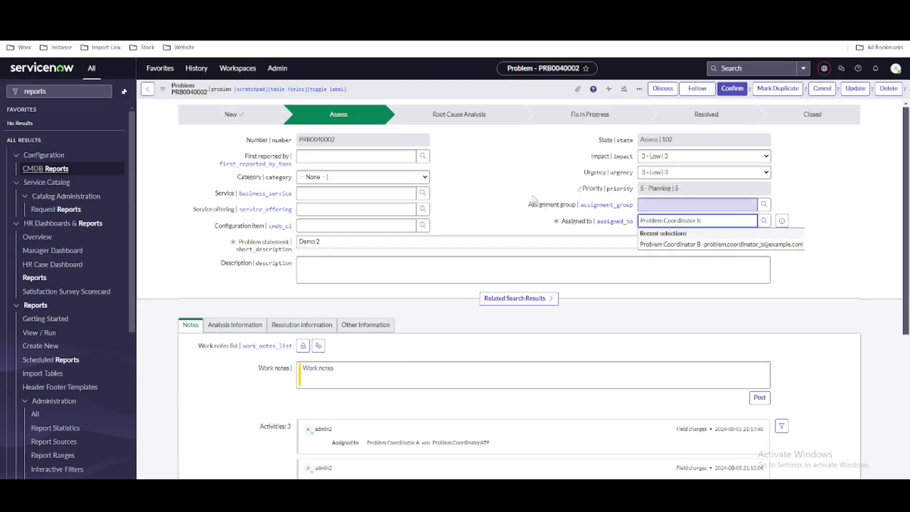
Reassign problem PRB0040002 to Problem Coordinator B and save the record.
click(681, 244)
right_click(482, 90)
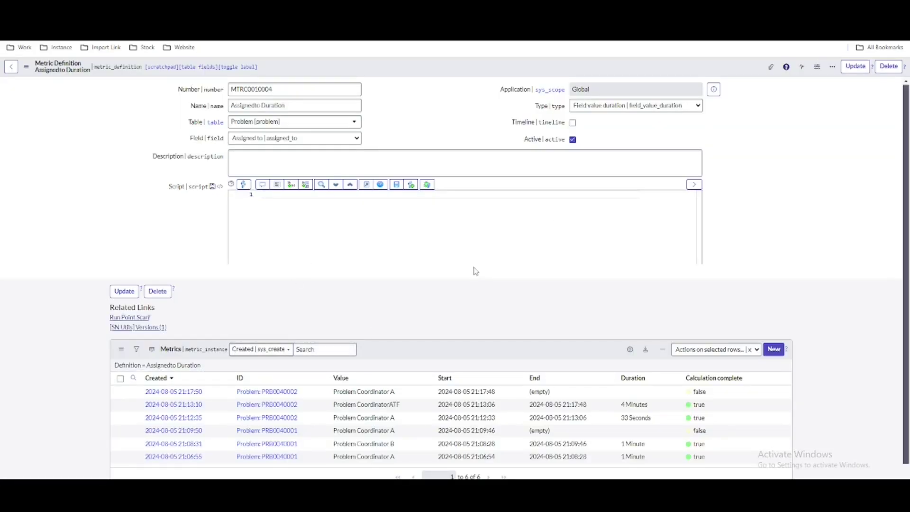
Filter the definition's metric instances to those of PRB0040002 and examine their durations.
scroll(476, 268, down, 1)
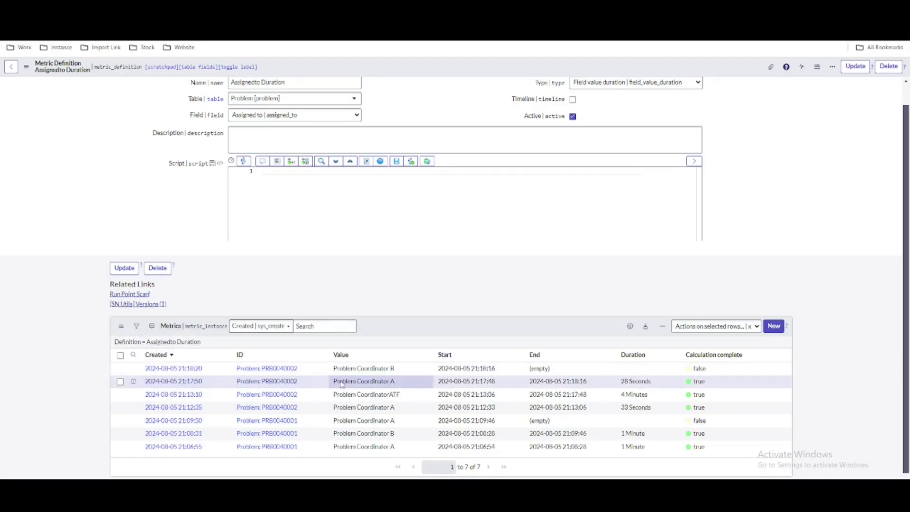
right_click(272, 382)
key(Escape)
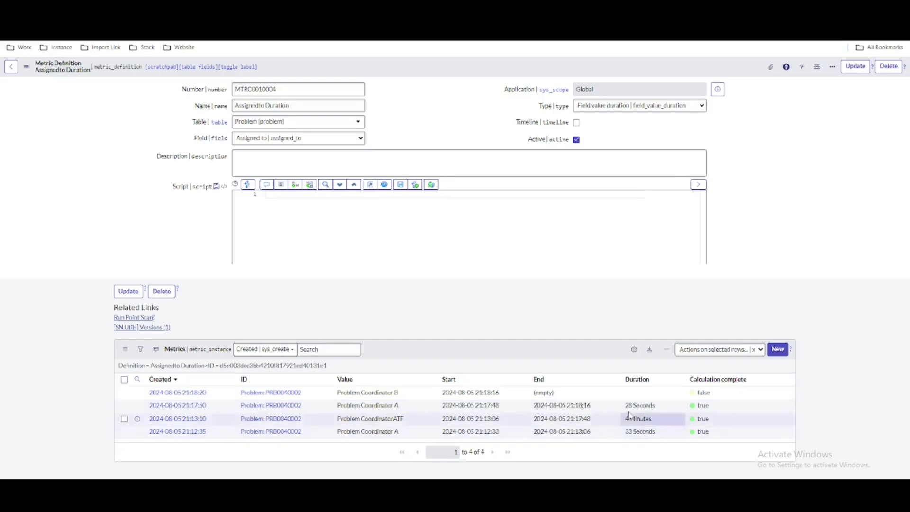
drag(625, 406, 635, 408)
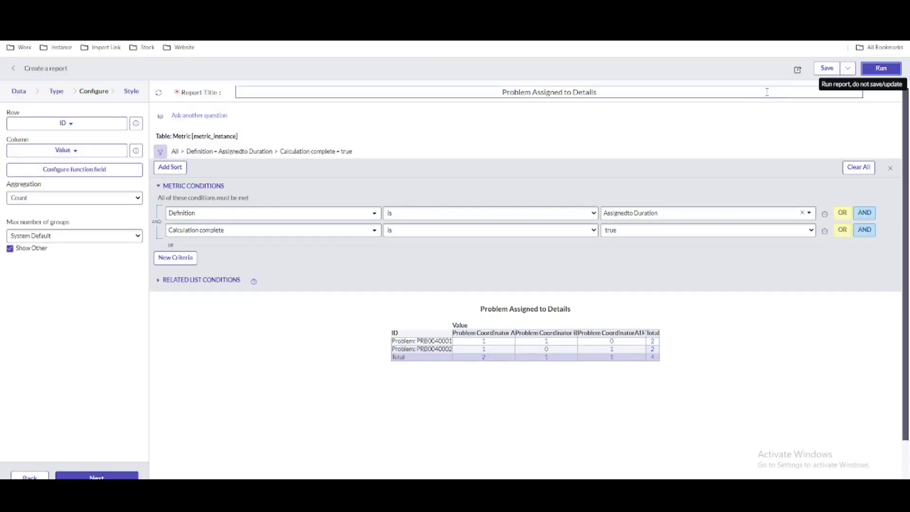
Rerun the pivot report and compare Problem Coordinator A's count for PRB0040002 with the durations of the matching metric instances.
click(880, 68)
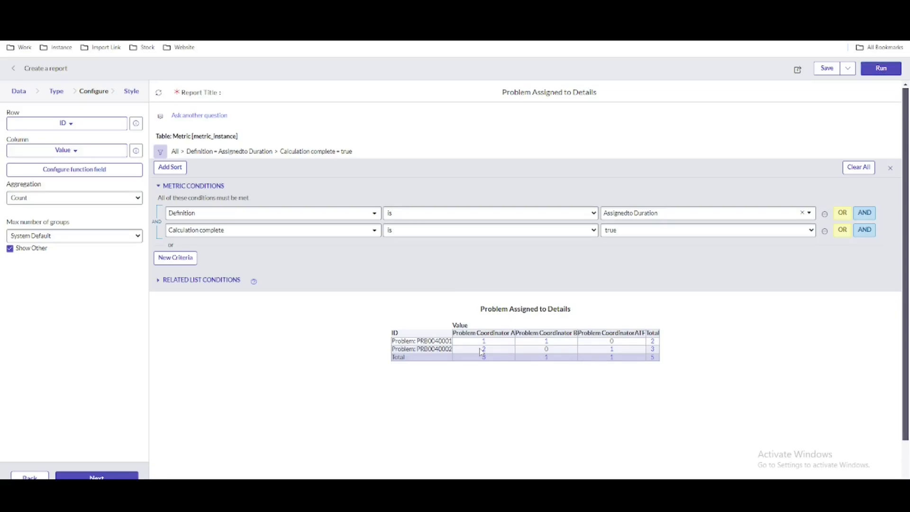
drag(481, 352, 490, 352)
click(473, 386)
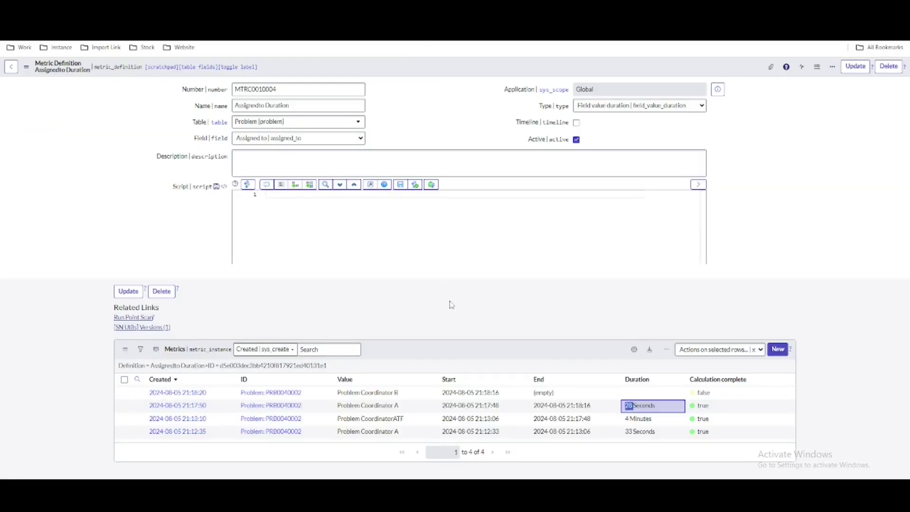
click(571, 465)
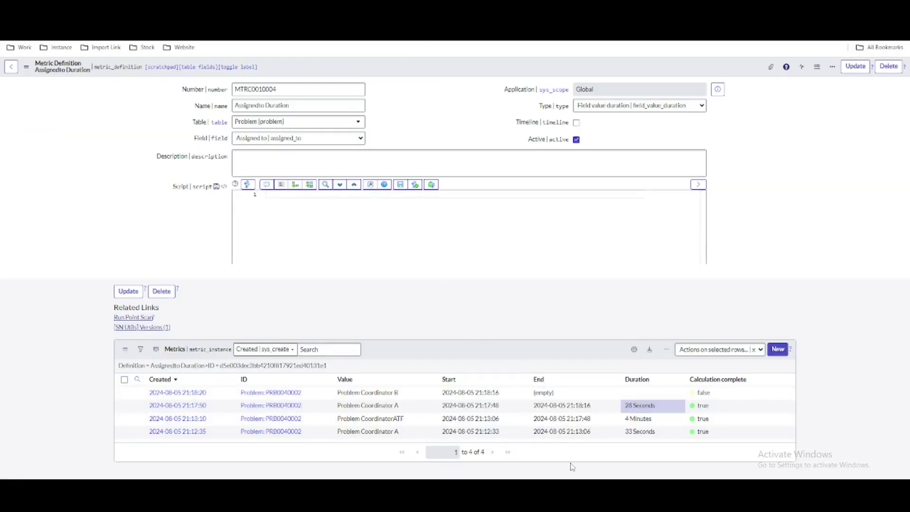
drag(617, 425, 662, 407)
drag(625, 432, 635, 430)
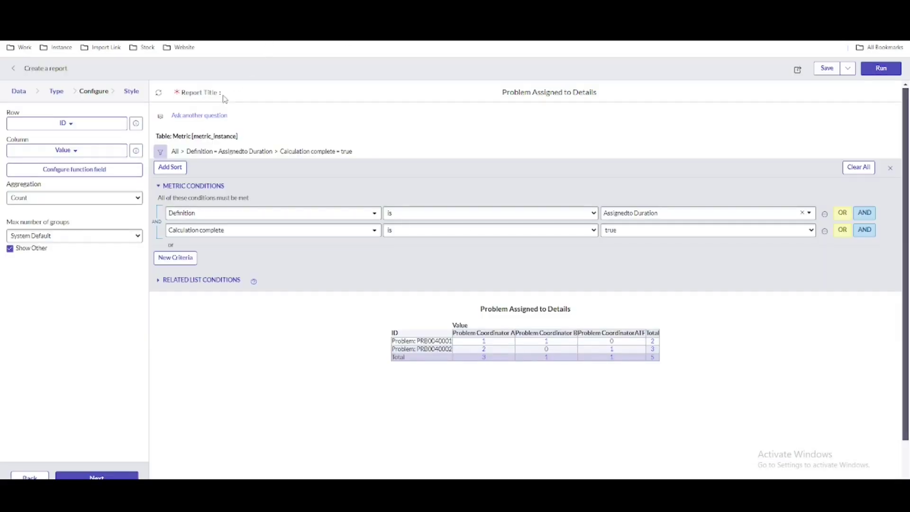
Set the pivot table's aggregation to Sum of Duration and run the report.
click(74, 199)
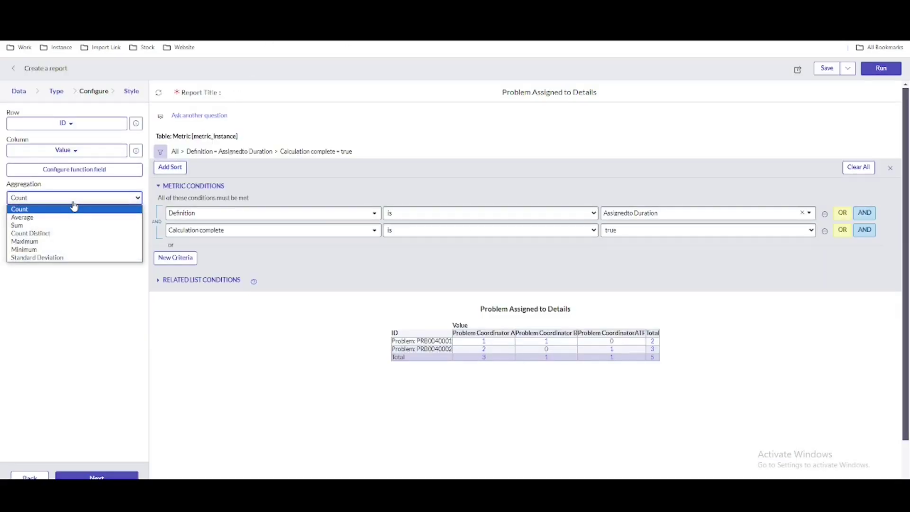
click(47, 225)
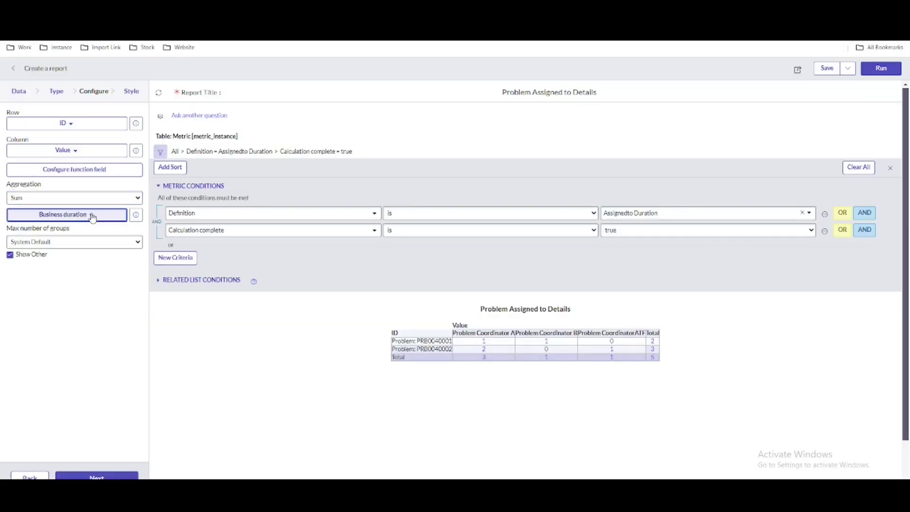
click(93, 215)
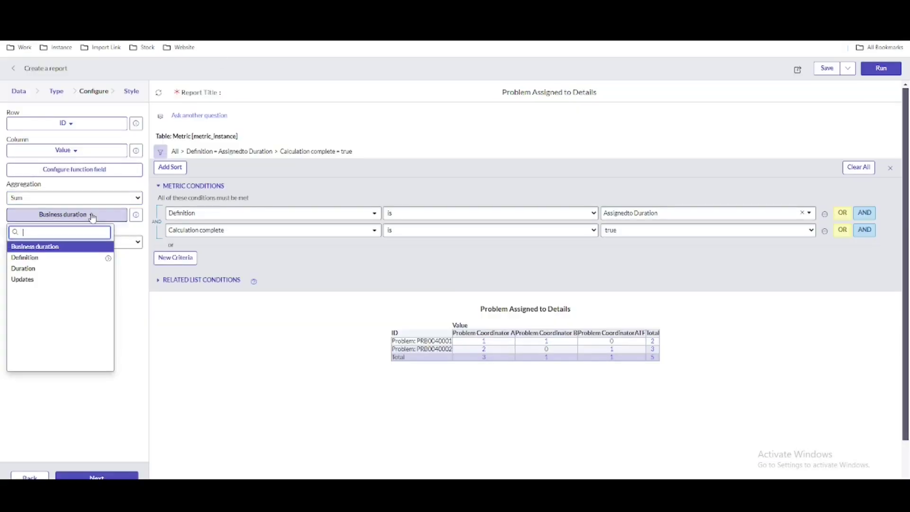
click(41, 269)
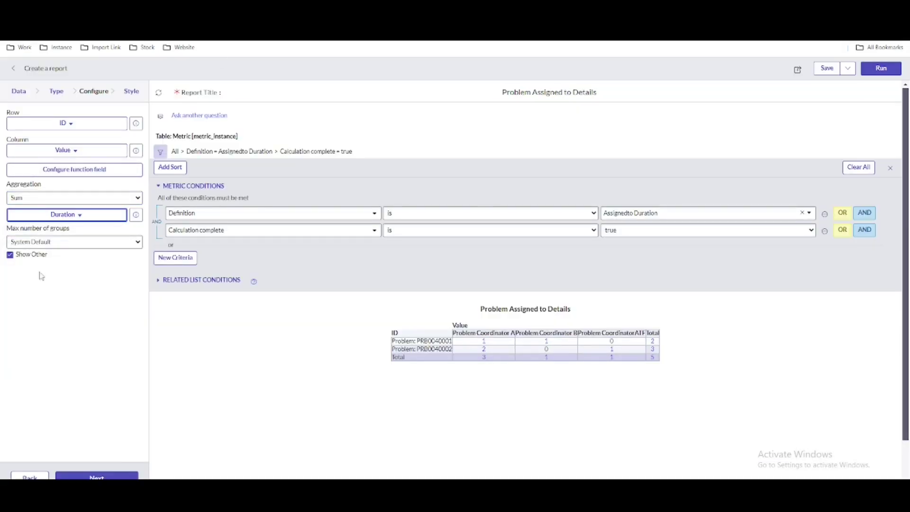
click(878, 70)
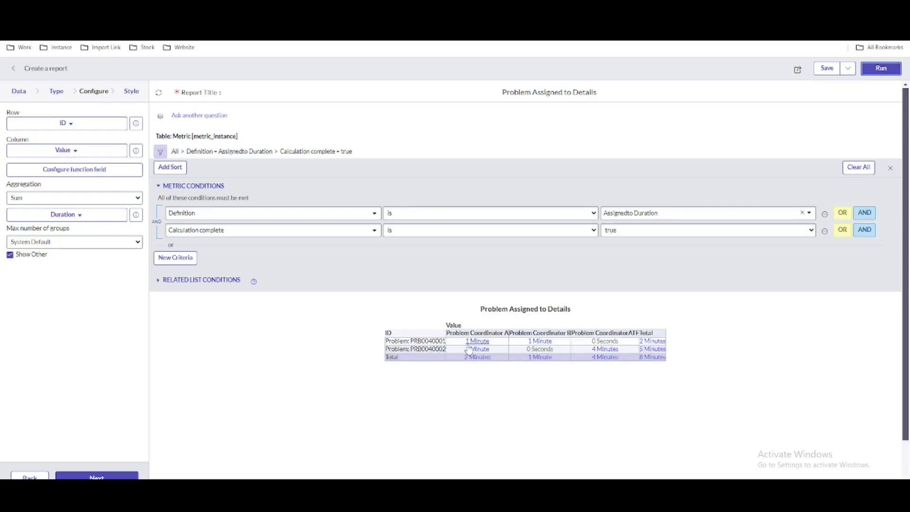
Examine the summed durations per coordinator and the row total for PRB0040002 in the pivot table.
mouse_move(477, 341)
drag(465, 345, 496, 351)
drag(592, 349, 622, 354)
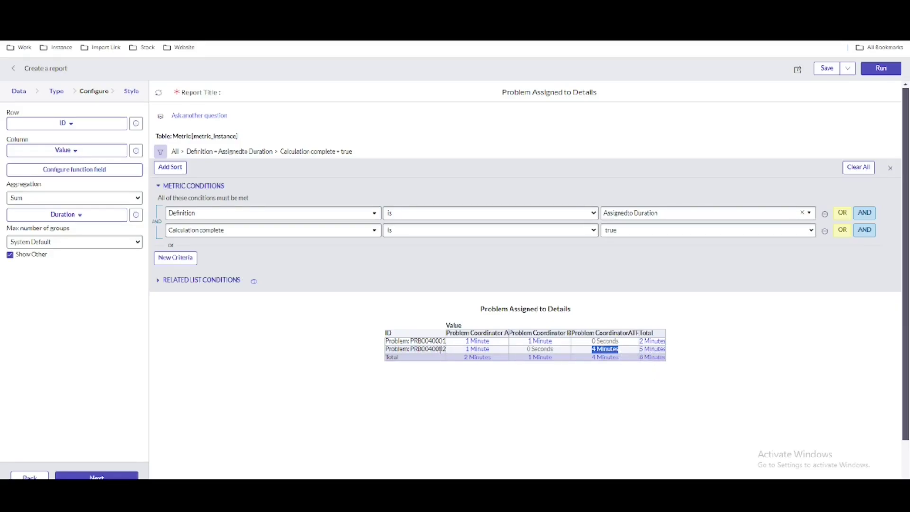
drag(673, 354, 637, 353)
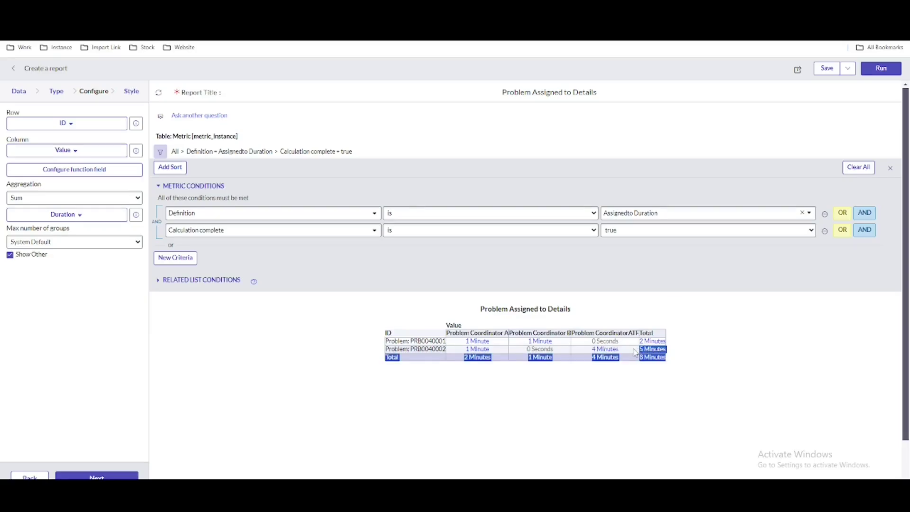
click(648, 370)
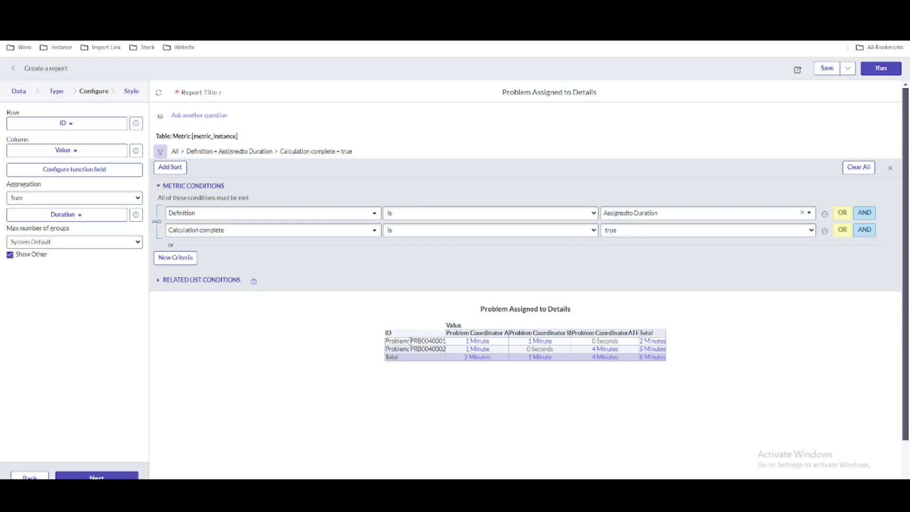
Examine the dictionary information of the metric instance's ID field and preview the problem record it references.
click(79, 125)
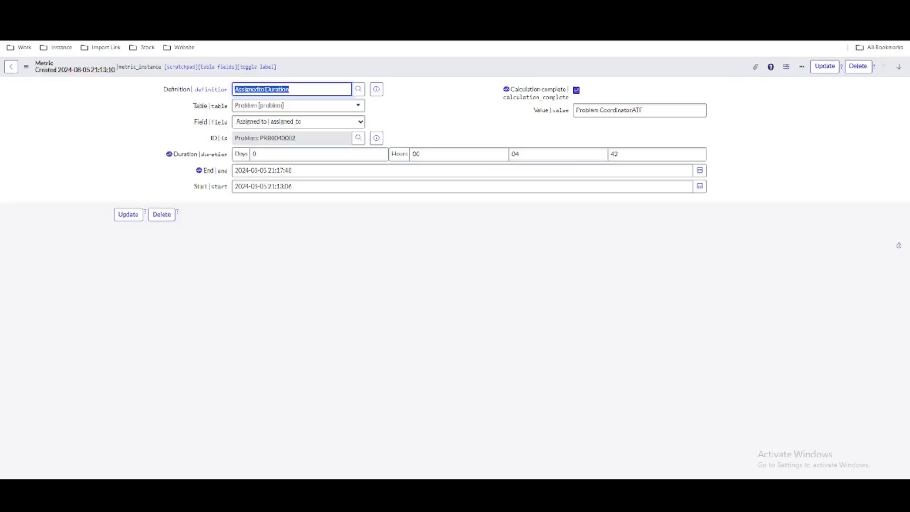
right_click(216, 141)
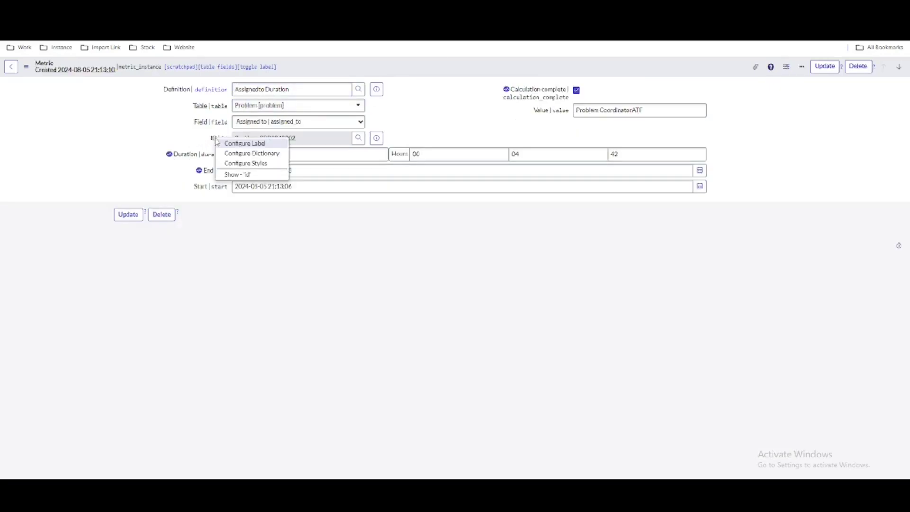
click(234, 176)
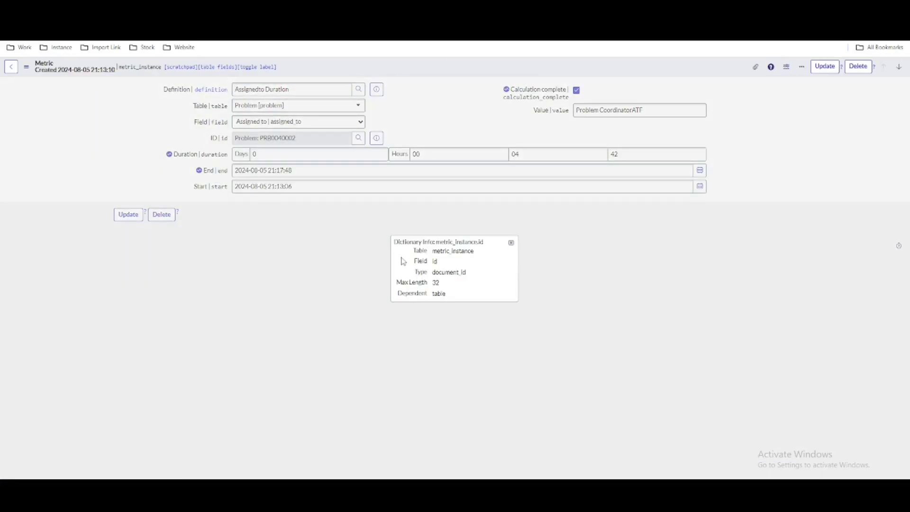
click(510, 242)
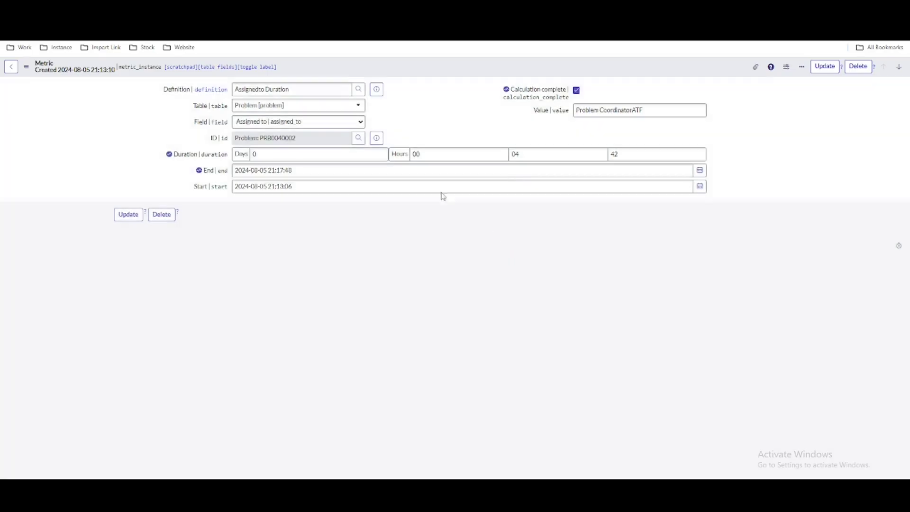
click(377, 138)
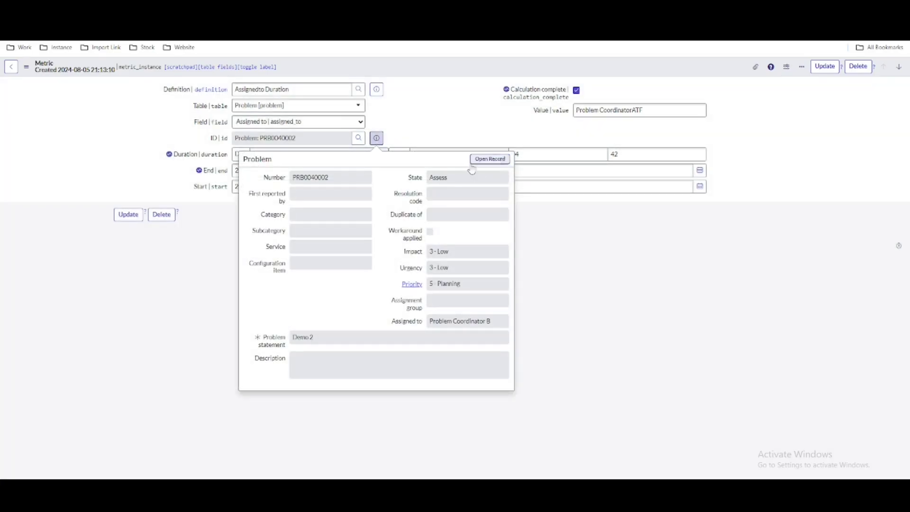
click(424, 113)
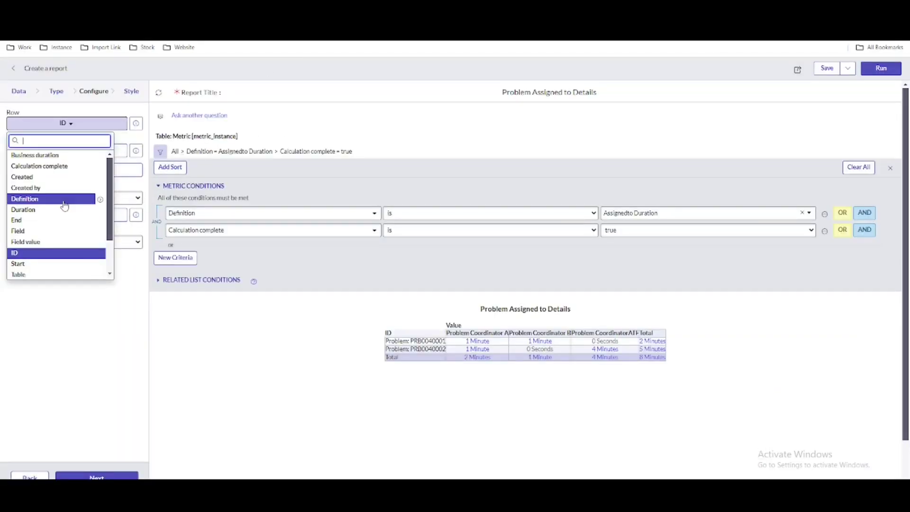
Examine the pivot table's row field choices under Definition and the problem identifiers listed in the report's ID rows.
click(100, 200)
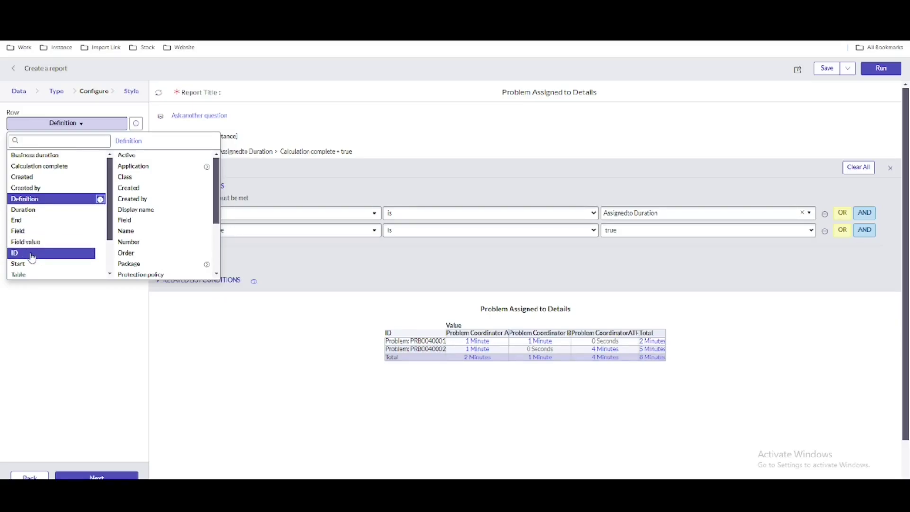
click(95, 352)
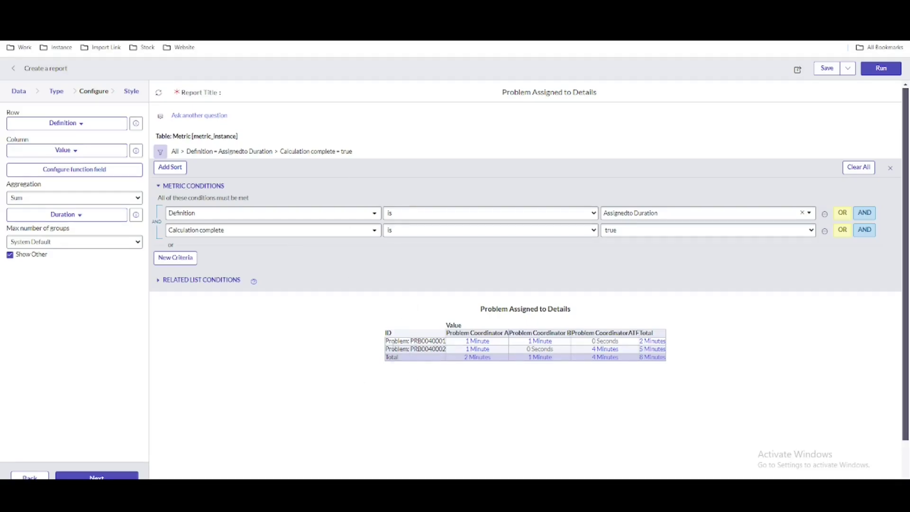
drag(403, 341, 432, 341)
drag(434, 342, 444, 342)
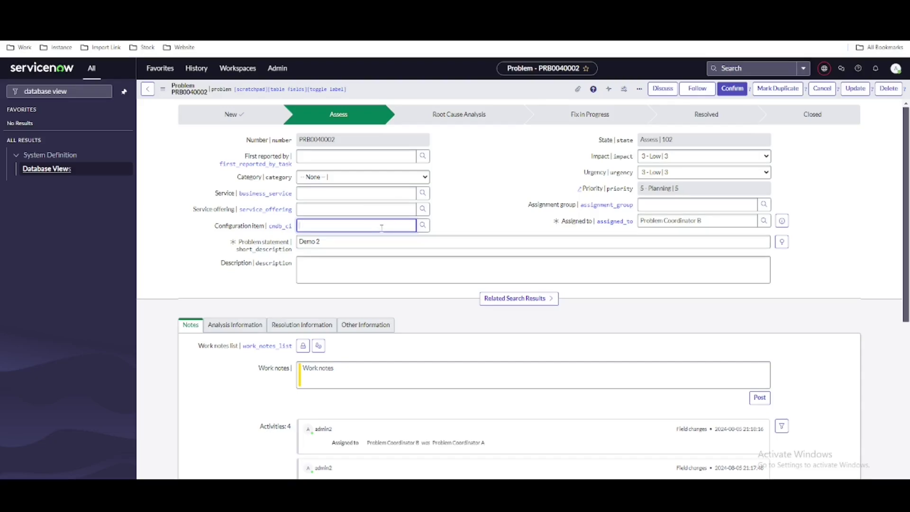
Set the configuration item of problem PRB0040002 to DatabaseServer1 and save the record.
text(dat)
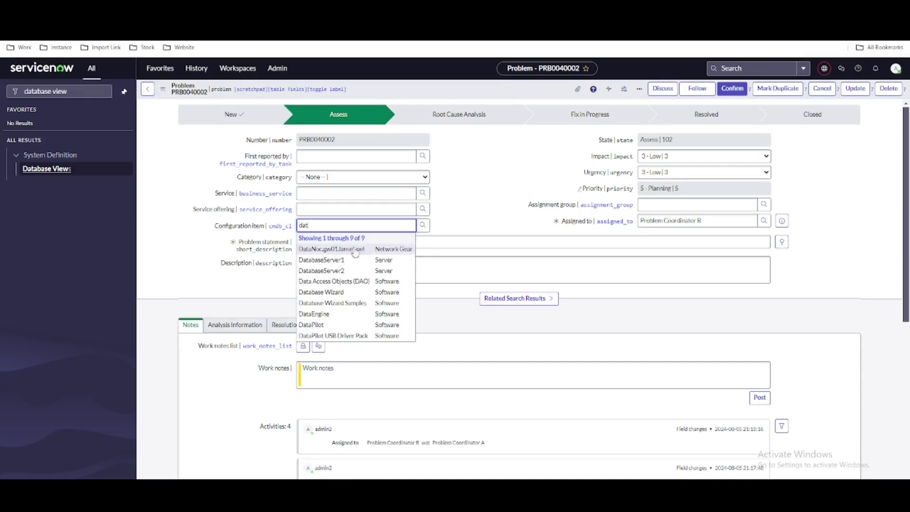
click(345, 261)
right_click(459, 88)
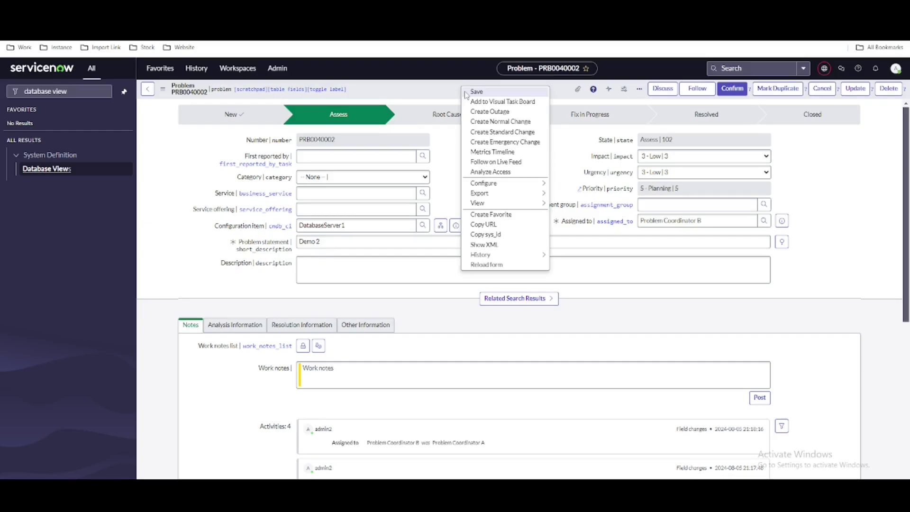
click(466, 94)
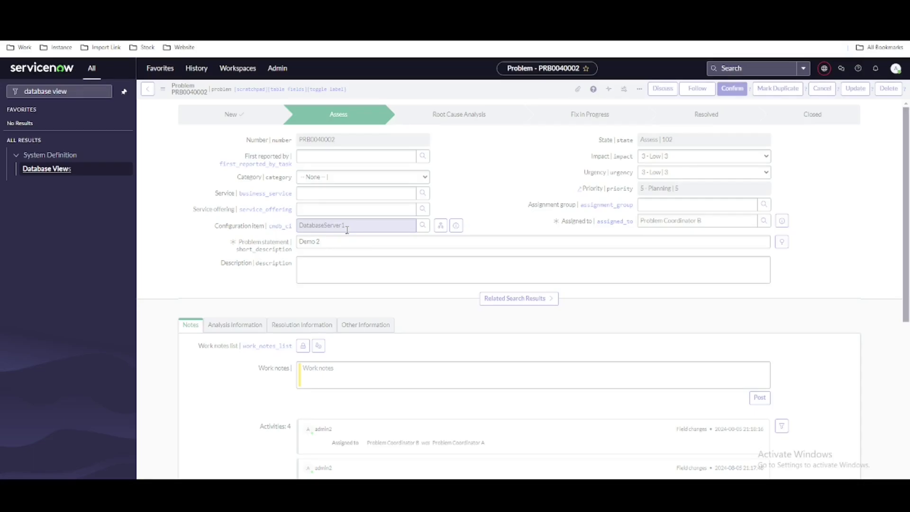
key(ctrl+s)
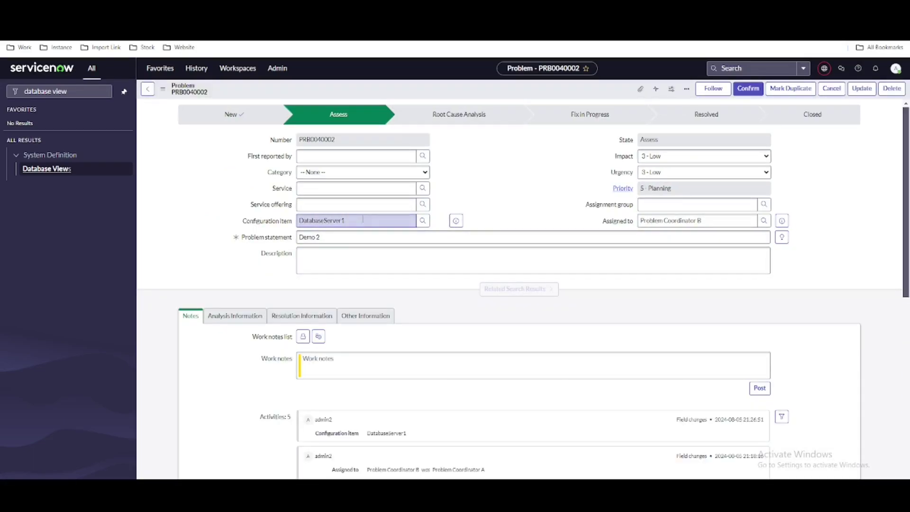
drag(362, 219, 299, 220)
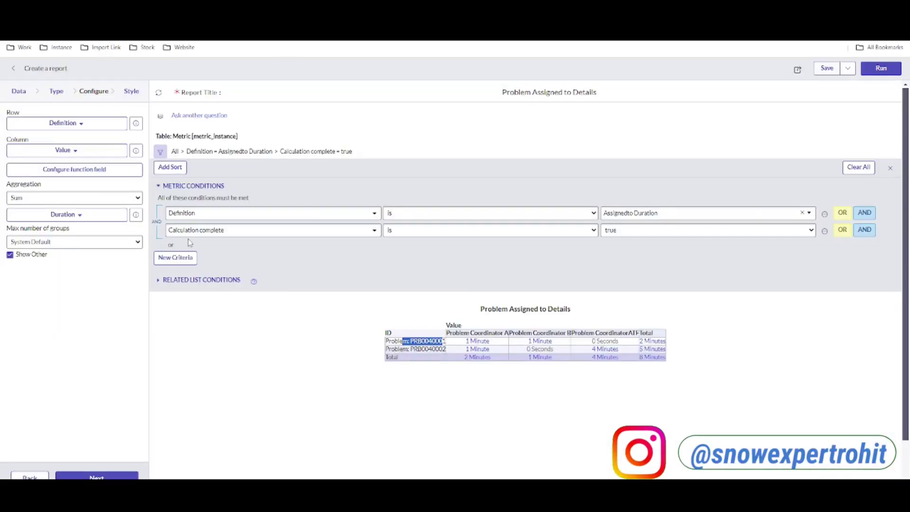
Switch the report type to Multi-level pivot table and look through the fields available as its columns, including ID.
click(59, 92)
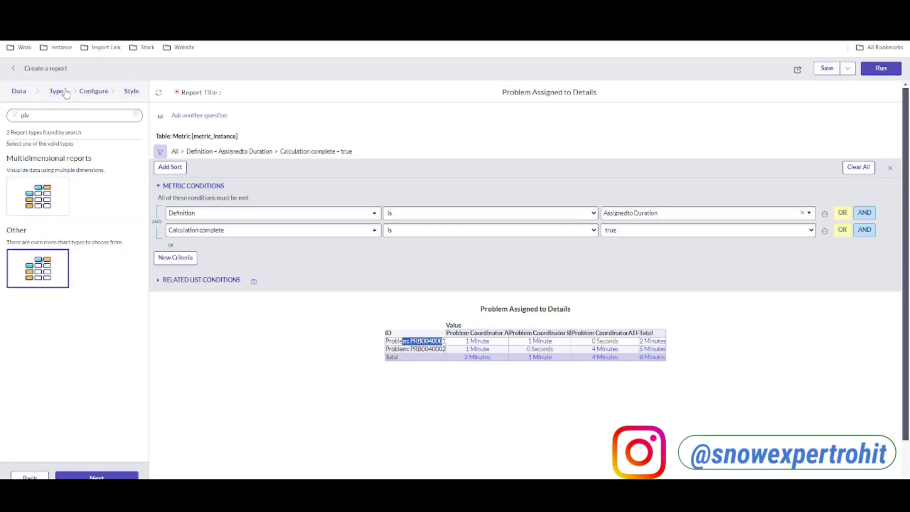
click(38, 197)
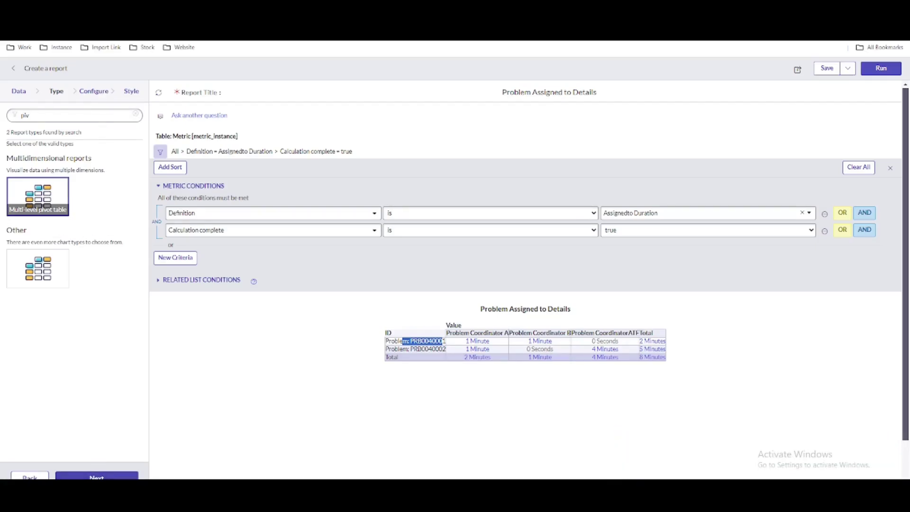
click(97, 476)
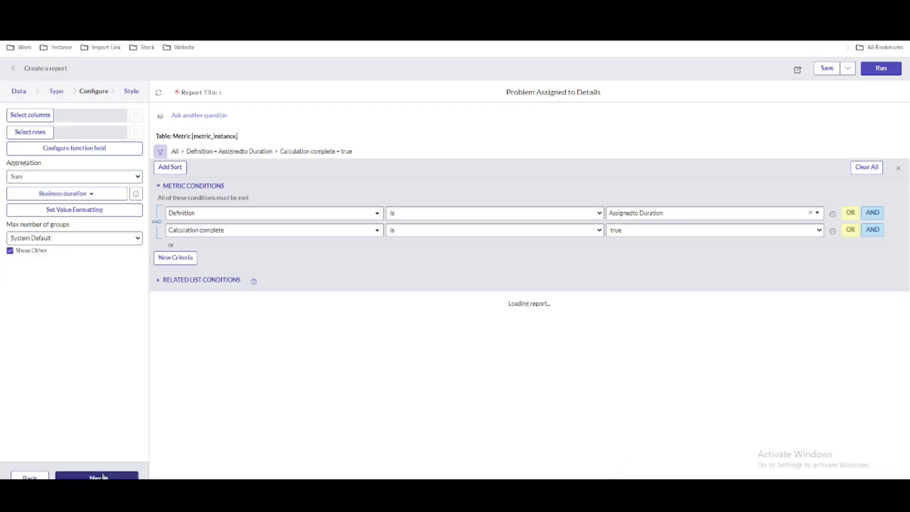
click(48, 117)
click(343, 185)
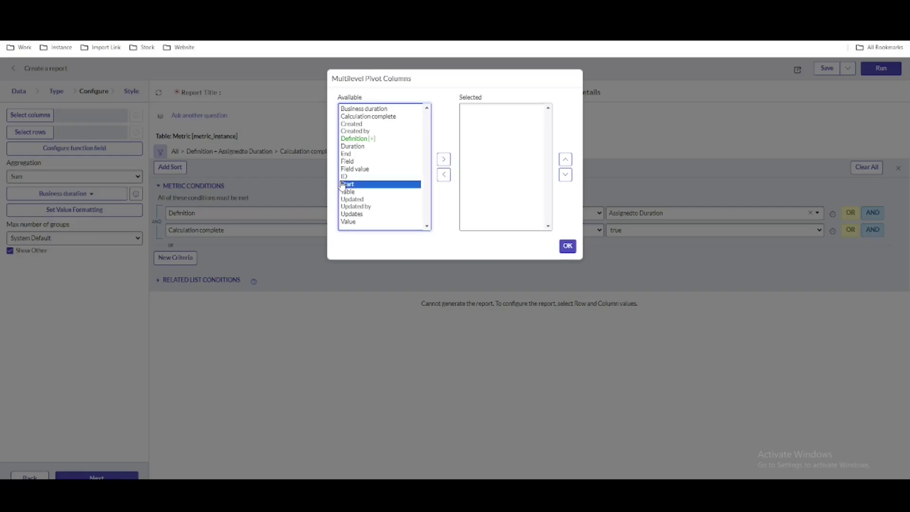
click(345, 177)
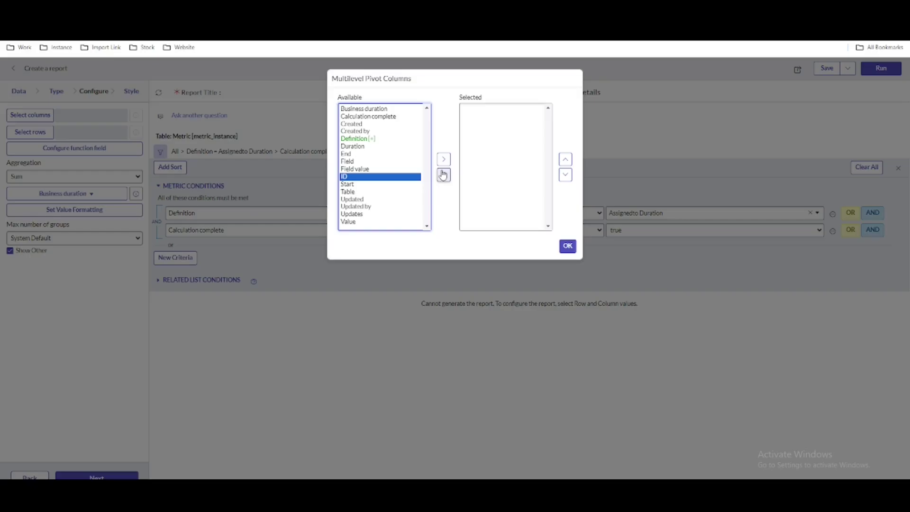
click(567, 247)
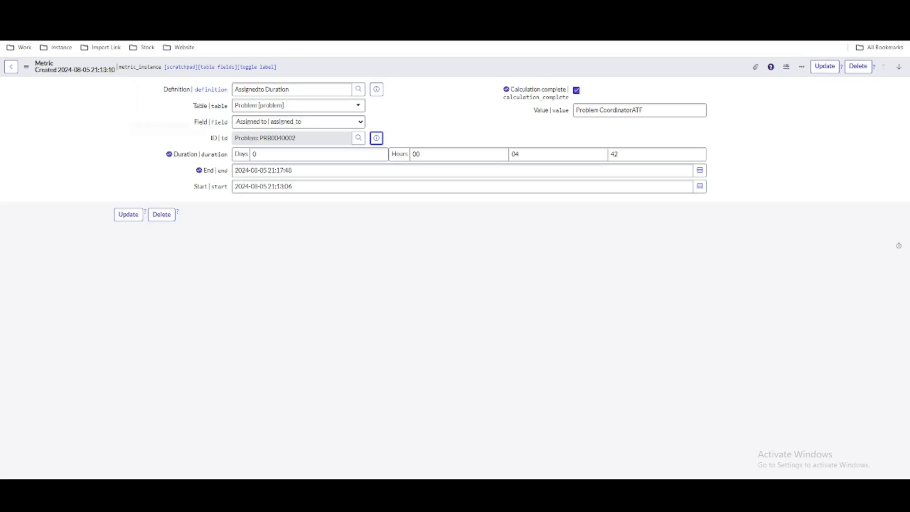
Open the Database Views list, then create and save a new database view named u_problem_metrics.
click(171, 10)
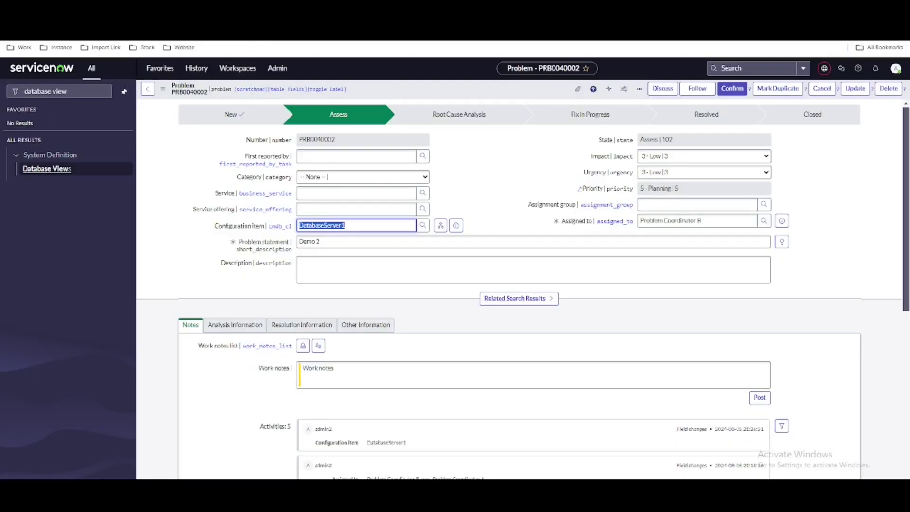
click(65, 170)
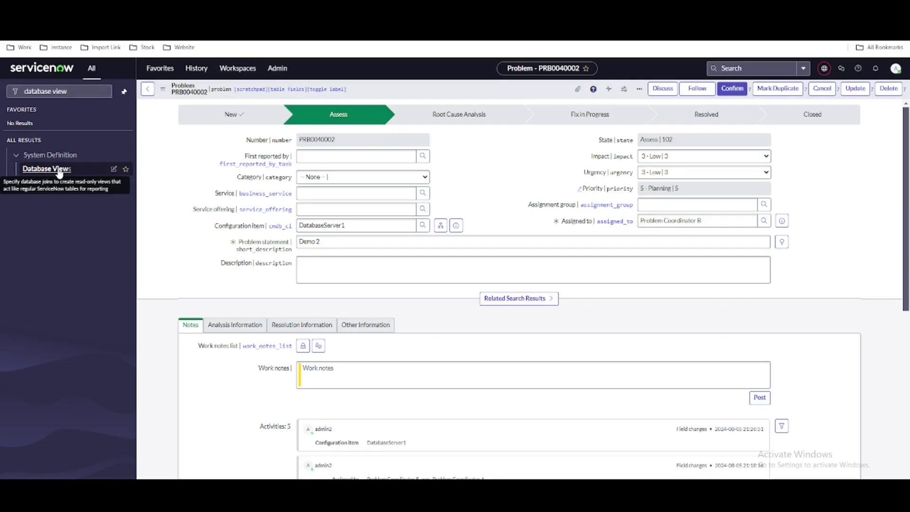
click(59, 171)
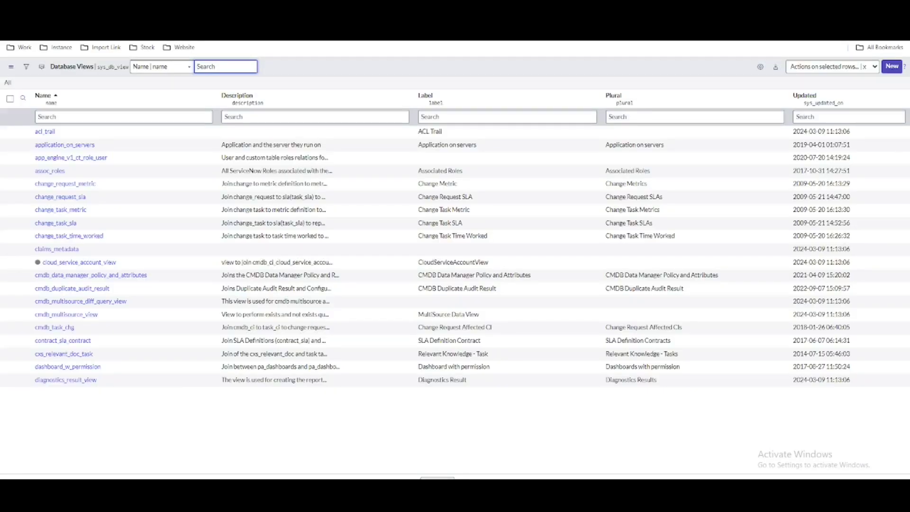
click(893, 67)
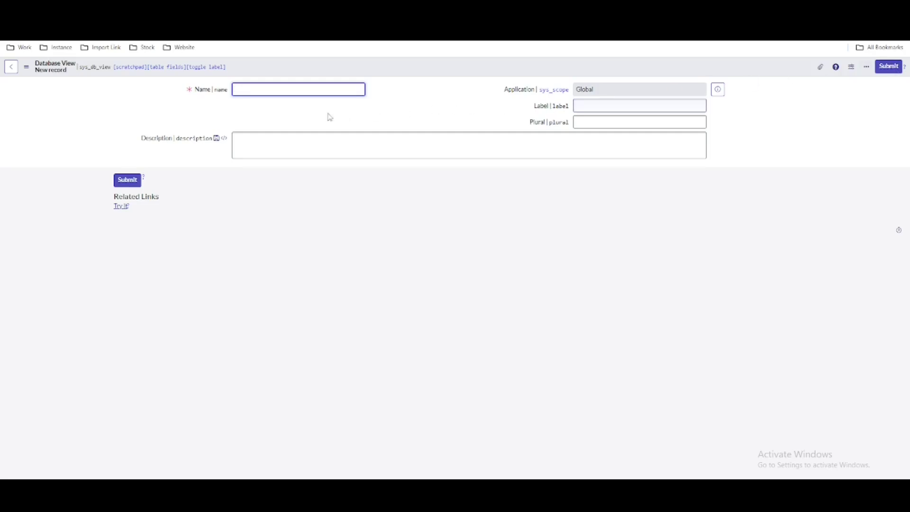
text(d)
text(roblem)
text(_metr)
text(ics)
key(Tab)
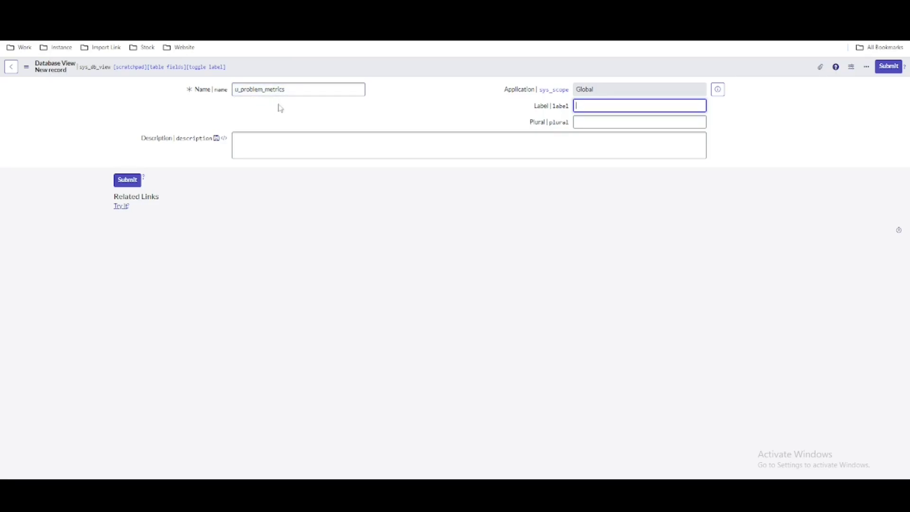
right_click(392, 72)
click(398, 73)
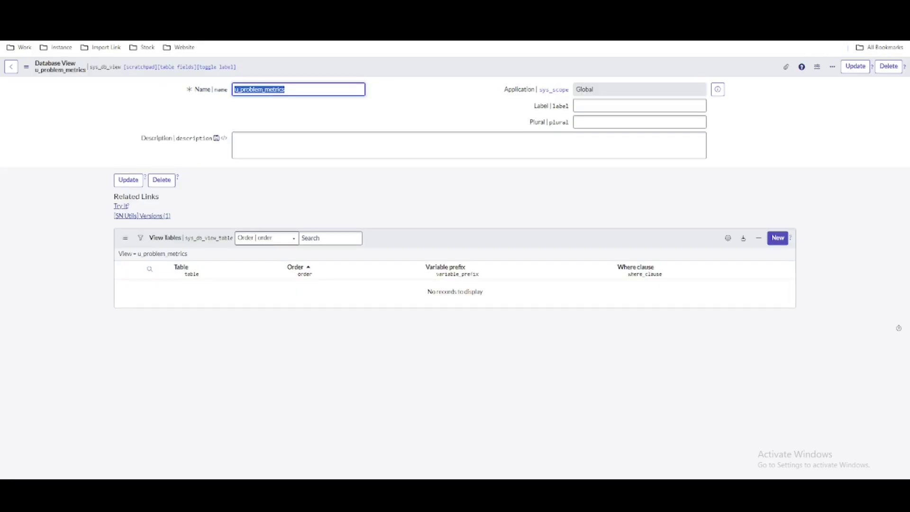
Add the Problem [problem] table to the u_problem_metrics view with the variable prefix prb.
click(776, 238)
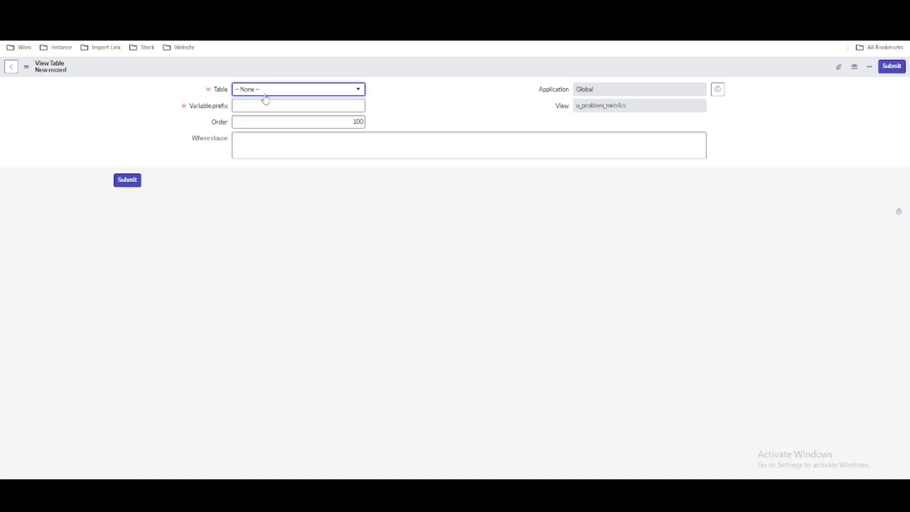
click(266, 98)
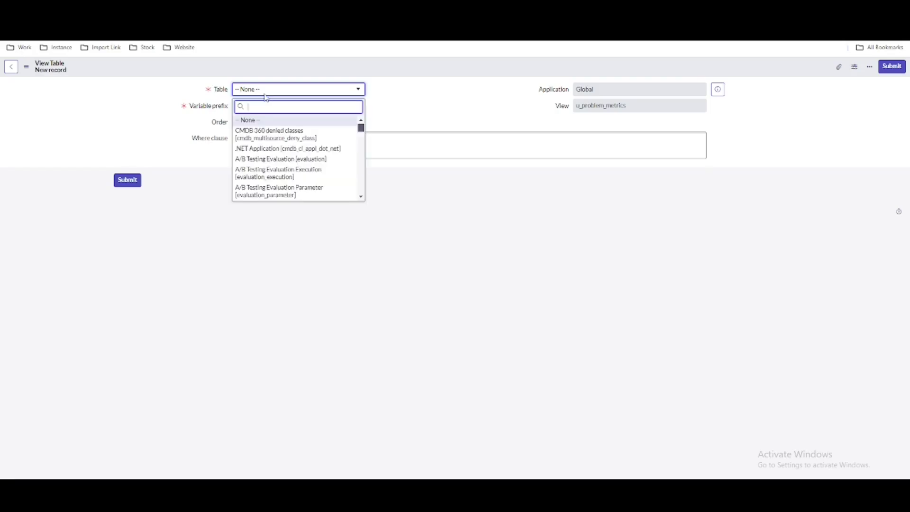
text(prob)
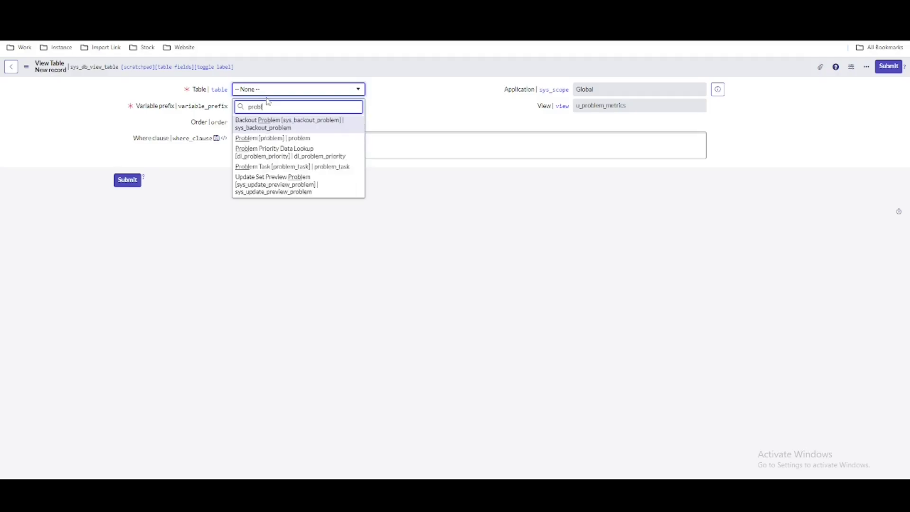
text(lem)
click(277, 141)
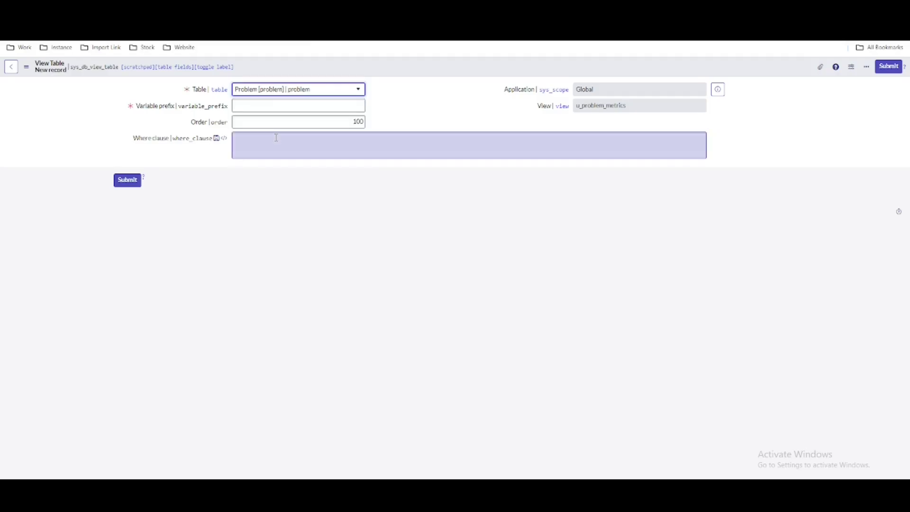
click(262, 112)
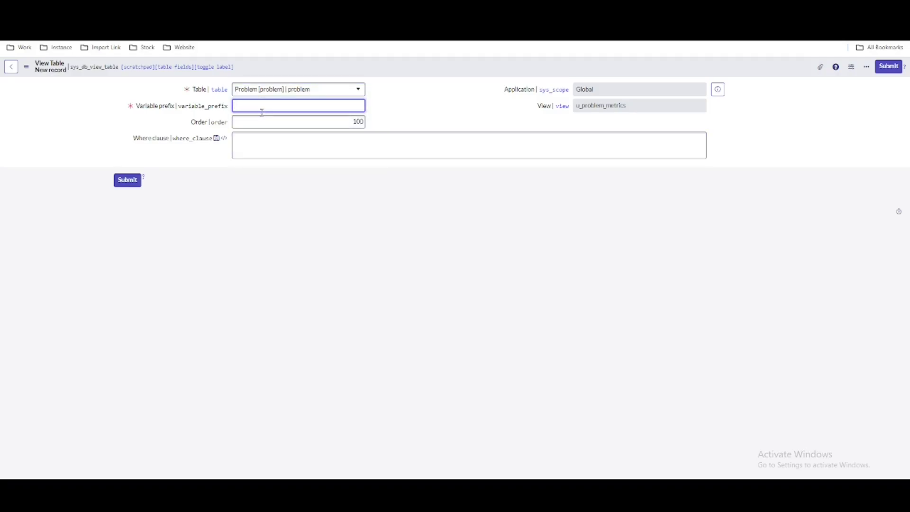
text(prb)
click(127, 182)
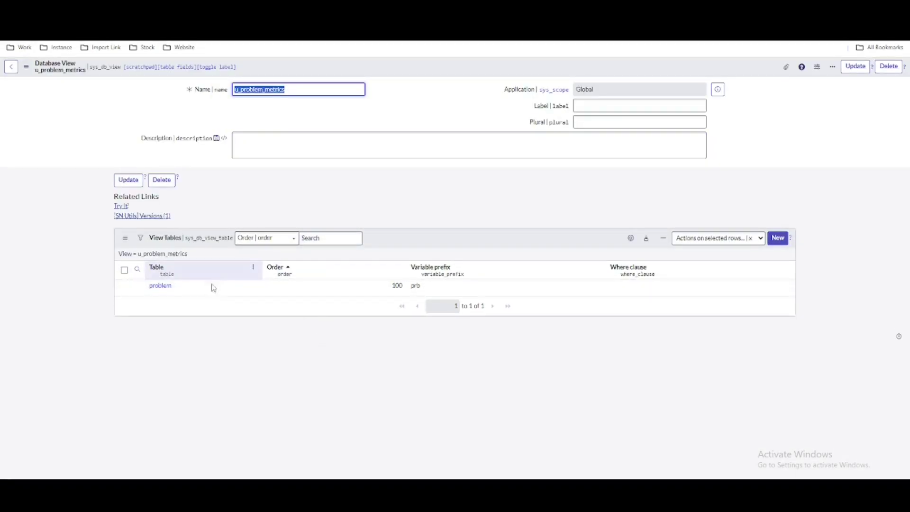
Try out the u_problem_metrics view and examine the problem records and prb-prefixed fields it returns.
click(121, 207)
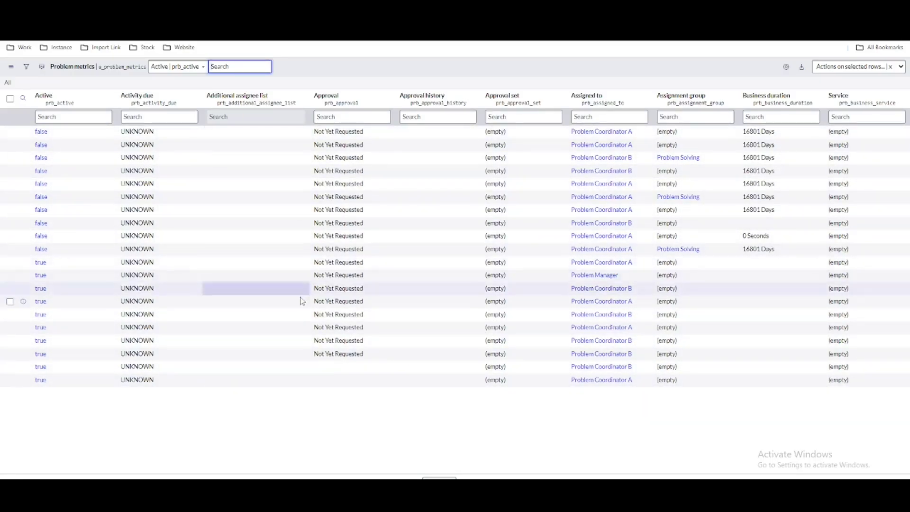
key(alt+Left)
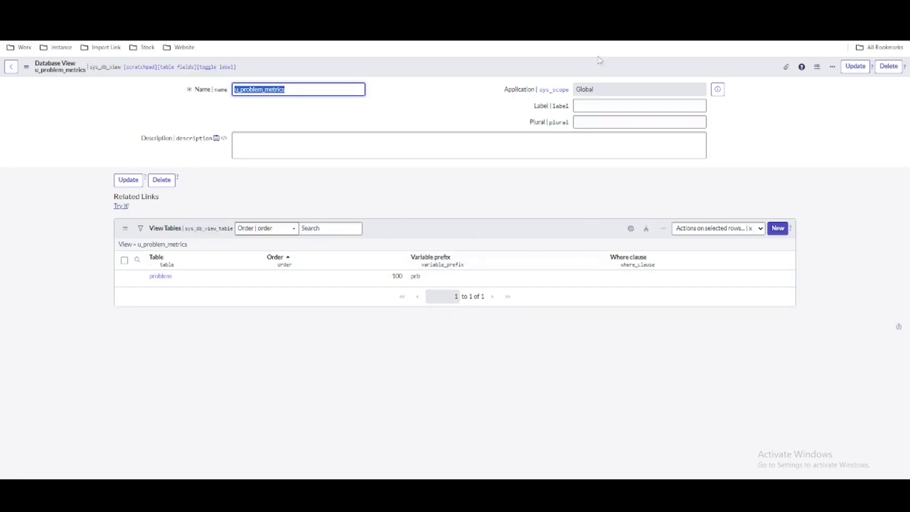
key(alt+Left)
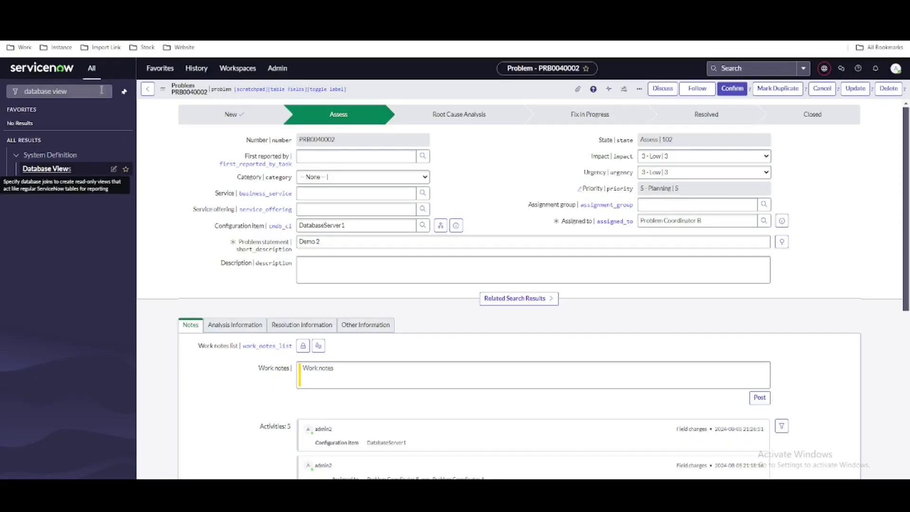
Open the metric_instance table's list and examine how the ID field links the metrics to their problem records.
drag(109, 91, 2, 94)
text(metric_instance)
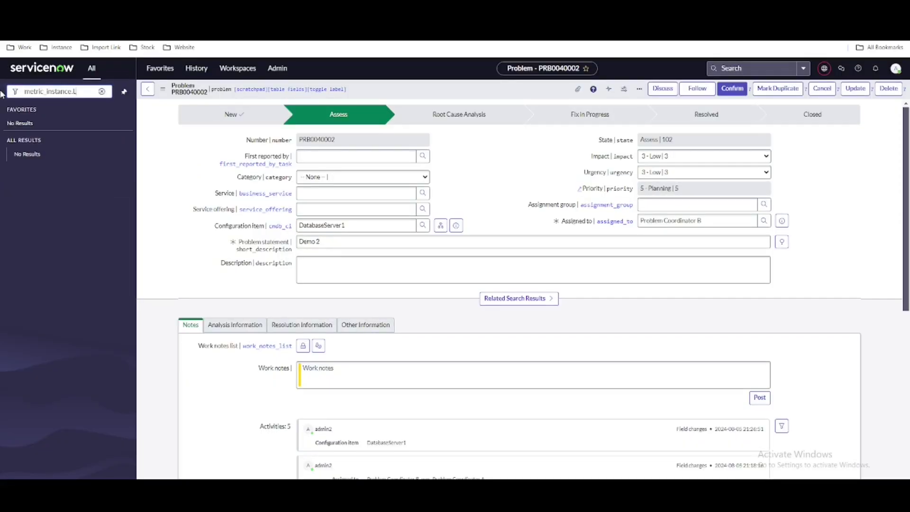
text(.LIST)
key(Return)
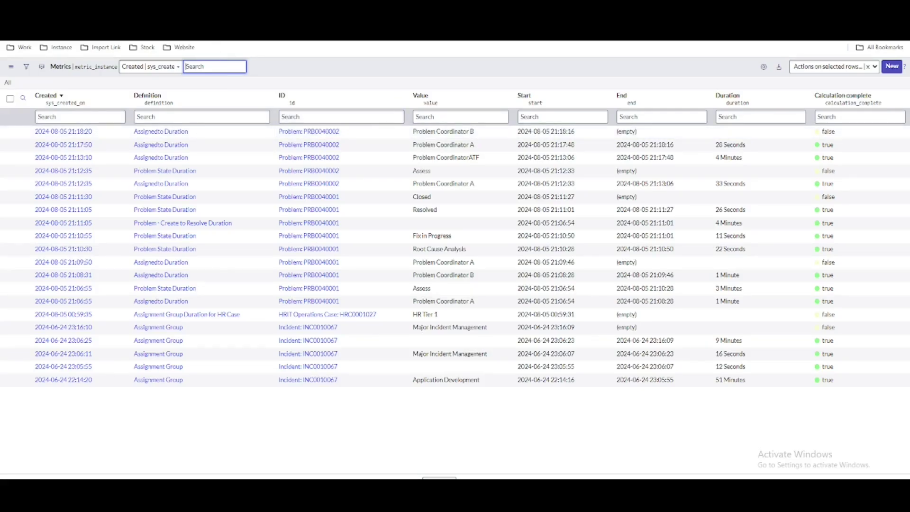
click(309, 131)
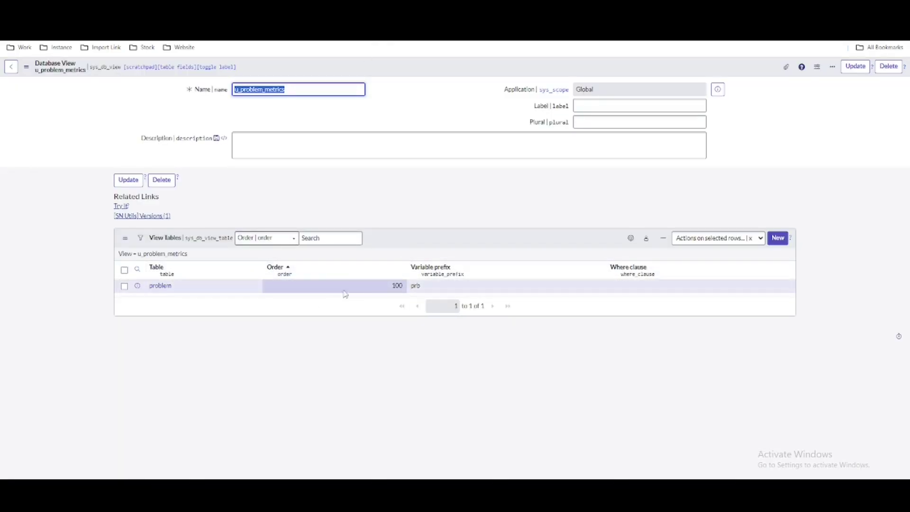
Add the Metric [metric_instance] table to the u_problem_metrics view with variable prefix mt and order 200.
double_click(202, 287)
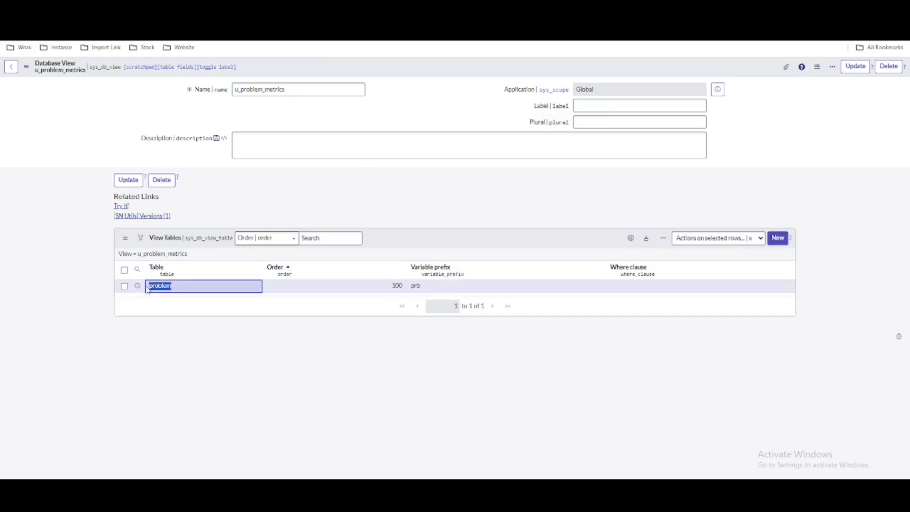
click(781, 243)
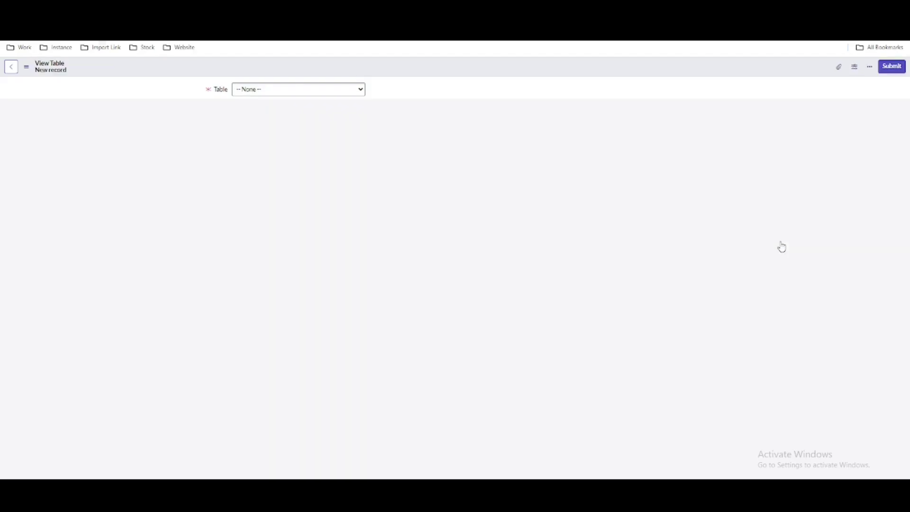
click(295, 92)
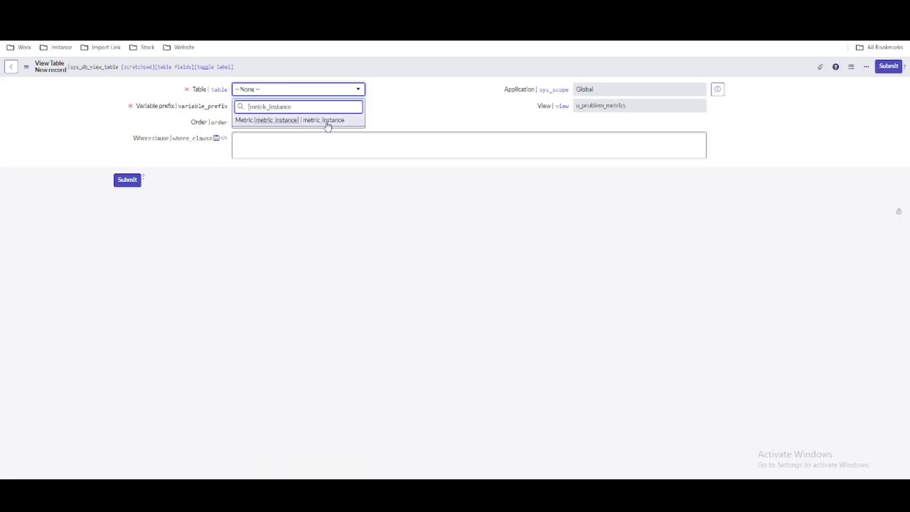
click(325, 120)
double_click(357, 122)
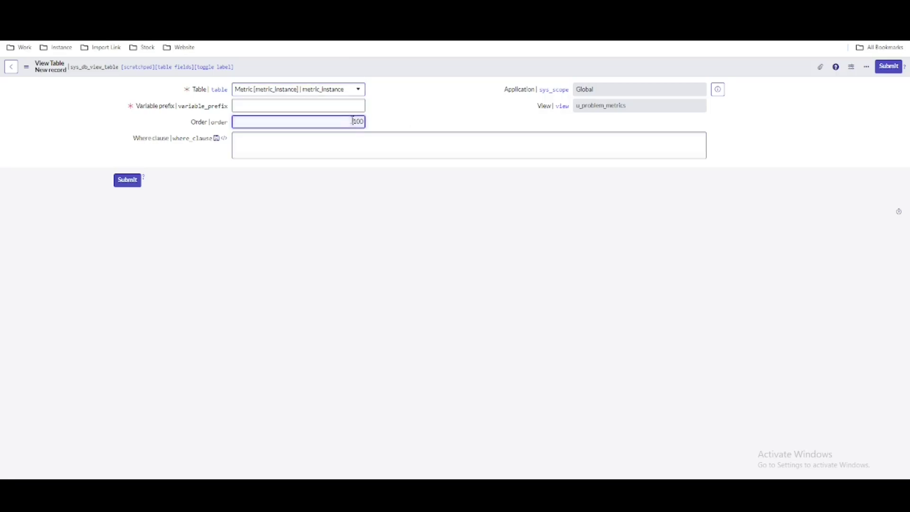
text(200)
click(330, 104)
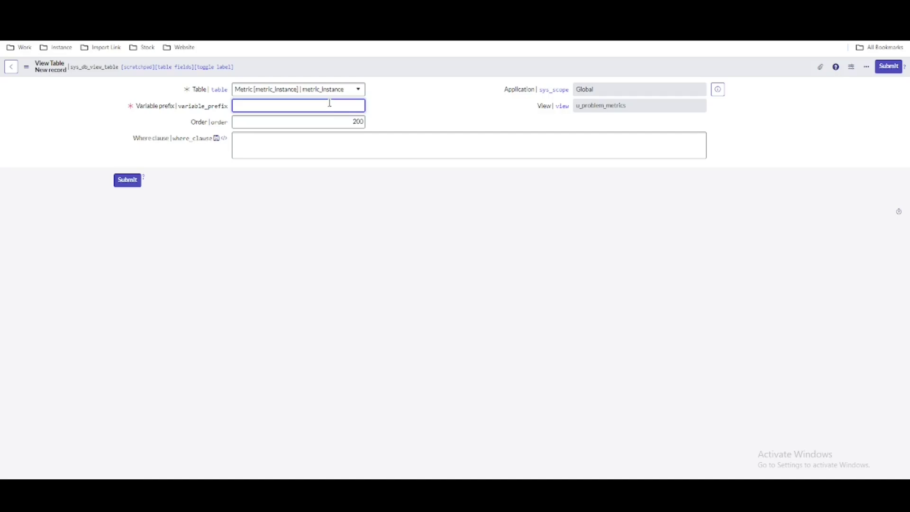
click(429, 113)
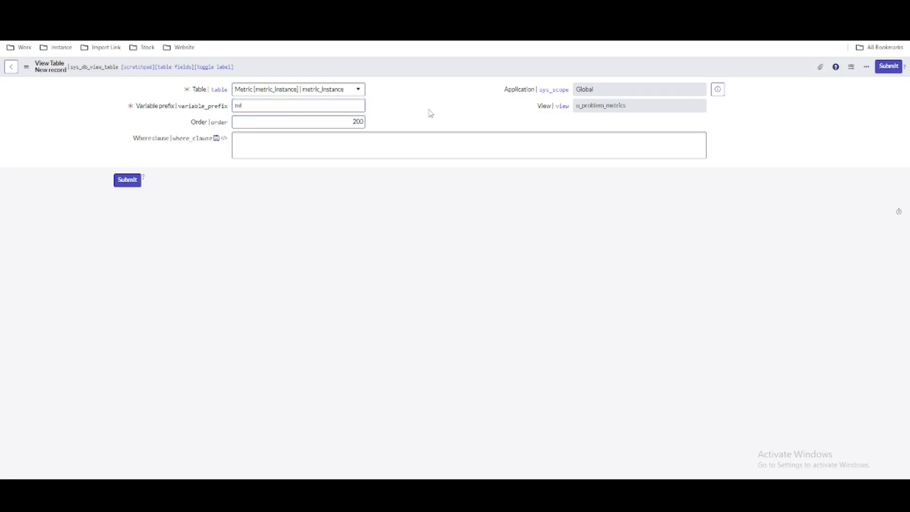
drag(252, 105, 228, 114)
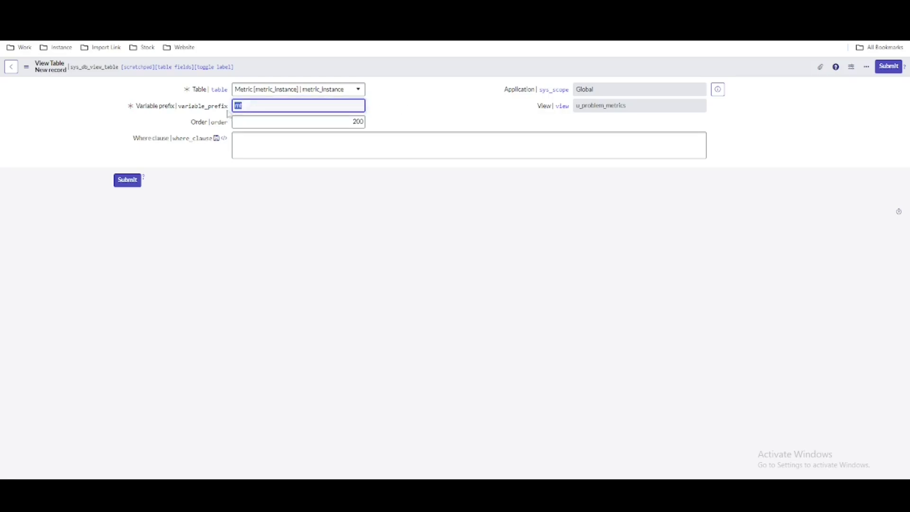
click(285, 152)
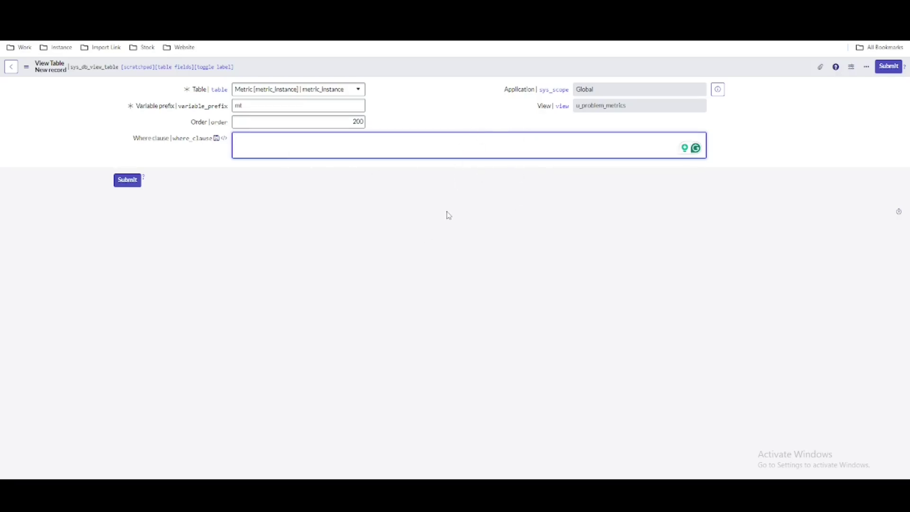
click(121, 186)
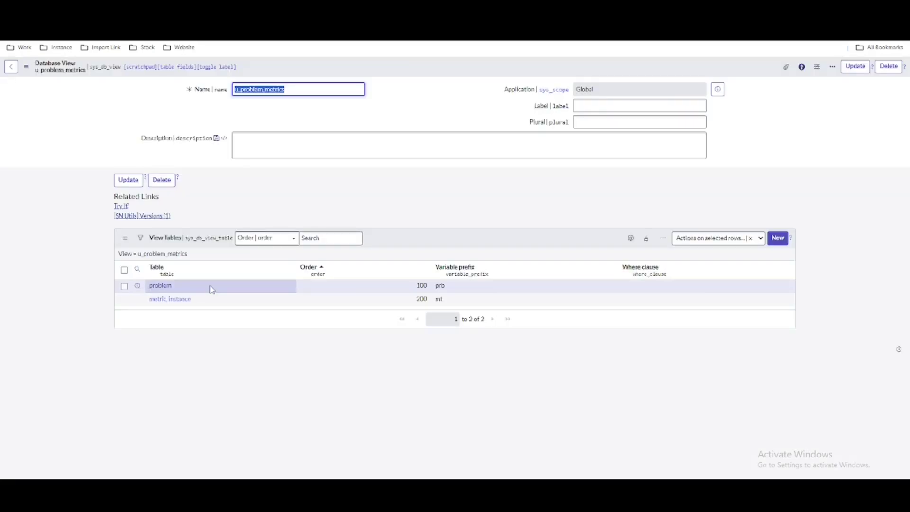
Try out the view, return to its definition and set the metric_instance where clause to mt_id=prb_sys_id.
click(121, 207)
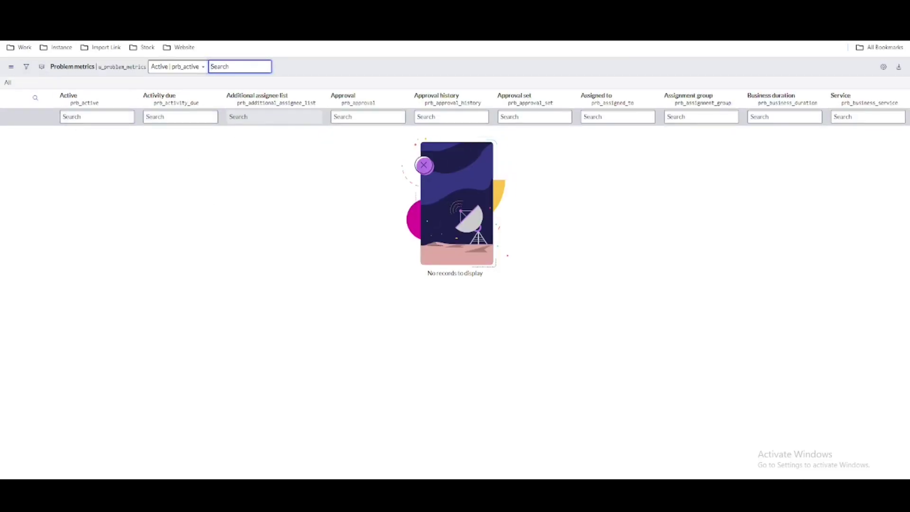
key(alt+Left)
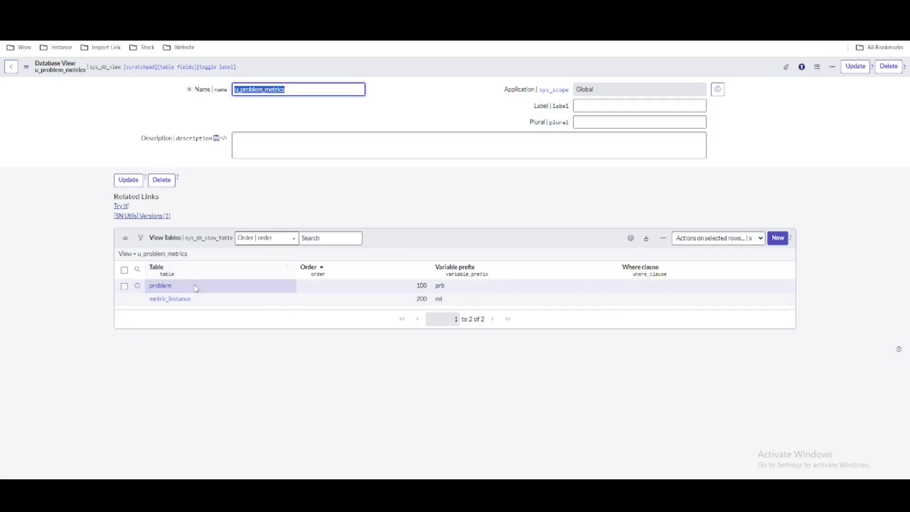
click(685, 303)
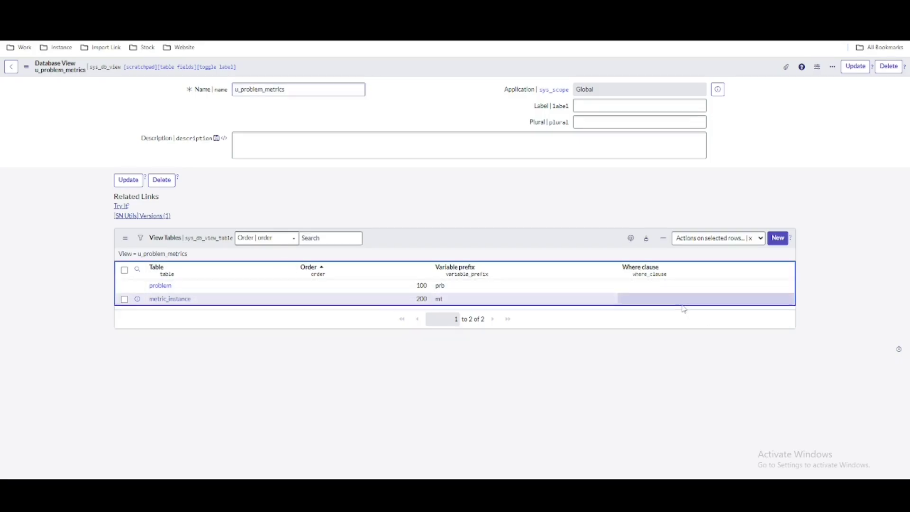
click(683, 305)
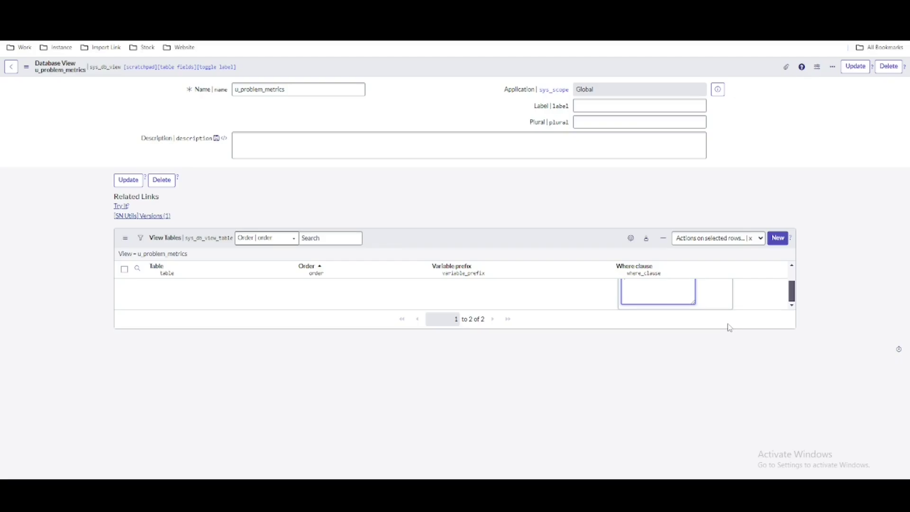
scroll(521, 303, up, 1)
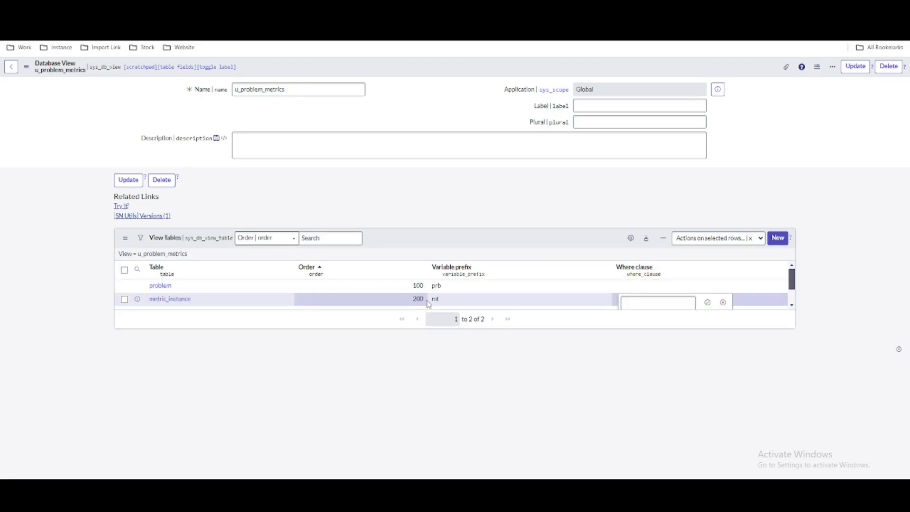
click(632, 302)
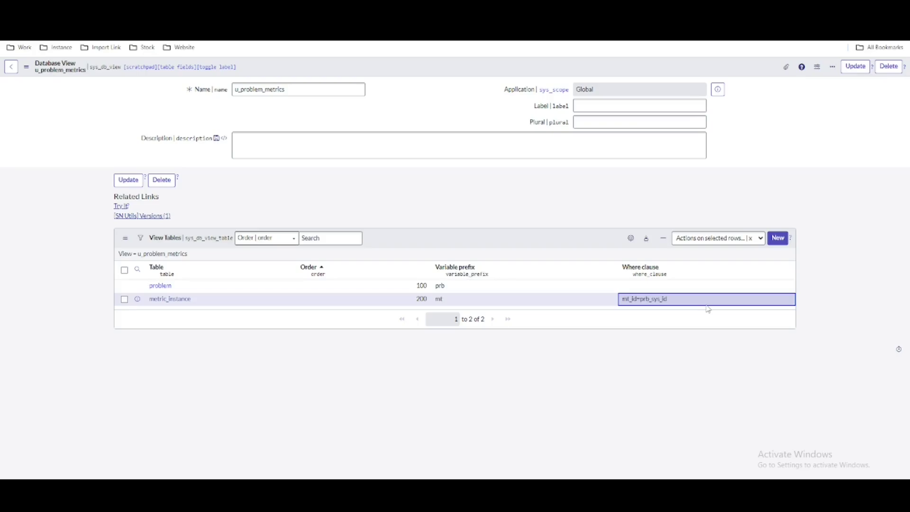
Try out the joined view with technical field names shown and add Number as the first column of its list.
click(120, 207)
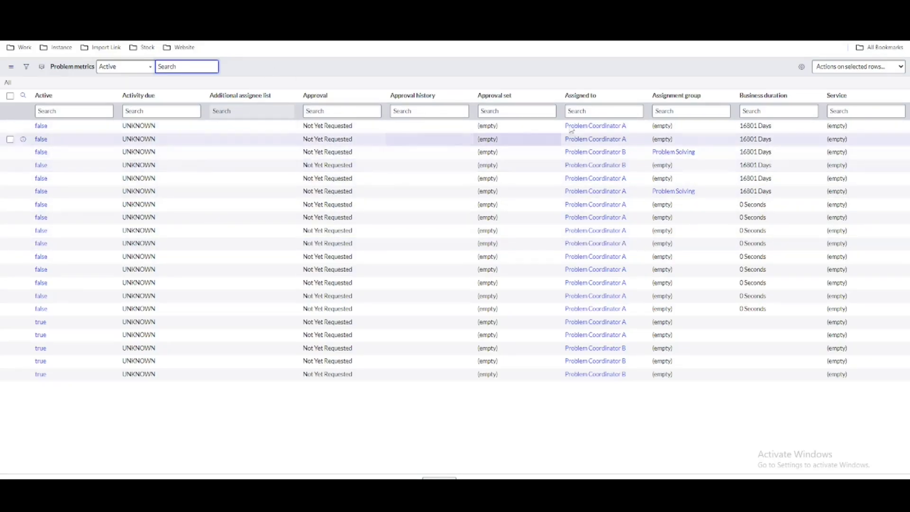
double_click(294, 67)
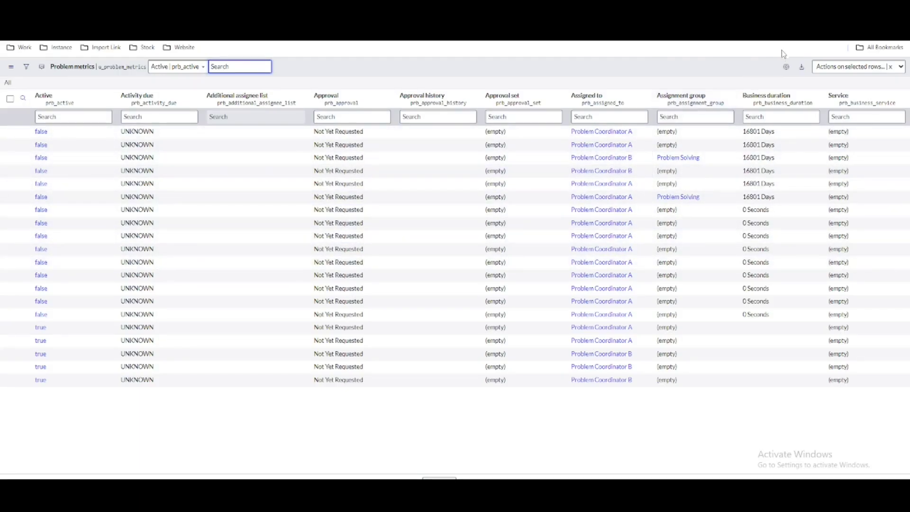
click(787, 67)
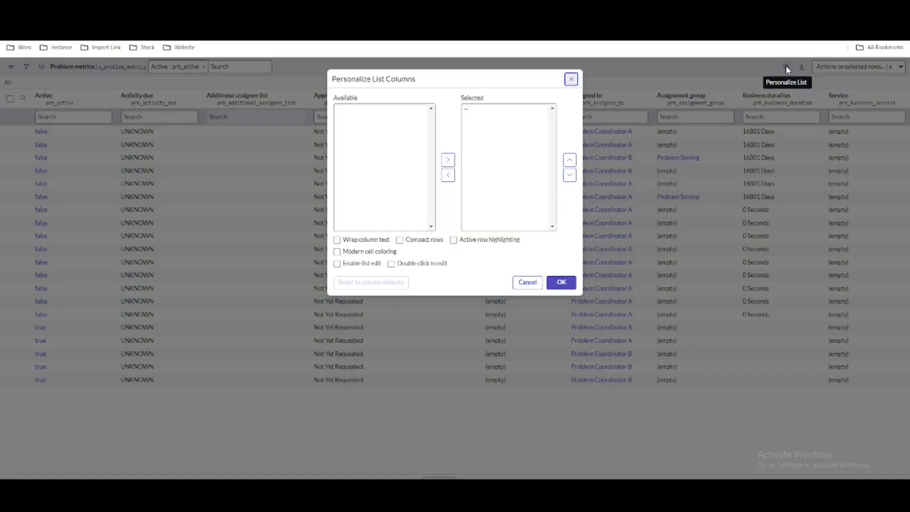
click(364, 148)
key(n)
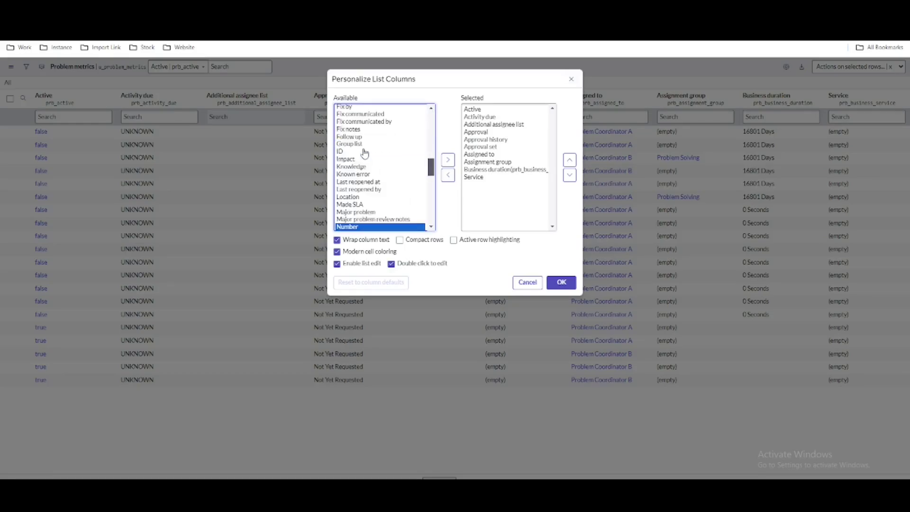
click(448, 160)
click(570, 161)
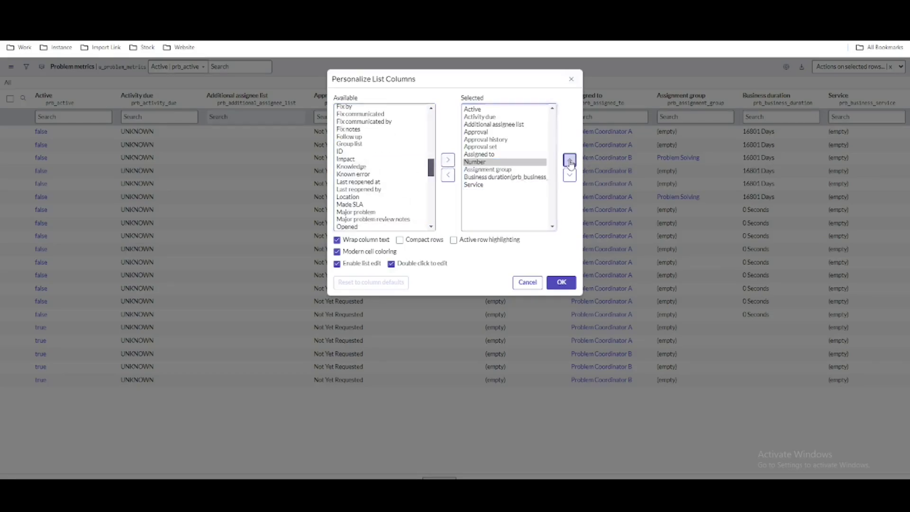
click(570, 161)
click(570, 161)
click(569, 161)
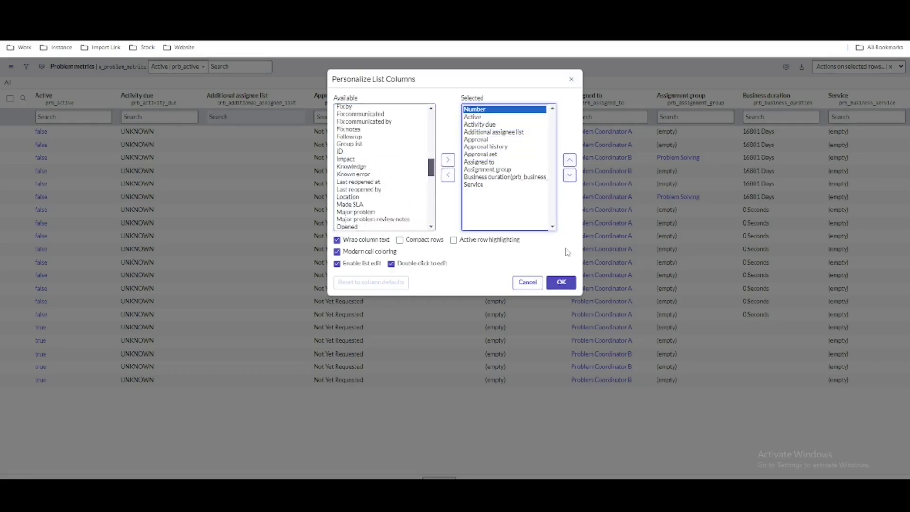
click(561, 283)
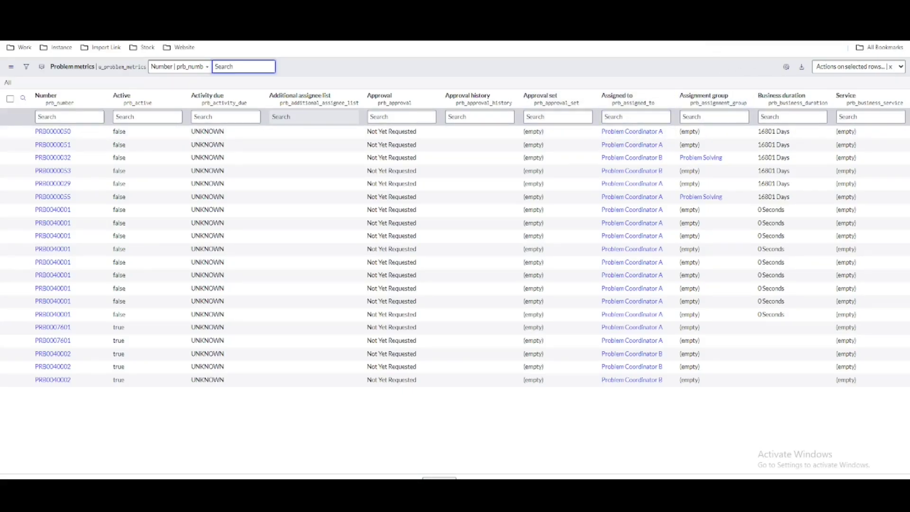
key(ctrl+Tab)
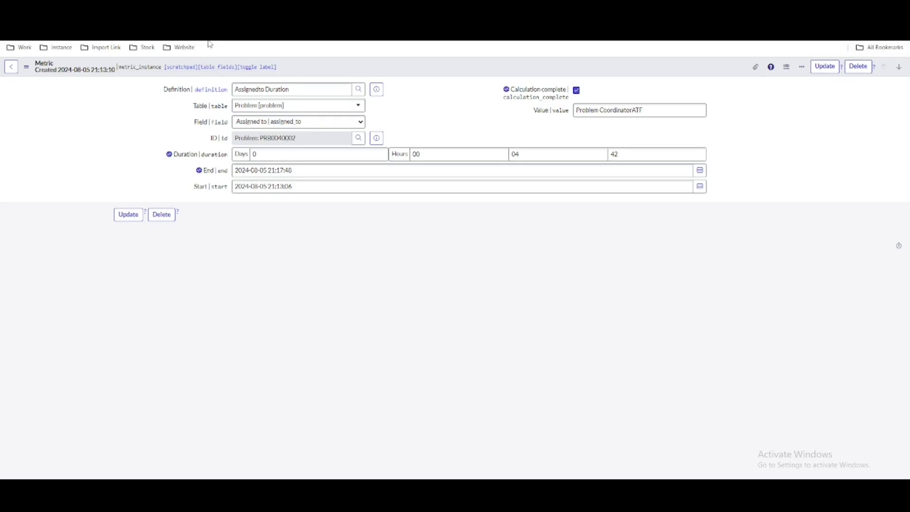
key(ctrl+Tab)
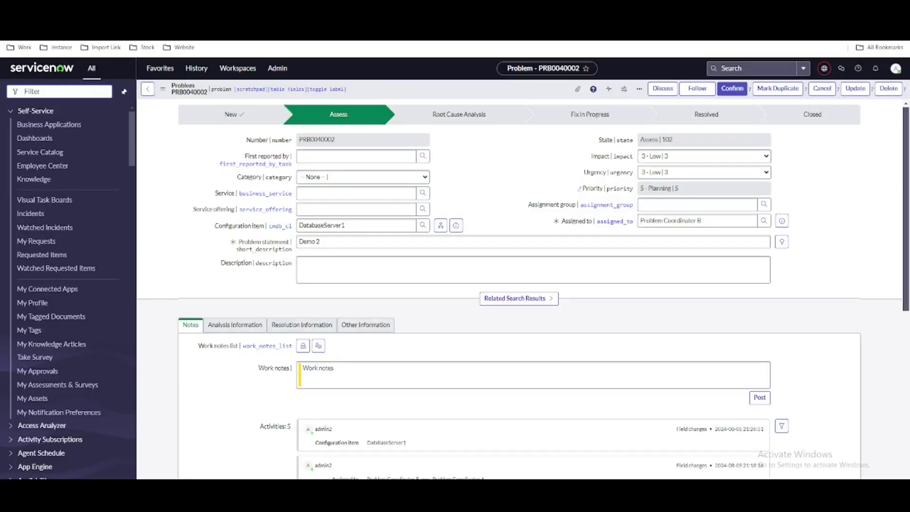
key(ctrl+Tab)
Add the Duration(mt_duration) column to the Problem metrics list and place it directly after Activity due.
click(786, 67)
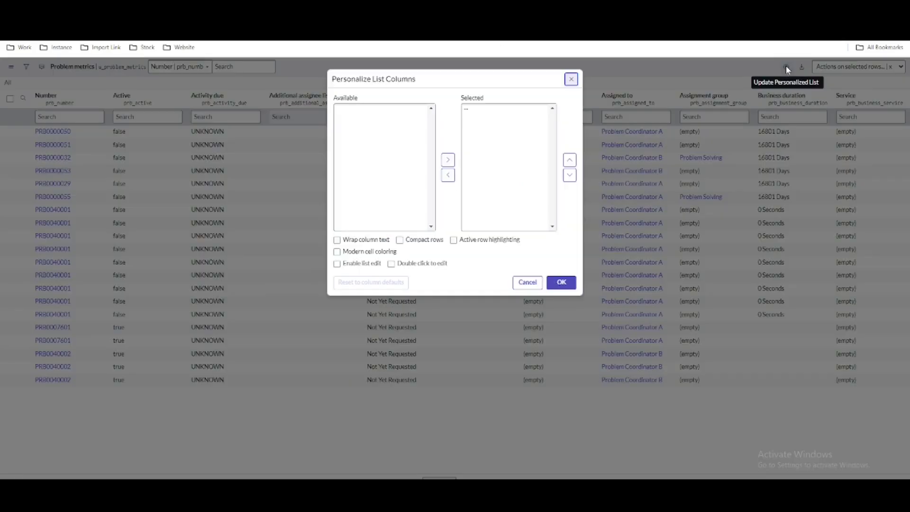
click(386, 156)
text(dur)
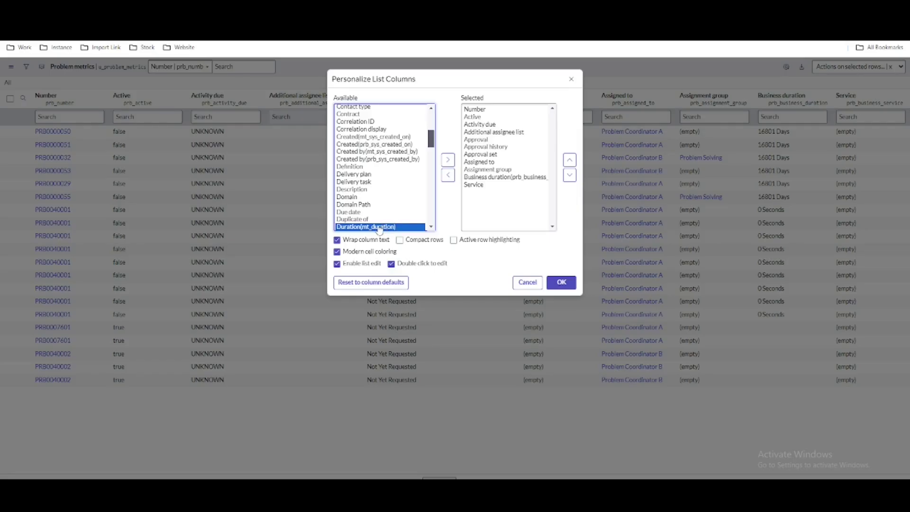
click(448, 159)
click(569, 160)
click(570, 160)
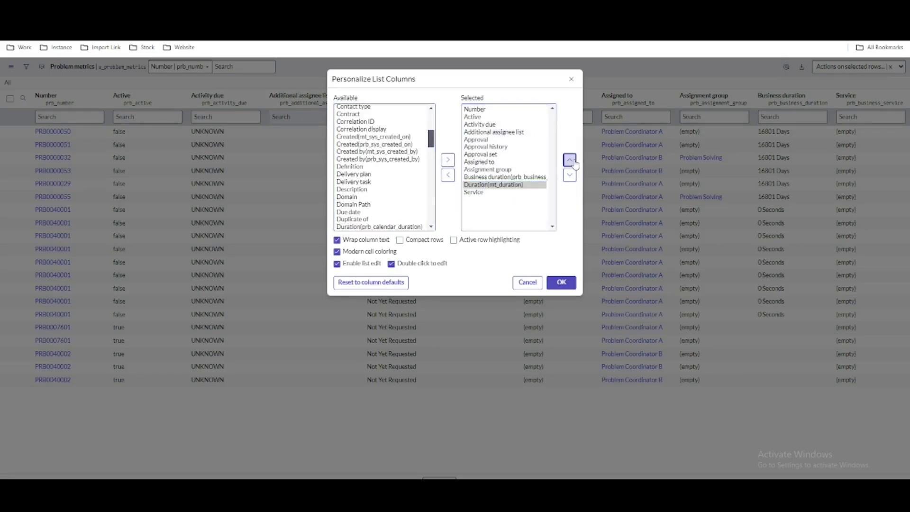
click(570, 159)
click(570, 160)
click(569, 160)
click(570, 160)
click(570, 160)
click(569, 160)
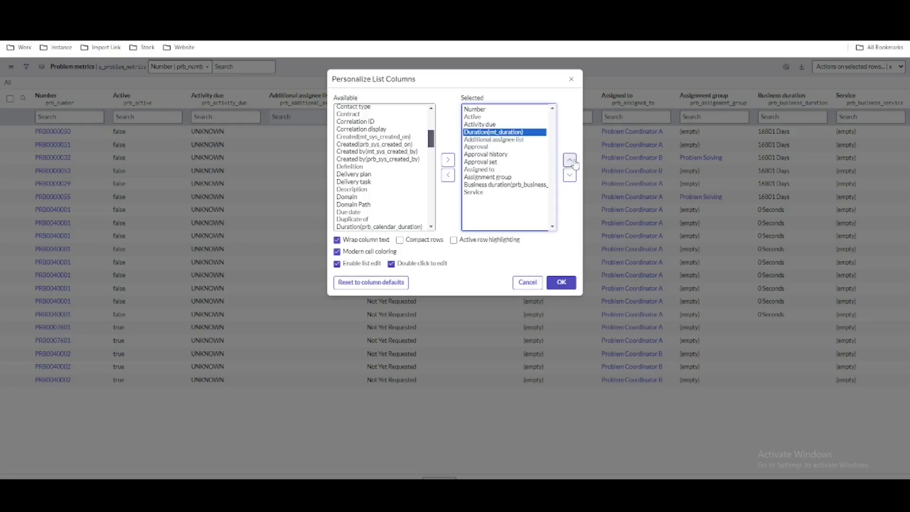
click(561, 282)
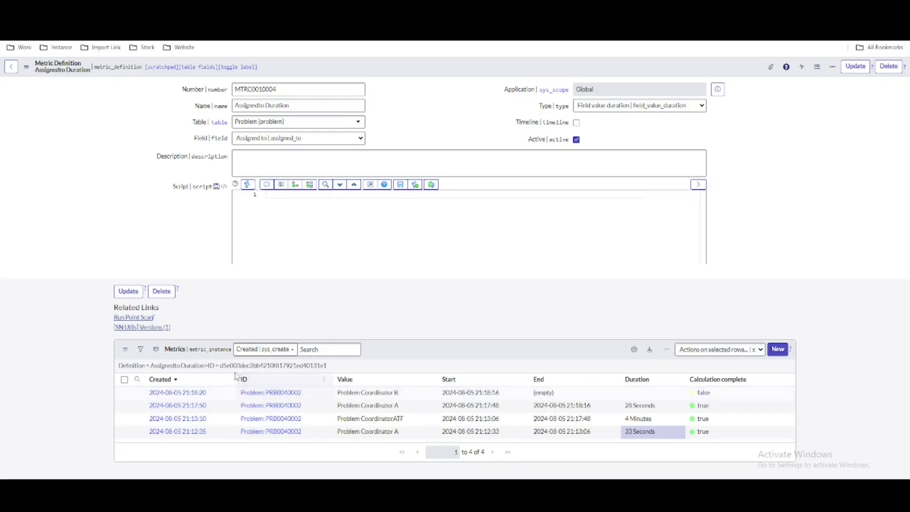
In the Assignedto Duration definition's metrics list, clear the ID filter and show only metrics matching problem PRB0040002 again.
click(180, 366)
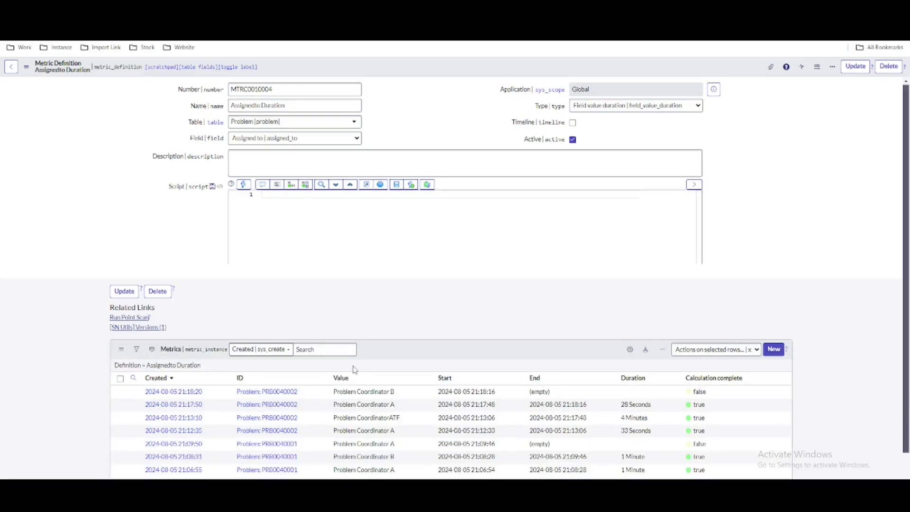
drag(314, 394, 284, 396)
right_click(284, 396)
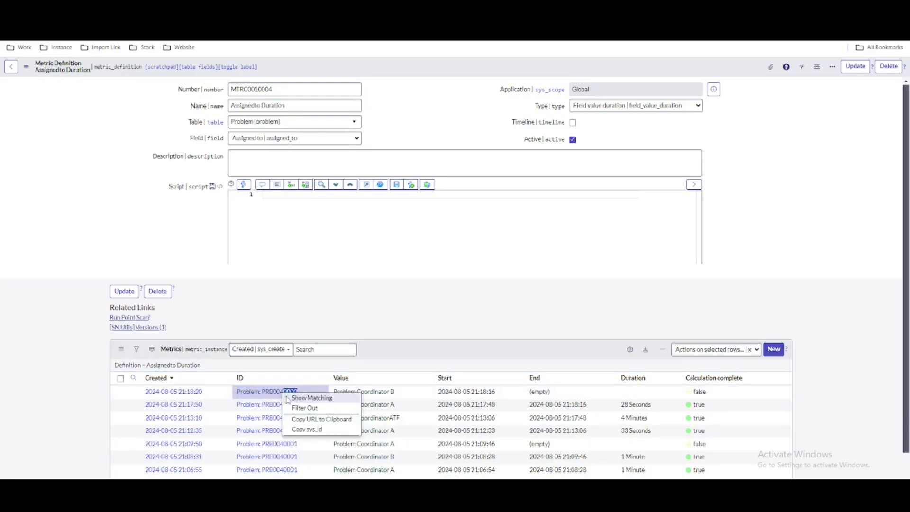
click(288, 399)
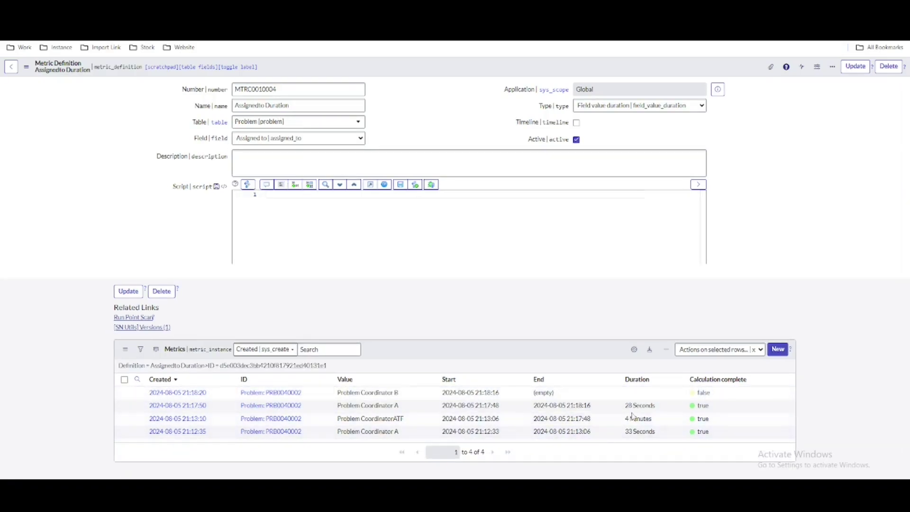
Filter the Problem metrics list by the problem number PRB0040002 copied from the Assignedto Duration metrics.
drag(303, 392, 266, 392)
key(ctrl+c)
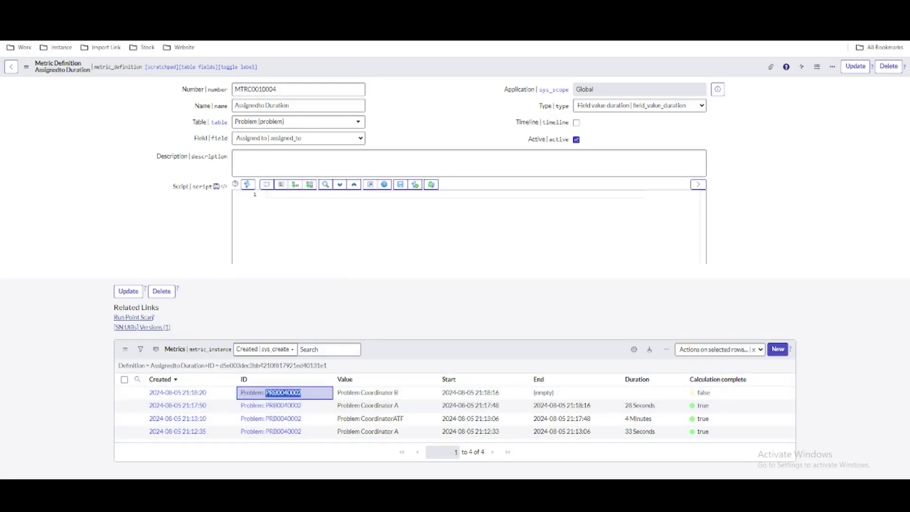
key(ctrl+Tab)
click(82, 115)
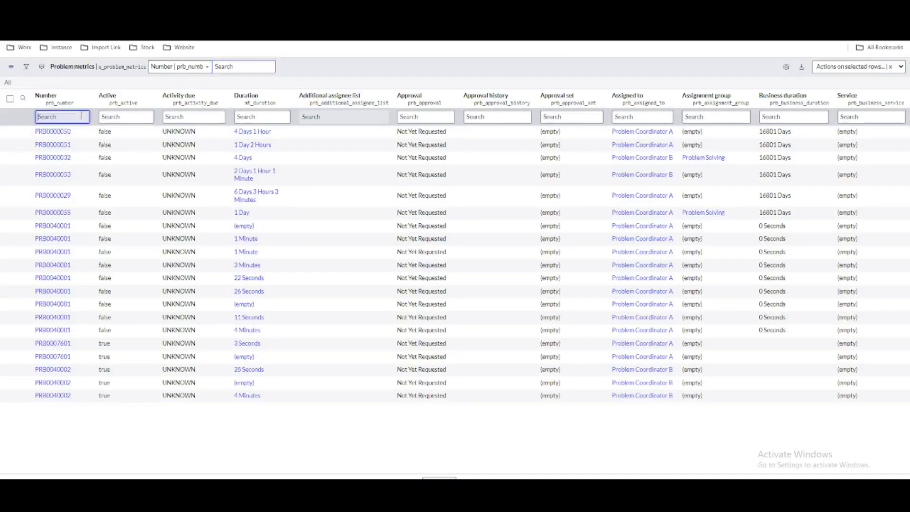
key(ctrl+v)
key(Return)
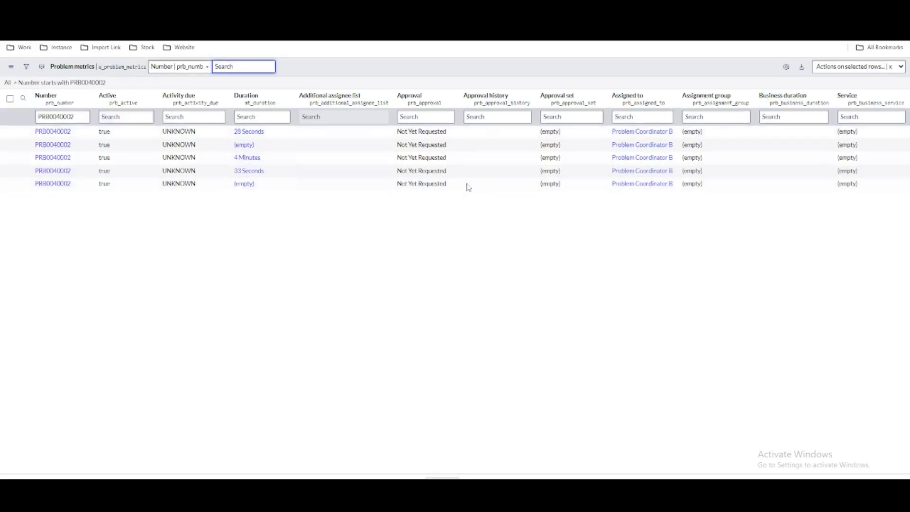
click(631, 116)
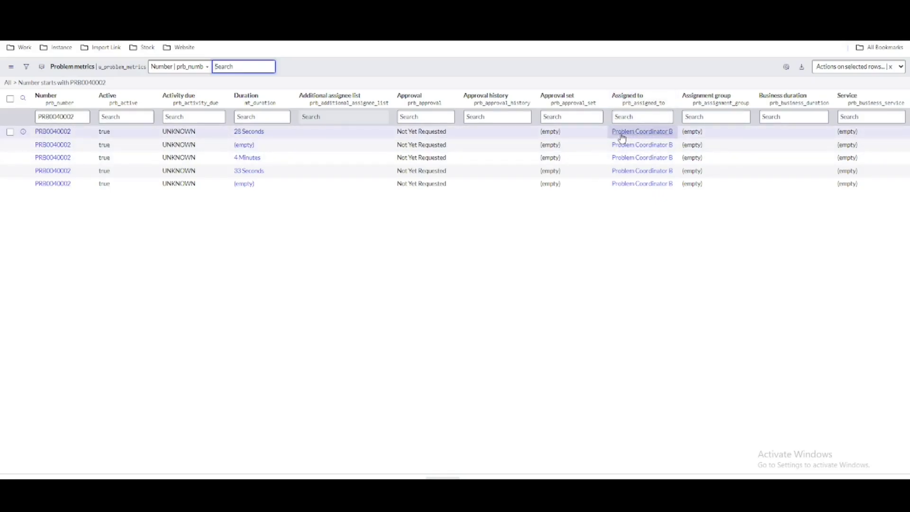
Add the Value column to the Problem metrics list and move it up the column order, ahead of Assigned to.
click(786, 67)
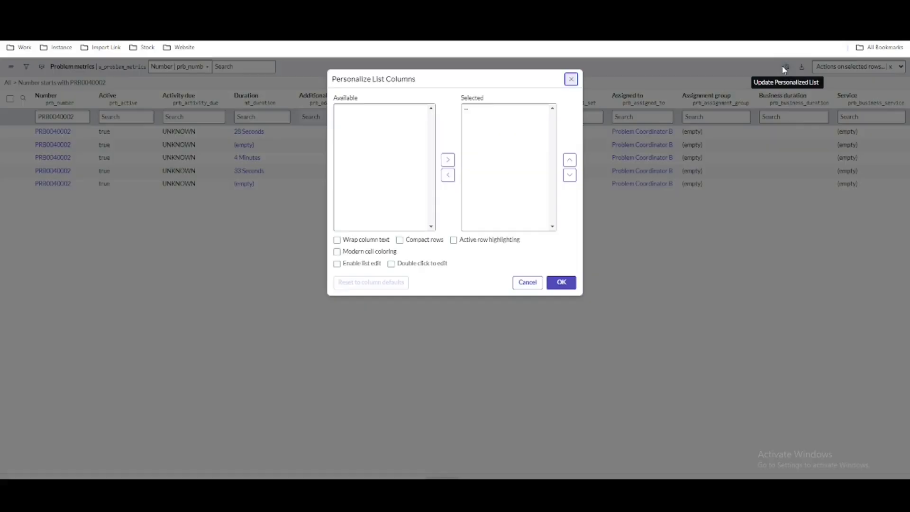
click(343, 147)
key(v)
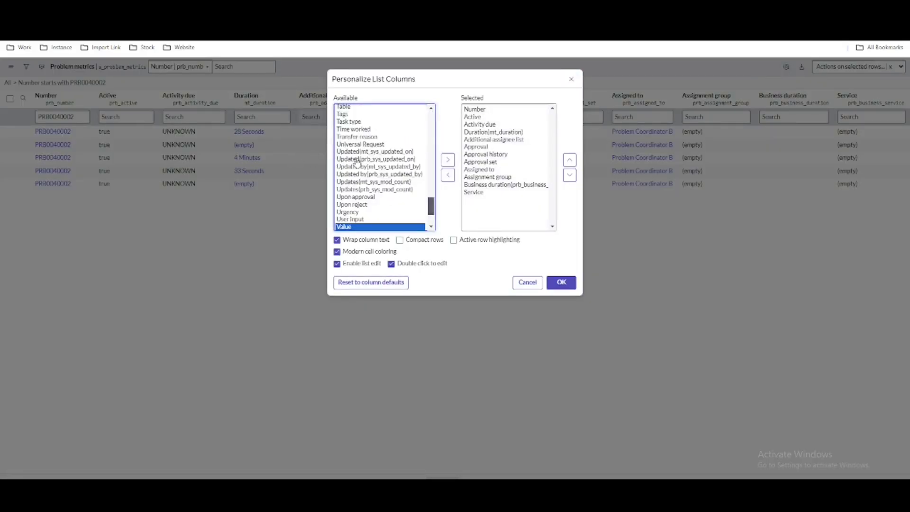
click(448, 160)
click(570, 160)
click(570, 160)
click(570, 160)
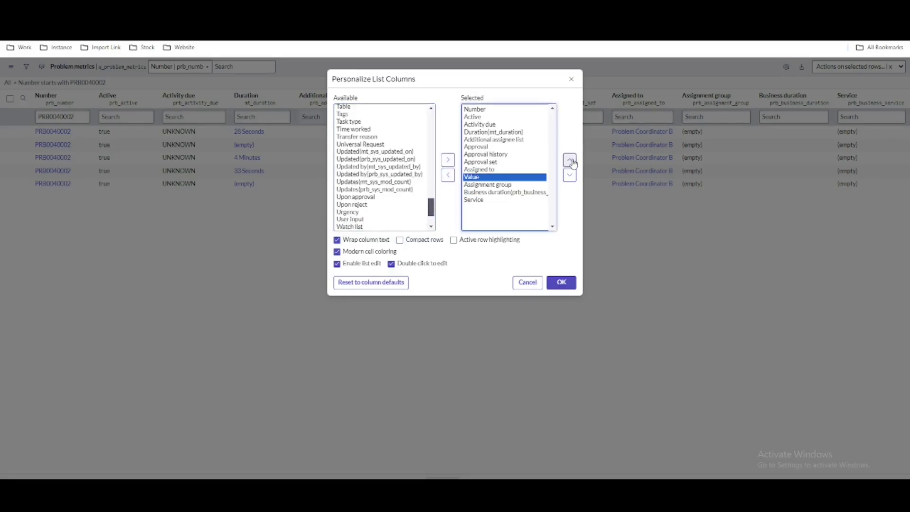
click(570, 160)
click(569, 160)
click(569, 161)
click(570, 160)
click(559, 283)
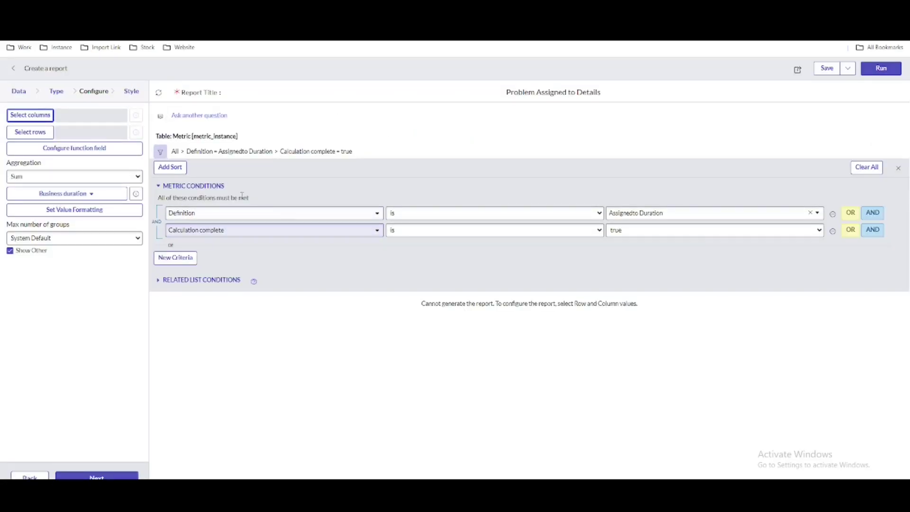
Change the source table of the Problem Assigned to Details report to Problem metrics [u_problem_metrics].
click(19, 91)
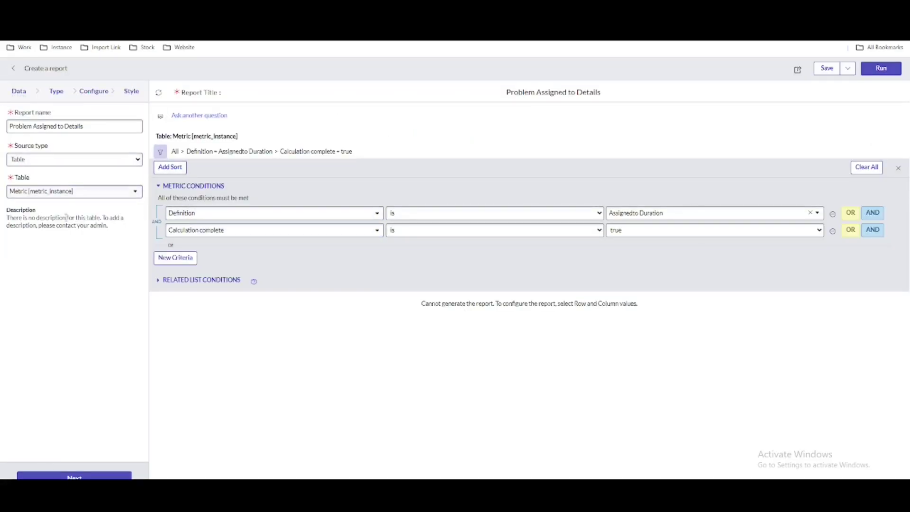
click(61, 192)
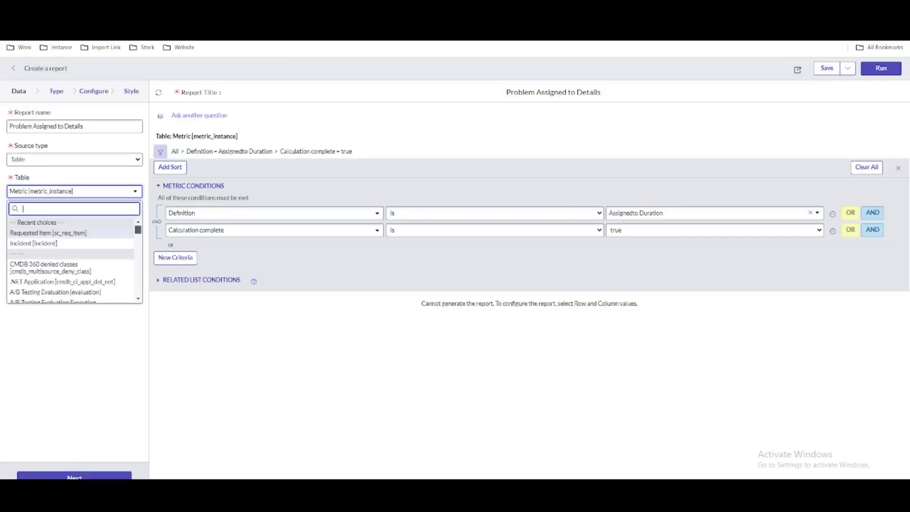
text(u_problem_metrics)
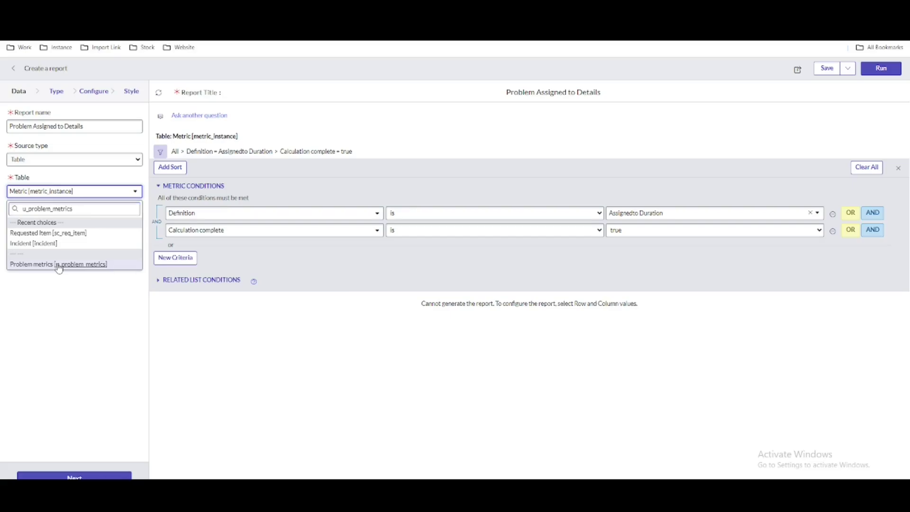
click(60, 265)
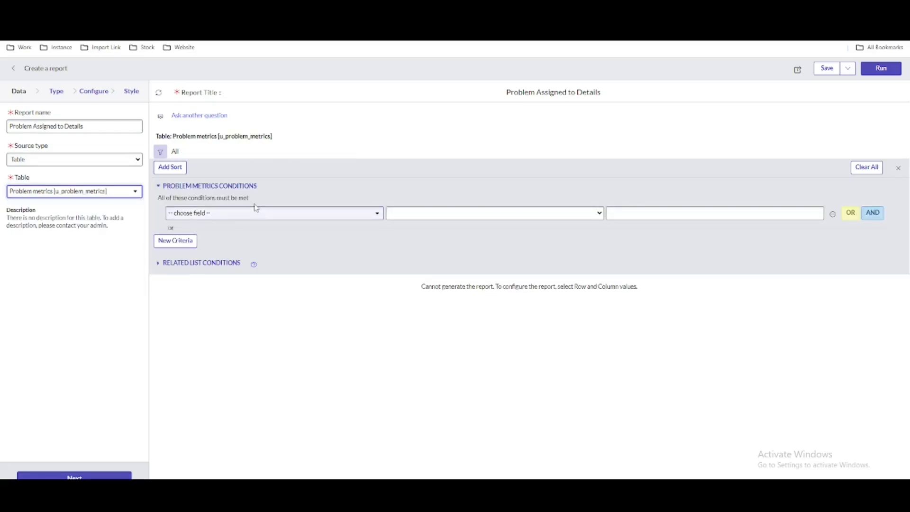
Filter the report with the condition Definition is Assignedto Duration and run it.
click(266, 216)
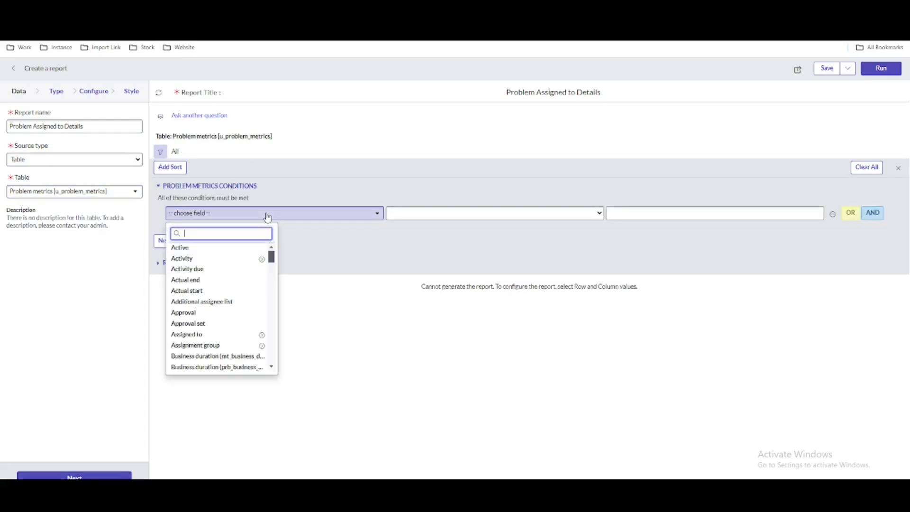
text(def)
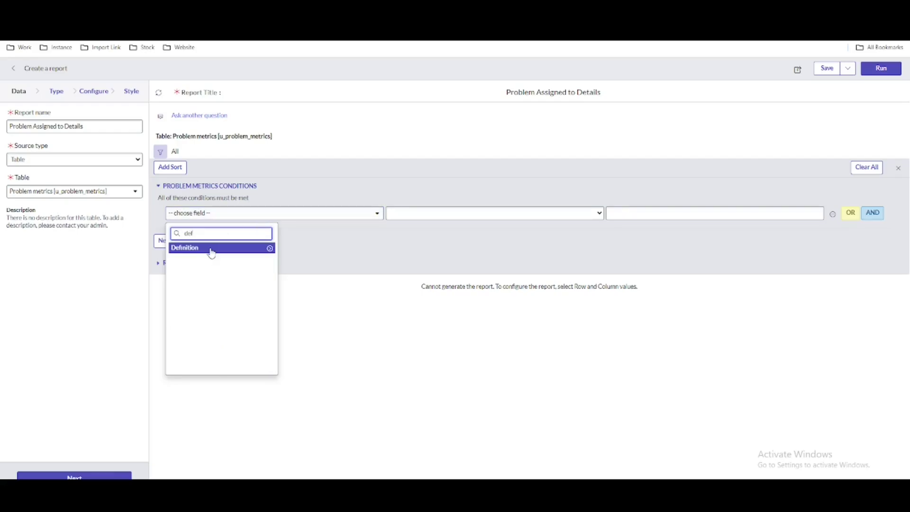
click(209, 248)
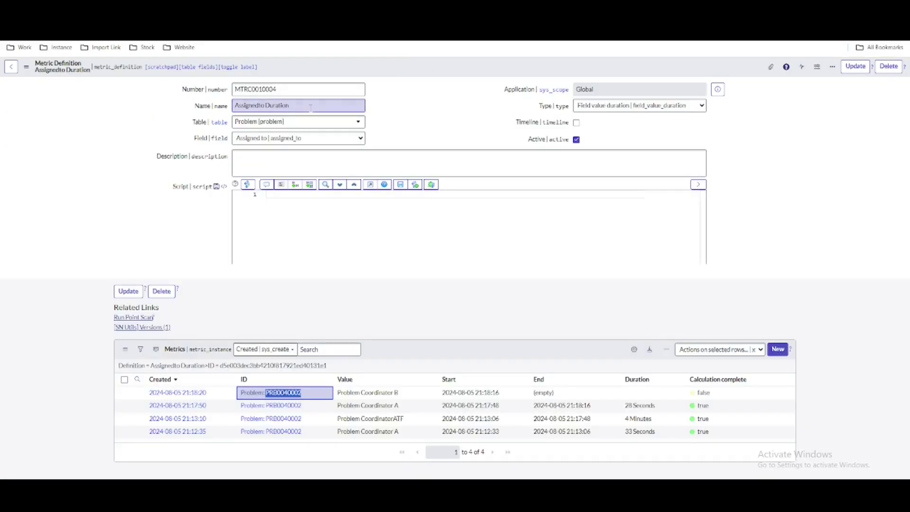
drag(355, 106, 224, 107)
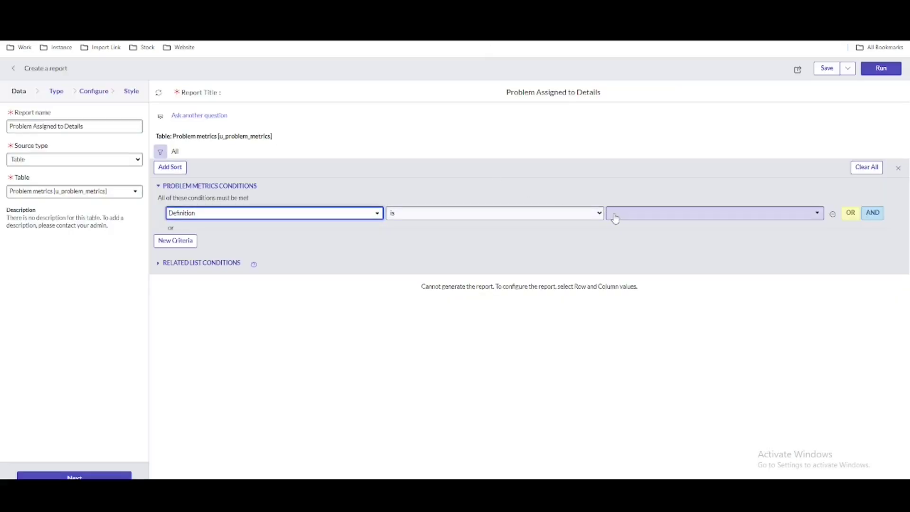
click(616, 213)
text(Assignedto Duration)
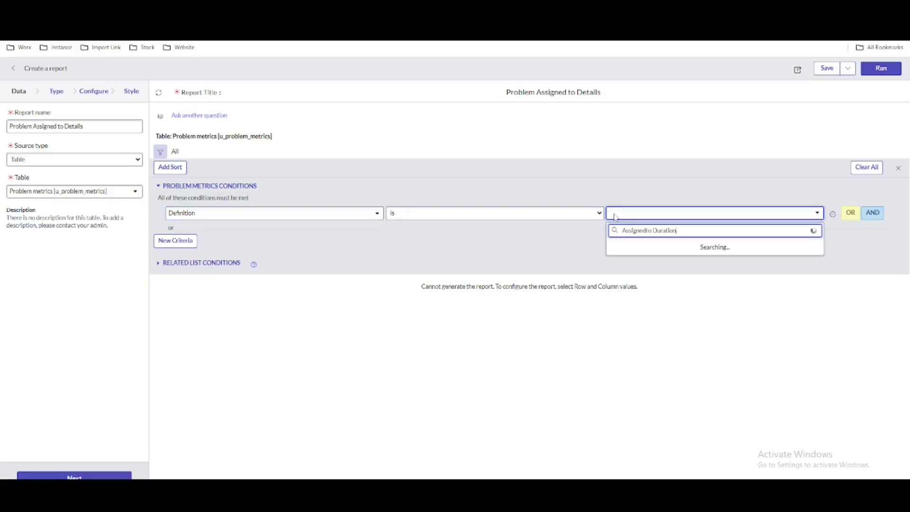
click(618, 244)
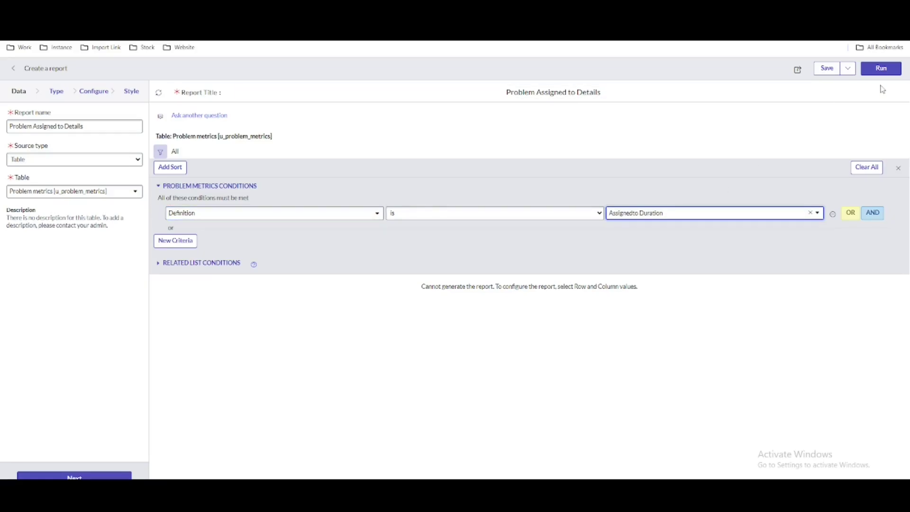
click(883, 72)
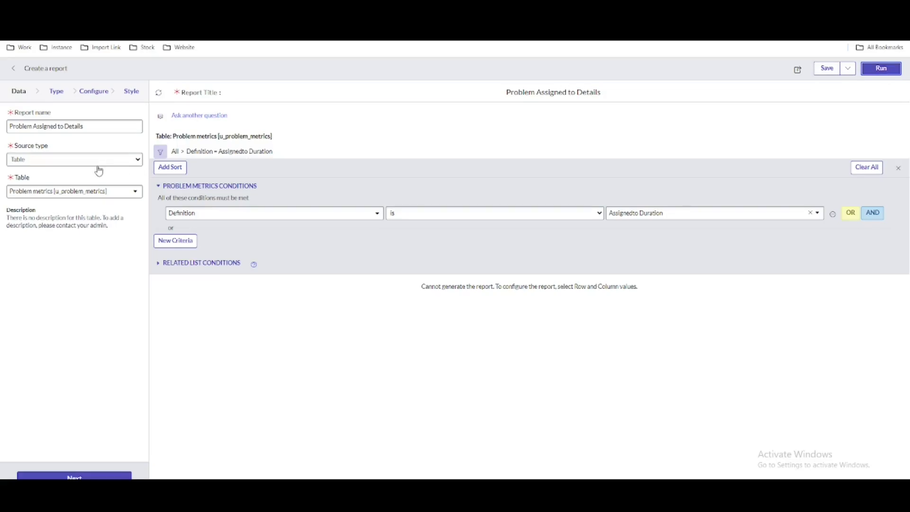
Review the report type and set Value as the column field of the multilevel pivot.
click(58, 91)
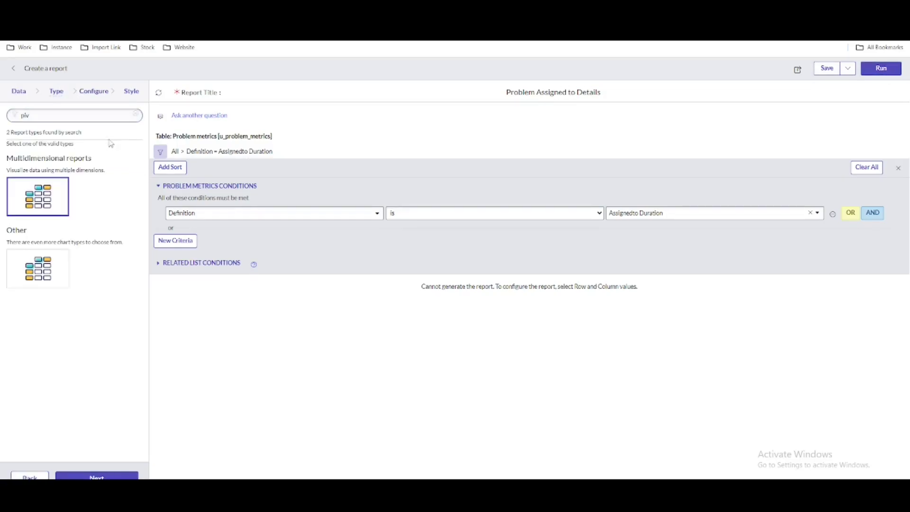
click(93, 91)
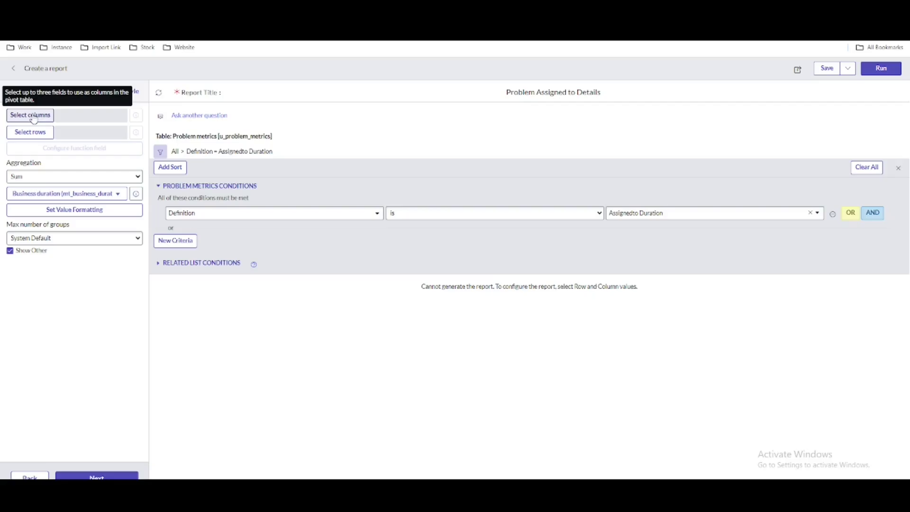
click(33, 115)
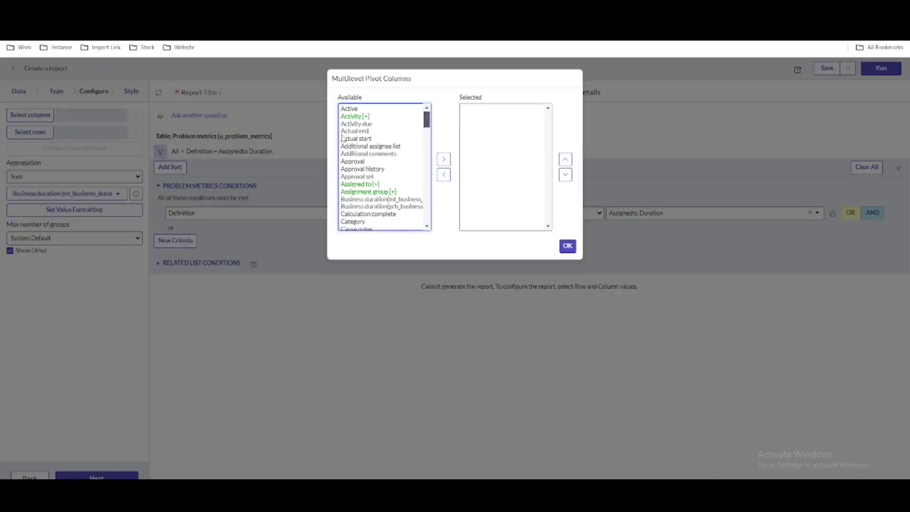
key(v)
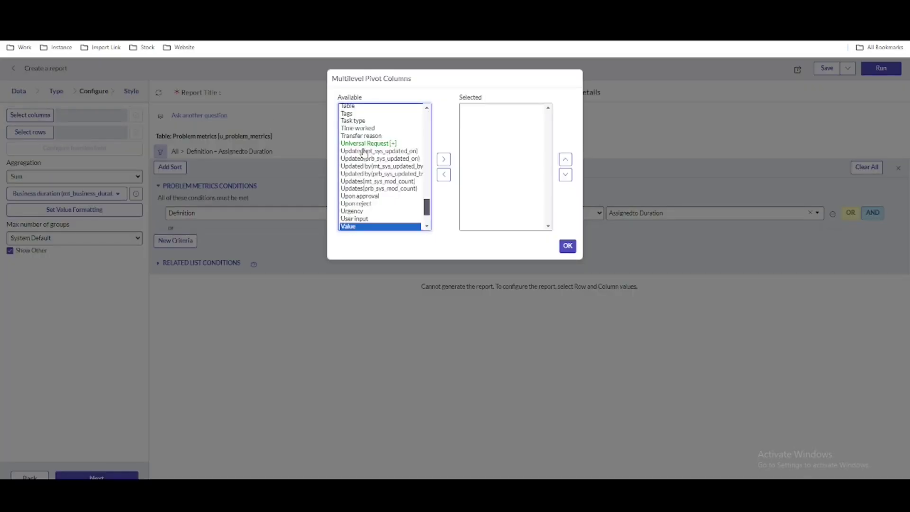
click(444, 160)
click(568, 245)
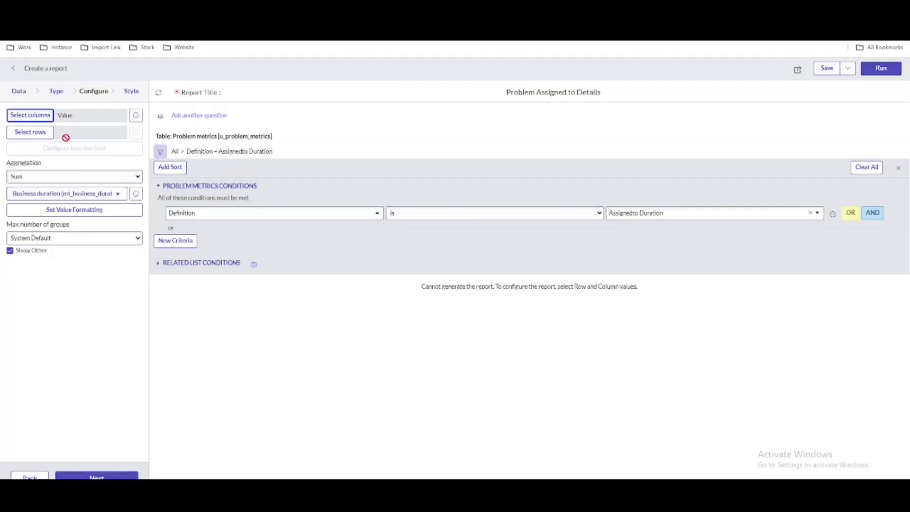
Set Number as the row field of the multilevel pivot and run the report.
click(50, 133)
click(362, 131)
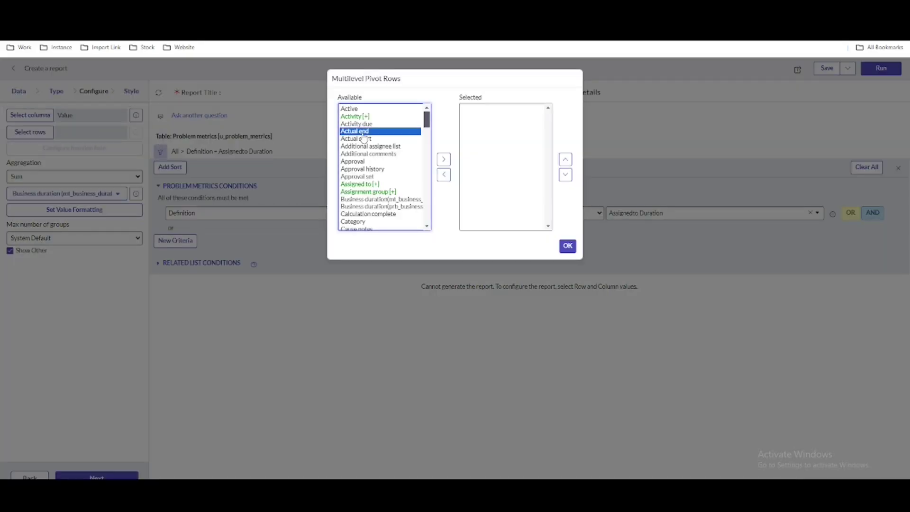
key(n)
click(444, 159)
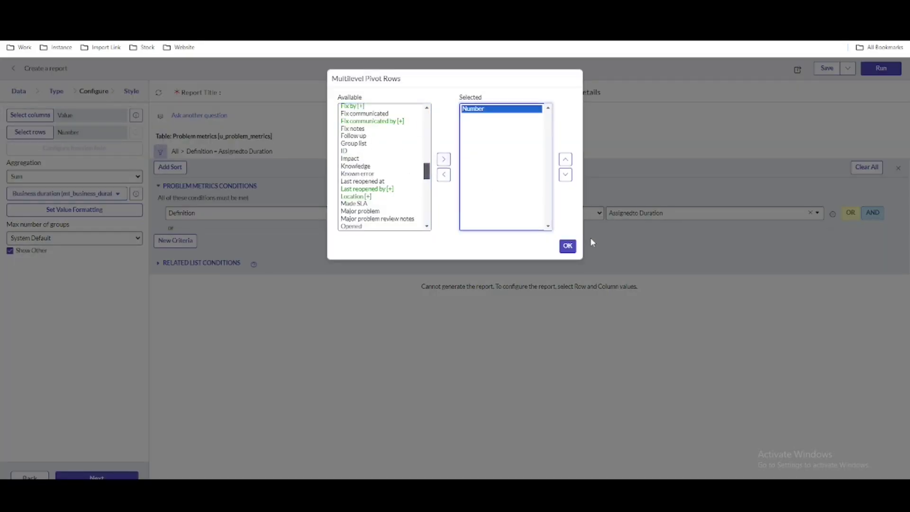
click(567, 246)
click(882, 69)
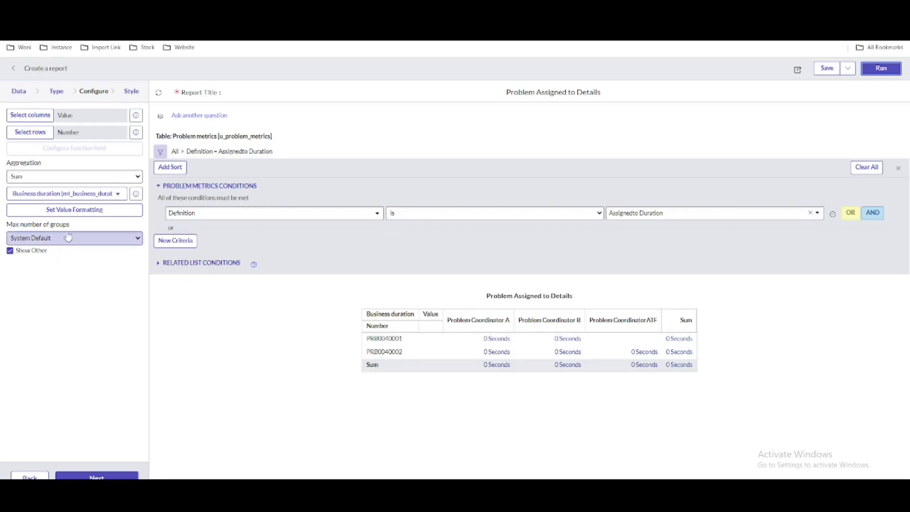
Keep Sum as the aggregation, change the aggregated field to Duration (mt_duration) and run the report.
click(72, 180)
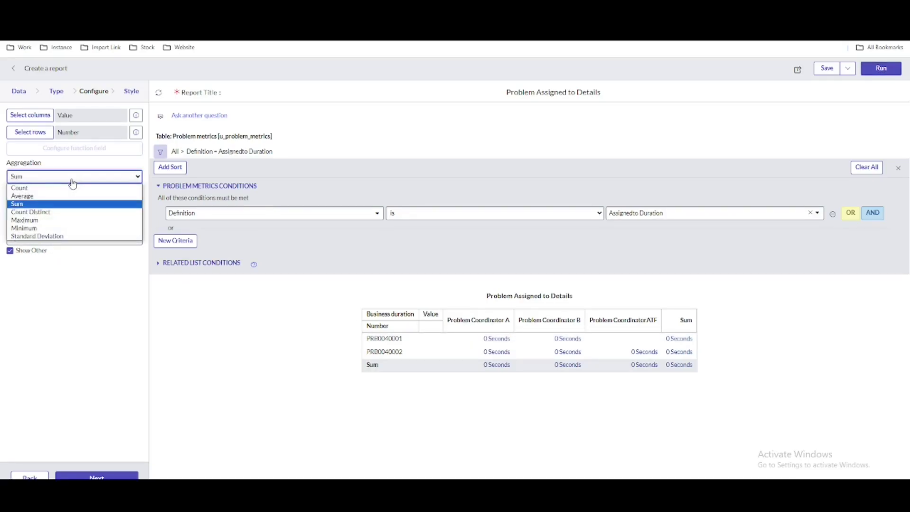
click(71, 181)
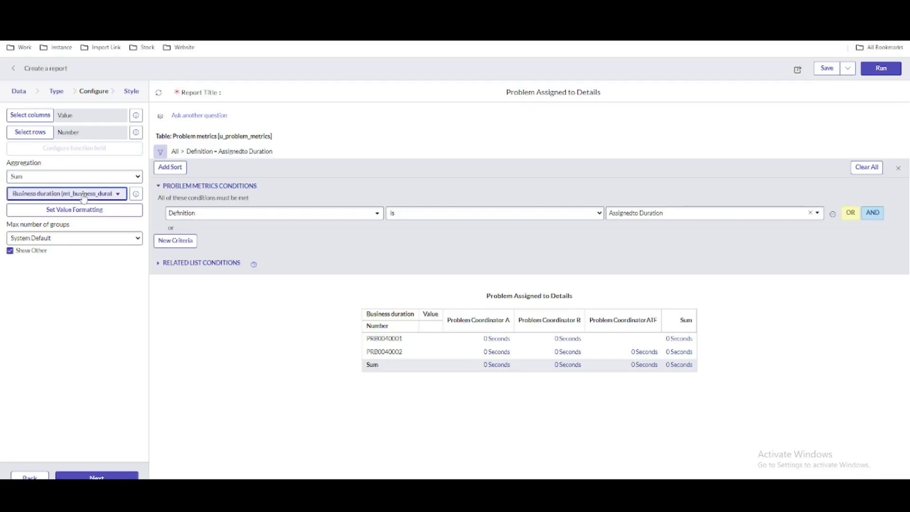
click(84, 198)
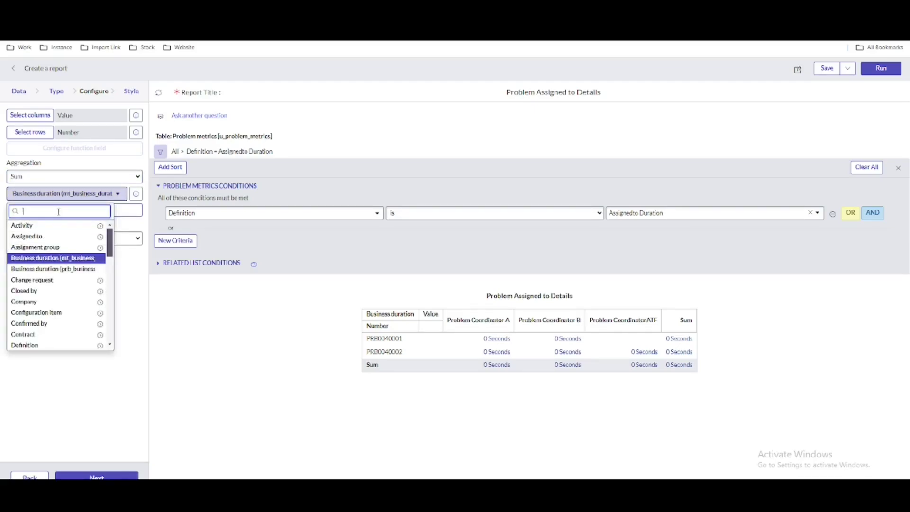
text(du)
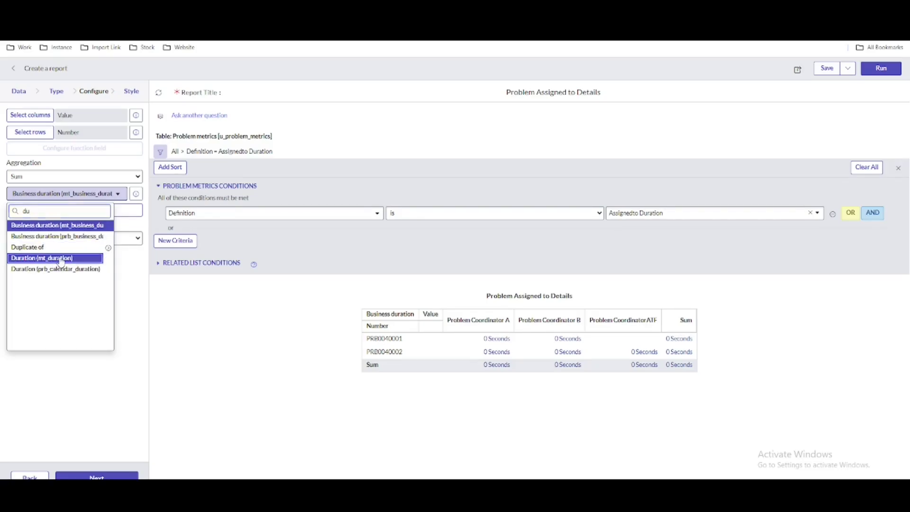
click(60, 260)
click(885, 69)
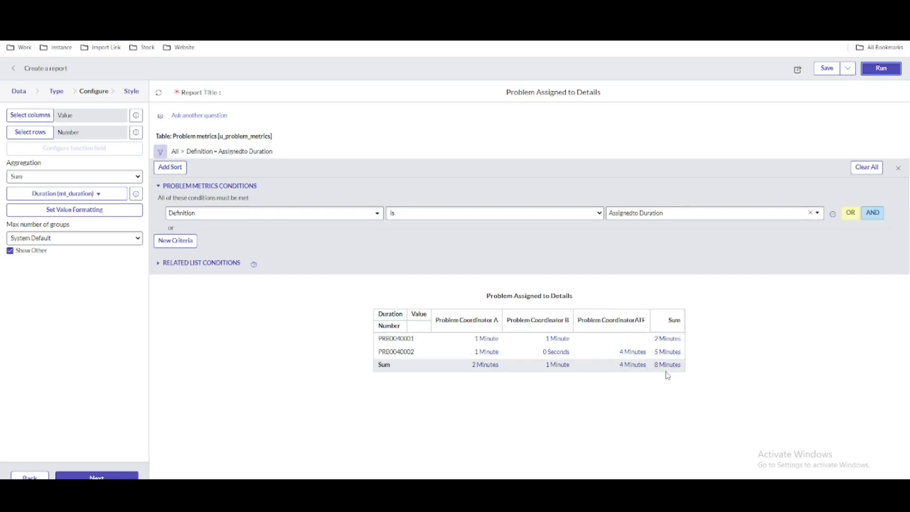
Add the AND condition Calculation complete is true to the report filter and run the report.
click(873, 212)
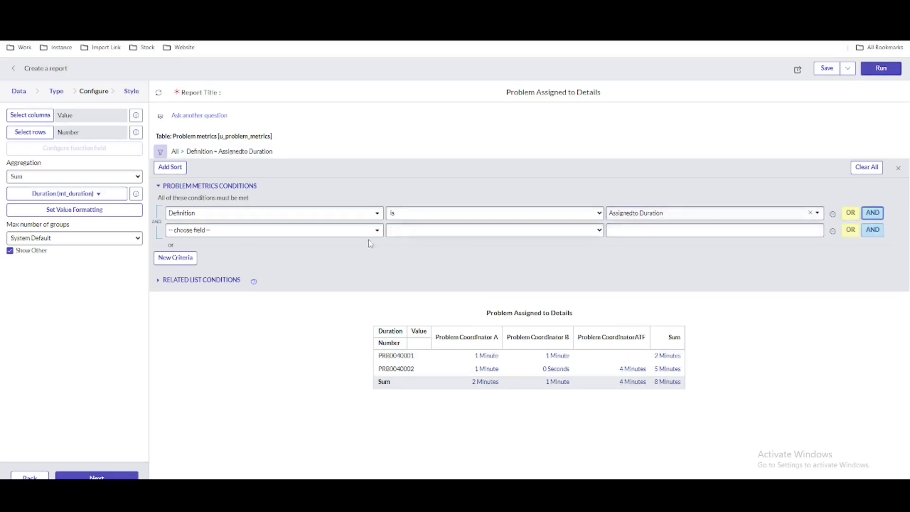
click(338, 235)
text(cal)
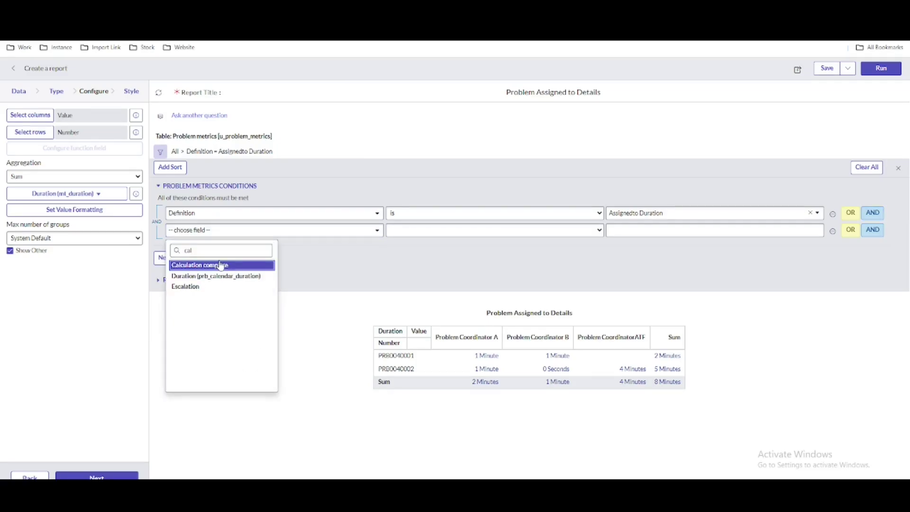
click(218, 264)
click(883, 72)
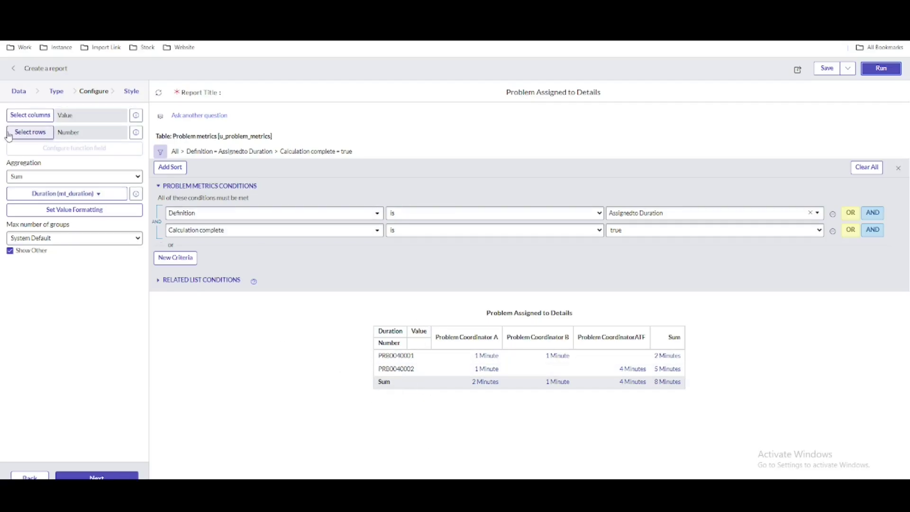
Add Configuration item as a second pivot row after Number and run the Problem Assigned to Details report.
click(30, 132)
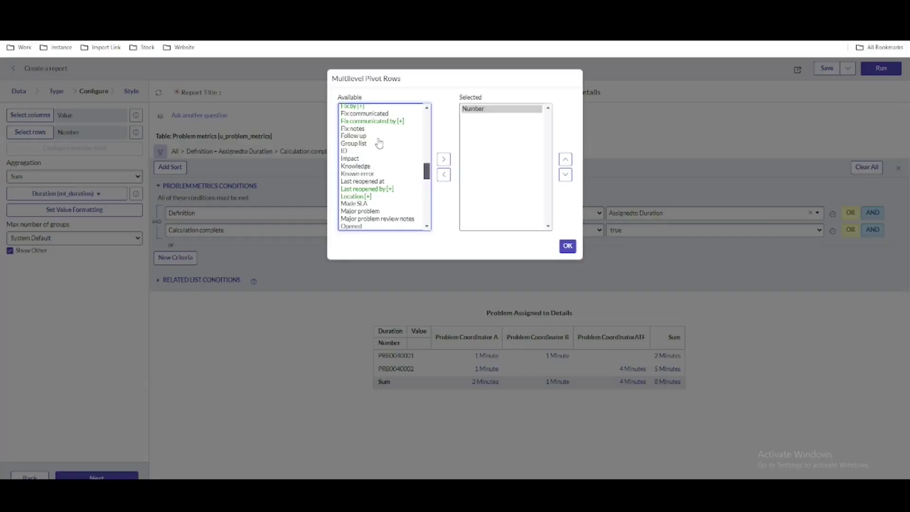
scroll(396, 178, up, 10)
scroll(396, 179, up, 2)
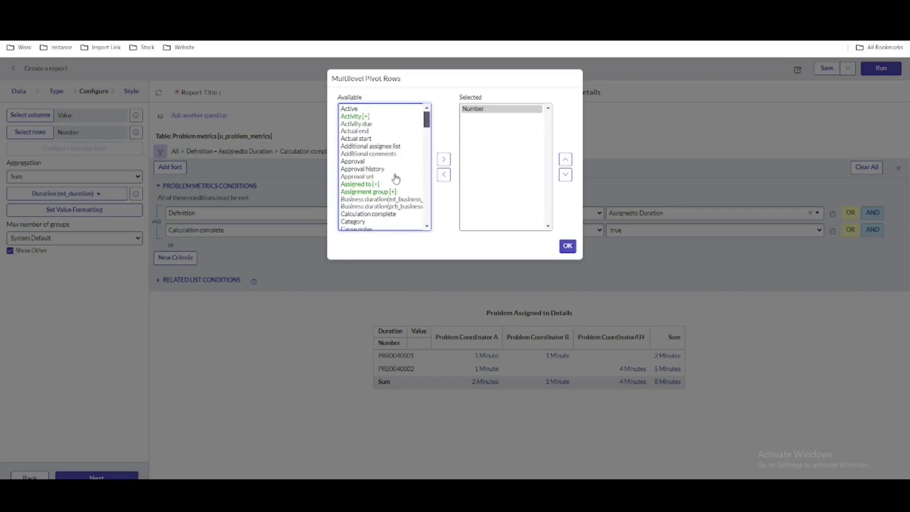
click(380, 155)
key(c)
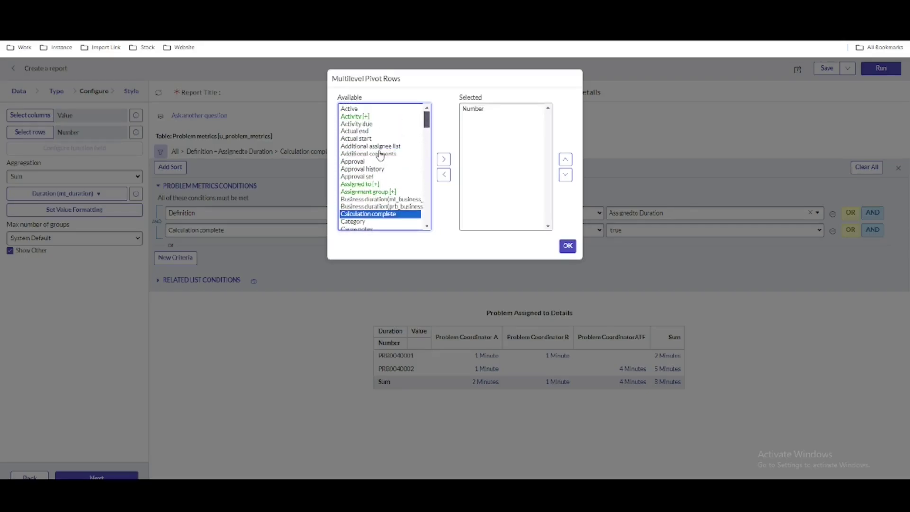
click(392, 148)
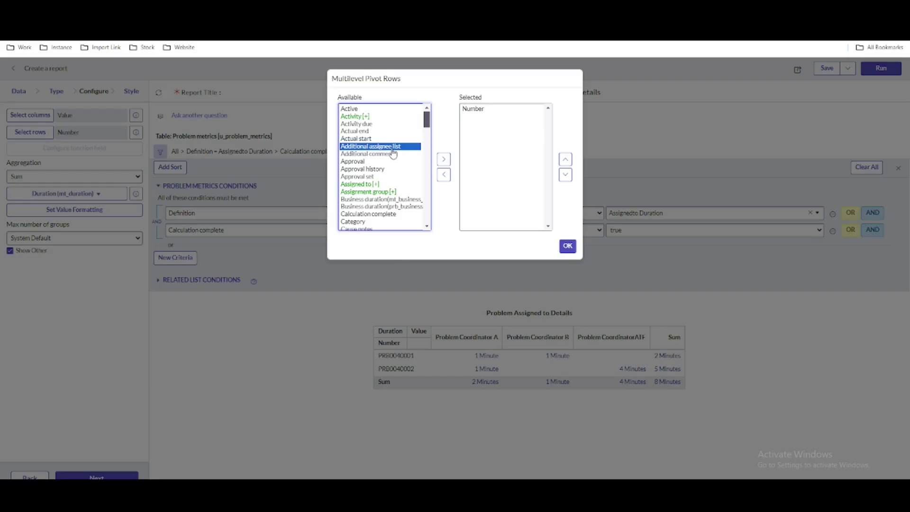
text(con)
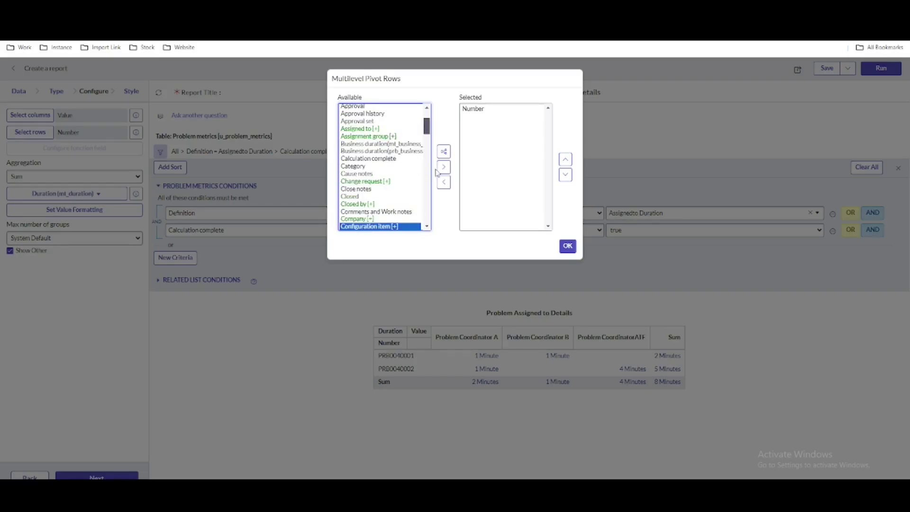
click(443, 167)
click(566, 246)
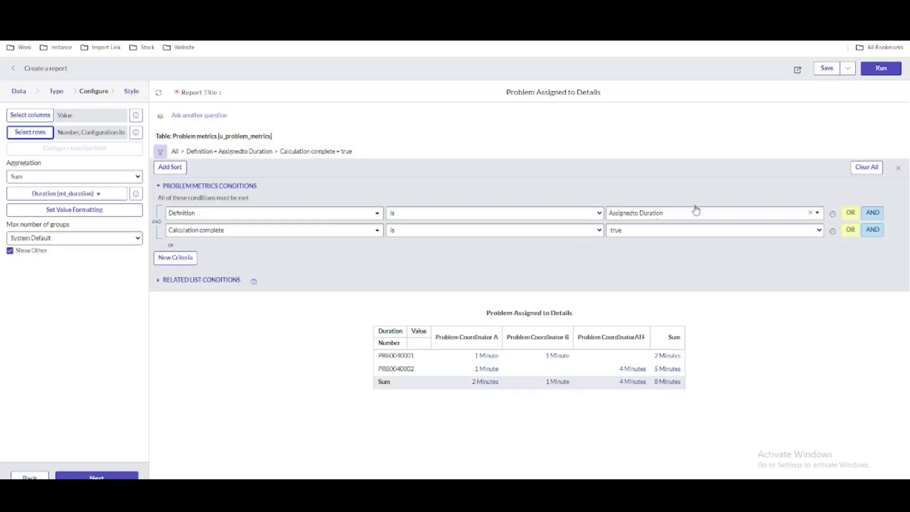
click(881, 69)
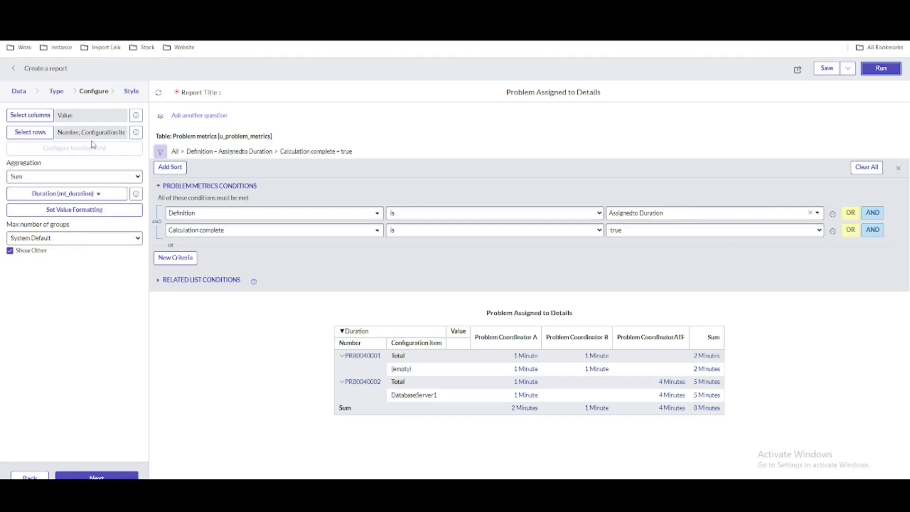
Reorder the pivot rows so Configuration item comes before Number, and run the report again.
click(136, 132)
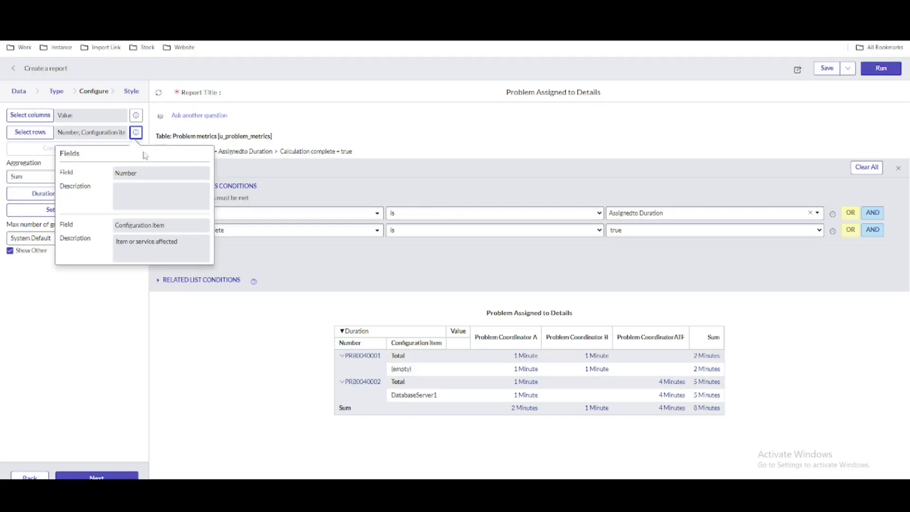
click(46, 135)
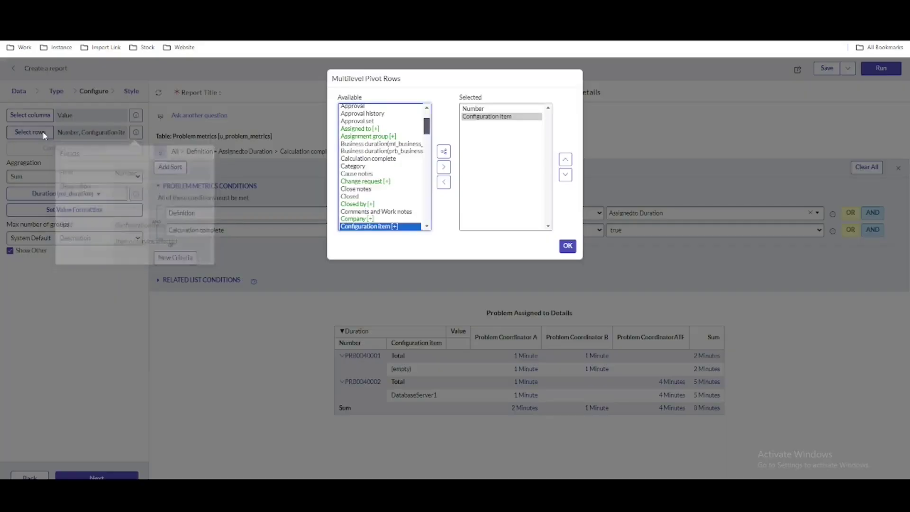
click(507, 117)
click(565, 159)
click(871, 71)
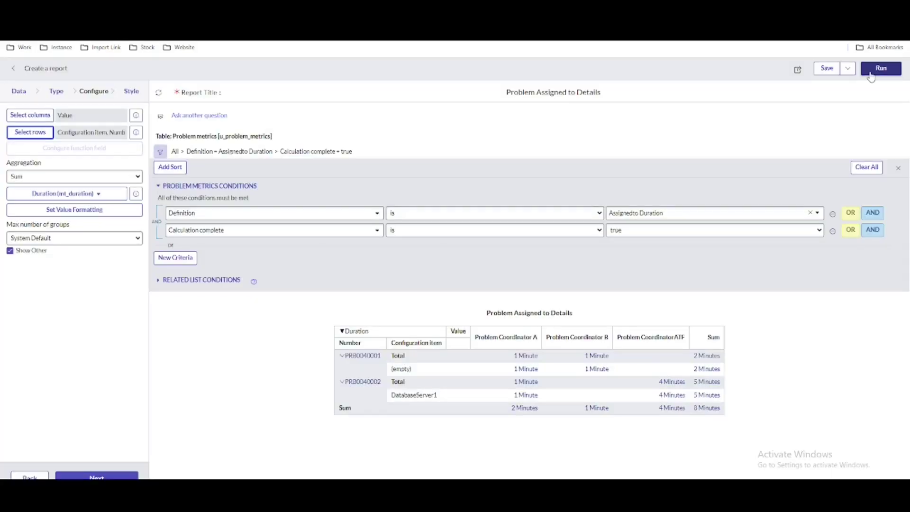
click(871, 76)
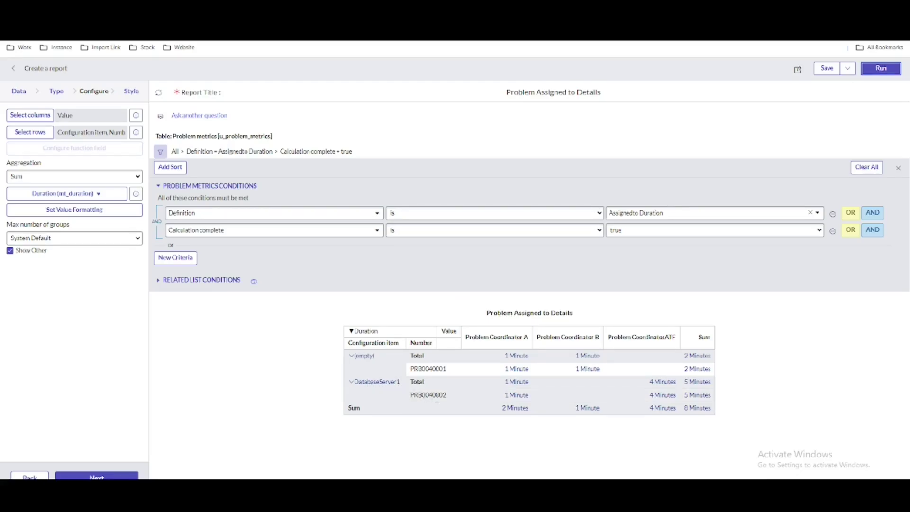
mouse_move(520, 401)
mouse_move(664, 401)
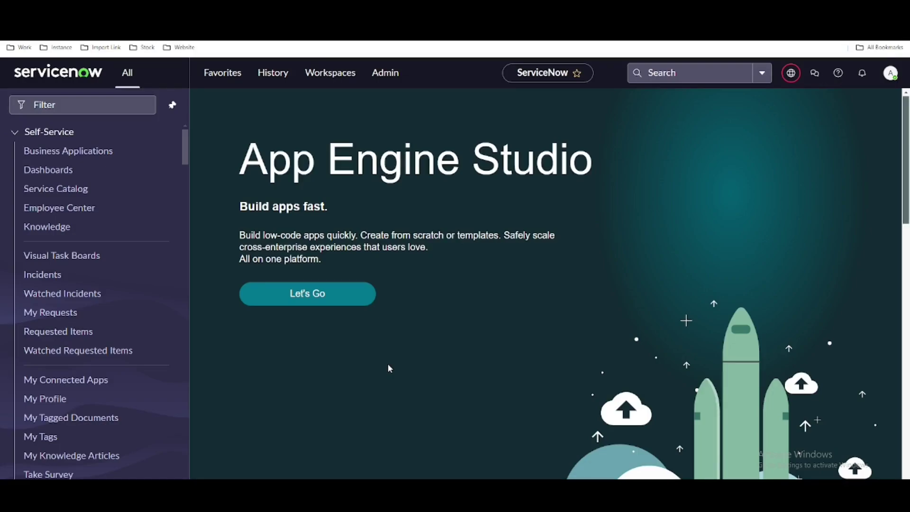
Filter the navigator for "report" and start creating a new report.
click(91, 104)
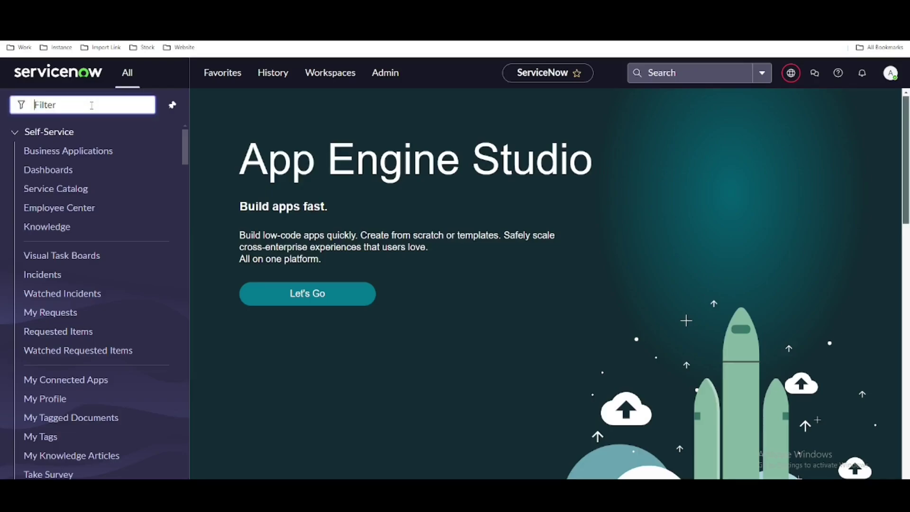
text(report)
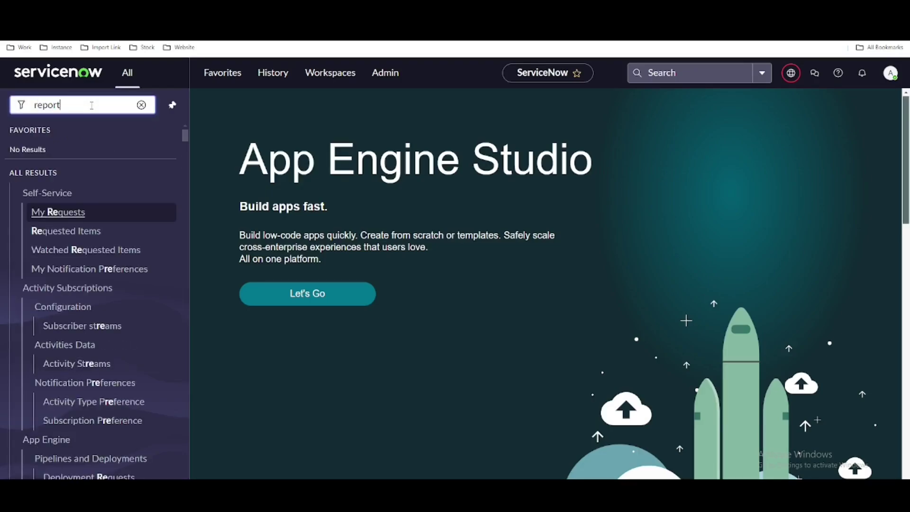
scroll(94, 317, down, 10)
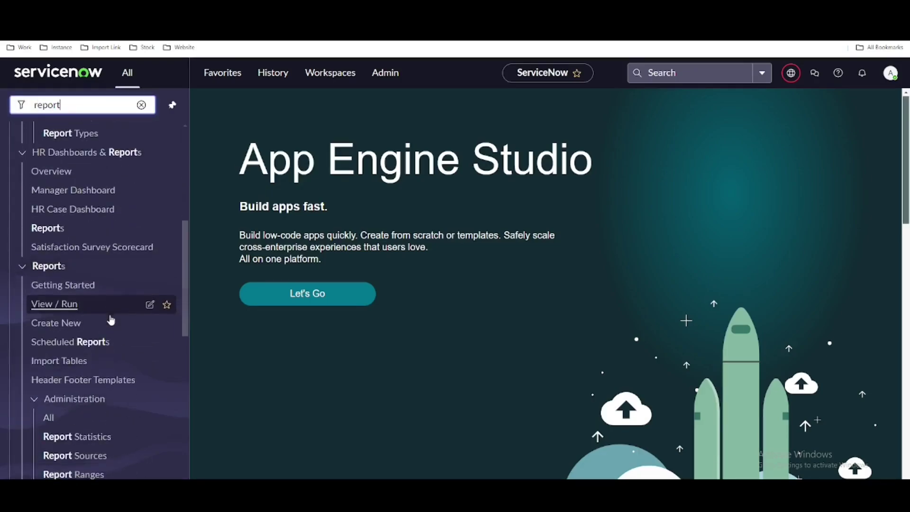
scroll(111, 321, down, 3)
click(66, 191)
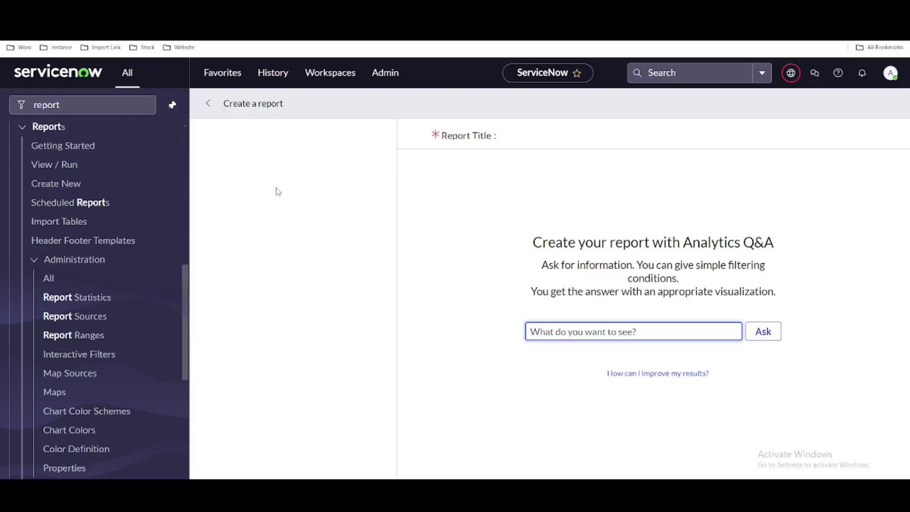
Name the new report "Value Formating" and select Incident [incident] as its source table.
click(277, 187)
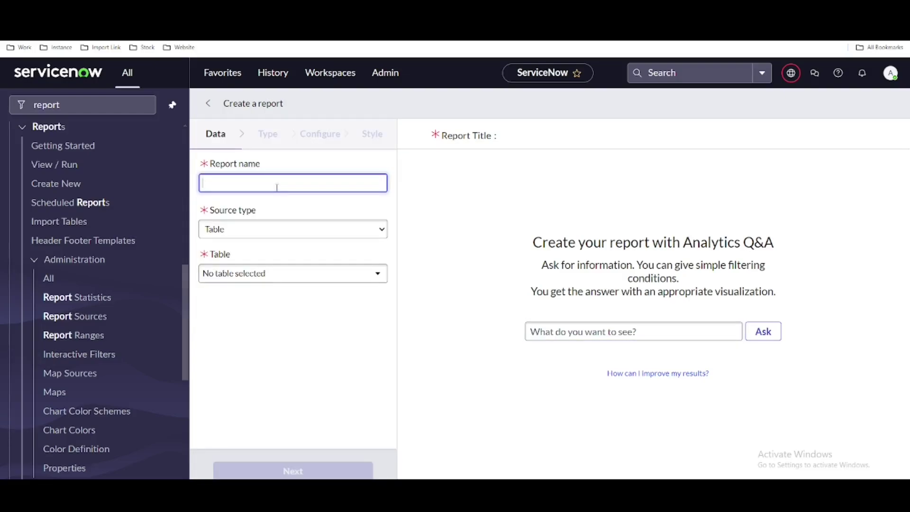
text(Value Formationg)
key(BackSpace)
key(BackSpace)
key(BackSpace)
text(ng)
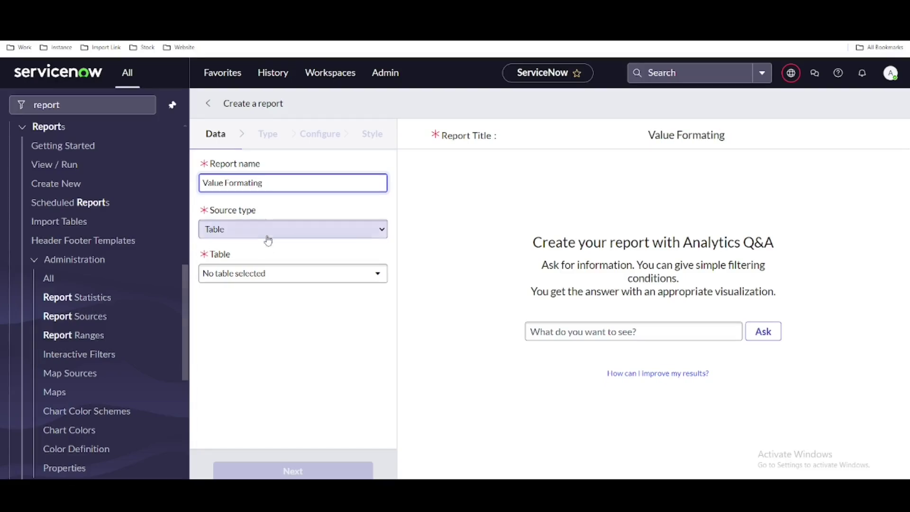
click(265, 284)
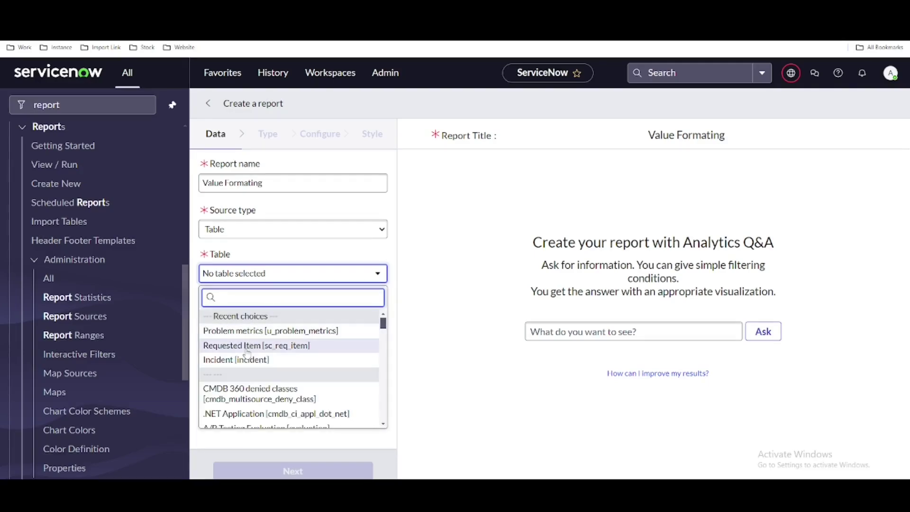
click(241, 361)
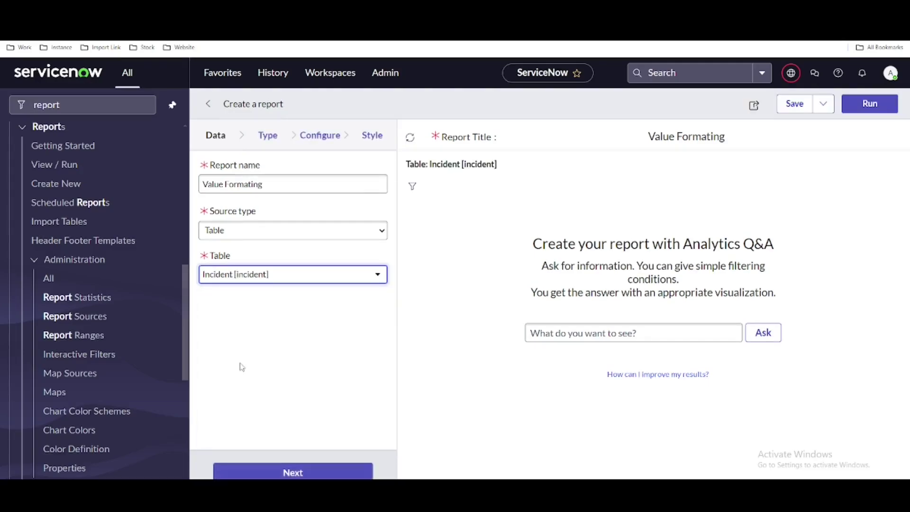
Choose the Single Score visualization as the report type and proceed to its configuration.
click(323, 474)
scroll(357, 246, down, 2)
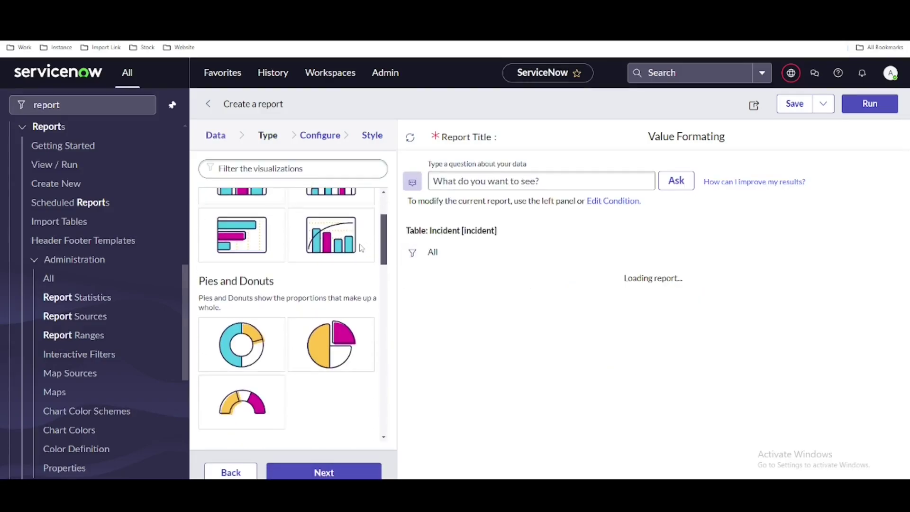
scroll(333, 293, down, 5)
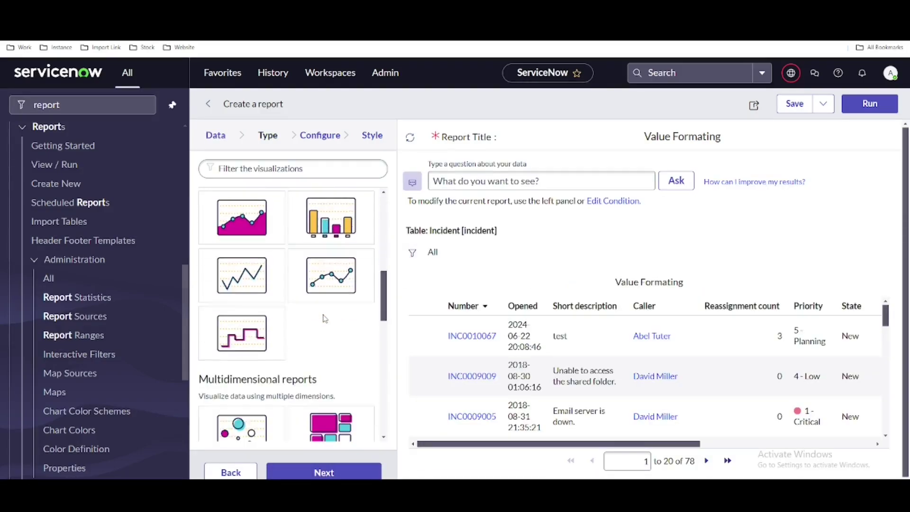
scroll(325, 319, down, 2)
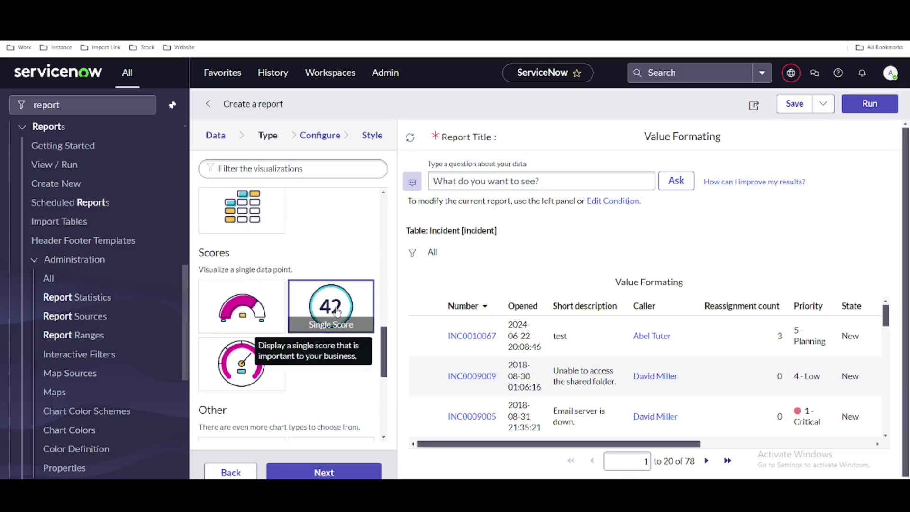
click(326, 473)
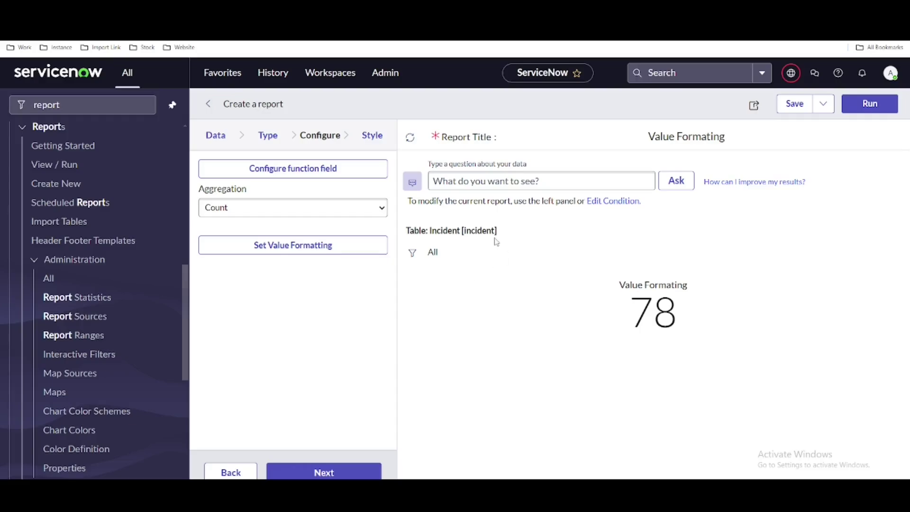
Set the aggregation to Sum of the Duration field and run the report.
click(252, 208)
click(259, 242)
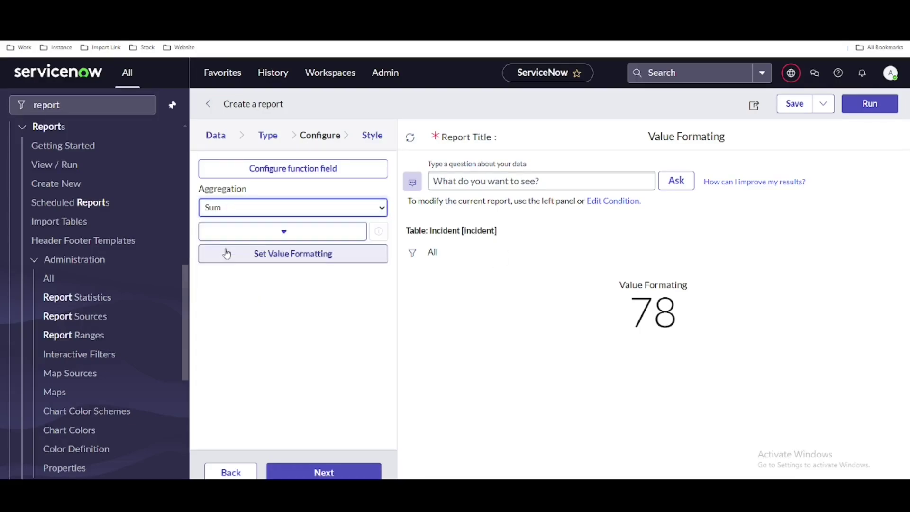
click(260, 241)
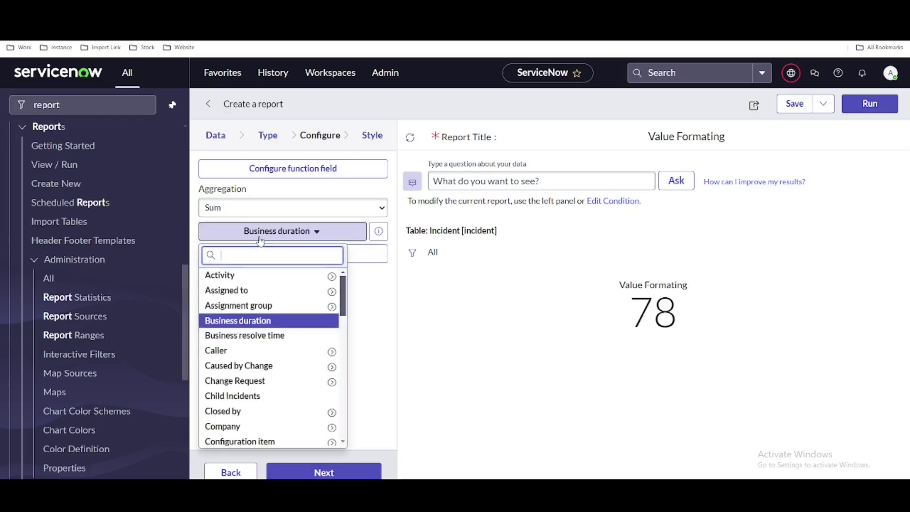
text(dur)
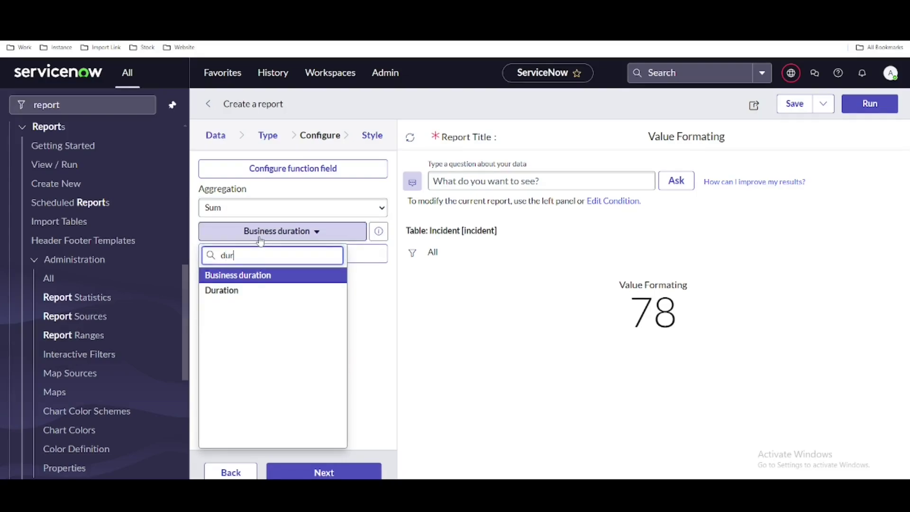
click(249, 291)
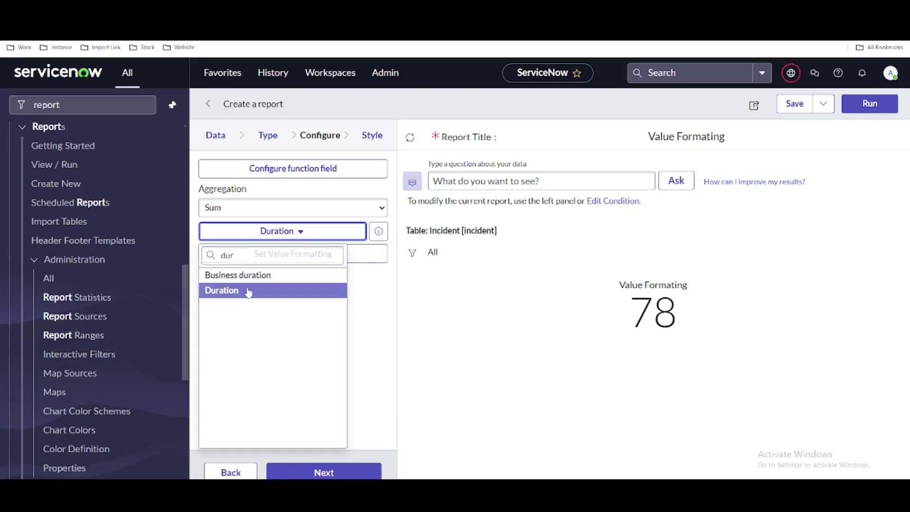
click(870, 104)
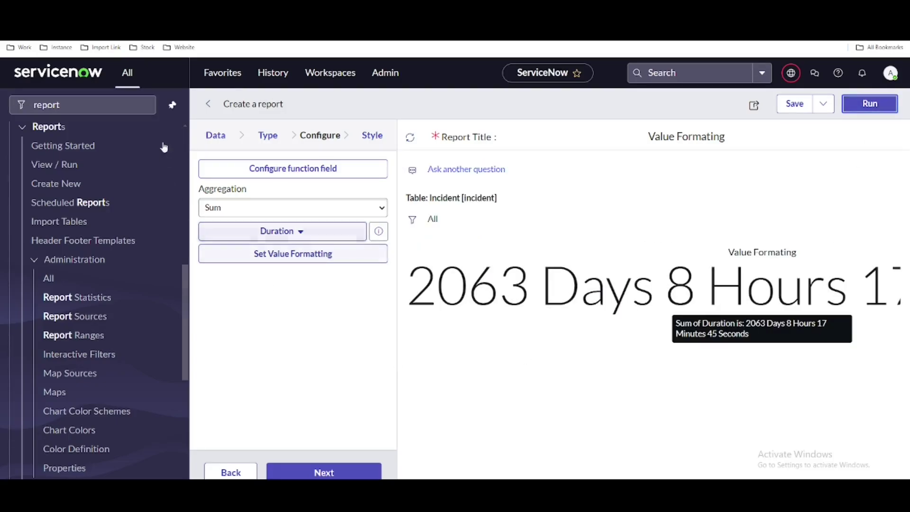
Unpin and collapse the All navigation menu to give the report more room.
click(172, 105)
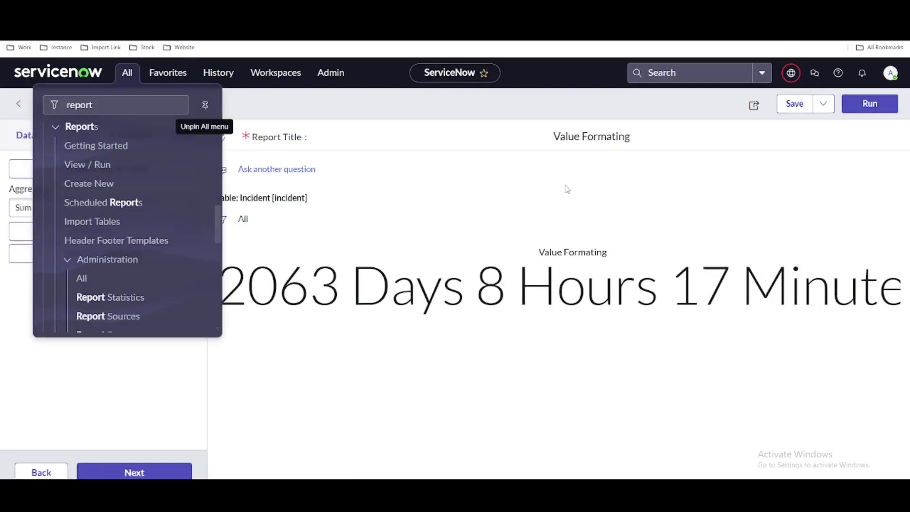
click(425, 217)
mouse_move(272, 311)
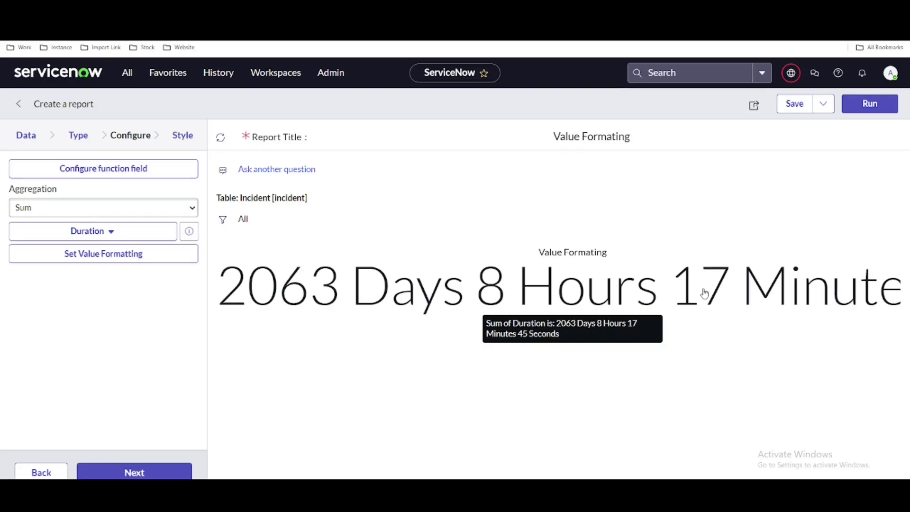
Open the value formatting settings for the Duration aggregation and examine the example duration format.
click(74, 262)
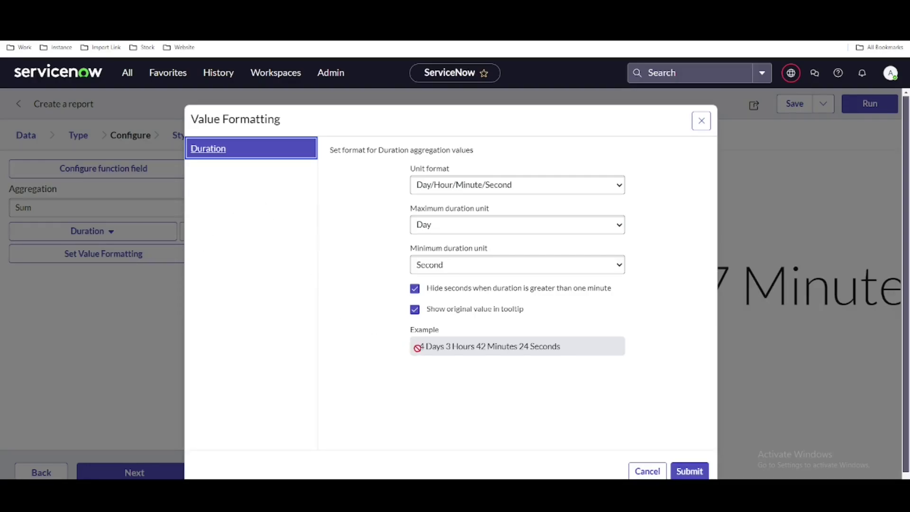
drag(420, 348, 559, 347)
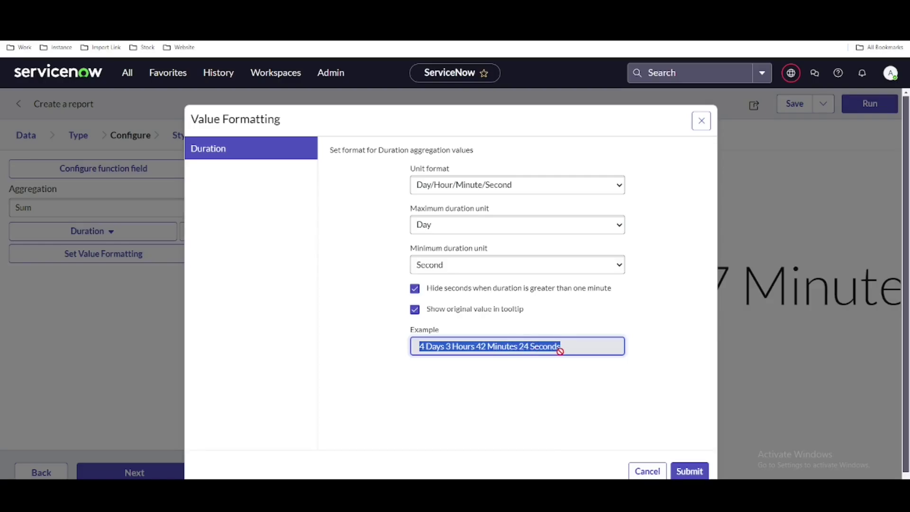
click(433, 349)
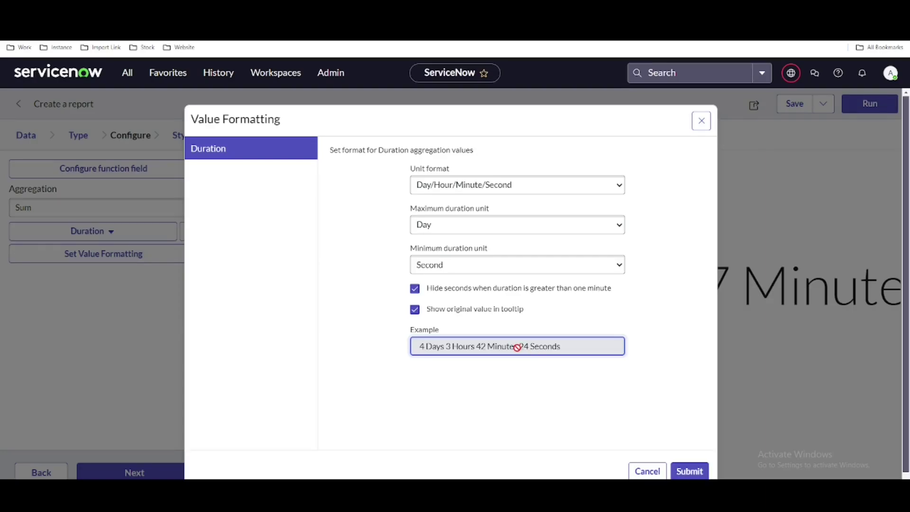
drag(517, 348, 407, 353)
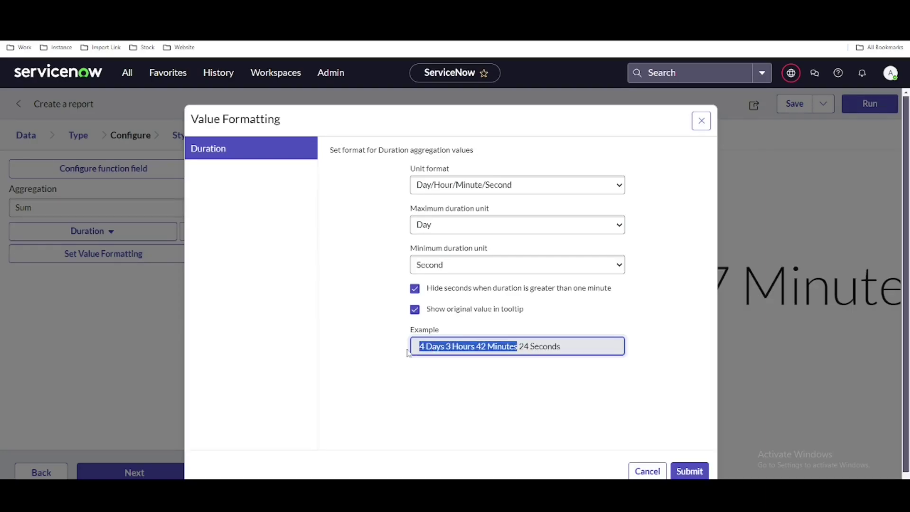
click(458, 266)
click(382, 249)
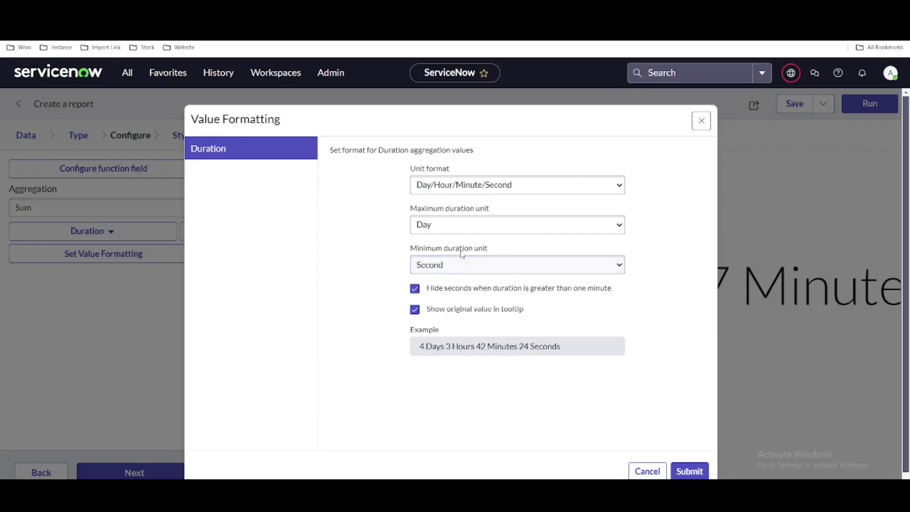
Set the minimum duration unit to Minute, check the example format, and apply the formatting to the report.
click(448, 268)
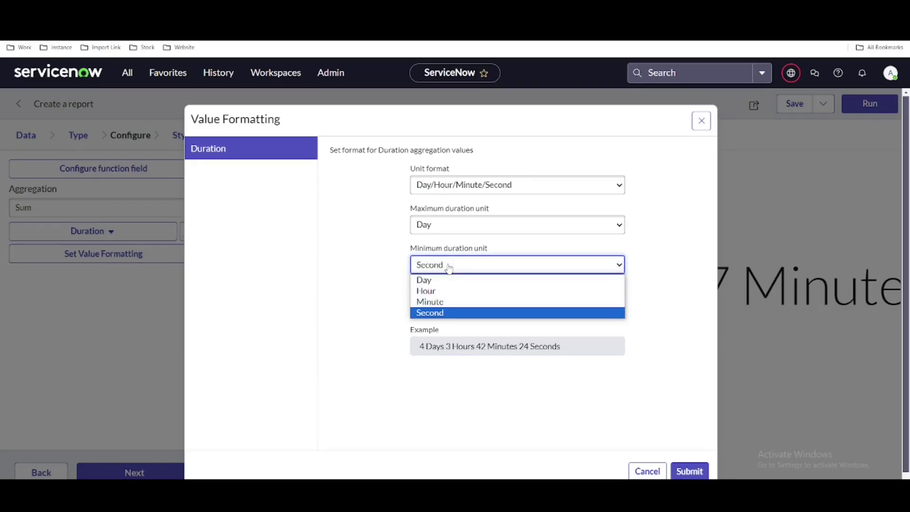
click(438, 307)
key(Up)
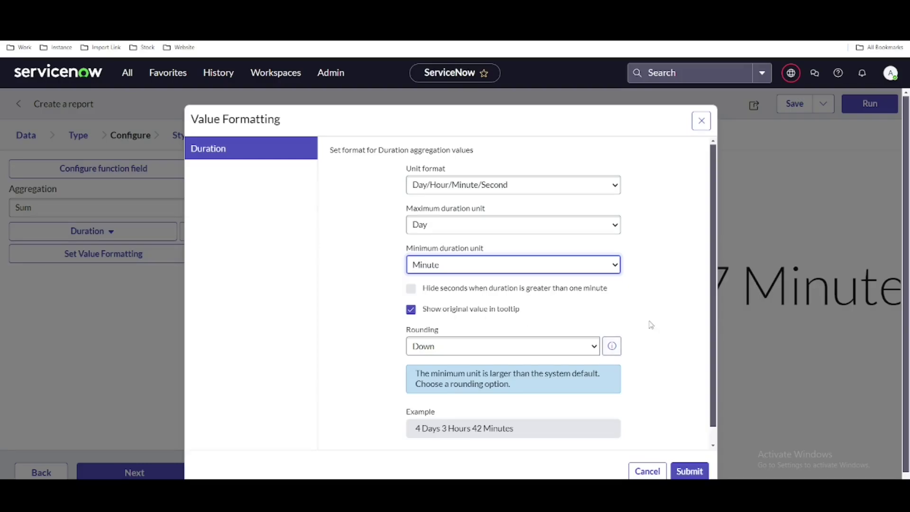
scroll(659, 315, down, 1)
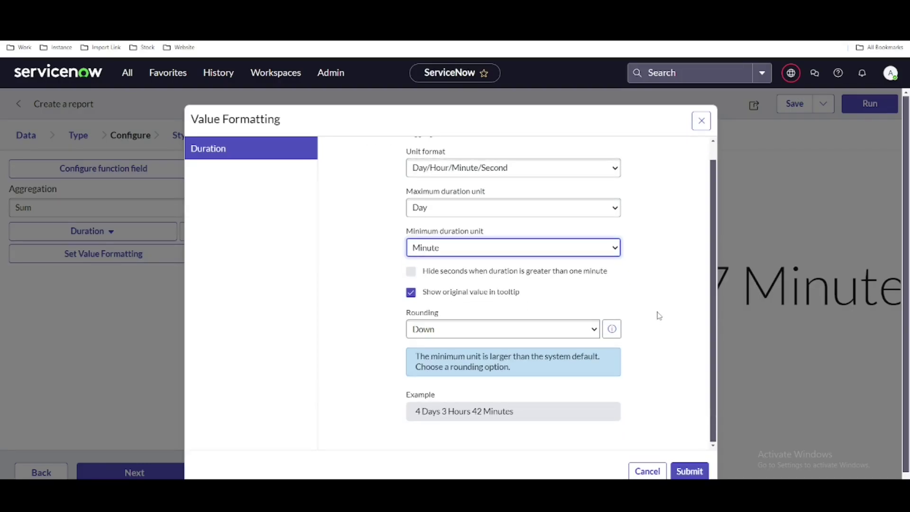
click(444, 411)
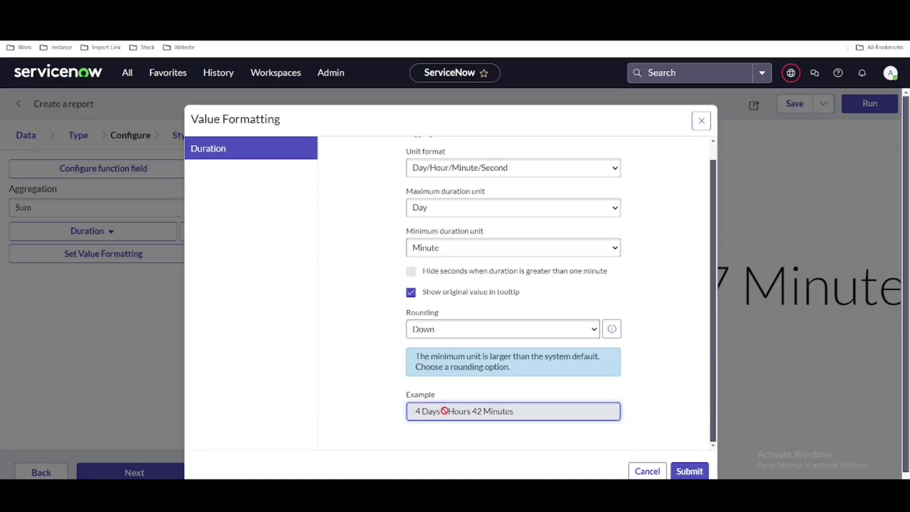
triple_click(444, 411)
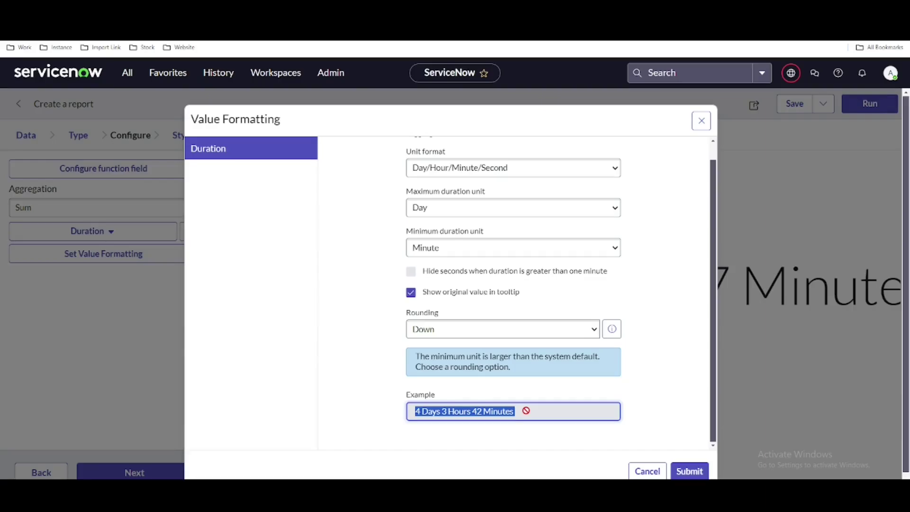
click(693, 471)
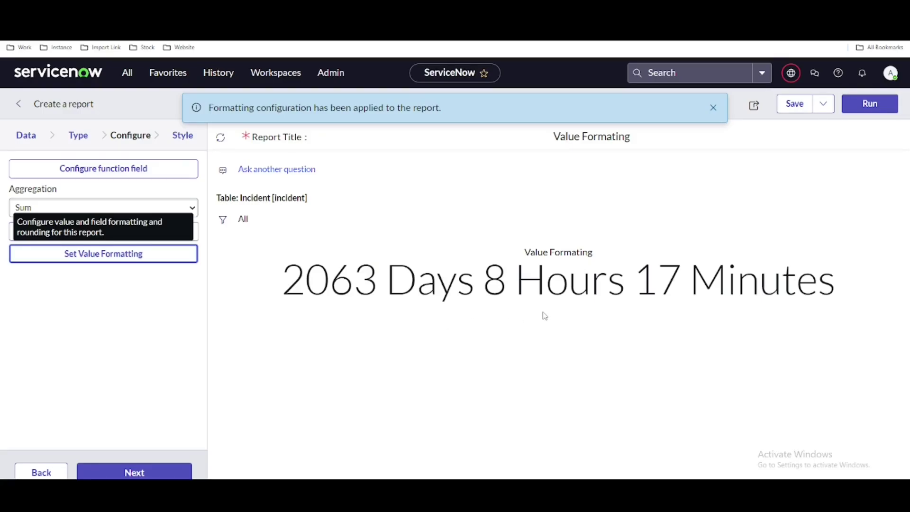
Change the Duration value formatting to a minimum unit of Hour and apply it to the report.
click(139, 255)
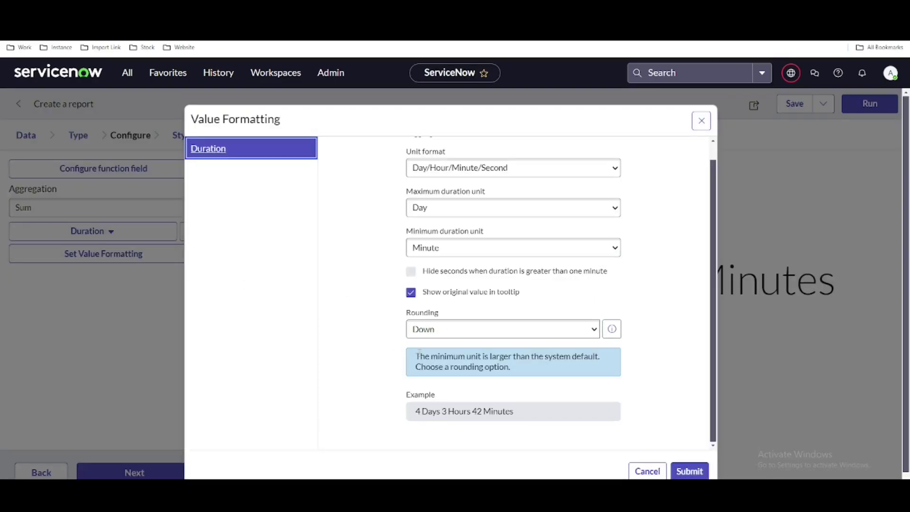
click(481, 252)
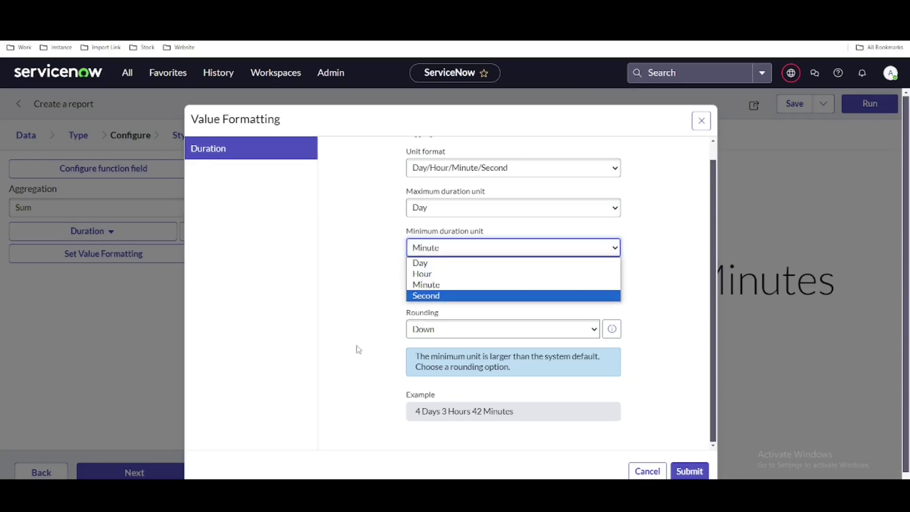
click(419, 274)
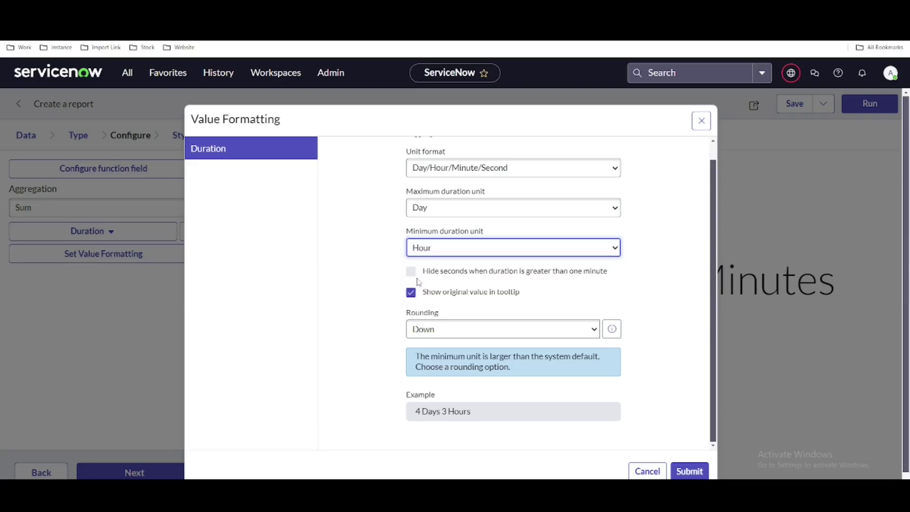
click(690, 471)
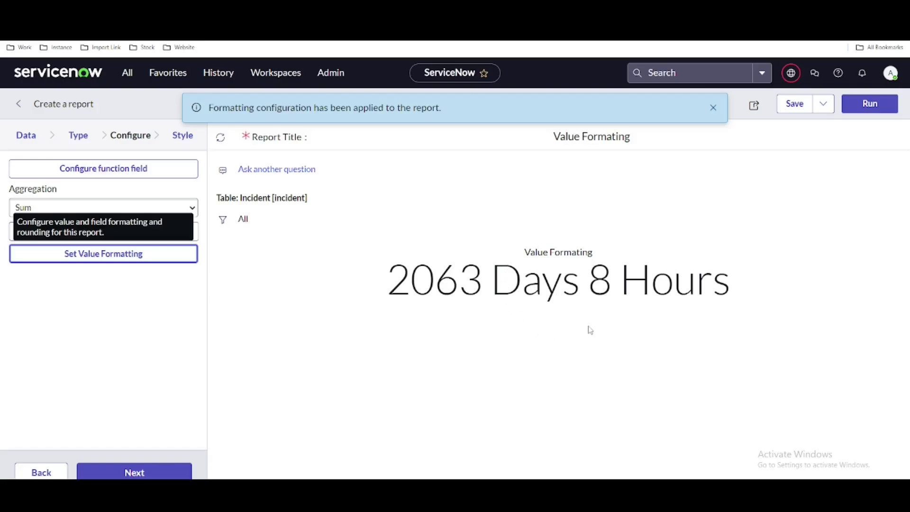
Set the minimum duration unit to Second, apply the formatting, and check the score against its original value.
click(112, 264)
click(522, 247)
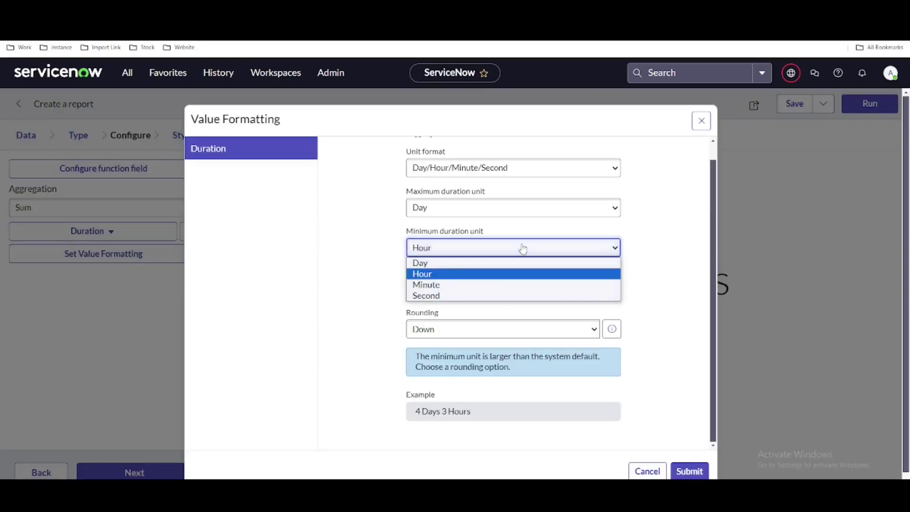
click(476, 296)
click(690, 472)
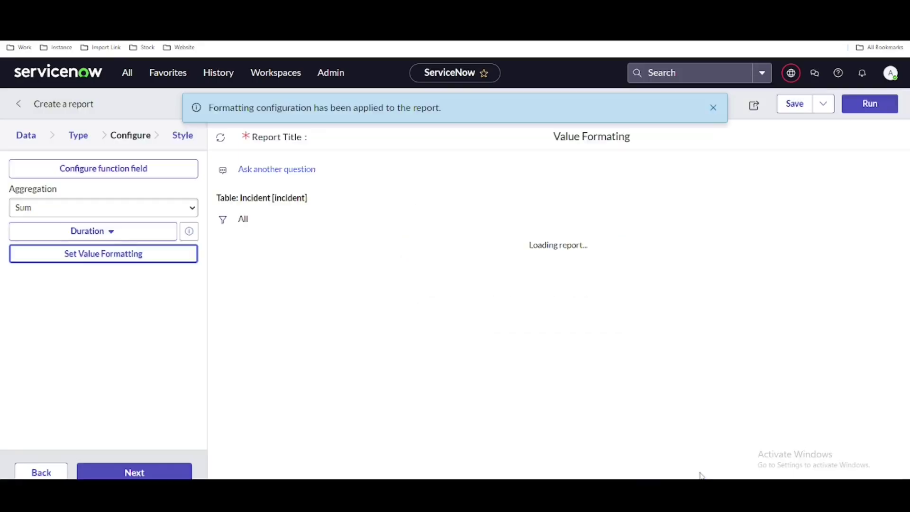
mouse_move(292, 289)
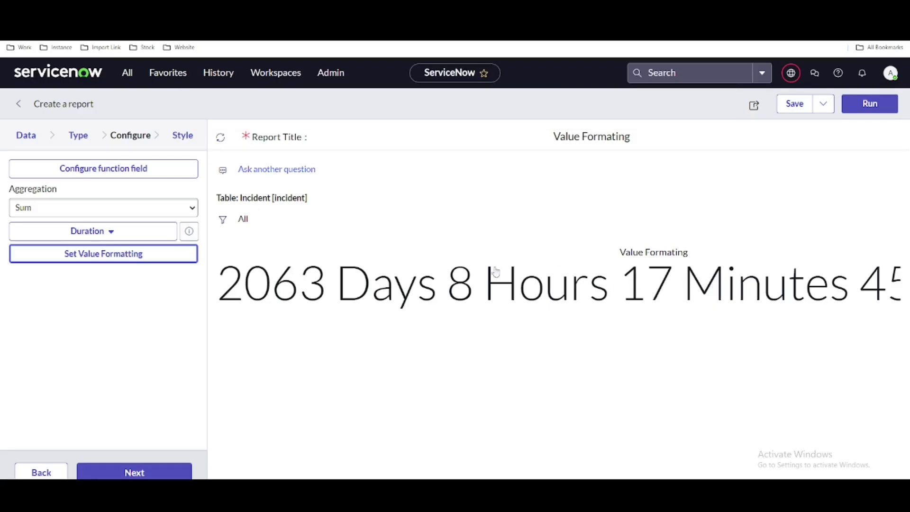
mouse_move(553, 267)
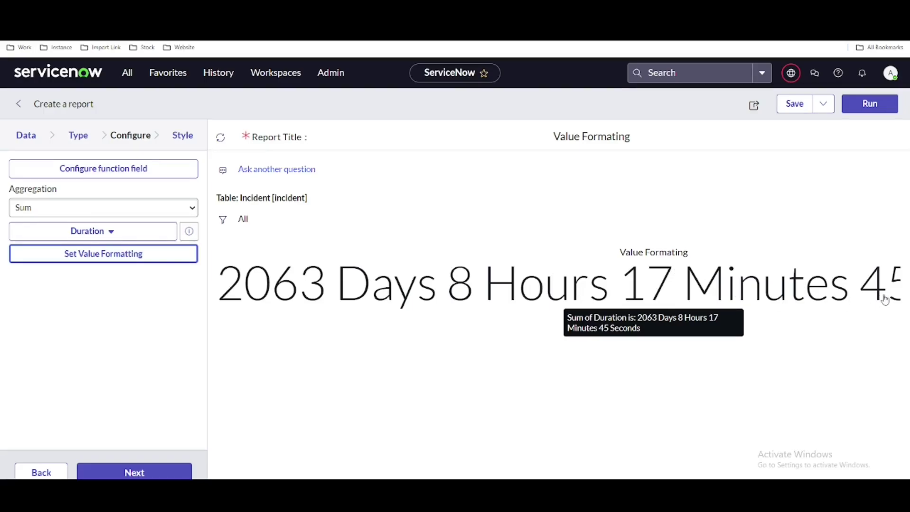
Format the Duration score with Minute as the minimum unit and rounding set to Up, and check its original value.
click(95, 262)
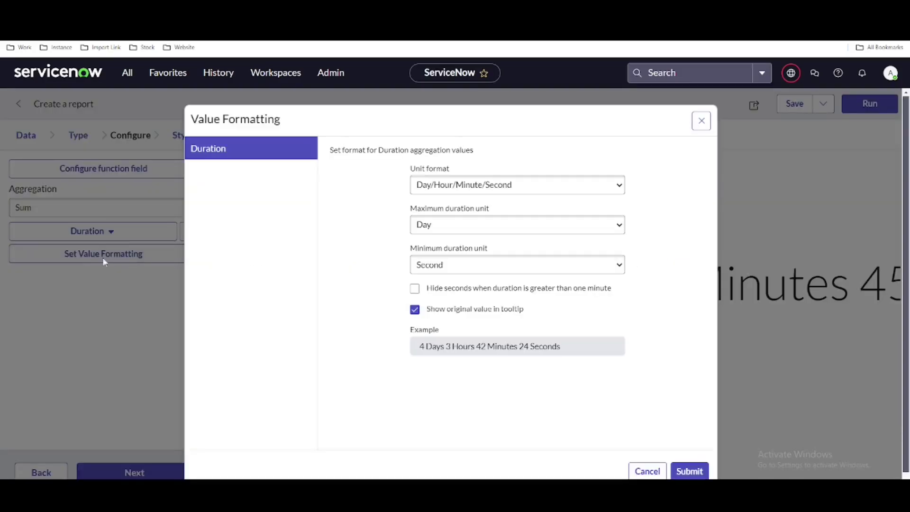
click(457, 277)
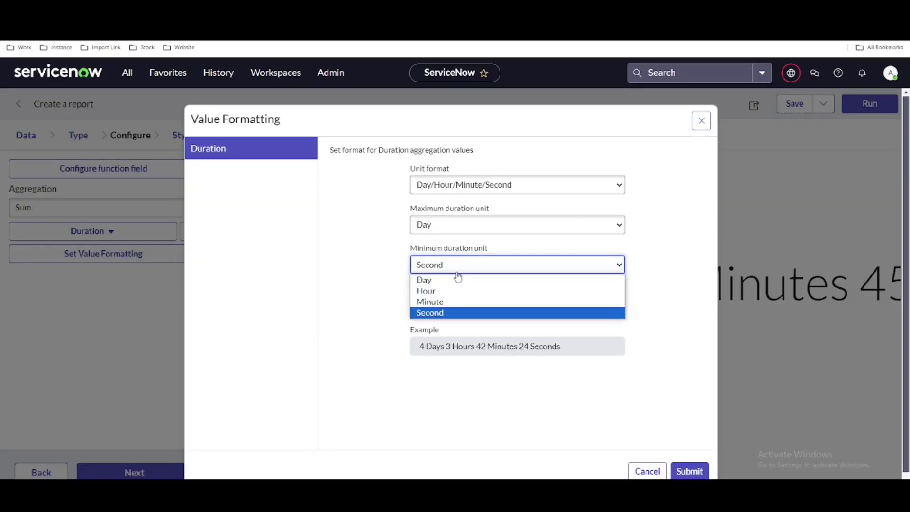
click(435, 301)
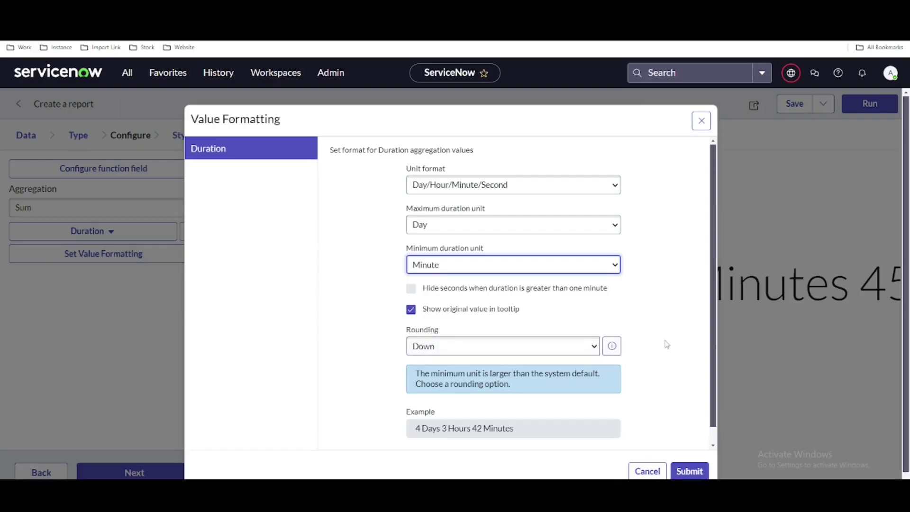
scroll(664, 343, down, 1)
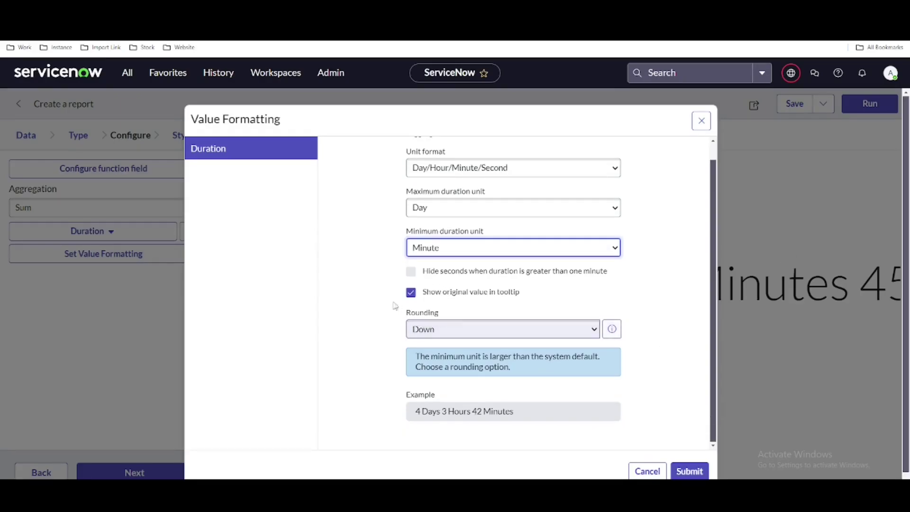
click(462, 339)
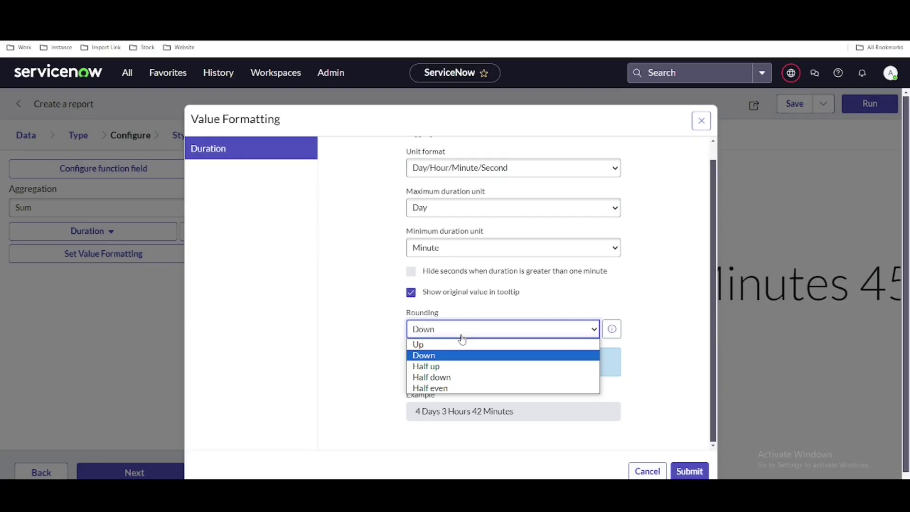
click(445, 345)
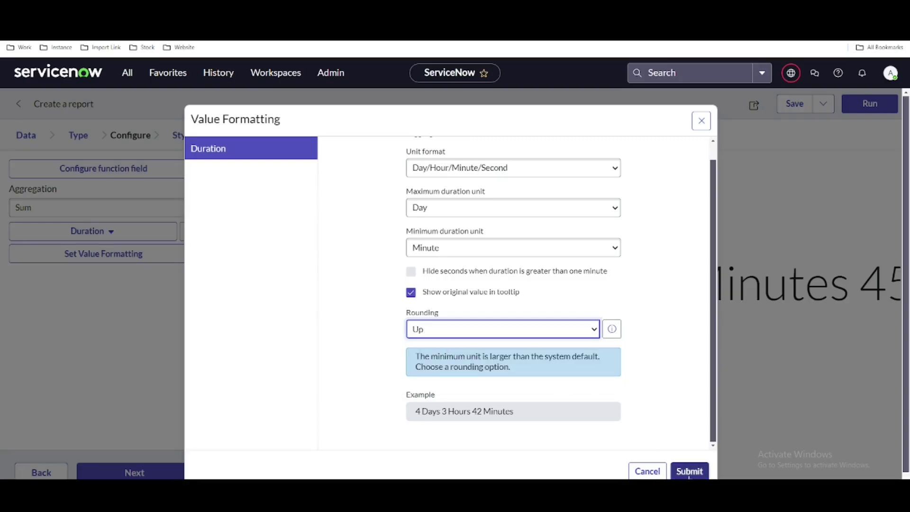
click(689, 472)
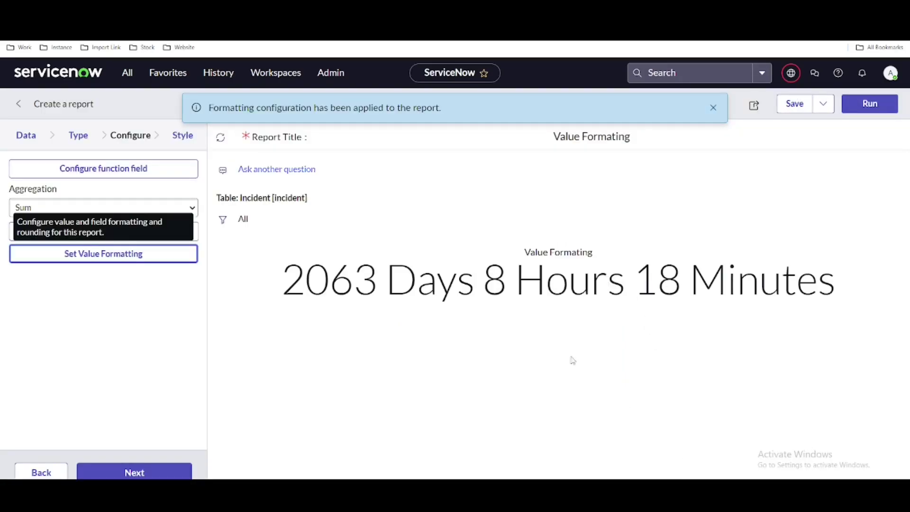
mouse_move(622, 296)
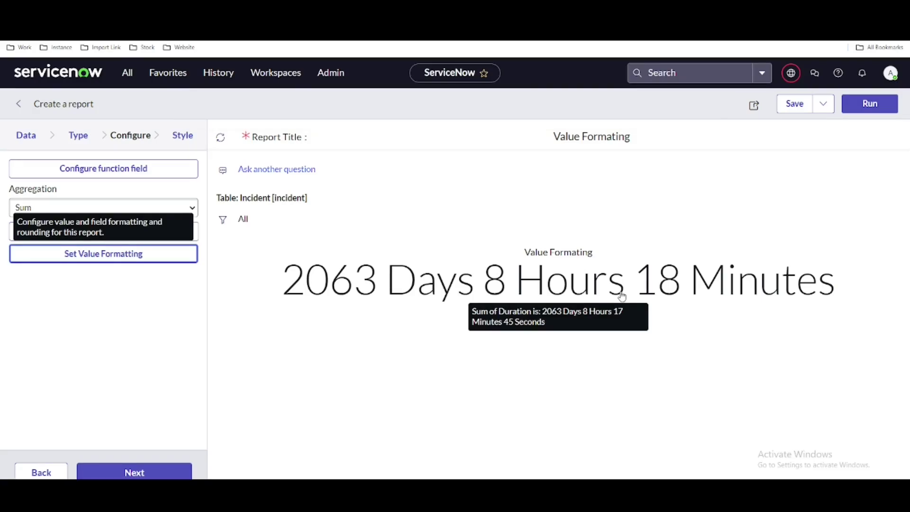
Reopen the Duration value formatting settings and review the available rounding options without changing the selection.
click(137, 257)
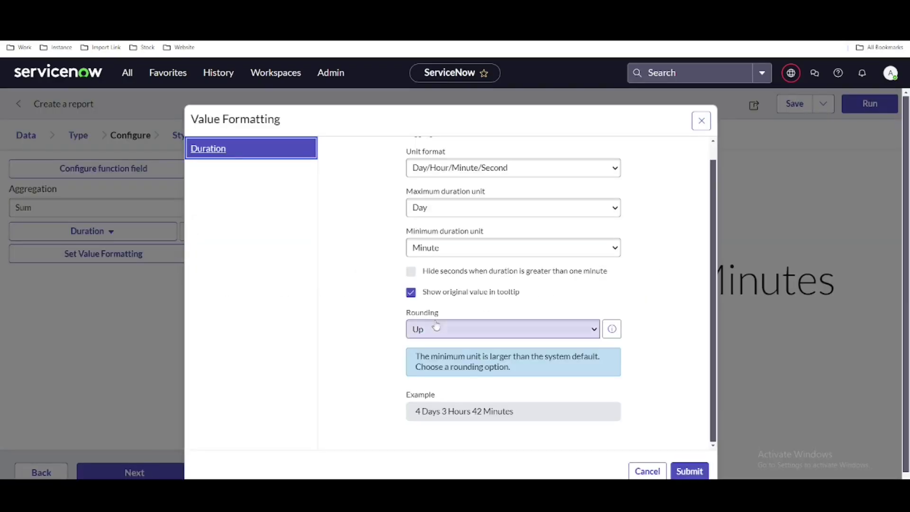
click(437, 328)
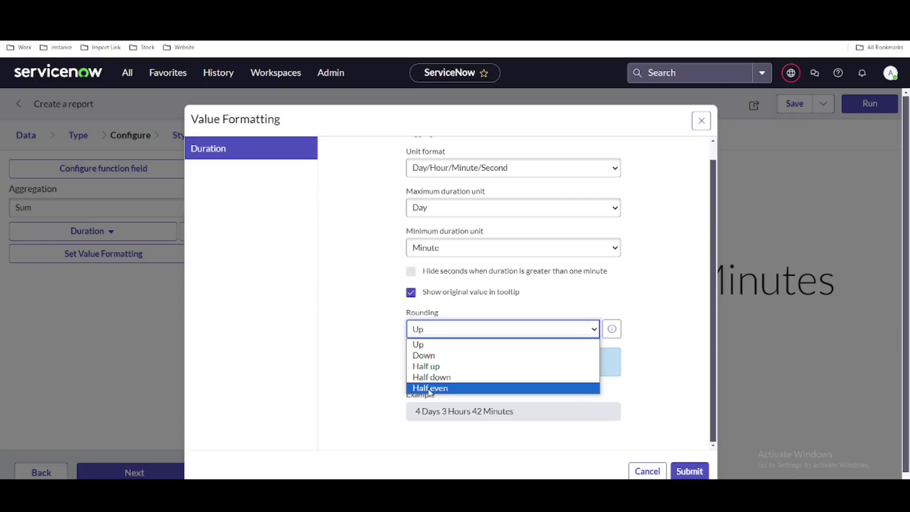
click(355, 300)
scroll(355, 298, up, 1)
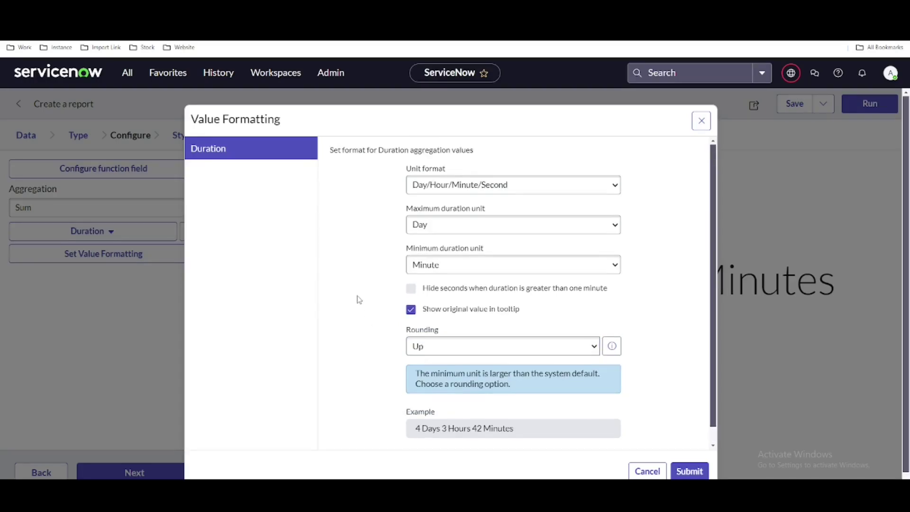
Preview the d/h/m/s unit format, restore Day/Hour/Minute/Second, and review the minimum duration unit options.
click(483, 192)
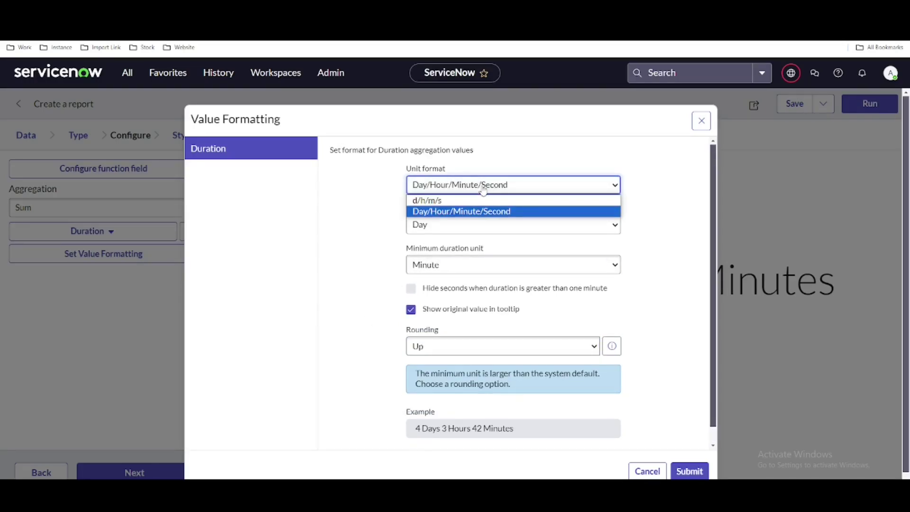
click(447, 203)
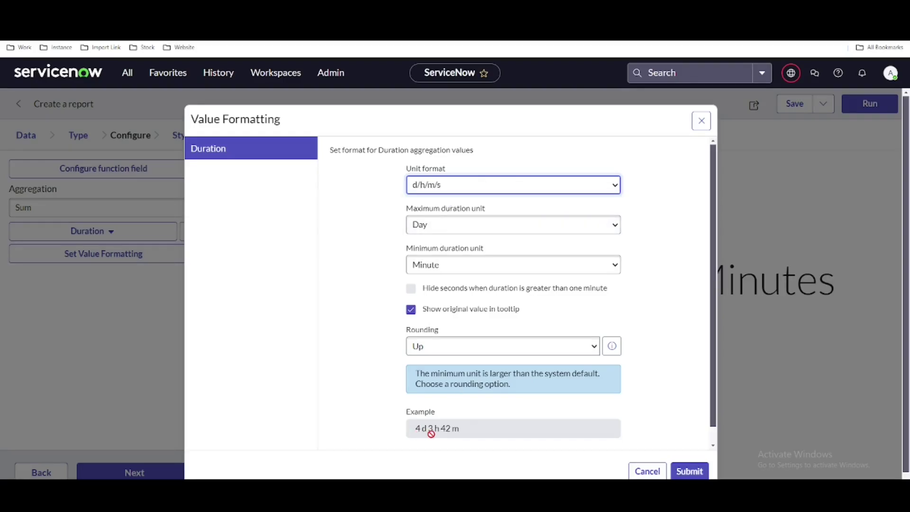
click(508, 194)
click(481, 212)
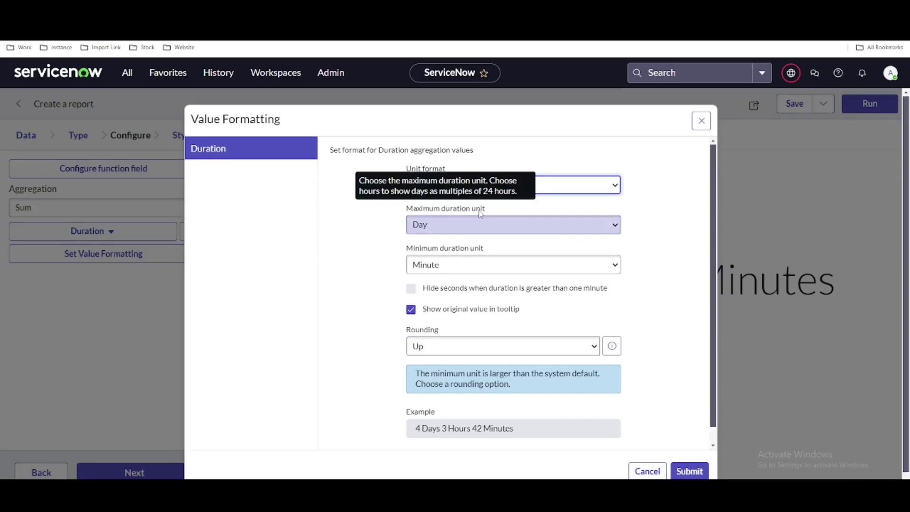
click(455, 265)
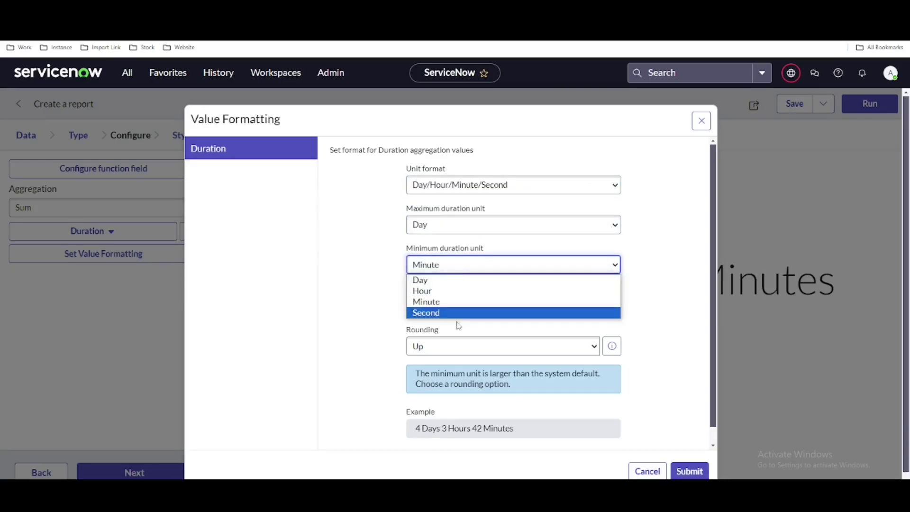
click(351, 284)
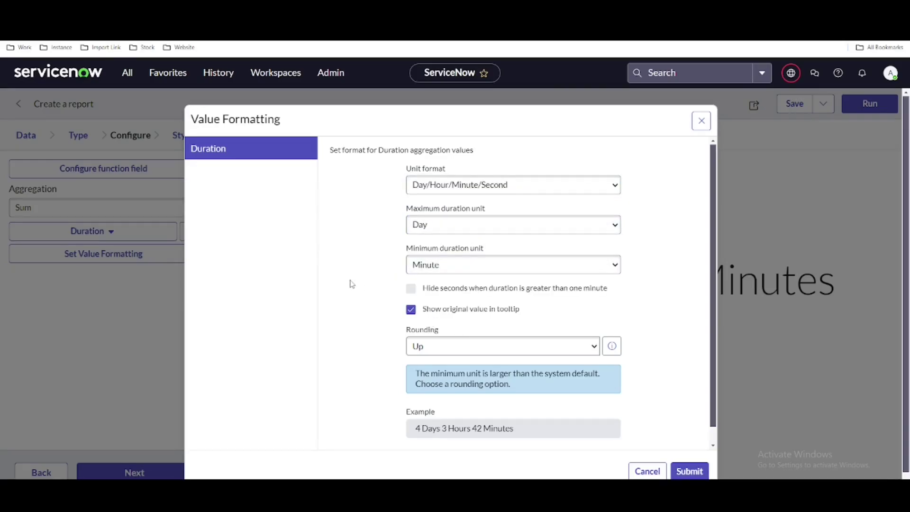
Set the maximum duration unit to Hour, apply the formatting, and check the score's original value.
click(415, 229)
click(421, 251)
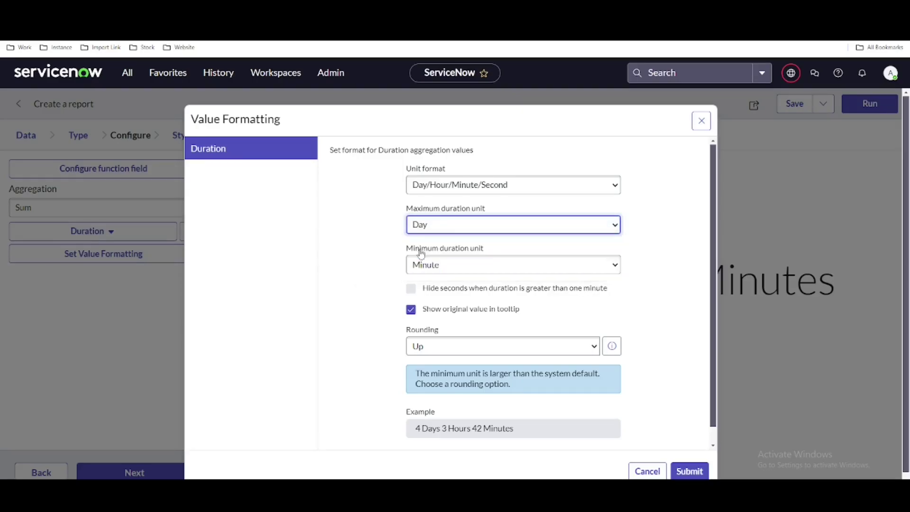
click(687, 471)
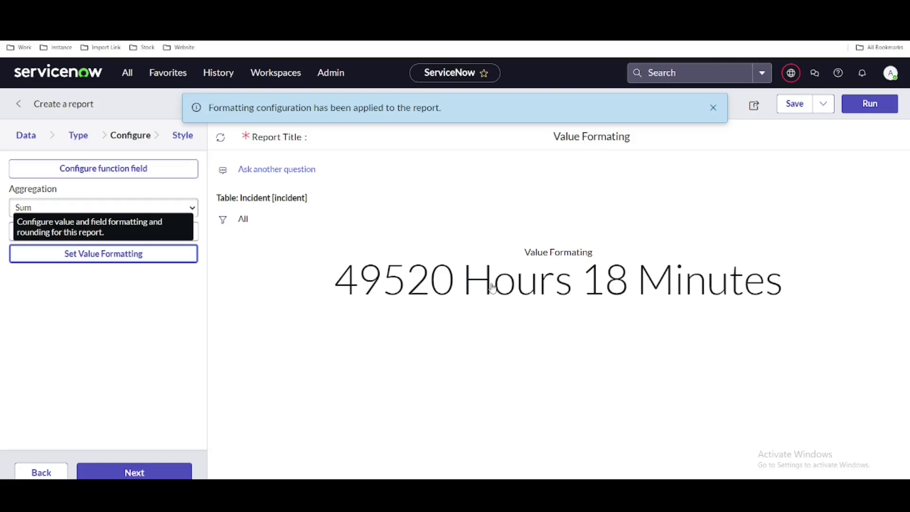
mouse_move(492, 287)
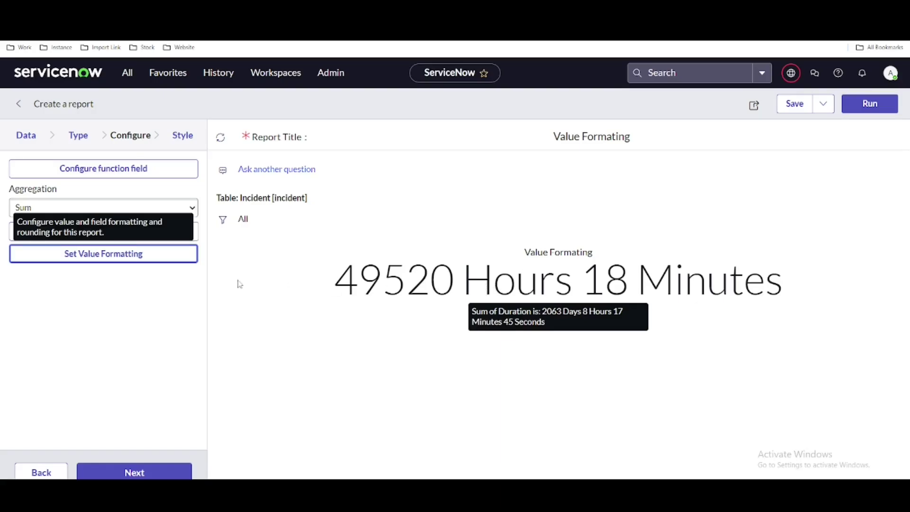
Review the applied Duration value formatting settings, including the rounding option and example, and leave them without changes.
click(154, 256)
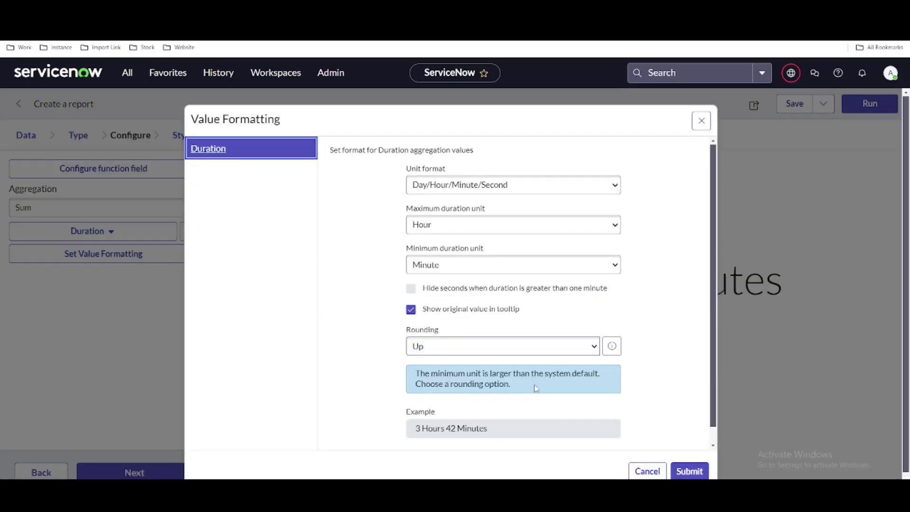
scroll(542, 384, down, 1)
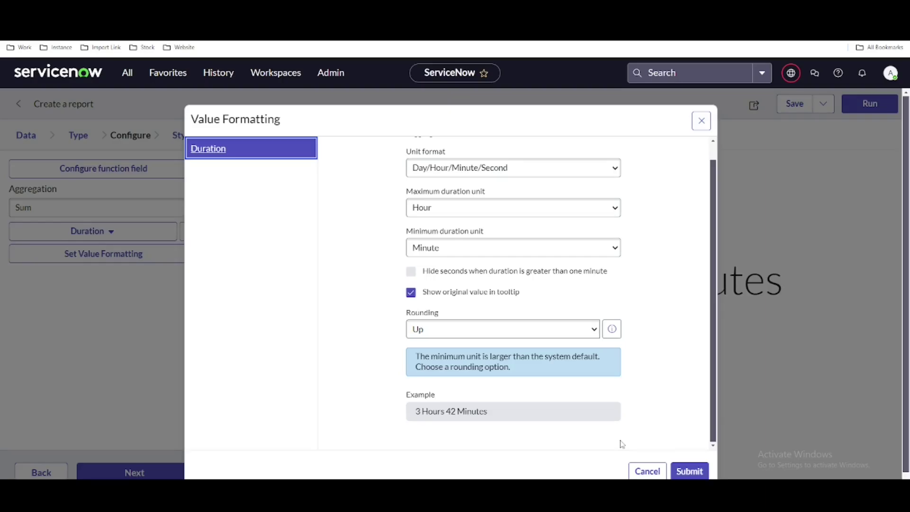
click(646, 471)
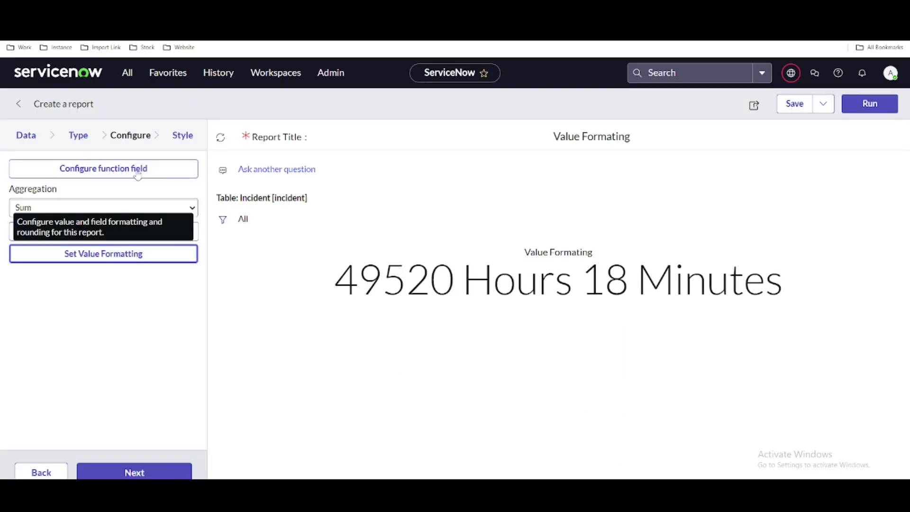
Change the report's source table to Software License [ast_license_base] and run the report.
click(29, 136)
click(106, 275)
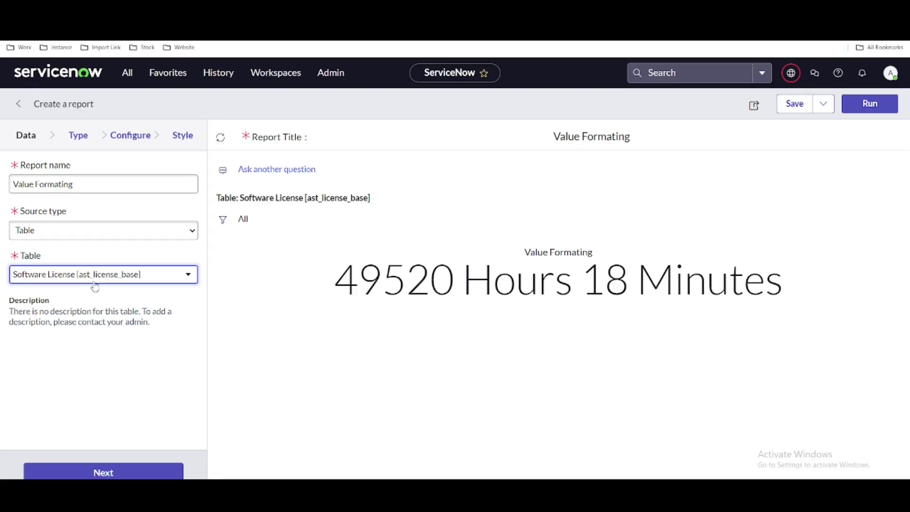
click(858, 113)
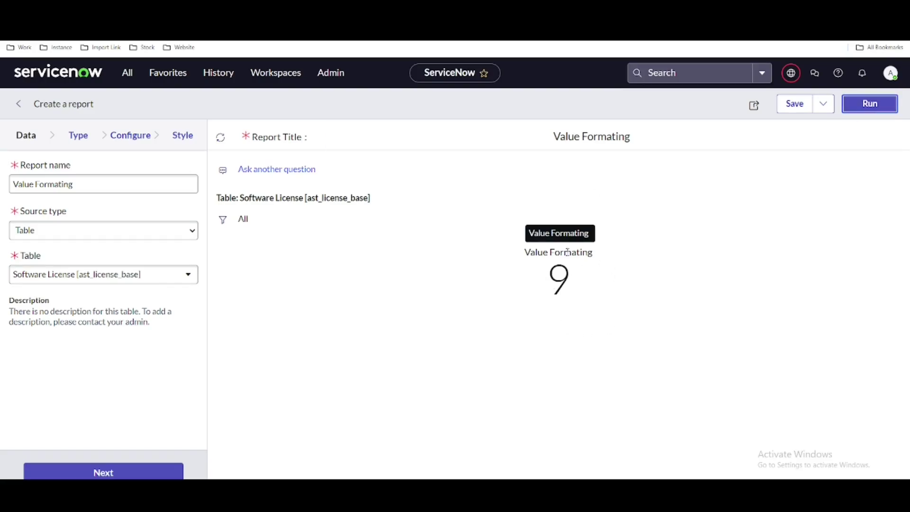
Set the Sum aggregation to use the Total cost field and run the report.
click(84, 137)
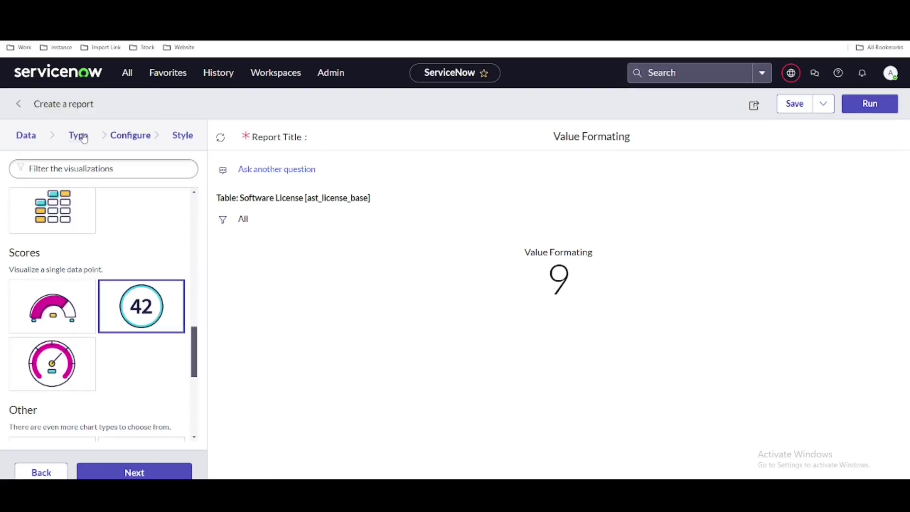
click(130, 136)
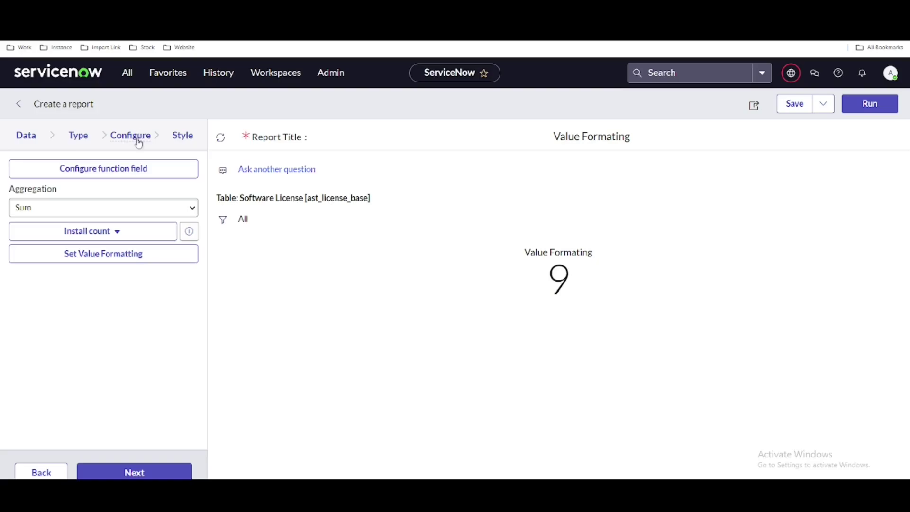
click(101, 237)
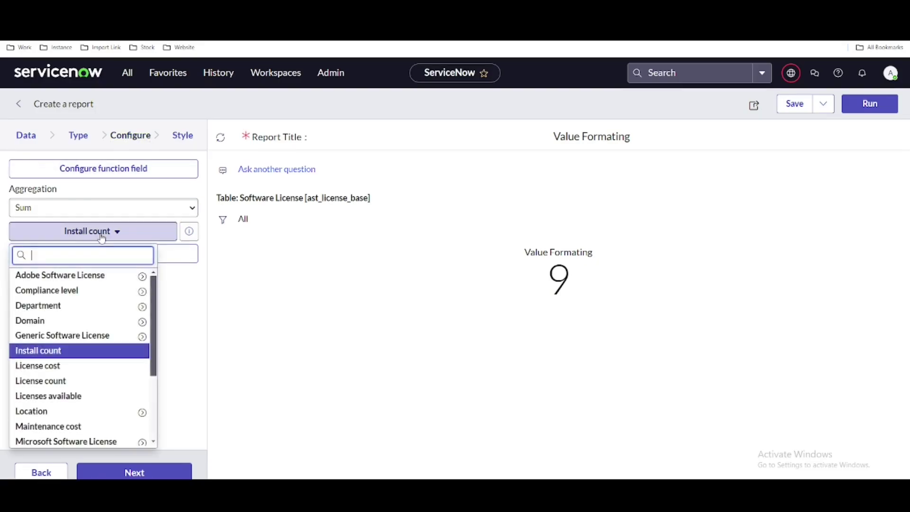
text(to)
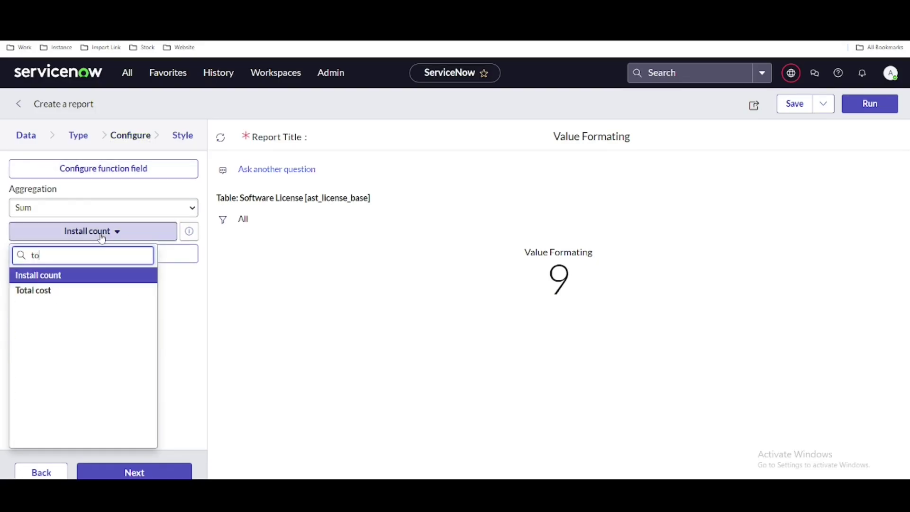
click(47, 291)
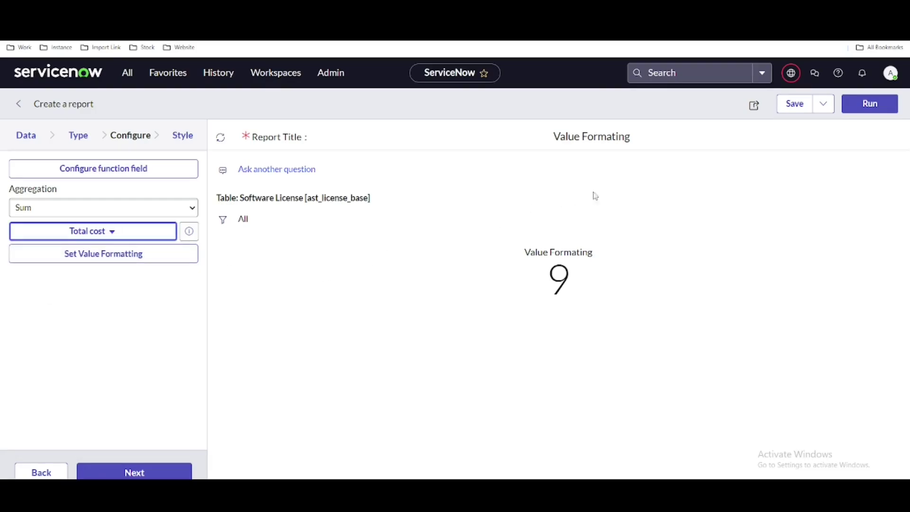
click(872, 105)
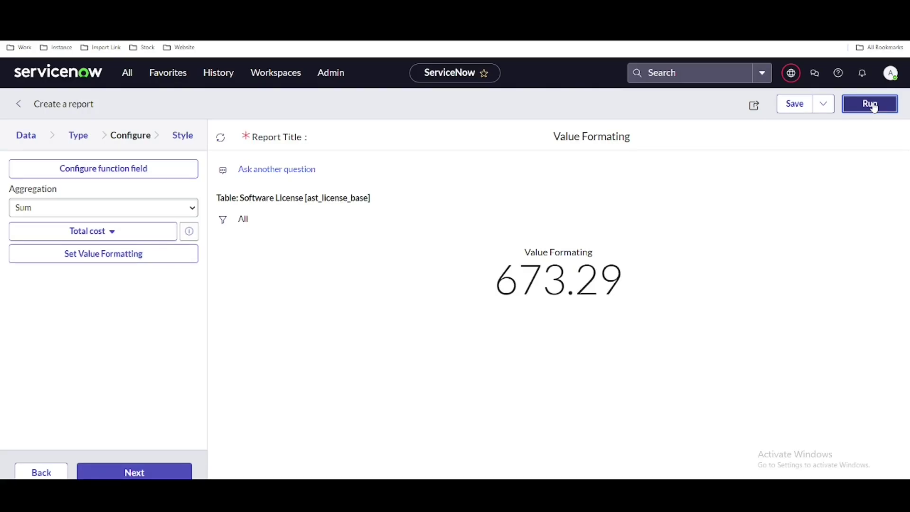
Switch the report to the List type and review its columns, keeping the current column selection.
click(90, 142)
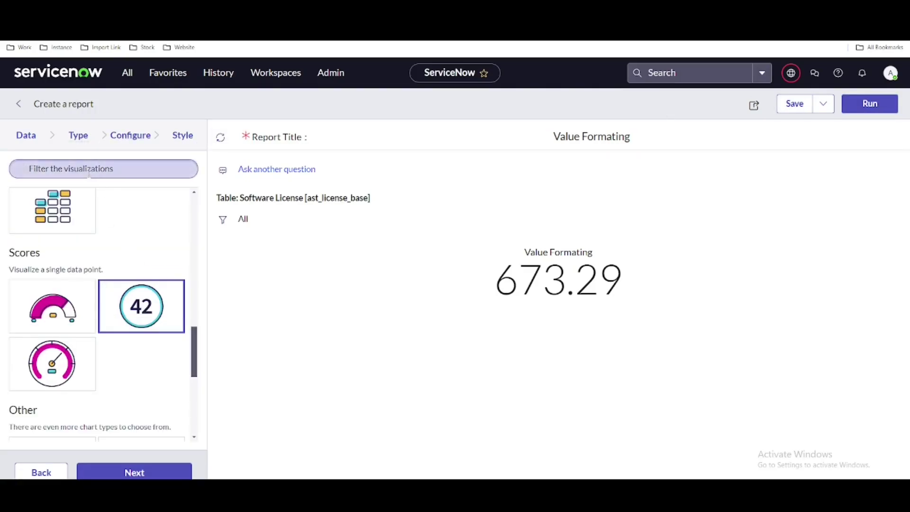
text(list)
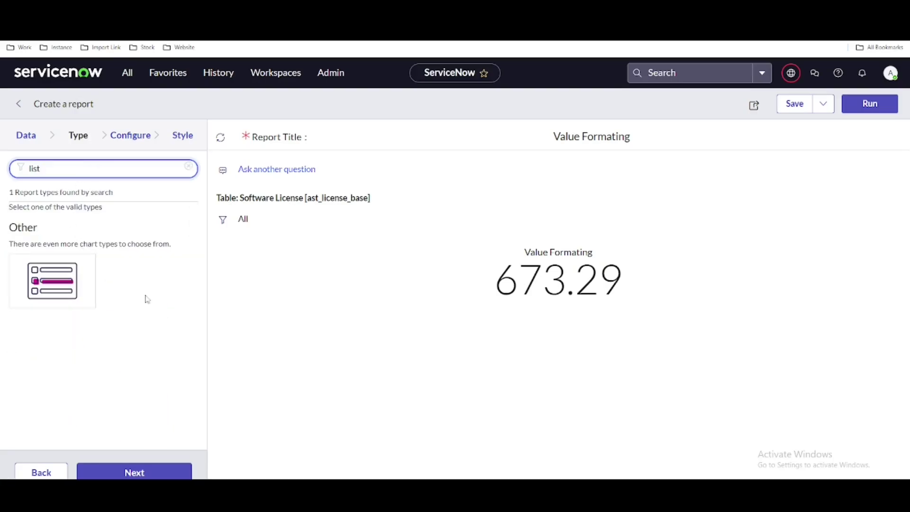
click(76, 295)
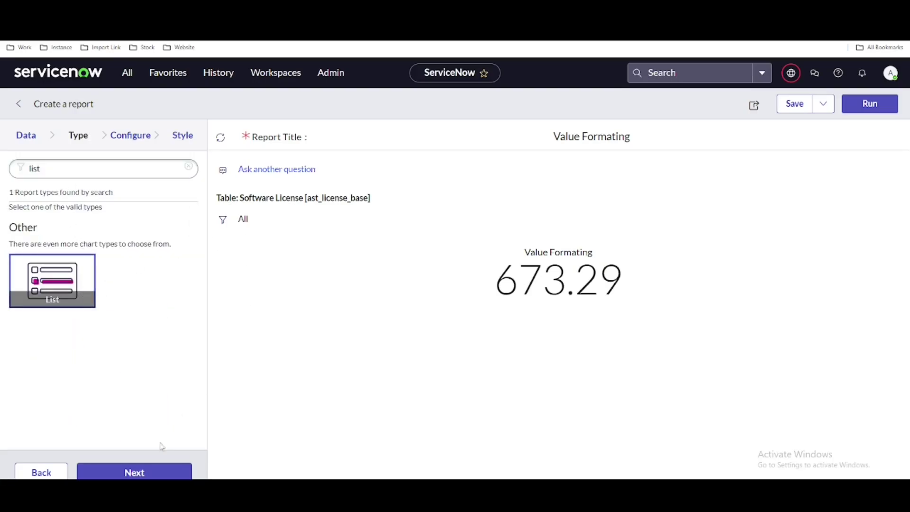
click(144, 472)
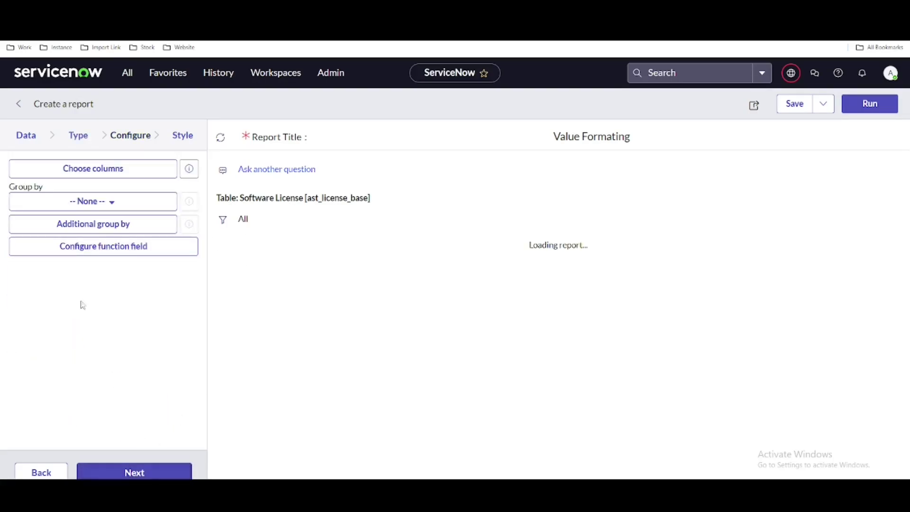
click(111, 168)
click(347, 192)
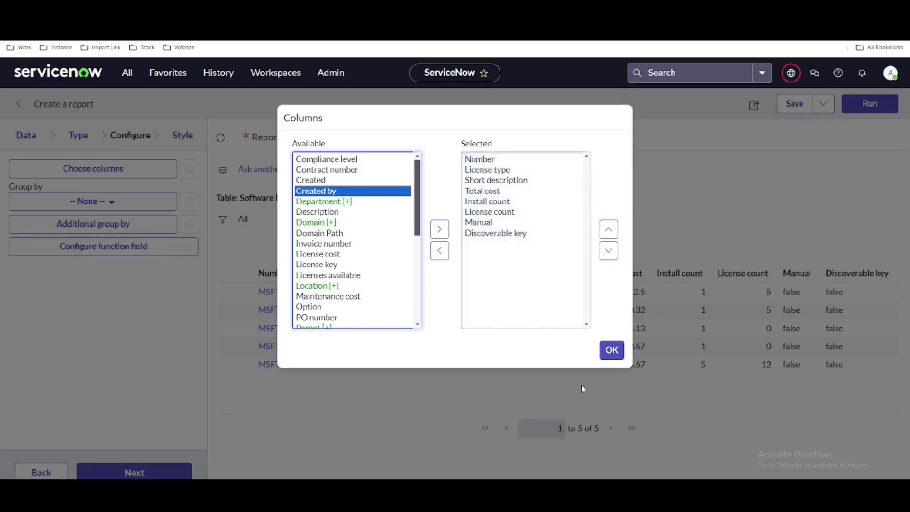
click(611, 350)
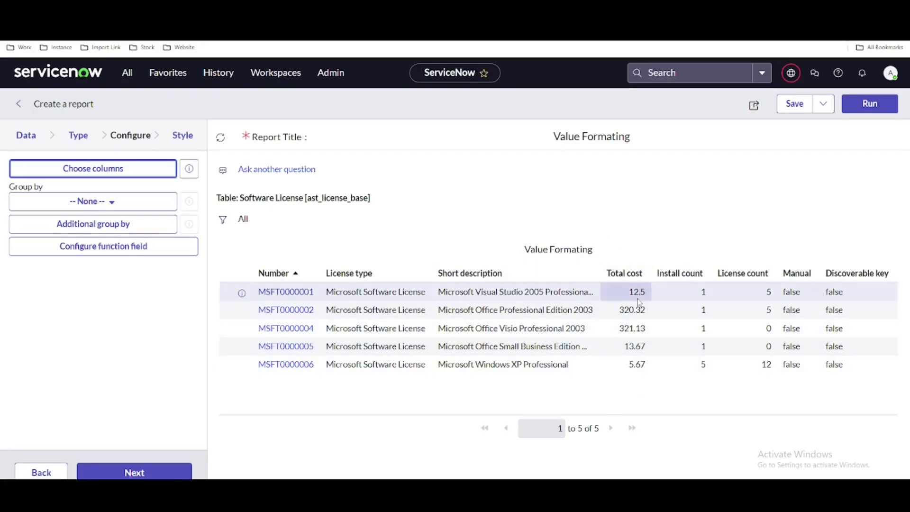
Switch the report type back to Single Score and check the aggregated field, keeping Total cost.
click(78, 136)
drag(61, 168, 1, 172)
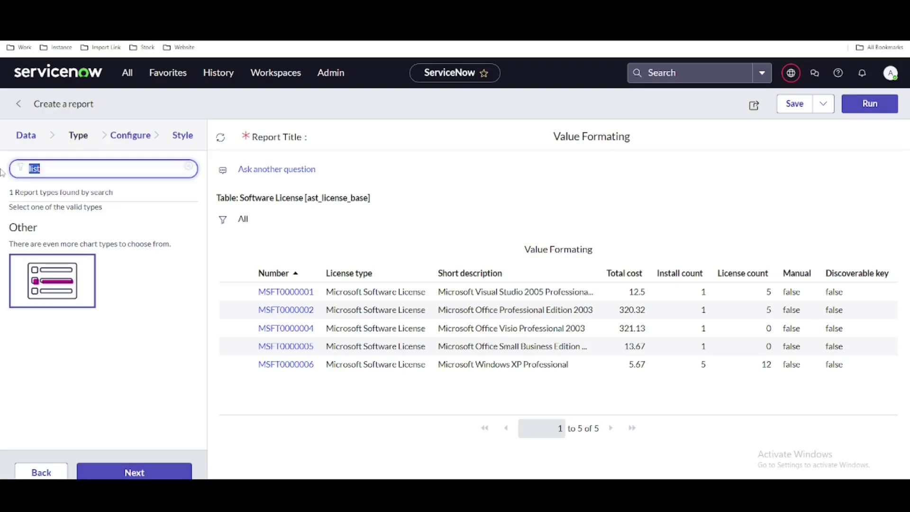
text(sing)
scroll(102, 318, down, 5)
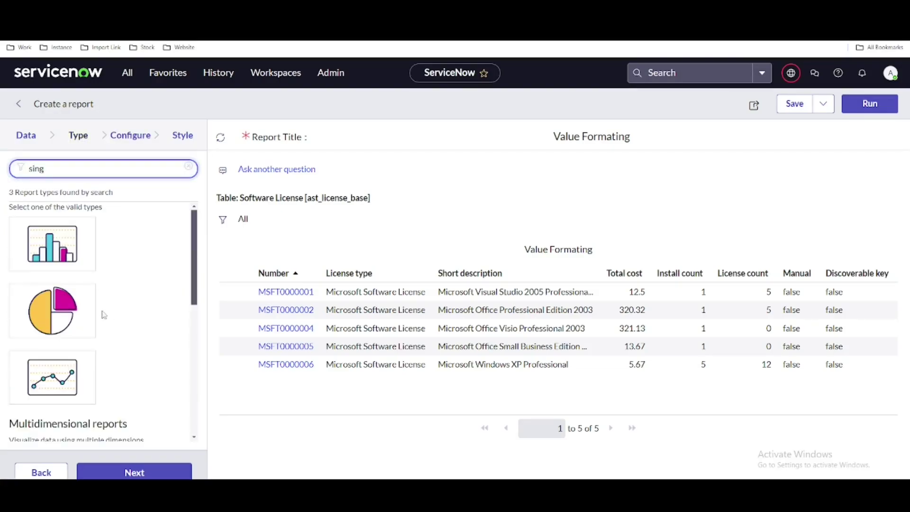
scroll(103, 320, down, 2)
click(52, 311)
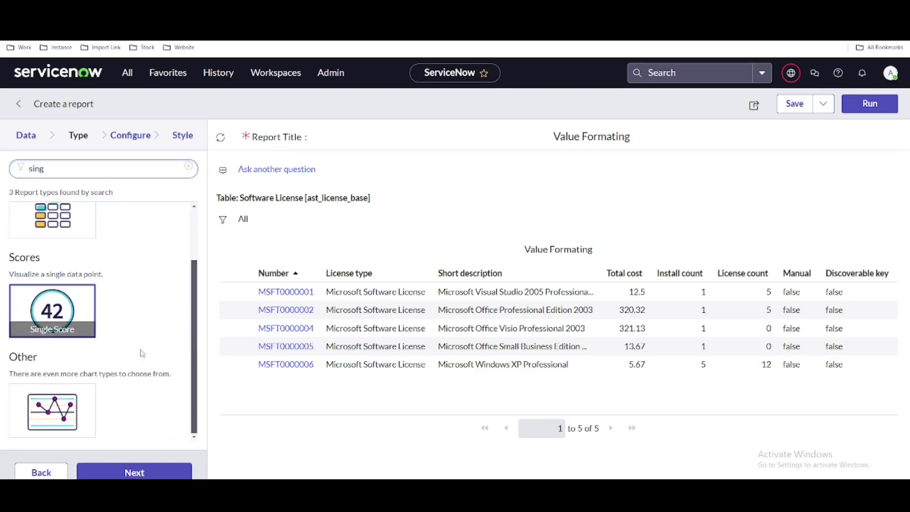
click(134, 472)
click(93, 231)
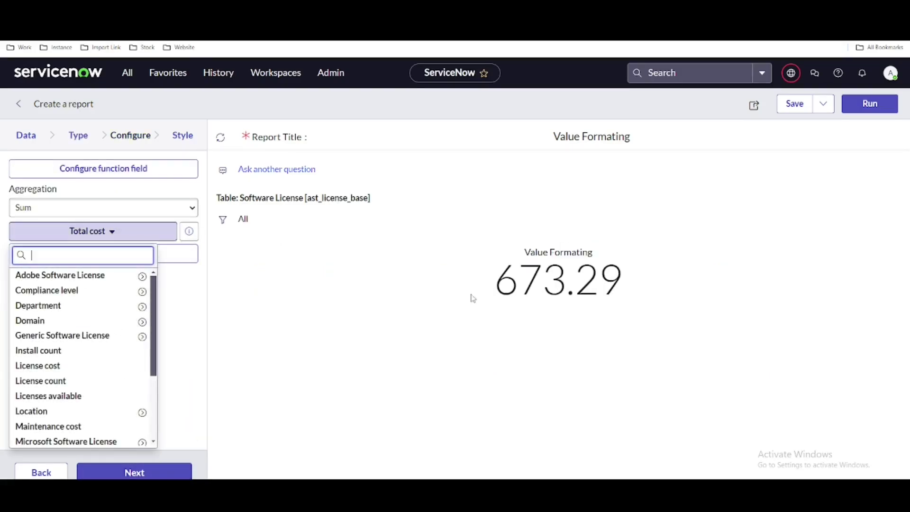
click(459, 291)
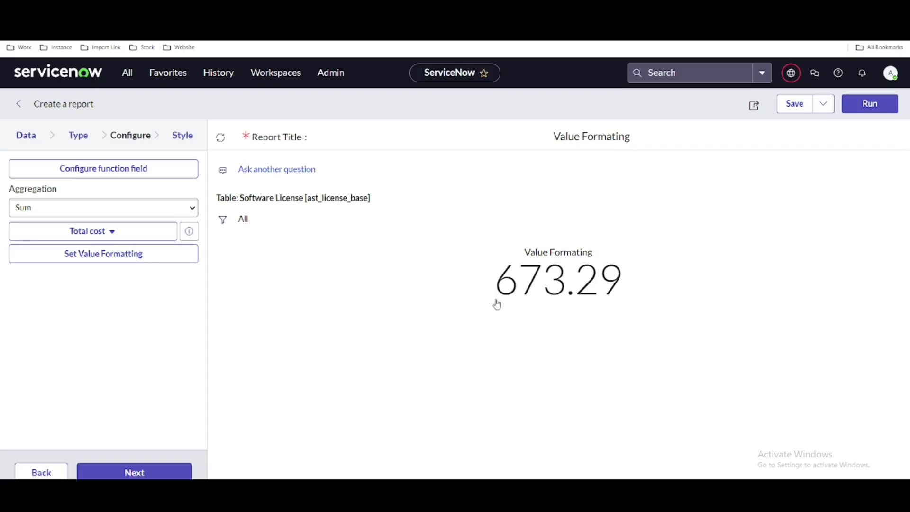
Inspect the Total cost score and its value formatting options, and close the settings without changes.
mouse_move(528, 280)
click(123, 263)
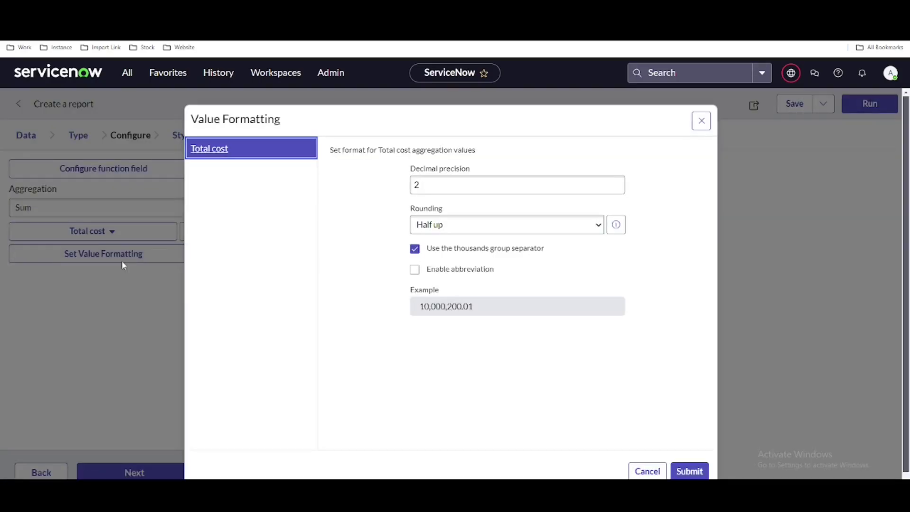
click(446, 185)
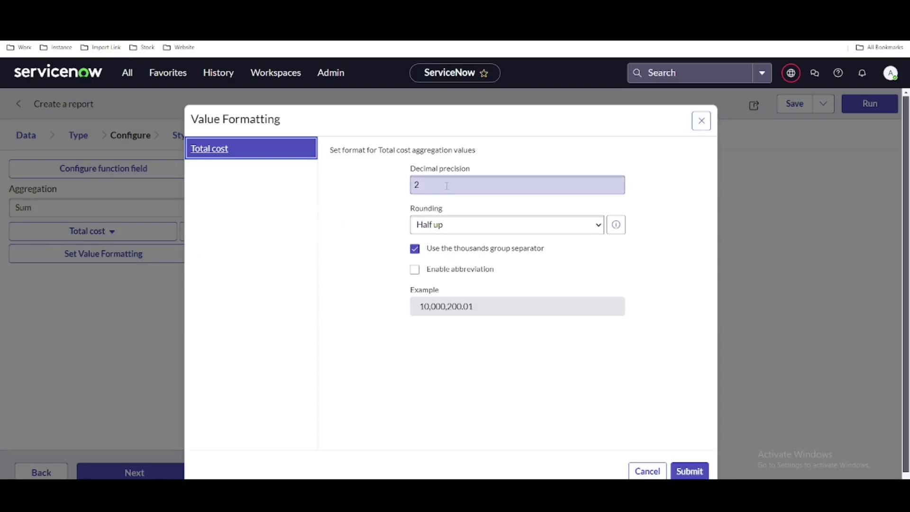
click(647, 471)
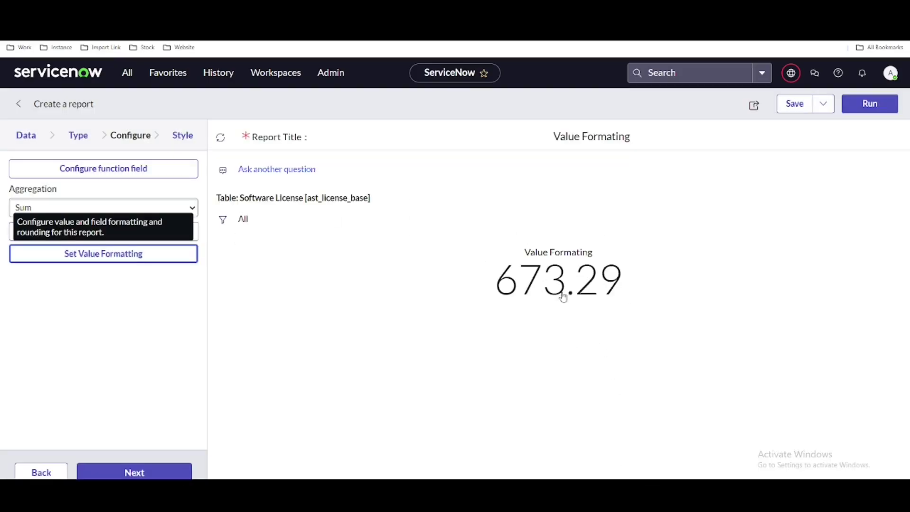
Set the decimal precision of the Total cost score to 1 and apply the formatting.
click(105, 254)
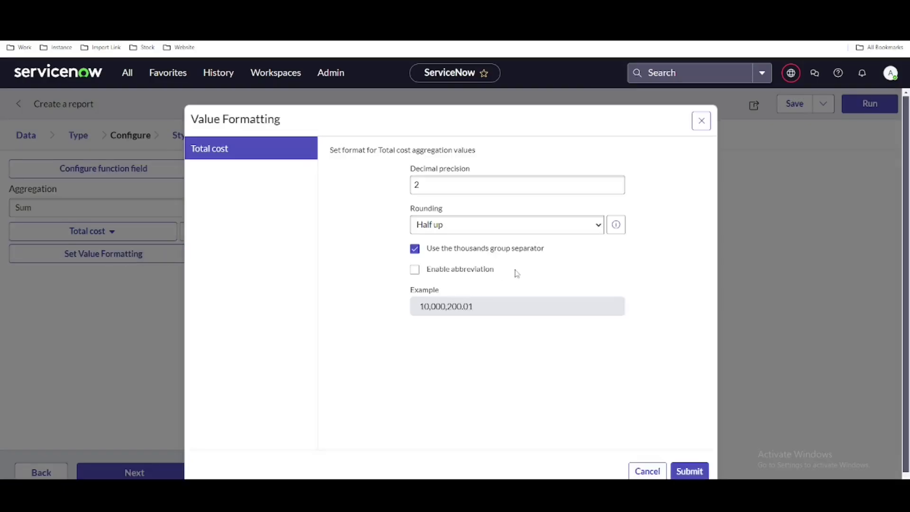
drag(440, 190, 359, 189)
text(1)
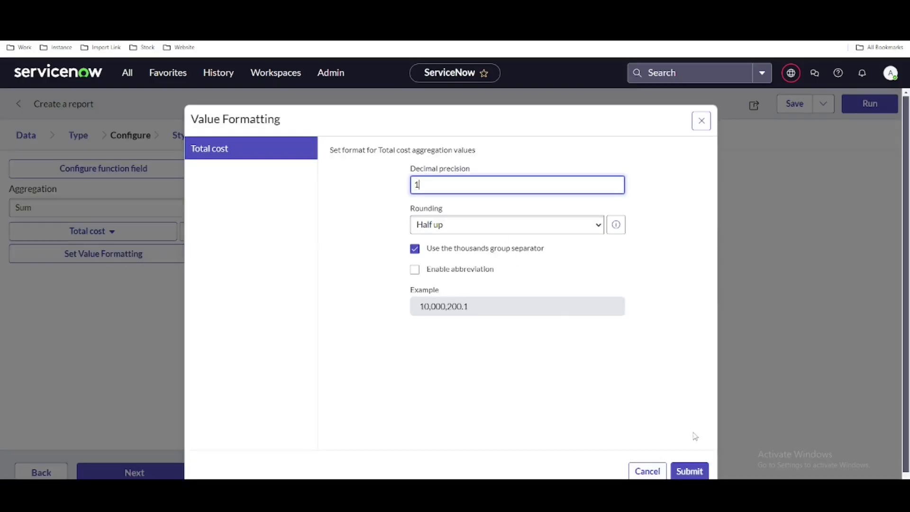
click(693, 472)
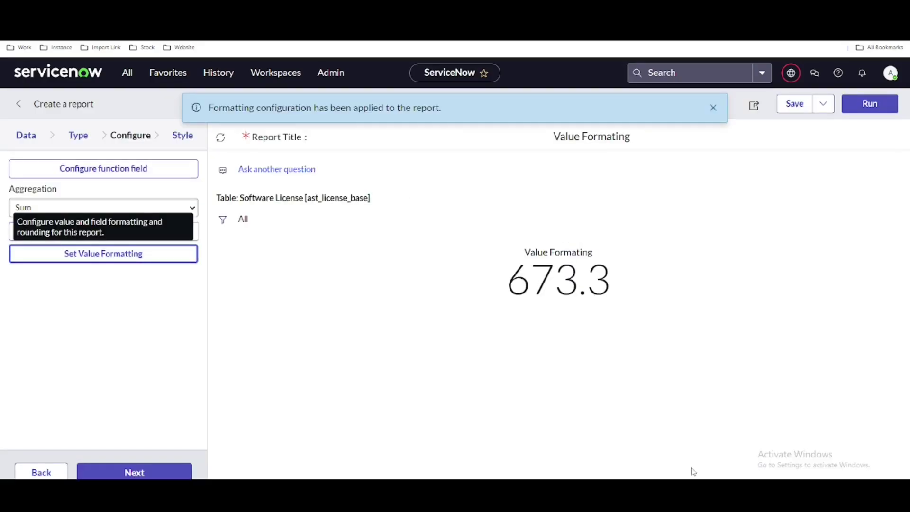
Set the decimal precision of the Total cost score to 0 and apply the formatting.
click(143, 260)
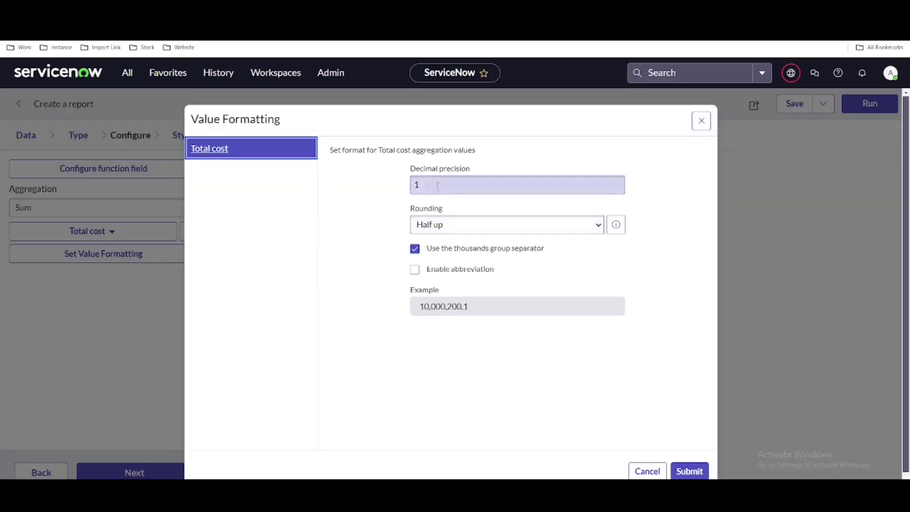
drag(429, 185, 346, 187)
text(0)
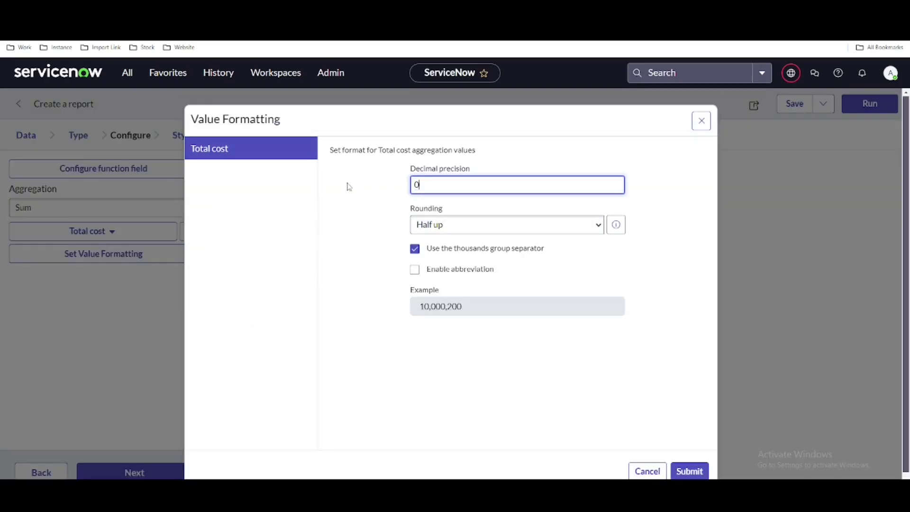
click(687, 471)
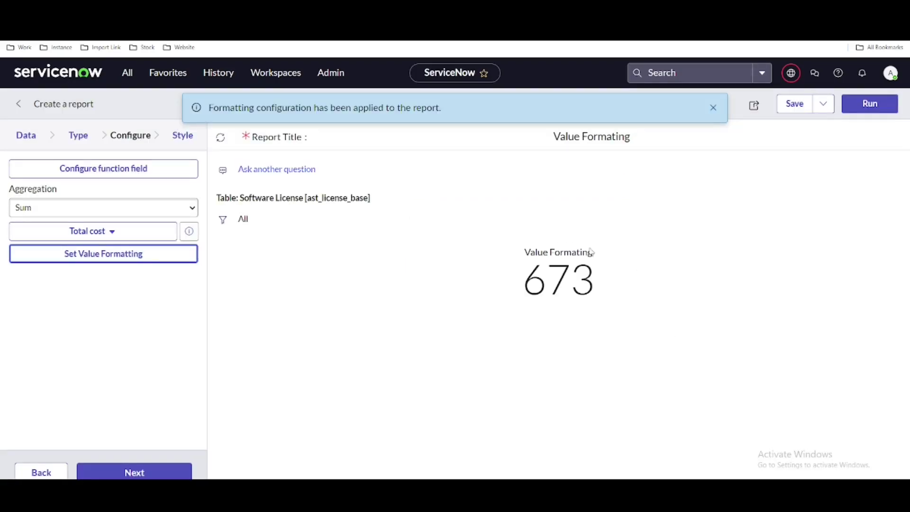
Set the decimal precision of the Total cost score to 2 and apply the formatting.
click(111, 256)
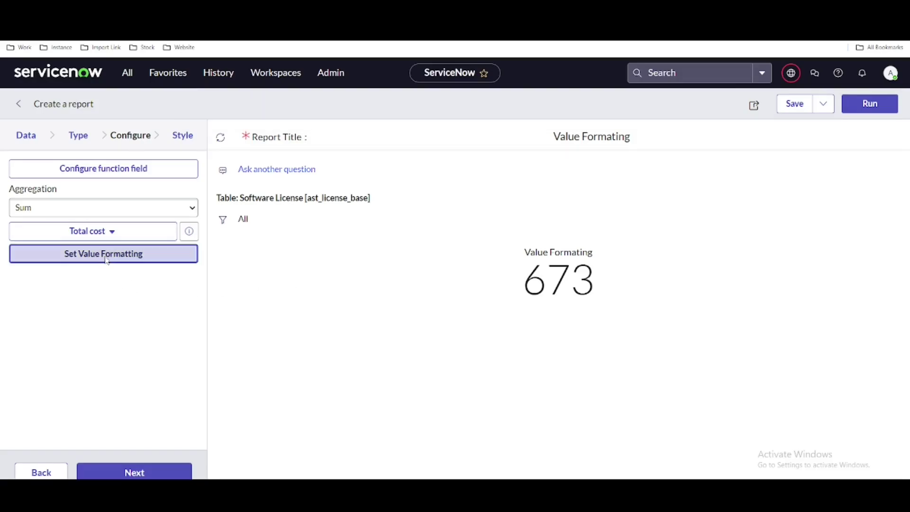
click(456, 180)
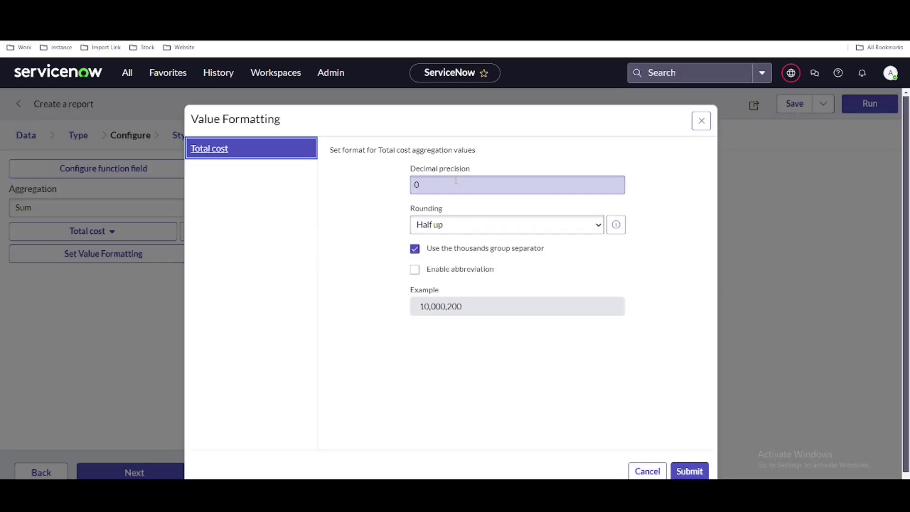
key(BackSpace)
text(2)
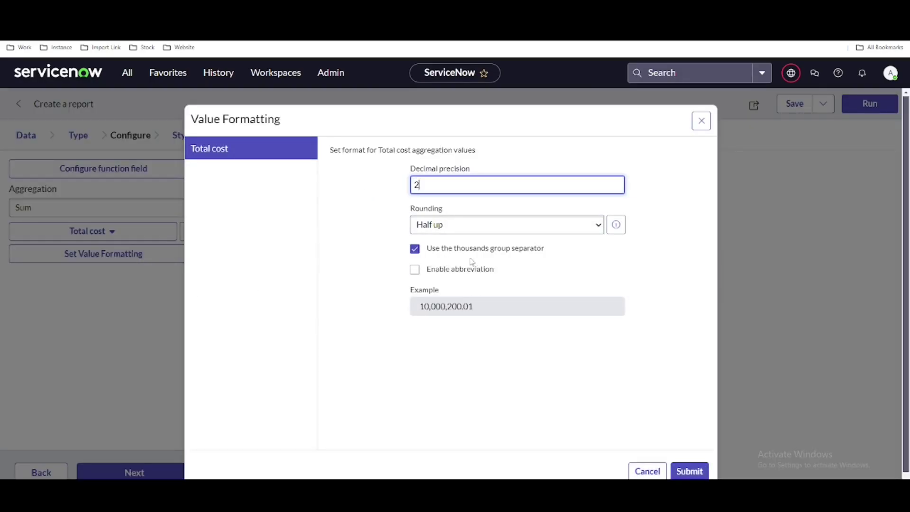
click(686, 473)
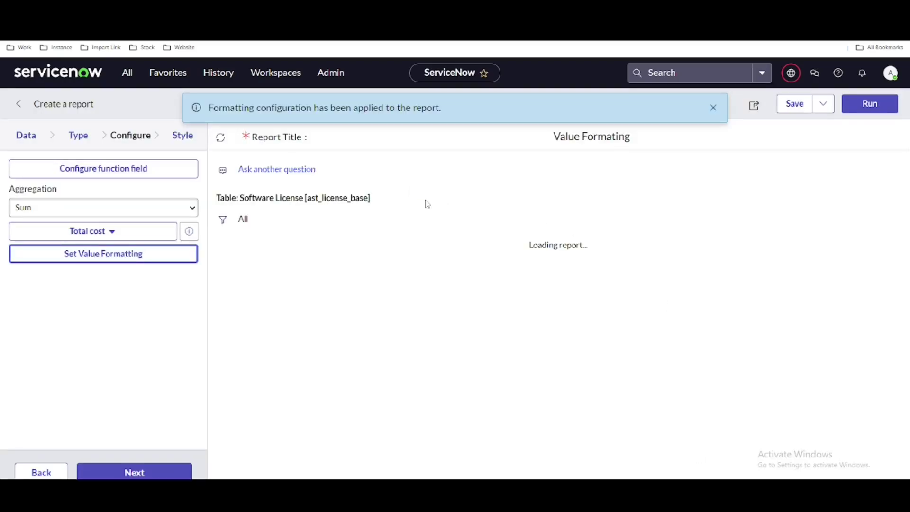
mouse_move(568, 272)
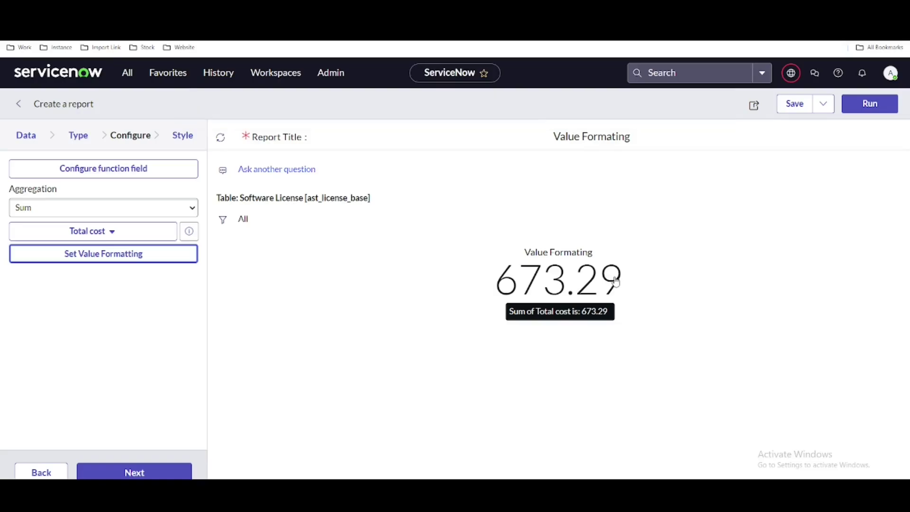
Set the Total cost score's decimal precision to 0 with Ceiling rounding and apply the formatting.
click(86, 257)
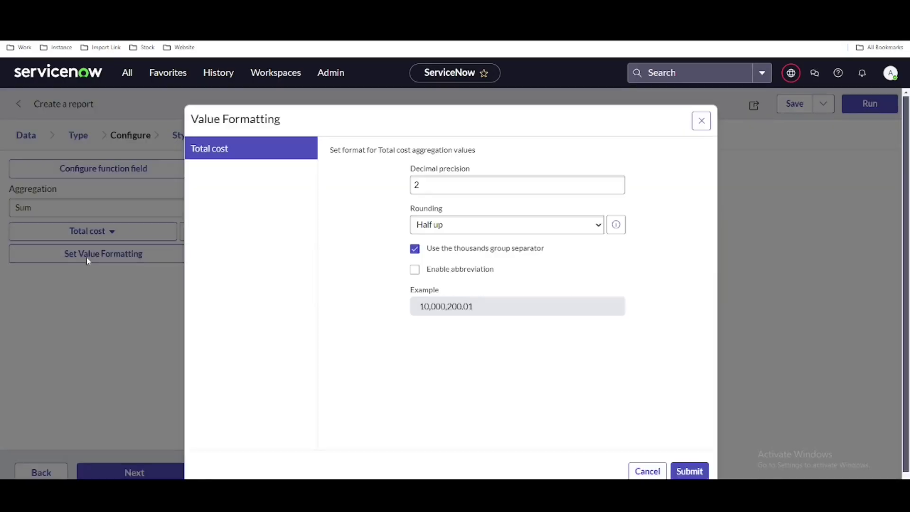
double_click(452, 180)
text(0)
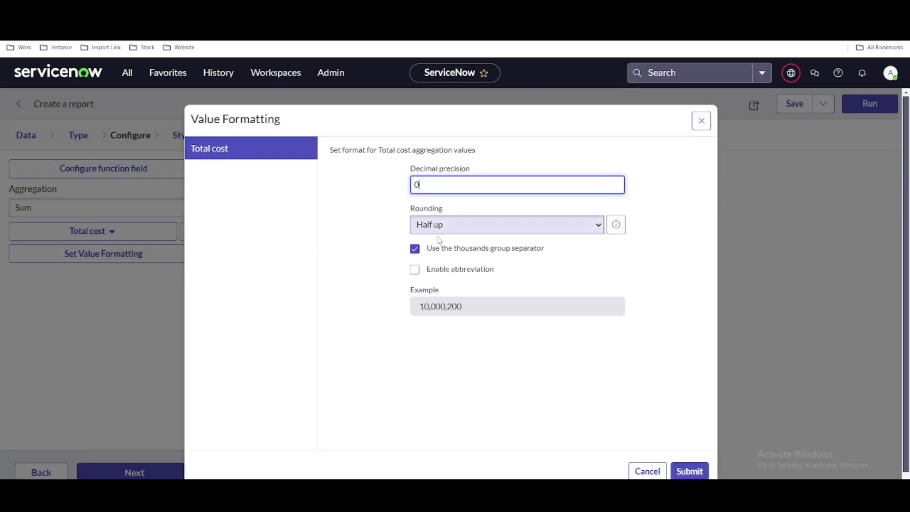
click(440, 229)
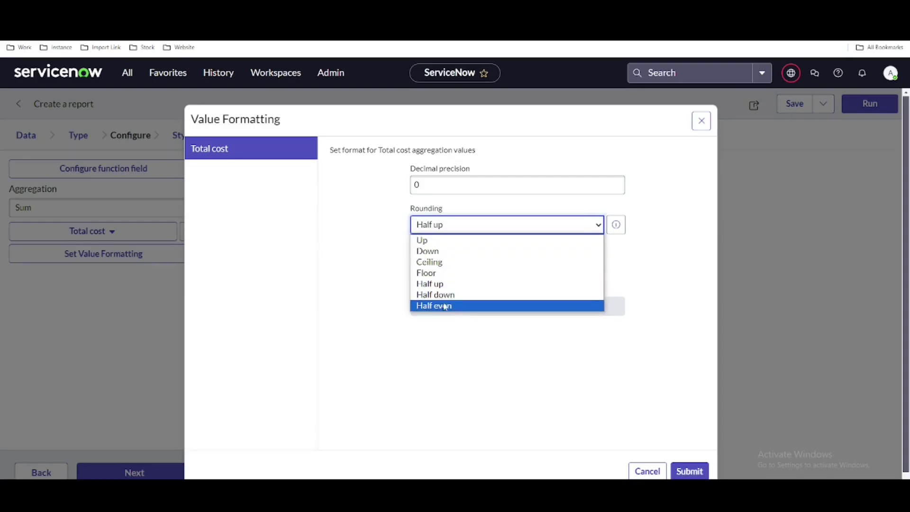
click(434, 264)
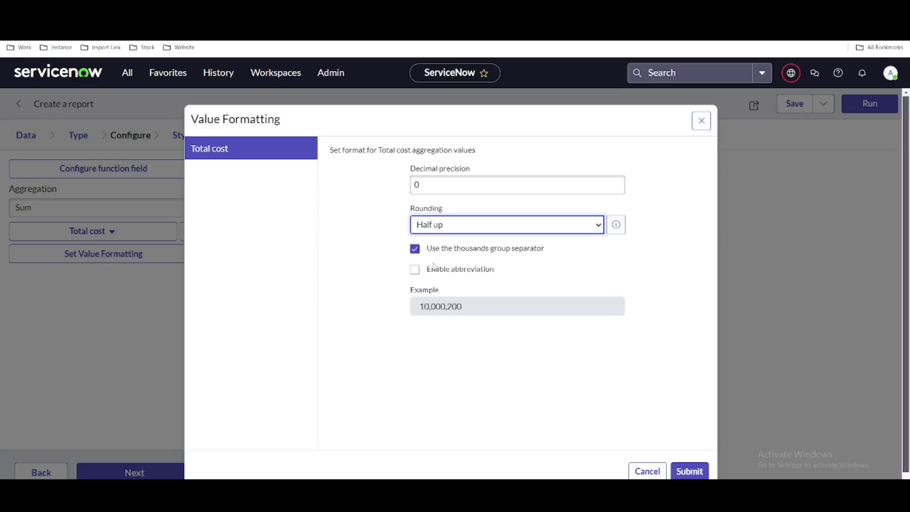
click(690, 470)
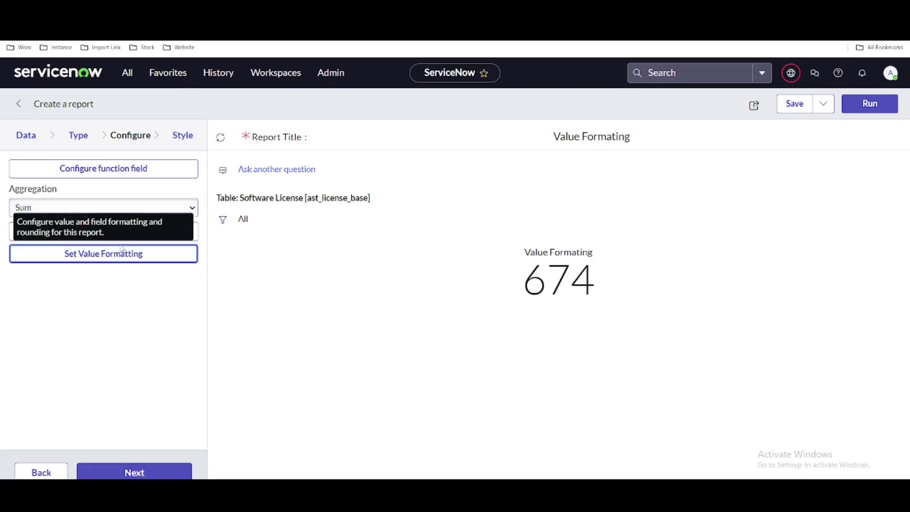
Change the rounding of the Total cost score to Floor and apply the formatting.
click(121, 262)
click(498, 225)
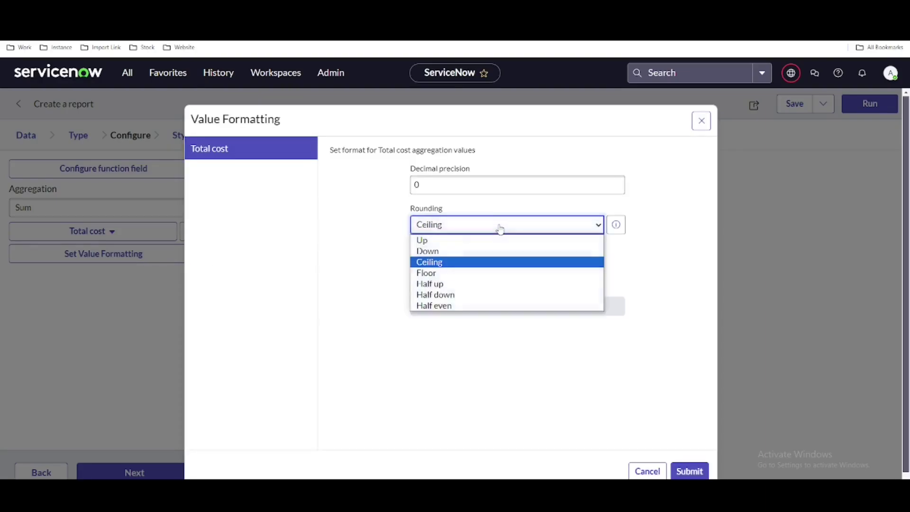
click(438, 278)
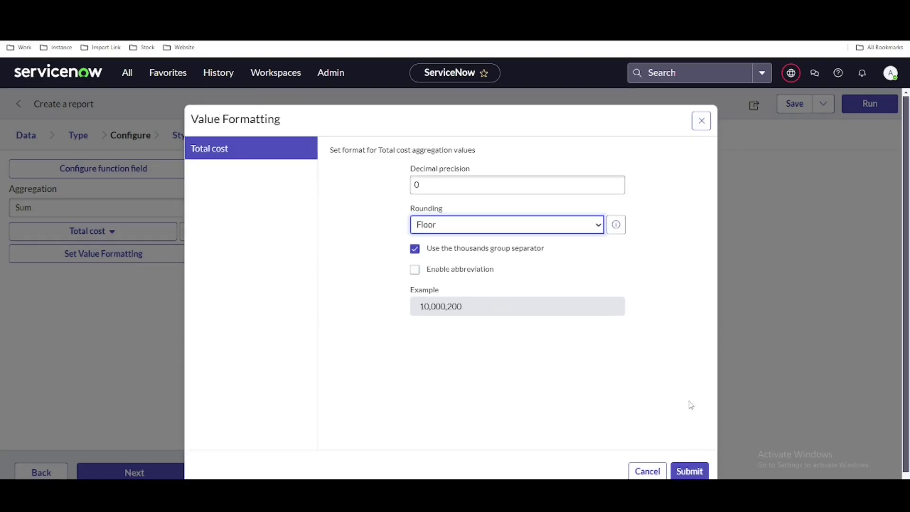
click(693, 470)
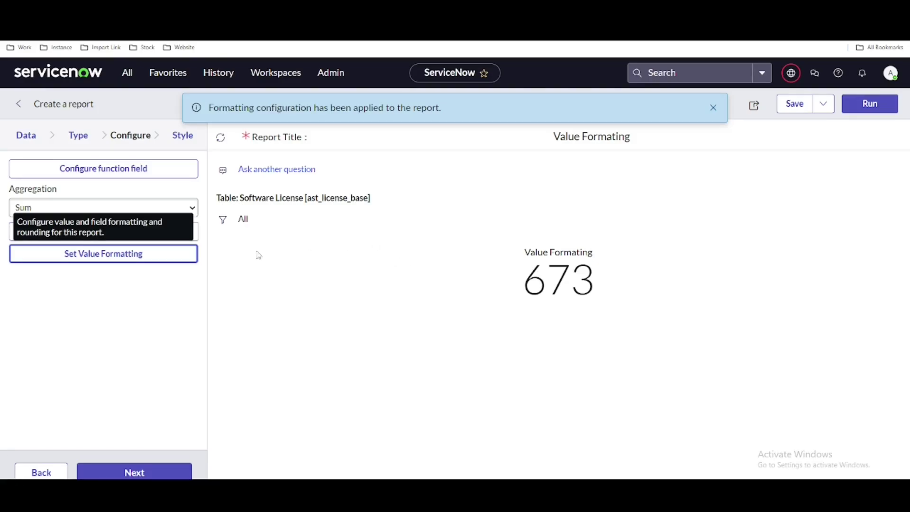
Examine the available rounding methods for the Total cost score and the explanation of Floor rounding.
click(150, 255)
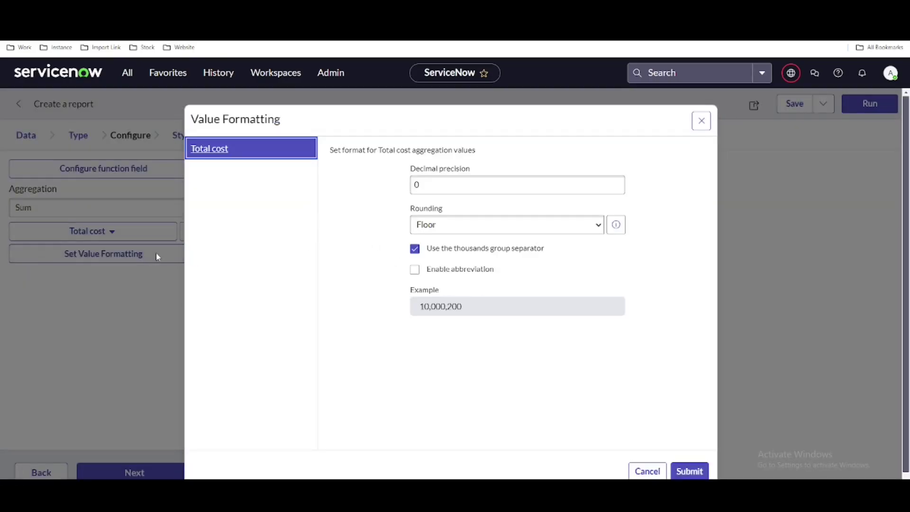
click(435, 181)
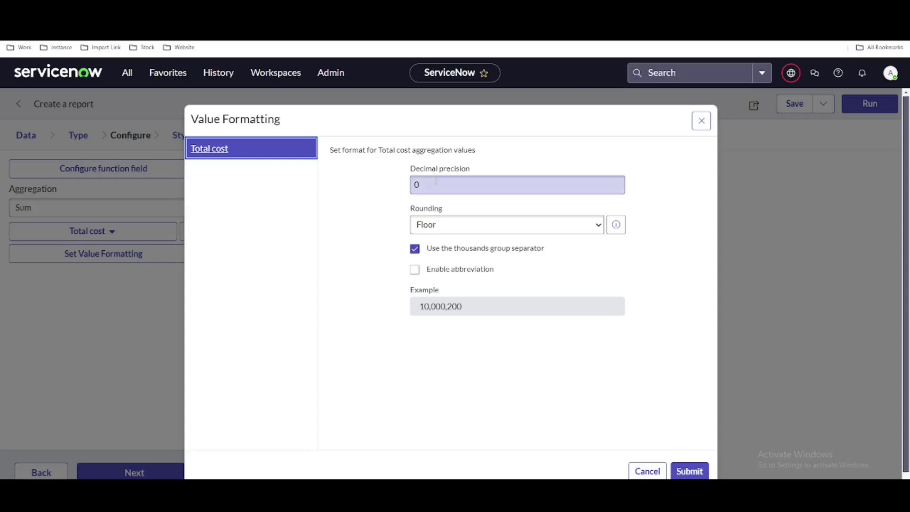
click(502, 225)
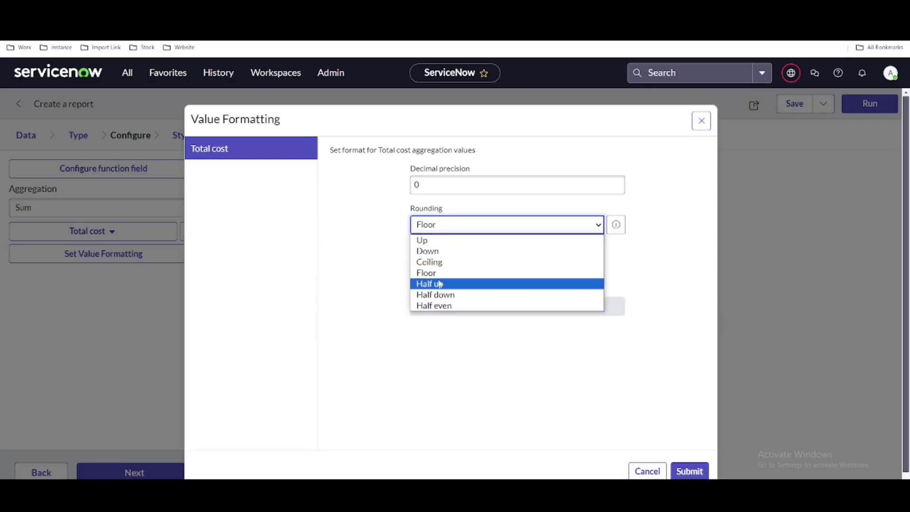
click(367, 264)
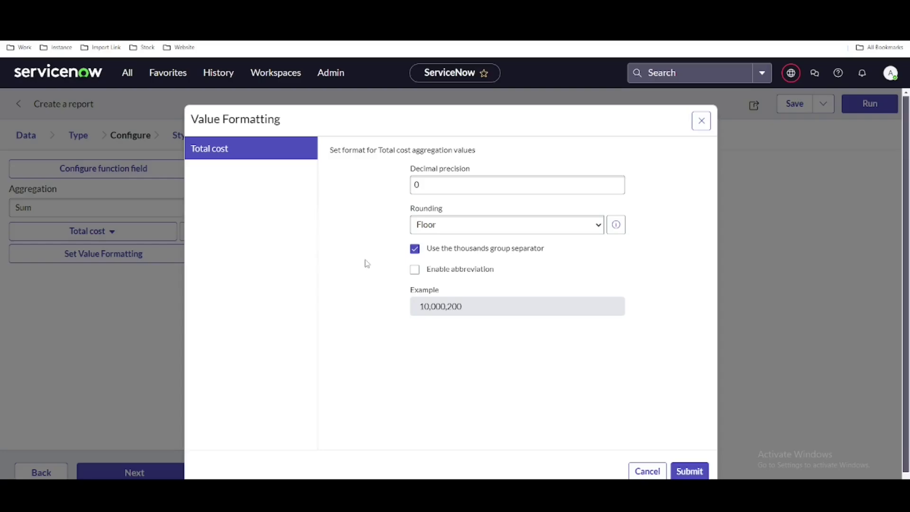
click(616, 226)
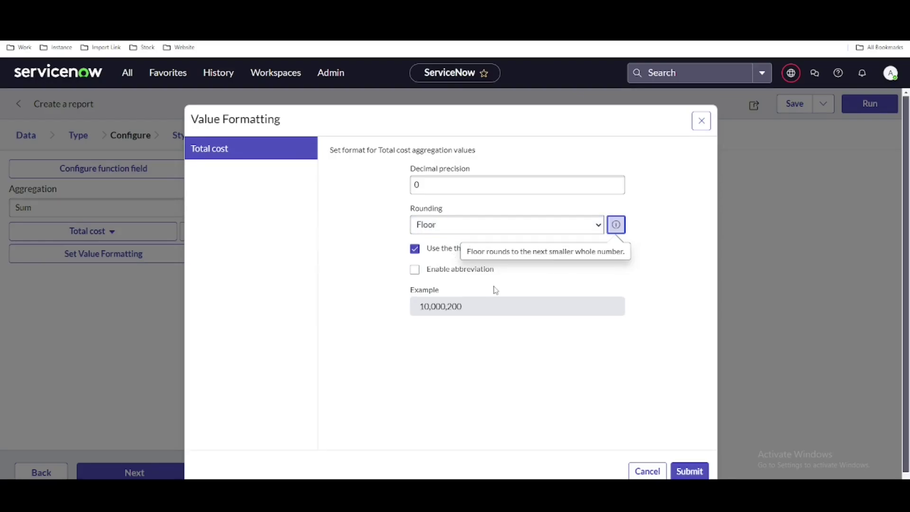
click(456, 231)
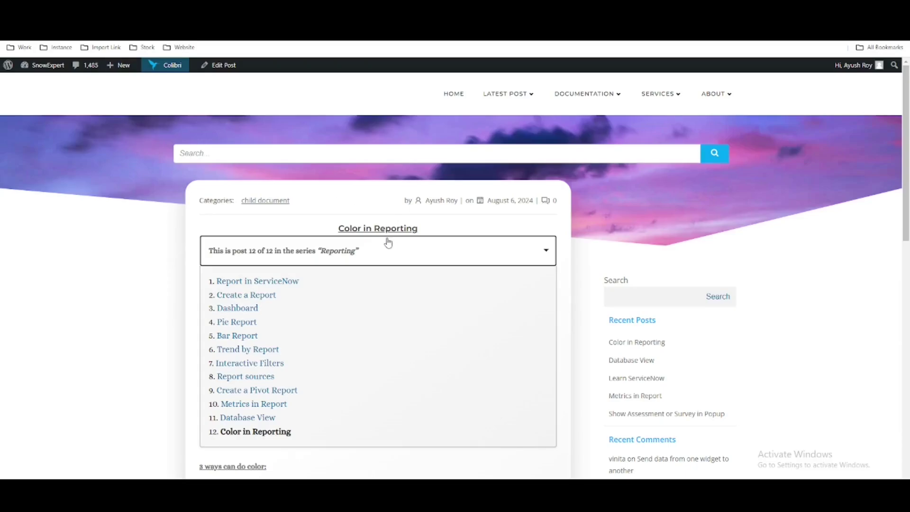
Collapse the series list in the Color in Reporting article, review its color options, and switch to the ServiceNow Reports list.
click(387, 242)
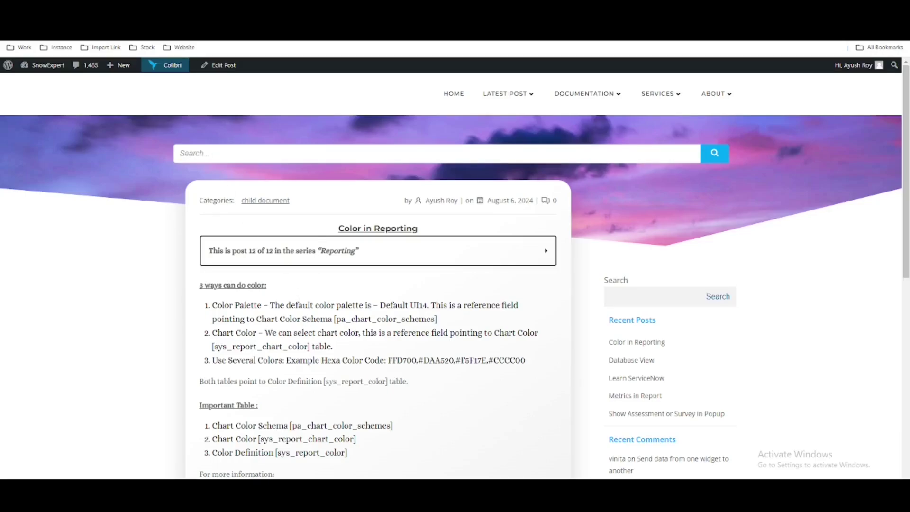
key(ctrl+Tab)
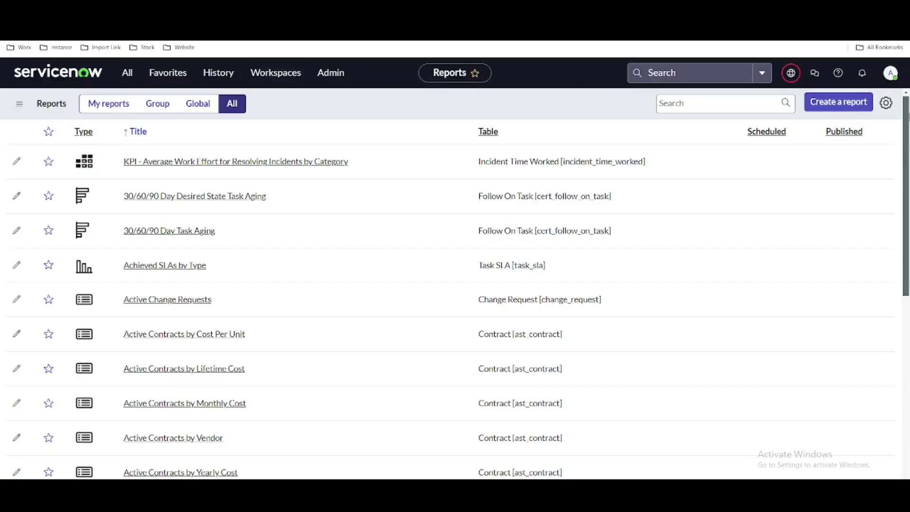
Create a new report named Demo Color with the Incident [incident] table as its source.
click(859, 102)
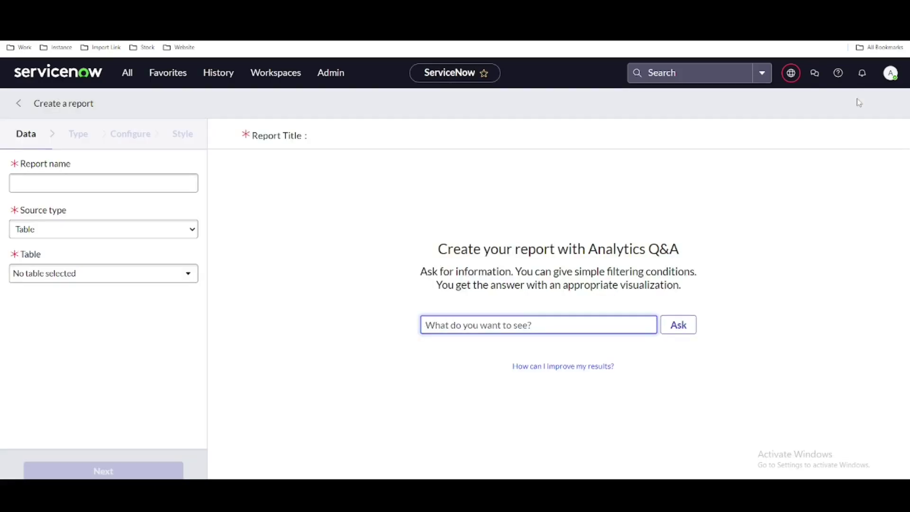
click(163, 182)
text(De)
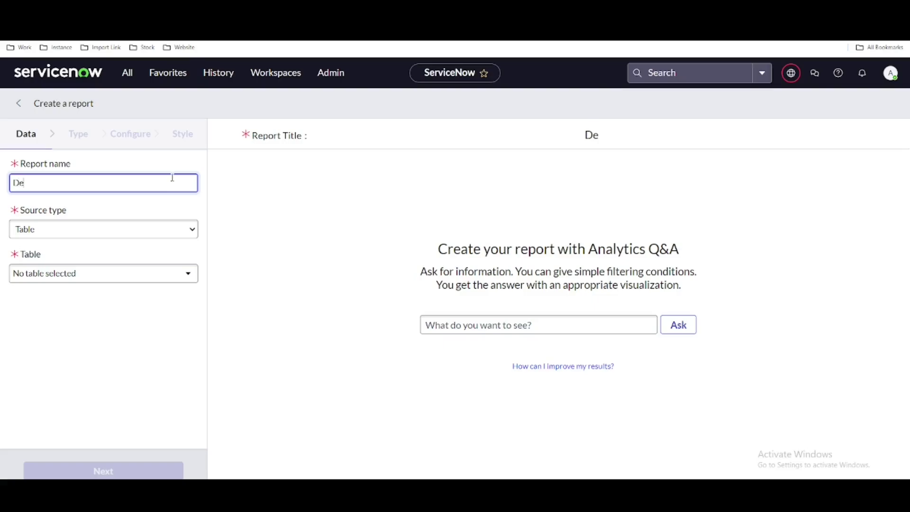
text(mo Color)
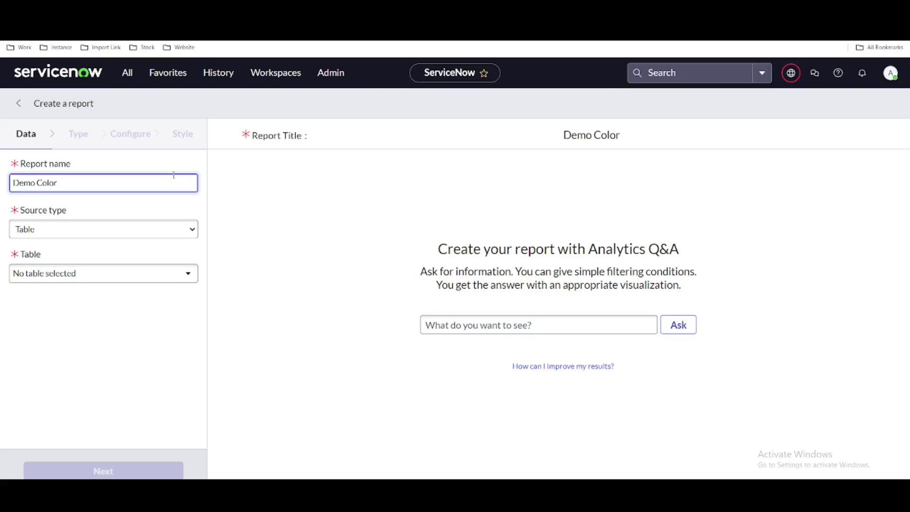
click(154, 281)
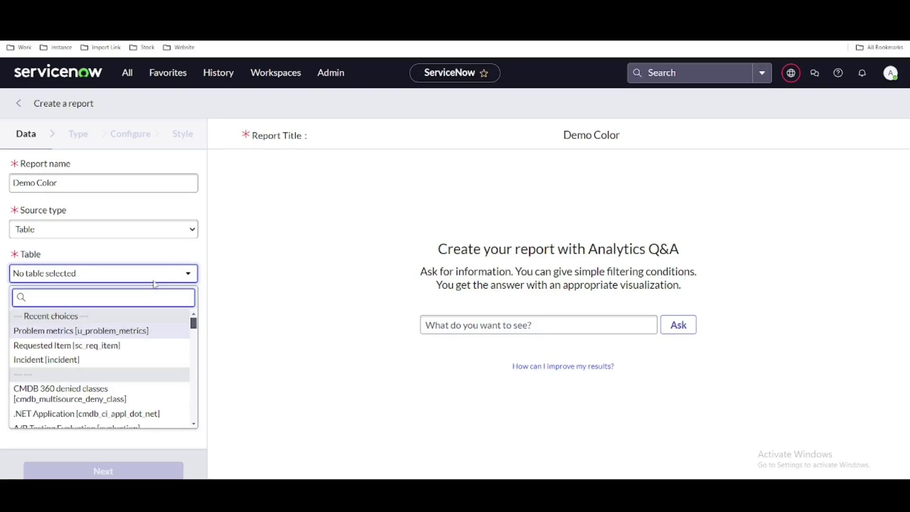
click(103, 364)
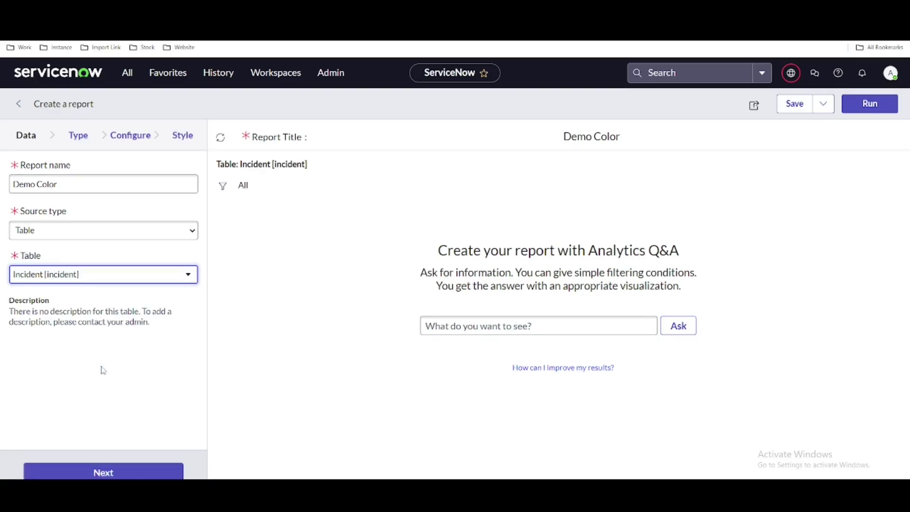
Choose Pie as the visualization type for the Demo Color report and proceed to its configuration.
click(123, 474)
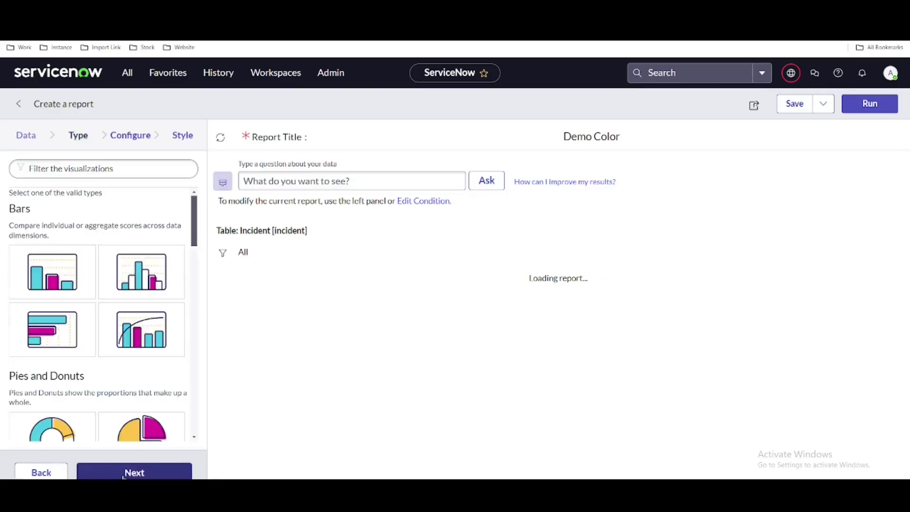
scroll(178, 238, down, 2)
scroll(179, 238, up, 2)
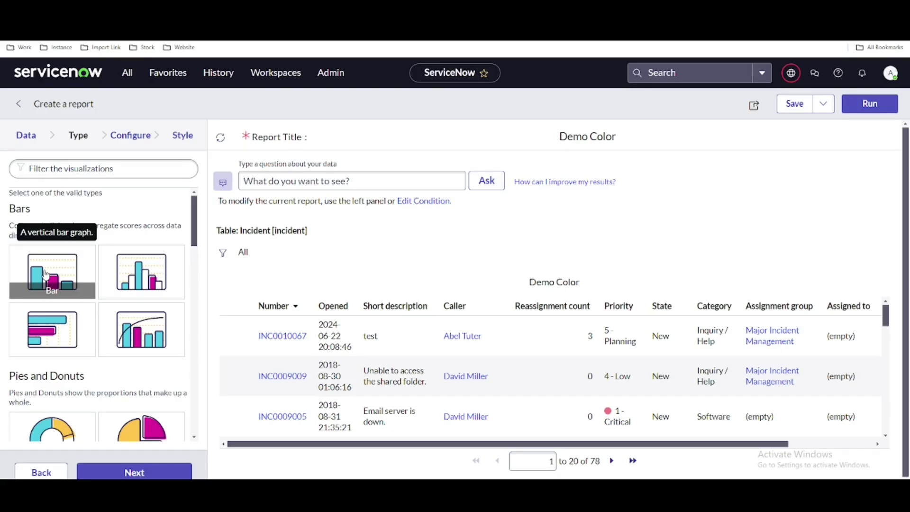
scroll(143, 320, down, 3)
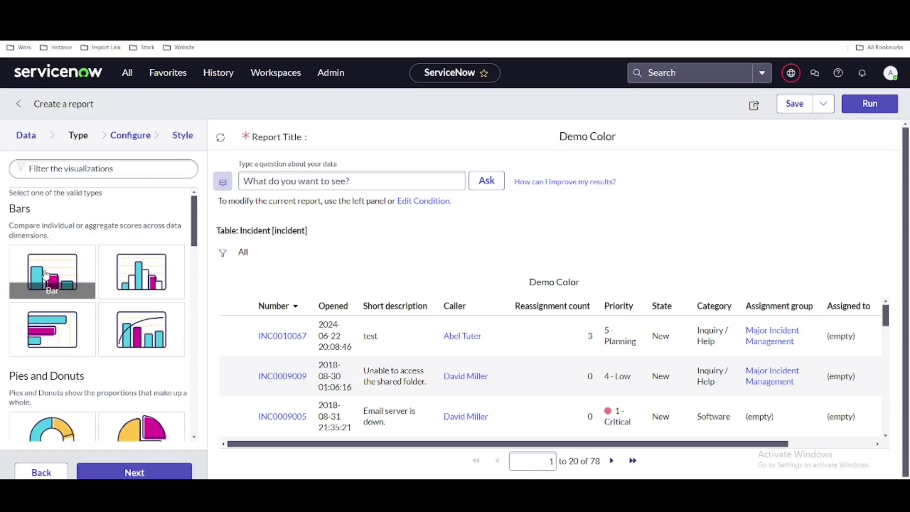
click(143, 320)
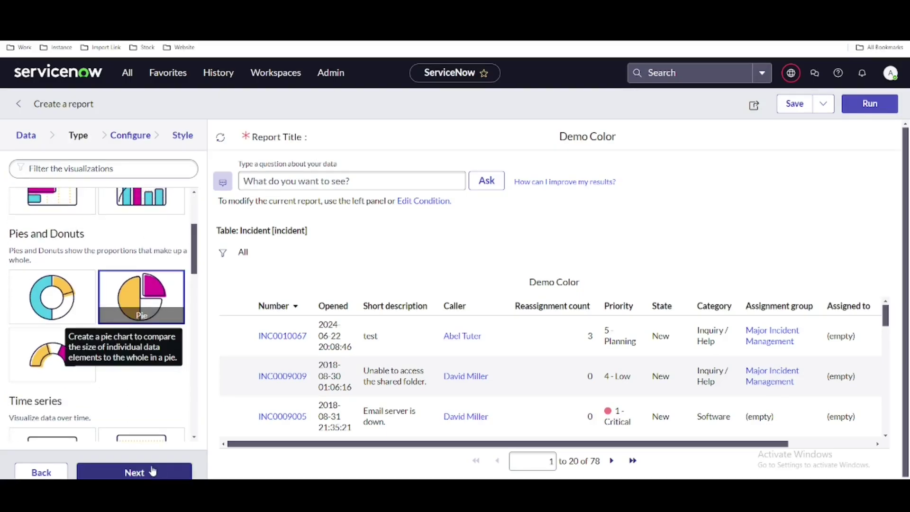
click(145, 473)
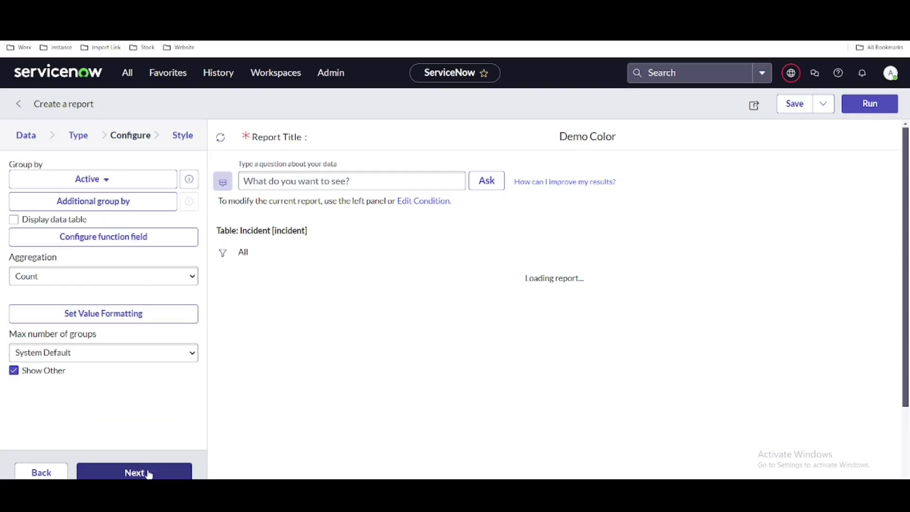
Group the Demo Color pie chart by Priority and run the report.
click(94, 183)
text(p)
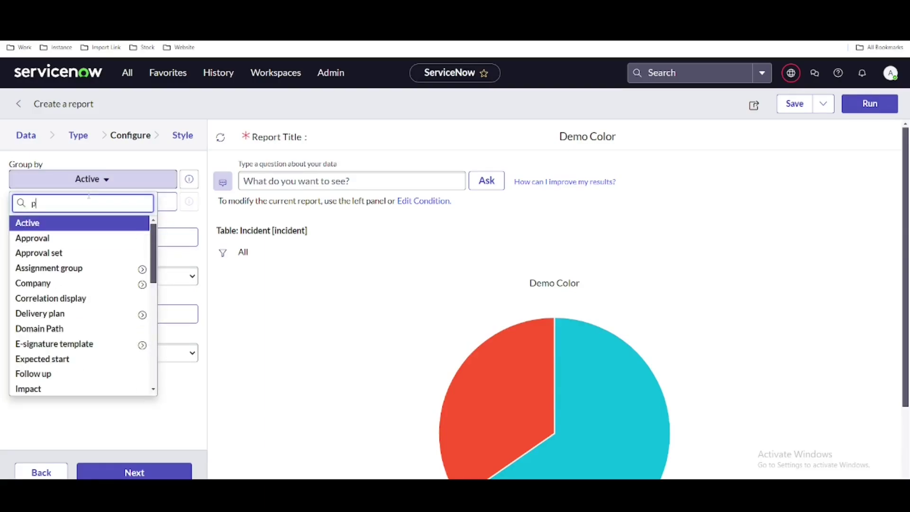
text(ri)
click(48, 239)
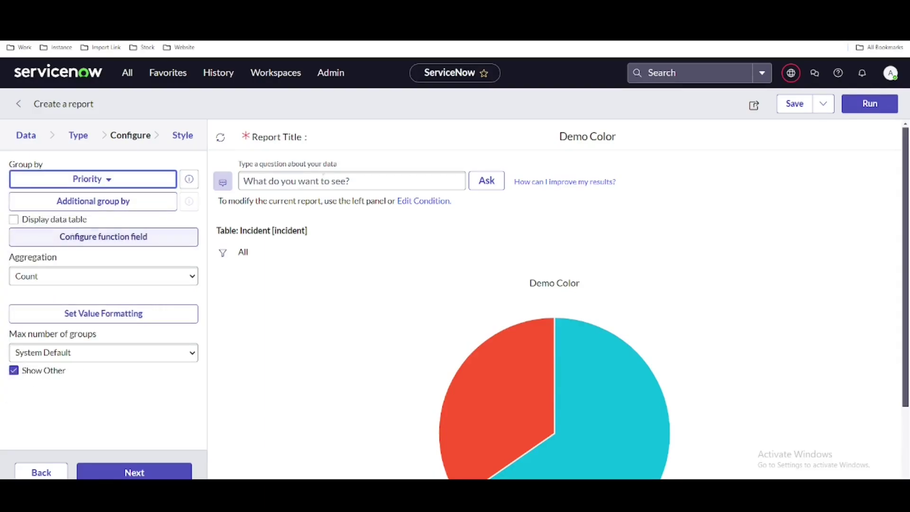
click(856, 106)
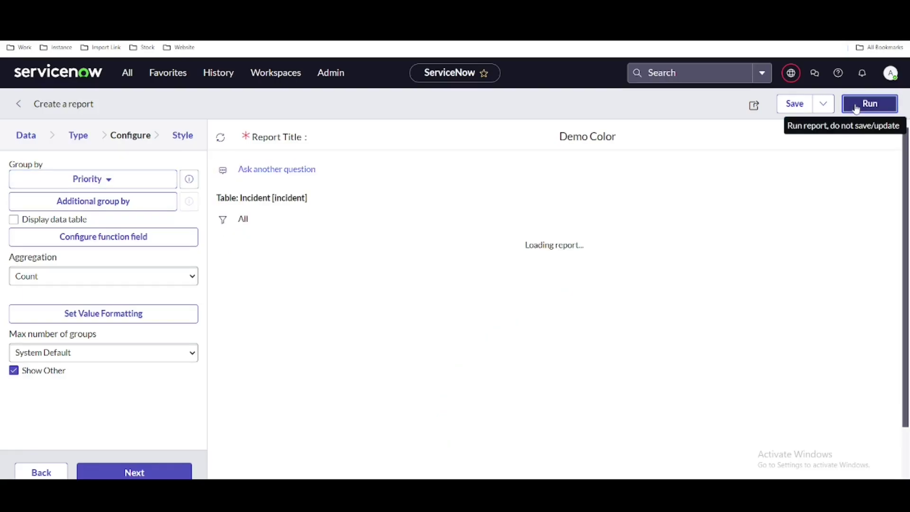
scroll(756, 235, down, 2)
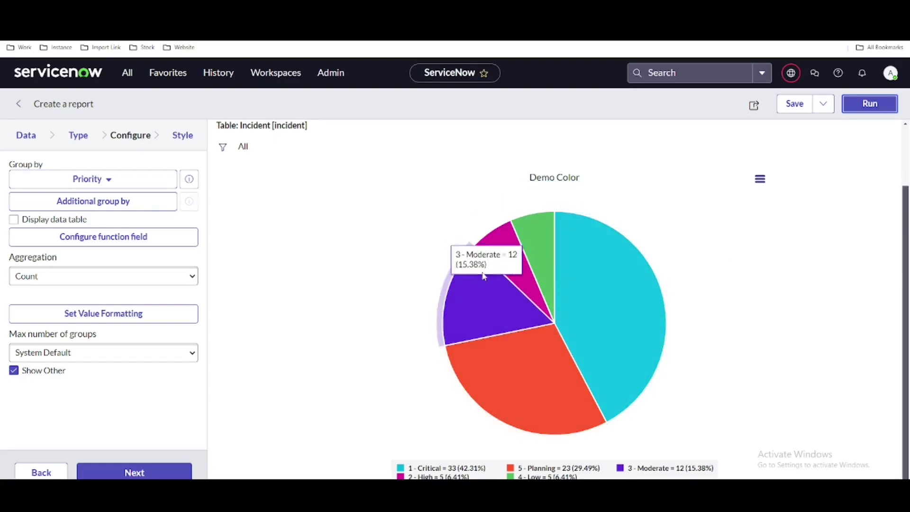
Inspect the Demo Color pie slices, open the report's style settings, and review the chart color options.
mouse_move(633, 268)
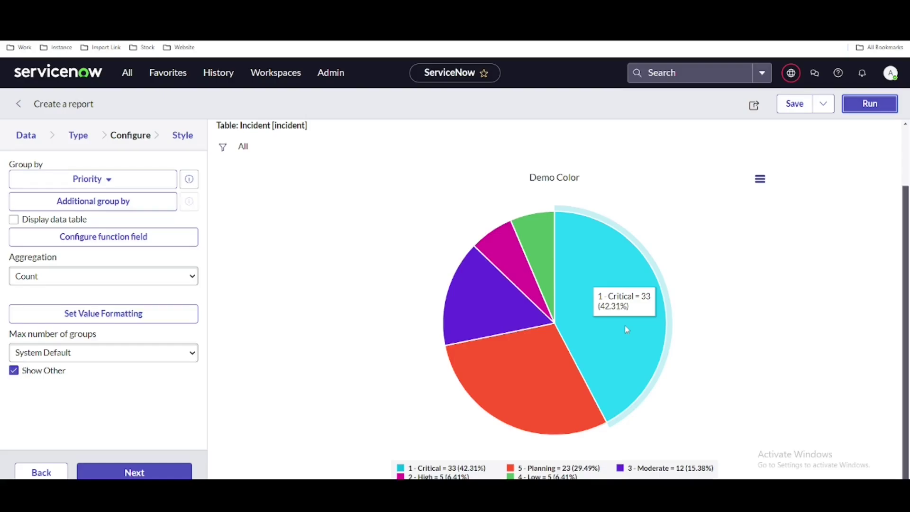
mouse_move(517, 382)
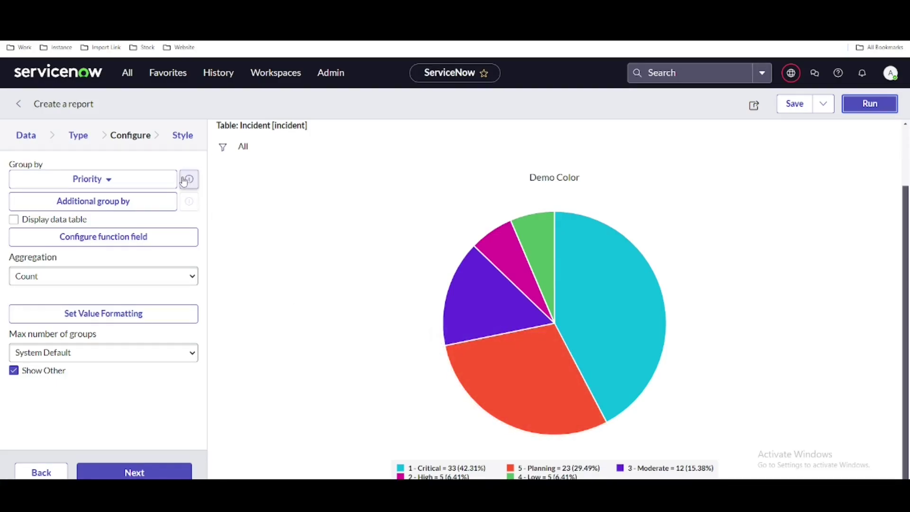
click(180, 137)
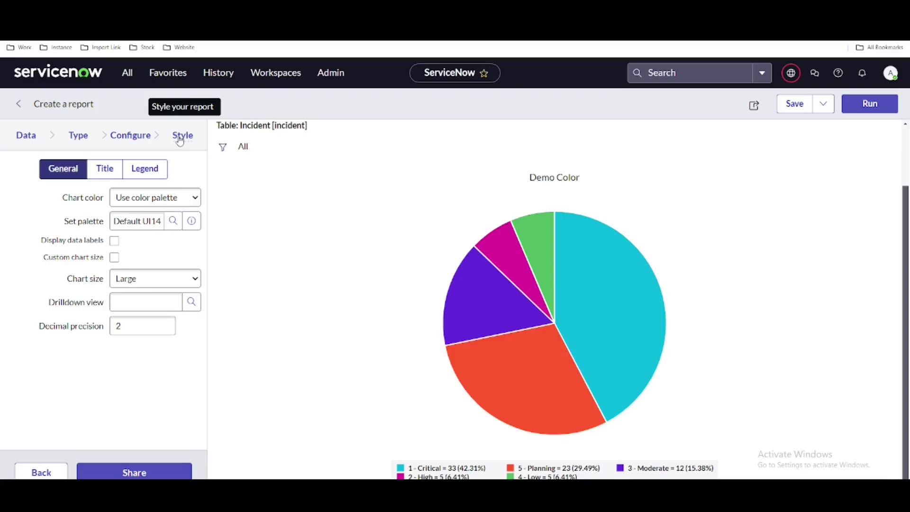
click(141, 201)
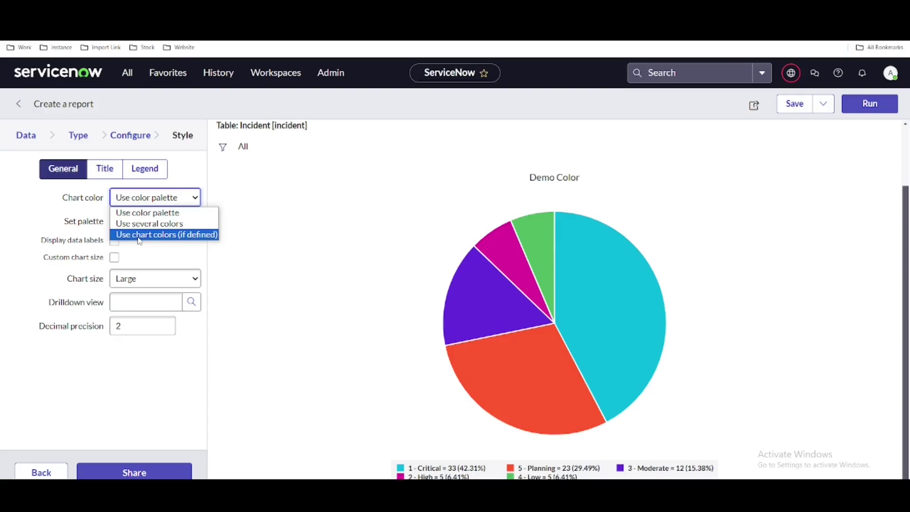
click(165, 260)
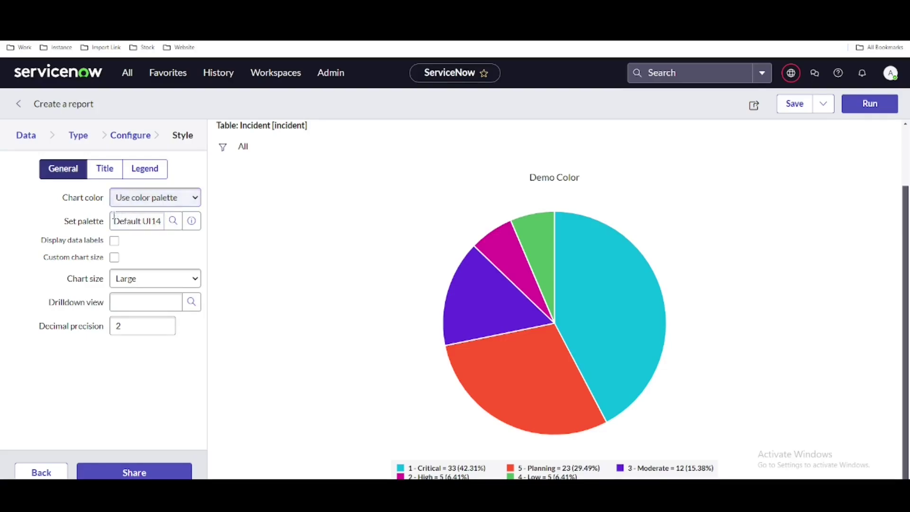
click(132, 221)
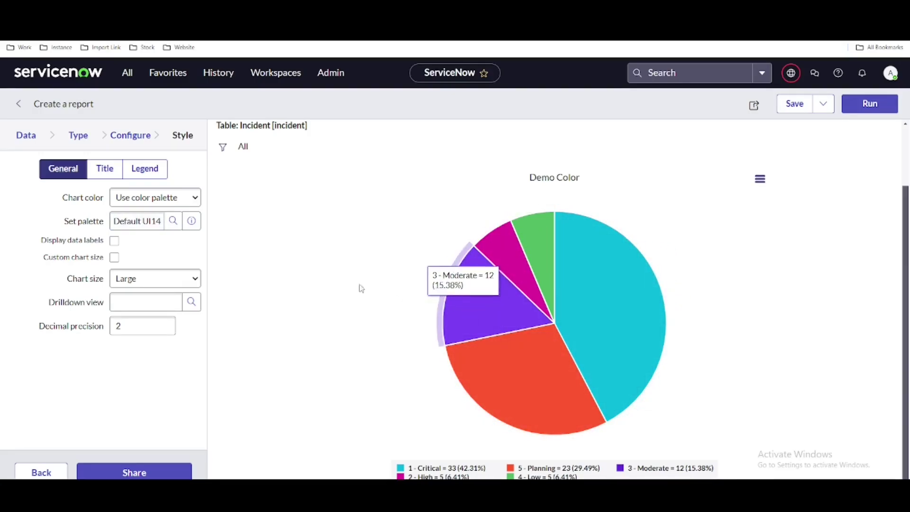
Open the record of the report's Default UI14 palette, review its color definitions, and return to the report.
click(197, 222)
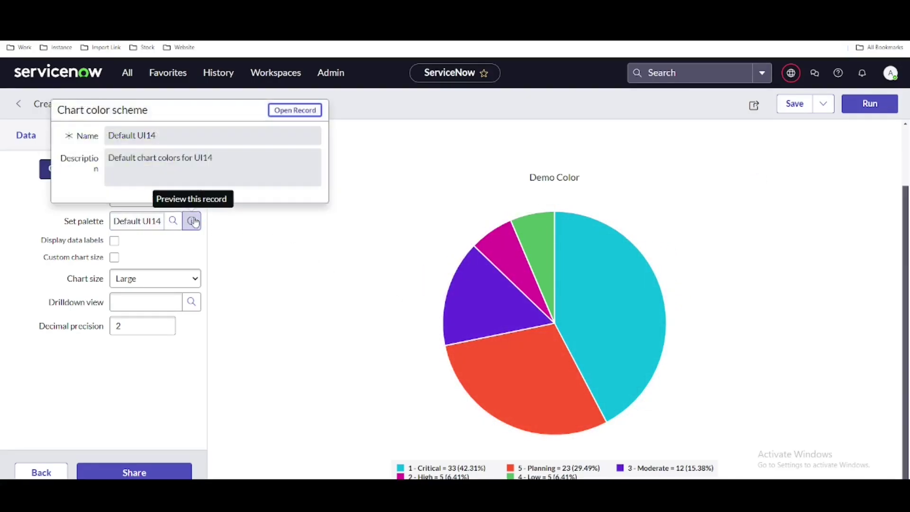
click(340, 214)
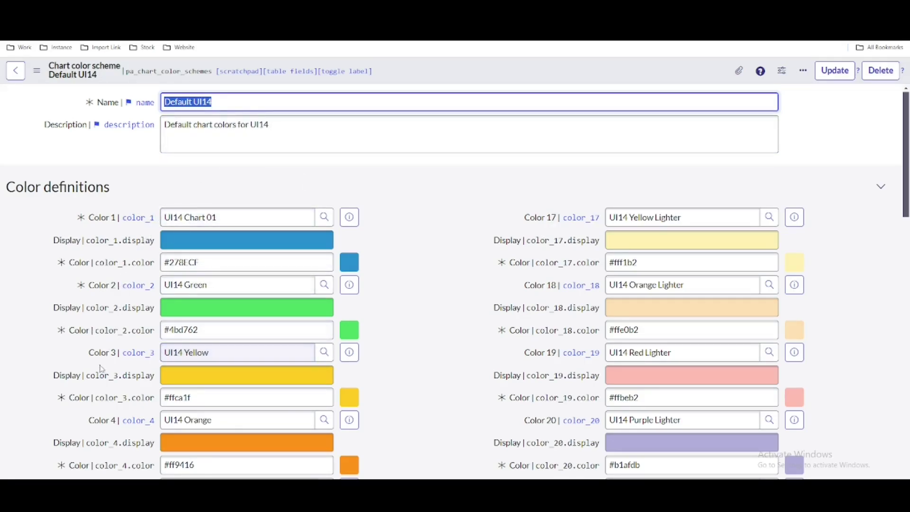
scroll(588, 304, down, 7)
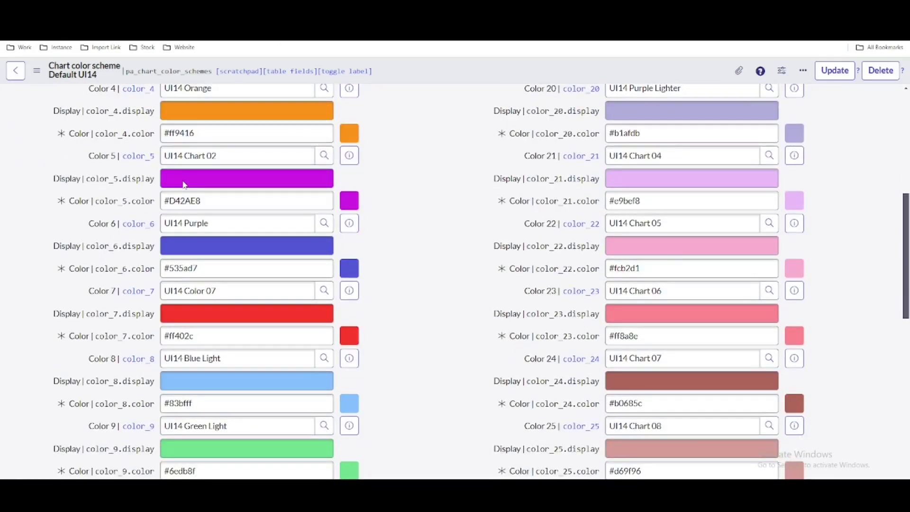
scroll(226, 137, up, 7)
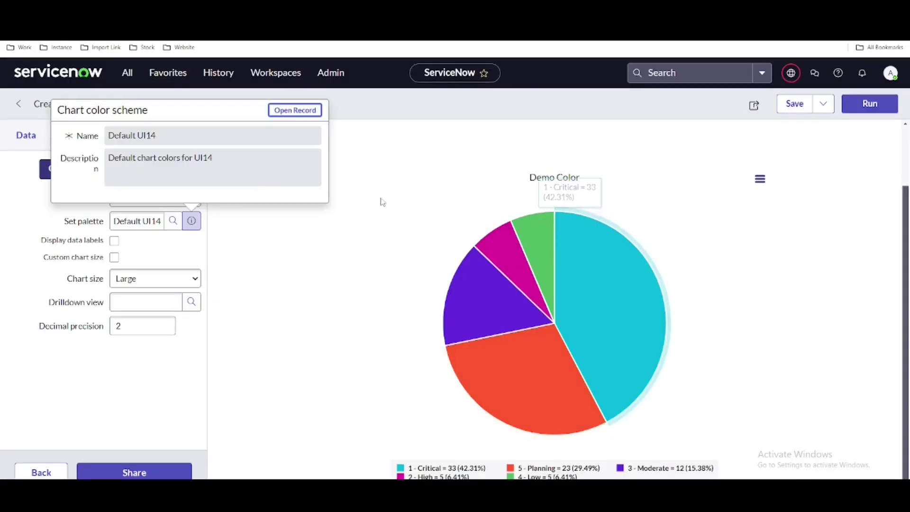
click(382, 202)
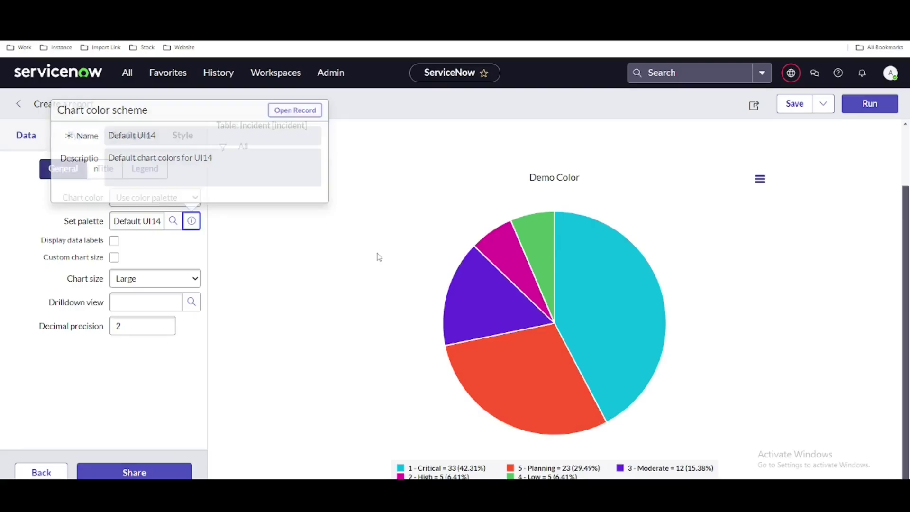
mouse_move(602, 270)
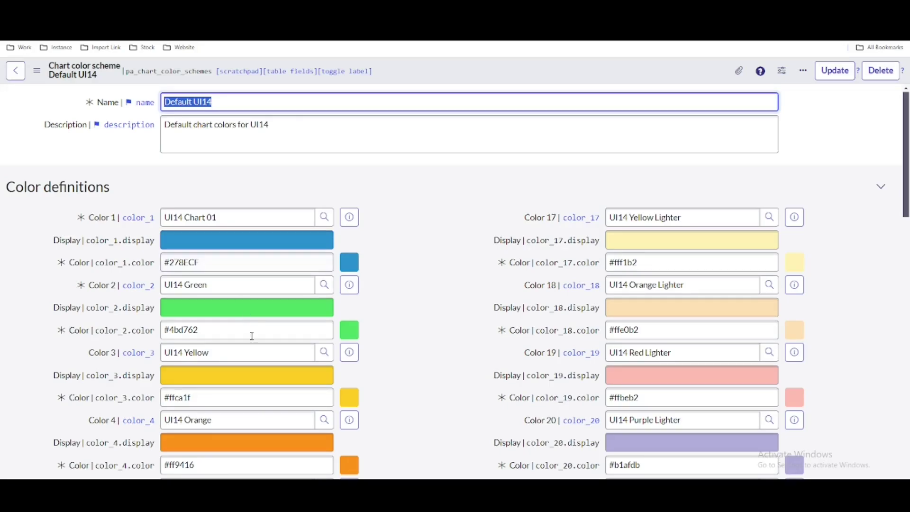
scroll(253, 335, down, 5)
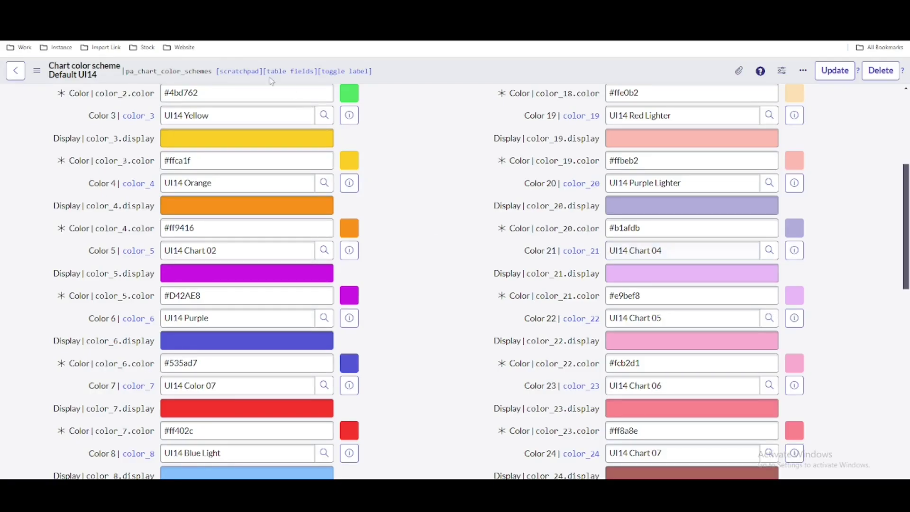
click(180, 11)
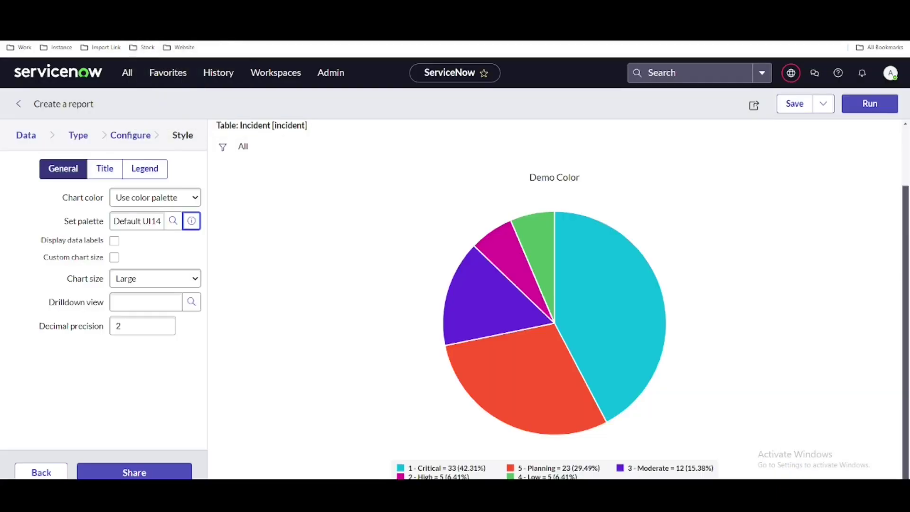
Open the Chart Color Schemes list under report administration and look through it for the Default UI14 scheme.
click(127, 77)
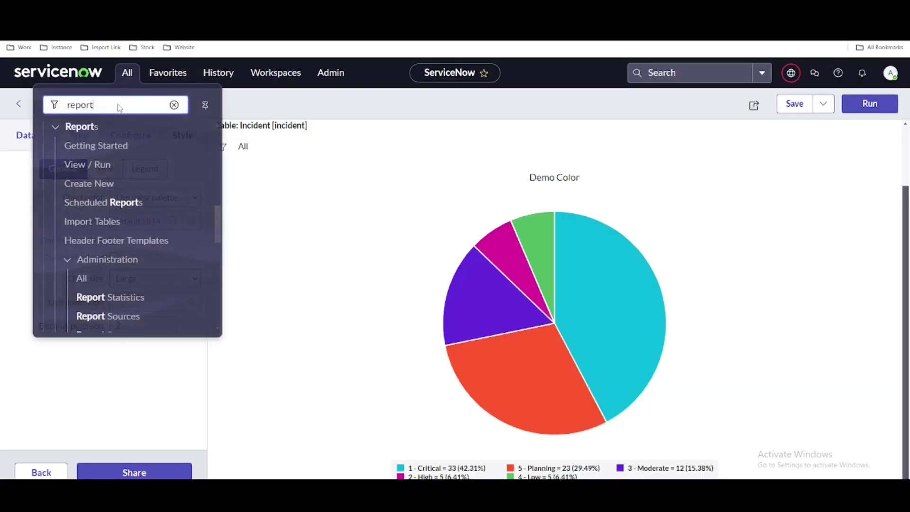
scroll(132, 254, down, 3)
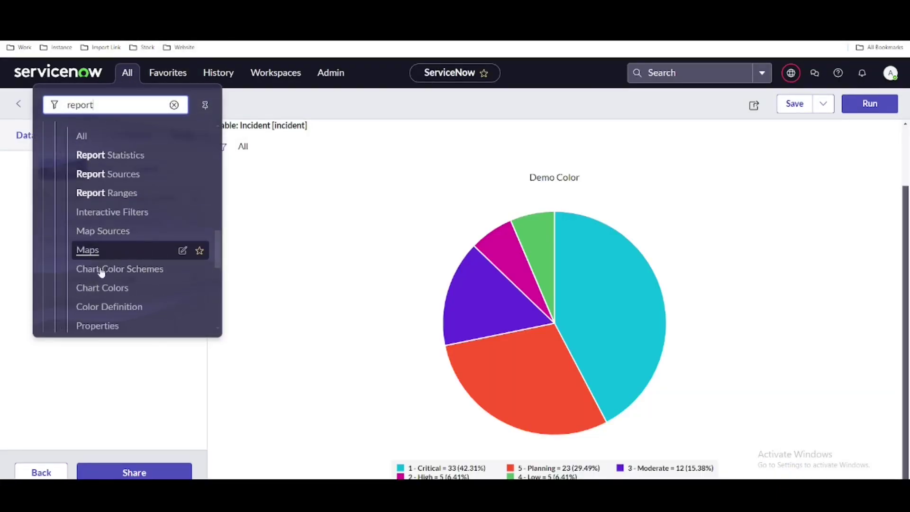
click(132, 277)
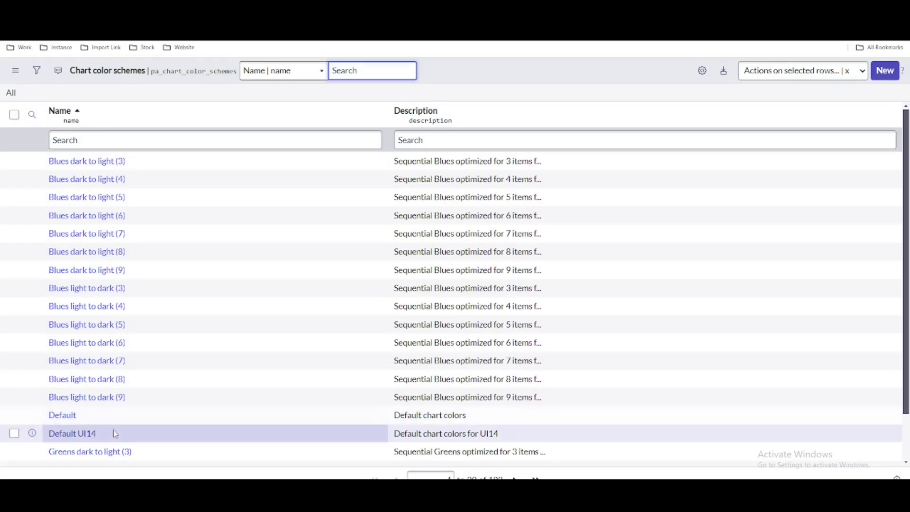
drag(106, 433, 49, 434)
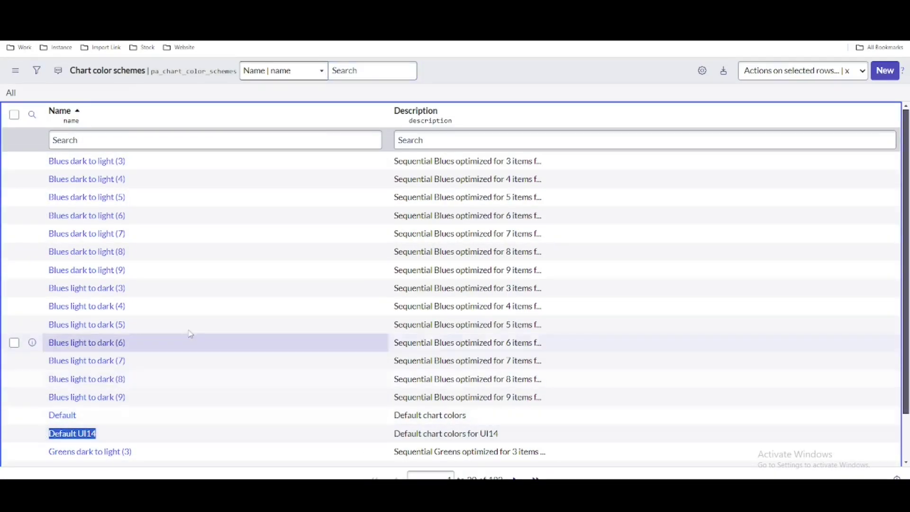
scroll(462, 360, down, 1)
scroll(463, 361, down, 2)
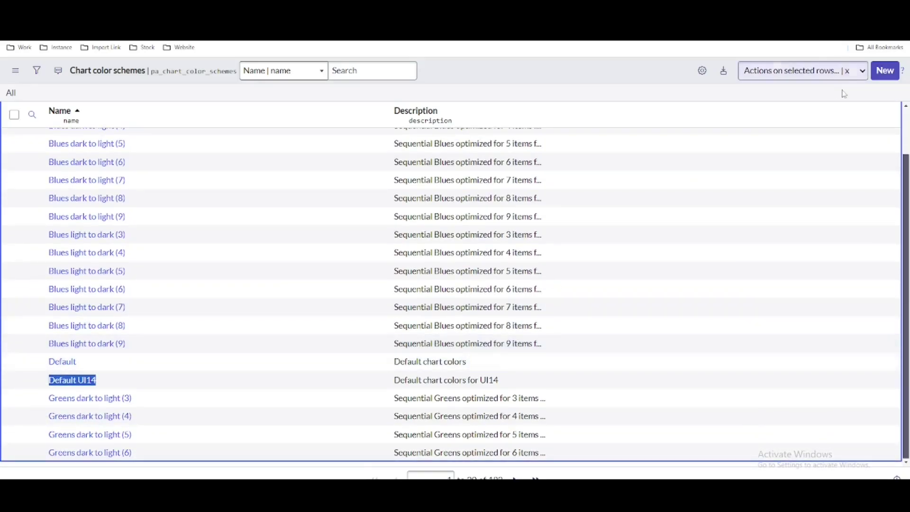
Open a new chart color scheme record, examine its color definition fields, and return to the Demo Color report.
click(876, 78)
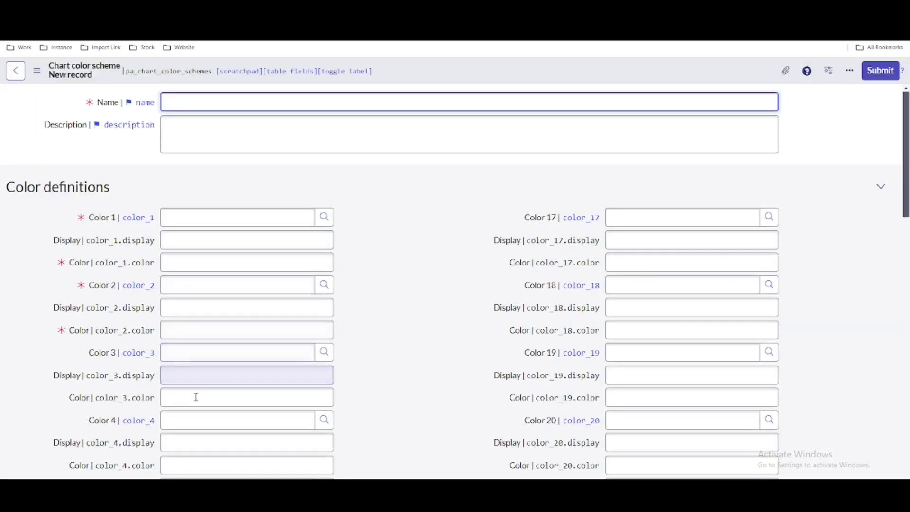
scroll(238, 423, down, 8)
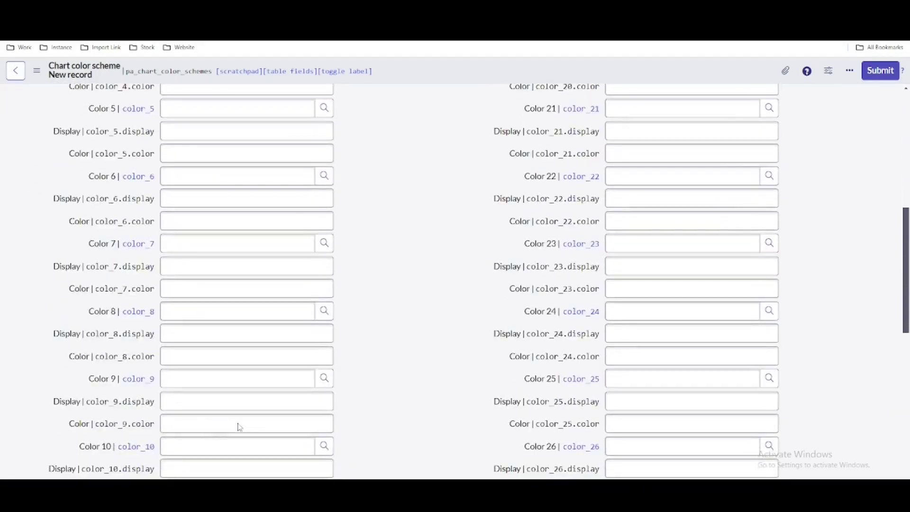
scroll(280, 171, up, 3)
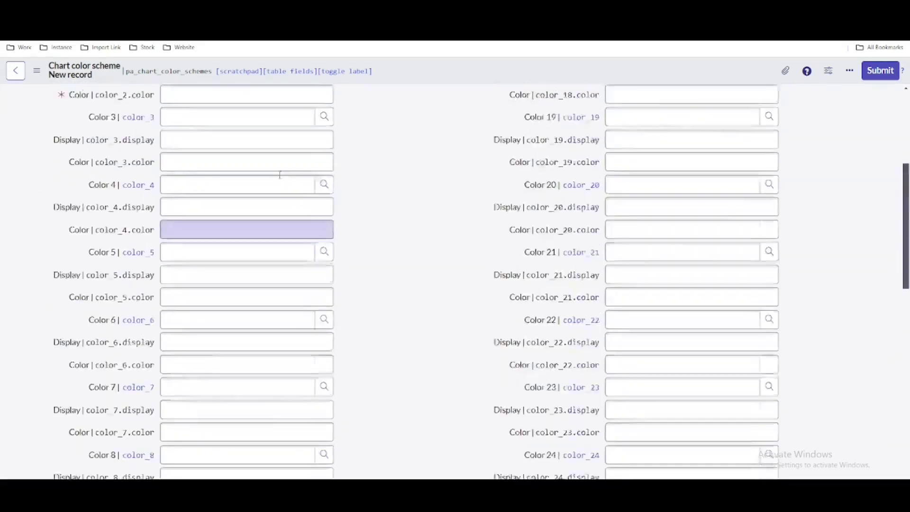
scroll(280, 175, up, 3)
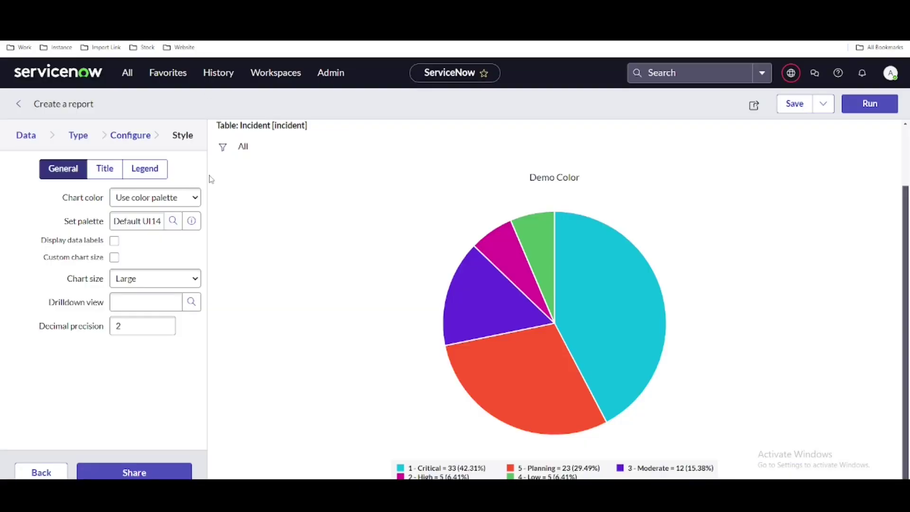
Copy the scheme name Greens dark to light (3), set it as the Demo Color report's palette, and run the report.
drag(118, 221, 151, 221)
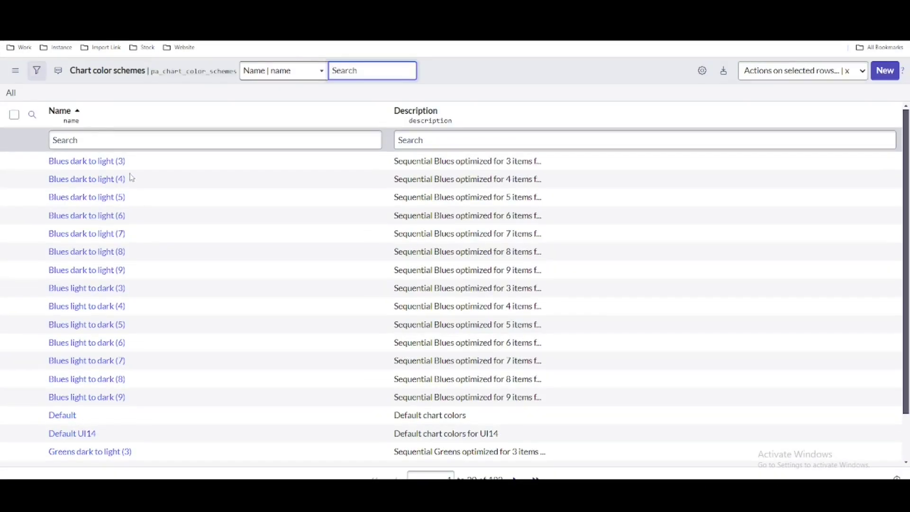
scroll(159, 267, down, 3)
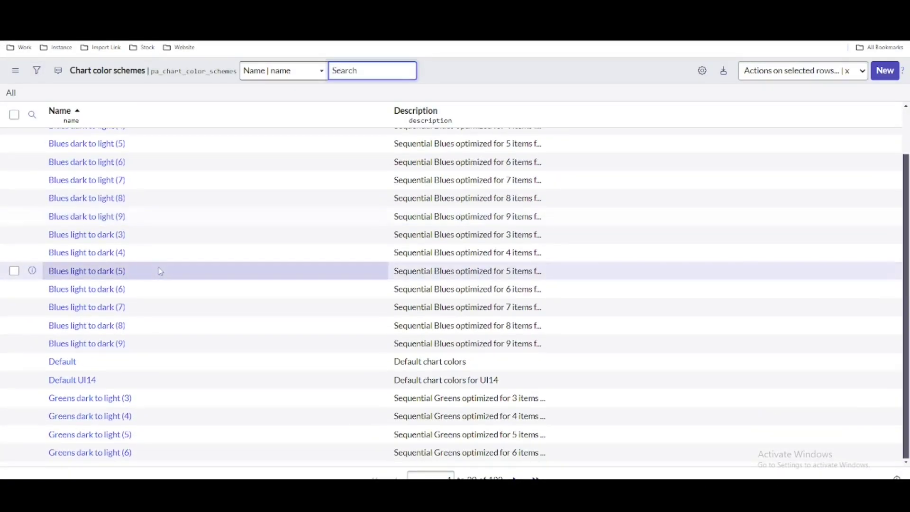
drag(158, 401, 49, 401)
key(ctrl+c)
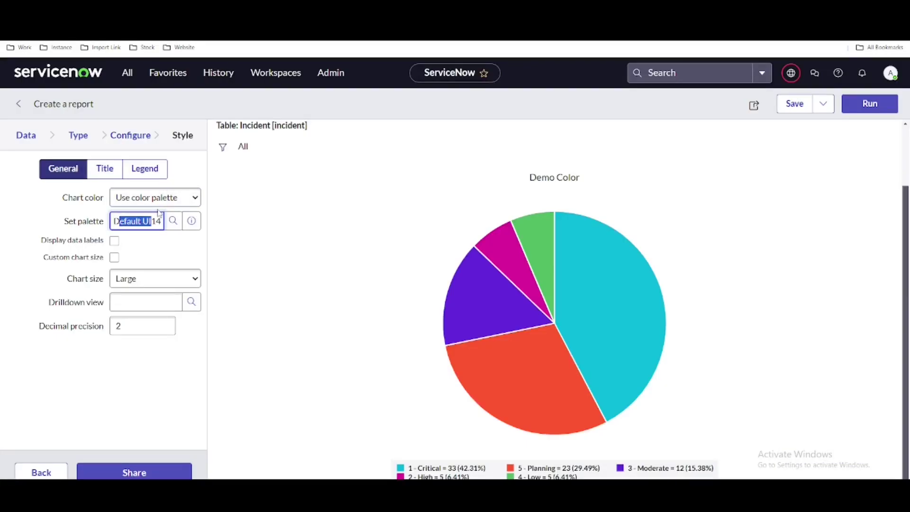
key(ctrl+a)
key(ctrl+v)
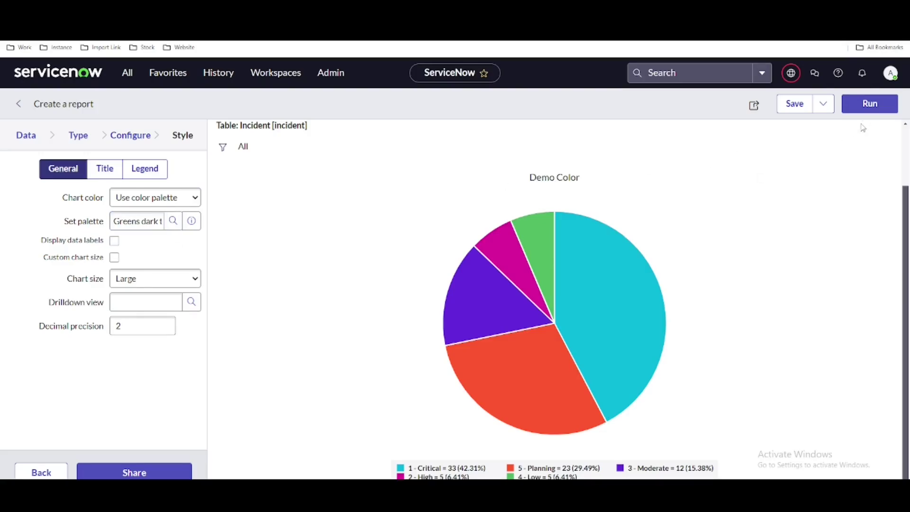
click(865, 112)
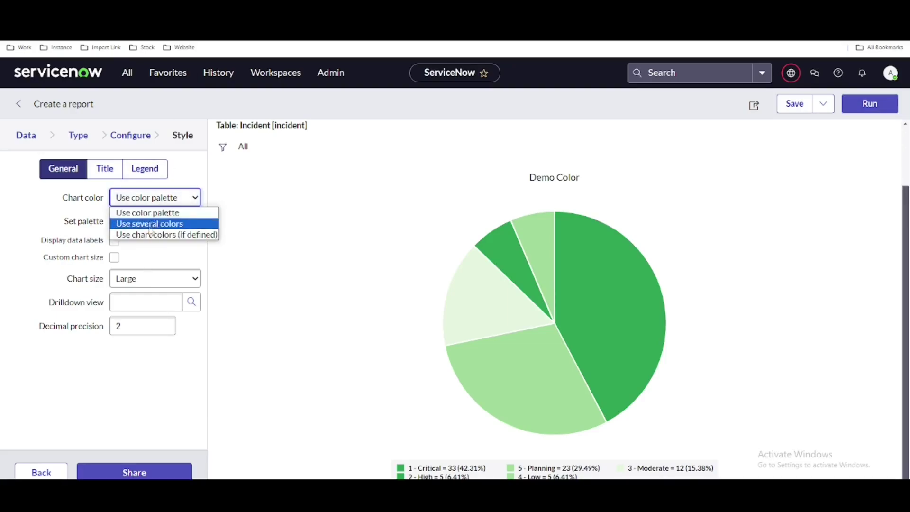
Set the report's chart color to Use chart colors (if defined) and run the report.
click(150, 235)
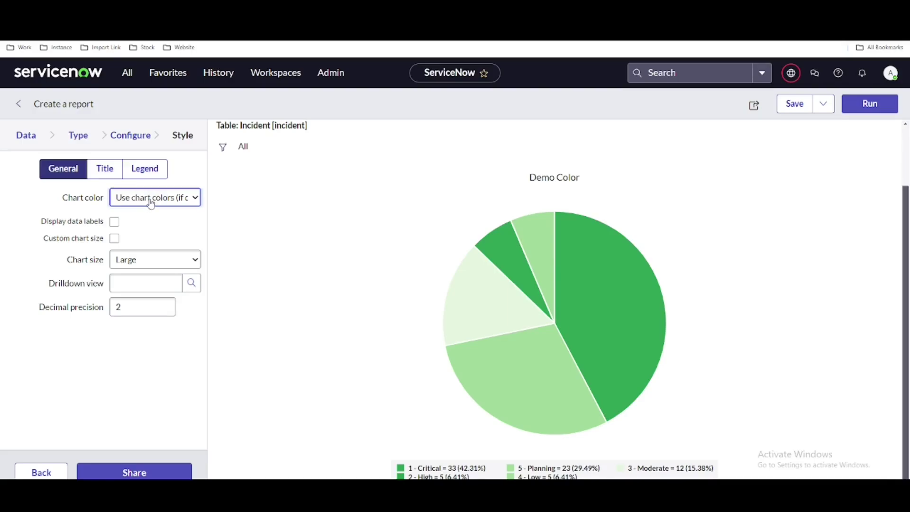
click(869, 103)
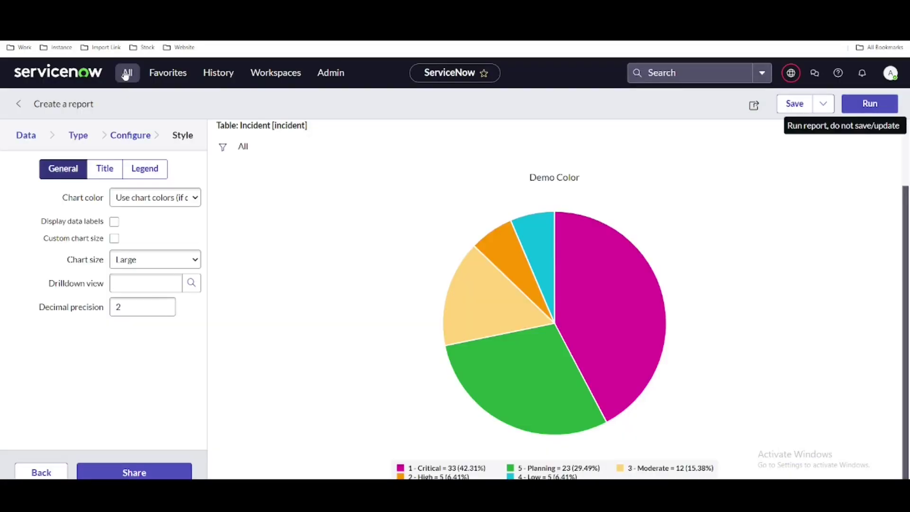
Open the Chart Colors list under report administration and turn on its column search.
click(127, 73)
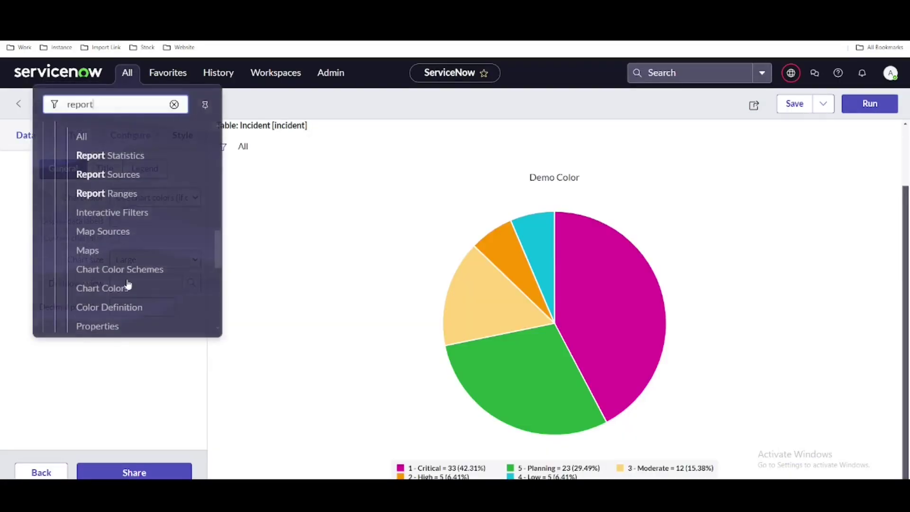
scroll(128, 285, down, 4)
scroll(133, 284, up, 2)
scroll(135, 286, down, 1)
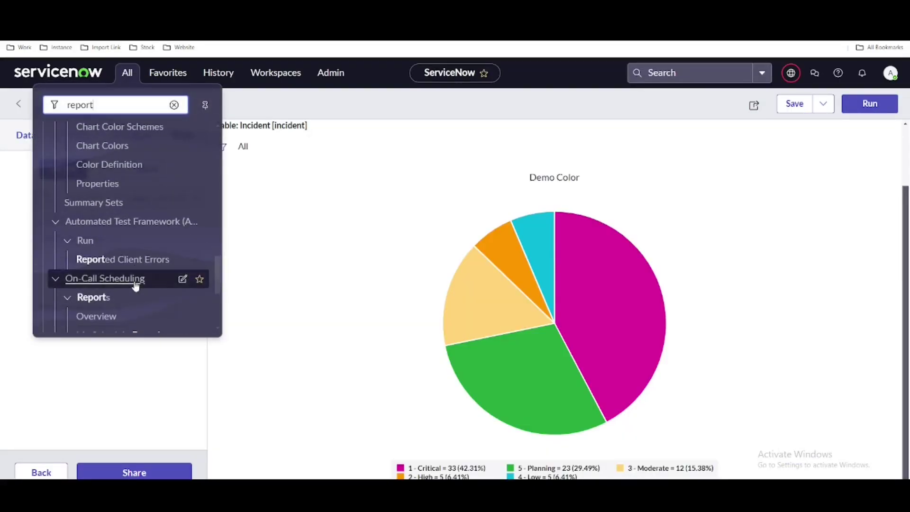
scroll(135, 284, up, 2)
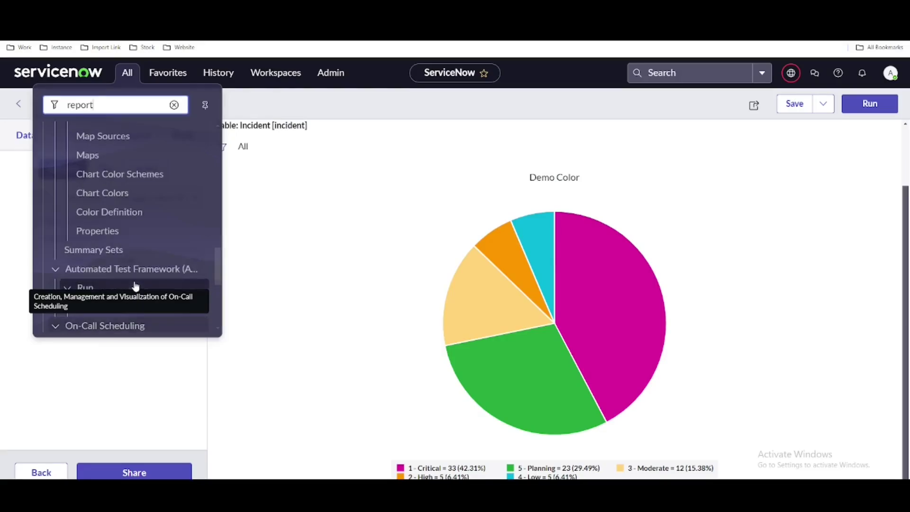
click(126, 201)
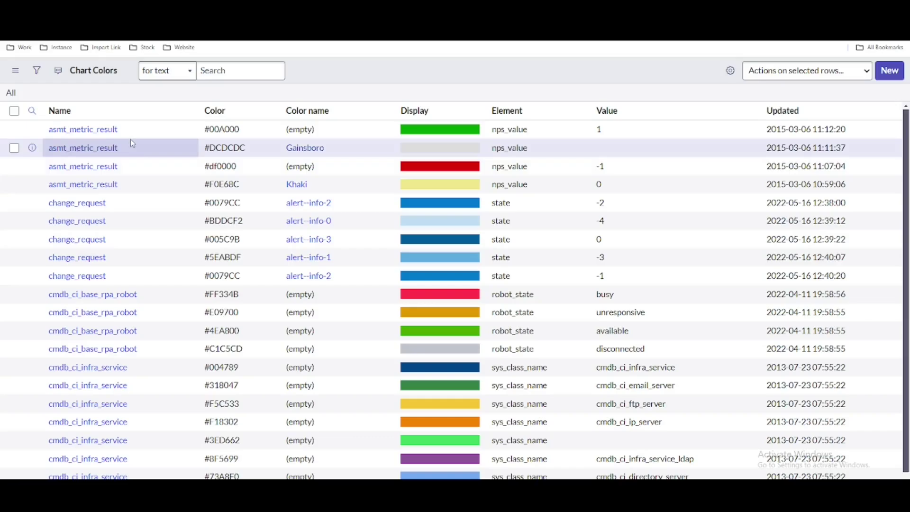
click(32, 111)
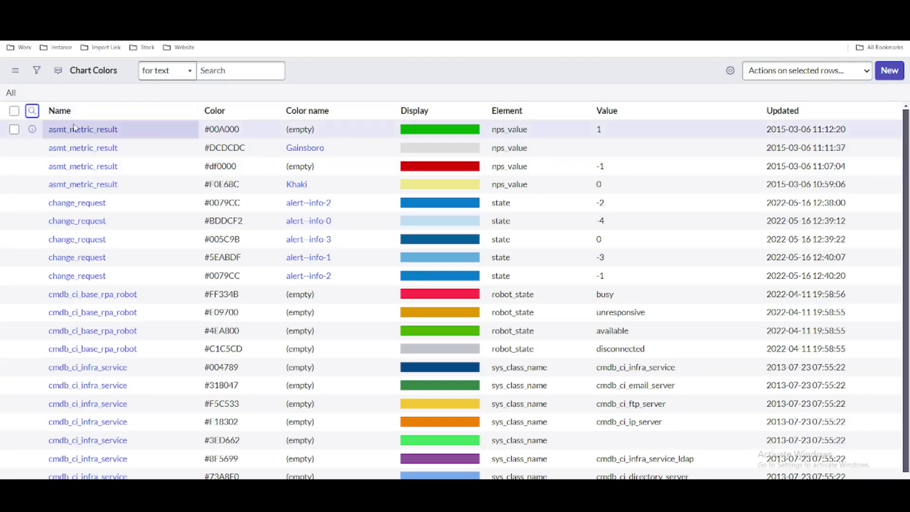
Filter the Chart Colors list to names starting with incident and element priority, and sort it by value.
click(32, 112)
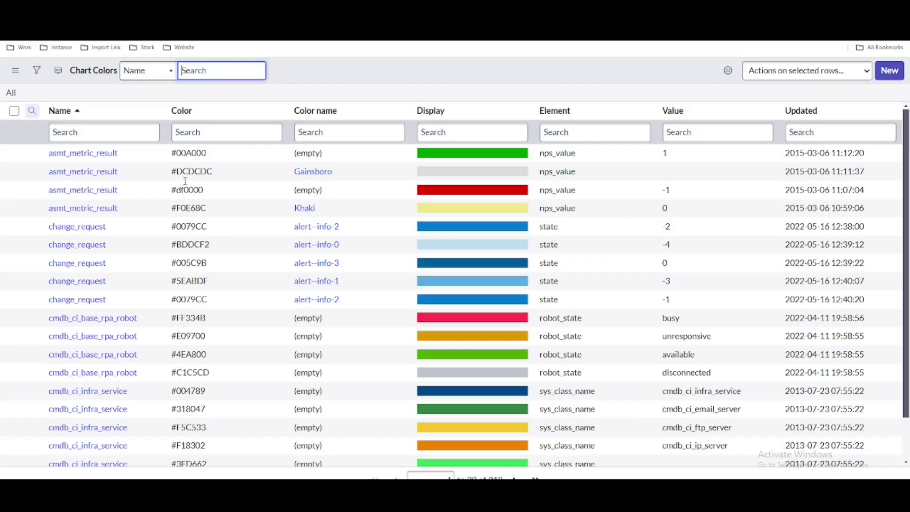
click(84, 135)
text(incident)
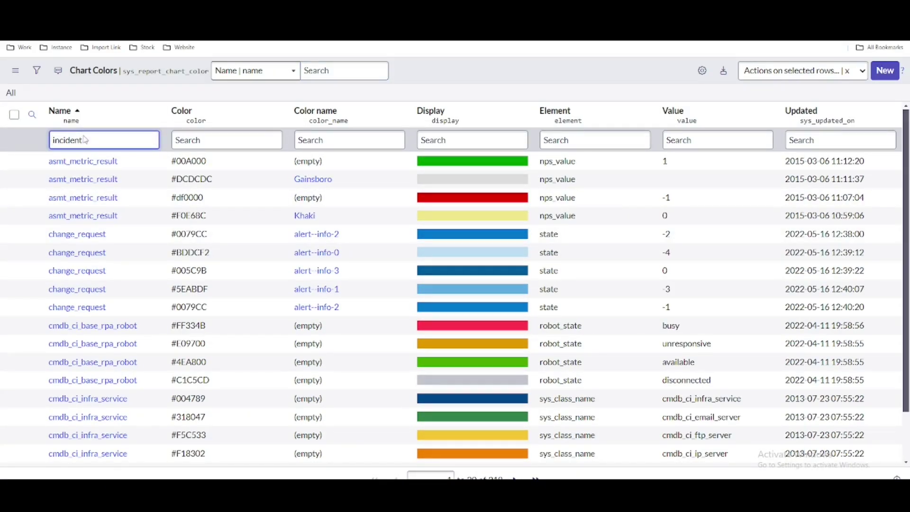
key(Return)
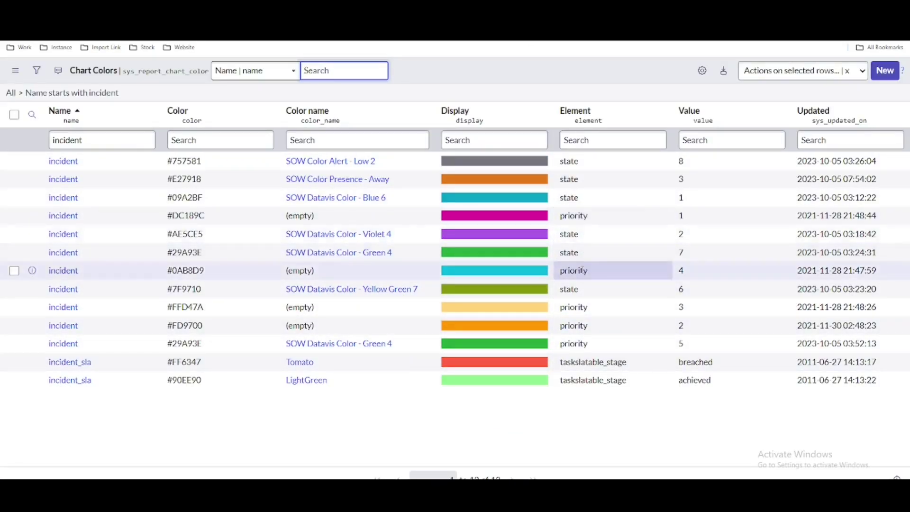
right_click(583, 270)
click(590, 279)
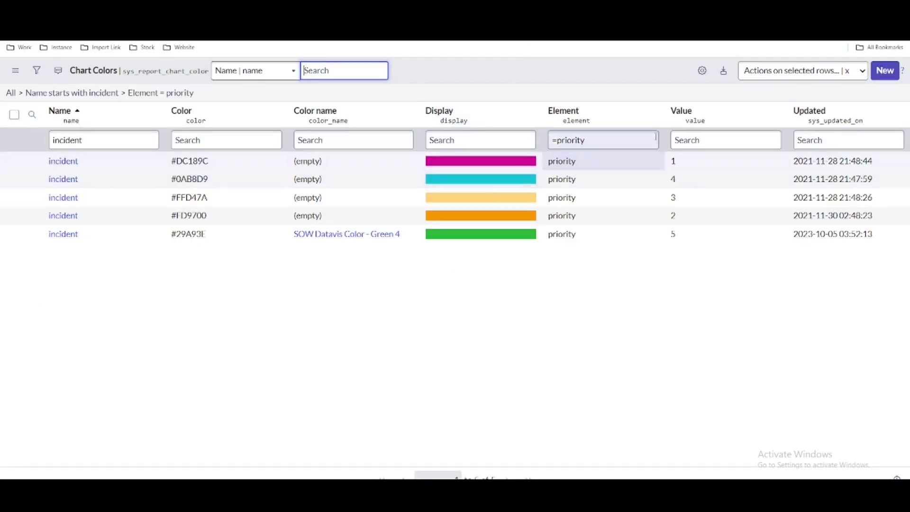
click(692, 117)
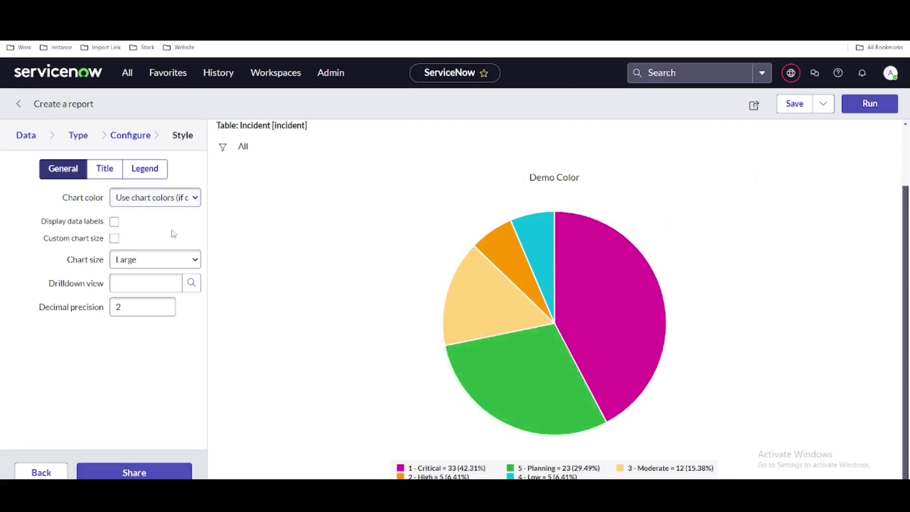
Compare the Demo Color report's chart color options with the incident priority entries in the Chart Colors list.
click(141, 209)
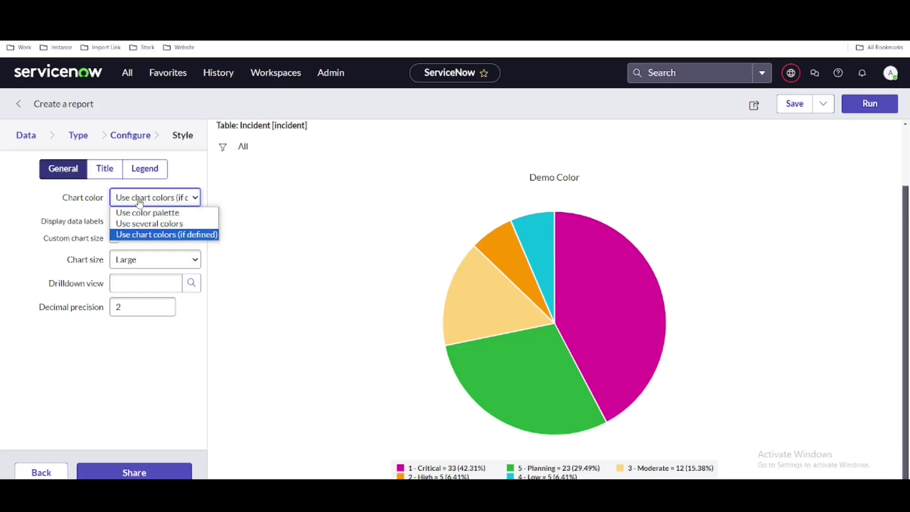
click(262, 223)
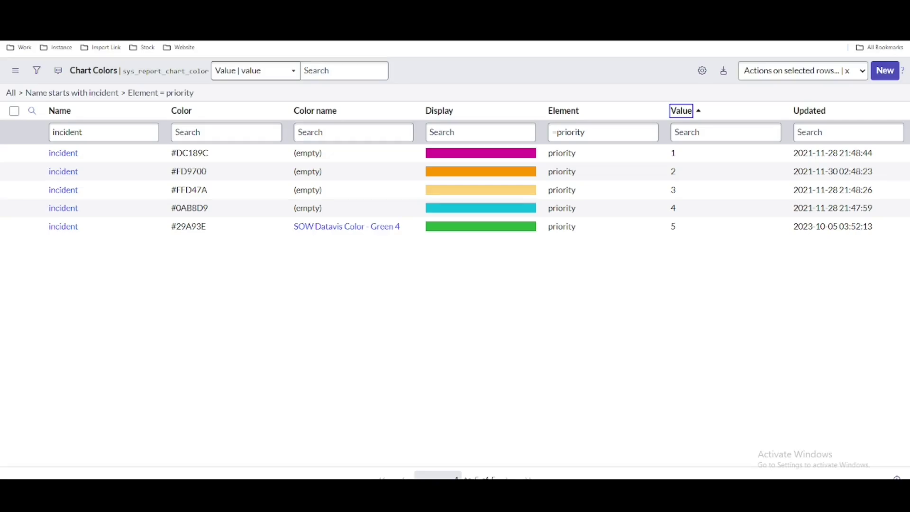
click(299, 31)
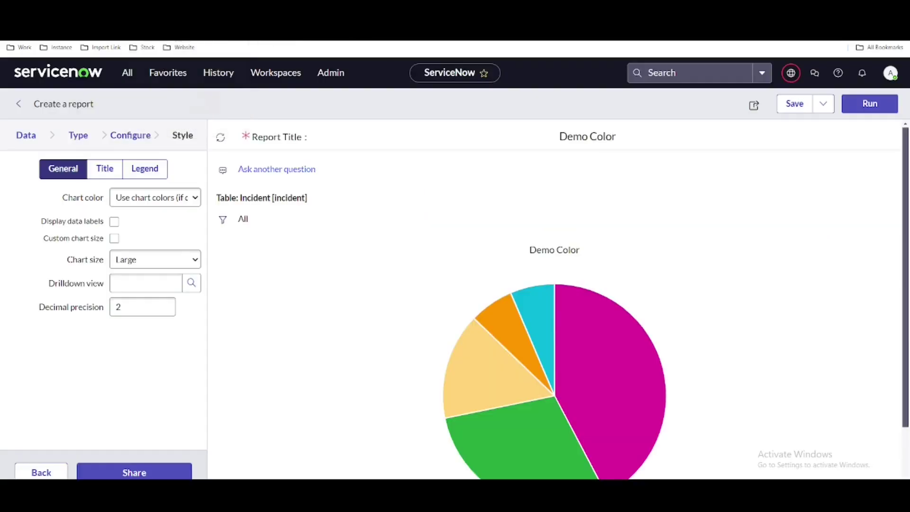
Set the Demo Color report's chart color to Use several colors.
click(141, 199)
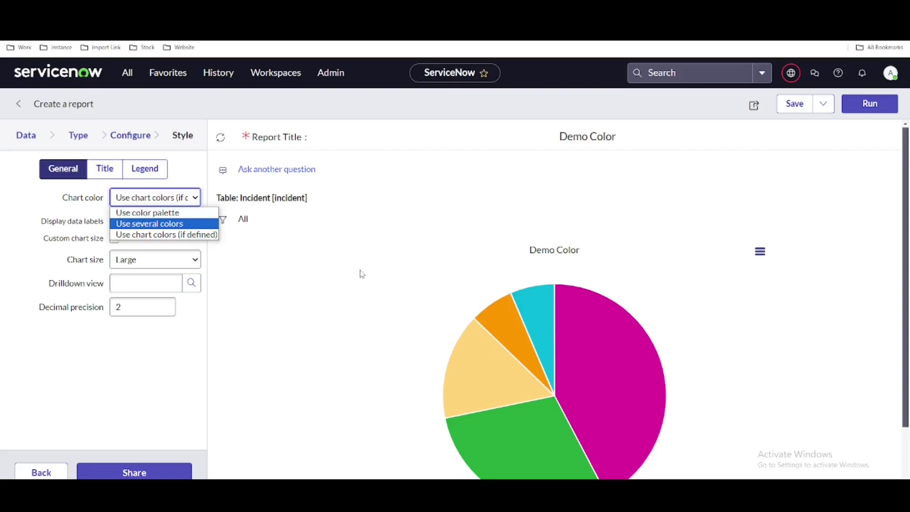
click(161, 225)
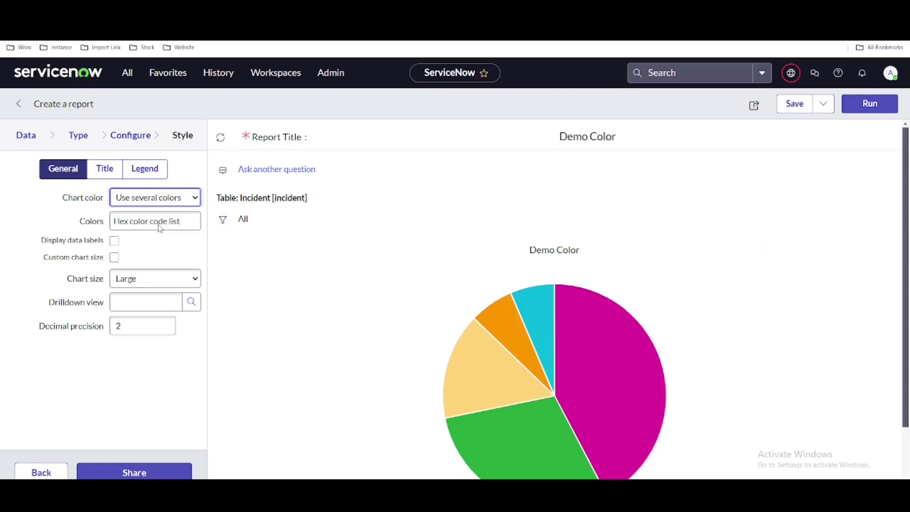
click(164, 227)
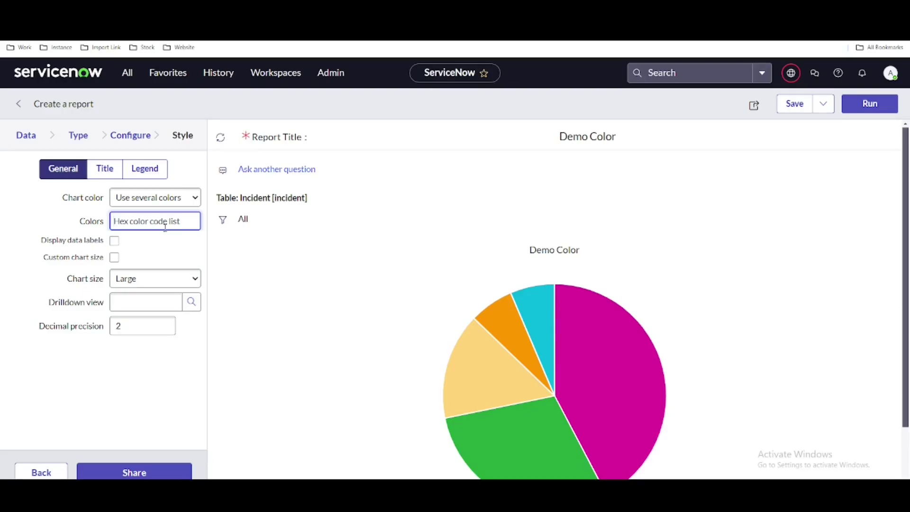
Copy the hex codes #DAA520,#F5F17E,#CCCC00 from the Color in Reporting article into the report's Colors setting and run the report.
key(ctrl+Tab)
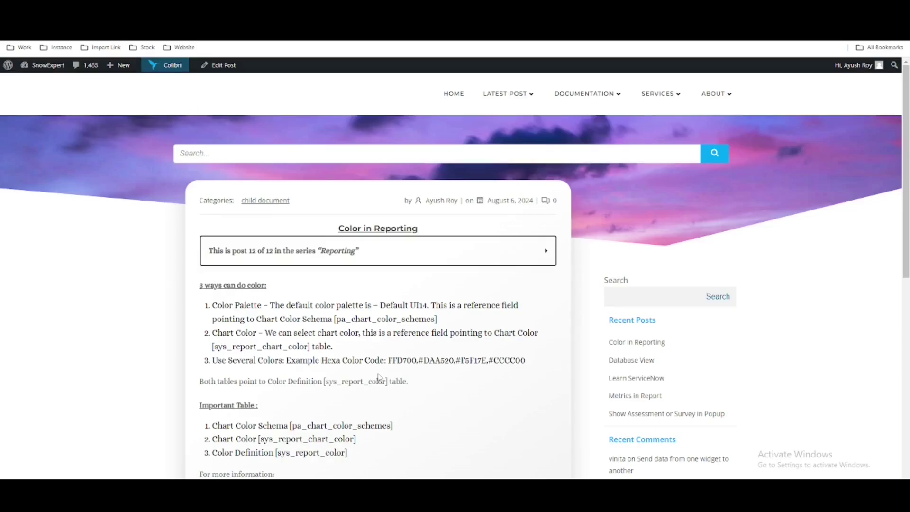
click(389, 361)
drag(420, 362, 526, 362)
key(ctrl+c)
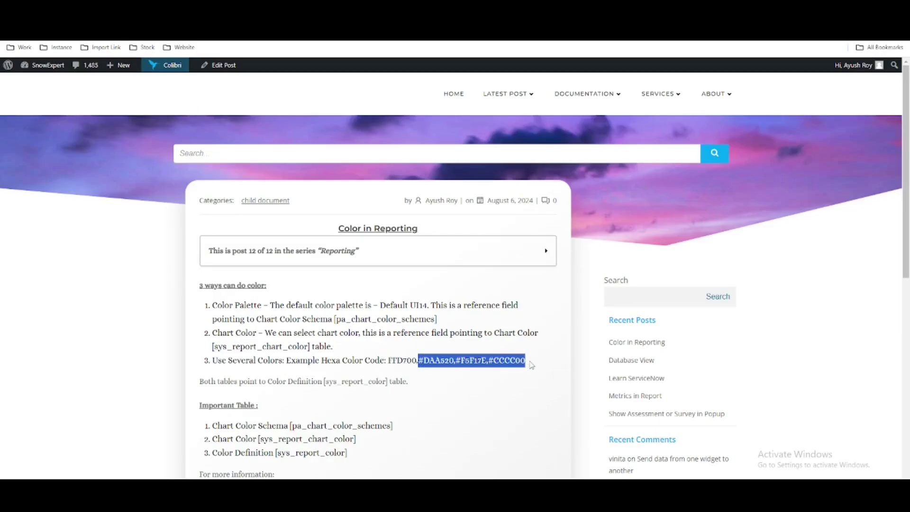
key(ctrl+shift+Tab)
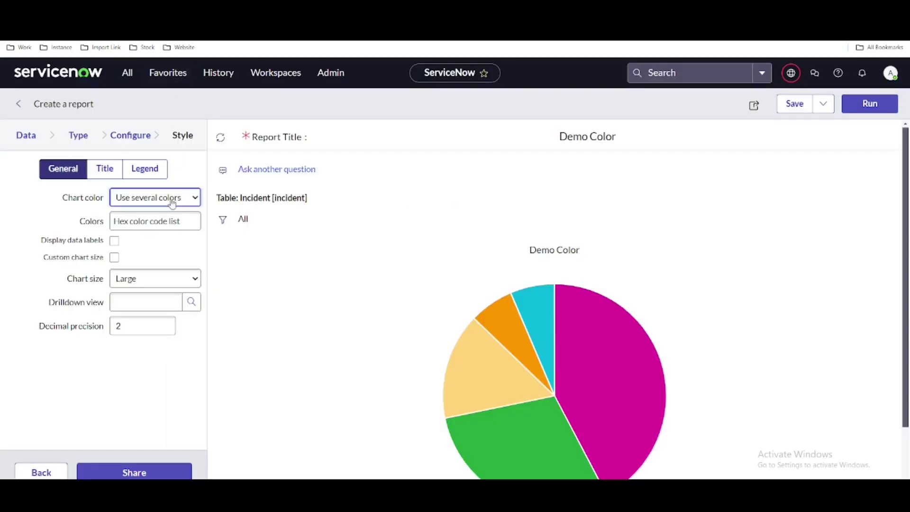
key(ctrl+v)
click(177, 260)
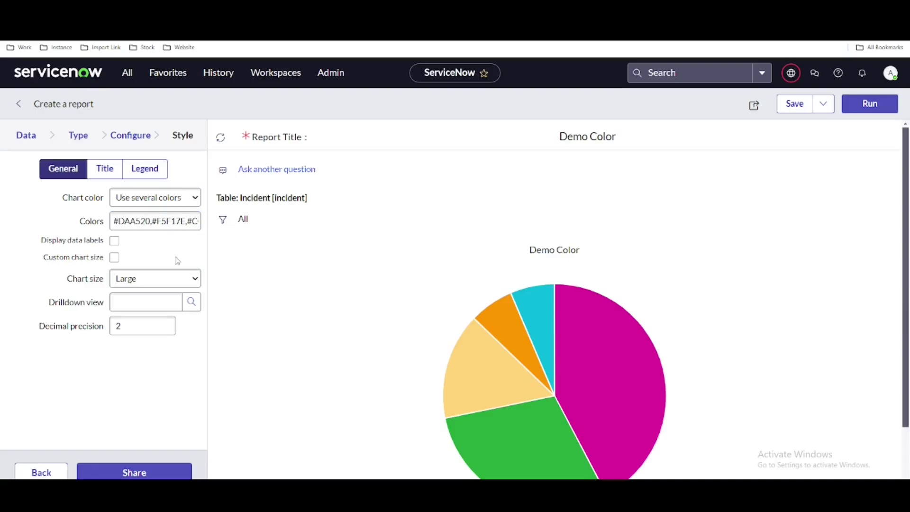
click(884, 110)
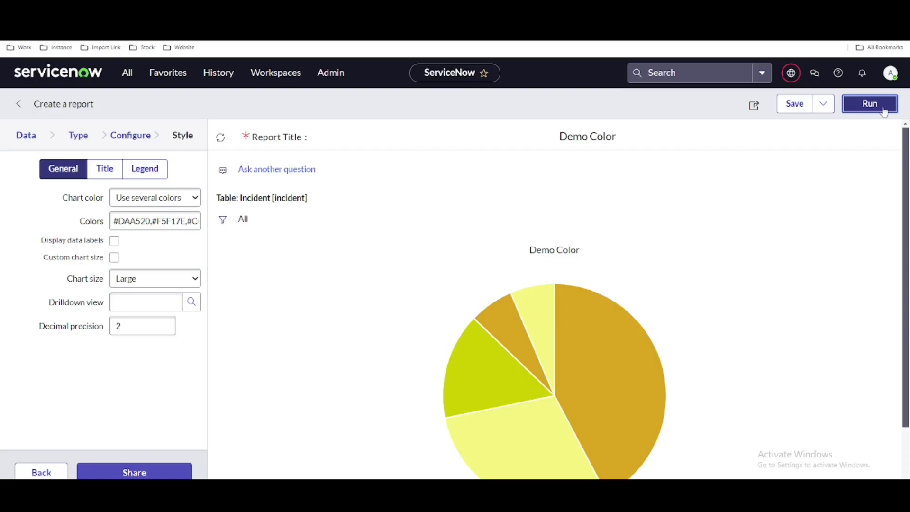
scroll(709, 275, down, 1)
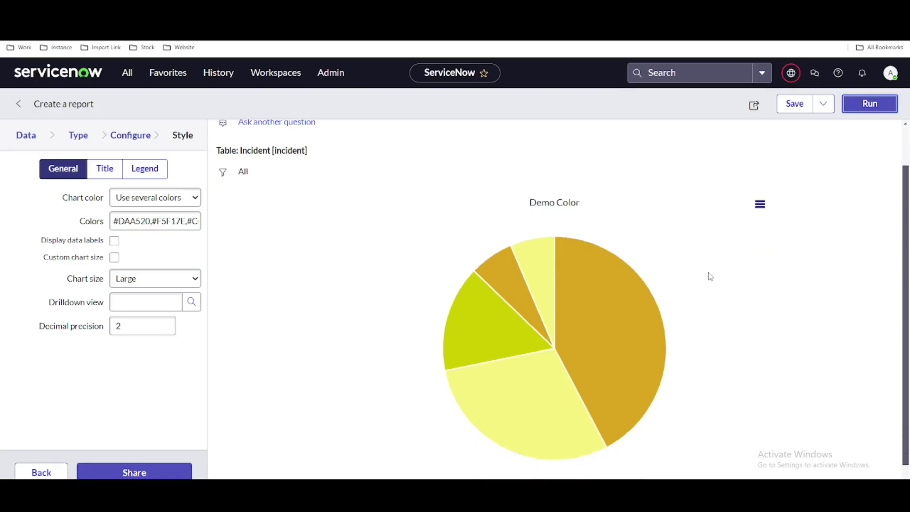
triple_click(117, 223)
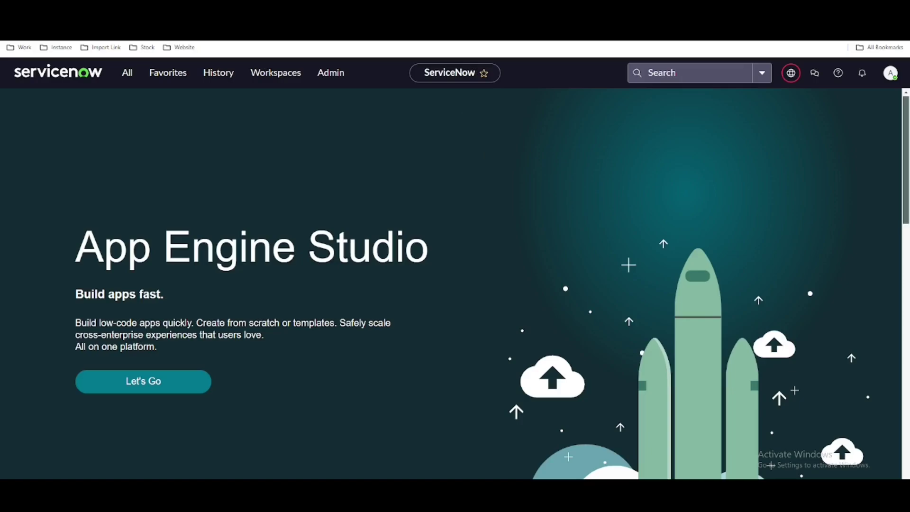
Start a new report named Incident Report with the Incident [incident] table as its source, and continue to the chart type selection.
click(134, 78)
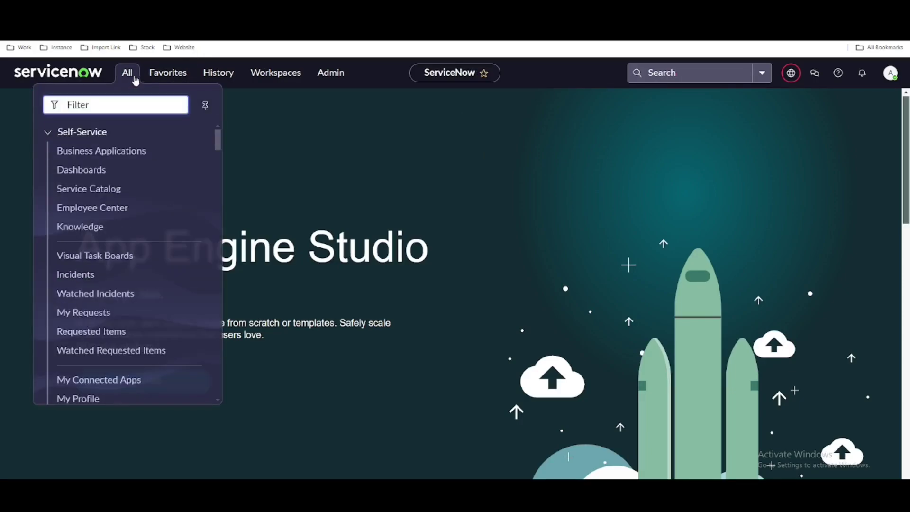
text(create)
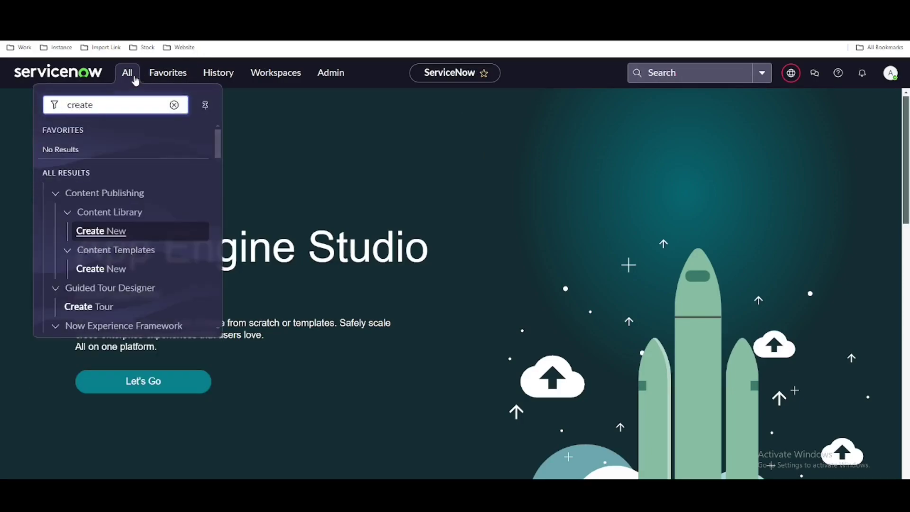
text( re)
key(BackSpace)
key(BackSpace)
key(BackSpace)
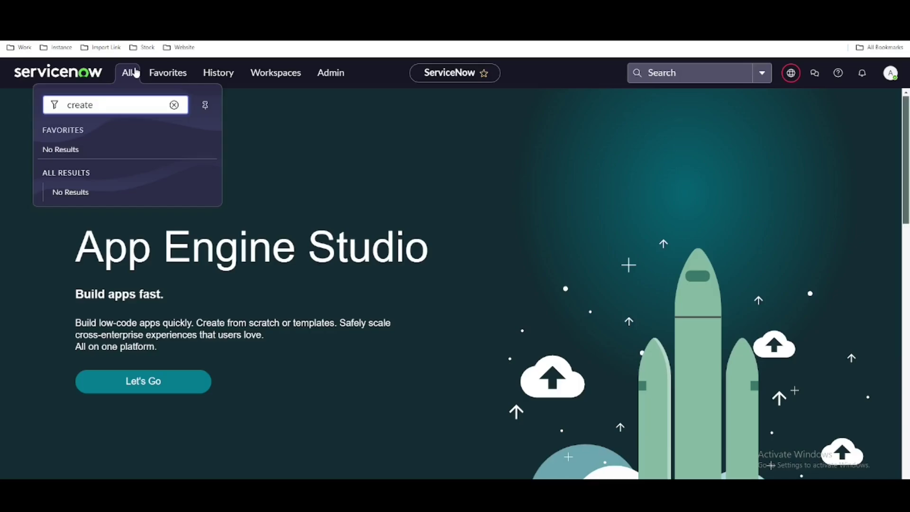
key(ctrl+a)
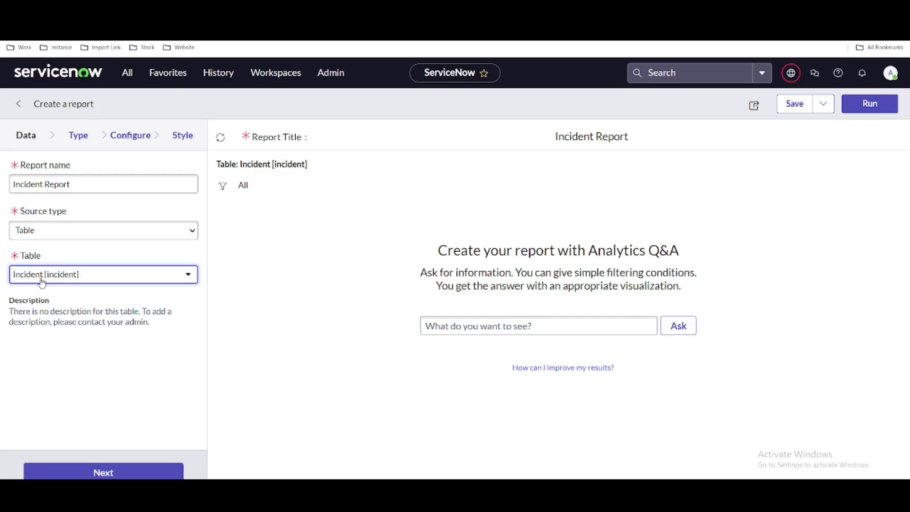
click(113, 472)
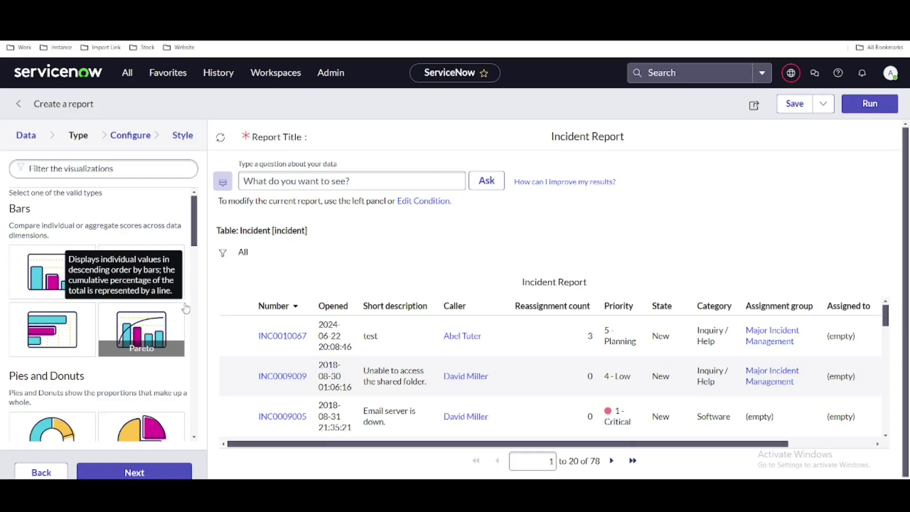
Choose Pie as the Incident Report's chart type and continue to its configuration.
scroll(186, 309, down, 1)
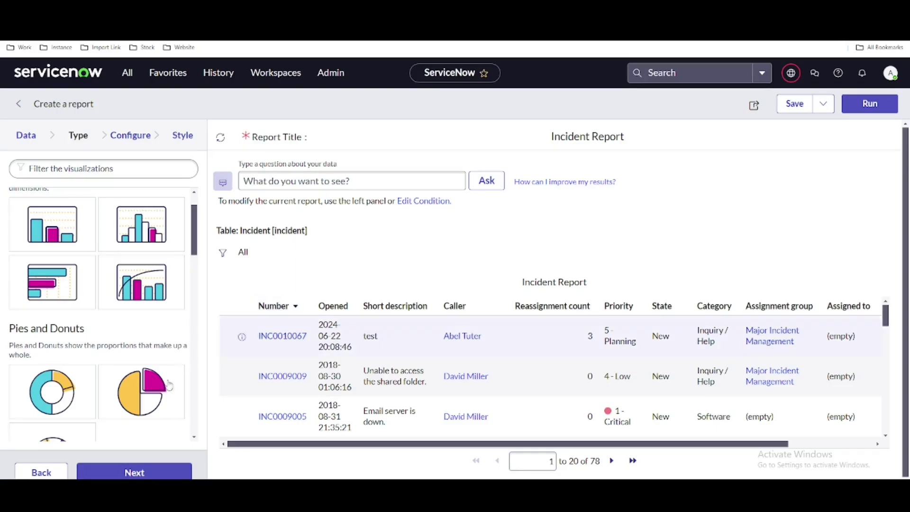
click(159, 391)
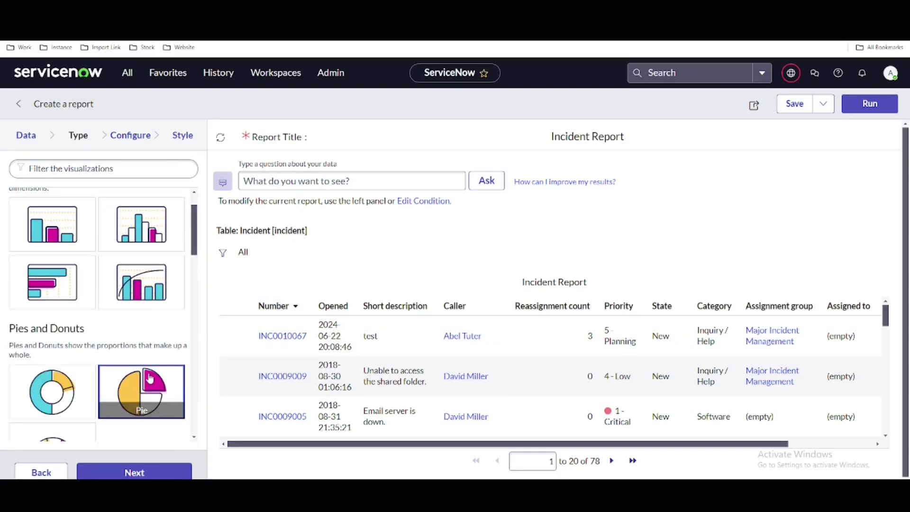
click(135, 472)
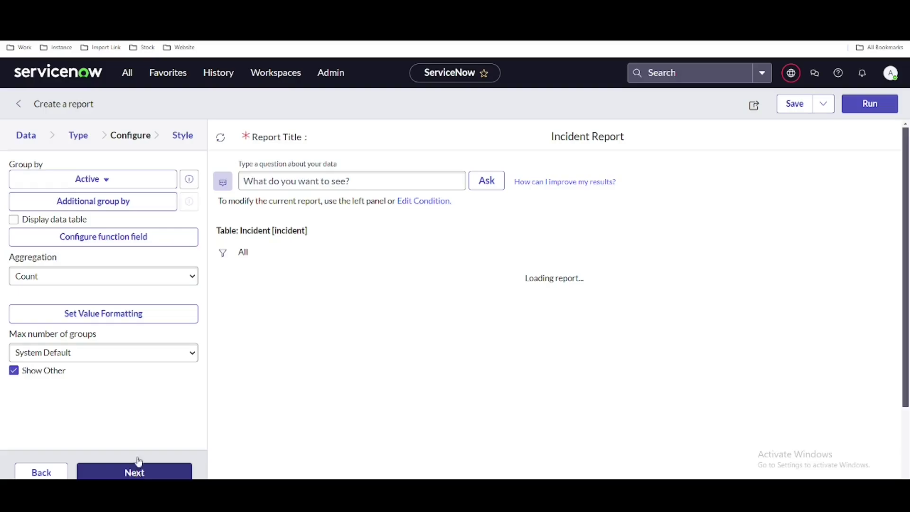
Group the Incident Report pie chart by Priority and run the report.
click(97, 185)
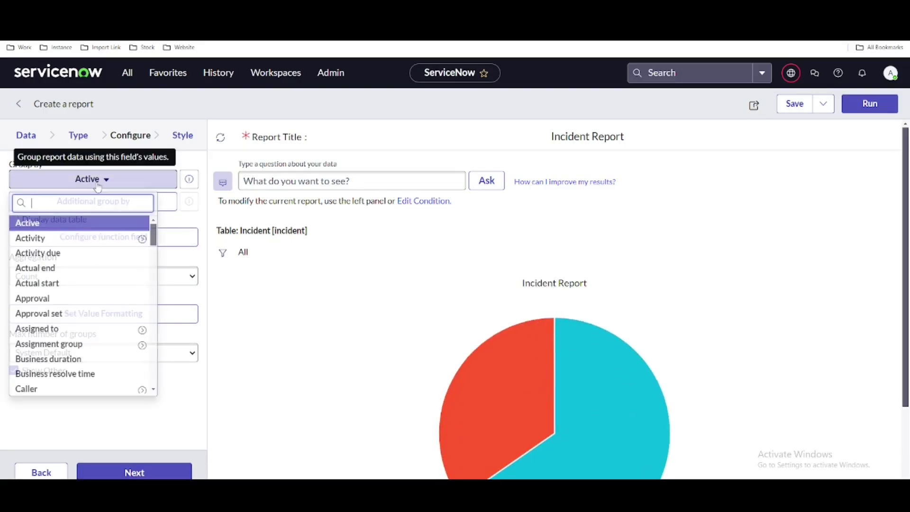
text(st)
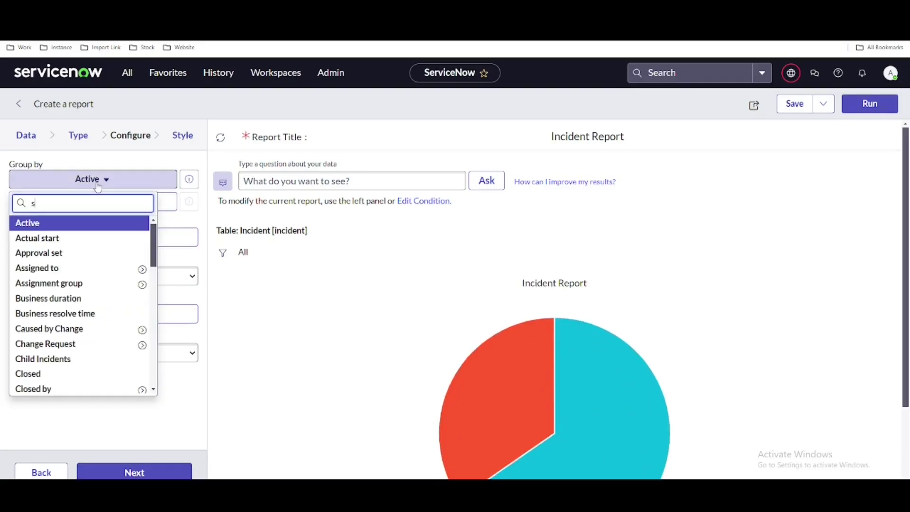
key(BackSpace)
key(BackSpace)
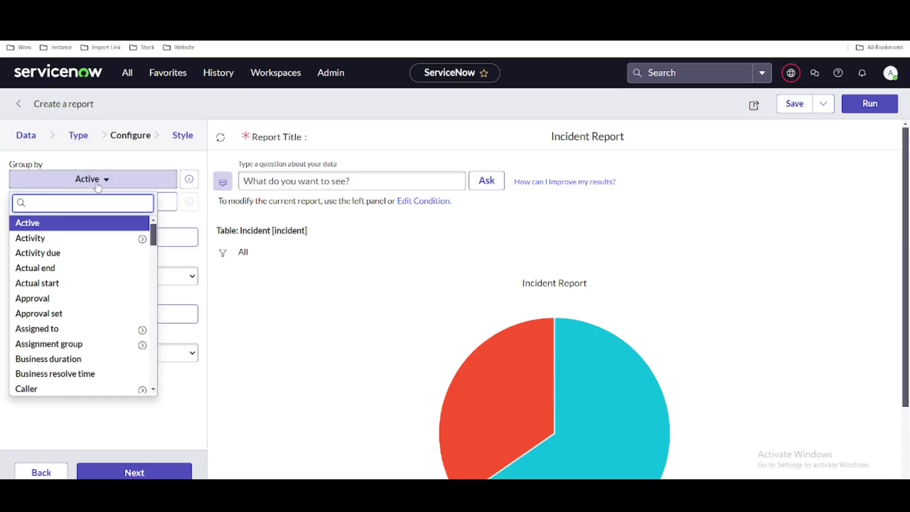
text(pri)
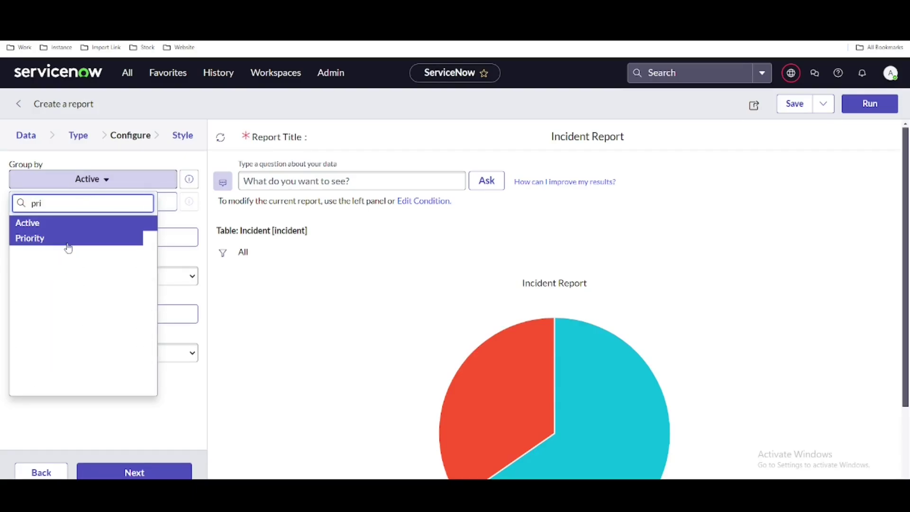
click(69, 240)
click(864, 103)
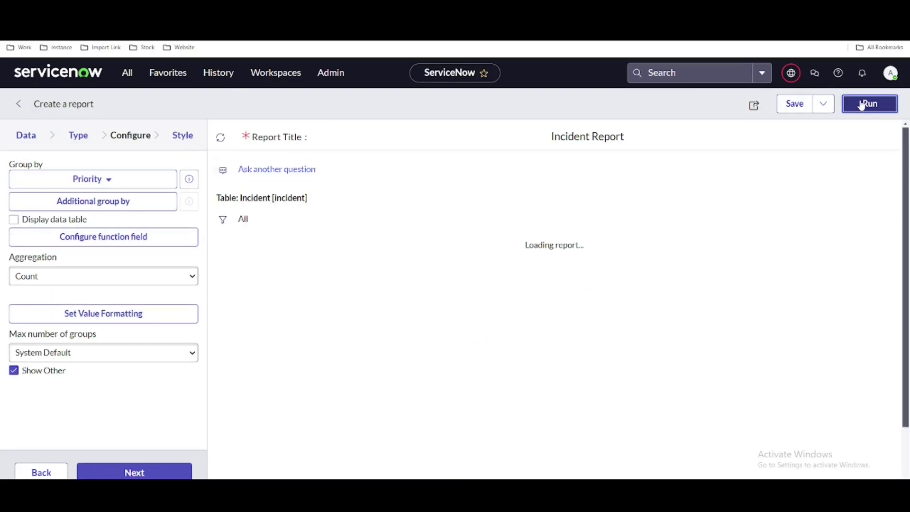
scroll(823, 258, down, 2)
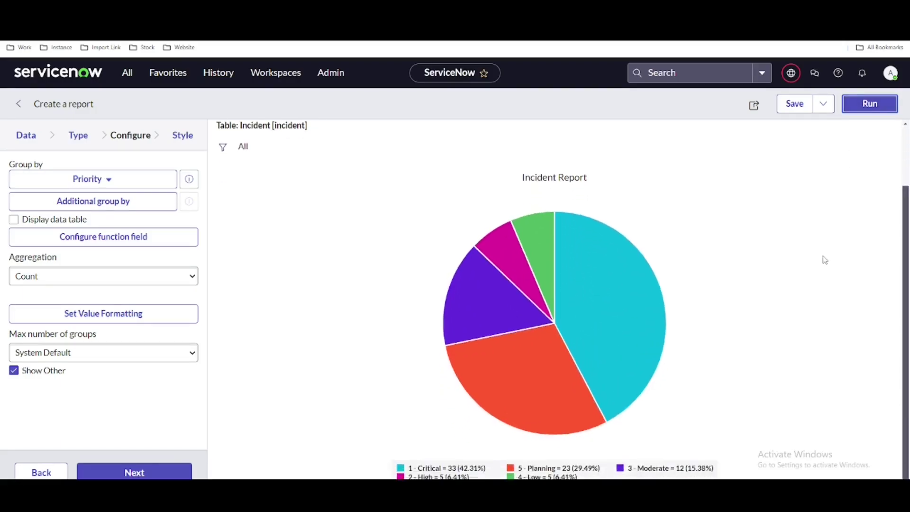
Look over the Incident Report pie chart, save the report, and inspect its 1 - Critical slice.
click(588, 249)
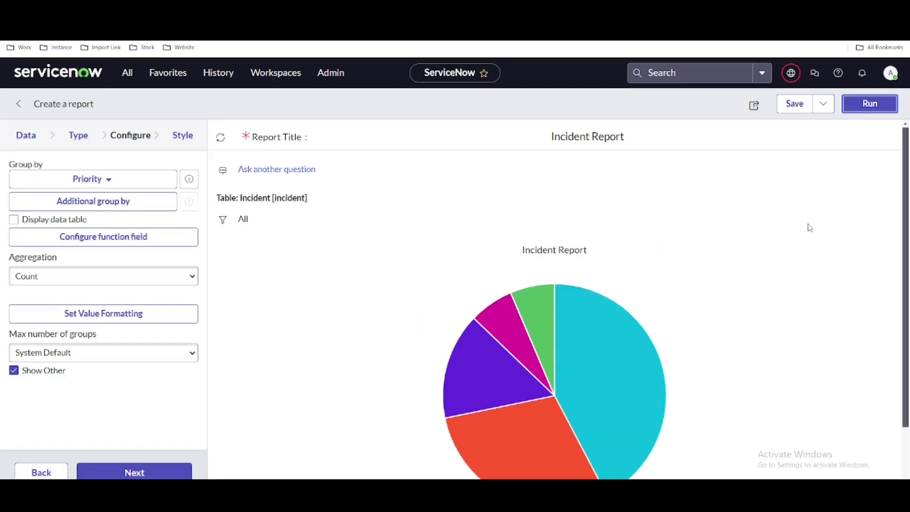
scroll(809, 227, down, 2)
scroll(806, 225, up, 2)
click(788, 105)
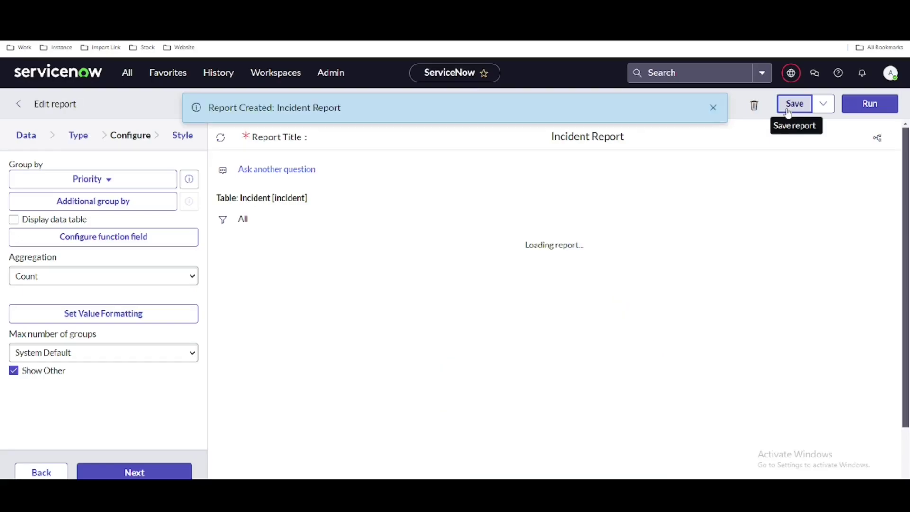
mouse_move(593, 348)
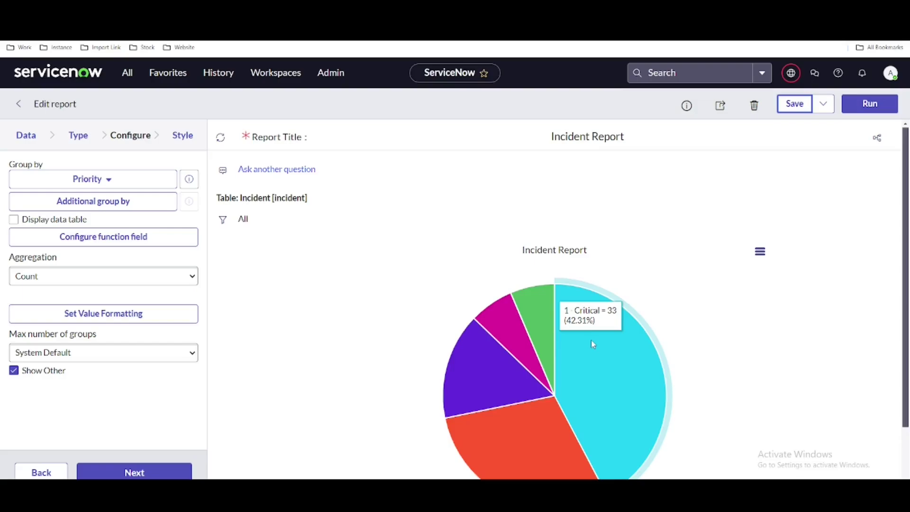
Add a drilldown named State to the Incident Report's structure and continue to its chart type selection.
click(878, 138)
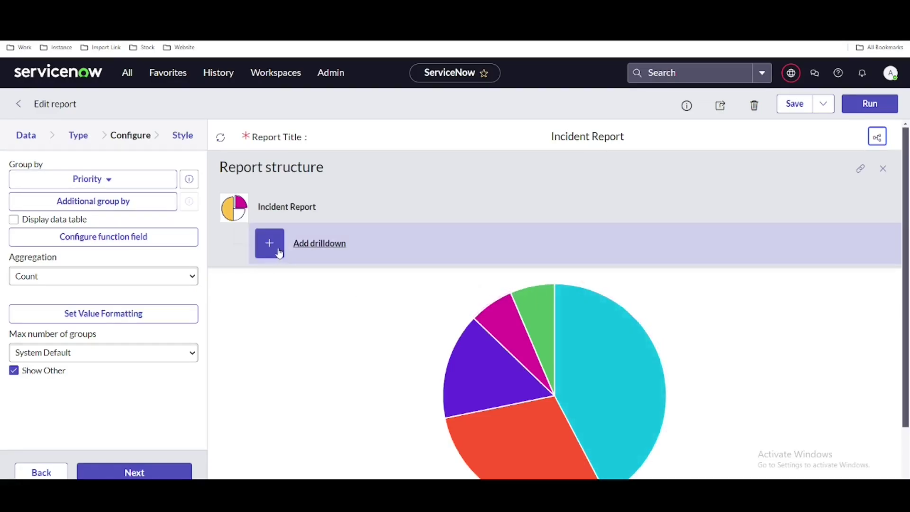
click(297, 246)
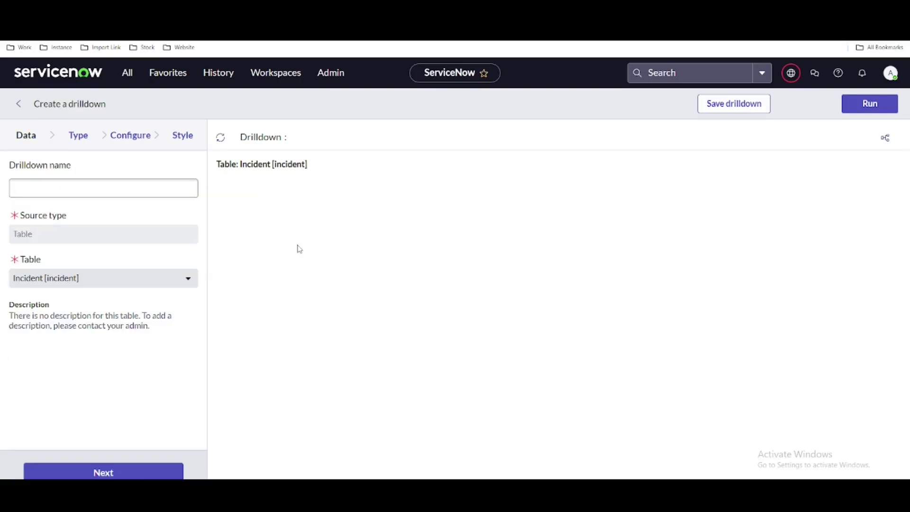
click(100, 185)
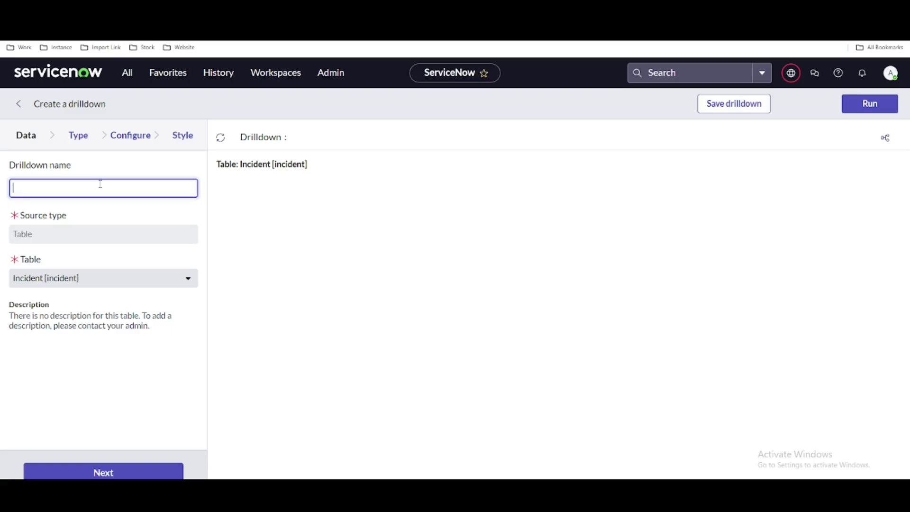
text(State)
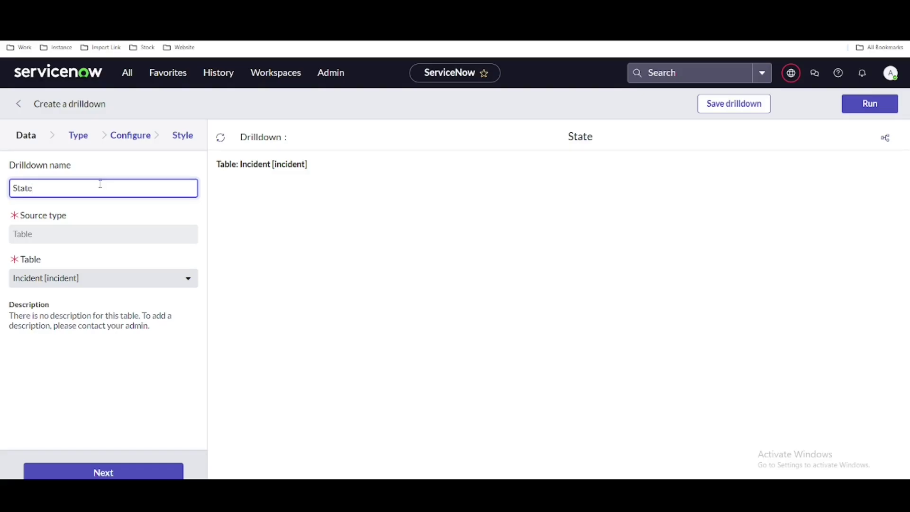
click(89, 472)
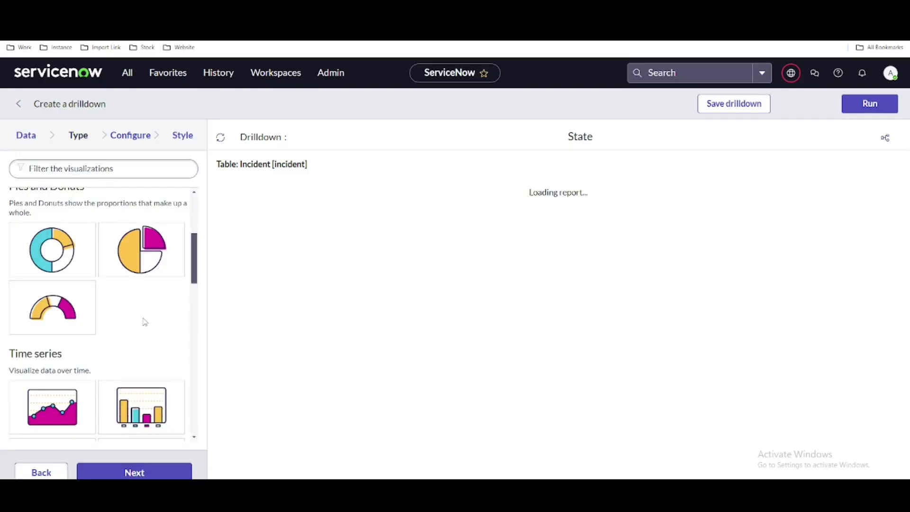
Choose Bar as the State drilldown's chart type and continue to its configuration.
scroll(146, 322, up, 3)
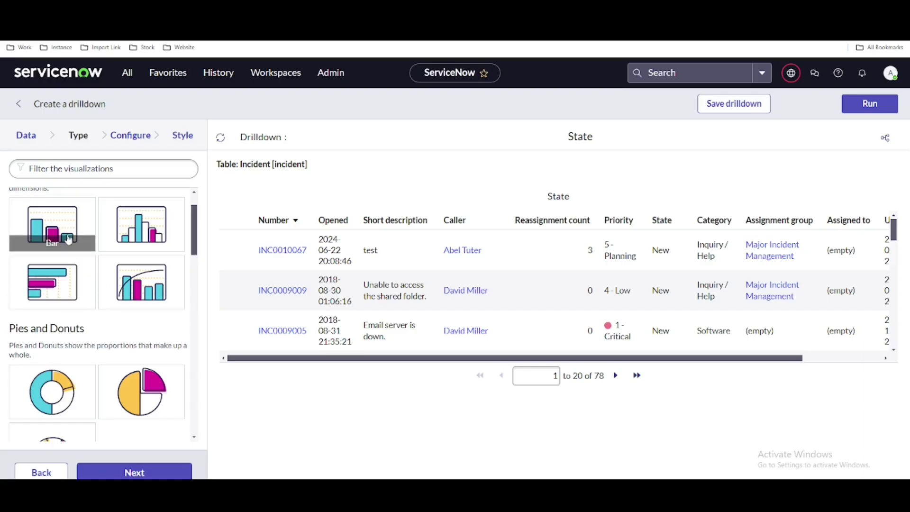
click(71, 236)
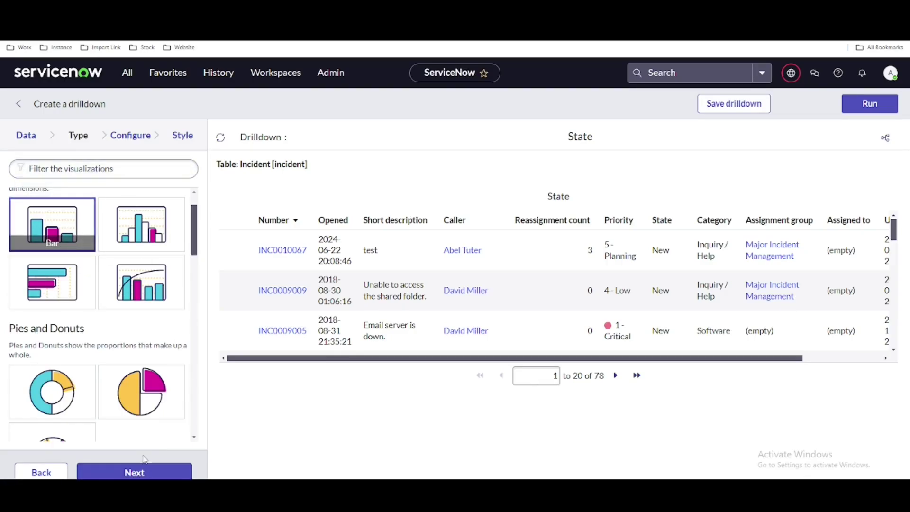
click(141, 471)
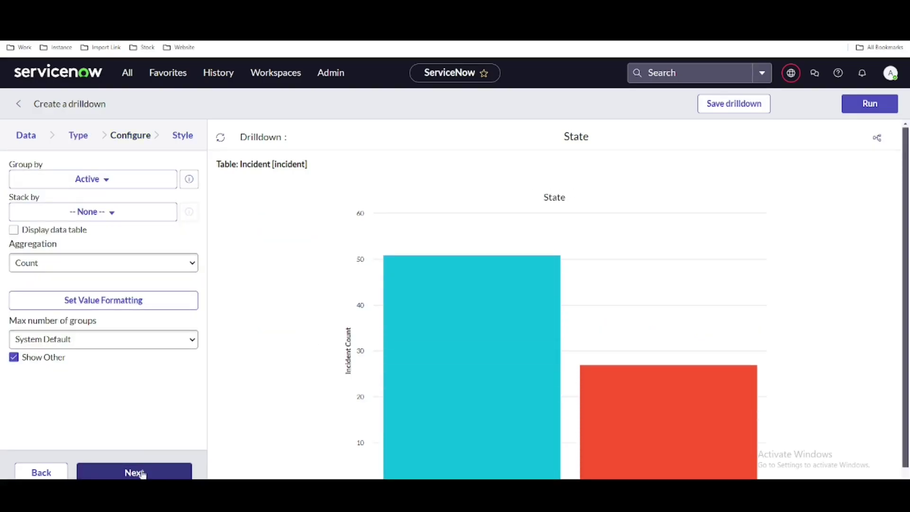
Group the State drilldown by Assignment group, run it, and save the drilldown.
click(116, 180)
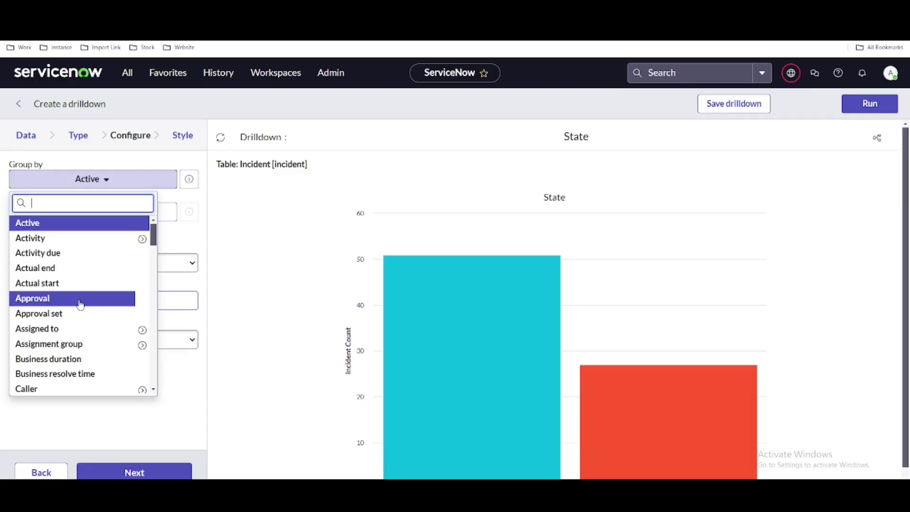
click(66, 347)
click(861, 106)
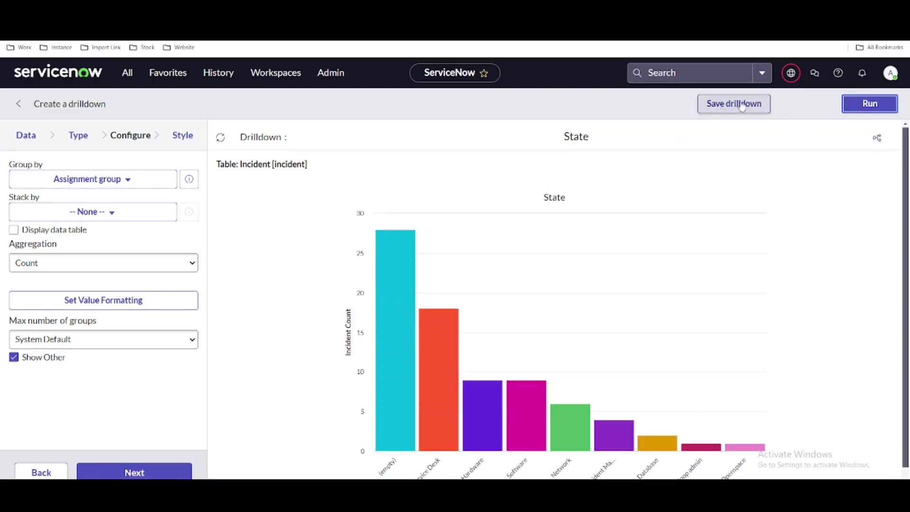
click(743, 105)
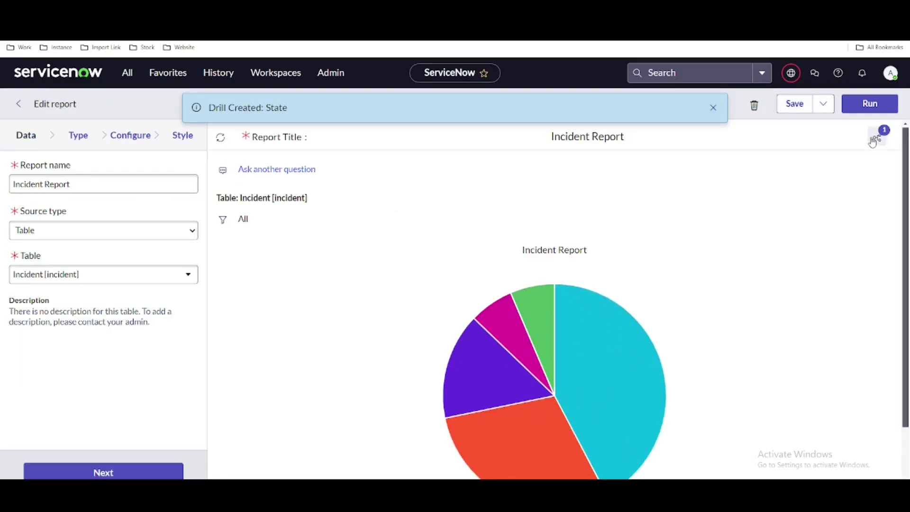
Review the Incident Report's structure with its State drilldown and look over the main pie chart.
click(874, 141)
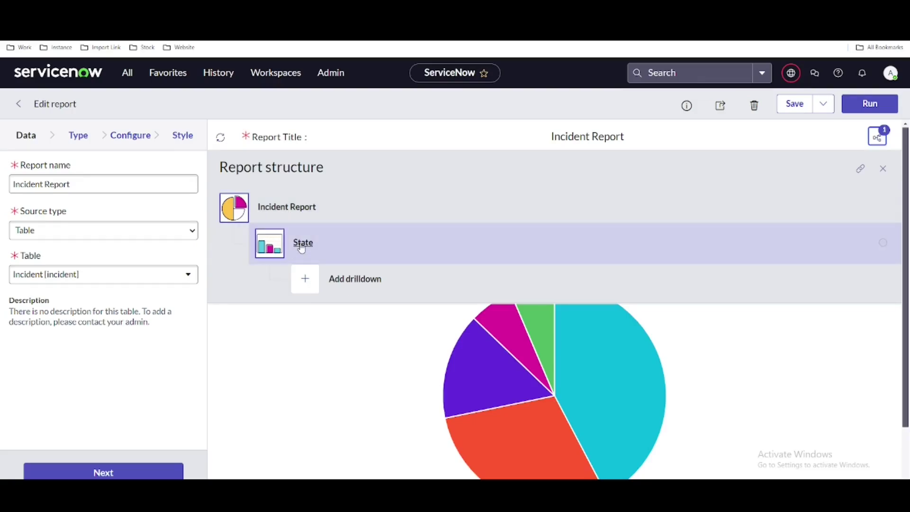
click(289, 214)
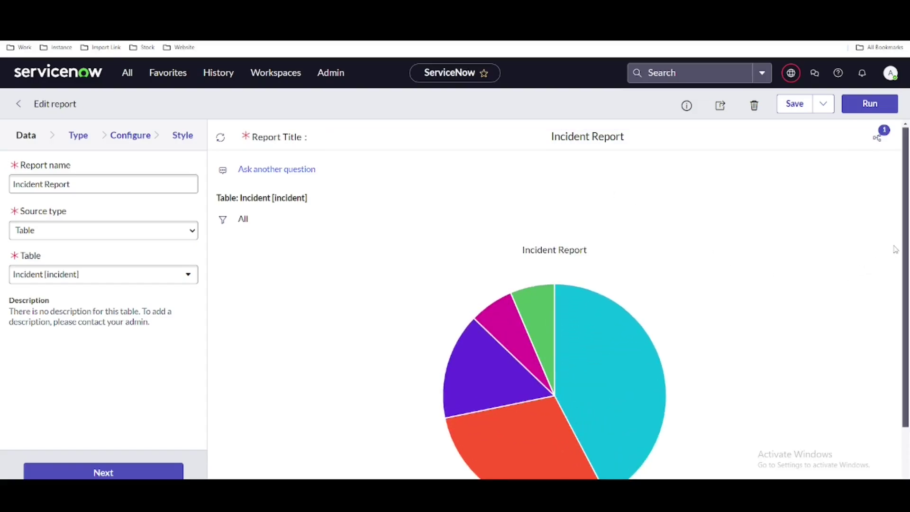
scroll(565, 162, down, 1)
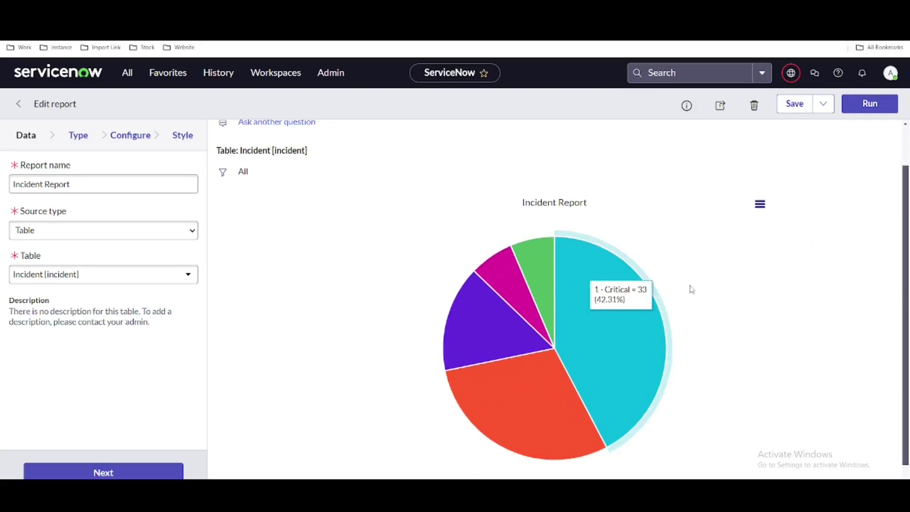
scroll(758, 304, up, 1)
click(879, 143)
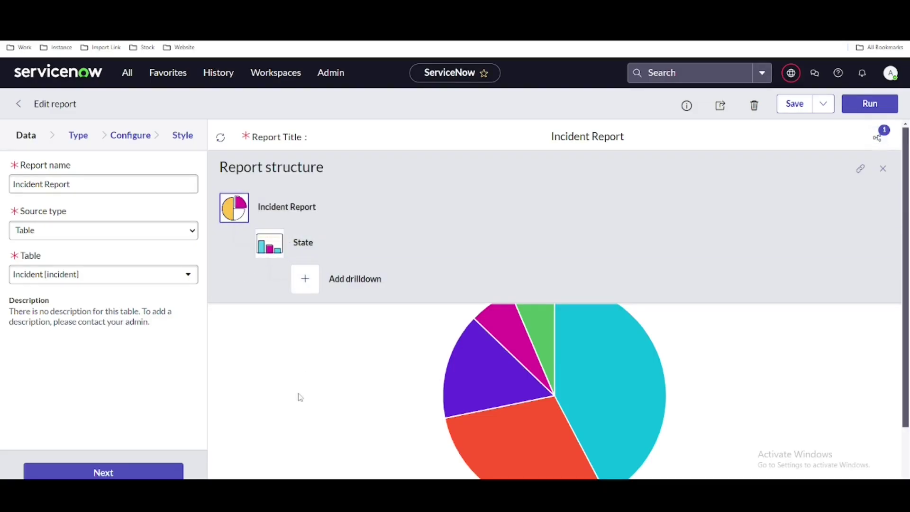
click(889, 171)
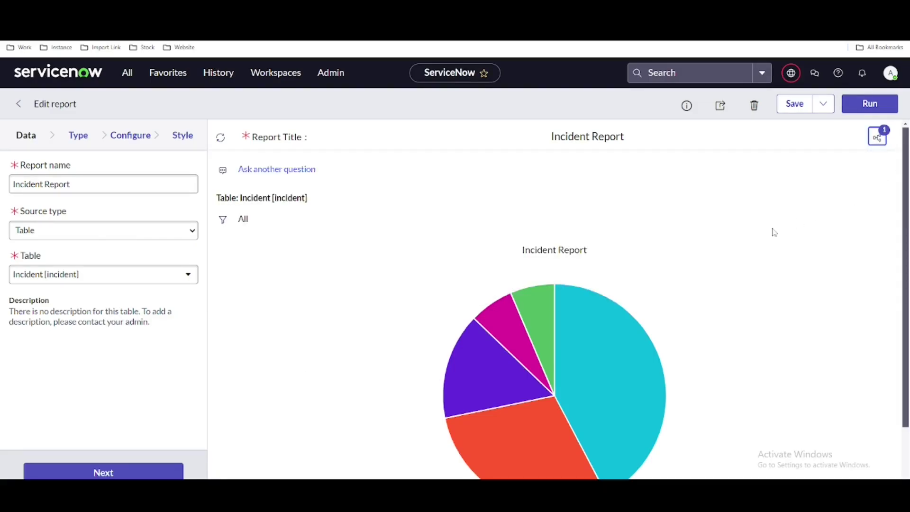
Drill into the pie's 1 - Critical slice, examine the State bar chart by assignment group, and return to the Incident Report pie.
scroll(740, 240, down, 1)
mouse_move(585, 268)
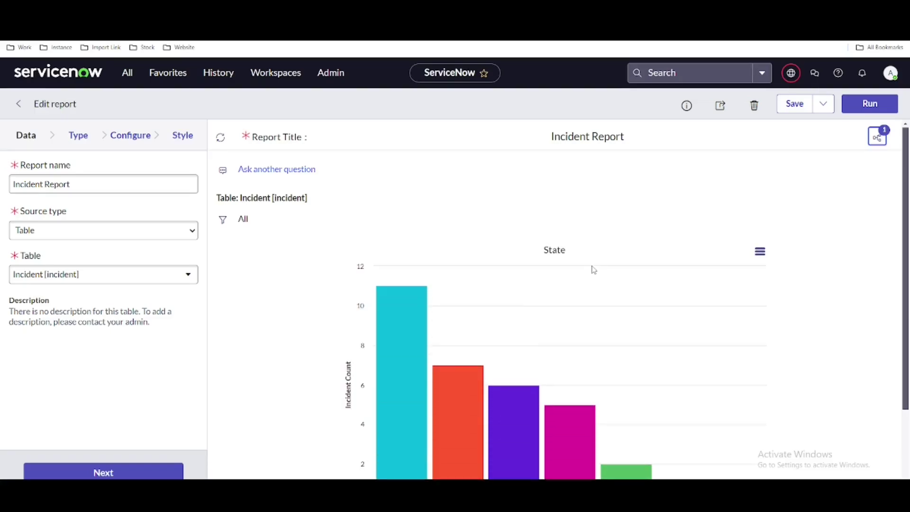
scroll(593, 270, down, 1)
scroll(594, 270, down, 2)
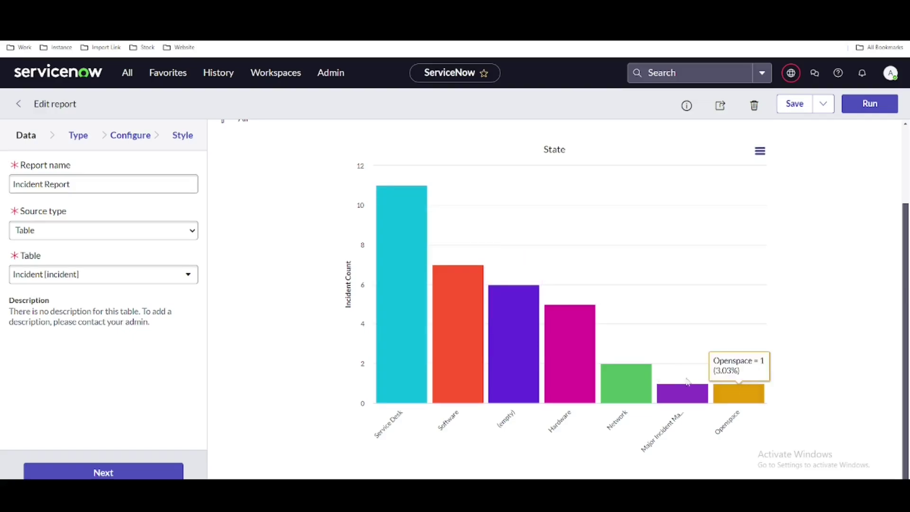
mouse_move(528, 337)
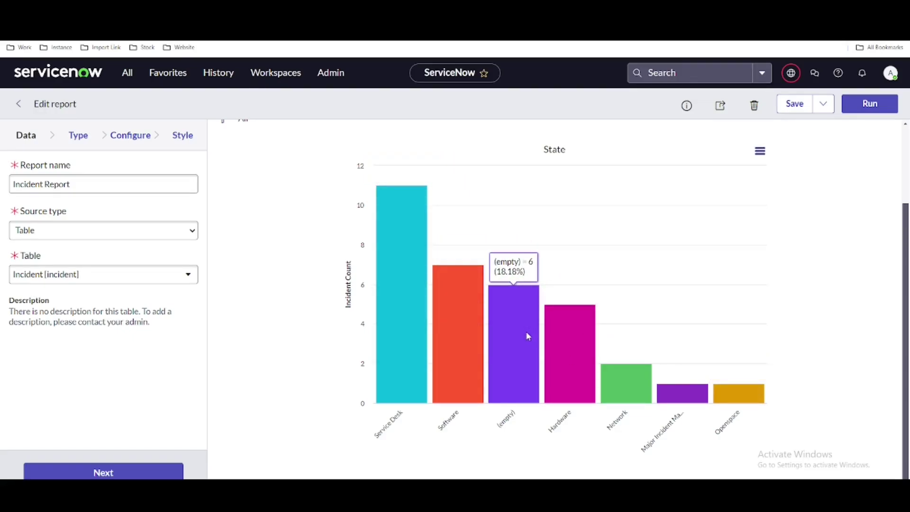
scroll(859, 289, up, 2)
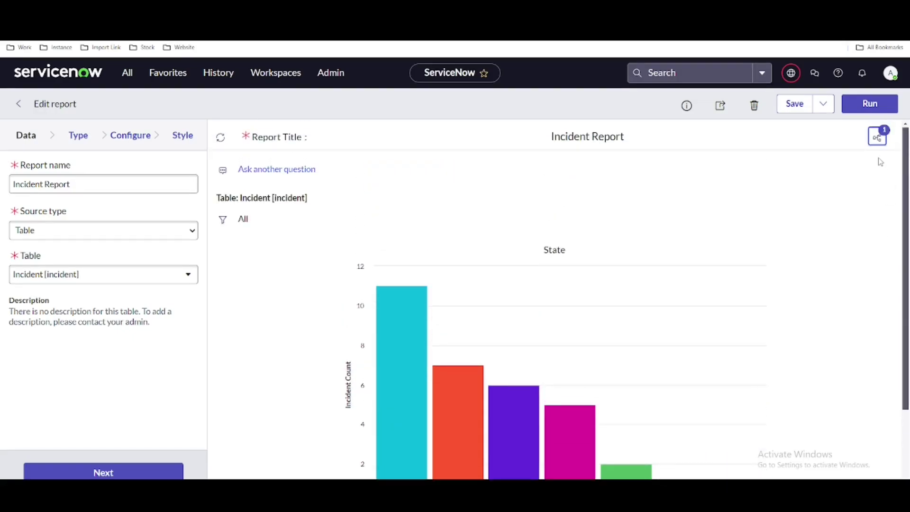
click(878, 138)
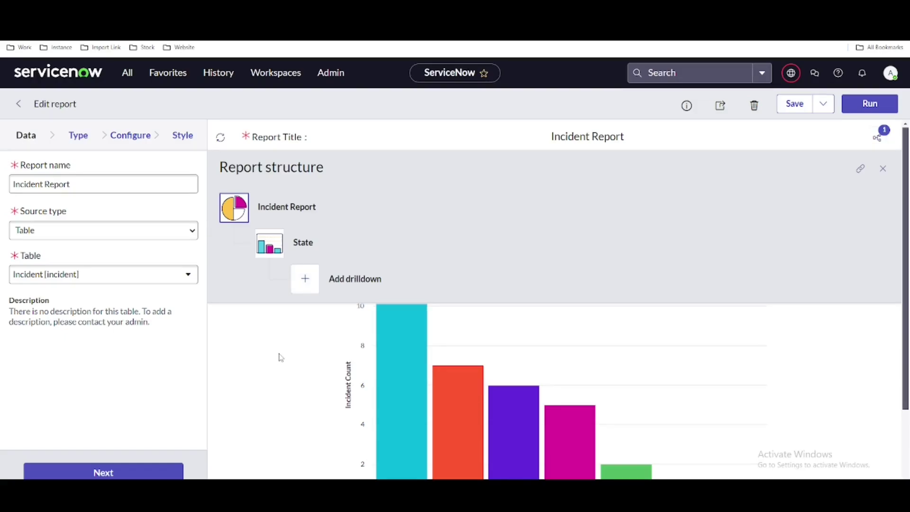
click(883, 168)
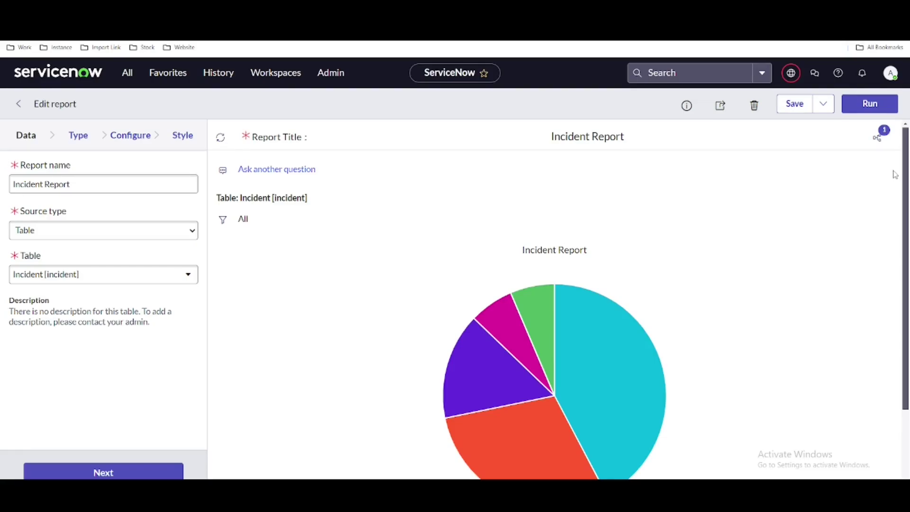
Find the list of all problems in the application navigator and open the problem whose statement is Demo 2.
click(127, 74)
text(problem)
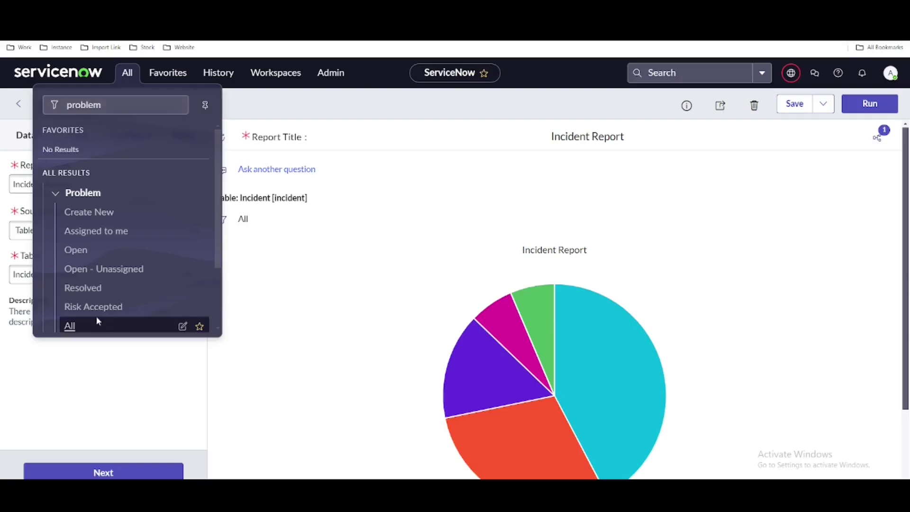
click(98, 324)
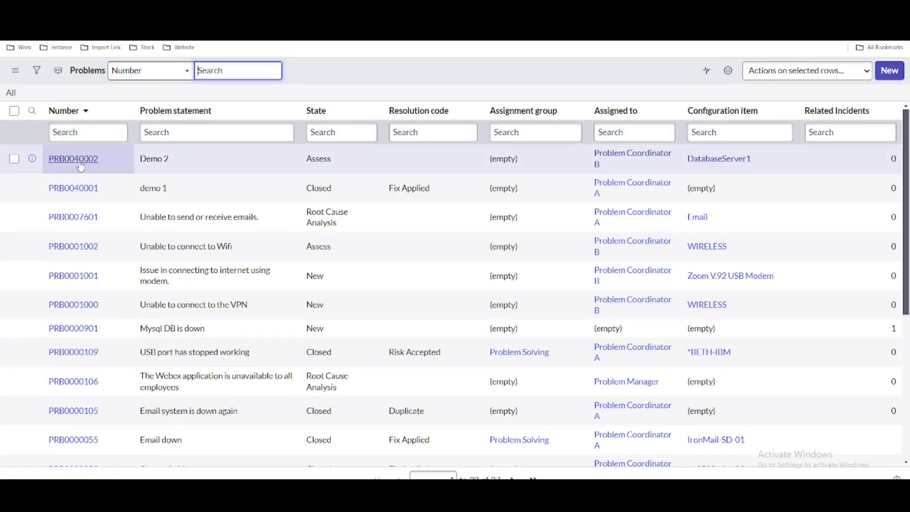
click(79, 163)
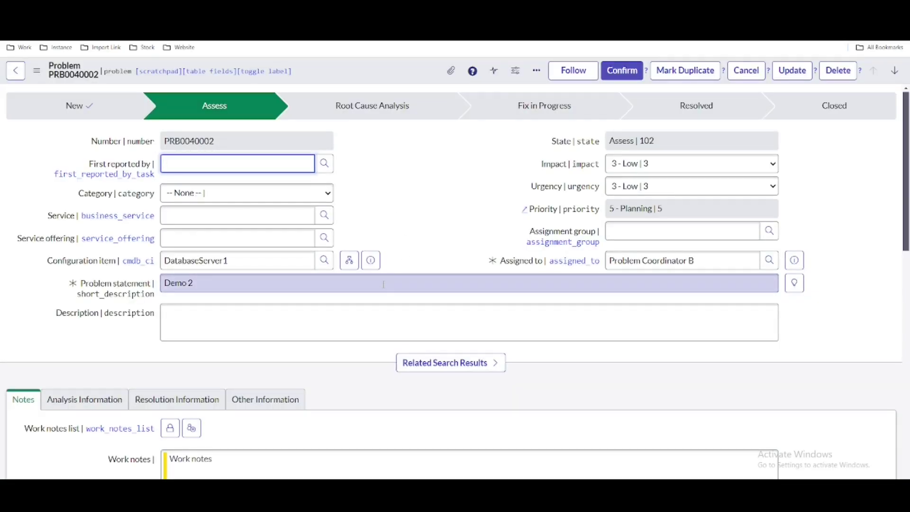
Look through the problem record's notes, activities and related records, and show its Other Information section.
scroll(383, 285, down, 2)
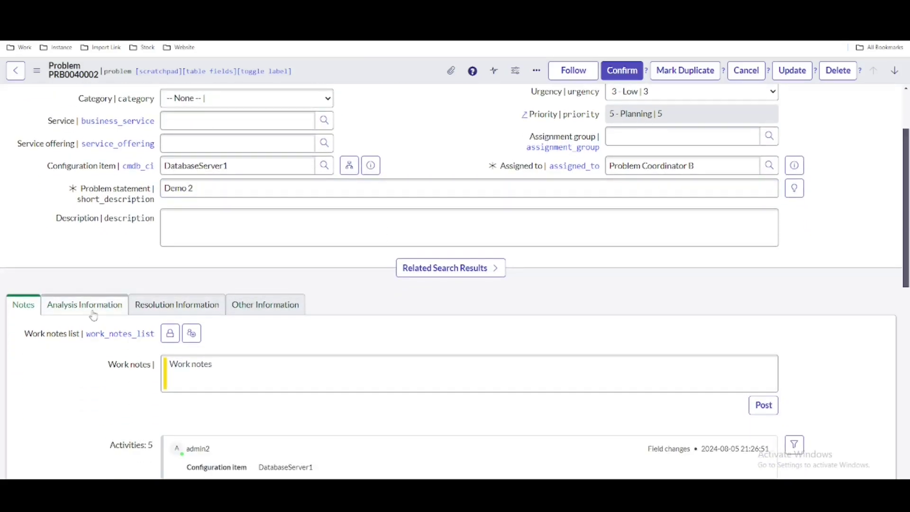
scroll(140, 358, down, 3)
scroll(138, 355, up, 1)
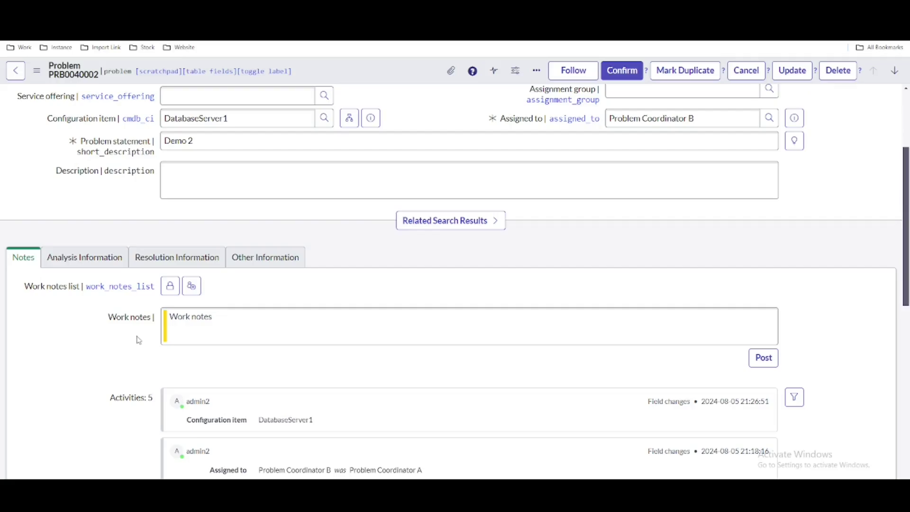
scroll(138, 339, down, 1)
scroll(126, 319, down, 5)
scroll(150, 286, up, 3)
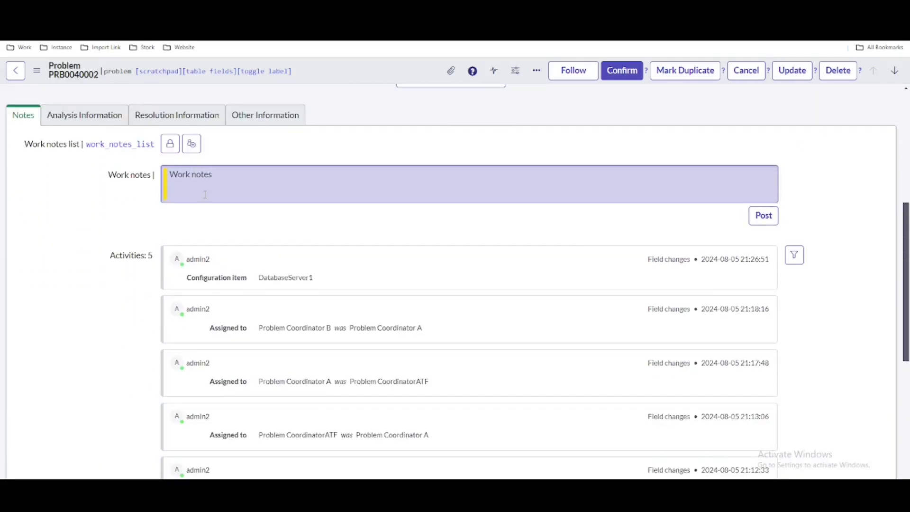
scroll(250, 246, up, 3)
click(251, 258)
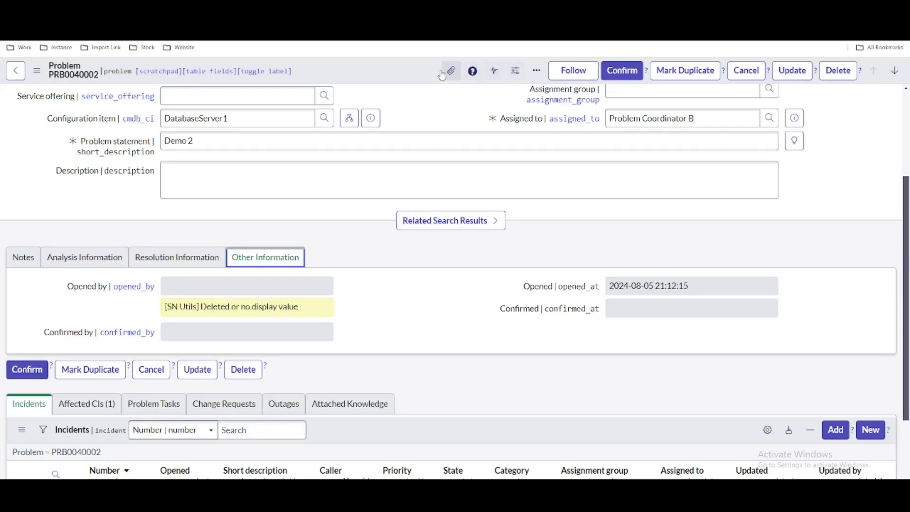
Open the Form Layout configuration for the Problem form and decline the Form Builder suggestion.
right_click(415, 70)
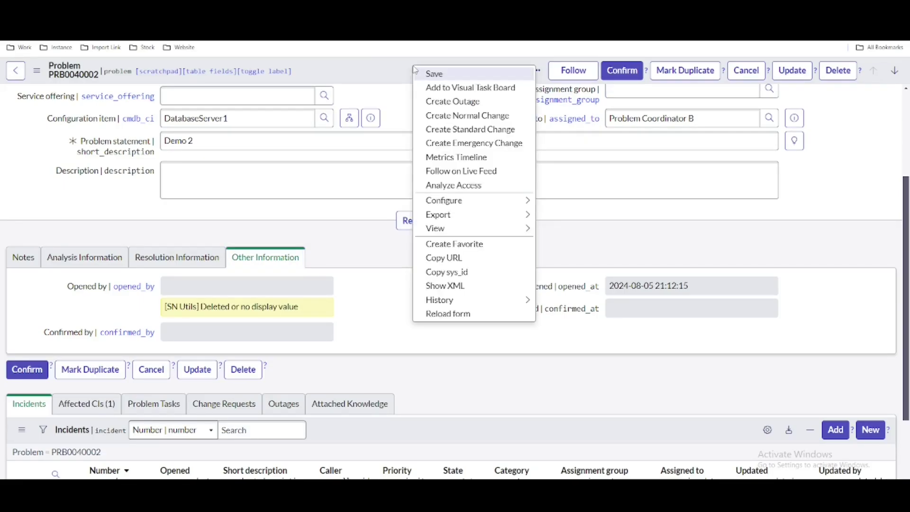
mouse_move(447, 203)
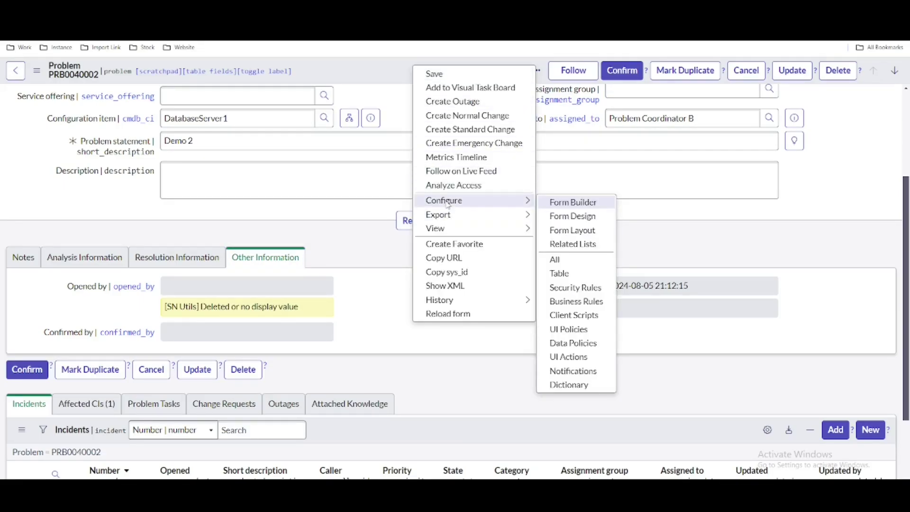
click(573, 231)
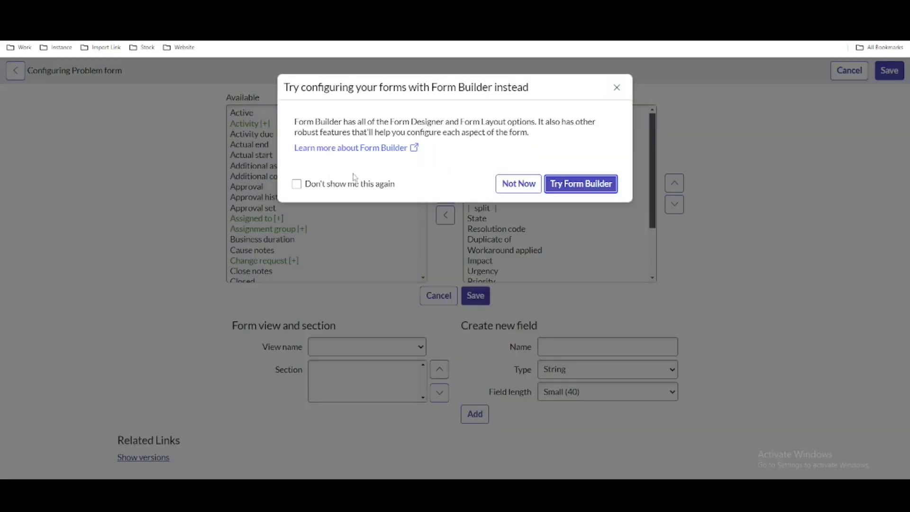
click(505, 190)
click(368, 206)
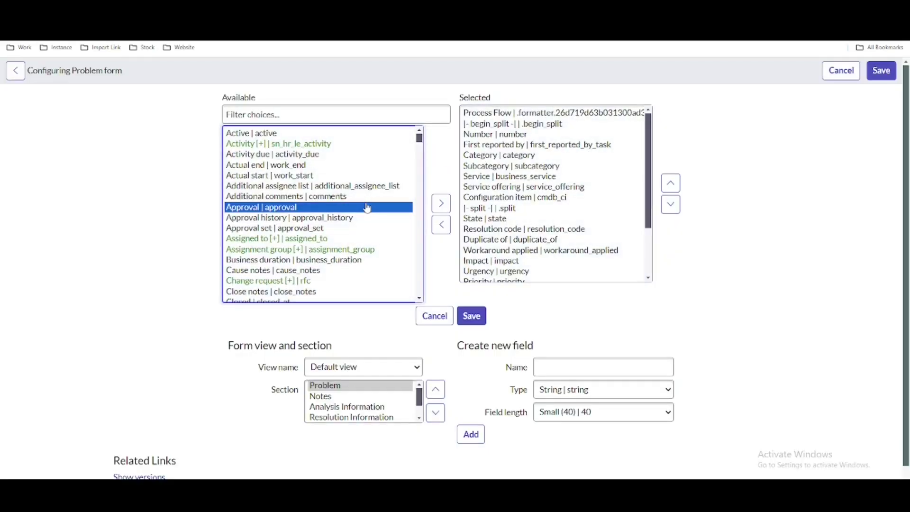
key(r)
scroll(368, 208, down, 1)
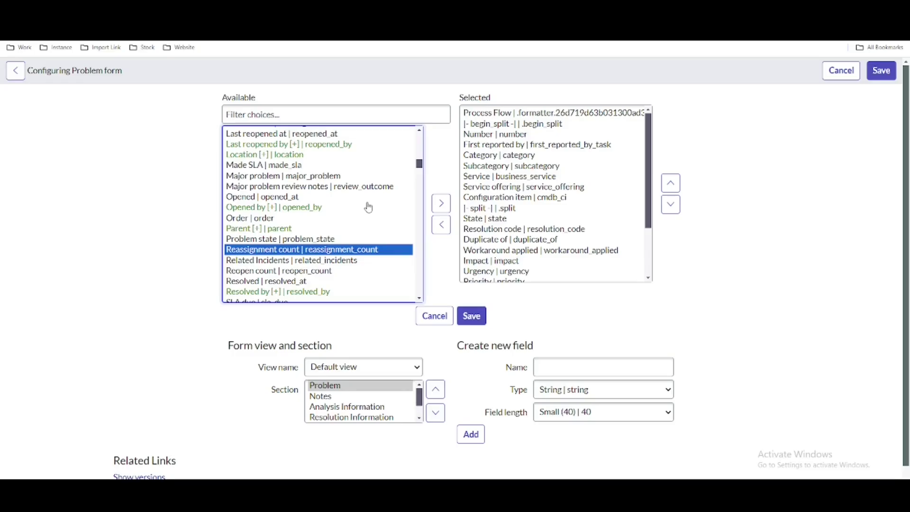
key(Down)
scroll(369, 207, down, 7)
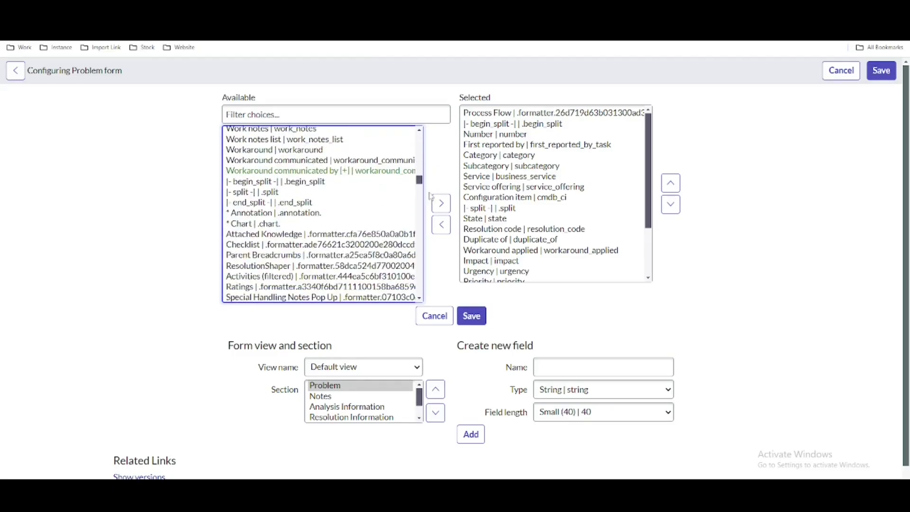
click(274, 227)
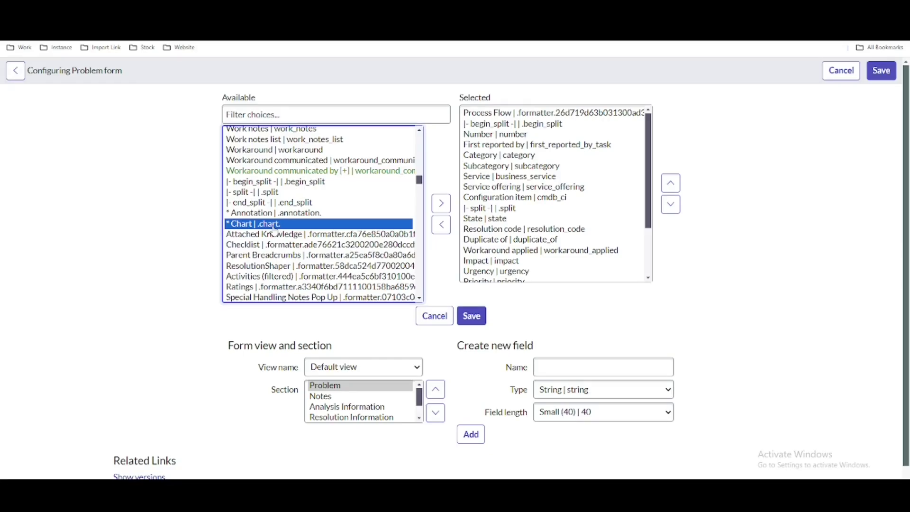
click(441, 203)
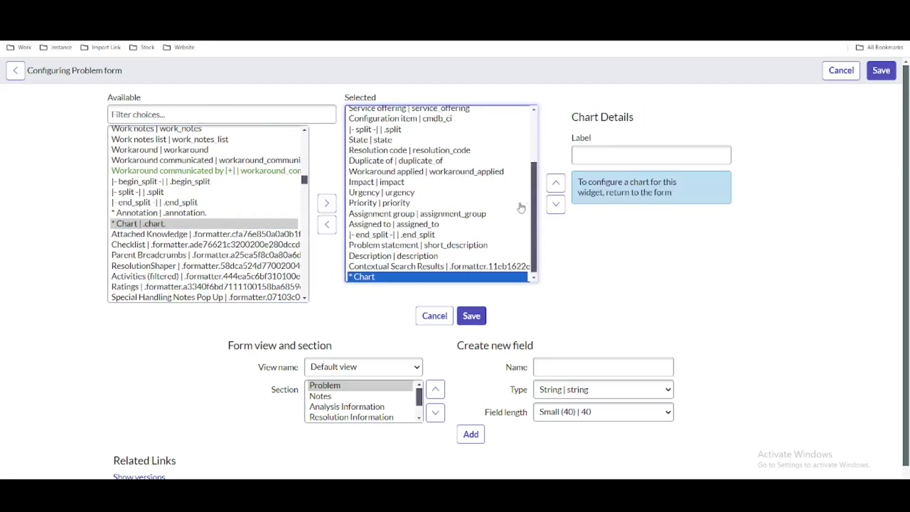
scroll(412, 223, down, 1)
click(332, 215)
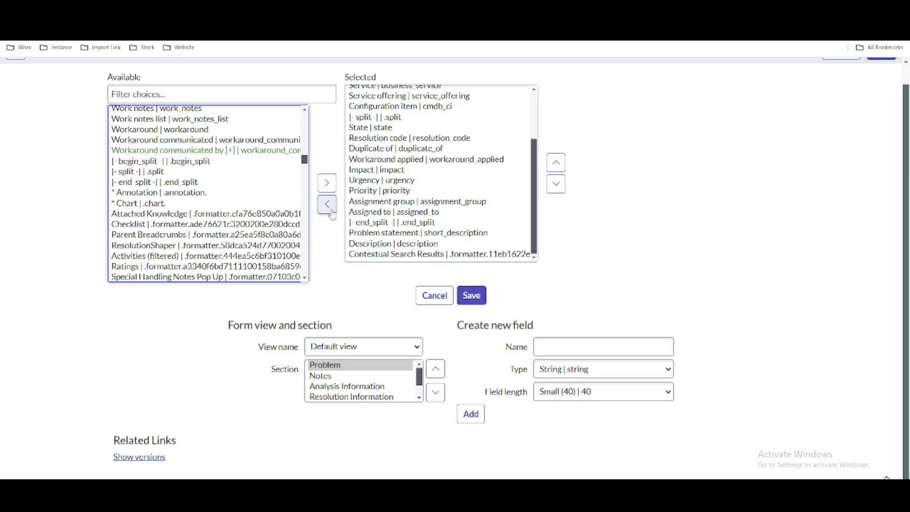
Switch to the Other Information section without saving the Problem section, add a Chart element to it, and save the form layout.
scroll(374, 391, down, 2)
click(358, 390)
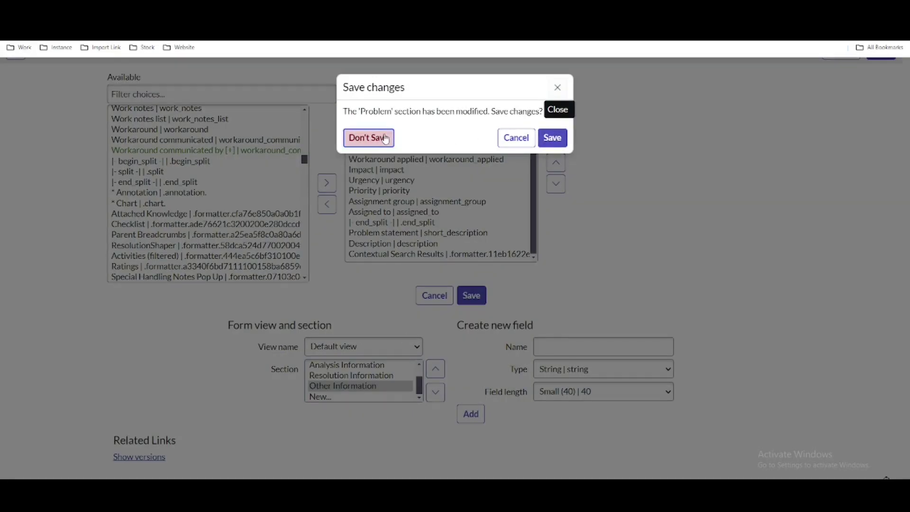
click(369, 138)
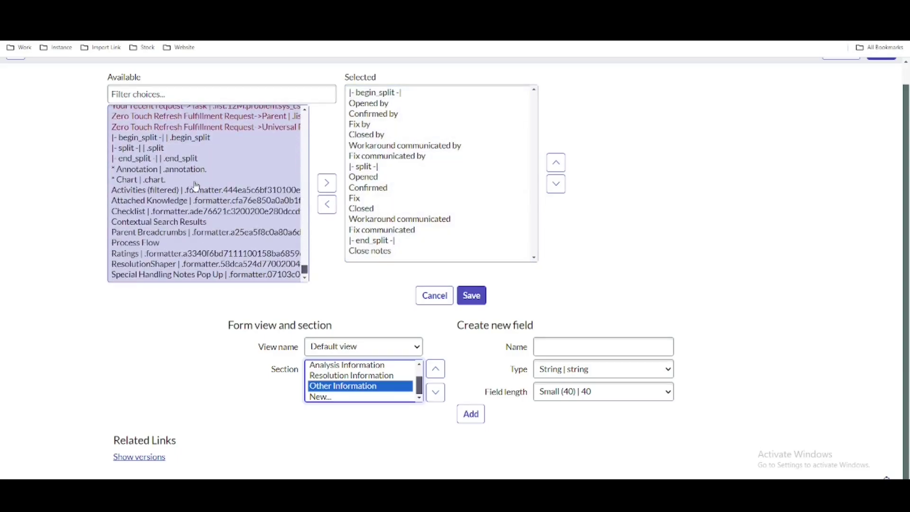
click(163, 183)
click(326, 184)
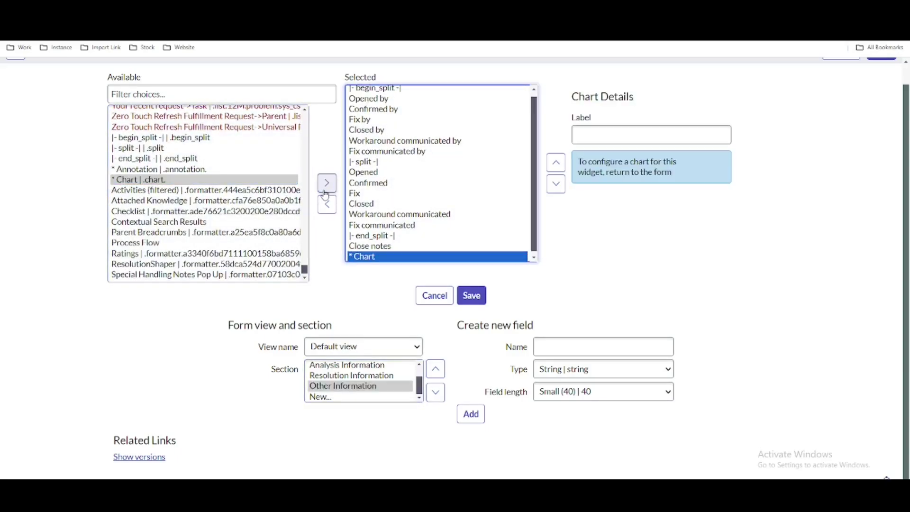
click(474, 301)
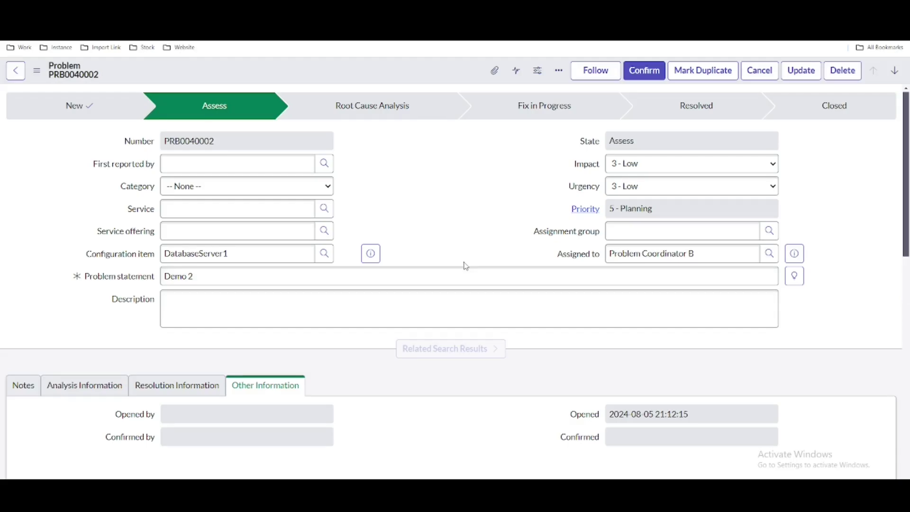
Open the configuration of the new chart in the problem's Other Information section and set its report to Incident Report.
scroll(466, 266, down, 2)
scroll(465, 265, down, 4)
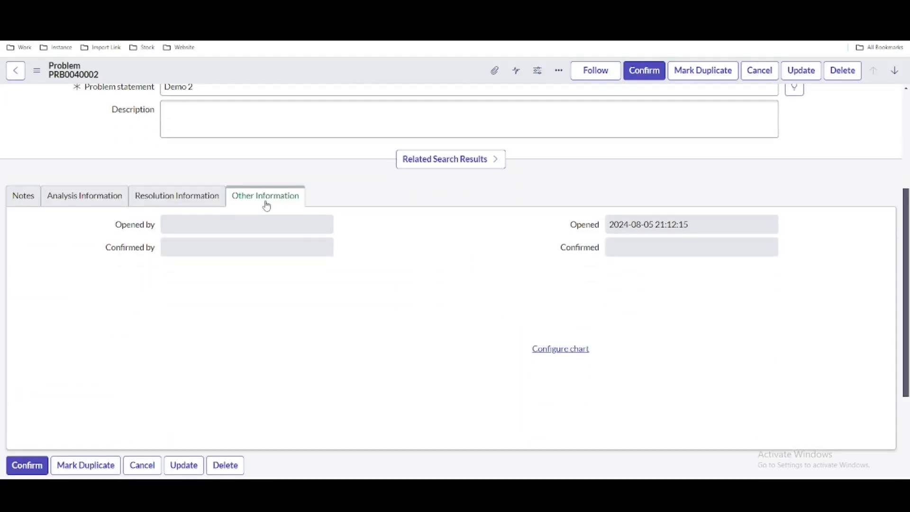
double_click(562, 367)
click(553, 382)
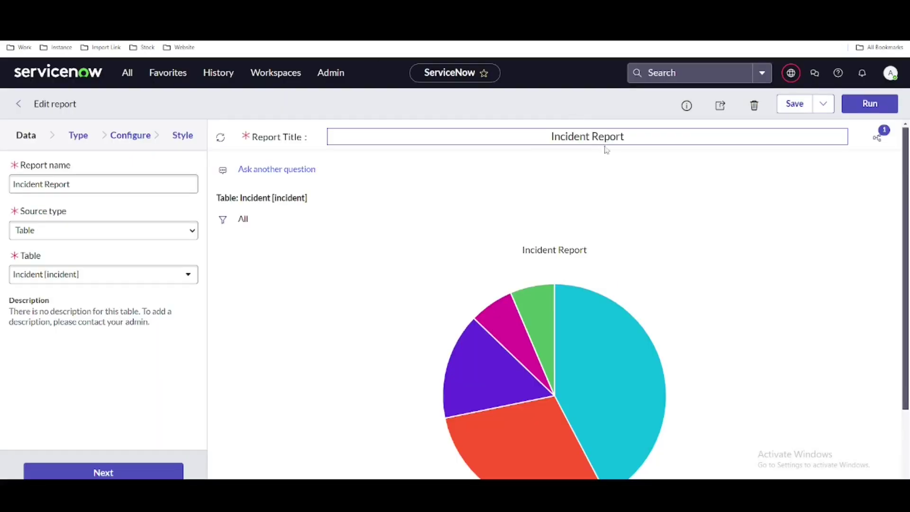
drag(624, 136, 541, 135)
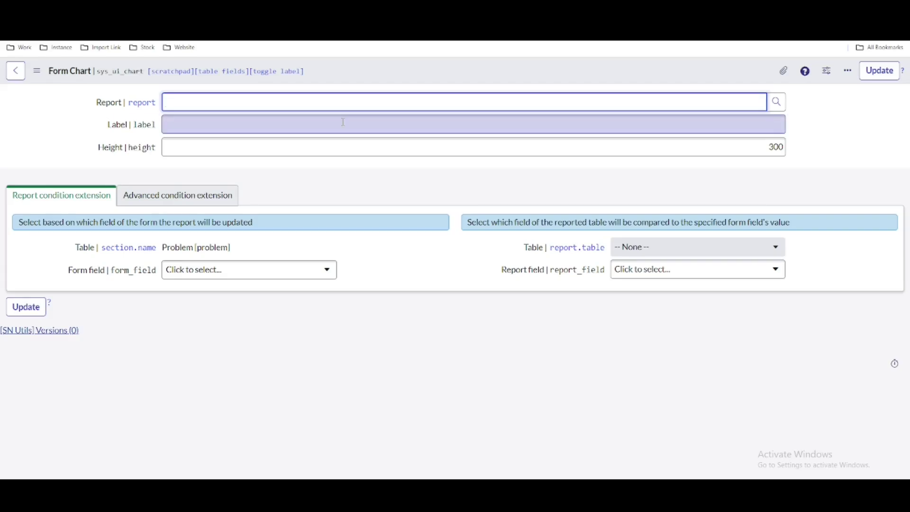
text(Incident Report)
click(321, 119)
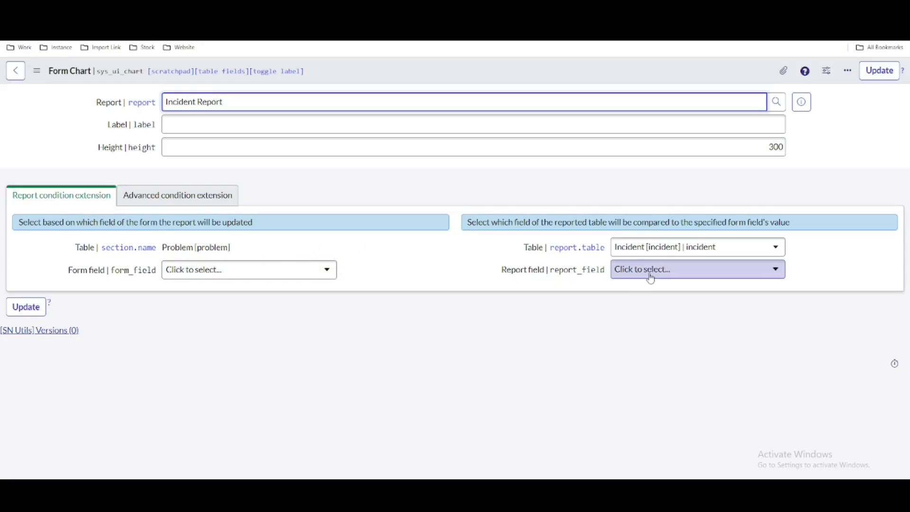
Check the form chart's advanced condition extension, return to the report condition extension, and update the form chart.
click(139, 200)
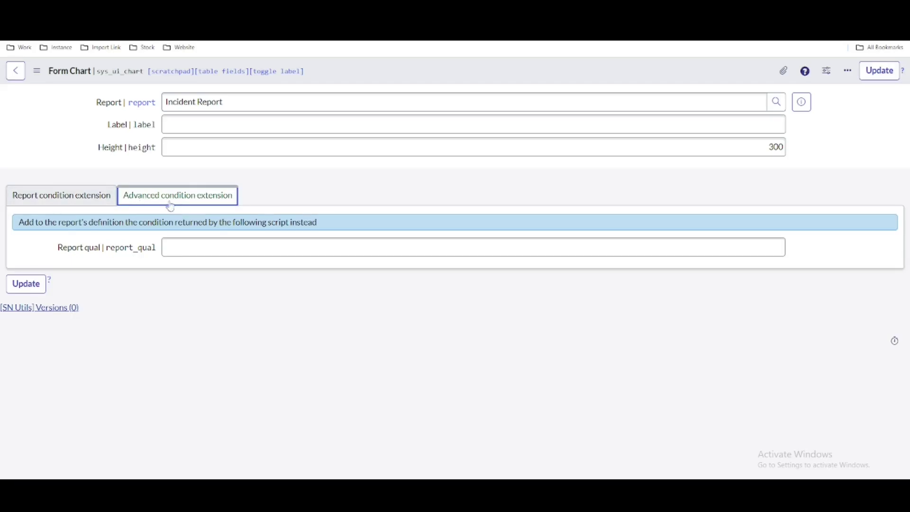
click(59, 201)
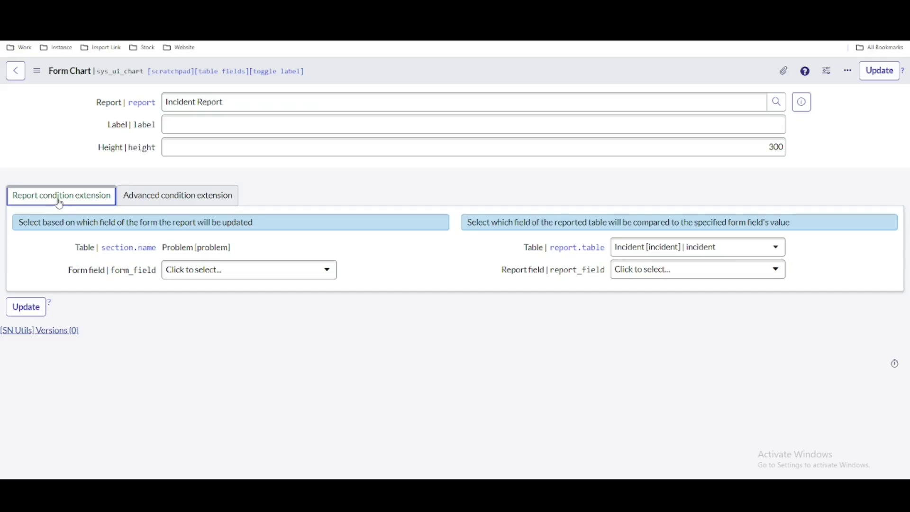
click(871, 72)
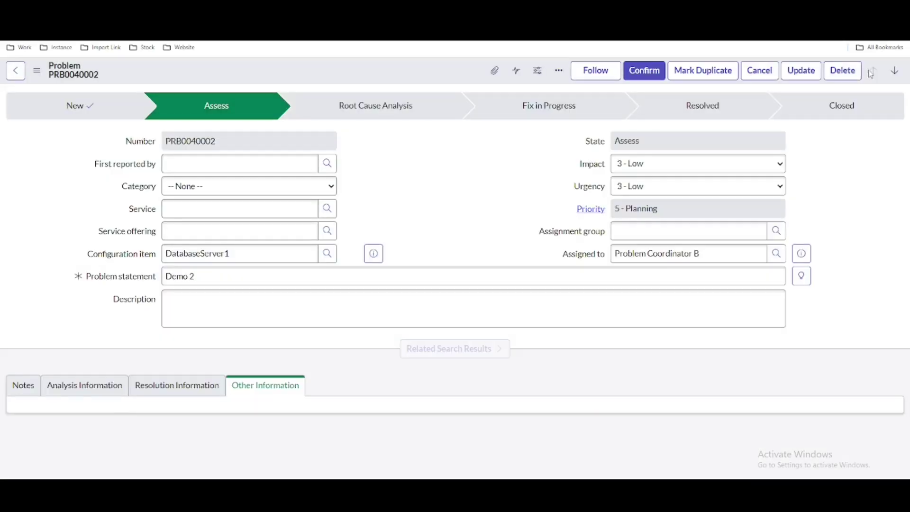
Examine the Incident Report pie in the problem's Other Information section and compare it with the original report.
scroll(503, 251, down, 3)
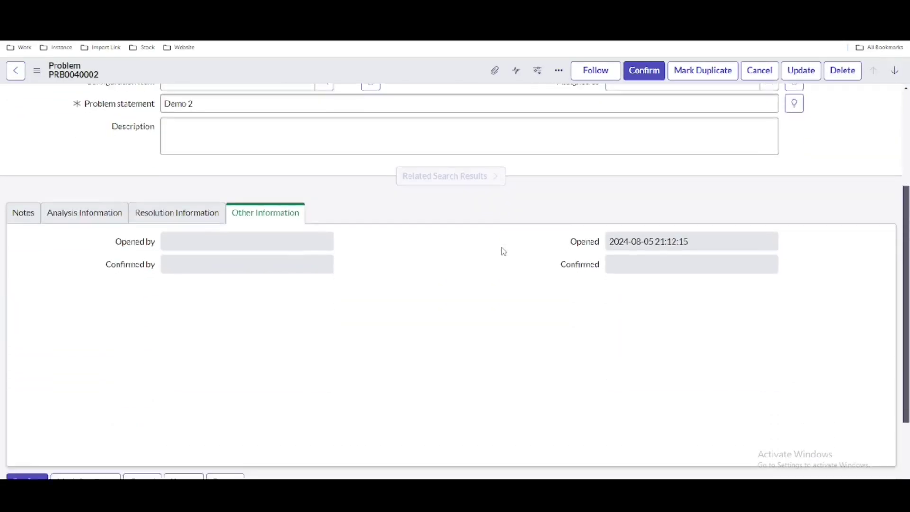
scroll(503, 251, down, 3)
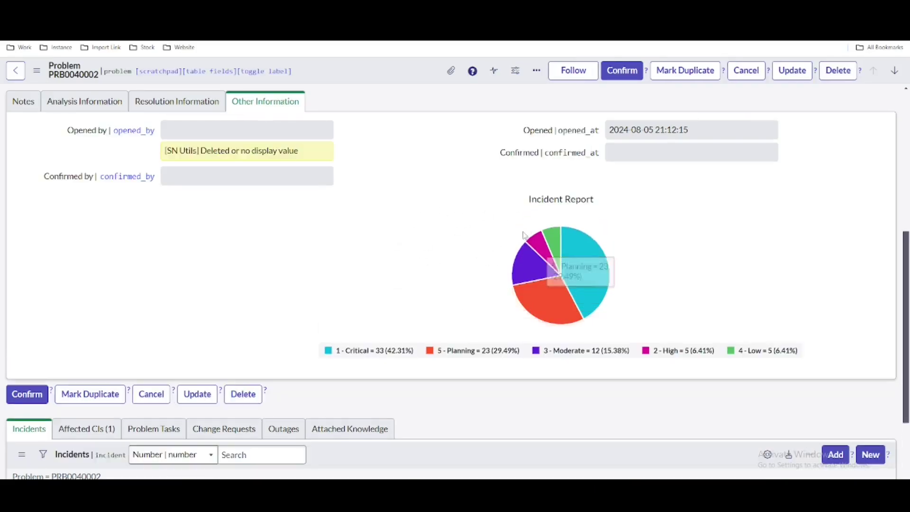
mouse_move(569, 246)
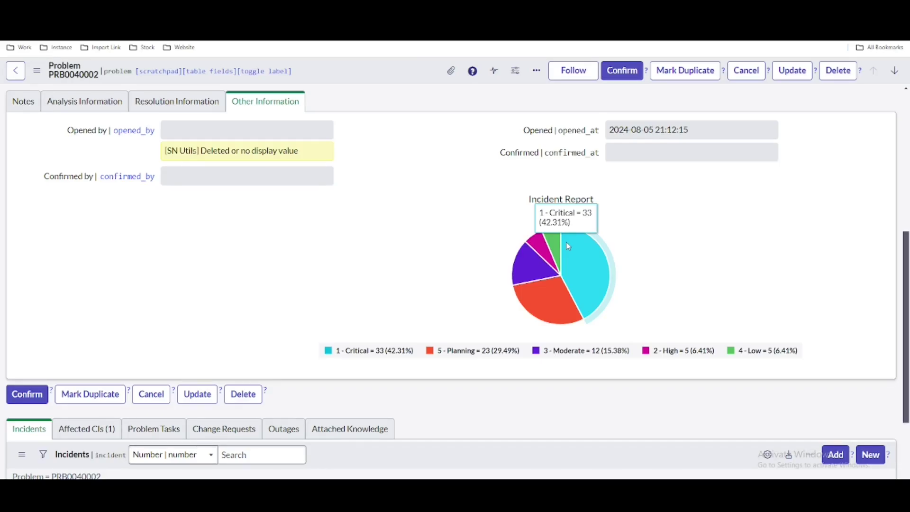
key(ctrl+Tab)
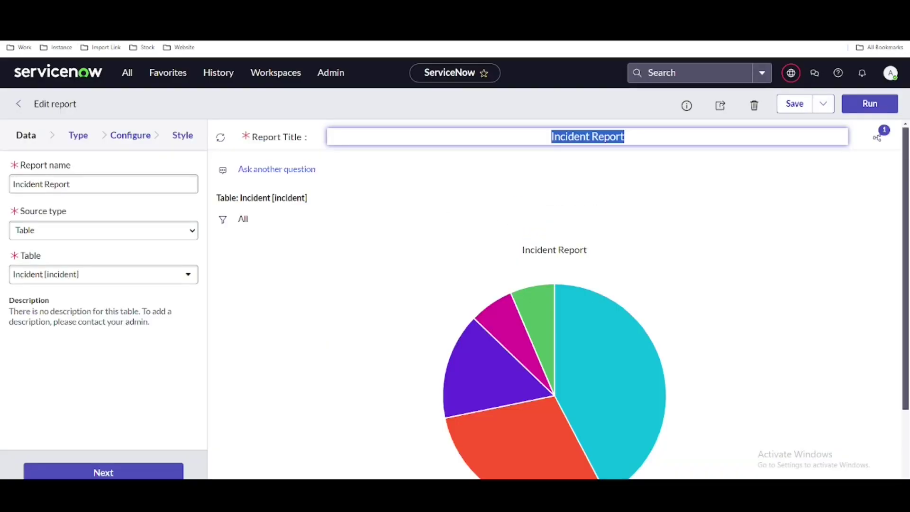
key(ctrl+shift+Tab)
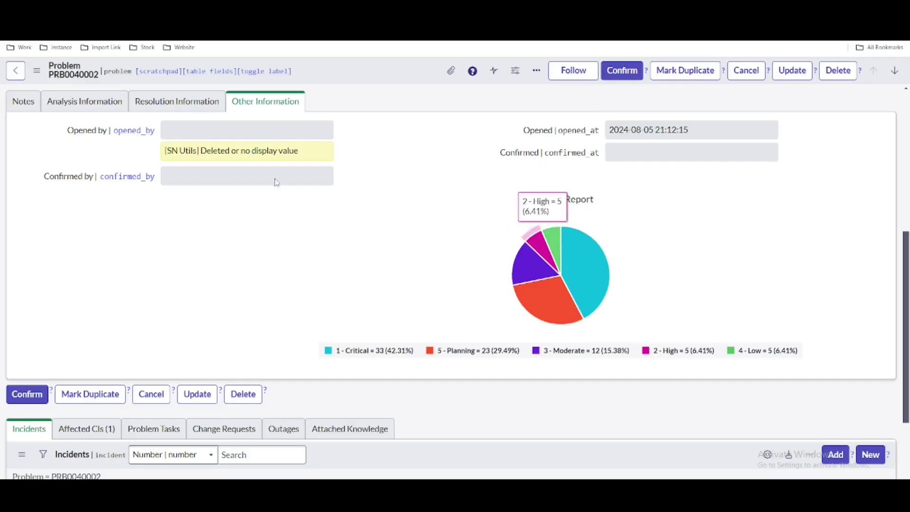
key(ctrl+Tab)
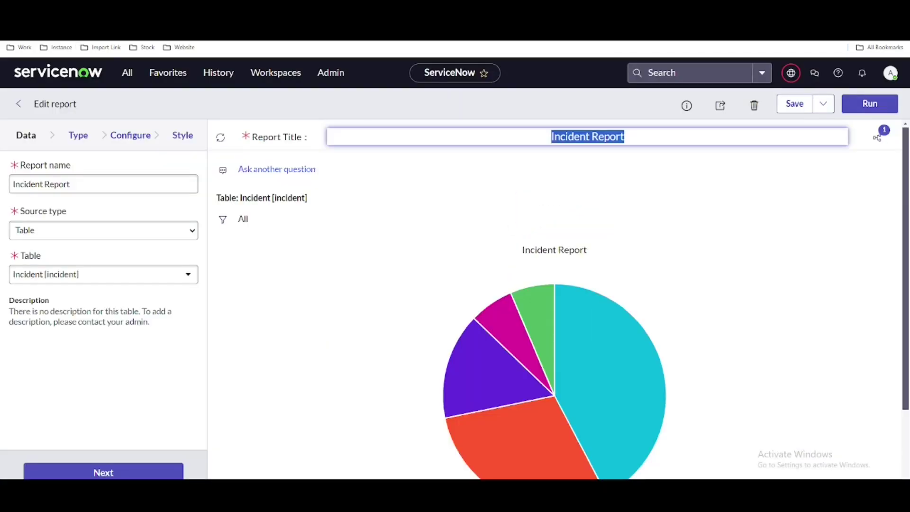
key(ctrl+shift+Tab)
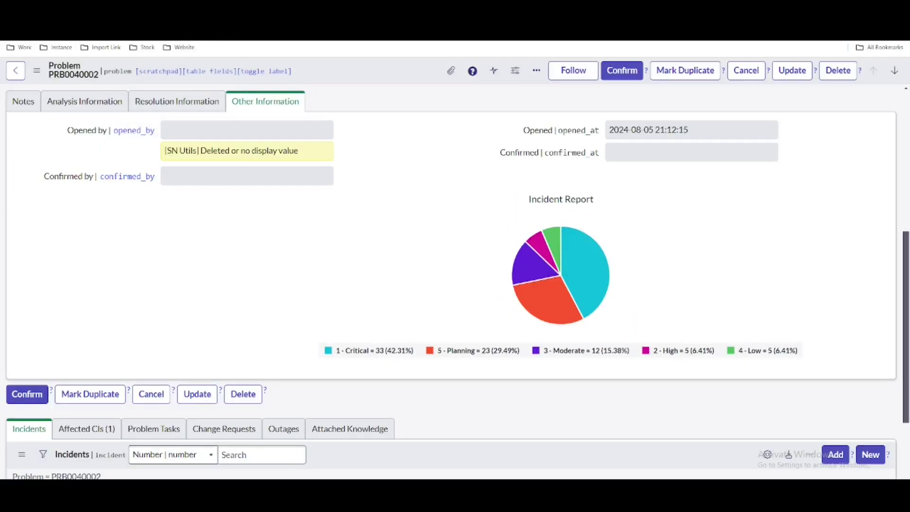
Go to the instance's /sp portal and open its home page in the Service Portal Designer from the Knowledge Base widget.
text(sp)
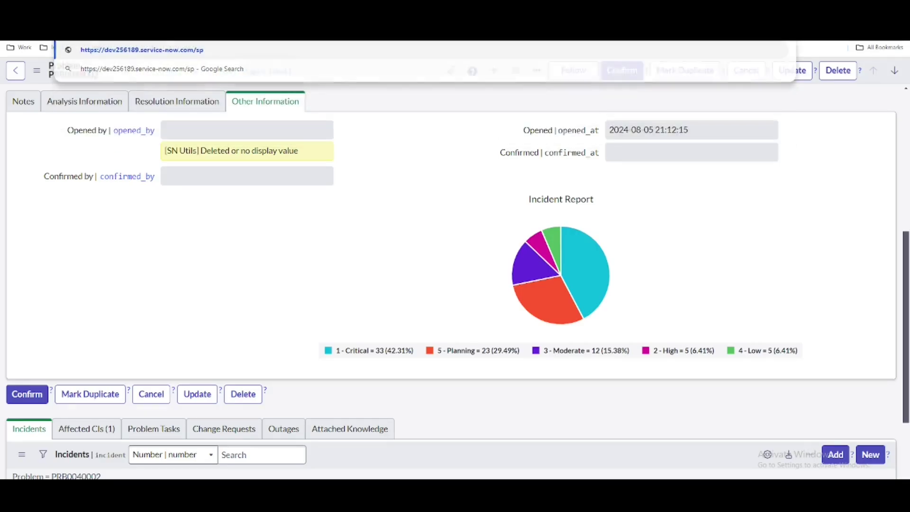
key(Return)
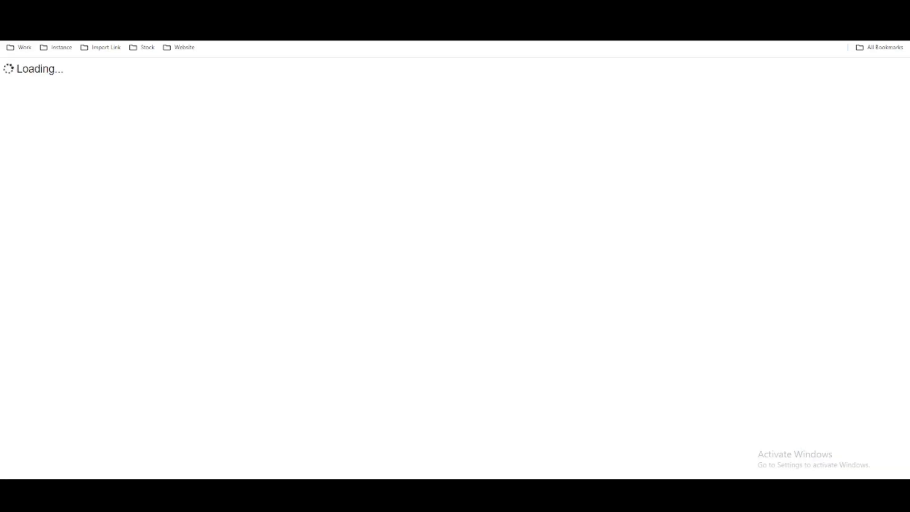
scroll(546, 184, down, 3)
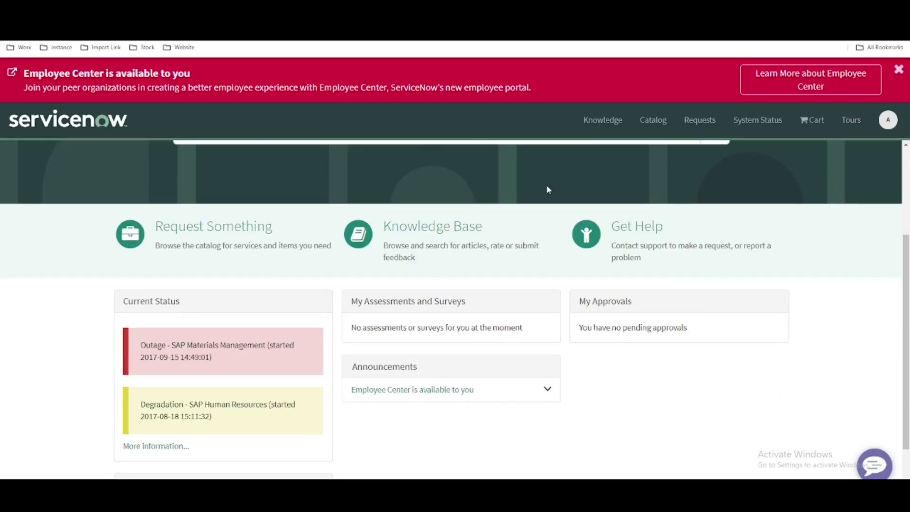
scroll(547, 189, down, 1)
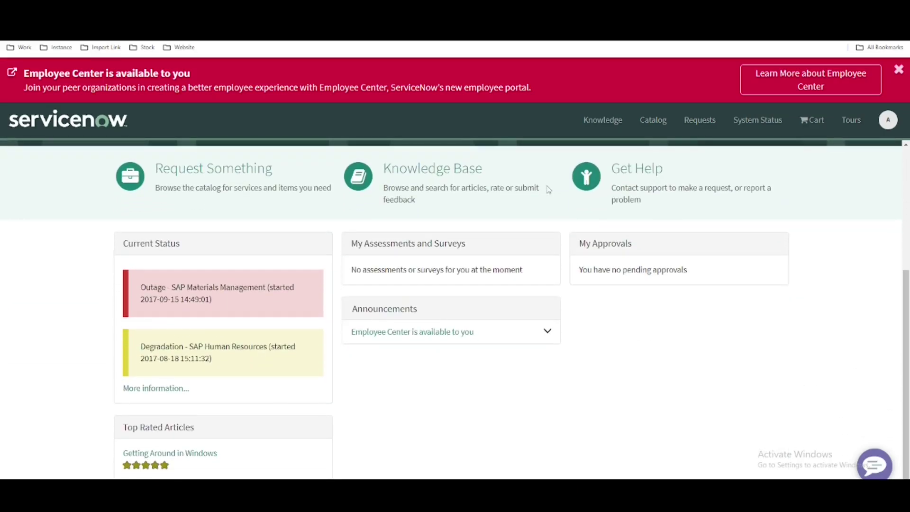
ctrl+right_click(477, 213)
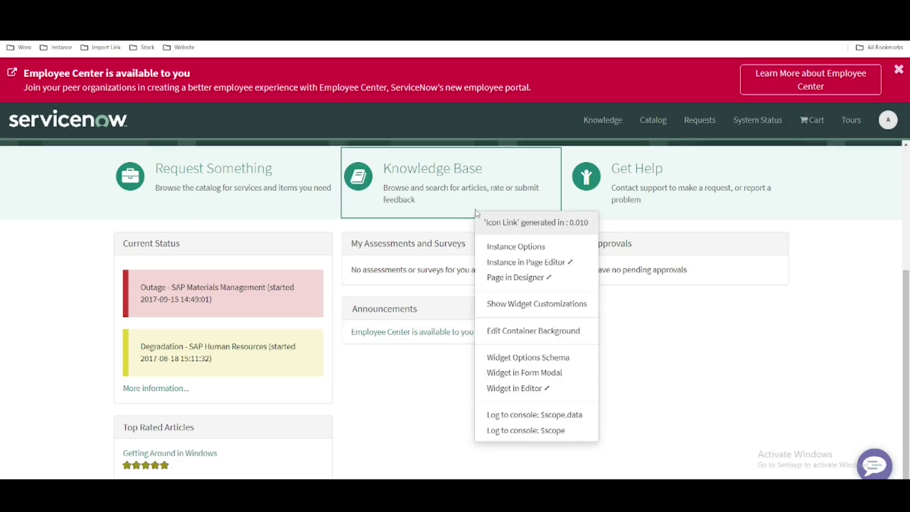
click(514, 284)
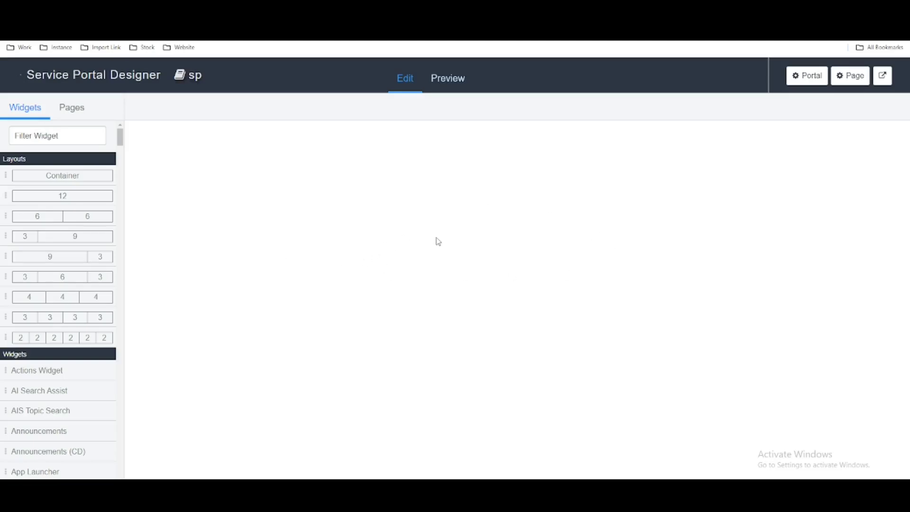
Find the Report widget and add it below Announcements in the middle column of the portal home page.
click(464, 233)
scroll(464, 232, down, 2)
scroll(464, 232, down, 1)
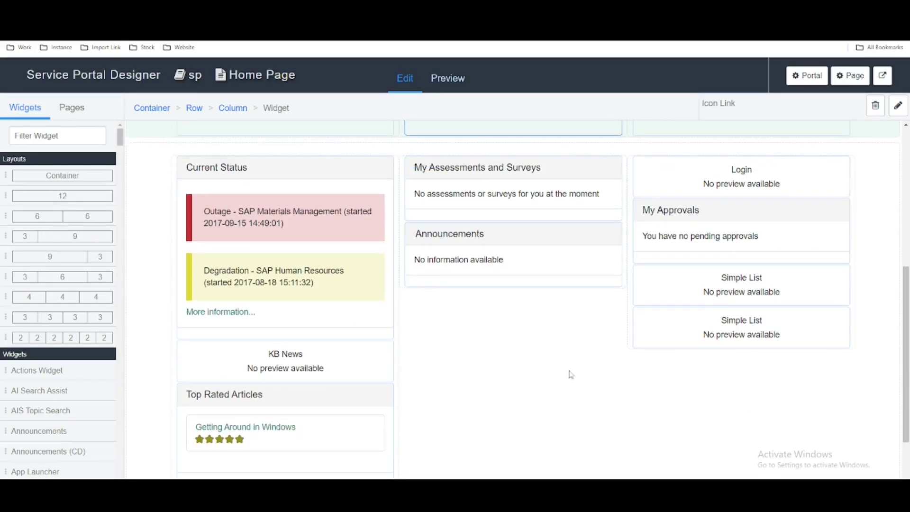
click(58, 136)
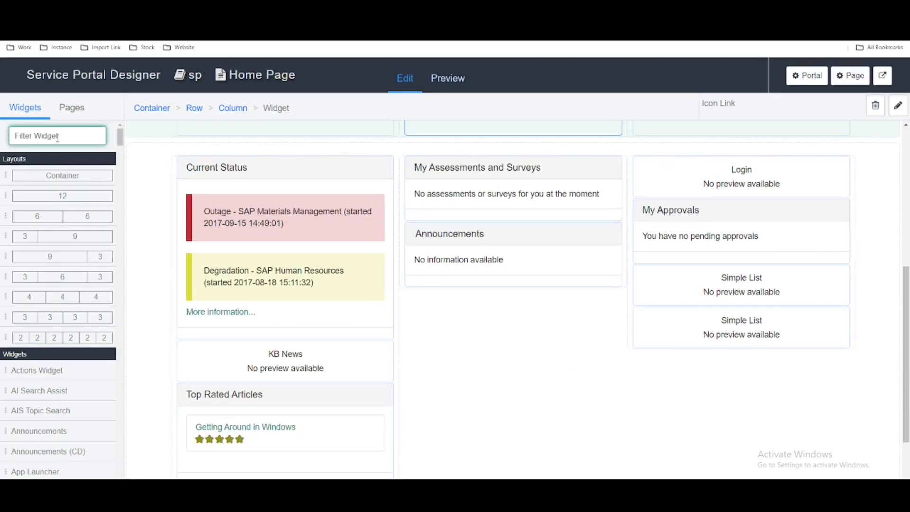
text(repo)
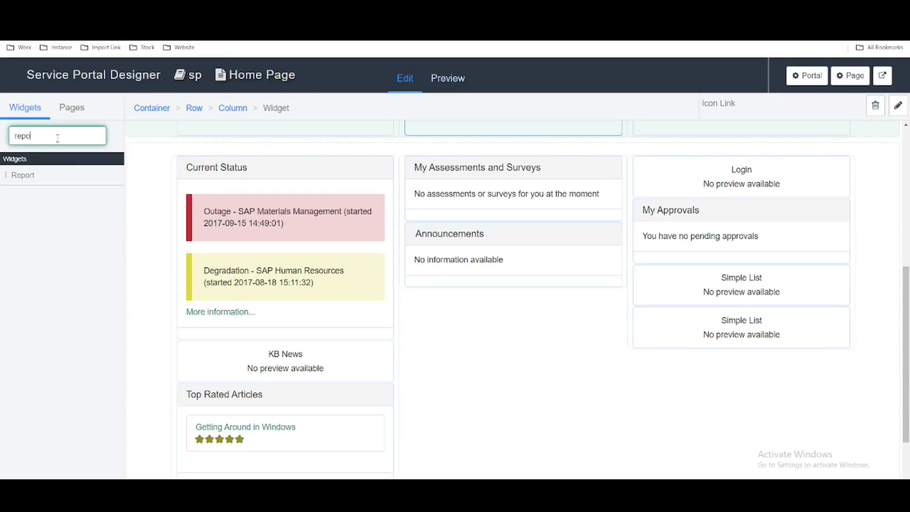
drag(34, 176, 487, 330)
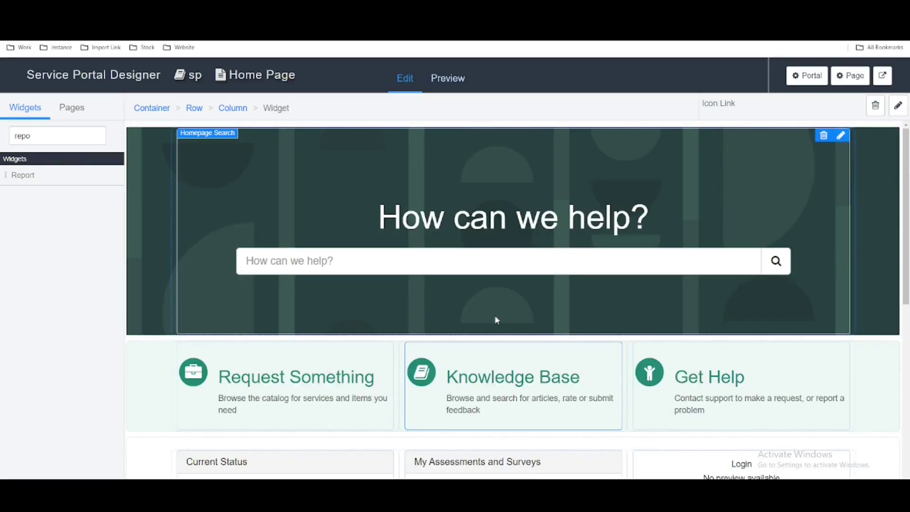
scroll(496, 319, down, 6)
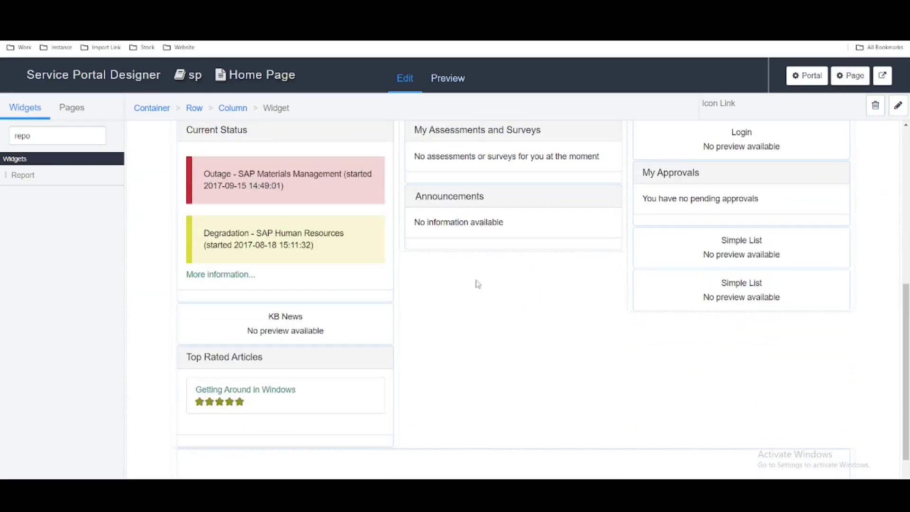
scroll(477, 283, up, 6)
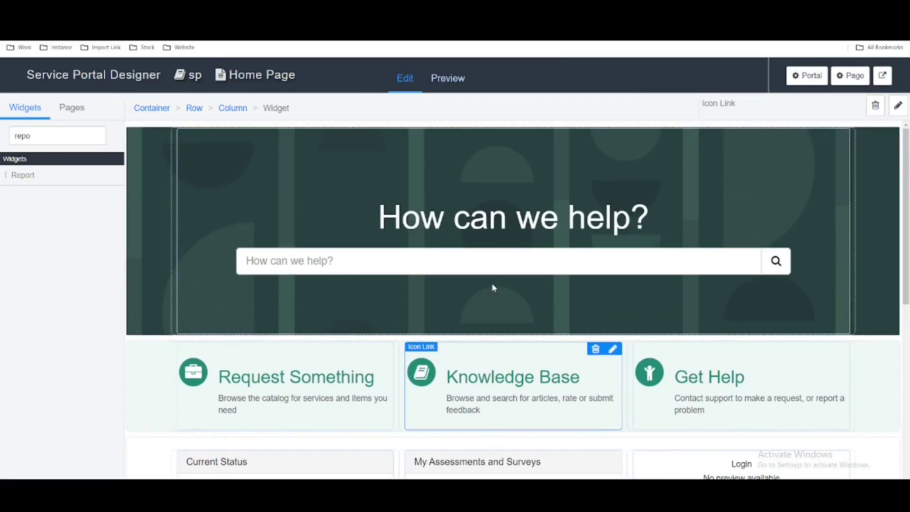
scroll(492, 284, down, 6)
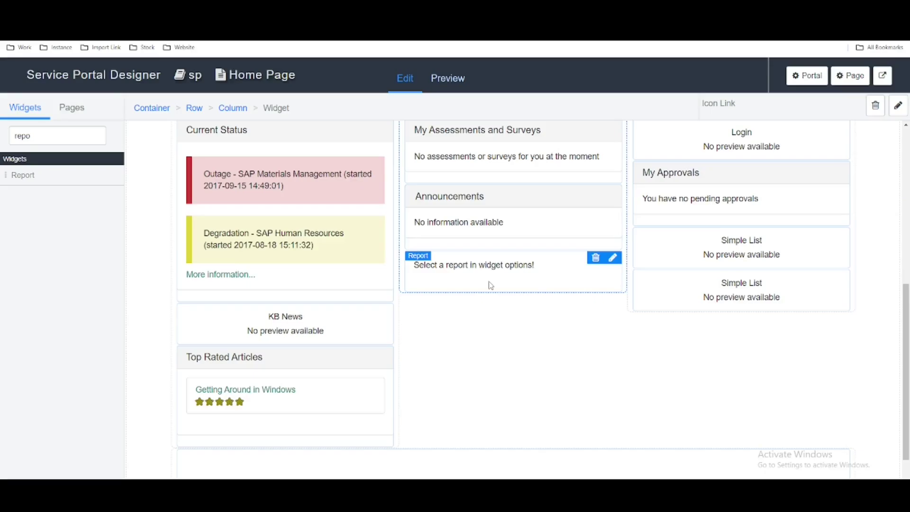
Set the new Report widget's report to Incident Report and save the widget options.
click(614, 258)
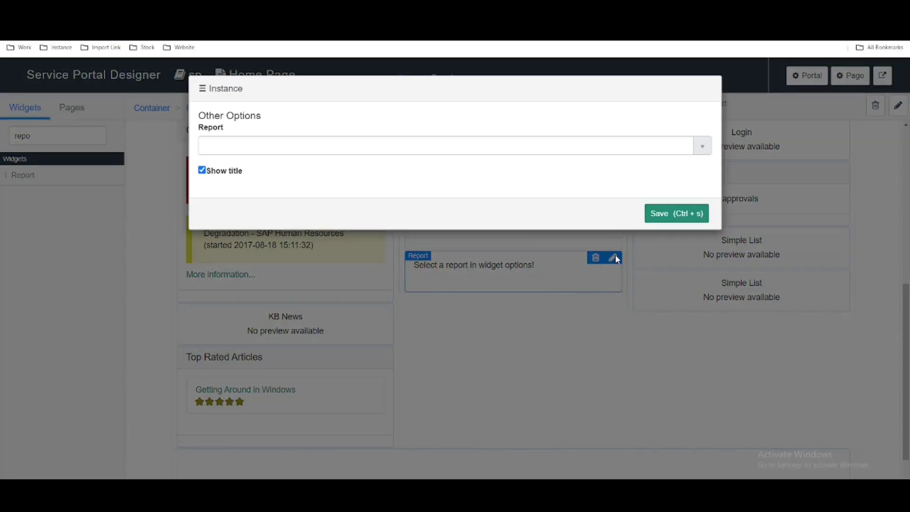
click(379, 151)
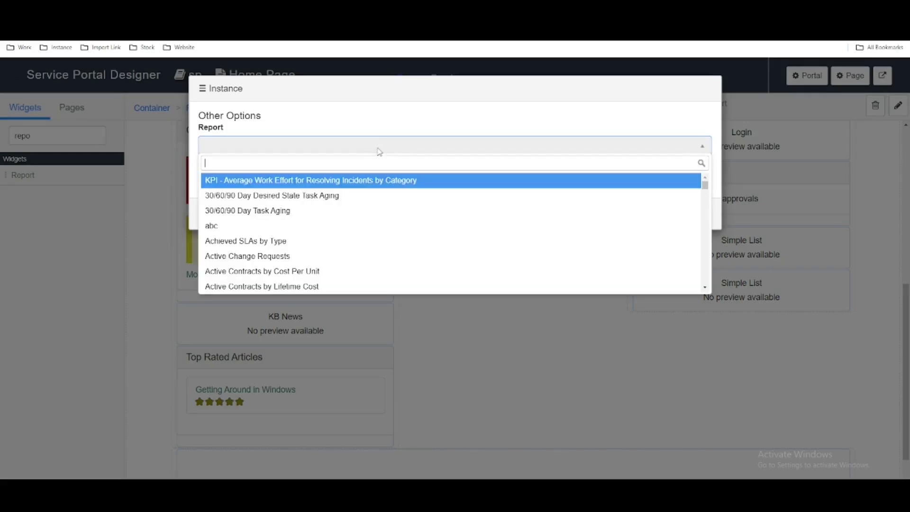
text(Incident Report)
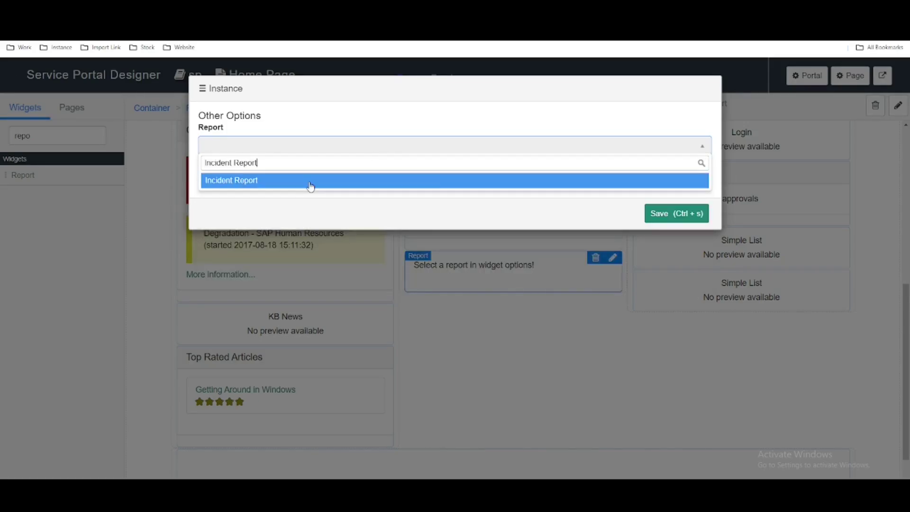
click(308, 183)
click(696, 215)
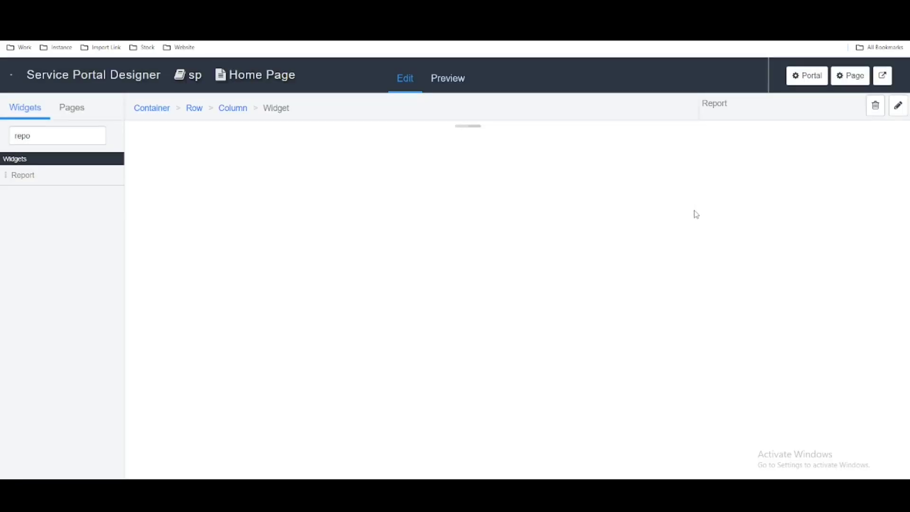
Check the Incident Report widget in the designer, then reload the live portal home page and examine it there.
scroll(694, 211, down, 2)
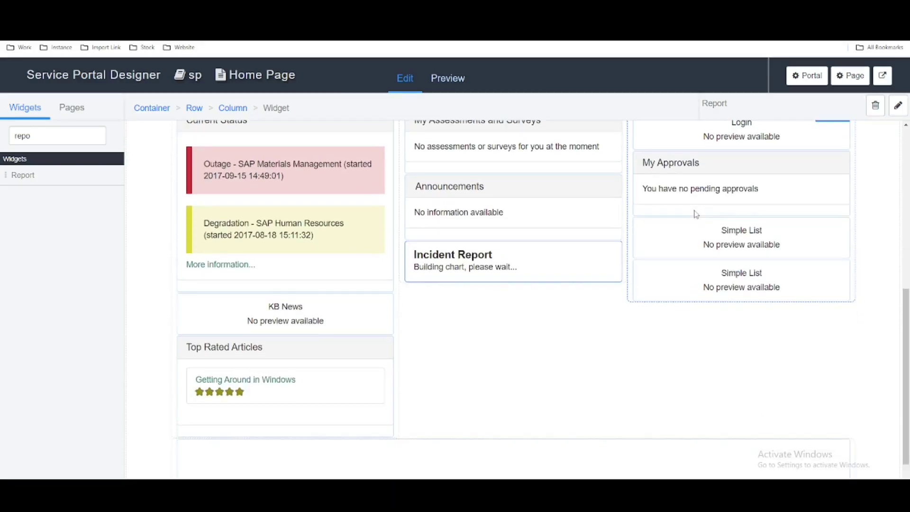
scroll(520, 291, down, 3)
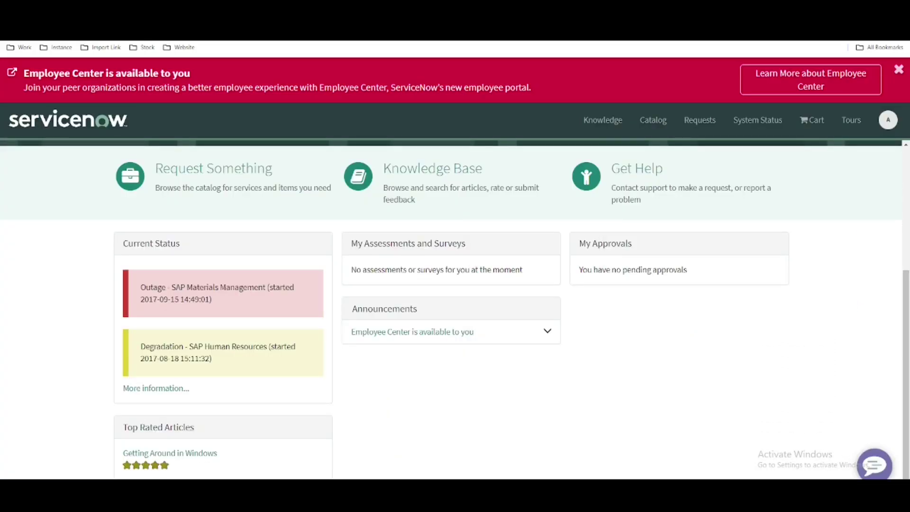
key(F5)
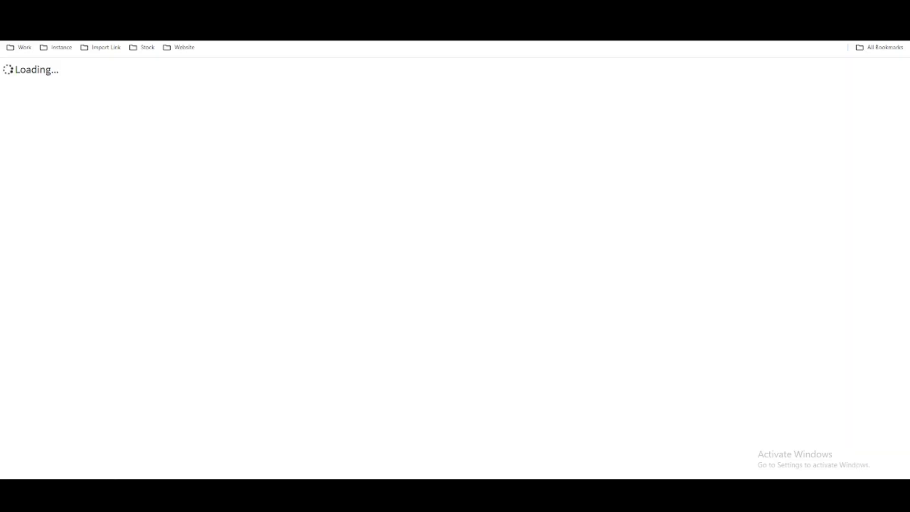
scroll(489, 249, down, 9)
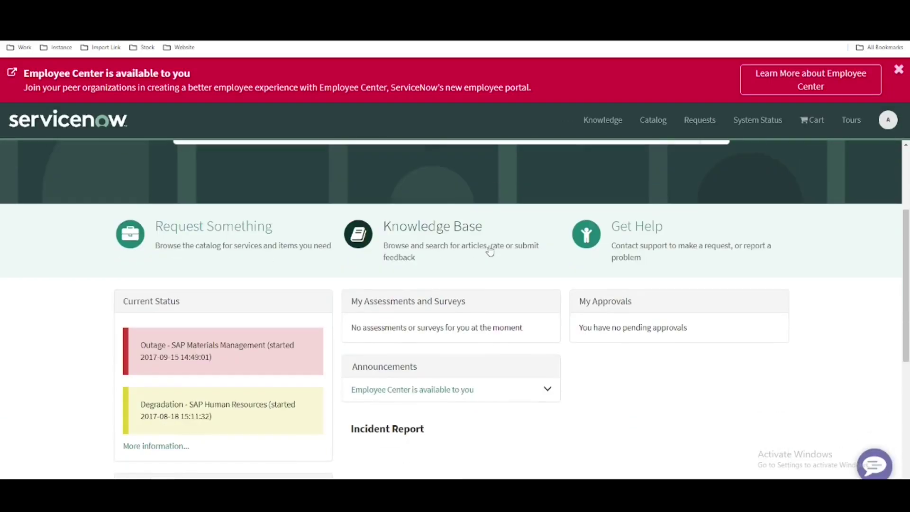
scroll(583, 271, up, 3)
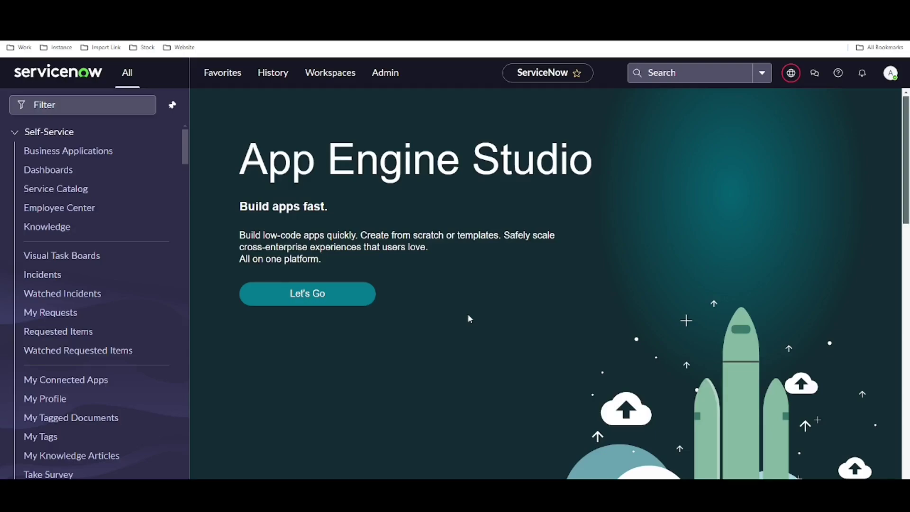
Go to the instance's View / Run reports list and open the My team task report.
click(100, 108)
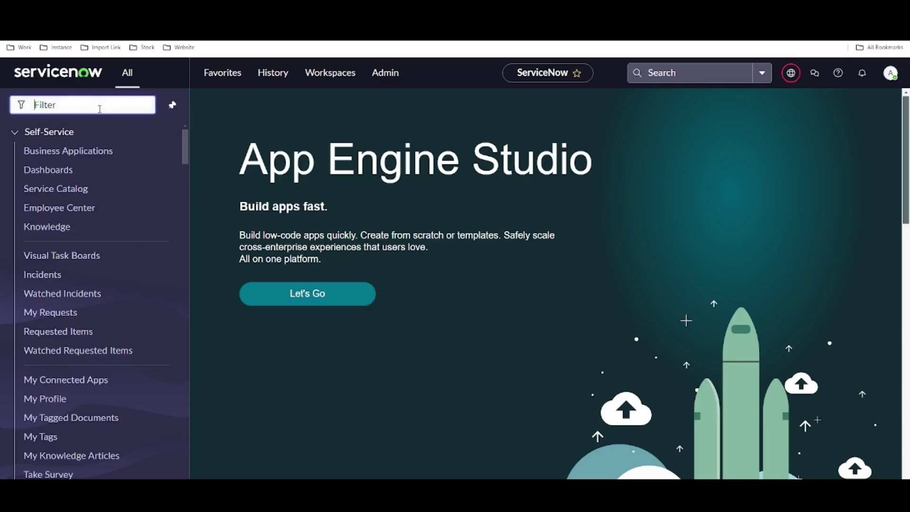
text(report)
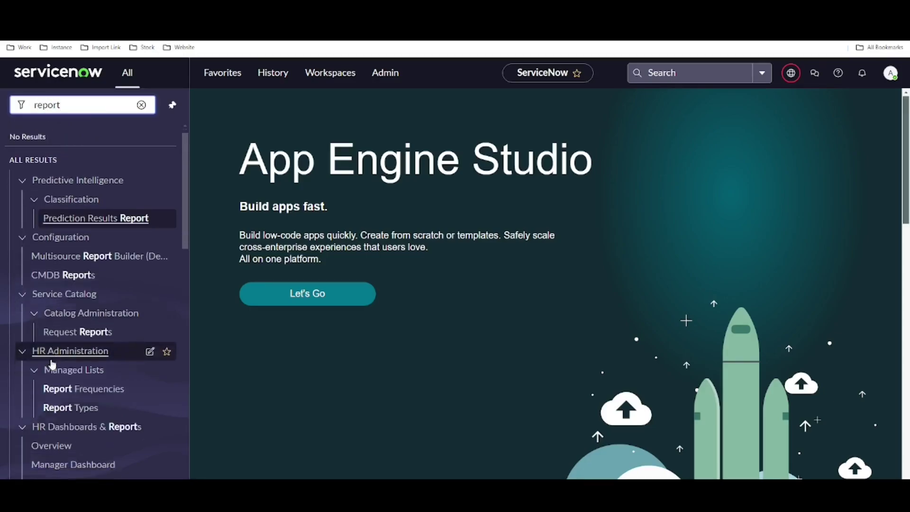
scroll(52, 364, down, 7)
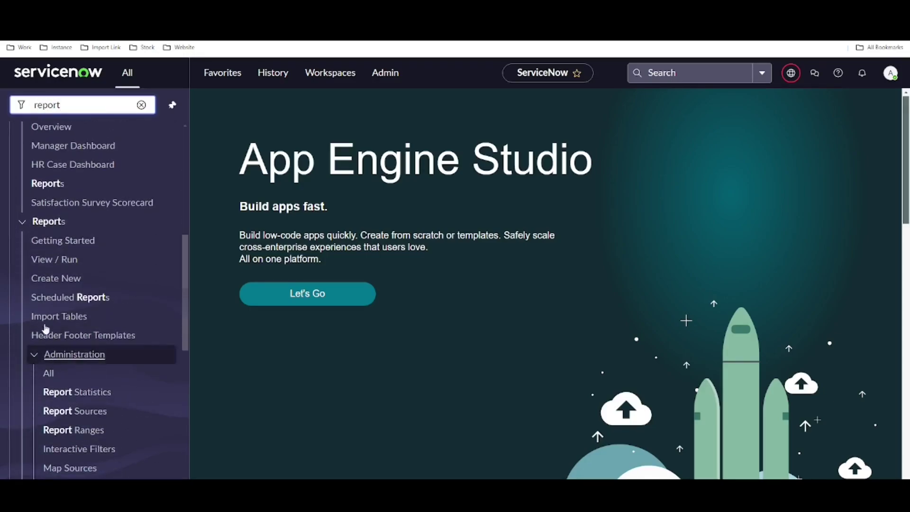
click(60, 267)
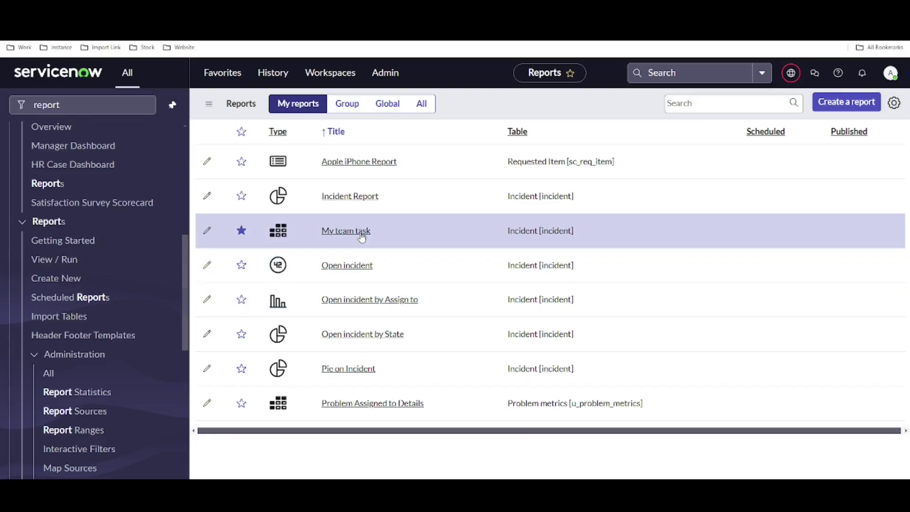
click(361, 233)
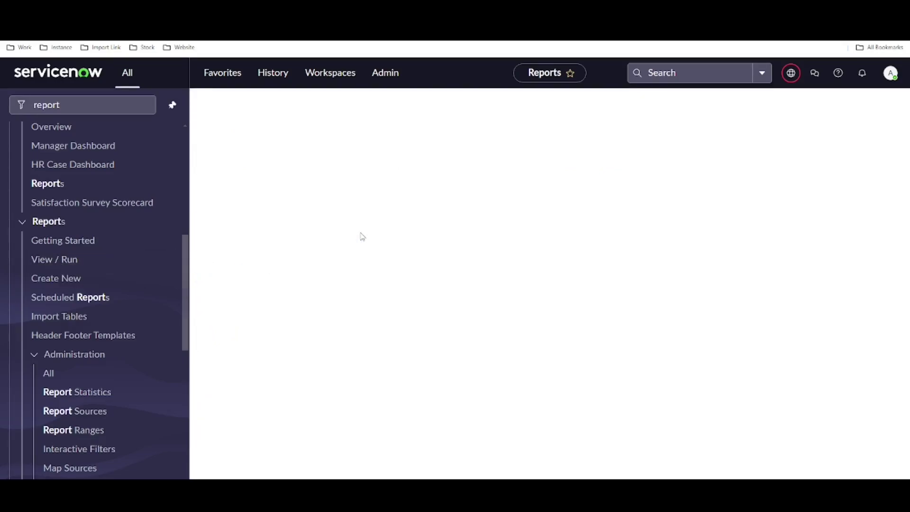
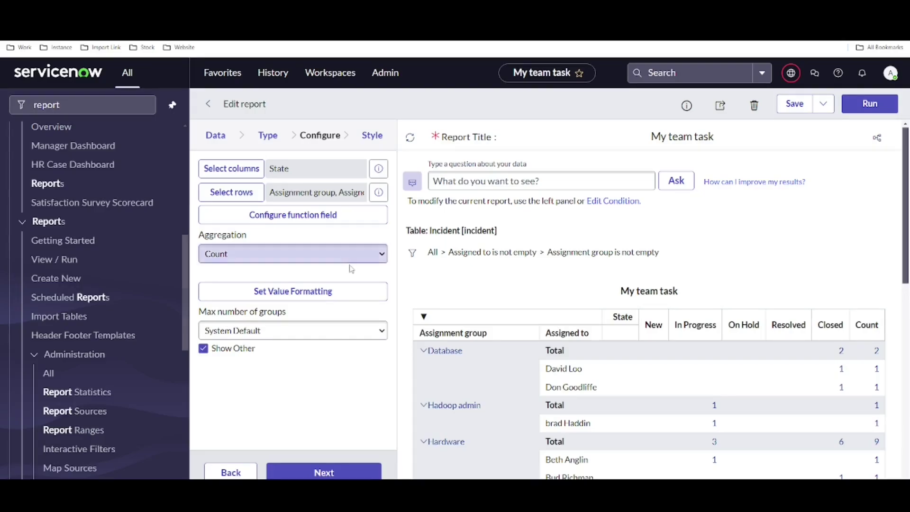
Create an email schedule for the My team task report that runs monthly, with the run time's hour set to 12.
click(725, 113)
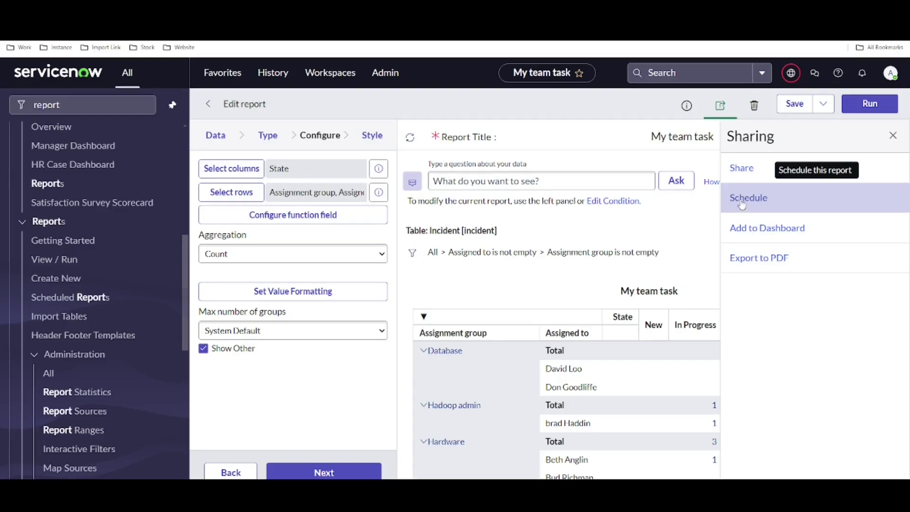
click(733, 205)
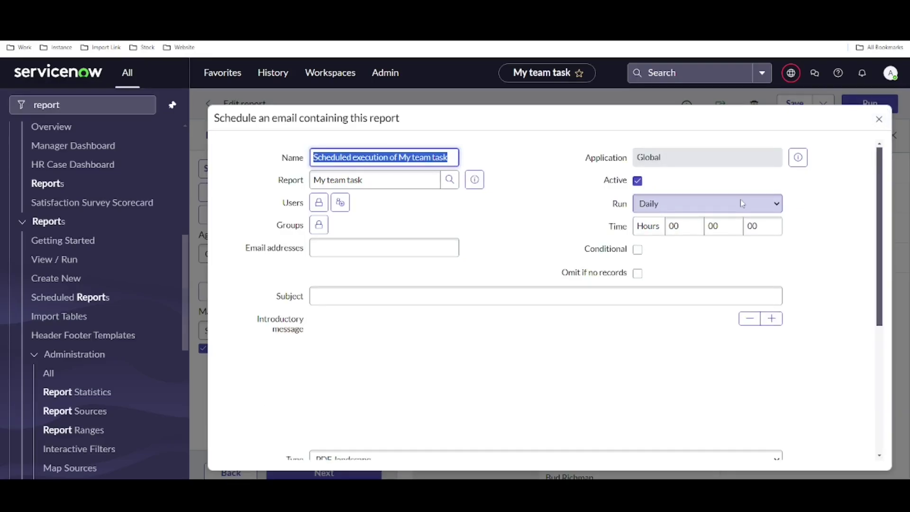
click(742, 211)
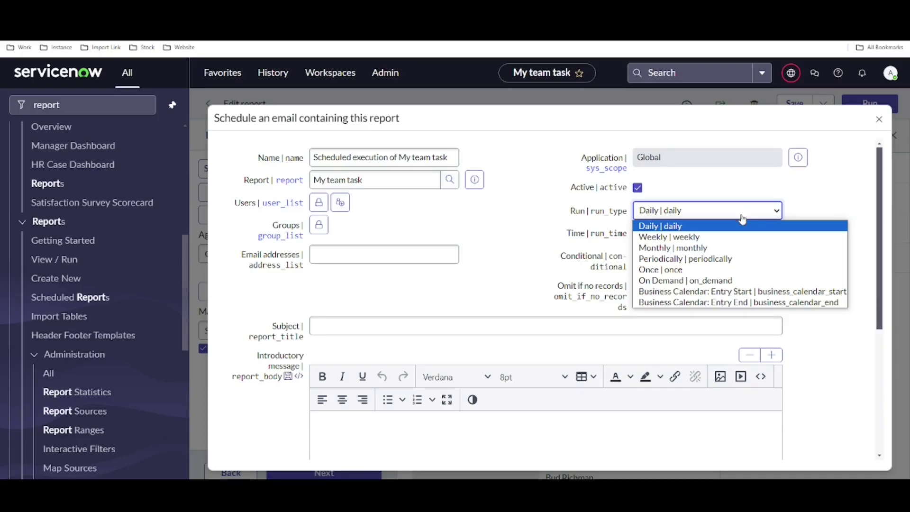
click(721, 248)
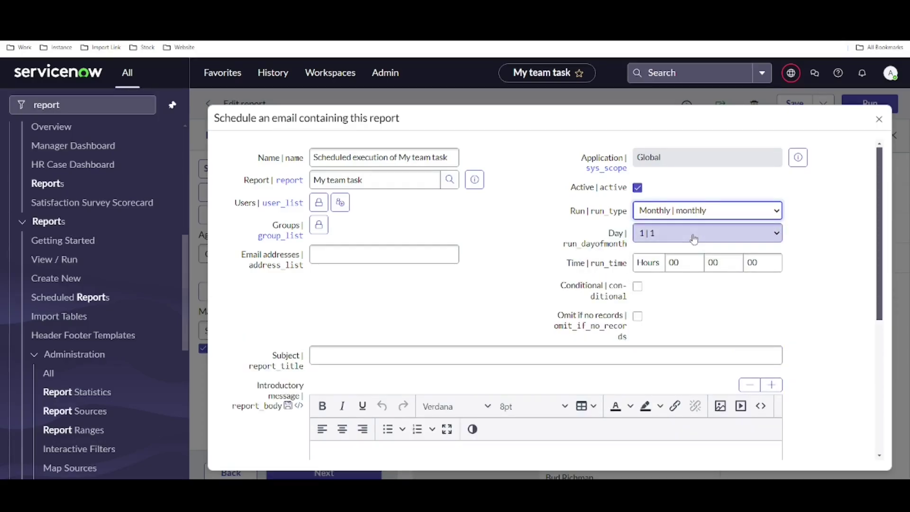
click(668, 261)
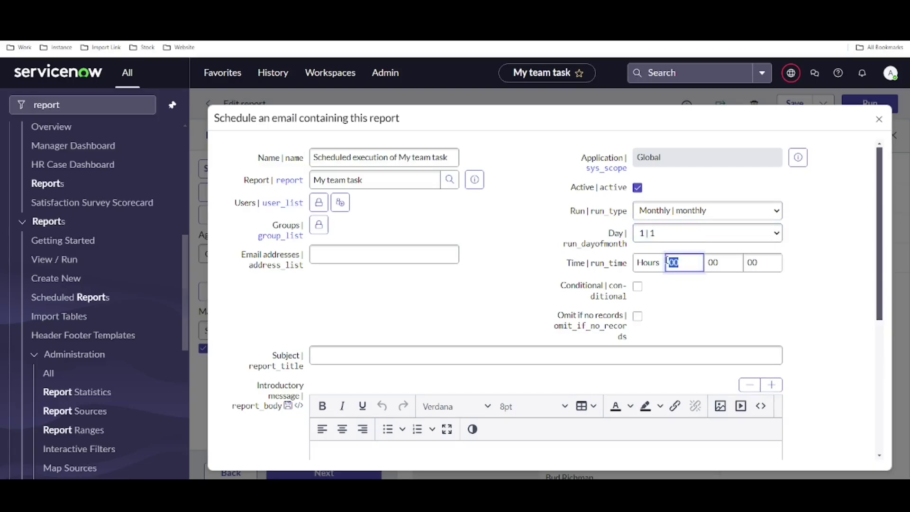
text(12)
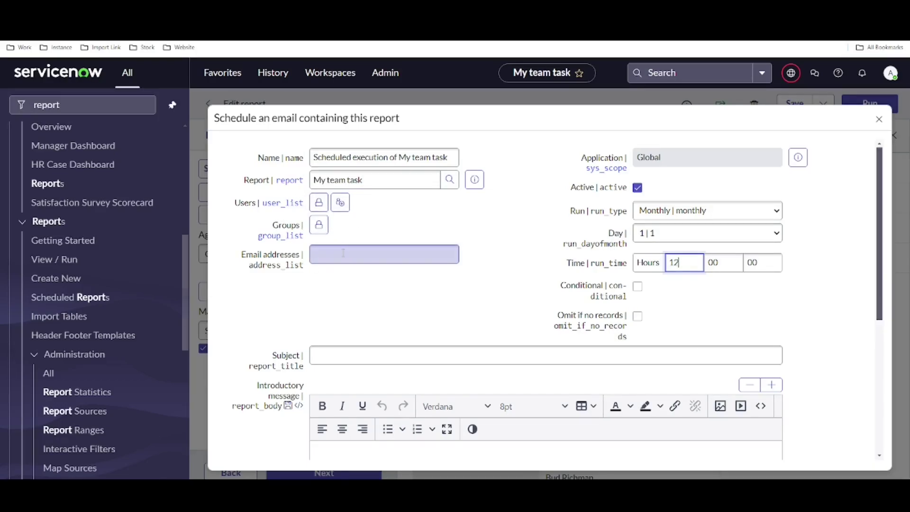
Unlock the schedule's Users list, add the intended user as recipient, and lock the list again.
click(318, 203)
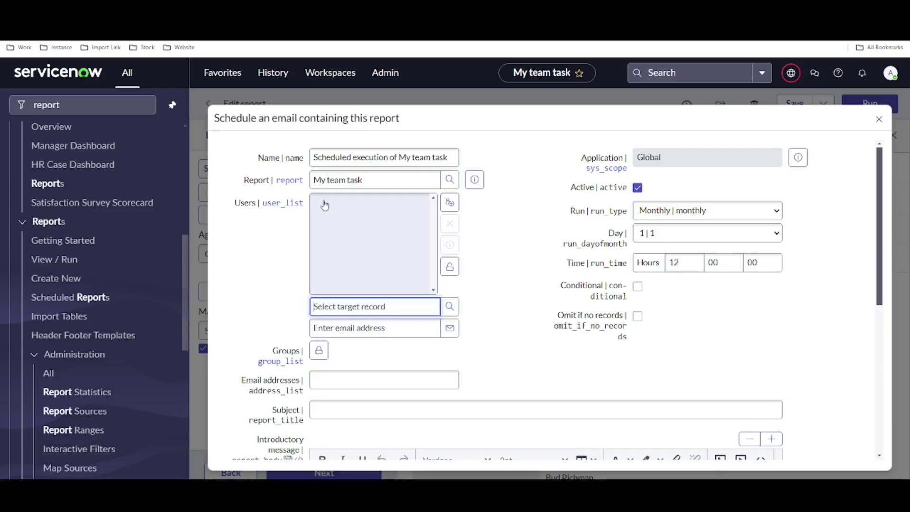
text(abel)
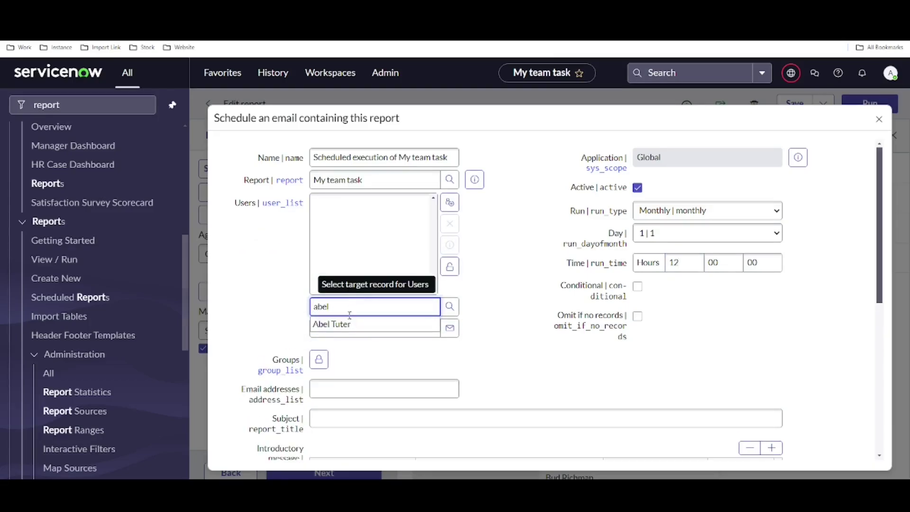
click(346, 324)
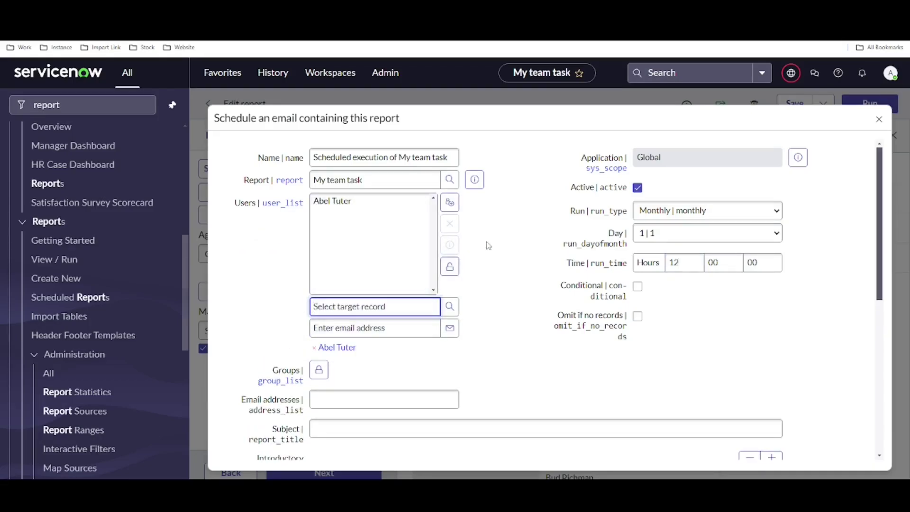
click(449, 268)
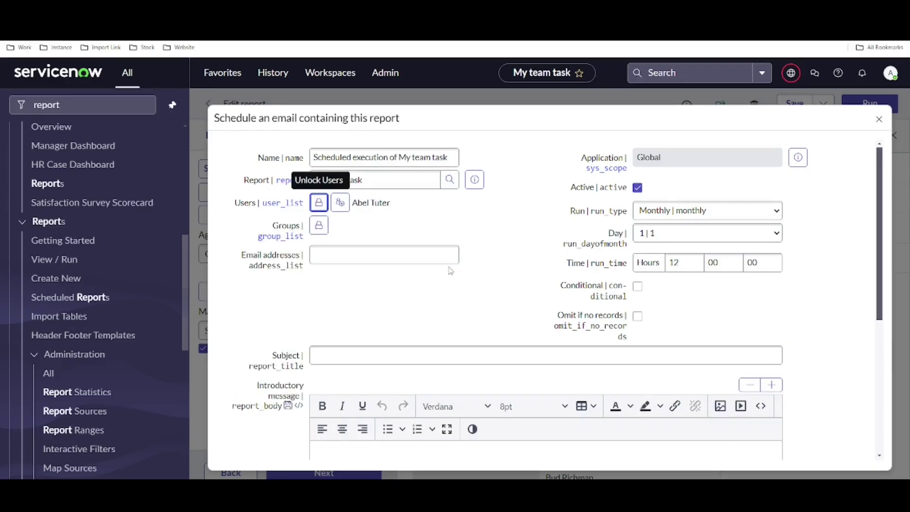
Leave the schedule's subject and introductory message blank, keep the PDF-landscape output type, and submit the email schedule.
scroll(451, 271, down, 1)
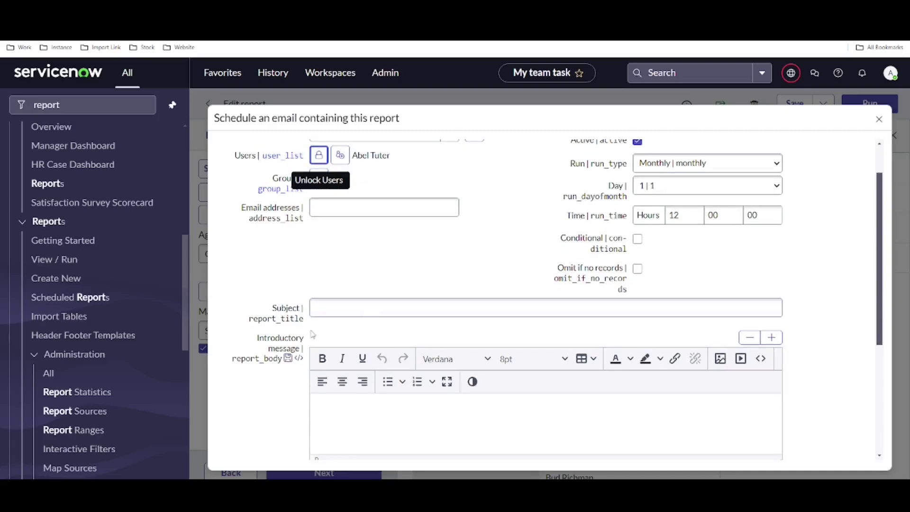
click(365, 308)
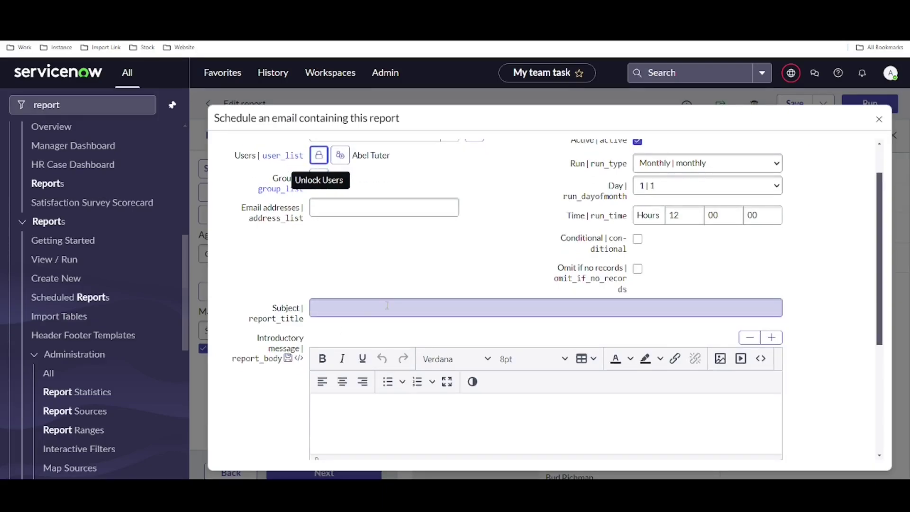
click(387, 305)
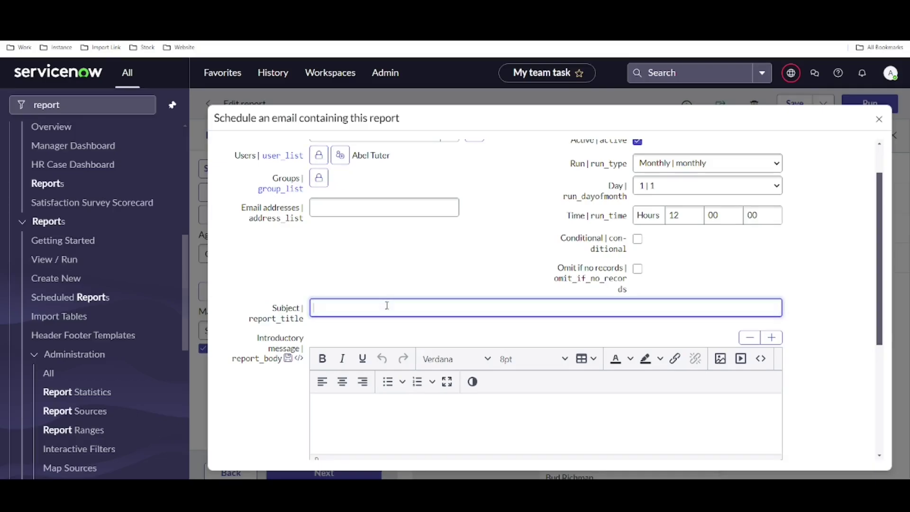
scroll(387, 306, down, 1)
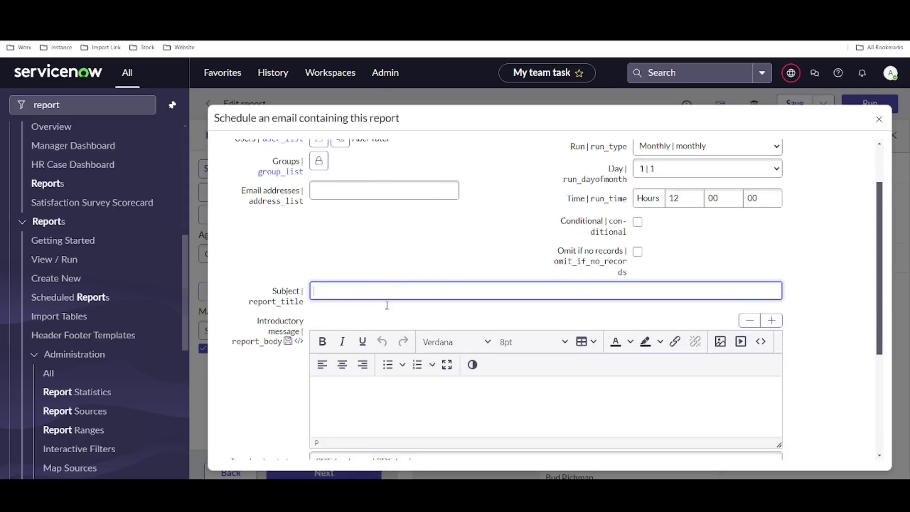
click(381, 369)
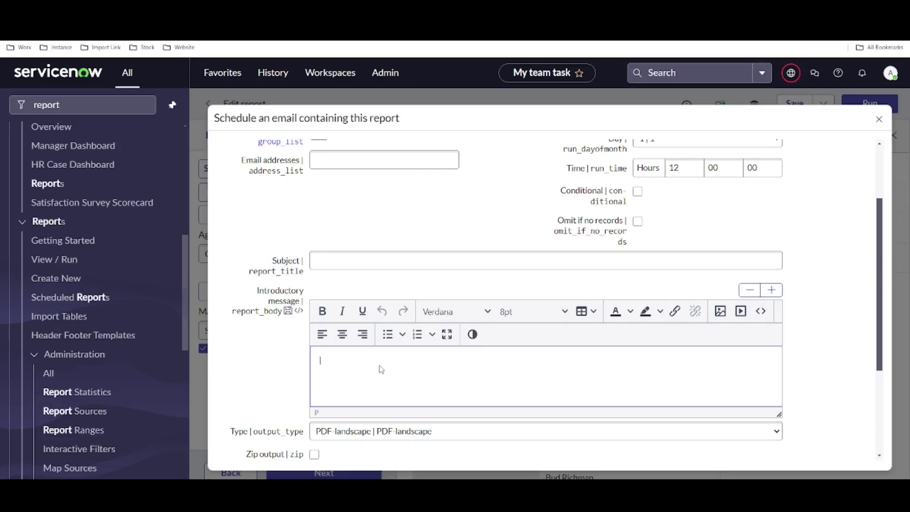
scroll(379, 369, down, 1)
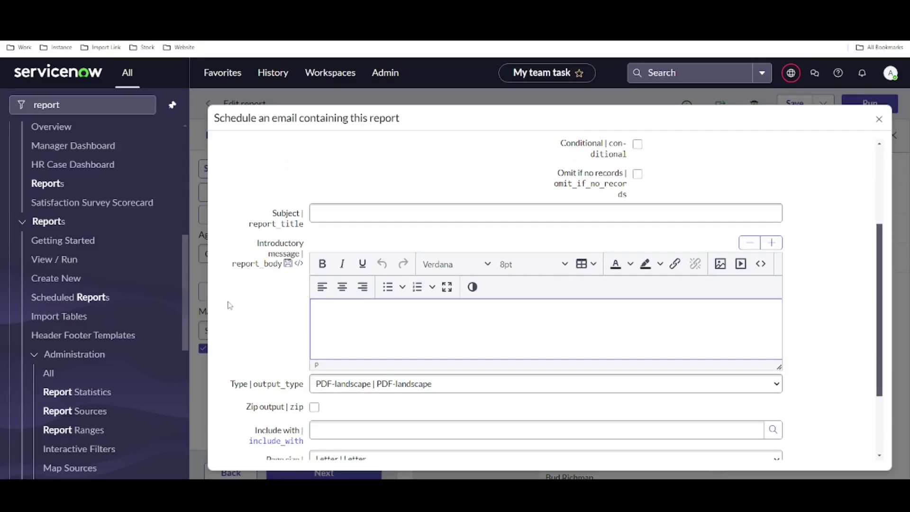
click(371, 390)
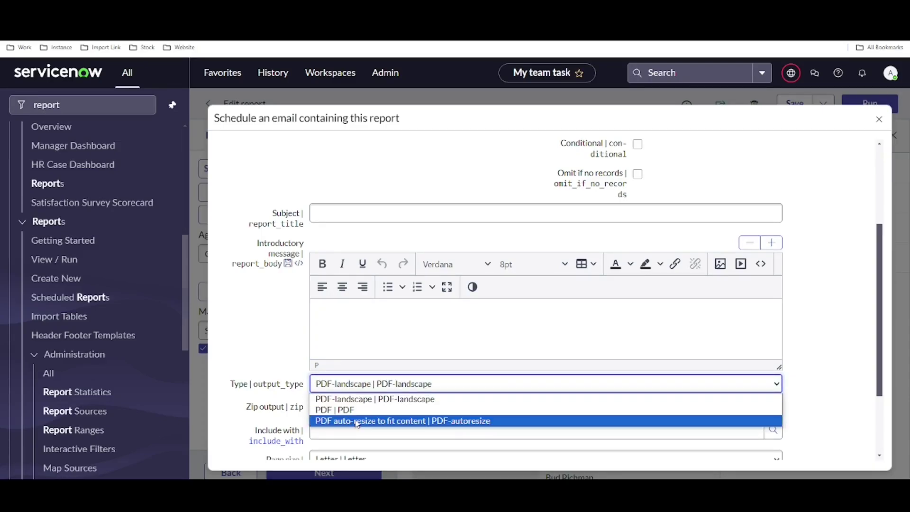
click(261, 319)
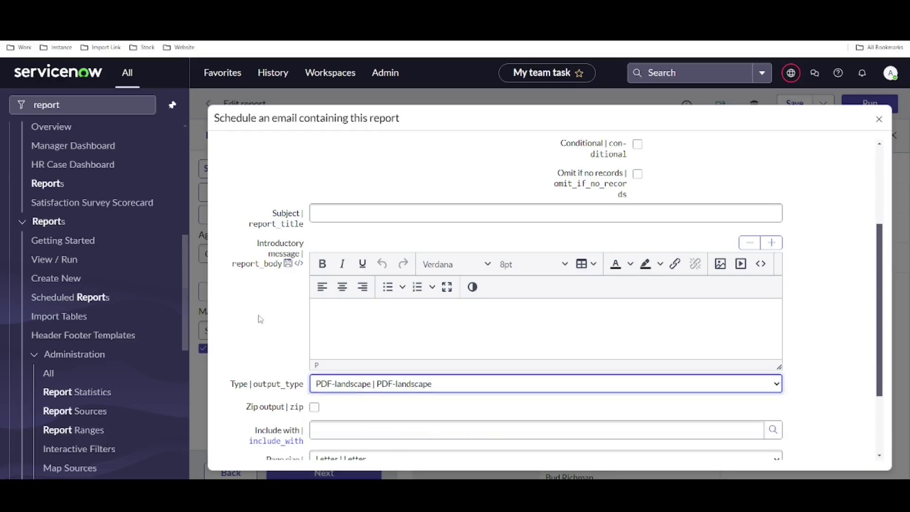
scroll(262, 360, down, 2)
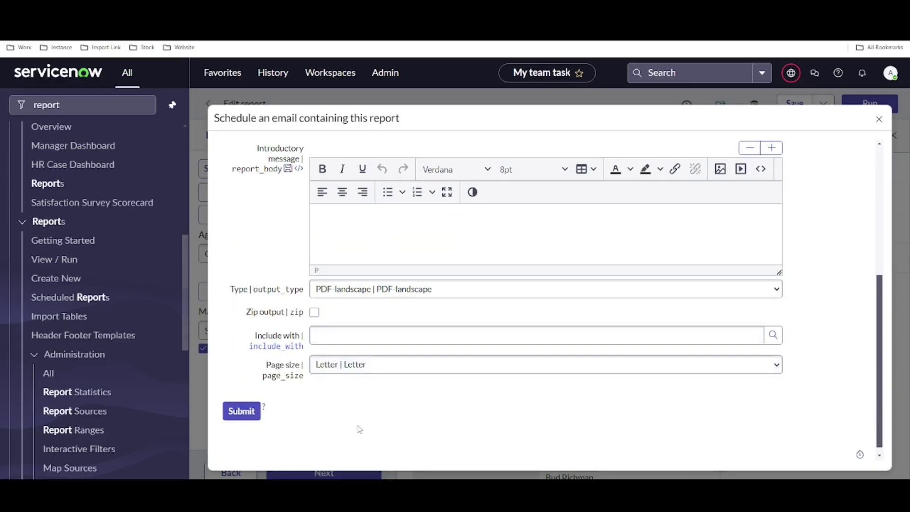
click(253, 412)
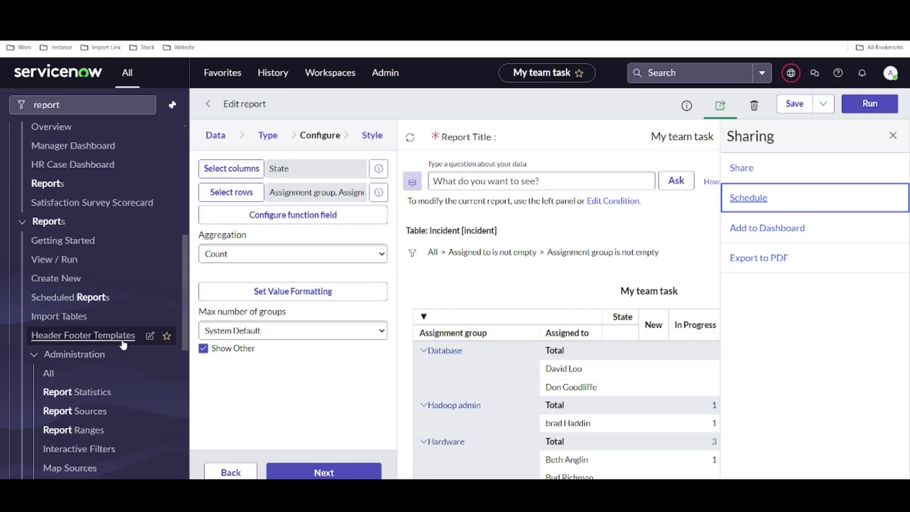
Go to the report administration's Report Statistics list and examine its run count and run time columns.
click(98, 395)
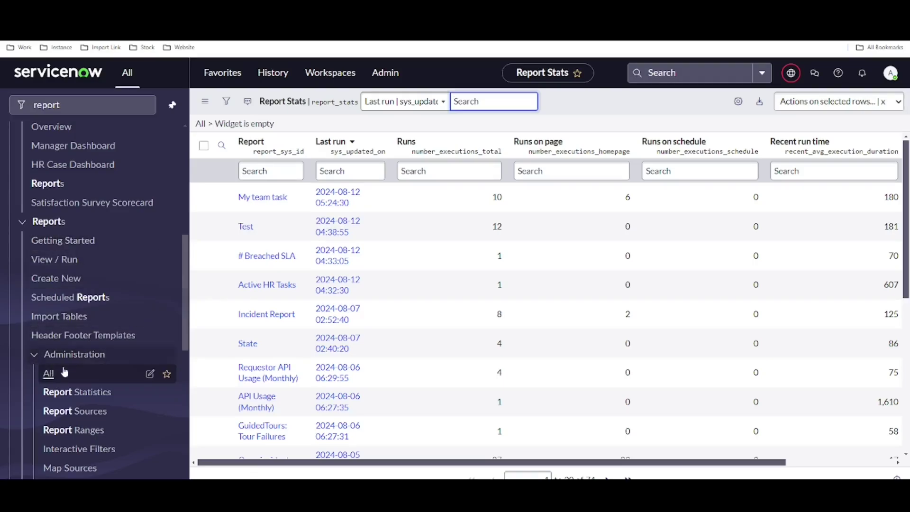
click(77, 394)
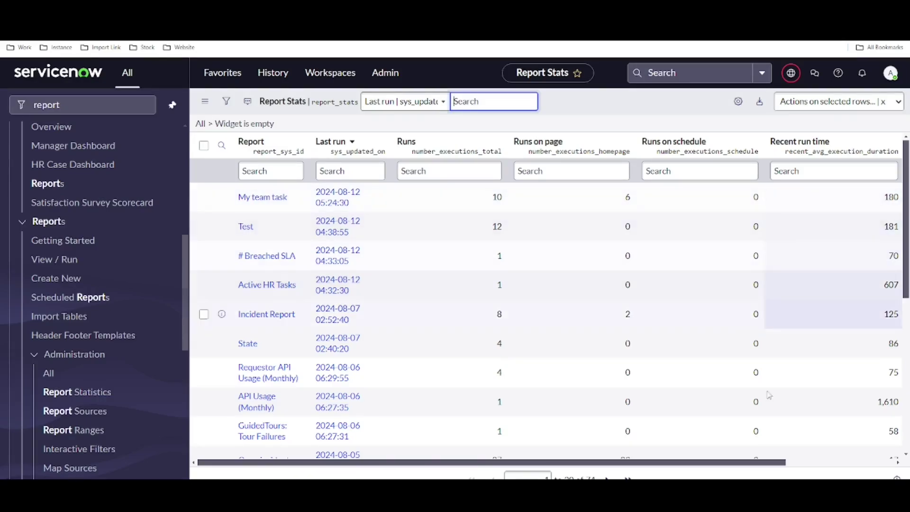
drag(746, 463, 871, 468)
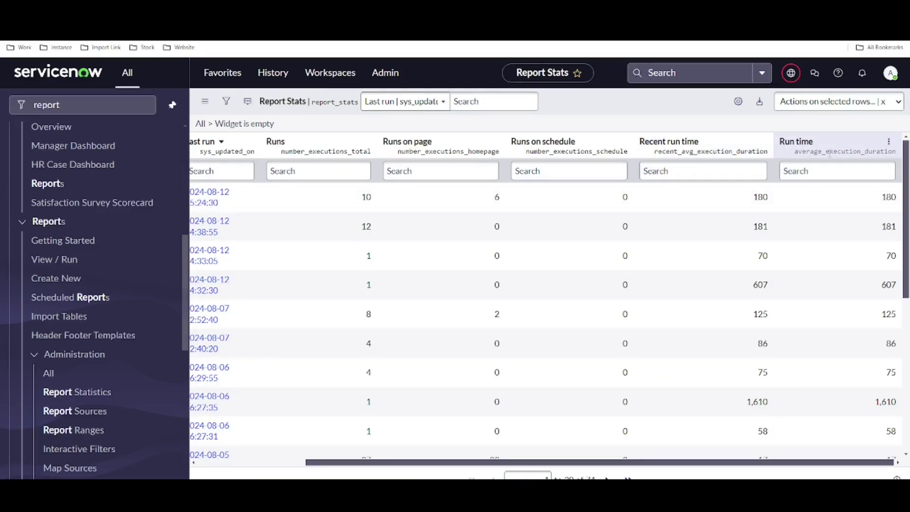
click(832, 175)
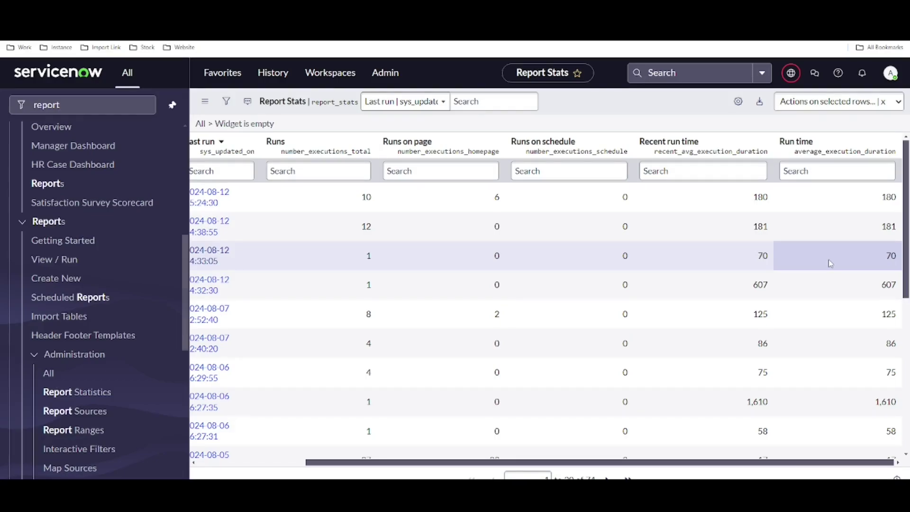
Search the navigator for acl and go to the Access Control (ACL) list under System Security.
click(58, 105)
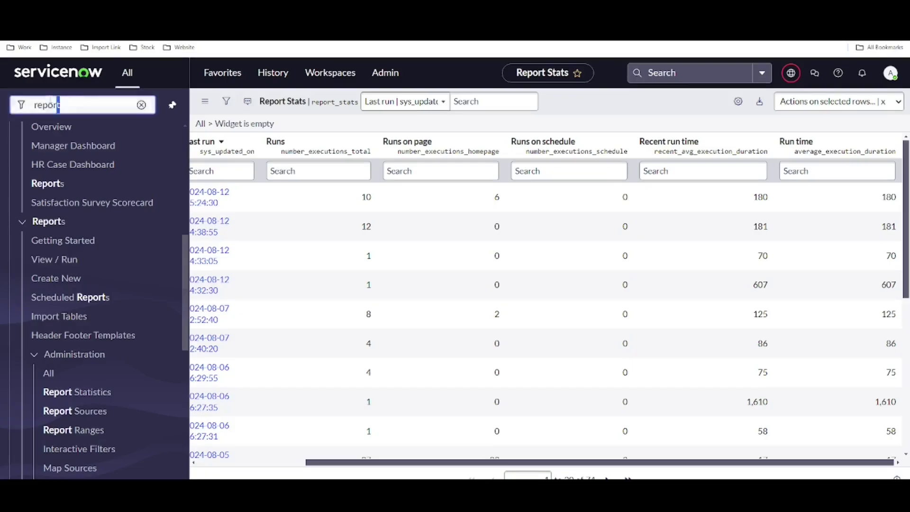
drag(58, 105, 30, 98)
text(ac)
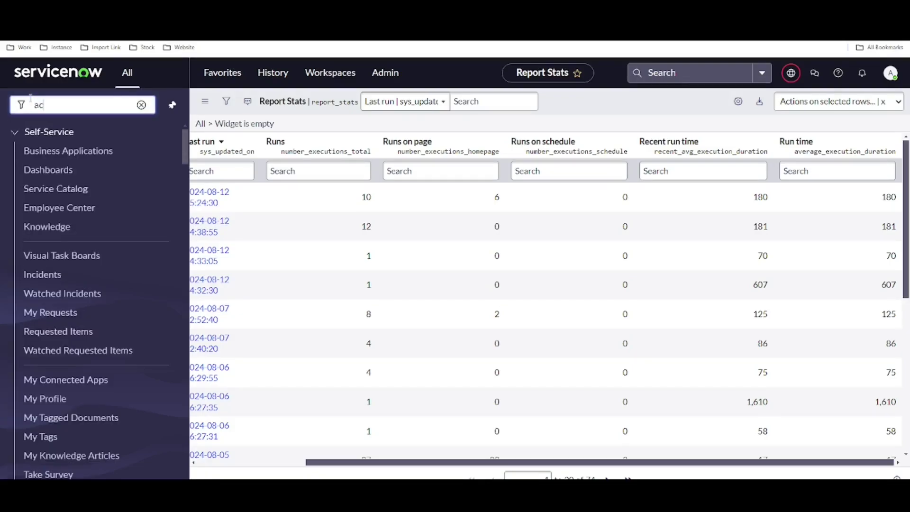
text(l)
scroll(90, 235, down, 2)
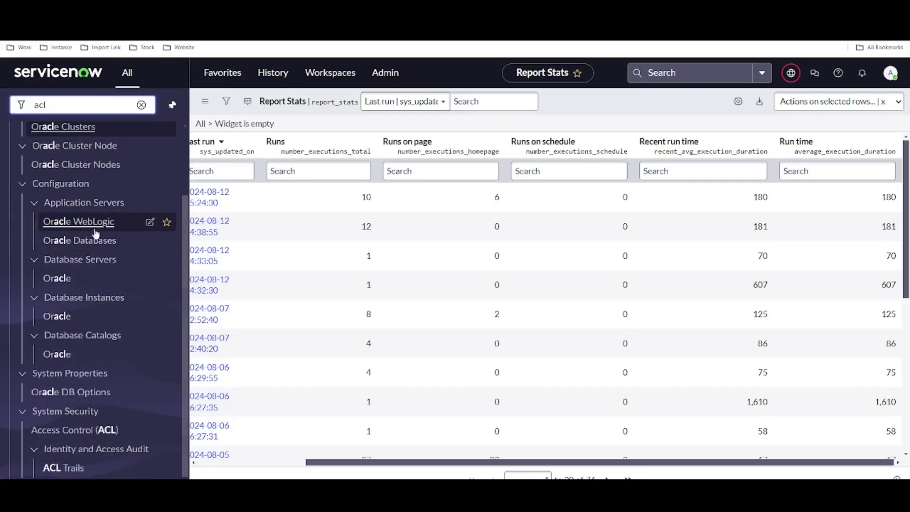
click(78, 436)
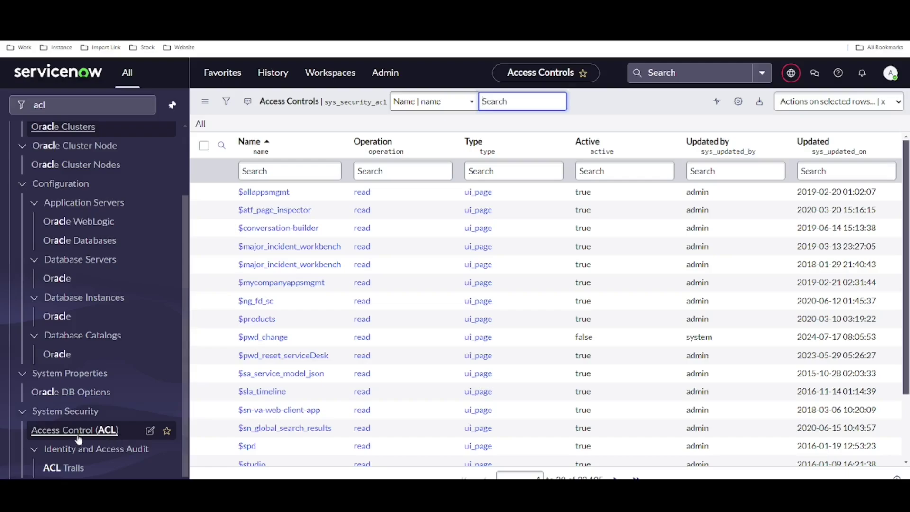
Start a filter on the access controls with the condition Operation is report_view.
click(227, 101)
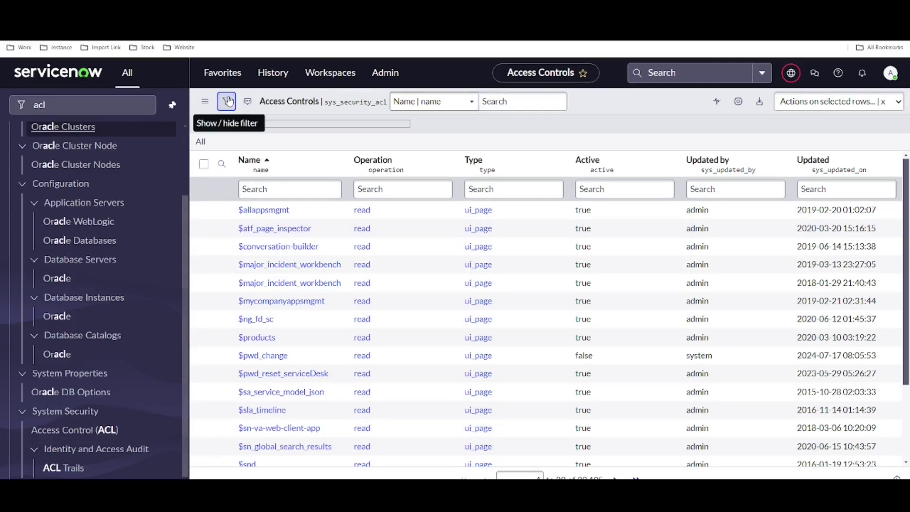
click(258, 154)
text(op)
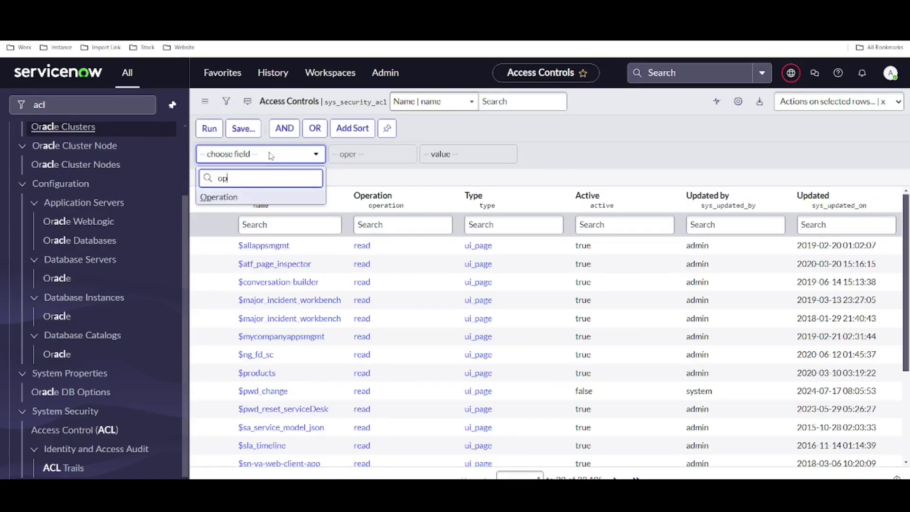
click(240, 198)
click(436, 153)
text(re)
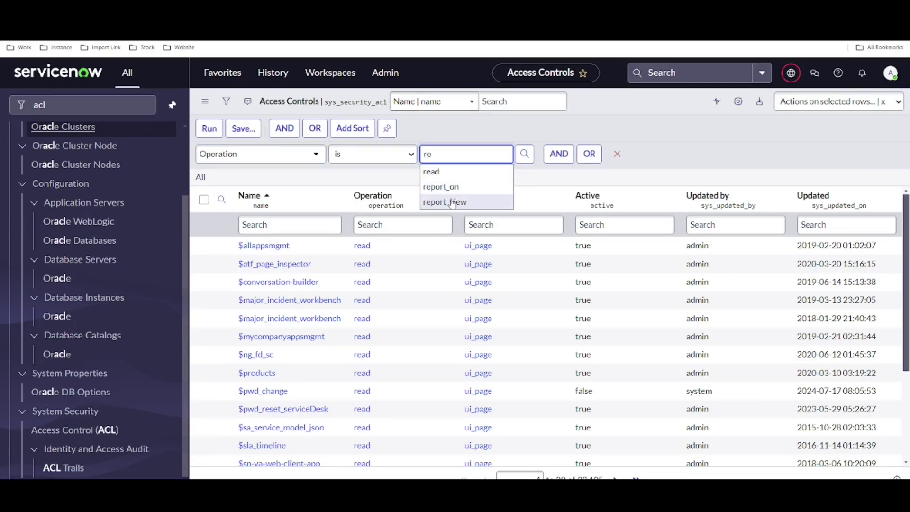
click(452, 202)
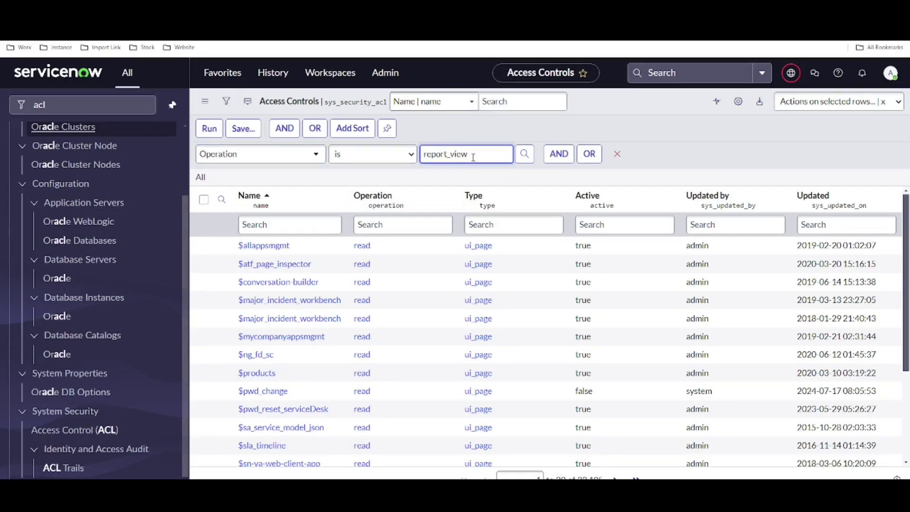
Add a second condition, Name starts with inc, and run the filter on the access controls.
click(558, 153)
click(314, 194)
text(na)
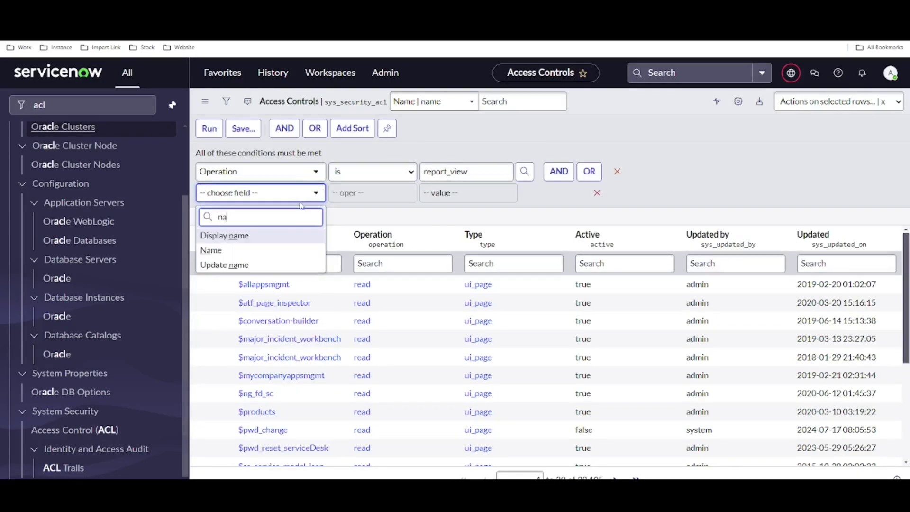
click(260, 255)
text(i)
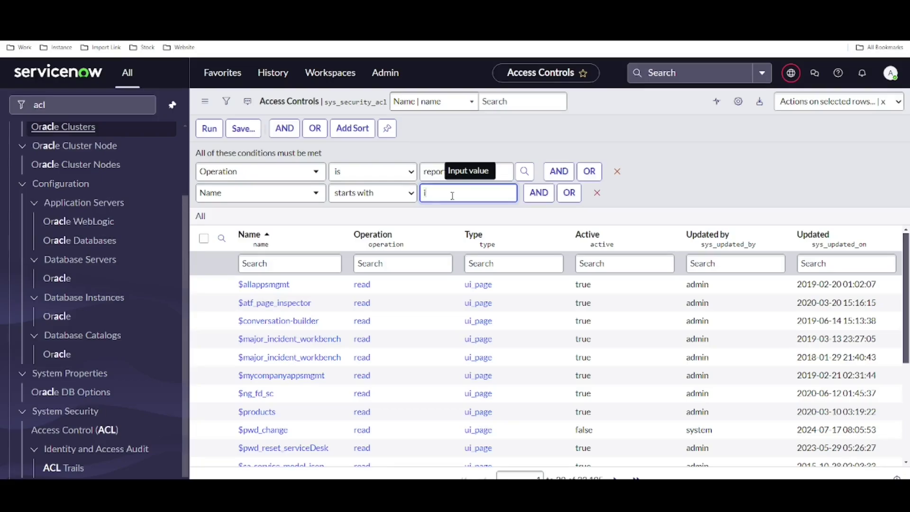
text(nc)
key(Return)
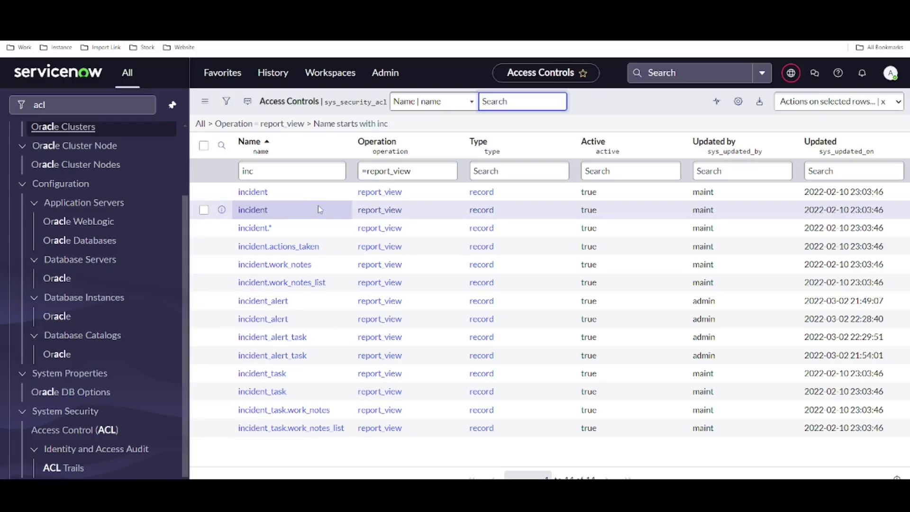
Examine the two incident report_view access controls in turn, reading their descriptions and the second one's required role.
click(252, 192)
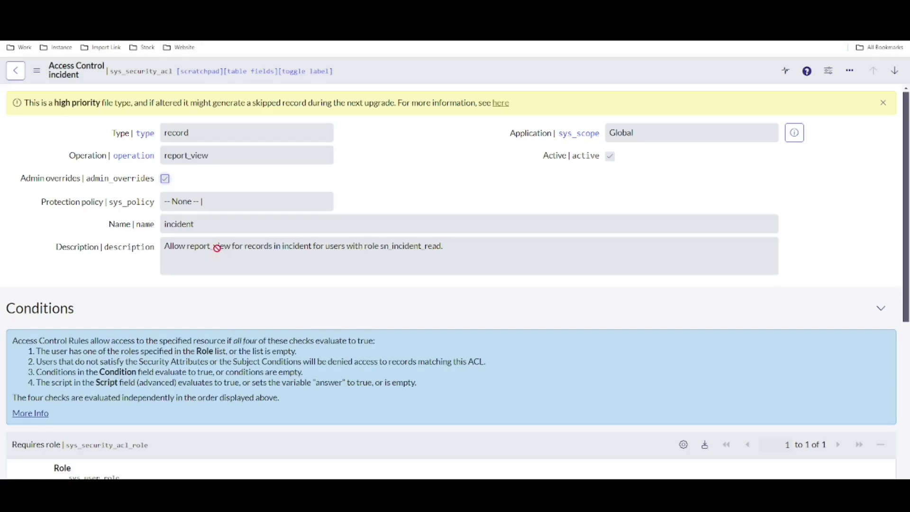
key(ctrl+w)
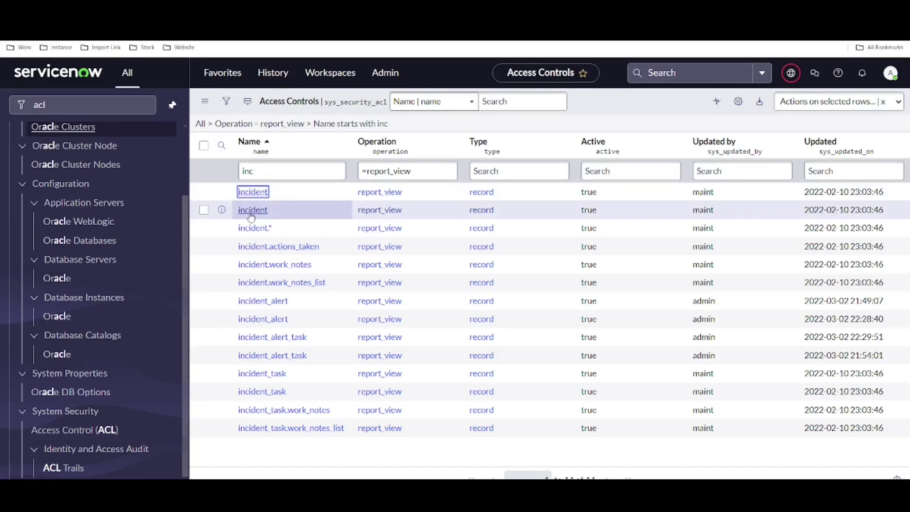
click(256, 228)
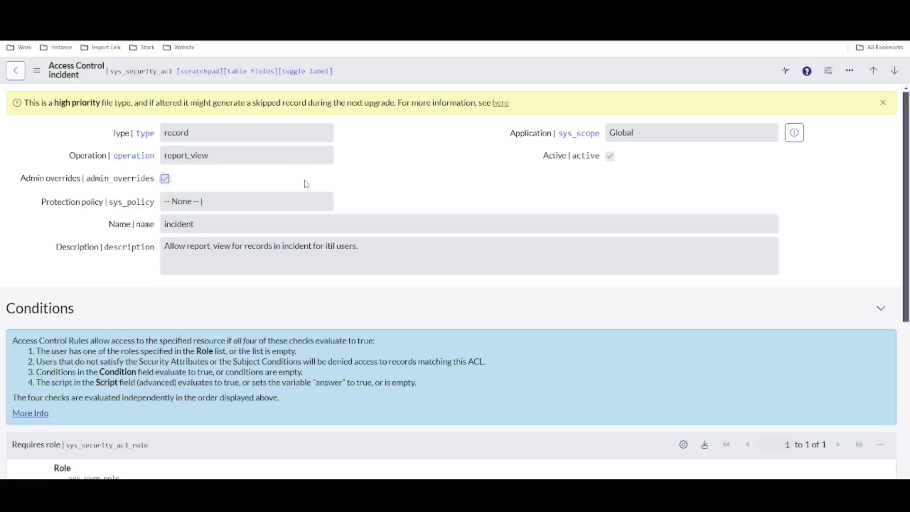
scroll(301, 195, down, 2)
scroll(298, 205, down, 2)
scroll(147, 320, up, 4)
scroll(180, 266, down, 1)
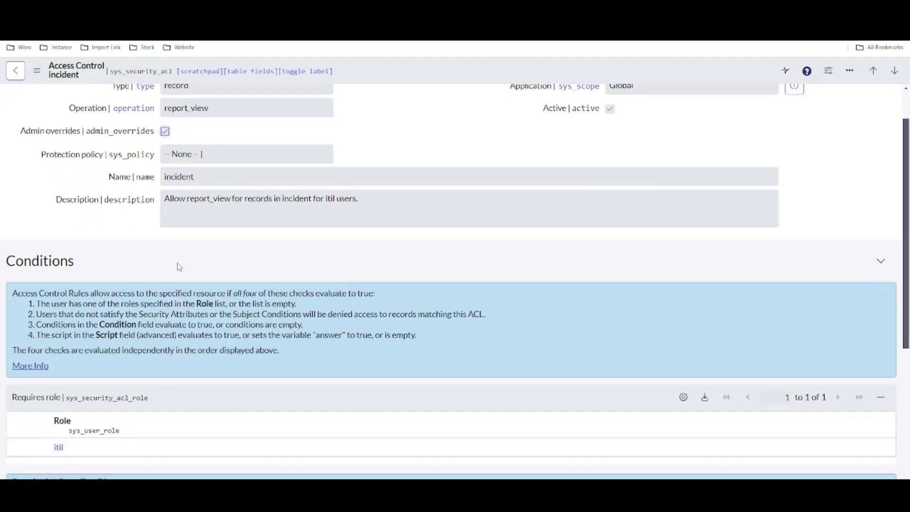
Go to the incident.* report_view access control and examine its description and required roles.
scroll(180, 267, up, 1)
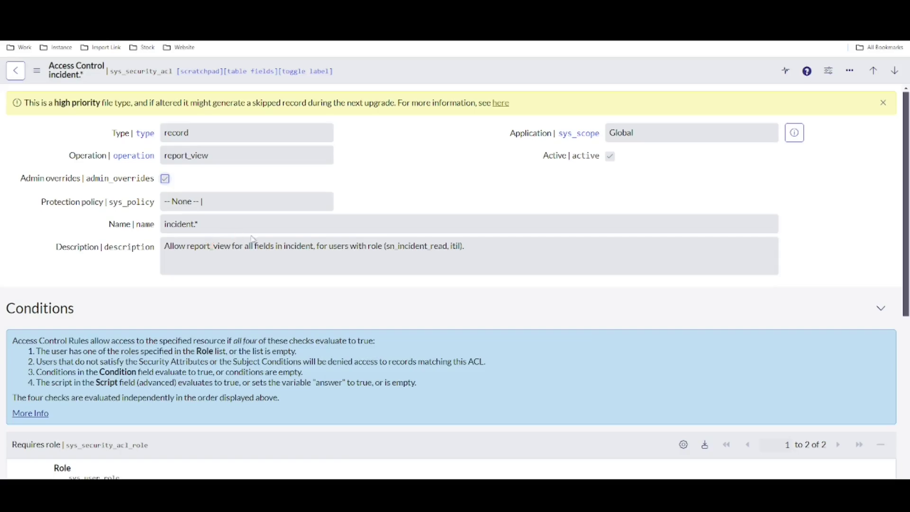
scroll(323, 233, down, 1)
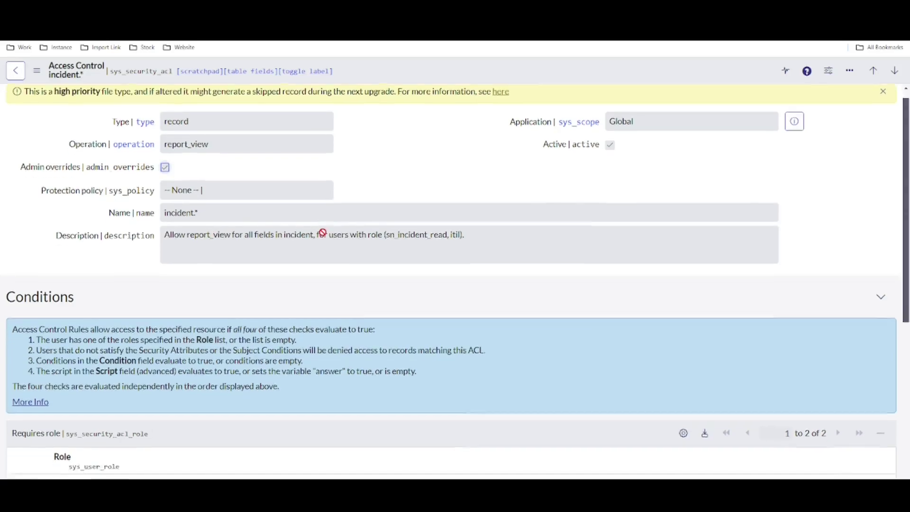
scroll(322, 234, down, 3)
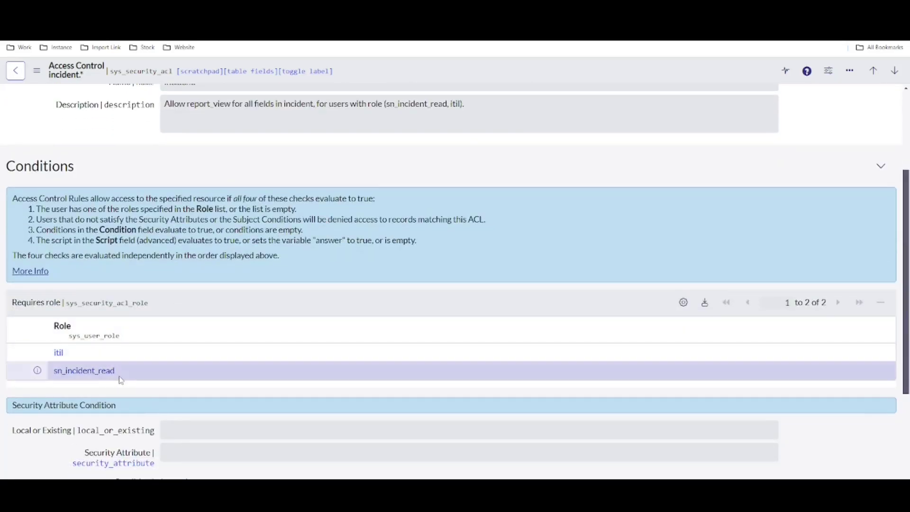